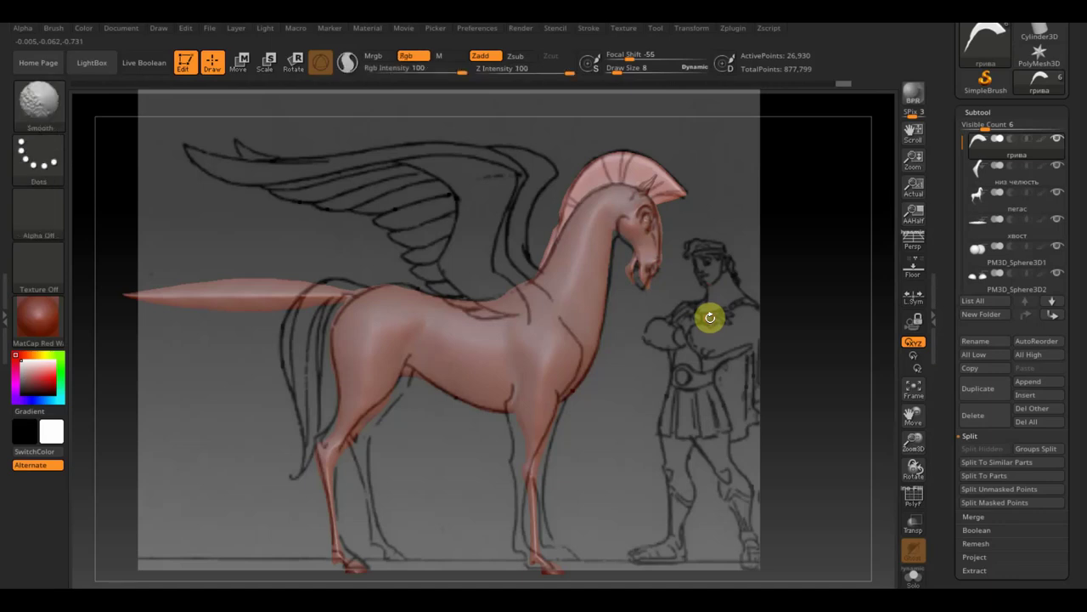
Hide the reference sketch with Shift+Z and orbit around the clay horse to inspect its head.
{"action": "key", "text": "shift+z"}
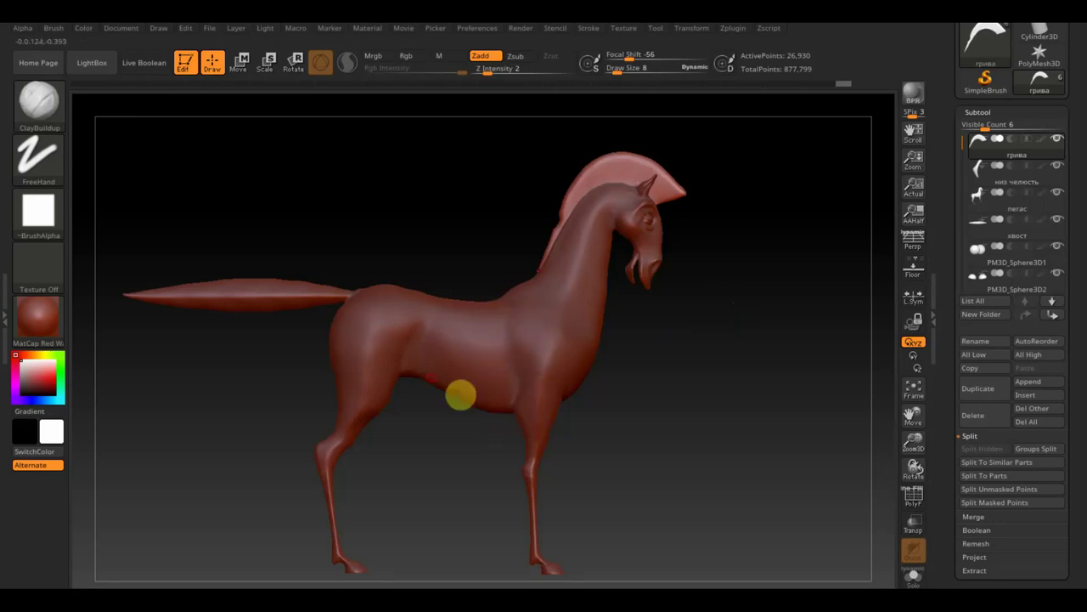
{"action": "mouse_move", "coordinate": [394, 455]}
{"action": "left_mouse_down"}
{"action": "mouse_move", "coordinate": [382, 433]}
{"action": "mouse_move", "coordinate": [413, 464]}
{"action": "mouse_move", "coordinate": [374, 436]}
{"action": "left_mouse_up"}
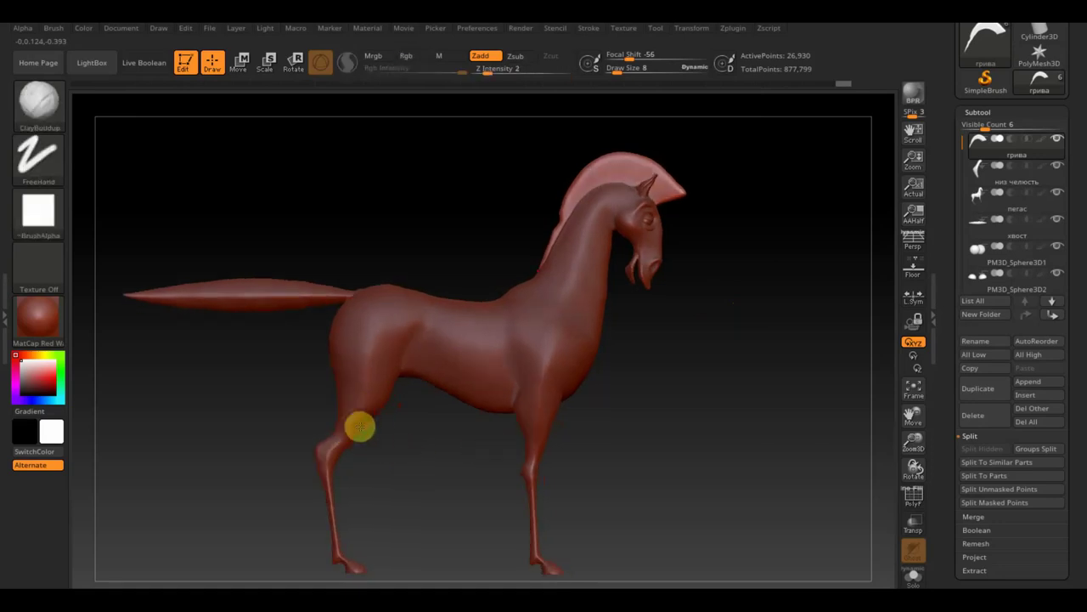
{"action": "mouse_move", "coordinate": [619, 405]}
{"action": "left_mouse_down"}
{"action": "mouse_move", "coordinate": [711, 408]}
{"action": "mouse_move", "coordinate": [645, 400]}
{"action": "left_mouse_up"}
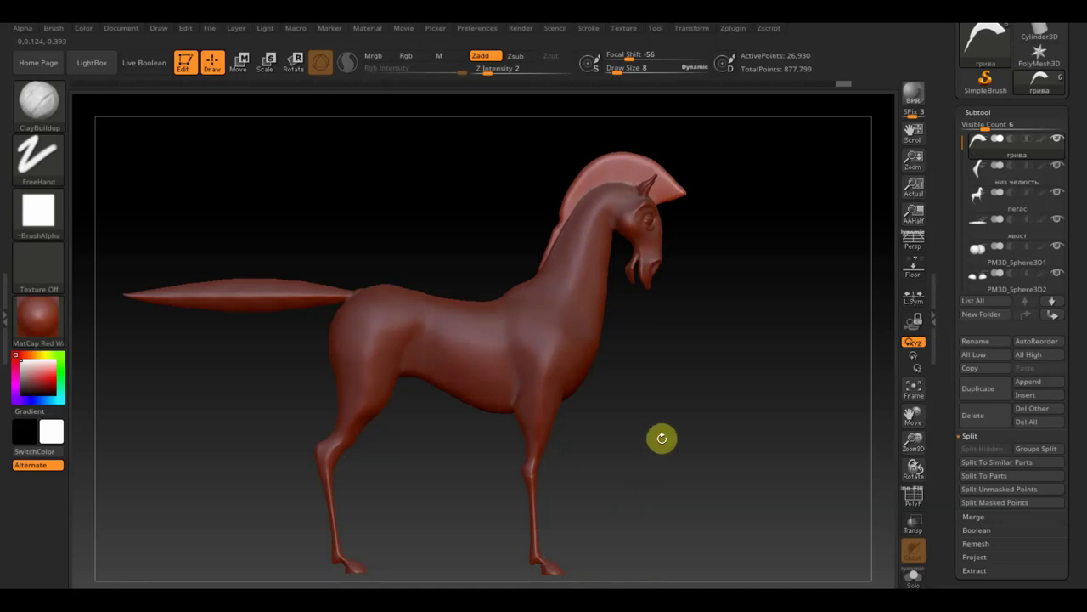
{"action": "mouse_move", "coordinate": [710, 332]}
{"action": "left_mouse_down"}
{"action": "mouse_move", "coordinate": [655, 333]}
{"action": "mouse_move", "coordinate": [729, 365]}
{"action": "mouse_move", "coordinate": [781, 459]}
{"action": "mouse_move", "coordinate": [638, 464]}
{"action": "mouse_move", "coordinate": [675, 427]}
{"action": "mouse_move", "coordinate": [700, 473]}
{"action": "mouse_move", "coordinate": [733, 431]}
{"action": "mouse_move", "coordinate": [716, 447]}
{"action": "left_mouse_up"}
{"action": "mouse_move", "coordinate": [638, 325]}
{"action": "left_mouse_down"}
{"action": "mouse_move", "coordinate": [714, 305]}
{"action": "mouse_move", "coordinate": [683, 317]}
{"action": "left_mouse_up"}
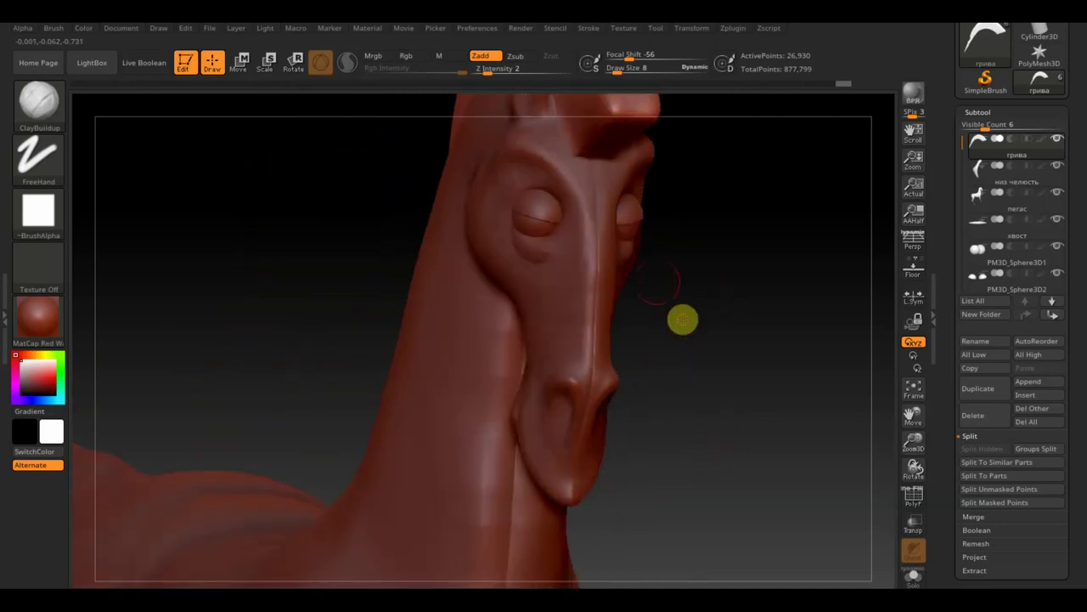
Alt-click the horse body to make пегас the active subtool, then view the head in profile.
{"action": "key", "text": "shift"}
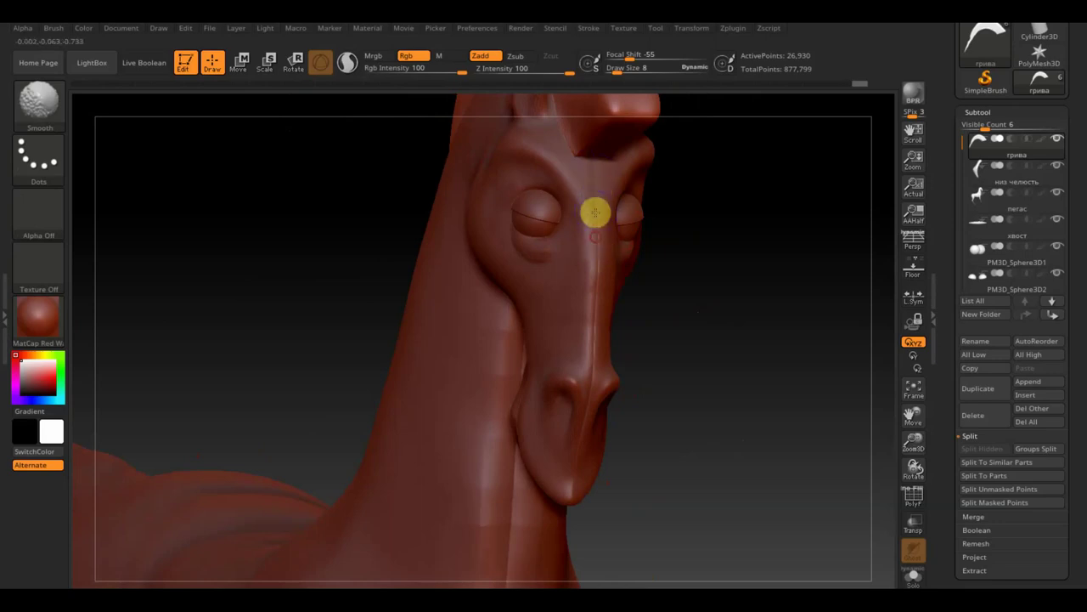
{"action": "left_click", "coordinate": [593, 301]}
{"action": "left_click", "coordinate": [593, 301], "text": "alt"}
{"action": "key", "text": "shift"}
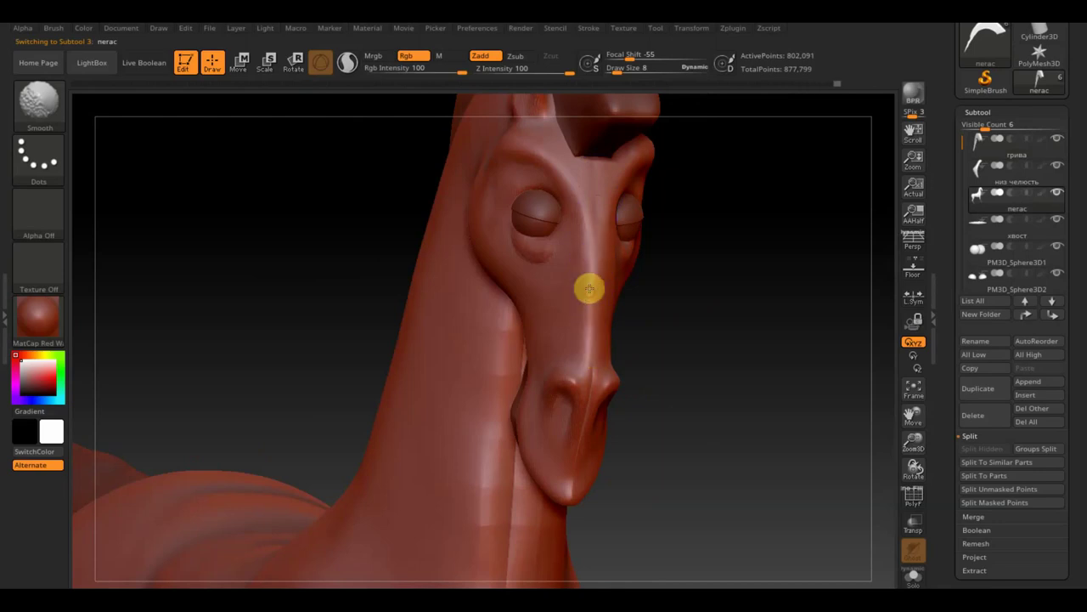
{"action": "mouse_move", "coordinate": [672, 391]}
{"action": "left_mouse_down"}
{"action": "mouse_move", "coordinate": [640, 395]}
{"action": "mouse_move", "coordinate": [746, 392]}
{"action": "mouse_move", "coordinate": [703, 384]}
{"action": "left_mouse_up"}
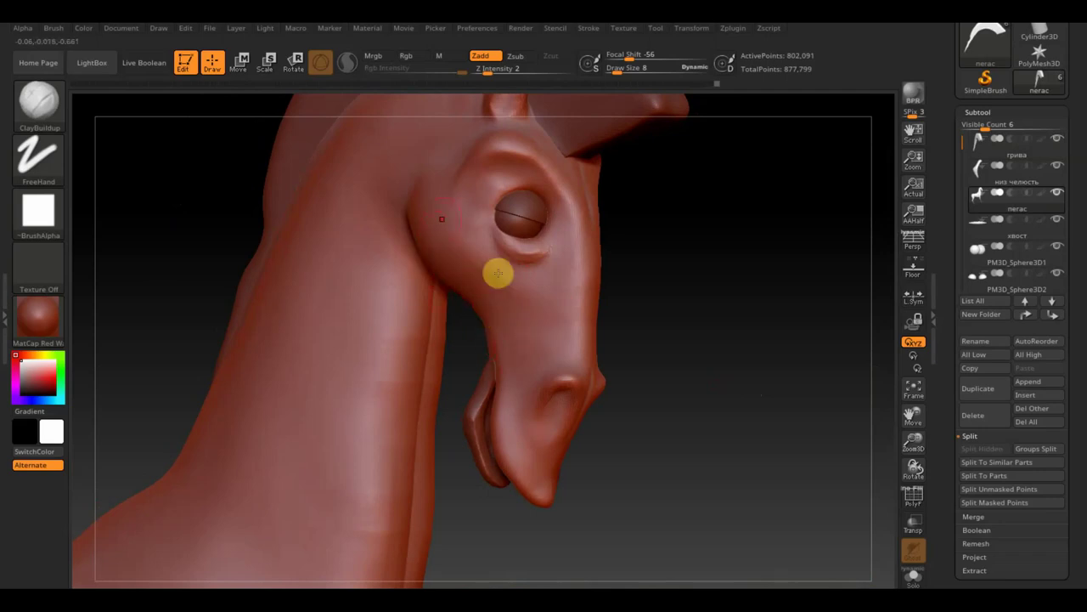
{"action": "mouse_move", "coordinate": [716, 396]}
{"action": "left_mouse_down"}
{"action": "mouse_move", "coordinate": [669, 398]}
{"action": "mouse_move", "coordinate": [801, 383]}
{"action": "mouse_move", "coordinate": [774, 343]}
{"action": "left_mouse_up"}
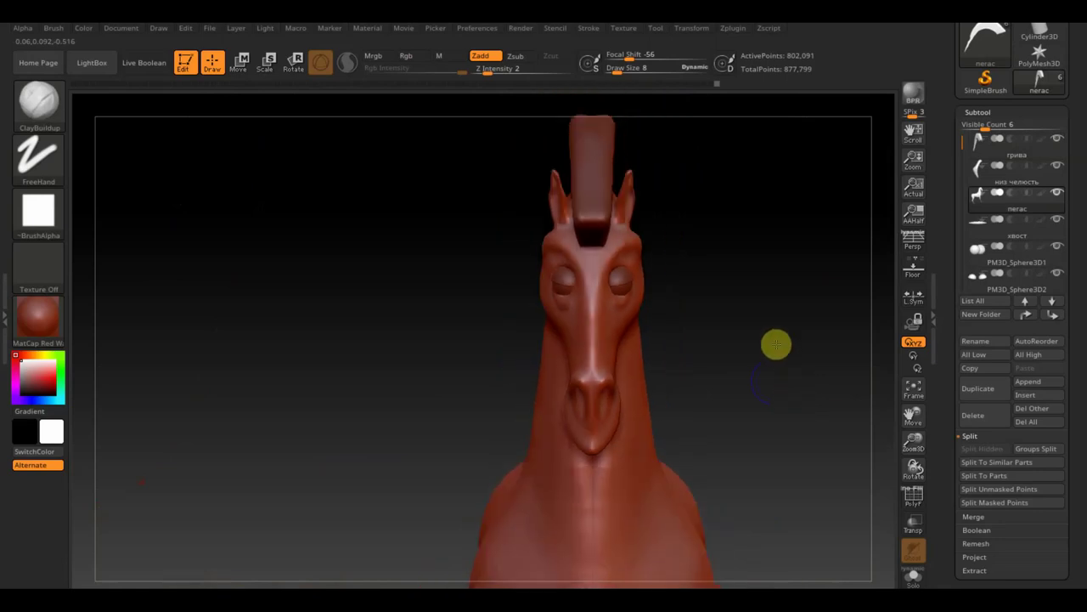
Activate the грива mane subtool and view its top from the front, lightly stroking over it.
{"action": "left_click_drag", "start_coordinate": [770, 398], "coordinate": [747, 364], "text": "alt"}
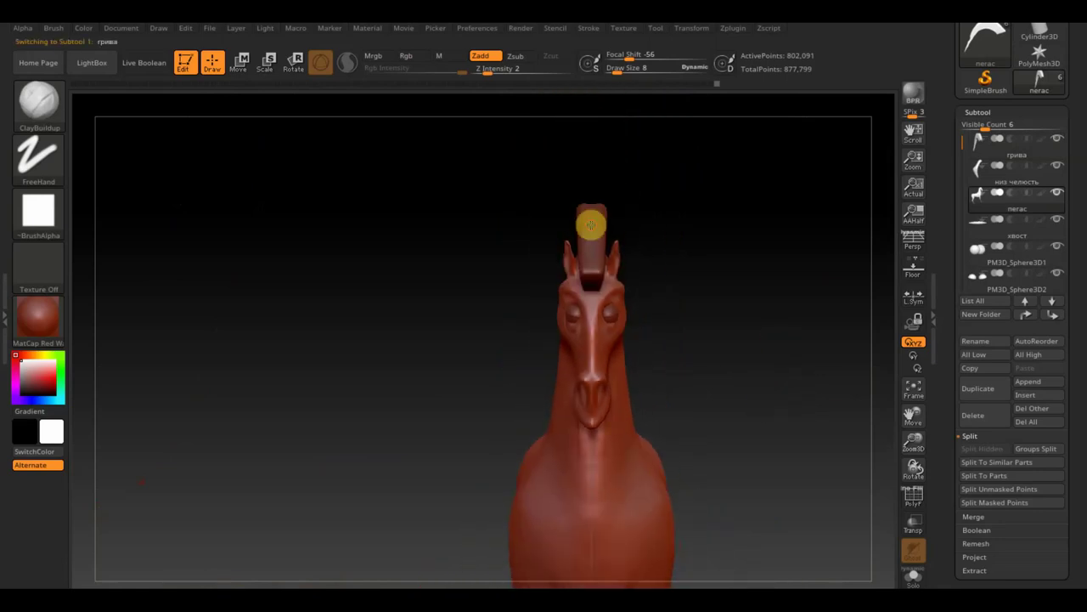
{"action": "left_click_drag", "start_coordinate": [688, 260], "coordinate": [764, 274]}
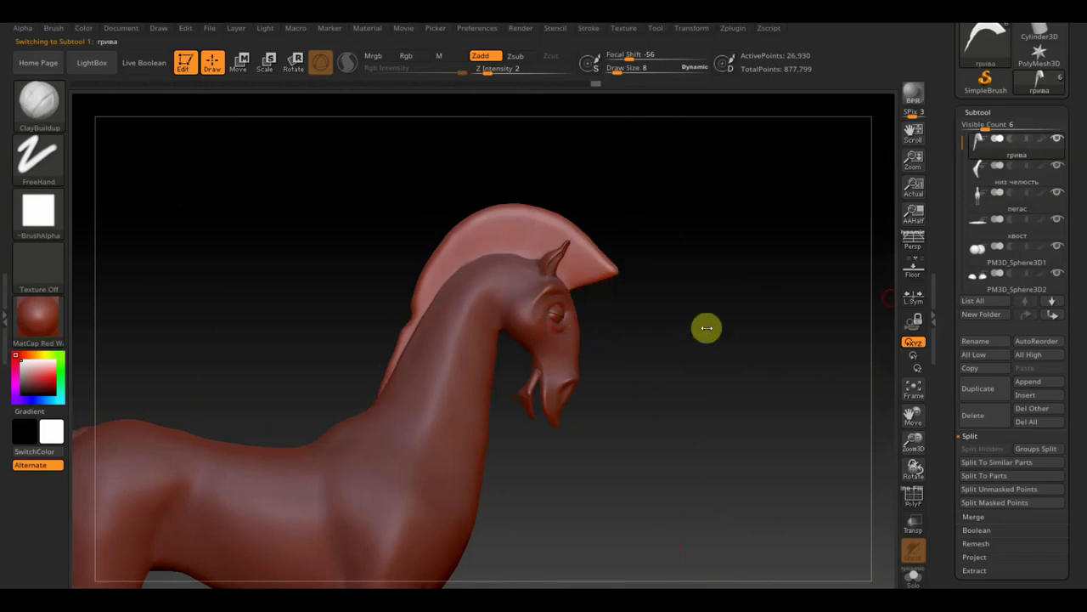
{"action": "mouse_move", "coordinate": [714, 305]}
{"action": "left_mouse_down"}
{"action": "mouse_move", "coordinate": [685, 335]}
{"action": "mouse_move", "coordinate": [688, 317]}
{"action": "left_mouse_up"}
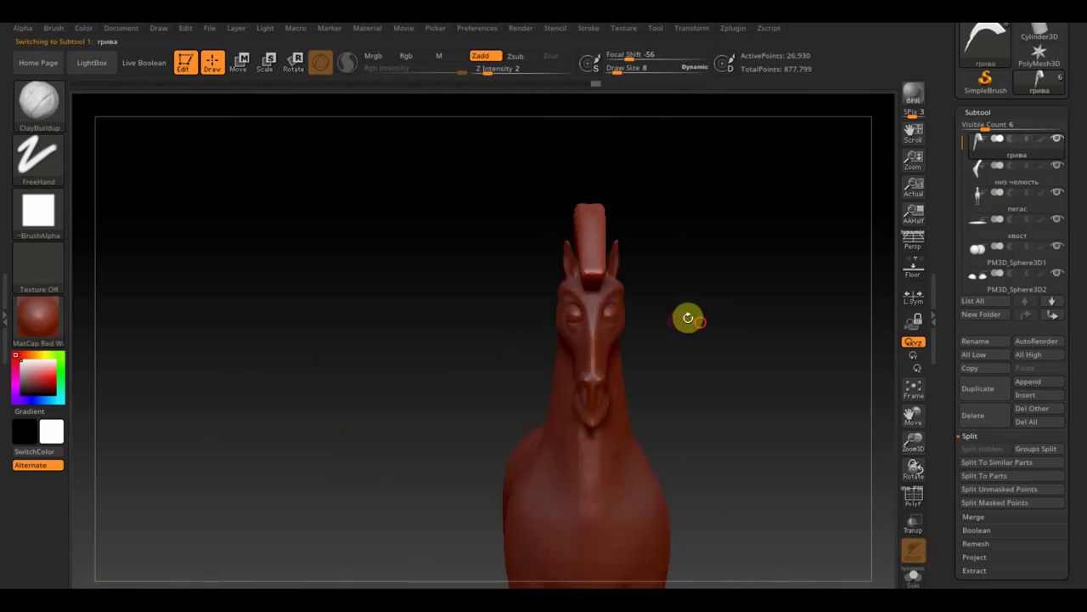
{"action": "left_click_drag", "start_coordinate": [583, 248], "coordinate": [657, 237]}
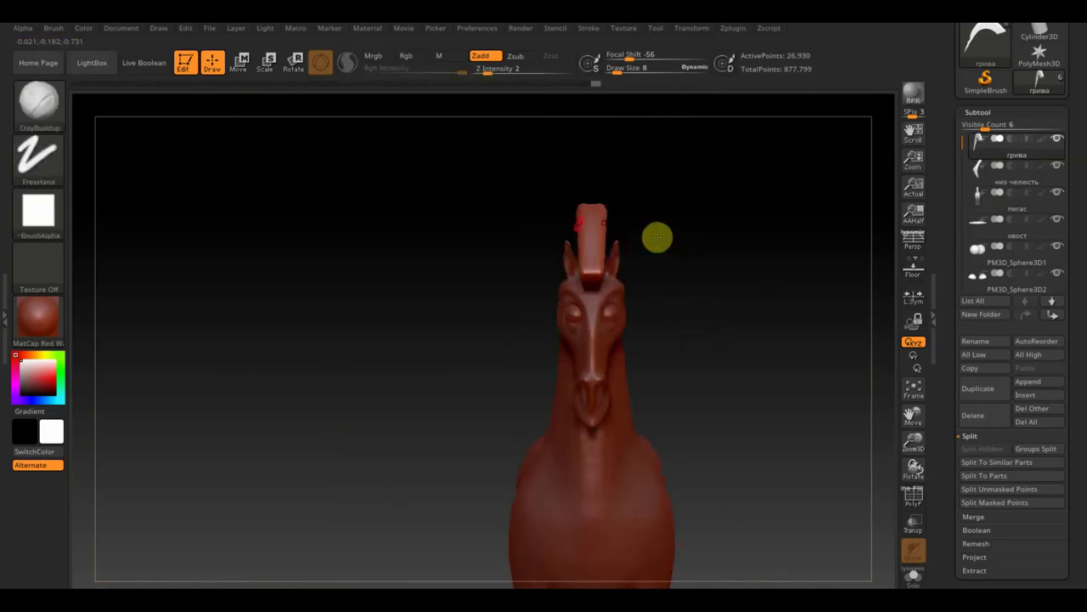
{"action": "mouse_move", "coordinate": [739, 281]}
{"action": "left_mouse_down", "text": "alt"}
{"action": "mouse_move", "coordinate": [769, 352]}
{"action": "mouse_move", "coordinate": [795, 358]}
{"action": "mouse_move", "coordinate": [691, 476]}
{"action": "mouse_move", "coordinate": [690, 382]}
{"action": "left_mouse_up", "text": "alt"}
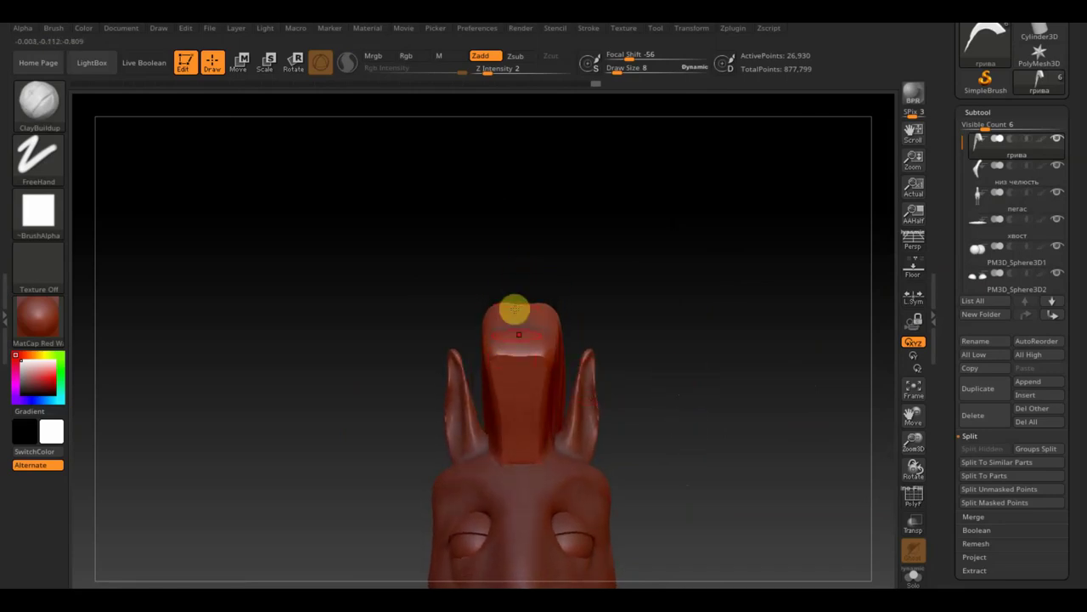
{"action": "mouse_move", "coordinate": [687, 352]}
{"action": "left_mouse_down"}
{"action": "mouse_move", "coordinate": [694, 396]}
{"action": "mouse_move", "coordinate": [687, 296]}
{"action": "mouse_move", "coordinate": [567, 269]}
{"action": "left_mouse_up"}
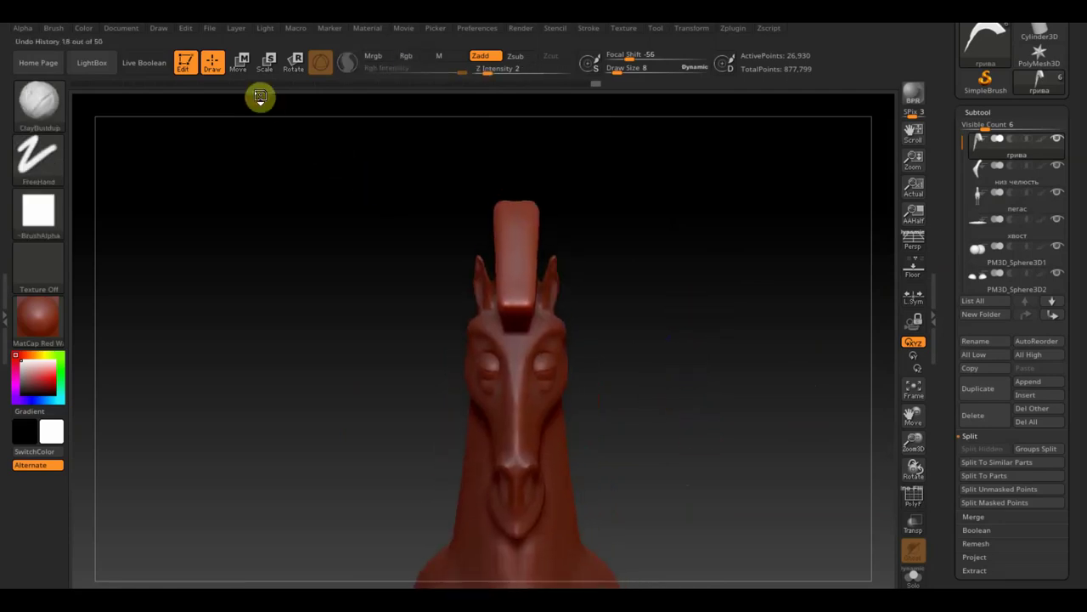
Rotate the mane slightly with the Move gizmo, setting its pivot on the mane.
{"action": "left_click", "coordinate": [244, 65]}
{"action": "left_click_drag", "start_coordinate": [524, 345], "coordinate": [538, 215], "text": "alt"}
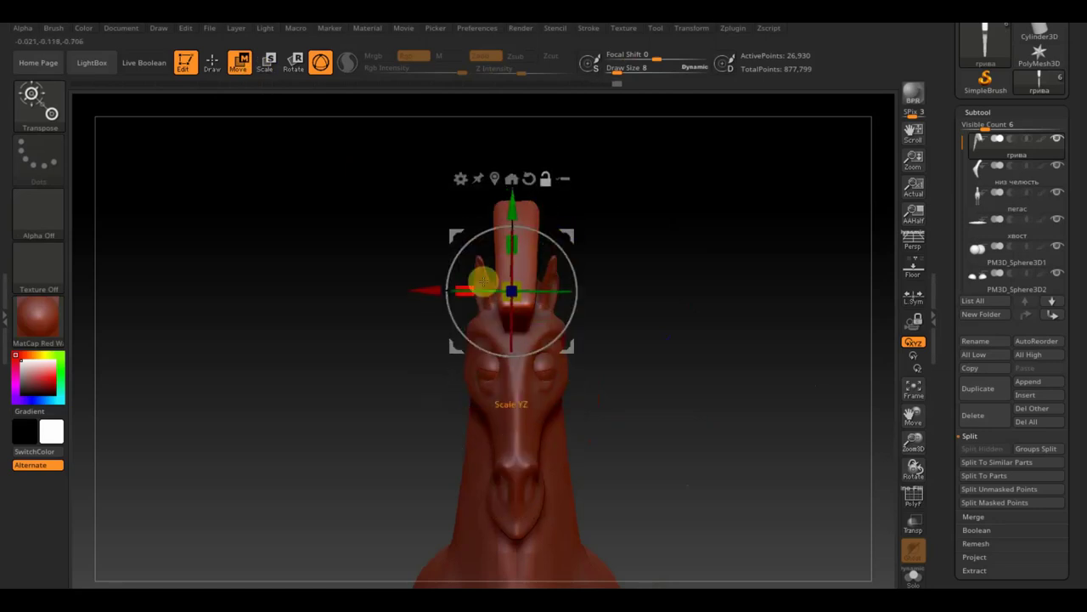
{"action": "left_click_drag", "start_coordinate": [418, 290], "coordinate": [425, 289], "text": "alt"}
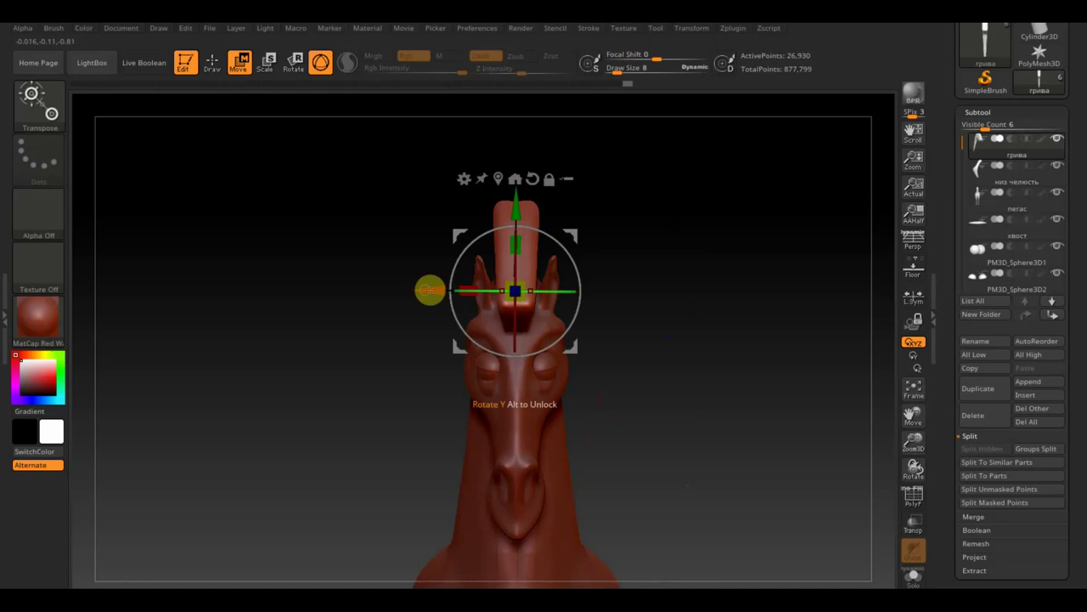
{"action": "left_click_drag", "start_coordinate": [576, 269], "coordinate": [582, 269]}
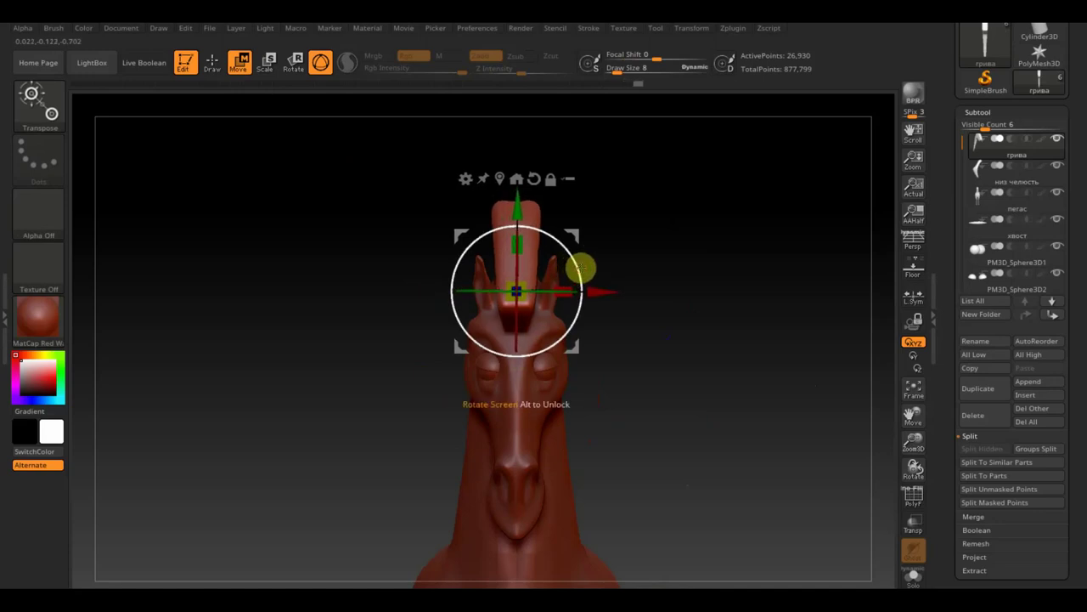
{"action": "left_click_drag", "start_coordinate": [577, 271], "coordinate": [576, 268]}
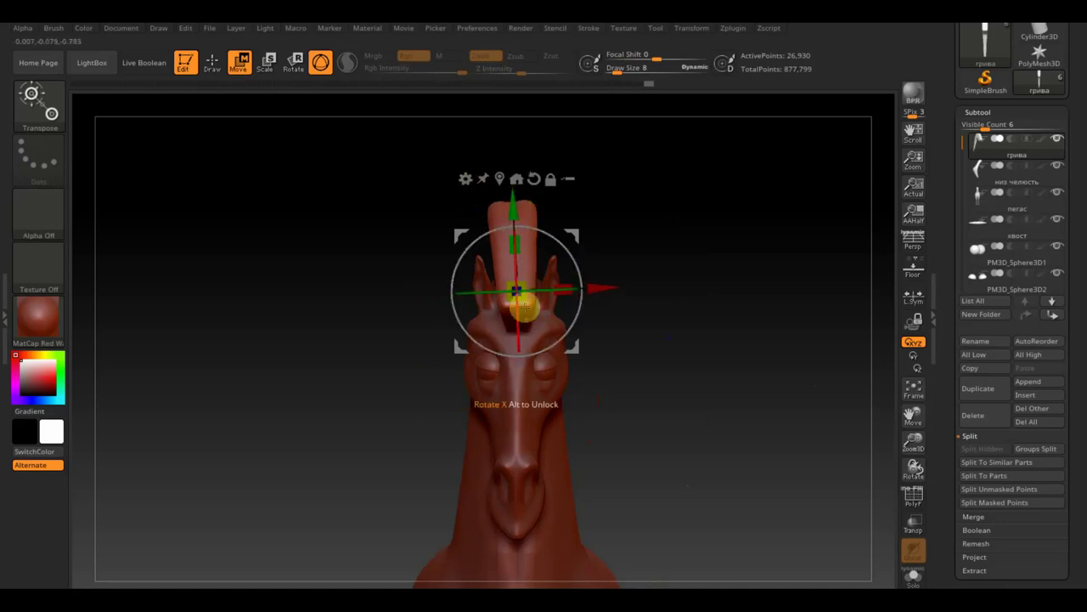
Apply WeldPoints in Tool > Geometry, then undo it to keep 26,930 points.
{"action": "left_click", "coordinate": [994, 583]}
{"action": "left_click", "coordinate": [994, 425]}
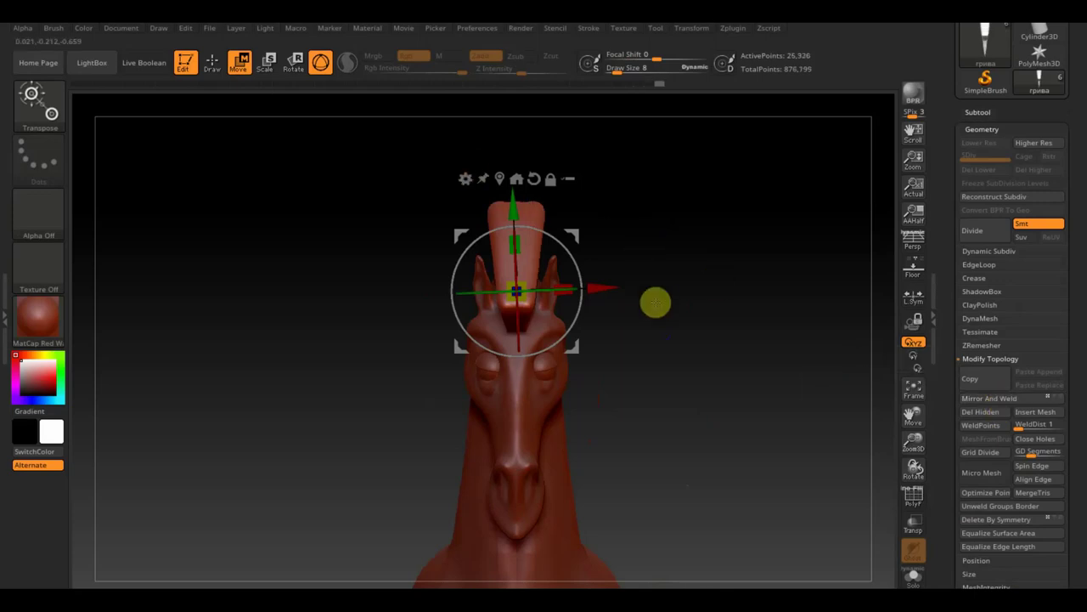
{"action": "key", "text": "ctrl+z"}
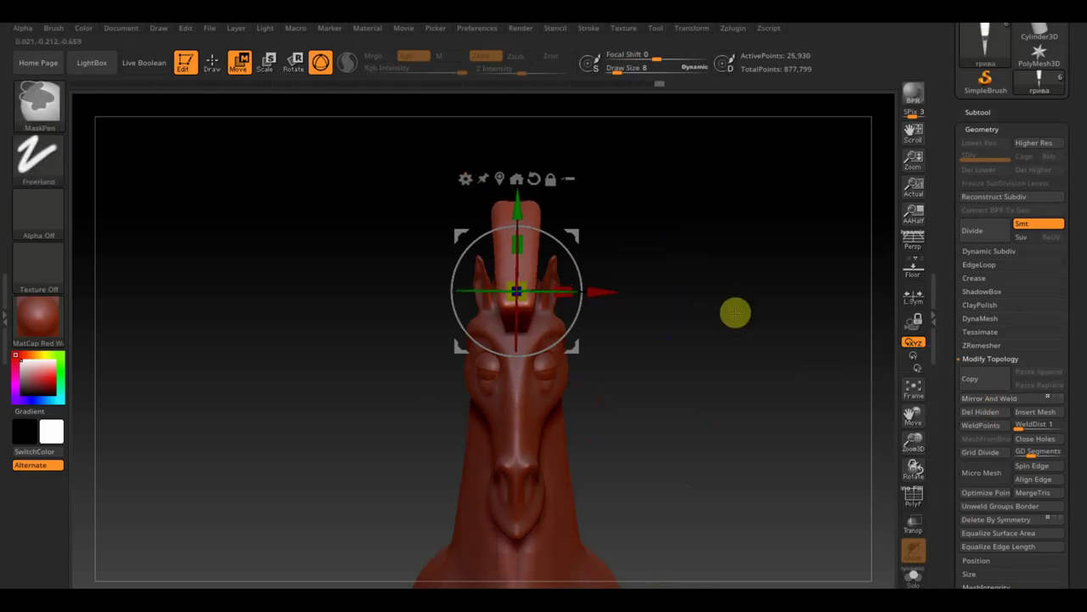
{"action": "mouse_move", "coordinate": [731, 311]}
{"action": "left_mouse_down"}
{"action": "mouse_move", "coordinate": [801, 328]}
{"action": "mouse_move", "coordinate": [801, 345]}
{"action": "left_mouse_up"}
{"action": "mouse_move", "coordinate": [782, 418]}
{"action": "left_mouse_down"}
{"action": "mouse_move", "coordinate": [765, 381]}
{"action": "mouse_move", "coordinate": [716, 337]}
{"action": "mouse_move", "coordinate": [731, 331]}
{"action": "left_mouse_up"}
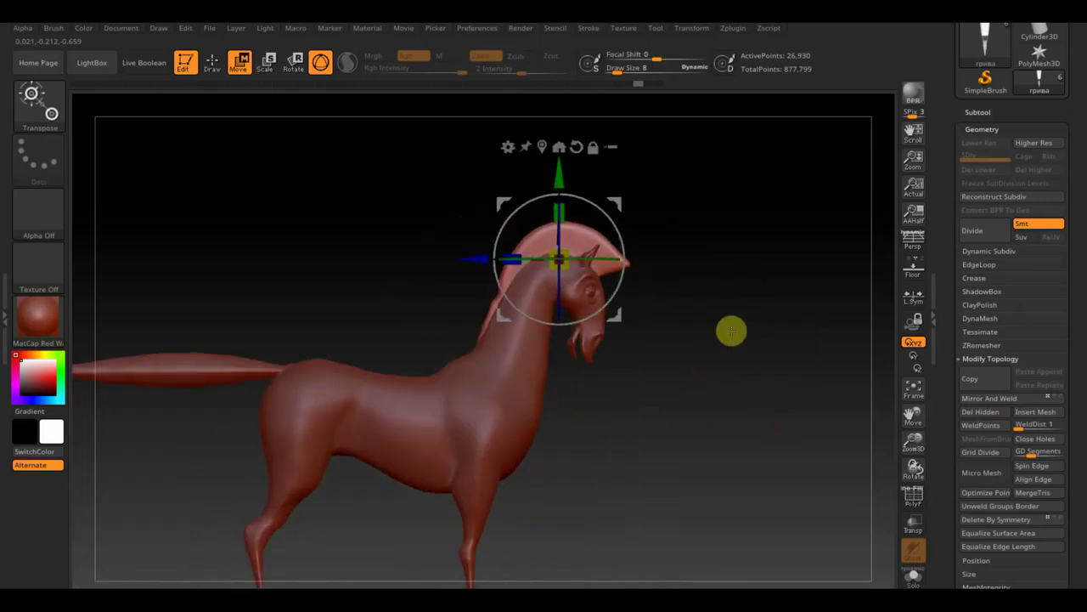
{"action": "left_click", "coordinate": [212, 61]}
Set Draw Size to 30 and Alt-click the body to reactivate the пегас subtool.
{"action": "mouse_move", "coordinate": [750, 281]}
{"action": "left_mouse_down"}
{"action": "mouse_move", "coordinate": [785, 386]}
{"action": "mouse_move", "coordinate": [763, 381]}
{"action": "left_mouse_up"}
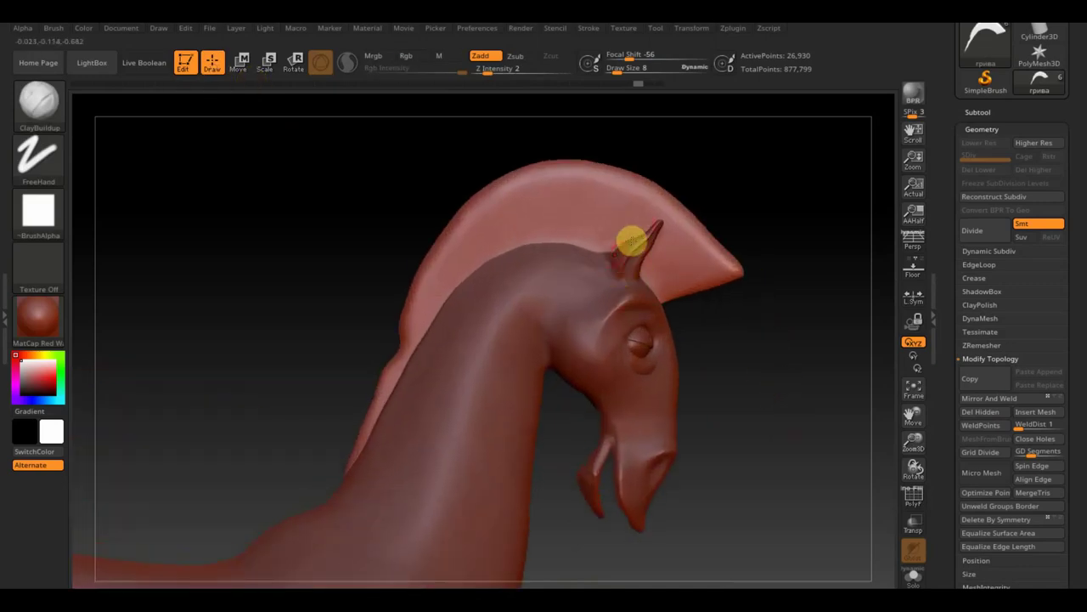
{"action": "mouse_move", "coordinate": [743, 337]}
{"action": "left_mouse_down"}
{"action": "mouse_move", "coordinate": [677, 328]}
{"action": "mouse_move", "coordinate": [723, 346]}
{"action": "mouse_move", "coordinate": [722, 376]}
{"action": "mouse_move", "coordinate": [697, 281]}
{"action": "mouse_move", "coordinate": [689, 315]}
{"action": "mouse_move", "coordinate": [667, 316]}
{"action": "mouse_move", "coordinate": [655, 298]}
{"action": "mouse_move", "coordinate": [691, 270]}
{"action": "mouse_move", "coordinate": [681, 262]}
{"action": "left_mouse_up"}
{"action": "left_click_drag", "start_coordinate": [622, 68], "coordinate": [617, 68]}
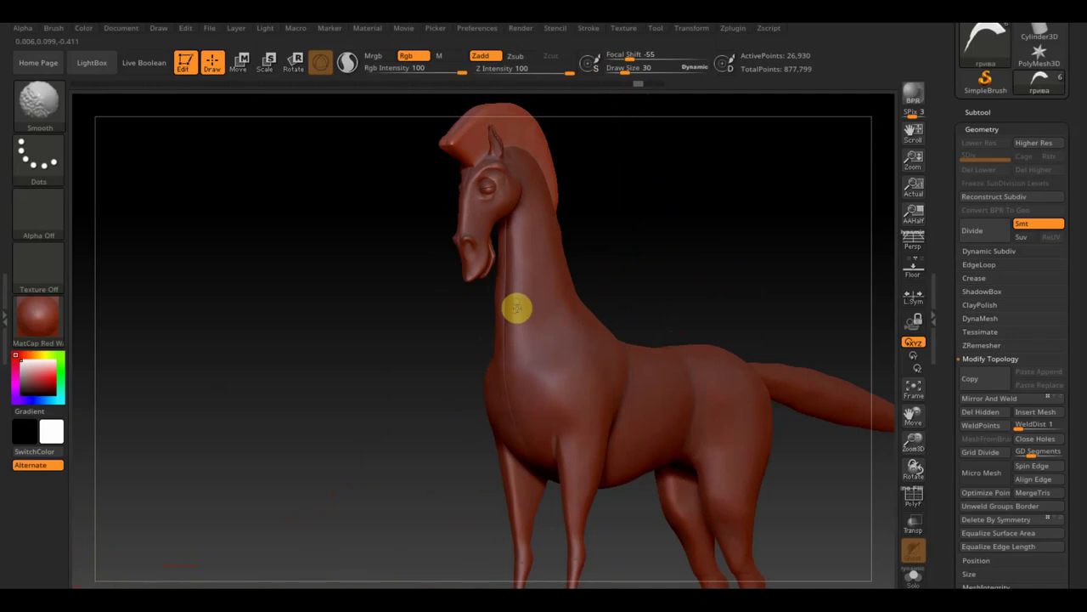
{"action": "key", "text": "shift"}
{"action": "left_click", "coordinate": [510, 303], "text": "alt"}
{"action": "key", "text": "shift"}
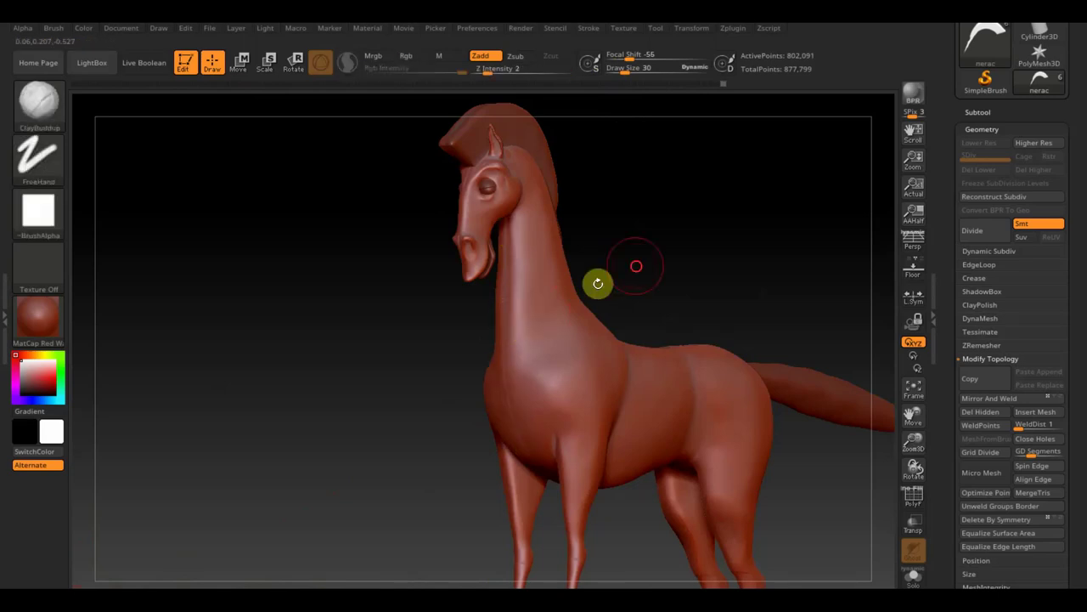
{"action": "left_click_drag", "start_coordinate": [597, 281], "coordinate": [655, 267]}
{"action": "left_click_drag", "start_coordinate": [670, 351], "coordinate": [706, 275]}
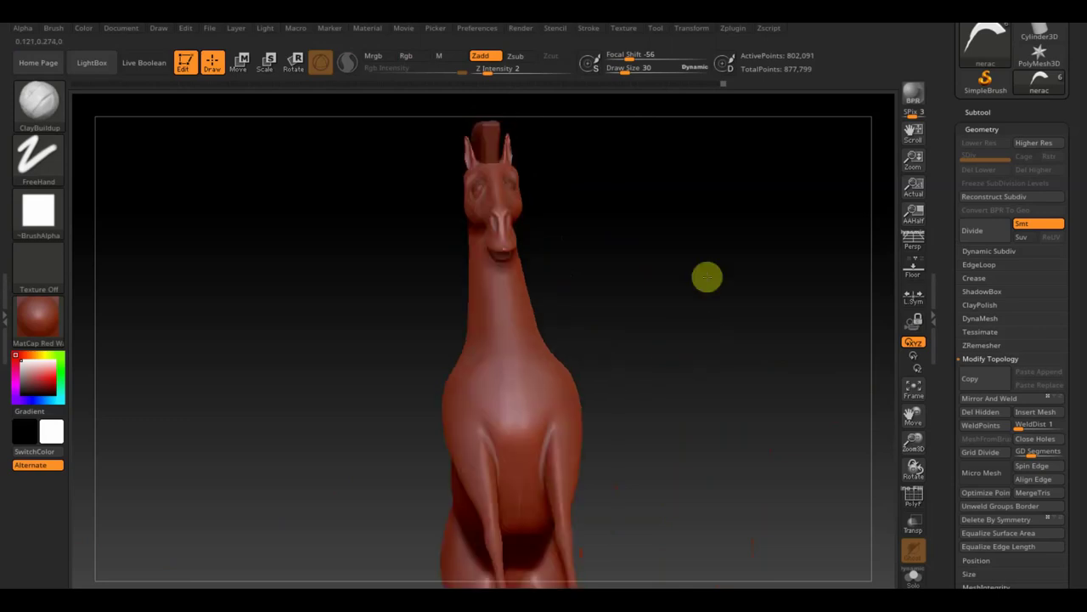
{"action": "key", "text": "shift"}
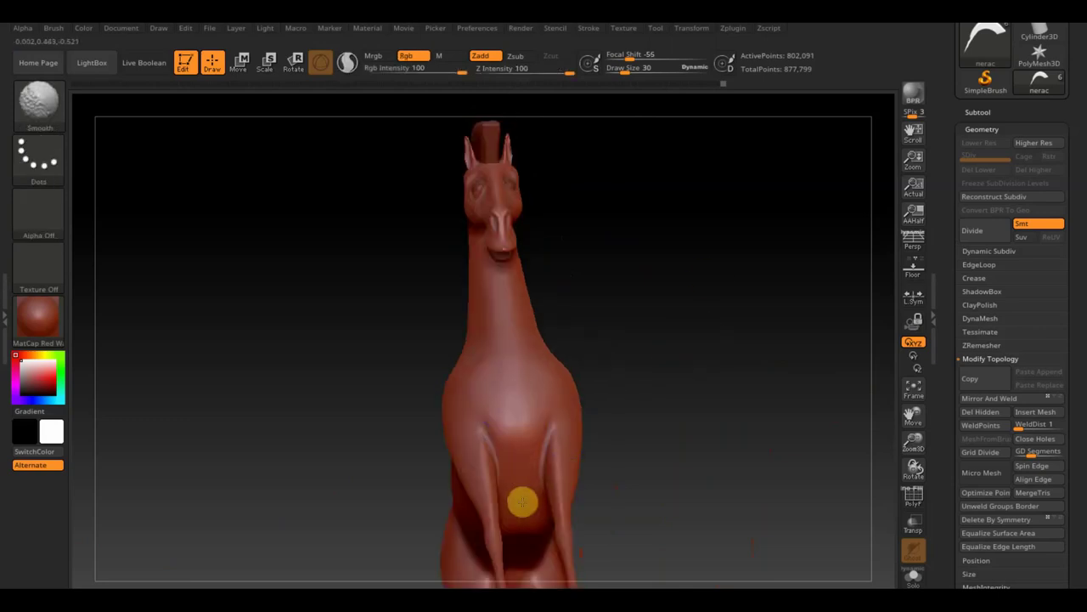
{"action": "left_click_drag", "start_coordinate": [504, 323], "coordinate": [427, 249]}
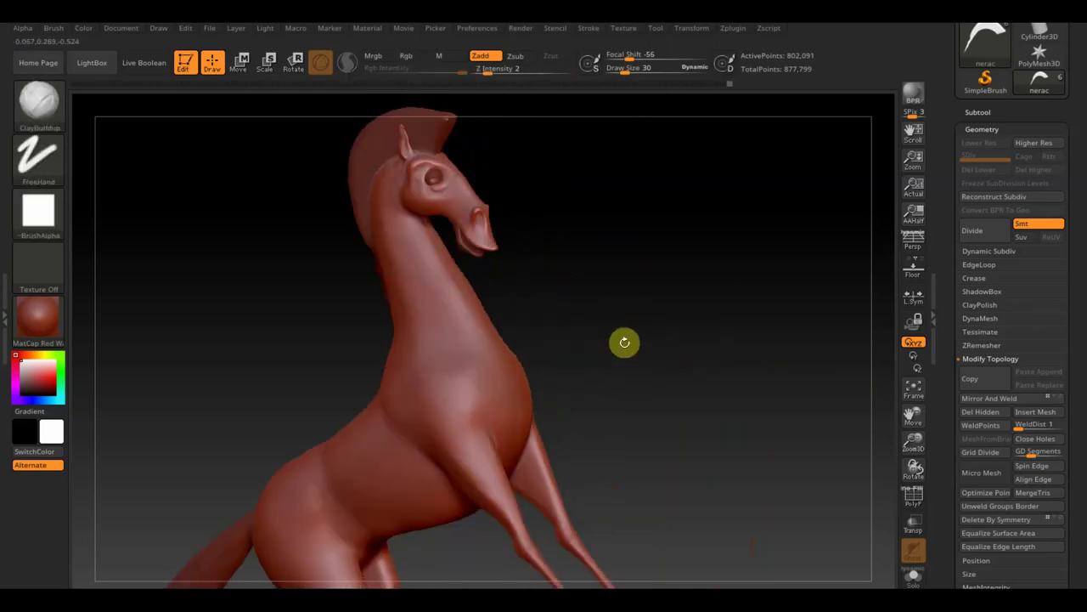
{"action": "left_click", "coordinate": [617, 72]}
{"action": "mouse_move", "coordinate": [618, 73]}
{"action": "left_mouse_down"}
{"action": "mouse_move", "coordinate": [636, 233]}
{"action": "mouse_move", "coordinate": [612, 253]}
{"action": "mouse_move", "coordinate": [662, 274]}
{"action": "mouse_move", "coordinate": [655, 381]}
{"action": "mouse_move", "coordinate": [760, 406]}
{"action": "left_mouse_up"}
{"action": "mouse_move", "coordinate": [693, 371]}
{"action": "left_mouse_down"}
{"action": "mouse_move", "coordinate": [713, 382]}
{"action": "mouse_move", "coordinate": [742, 457]}
{"action": "left_mouse_up"}
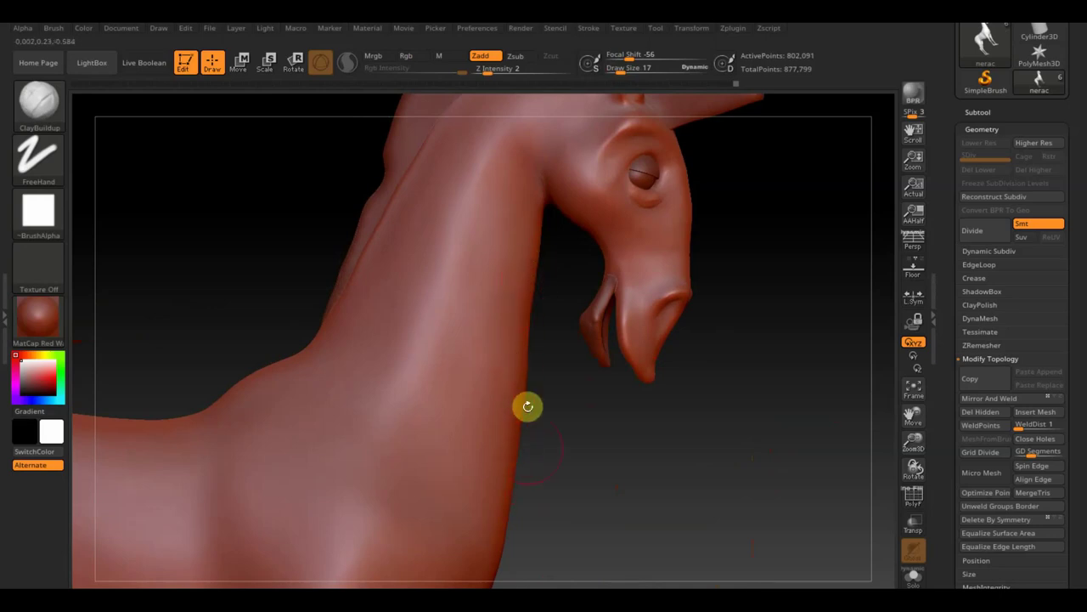
{"action": "key", "text": "shift"}
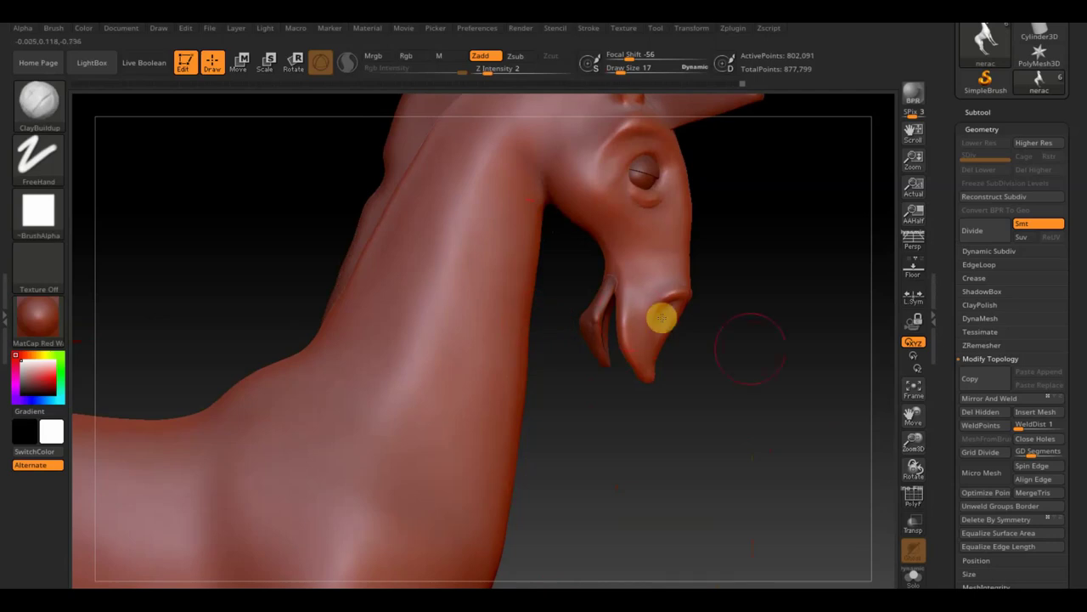
{"action": "mouse_move", "coordinate": [773, 409]}
{"action": "left_mouse_down", "text": "alt"}
{"action": "mouse_move", "coordinate": [711, 351]}
{"action": "mouse_move", "coordinate": [740, 334]}
{"action": "left_mouse_up", "text": "alt"}
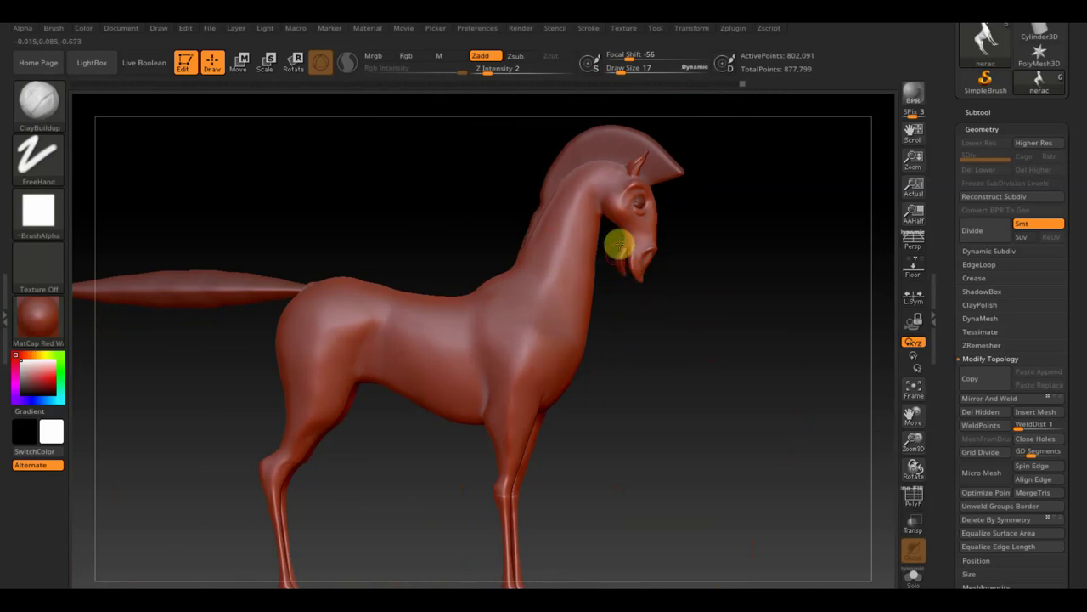
{"action": "left_click_drag", "start_coordinate": [631, 332], "coordinate": [666, 406], "text": "alt"}
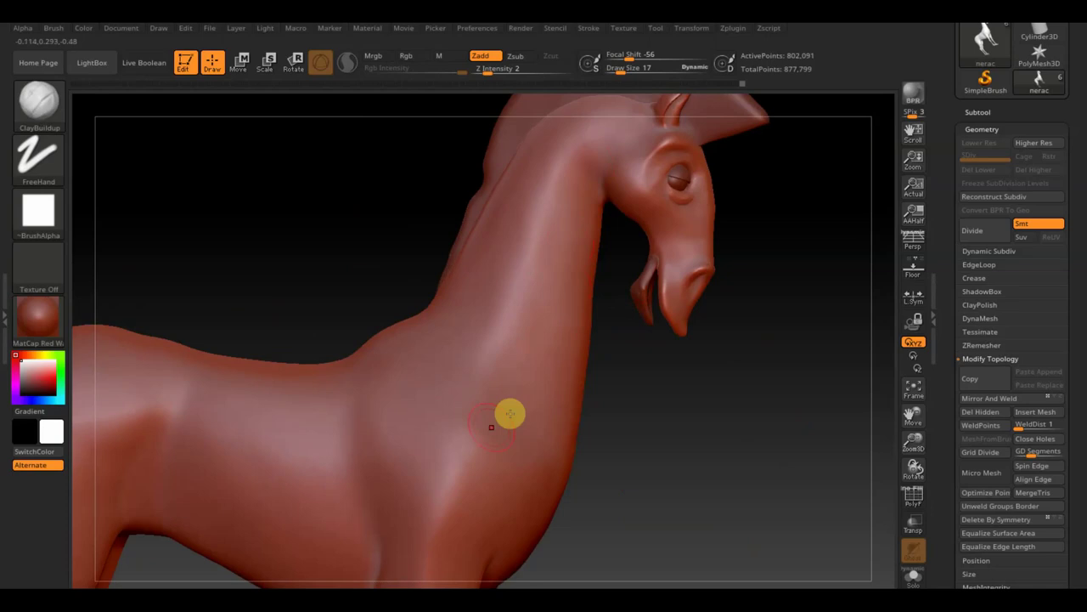
{"action": "left_click_drag", "start_coordinate": [452, 501], "coordinate": [475, 357], "text": "alt"}
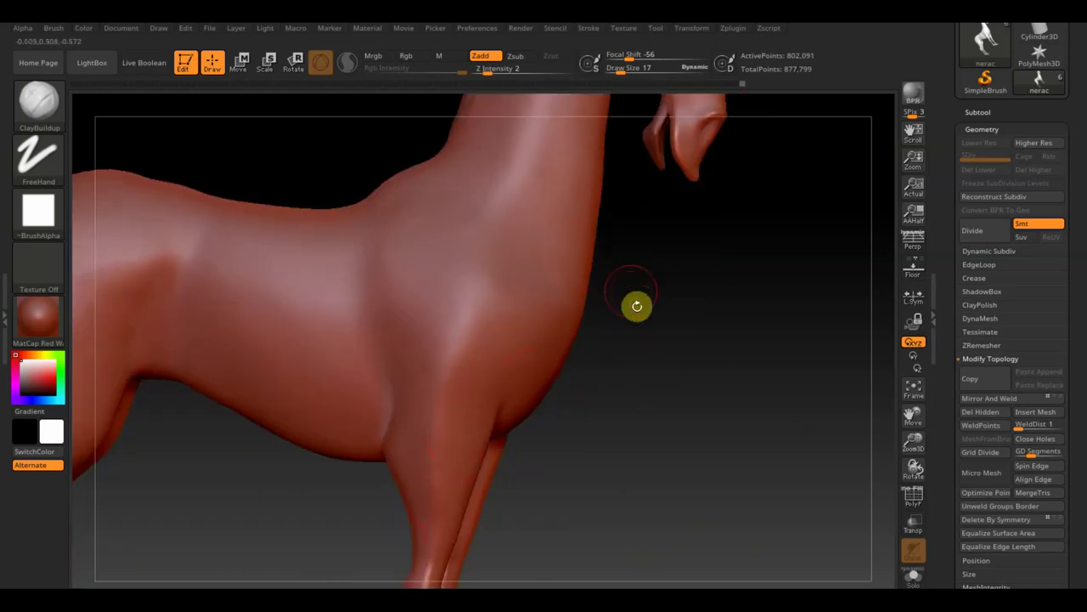
{"action": "left_click_drag", "start_coordinate": [636, 306], "coordinate": [610, 473]}
{"action": "left_click_drag", "start_coordinate": [679, 469], "coordinate": [617, 345]}
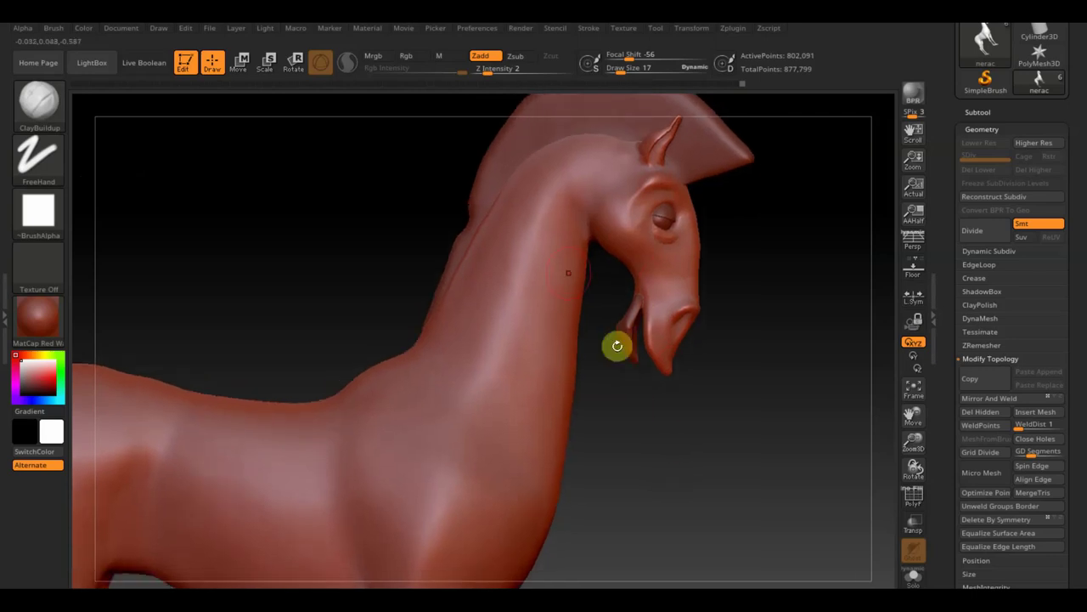
{"action": "mouse_move", "coordinate": [722, 414]}
{"action": "left_mouse_down"}
{"action": "mouse_move", "coordinate": [678, 341]}
{"action": "mouse_move", "coordinate": [719, 376]}
{"action": "mouse_move", "coordinate": [691, 238]}
{"action": "mouse_move", "coordinate": [723, 374]}
{"action": "mouse_move", "coordinate": [716, 351]}
{"action": "mouse_move", "coordinate": [701, 396]}
{"action": "left_mouse_up"}
Smooth out the wrinkled area on the horse's front leg.
{"action": "mouse_move", "coordinate": [624, 454]}
{"action": "left_mouse_down"}
{"action": "mouse_move", "coordinate": [612, 393]}
{"action": "mouse_move", "coordinate": [644, 422]}
{"action": "mouse_move", "coordinate": [651, 478]}
{"action": "mouse_move", "coordinate": [535, 398]}
{"action": "left_mouse_up"}
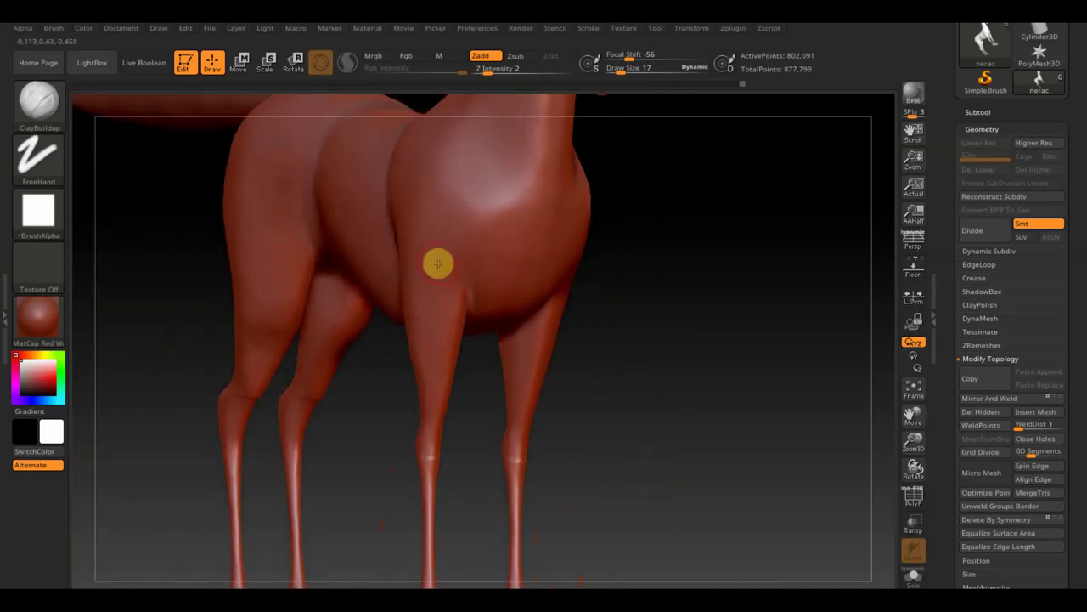
{"action": "mouse_move", "coordinate": [433, 416]}
{"action": "left_mouse_down"}
{"action": "mouse_move", "coordinate": [626, 373]}
{"action": "mouse_move", "coordinate": [558, 362]}
{"action": "left_mouse_up"}
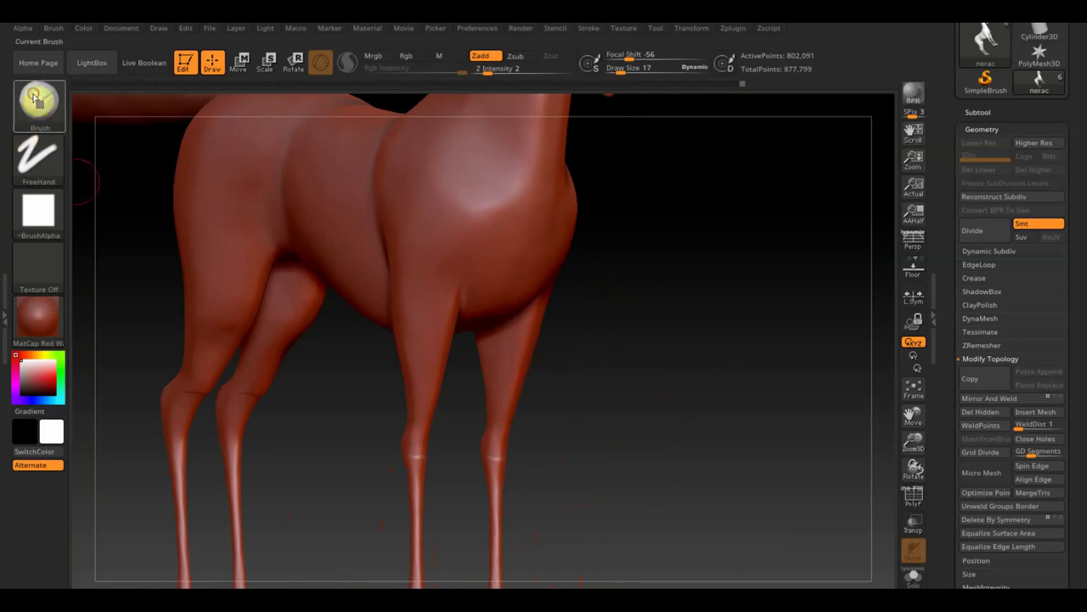
{"action": "left_click", "coordinate": [39, 99]}
{"action": "mouse_move", "coordinate": [583, 387]}
{"action": "left_mouse_down"}
{"action": "mouse_move", "coordinate": [592, 439]}
{"action": "mouse_move", "coordinate": [621, 260]}
{"action": "left_mouse_up"}
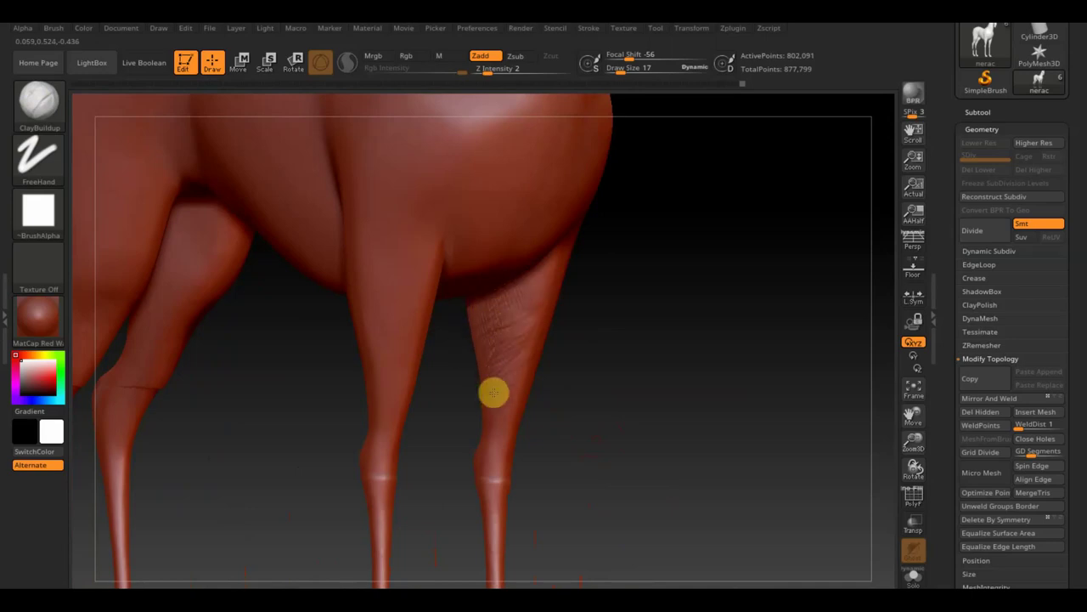
{"action": "mouse_move", "coordinate": [649, 407]}
{"action": "left_mouse_down"}
{"action": "mouse_move", "coordinate": [617, 407]}
{"action": "mouse_move", "coordinate": [648, 396]}
{"action": "mouse_move", "coordinate": [674, 406]}
{"action": "left_mouse_up"}
{"action": "left_click_drag", "start_coordinate": [497, 311], "coordinate": [521, 322], "text": "shift"}
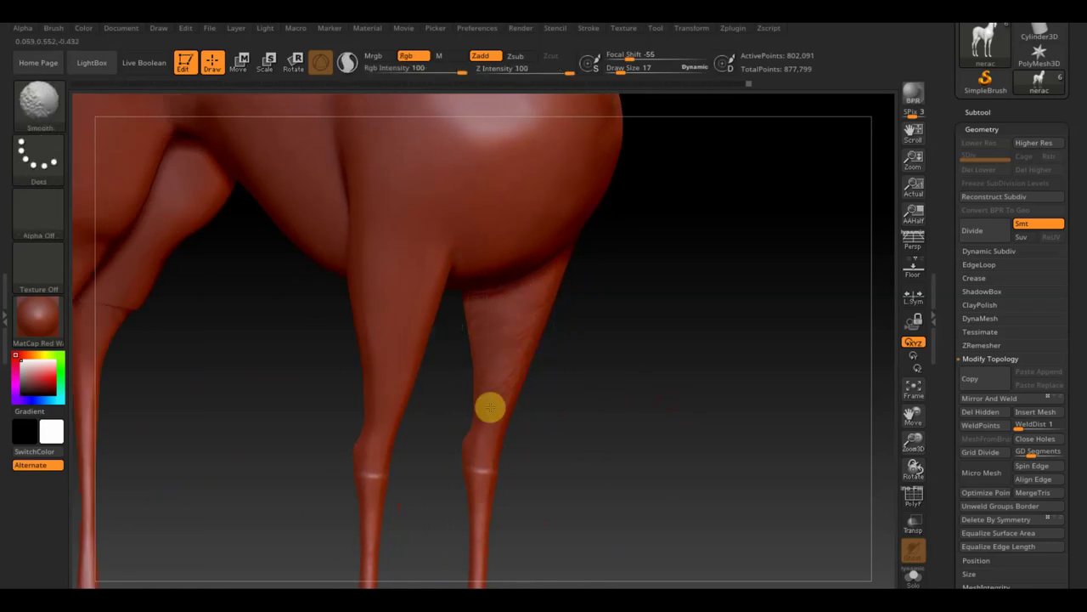
Apply Geometry > Mirror And Weld to make the body symmetrical.
{"action": "left_click_drag", "start_coordinate": [597, 406], "coordinate": [575, 383]}
{"action": "mouse_move", "coordinate": [646, 396]}
{"action": "left_mouse_down"}
{"action": "mouse_move", "coordinate": [634, 396]}
{"action": "mouse_move", "coordinate": [653, 396]}
{"action": "left_mouse_up"}
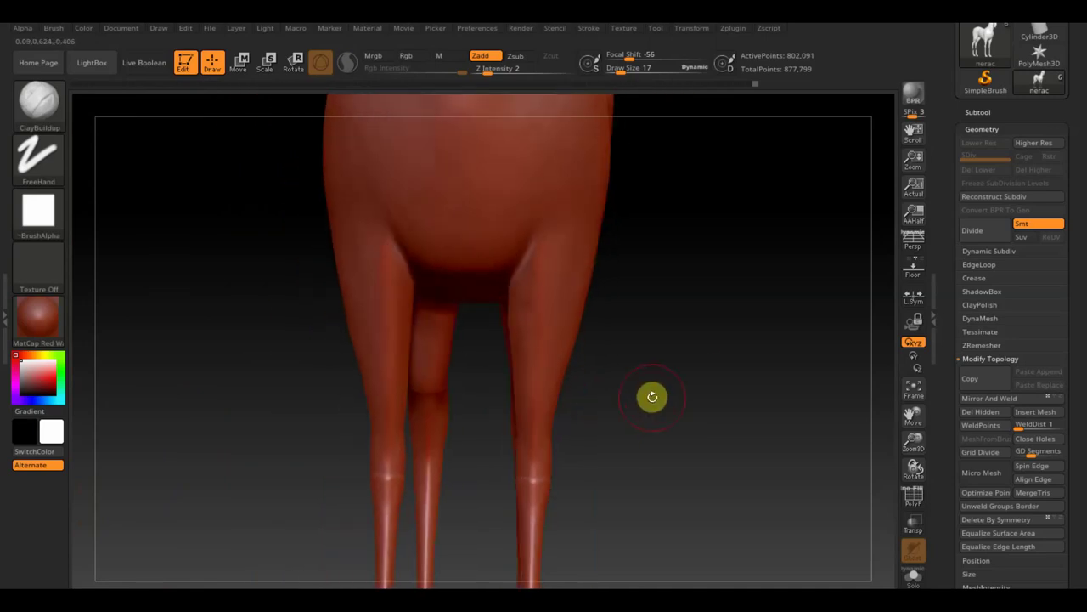
{"action": "left_click", "coordinate": [1020, 399]}
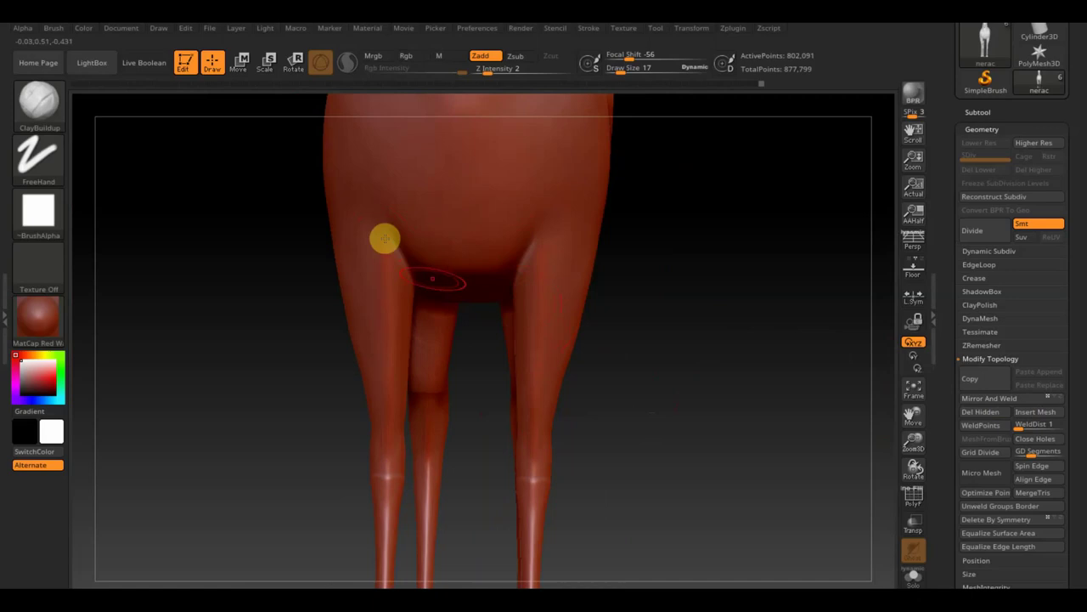
{"action": "mouse_move", "coordinate": [647, 381]}
{"action": "left_mouse_down"}
{"action": "mouse_move", "coordinate": [689, 404]}
{"action": "mouse_move", "coordinate": [644, 386]}
{"action": "left_mouse_up"}
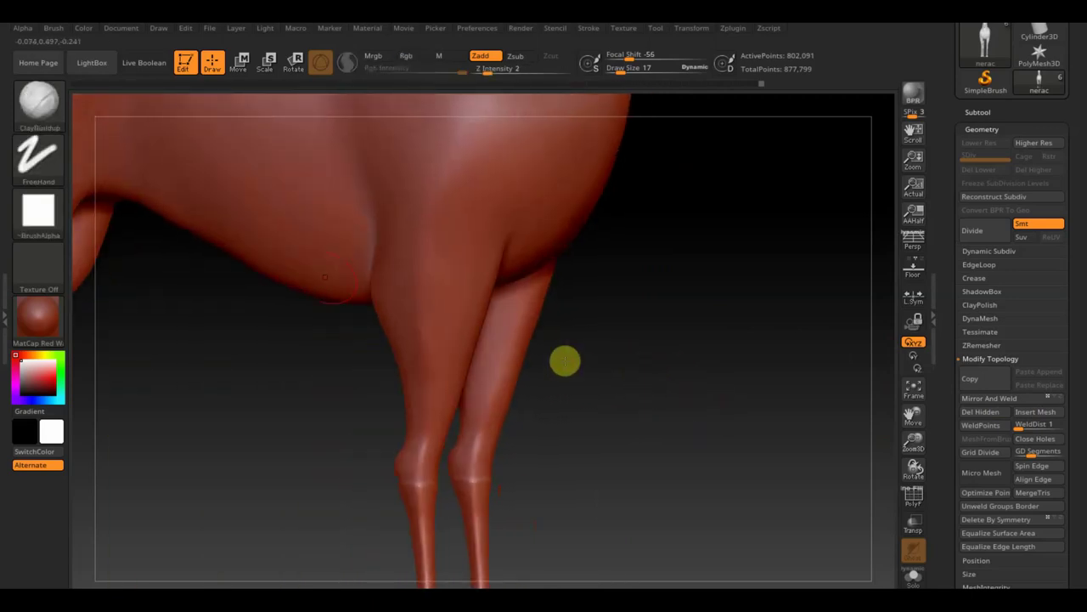
Pick the Standard brush at Draw Size 9, then switch back to ClayBuildup.
{"action": "left_click", "coordinate": [39, 106]}
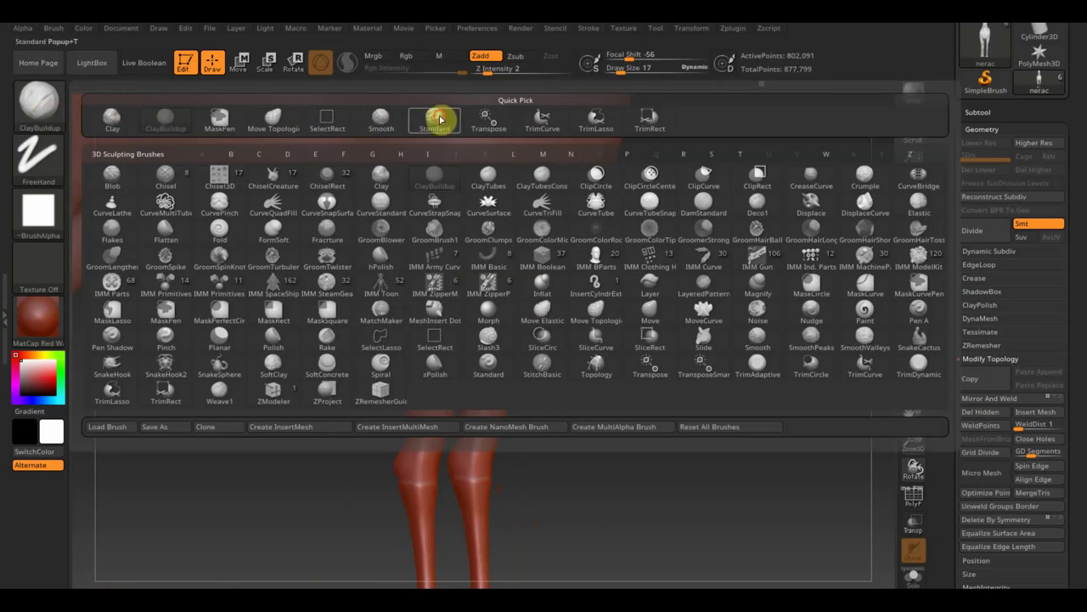
{"action": "left_click", "coordinate": [437, 115]}
{"action": "mouse_move", "coordinate": [660, 403]}
{"action": "left_mouse_down"}
{"action": "mouse_move", "coordinate": [639, 369]}
{"action": "mouse_move", "coordinate": [660, 221]}
{"action": "left_mouse_up"}
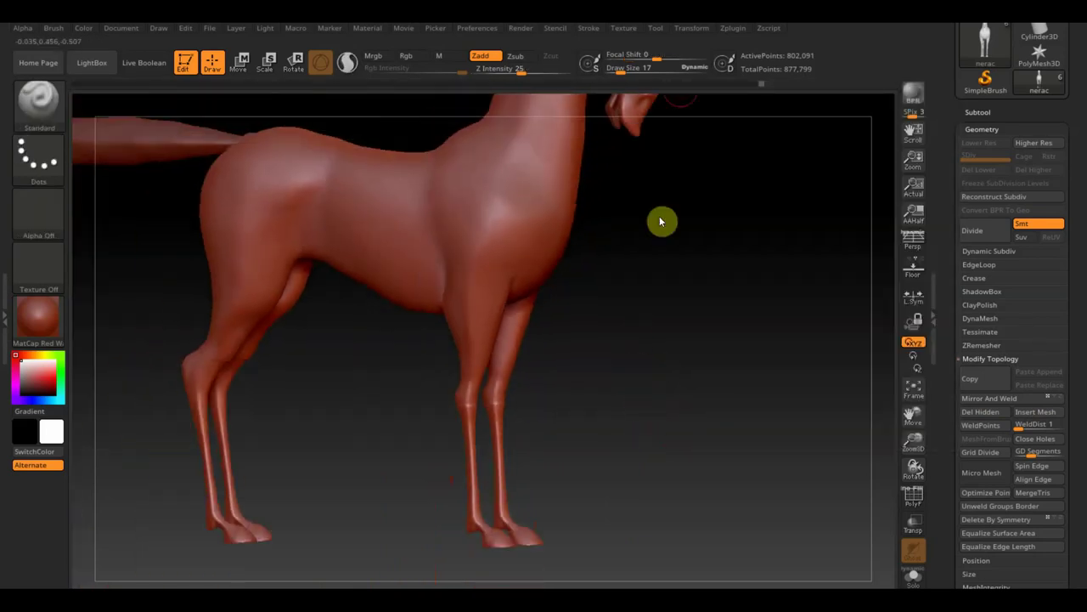
{"action": "left_click", "coordinate": [618, 70]}
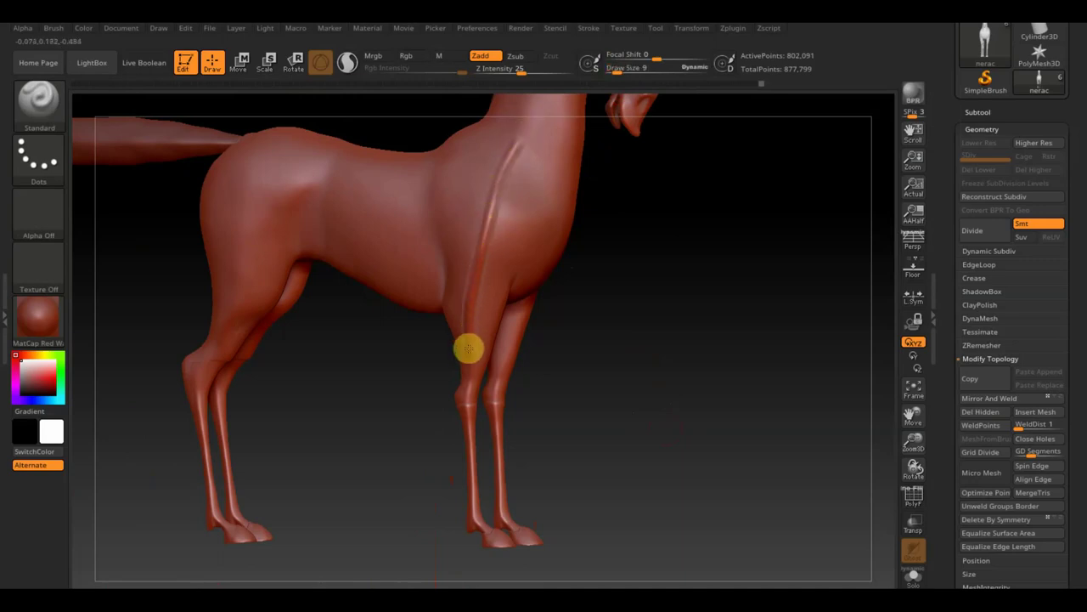
{"action": "mouse_move", "coordinate": [589, 326]}
{"action": "left_mouse_down"}
{"action": "mouse_move", "coordinate": [614, 396]}
{"action": "mouse_move", "coordinate": [613, 310]}
{"action": "left_mouse_up"}
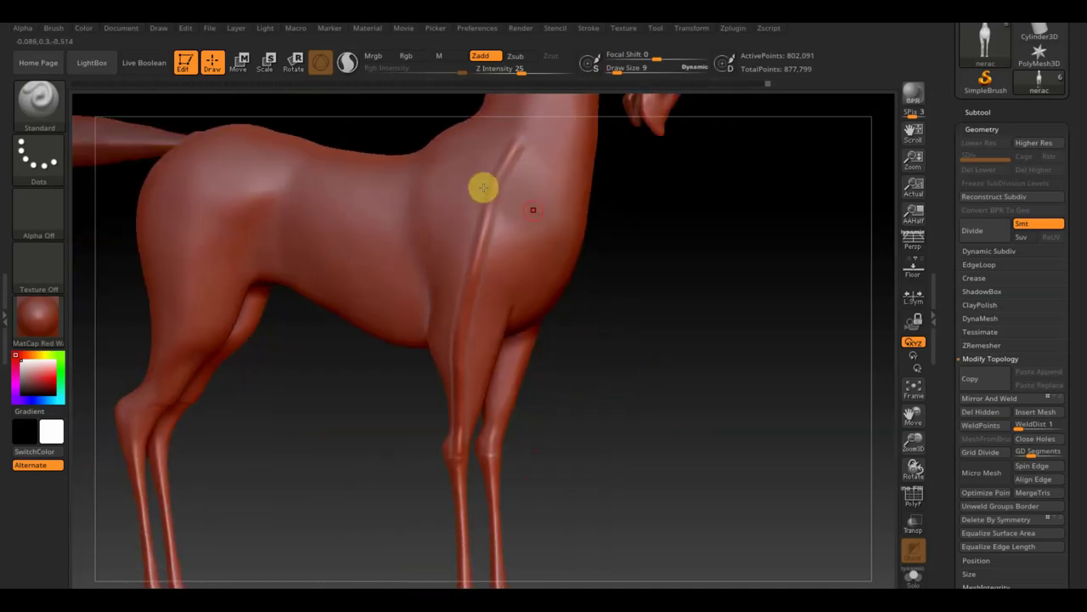
{"action": "left_click", "coordinate": [34, 103]}
{"action": "left_click", "coordinate": [165, 114]}
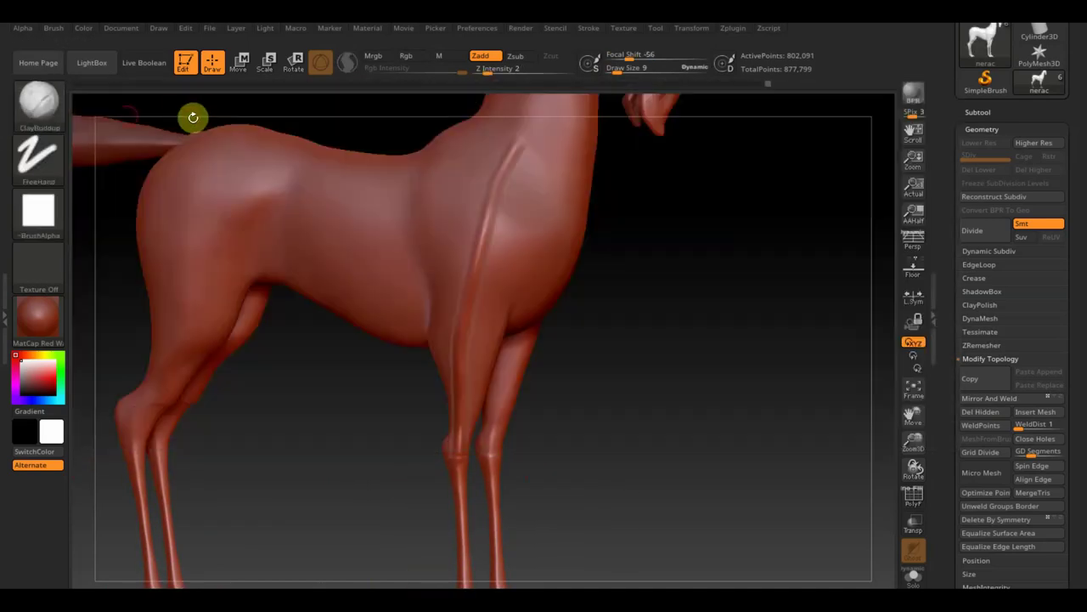
{"action": "left_click", "coordinate": [42, 104]}
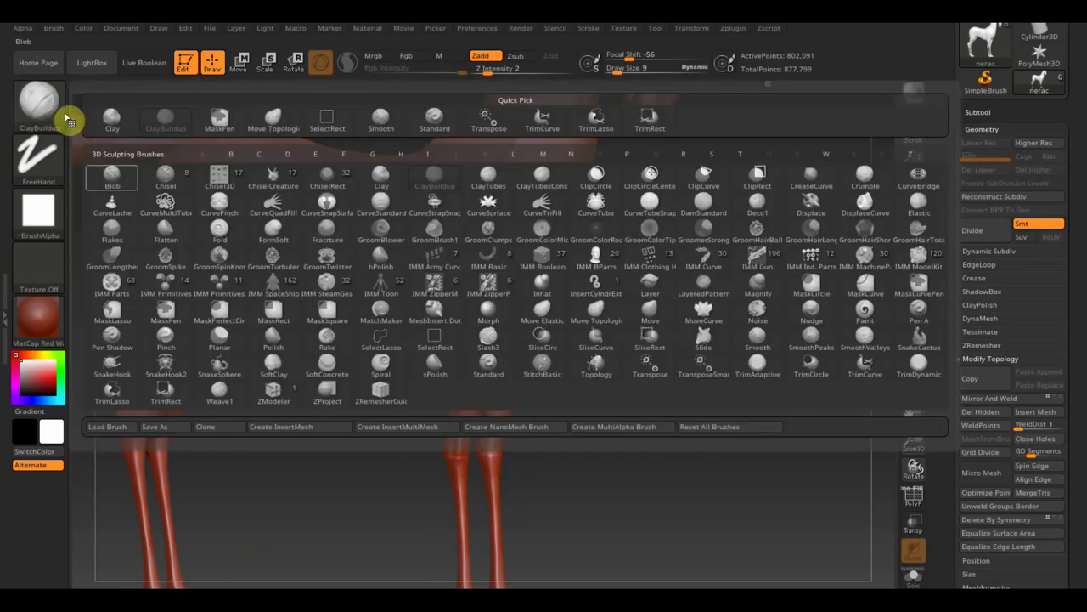
Flatten the shoulder patch with the Planar brush, then undo it to restore the smooth chest.
{"action": "left_click", "coordinate": [217, 340]}
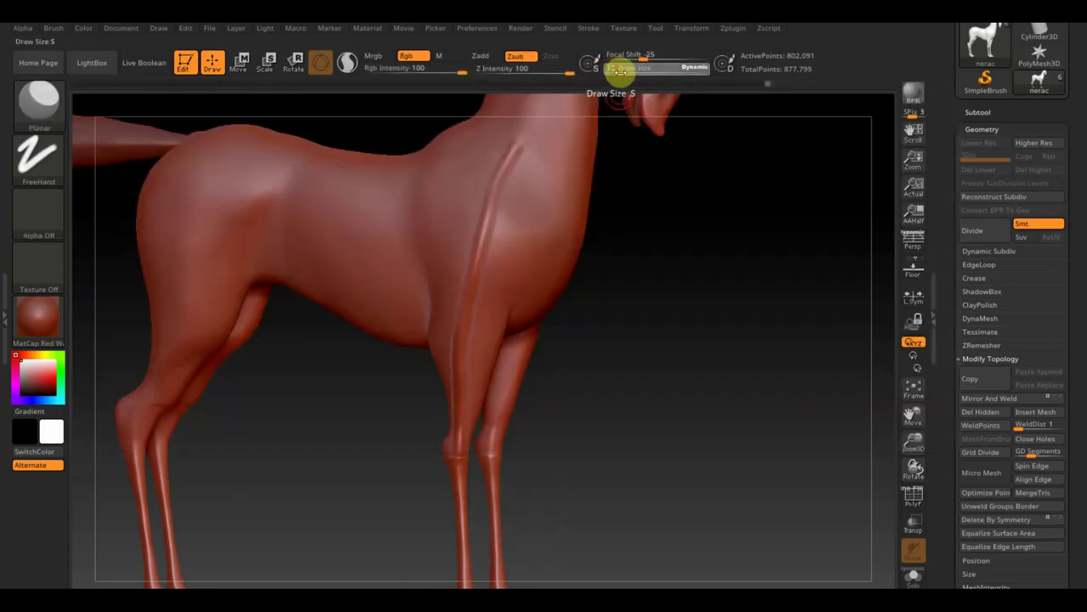
{"action": "left_click_drag", "start_coordinate": [625, 74], "coordinate": [624, 78]}
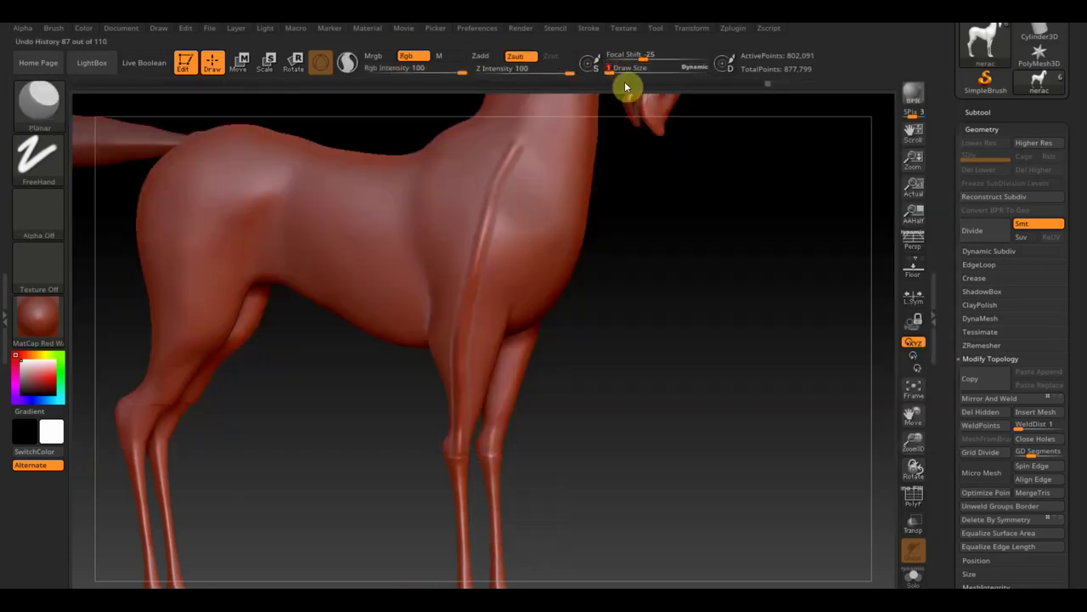
{"action": "left_click", "coordinate": [624, 72]}
{"action": "left_click_drag", "start_coordinate": [524, 162], "coordinate": [483, 293]}
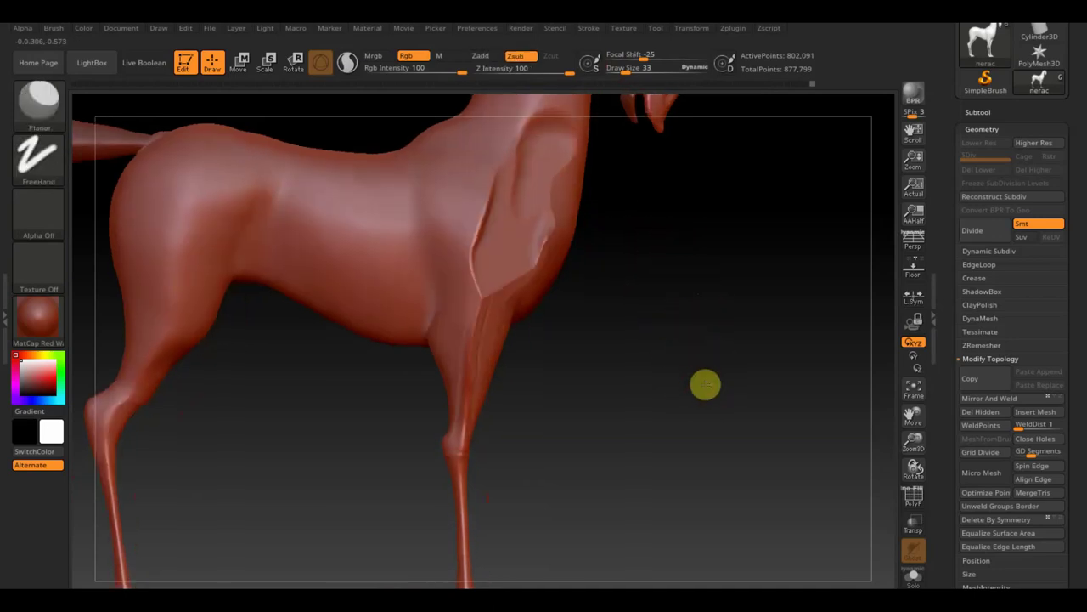
{"action": "left_click_drag", "start_coordinate": [704, 383], "coordinate": [680, 331], "text": "alt"}
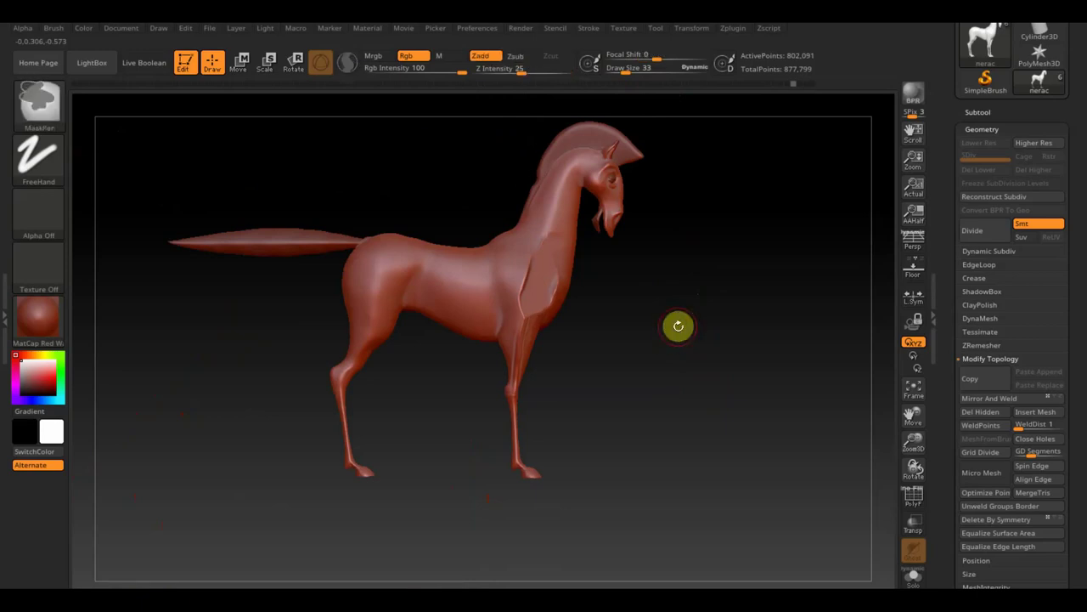
{"action": "key", "text": "ctrl+z"}
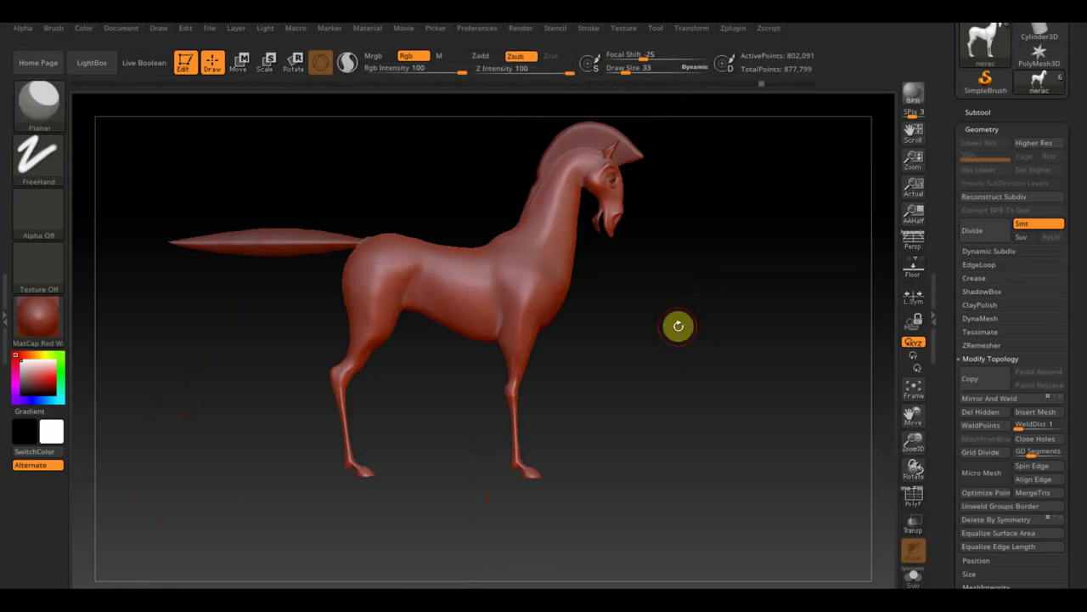
{"action": "left_click_drag", "start_coordinate": [724, 367], "coordinate": [744, 398]}
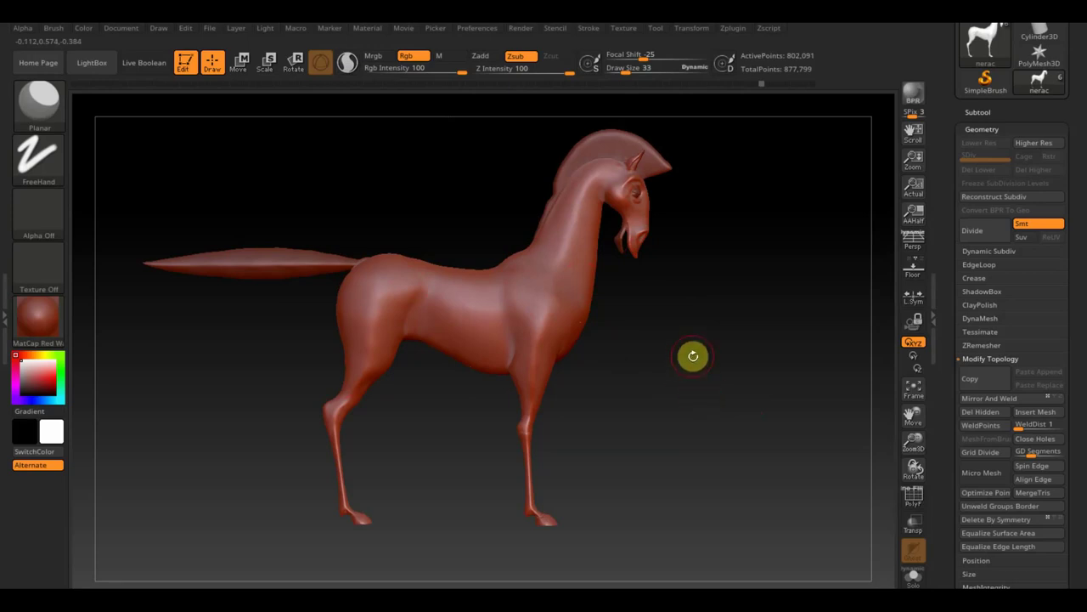
{"action": "right_click_drag", "start_coordinate": [697, 362], "coordinate": [685, 414], "text": "ctrl"}
Hide the 'низ челюсть' lower-jaw subtool in the Subtool list.
{"action": "right_click_drag", "start_coordinate": [733, 379], "coordinate": [742, 382], "text": "ctrl"}
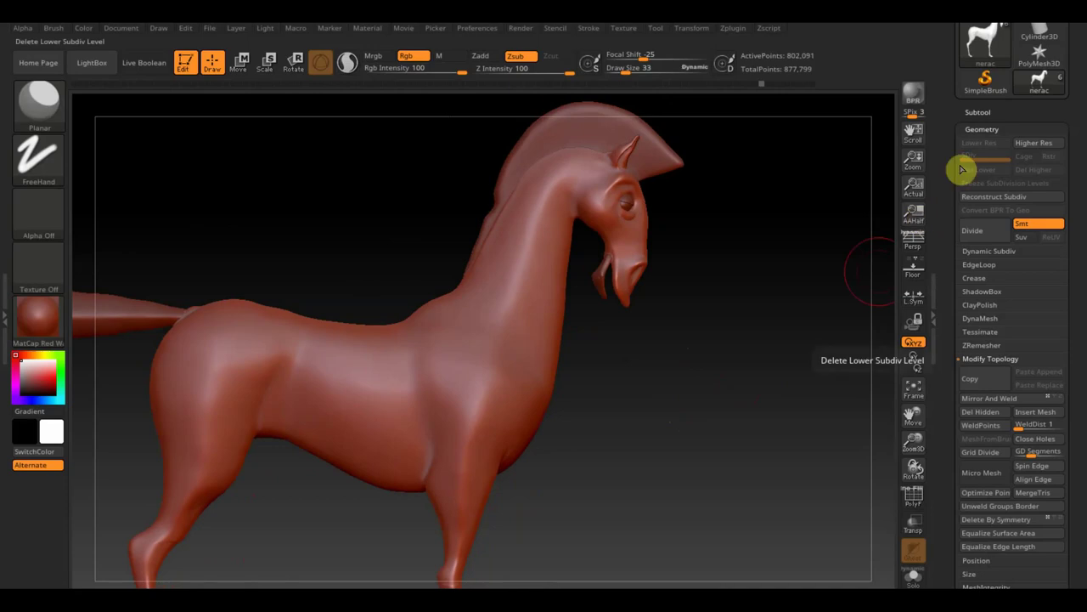
{"action": "right_click_drag", "start_coordinate": [837, 221], "coordinate": [813, 238], "text": "alt"}
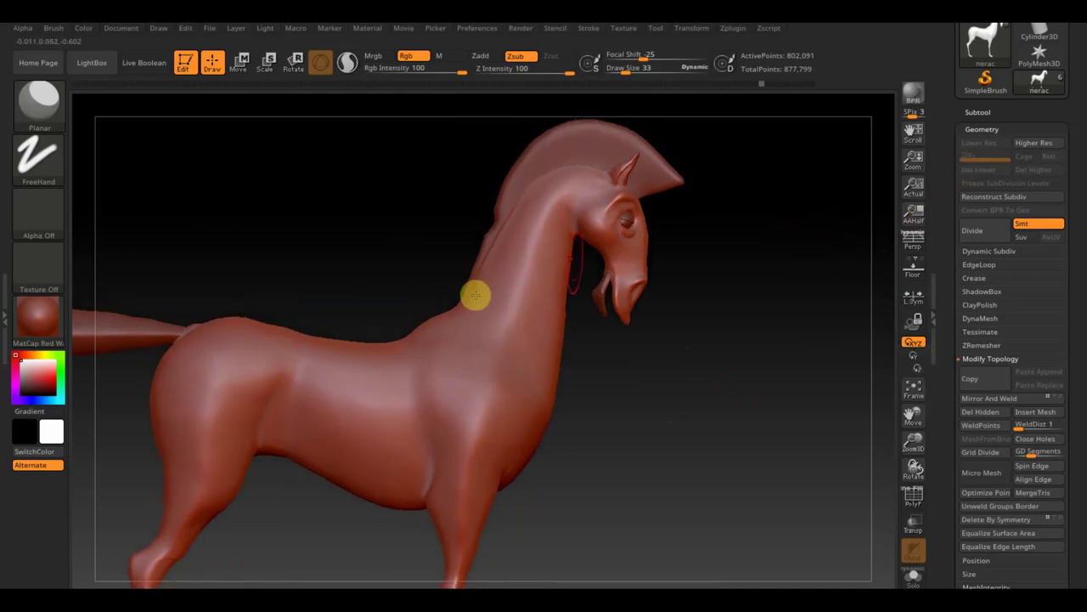
{"action": "left_click", "coordinate": [988, 113]}
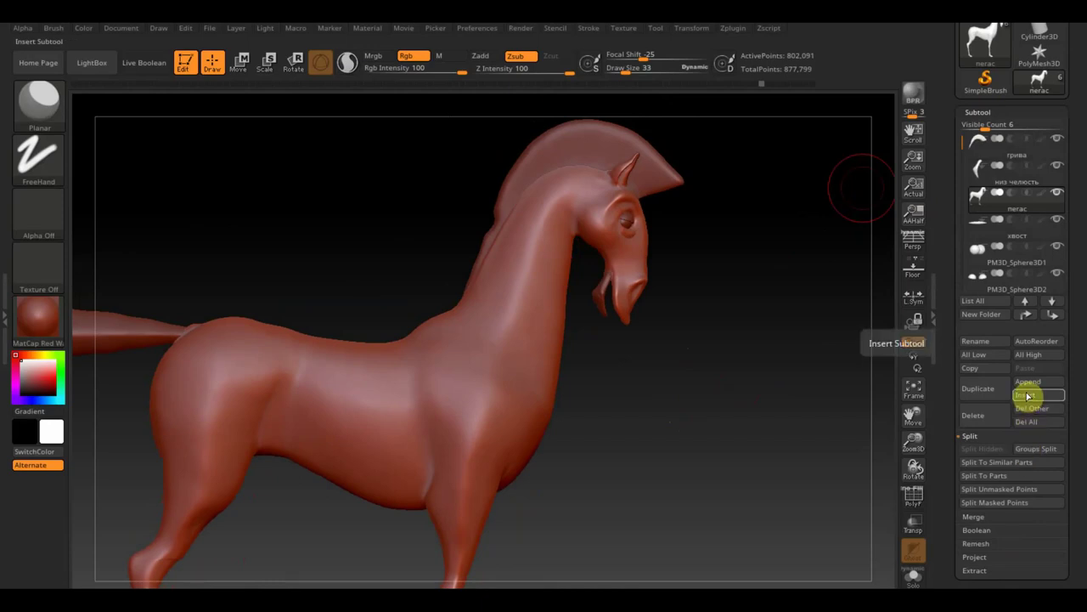
{"action": "mouse_move", "coordinate": [1015, 174]}
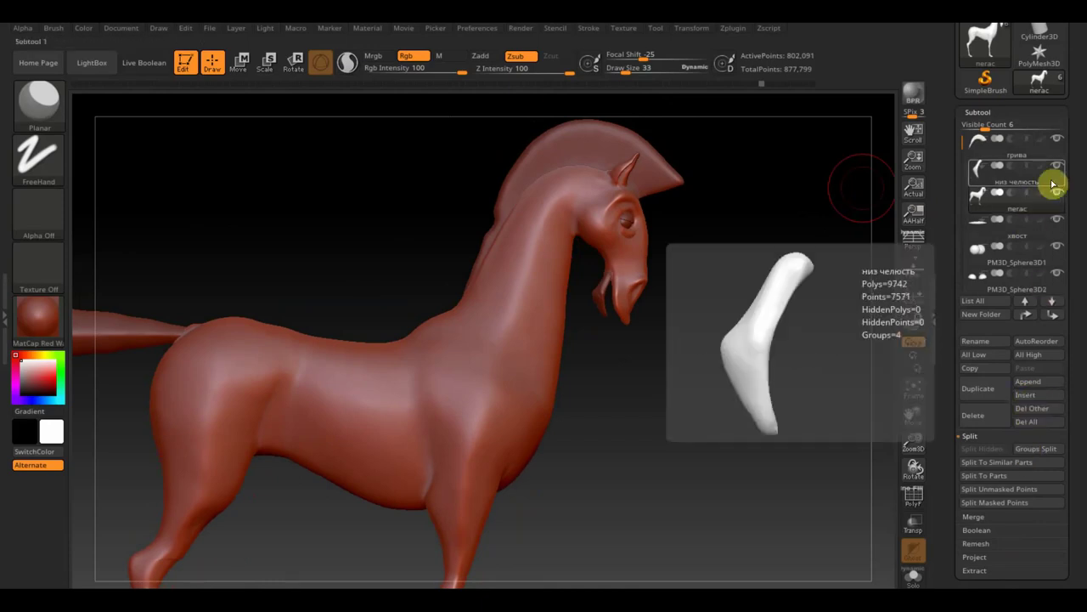
{"action": "left_click", "coordinate": [1060, 169]}
Inspect the opened mouth from behind and the side, then bring up the 3D mesh picker.
{"action": "mouse_move", "coordinate": [709, 411]}
{"action": "left_mouse_down"}
{"action": "mouse_move", "coordinate": [755, 416]}
{"action": "mouse_move", "coordinate": [776, 473]}
{"action": "mouse_move", "coordinate": [776, 459]}
{"action": "left_mouse_up"}
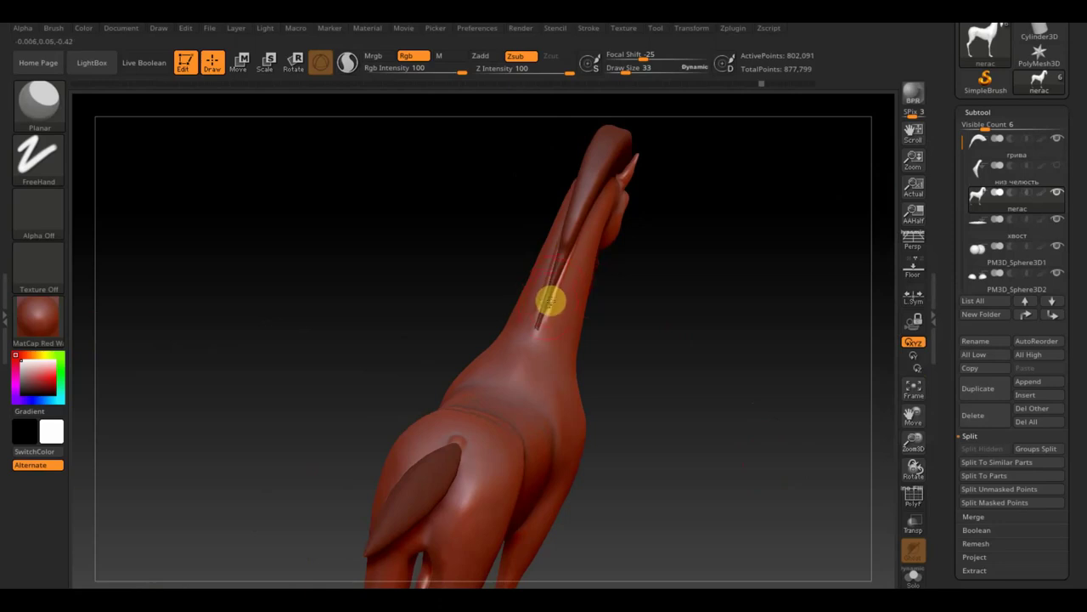
{"action": "mouse_move", "coordinate": [573, 294]}
{"action": "left_mouse_down"}
{"action": "mouse_move", "coordinate": [651, 320]}
{"action": "mouse_move", "coordinate": [552, 204]}
{"action": "left_mouse_up"}
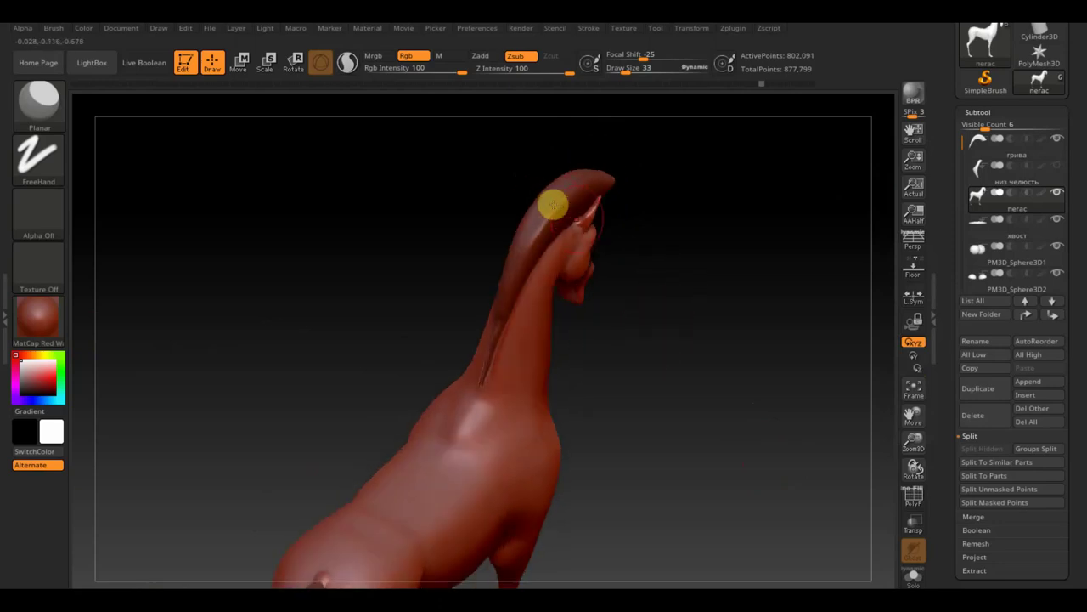
{"action": "mouse_move", "coordinate": [650, 289]}
{"action": "left_mouse_down"}
{"action": "mouse_move", "coordinate": [687, 300]}
{"action": "mouse_move", "coordinate": [665, 274]}
{"action": "mouse_move", "coordinate": [668, 294]}
{"action": "left_mouse_up"}
{"action": "mouse_move", "coordinate": [688, 360]}
{"action": "left_mouse_down", "text": "alt"}
{"action": "mouse_move", "coordinate": [683, 351]}
{"action": "mouse_move", "coordinate": [696, 370]}
{"action": "mouse_move", "coordinate": [679, 360]}
{"action": "mouse_move", "coordinate": [704, 349]}
{"action": "mouse_move", "coordinate": [697, 381]}
{"action": "mouse_move", "coordinate": [705, 376]}
{"action": "left_mouse_up", "text": "alt"}
{"action": "left_click", "coordinate": [1029, 382]}
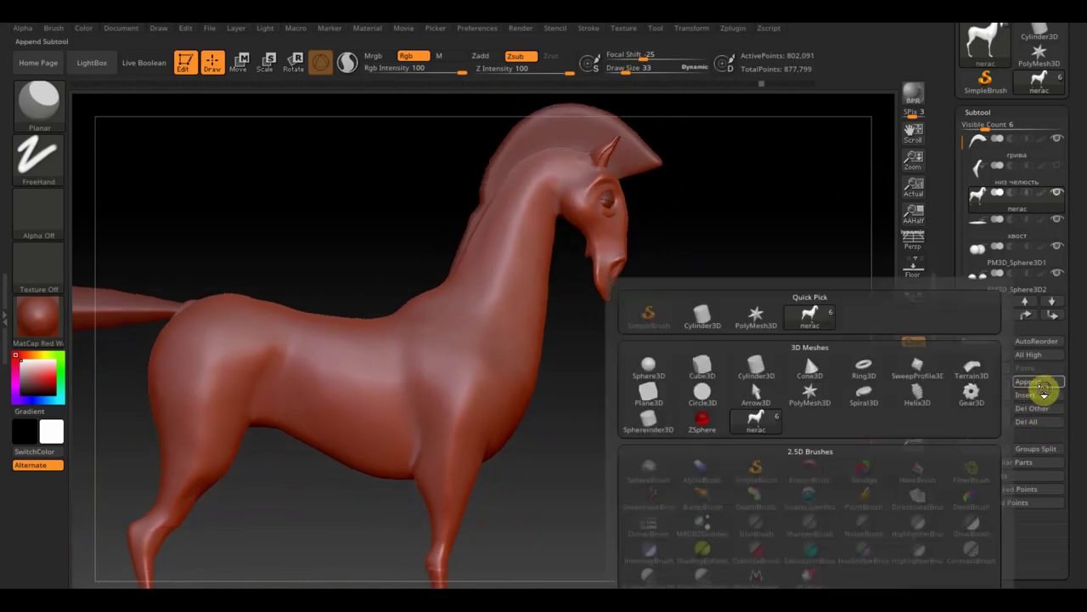
{"action": "mouse_move", "coordinate": [756, 368]}
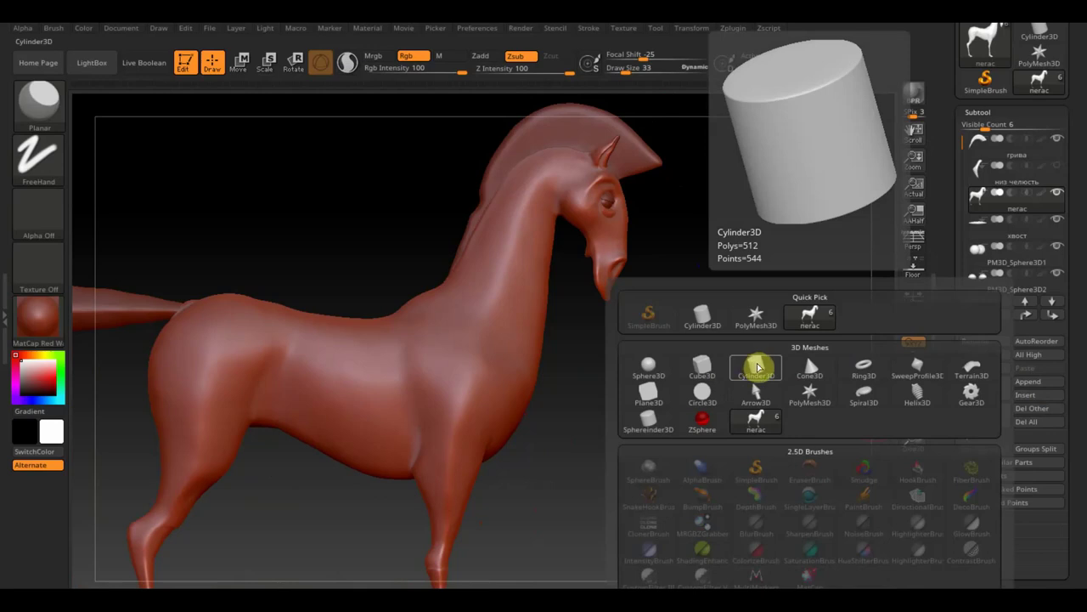
Select the Cylinder3D tool and frame it on the canvas.
{"action": "scroll", "coordinate": [1083, 176], "scroll_direction": "up", "scroll_amount": 2}
{"action": "scroll", "coordinate": [1082, 176], "scroll_direction": "up", "scroll_amount": 2}
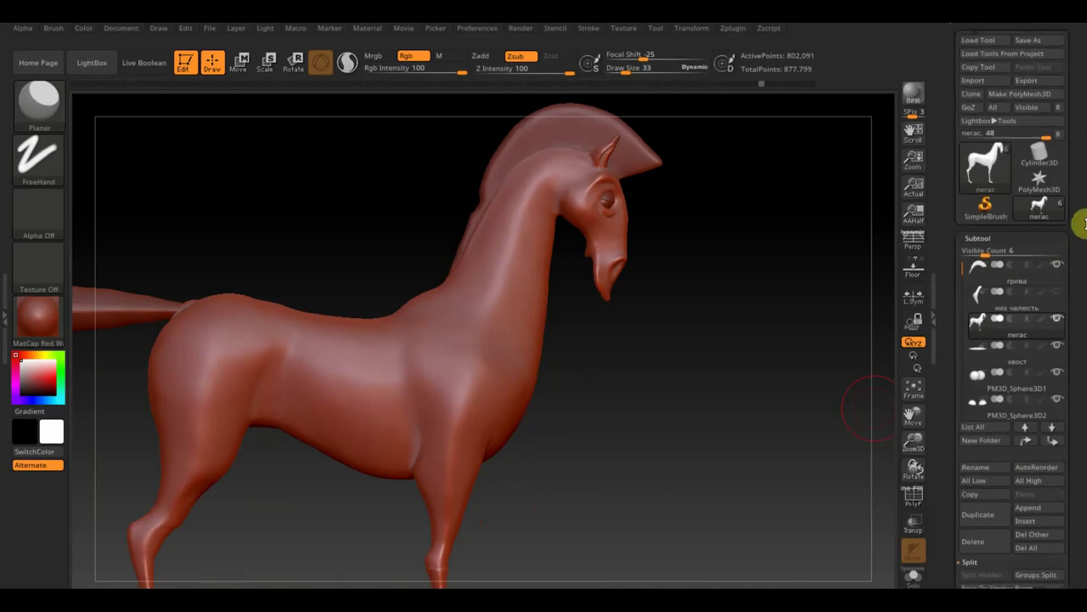
{"action": "left_click", "coordinate": [983, 181]}
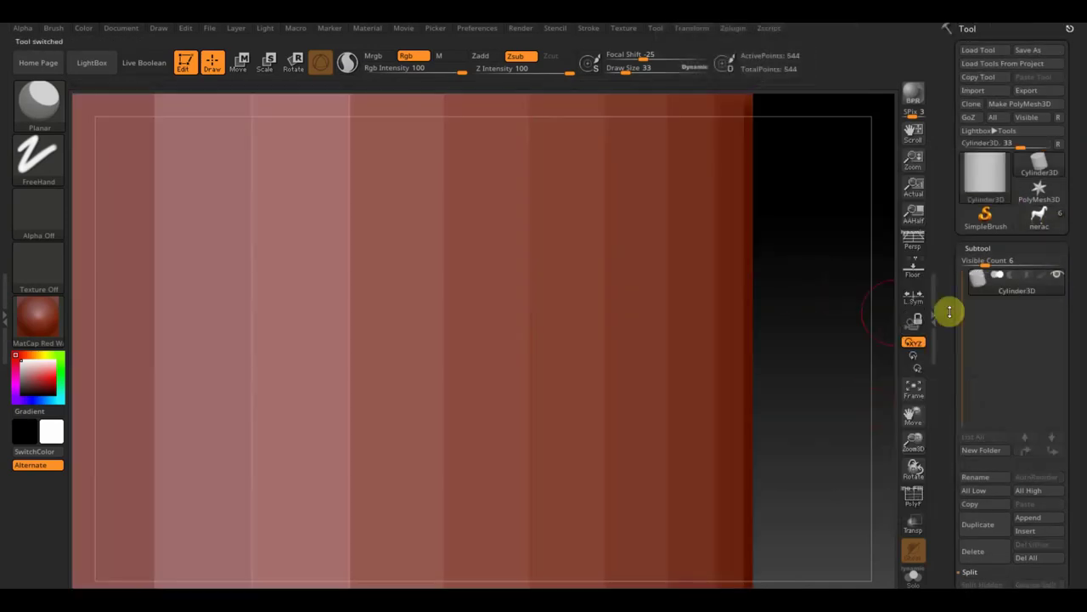
{"action": "mouse_move", "coordinate": [791, 388]}
{"action": "left_mouse_down"}
{"action": "mouse_move", "coordinate": [760, 286]}
{"action": "mouse_move", "coordinate": [764, 359]}
{"action": "mouse_move", "coordinate": [784, 396]}
{"action": "mouse_move", "coordinate": [738, 332]}
{"action": "mouse_move", "coordinate": [755, 355]}
{"action": "mouse_move", "coordinate": [774, 354]}
{"action": "left_mouse_up"}
{"action": "key", "text": "f"}
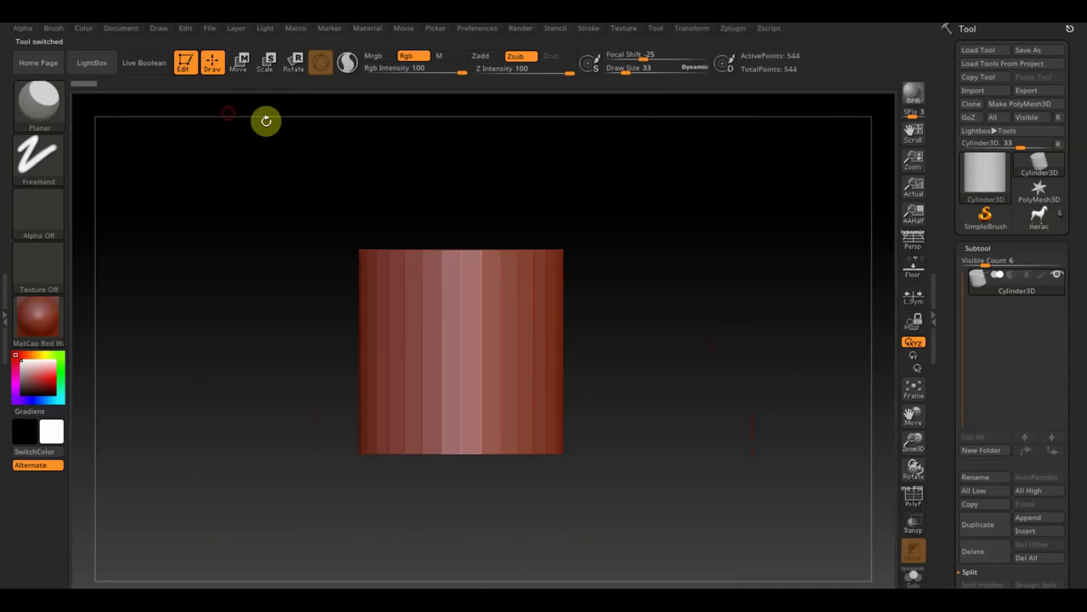
In Tool > Initialize, enter a cylinder size of 81.
{"action": "mouse_move", "coordinate": [1062, 286]}
{"action": "left_mouse_down"}
{"action": "mouse_move", "coordinate": [1080, 185]}
{"action": "mouse_move", "coordinate": [1064, 196]}
{"action": "left_mouse_up"}
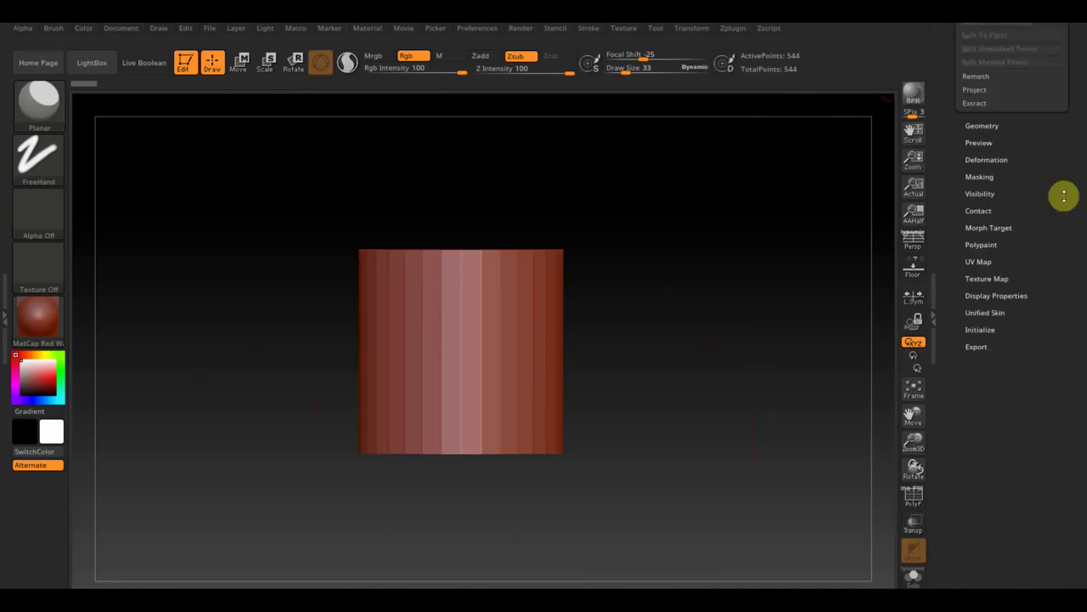
{"action": "scroll", "coordinate": [995, 291], "scroll_direction": "up", "scroll_amount": 1}
{"action": "scroll", "coordinate": [999, 357], "scroll_direction": "up", "scroll_amount": 4}
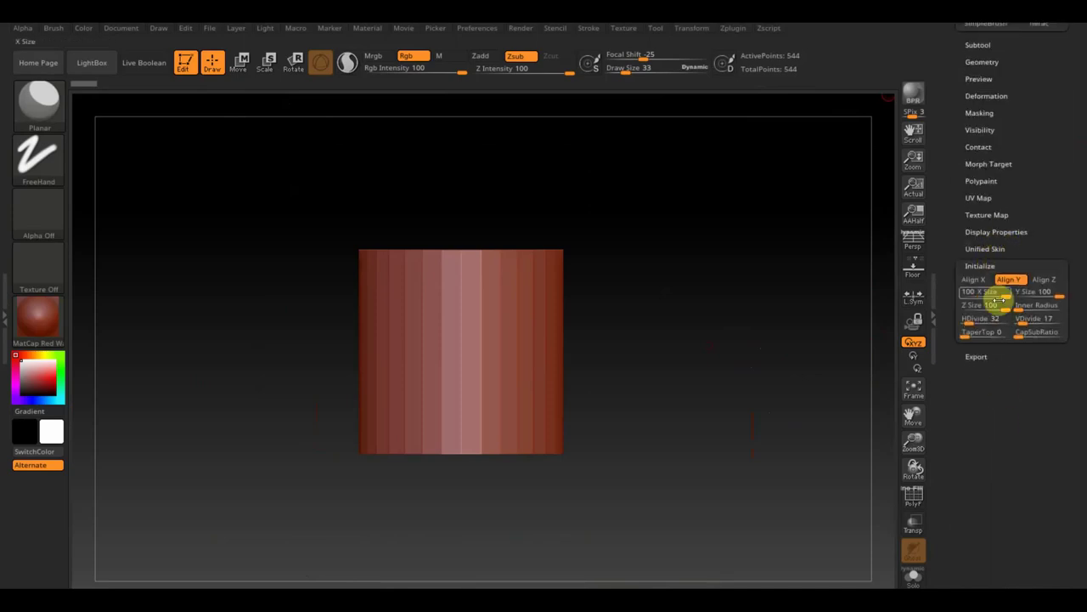
{"action": "scroll", "coordinate": [1045, 183], "scroll_direction": "up", "scroll_amount": 1}
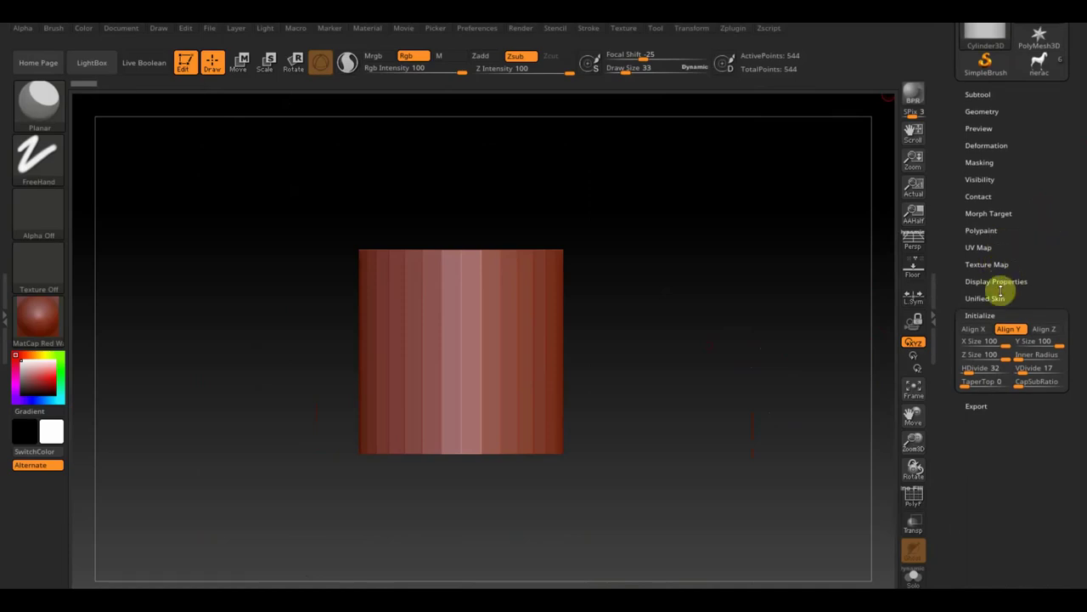
{"action": "left_click_drag", "start_coordinate": [1059, 274], "coordinate": [1066, 294]}
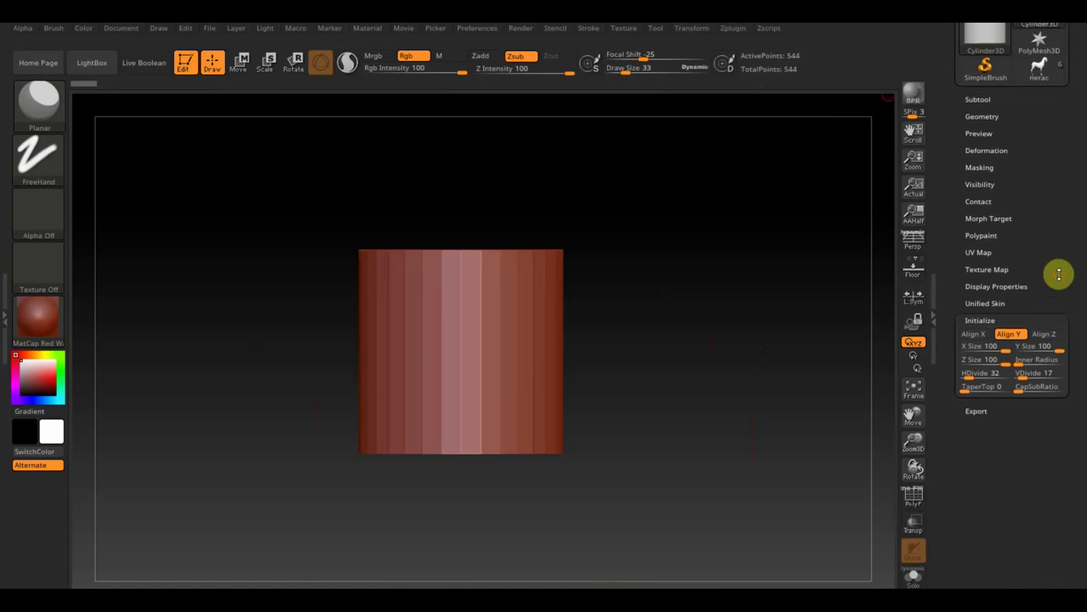
{"action": "left_click", "coordinate": [985, 375]}
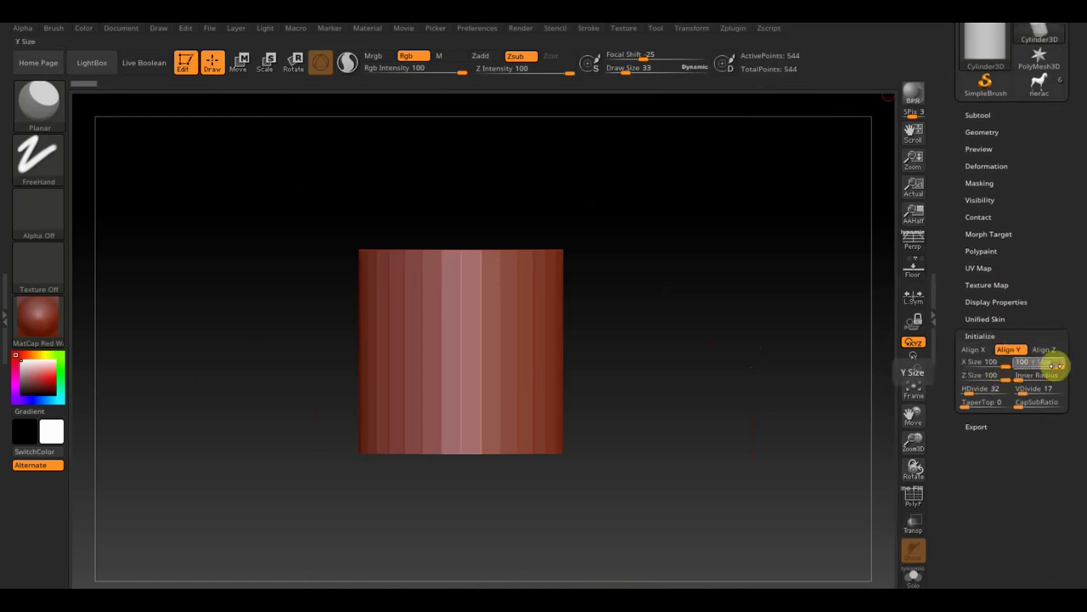
{"action": "type", "text": "81"}
{"action": "key", "text": "Return"}
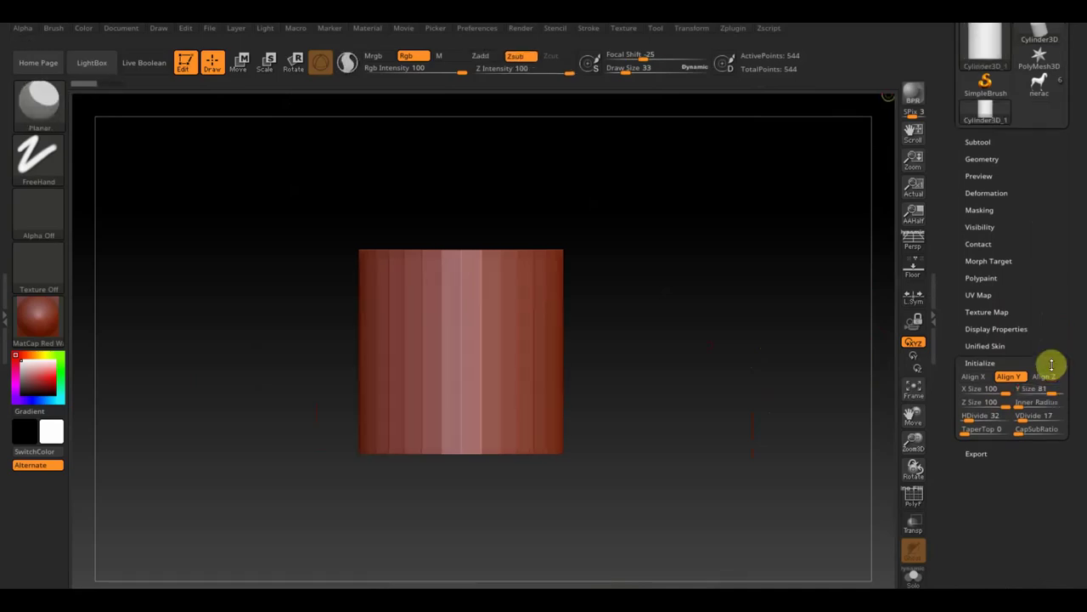
Bring the depth to Y Size 71, open a central hole, and set HDivide to 64.
{"action": "left_click_drag", "start_coordinate": [712, 268], "coordinate": [691, 342]}
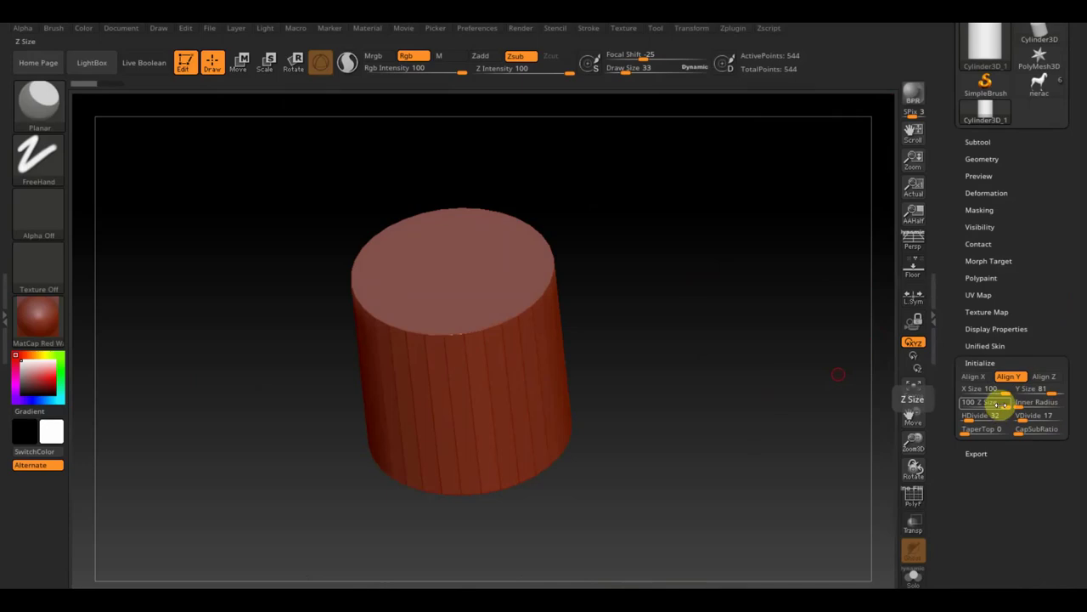
{"action": "left_click_drag", "start_coordinate": [1001, 404], "coordinate": [996, 406]}
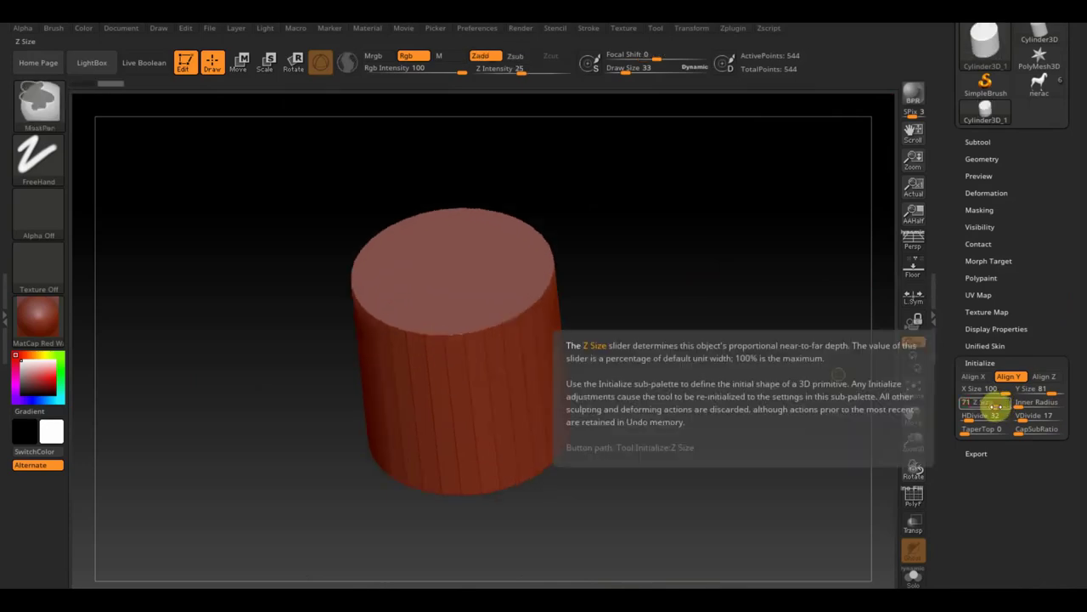
{"action": "mouse_move", "coordinate": [1029, 405]}
{"action": "left_mouse_down"}
{"action": "mouse_move", "coordinate": [1050, 408]}
{"action": "mouse_move", "coordinate": [1004, 406]}
{"action": "left_mouse_up"}
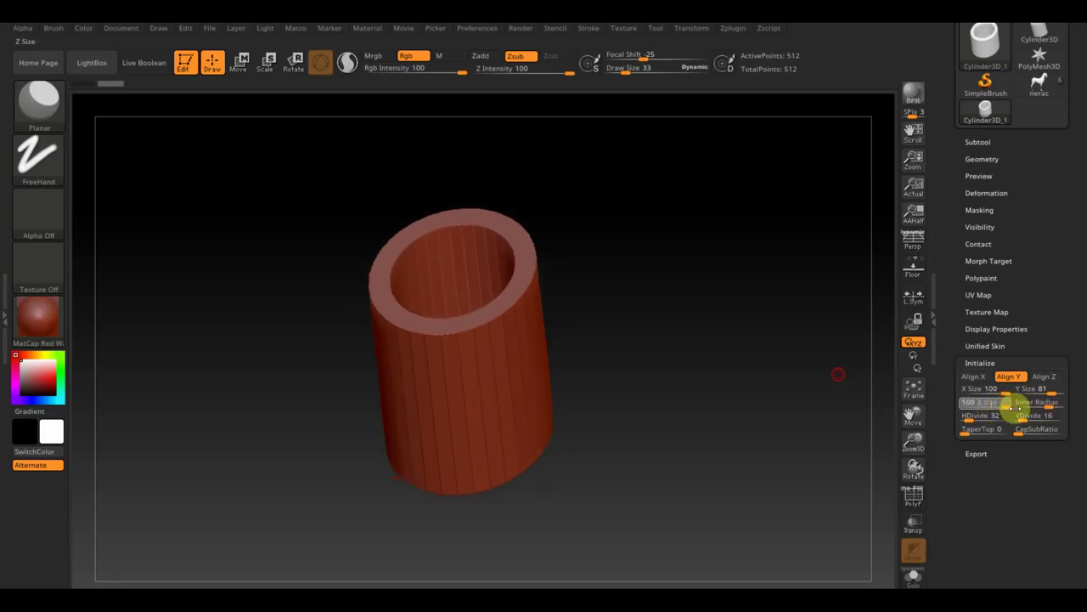
{"action": "mouse_move", "coordinate": [966, 416]}
{"action": "left_mouse_down"}
{"action": "mouse_move", "coordinate": [957, 422]}
{"action": "mouse_move", "coordinate": [976, 425]}
{"action": "left_mouse_up"}
{"action": "left_click", "coordinate": [1045, 408]}
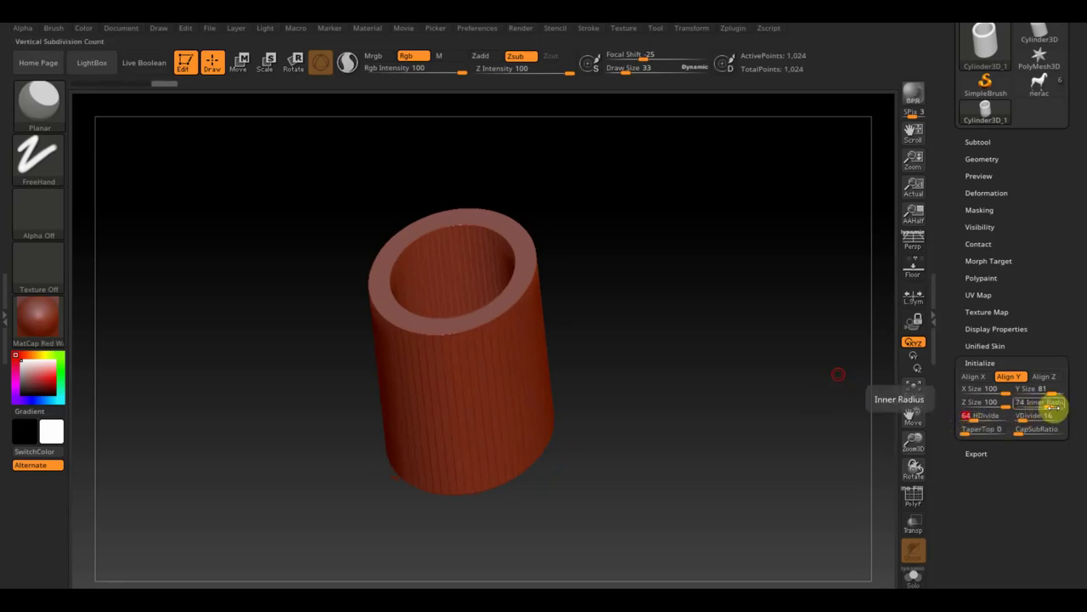
Set VDivide to 26 and widen the inner radius to thin the ring wall.
{"action": "left_click_drag", "start_coordinate": [1032, 418], "coordinate": [1028, 418]}
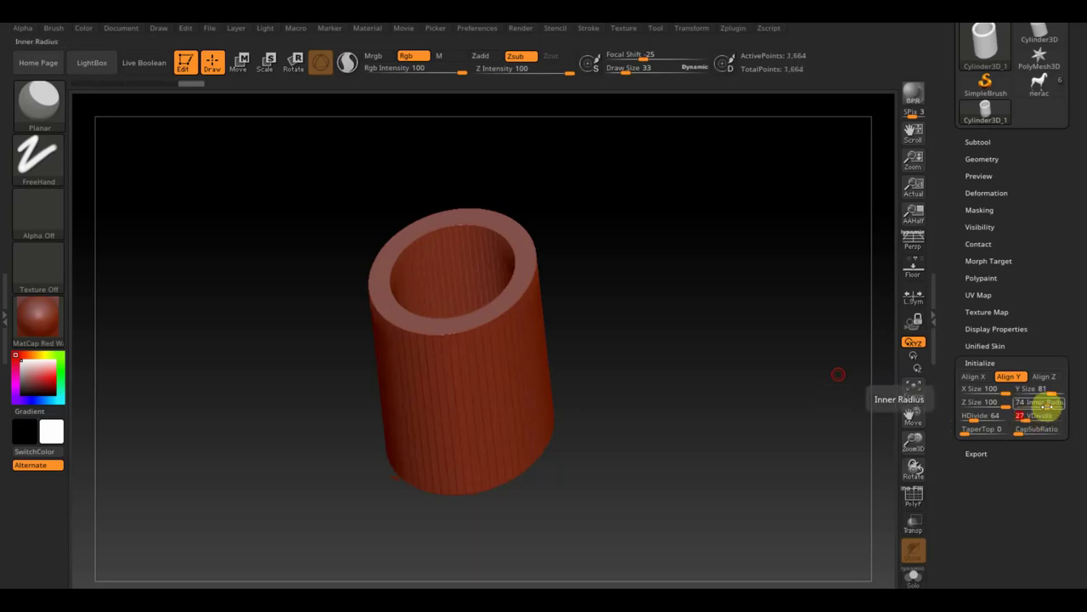
{"action": "left_click_drag", "start_coordinate": [1053, 405], "coordinate": [1054, 406]}
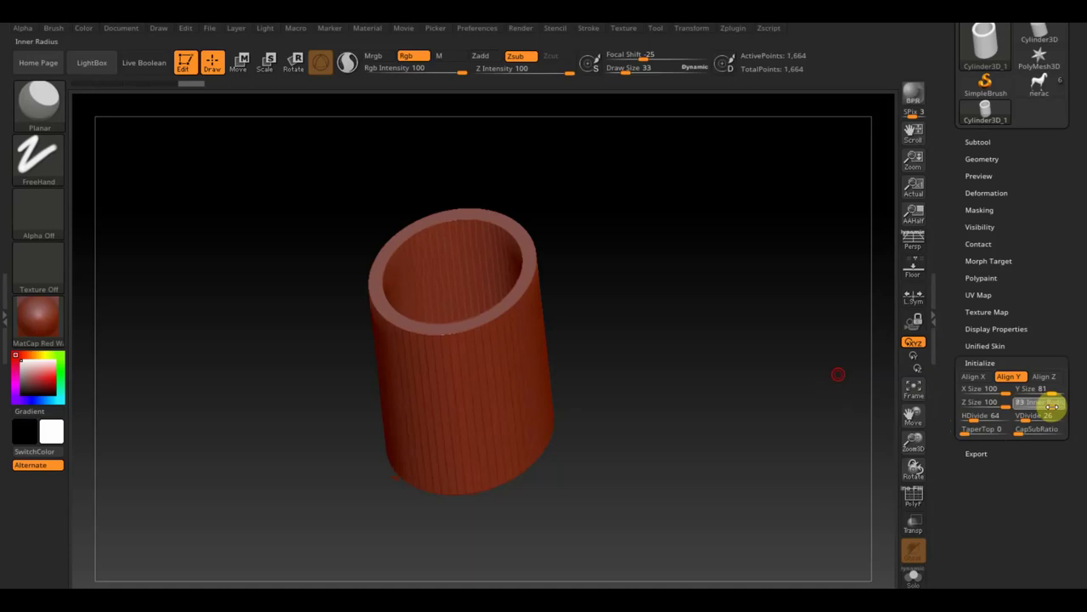
{"action": "mouse_move", "coordinate": [820, 361]}
{"action": "left_mouse_down"}
{"action": "mouse_move", "coordinate": [802, 418]}
{"action": "mouse_move", "coordinate": [804, 331]}
{"action": "mouse_move", "coordinate": [799, 428]}
{"action": "left_mouse_up"}
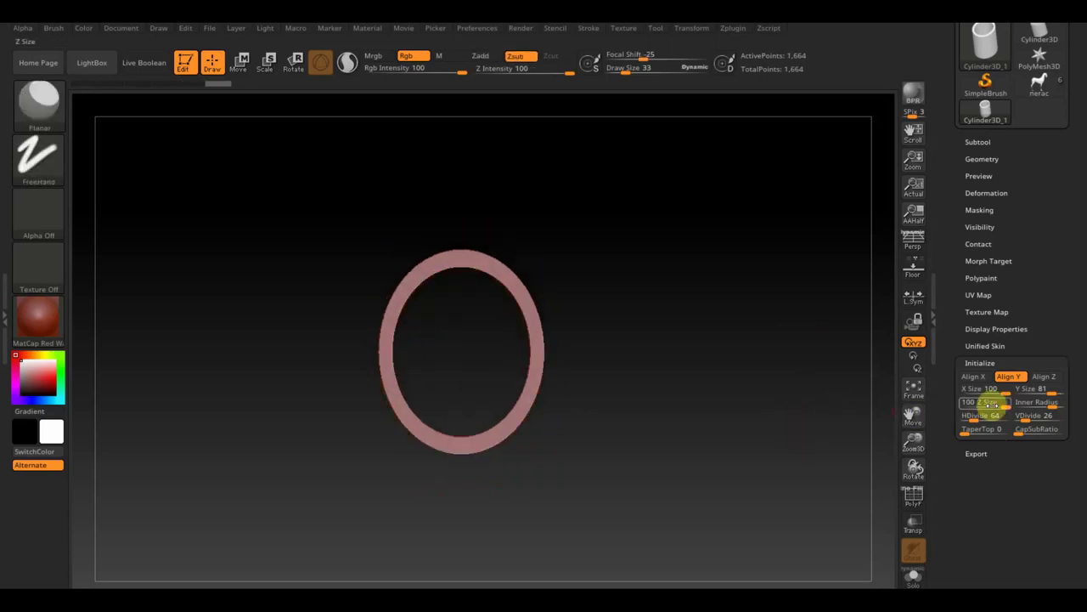
{"action": "mouse_move", "coordinate": [1006, 393]}
{"action": "left_mouse_down"}
{"action": "mouse_move", "coordinate": [1004, 403]}
{"action": "mouse_move", "coordinate": [1049, 392]}
{"action": "left_mouse_up"}
{"action": "mouse_move", "coordinate": [741, 417]}
{"action": "left_mouse_down"}
{"action": "mouse_move", "coordinate": [747, 317]}
{"action": "mouse_move", "coordinate": [740, 393]}
{"action": "left_mouse_up"}
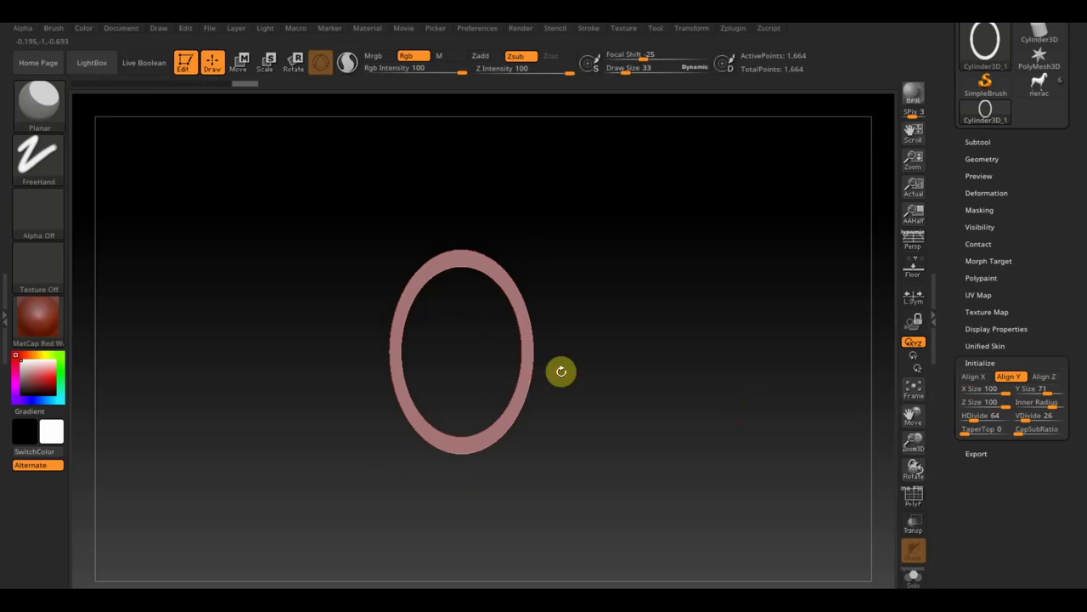
Convert the ring into a PolyMesh3D and switch back to the horse tool.
{"action": "scroll", "coordinate": [1068, 165], "scroll_direction": "up", "scroll_amount": 2}
{"action": "scroll", "coordinate": [1068, 158], "scroll_direction": "up", "scroll_amount": 3}
{"action": "left_click", "coordinate": [1033, 104]}
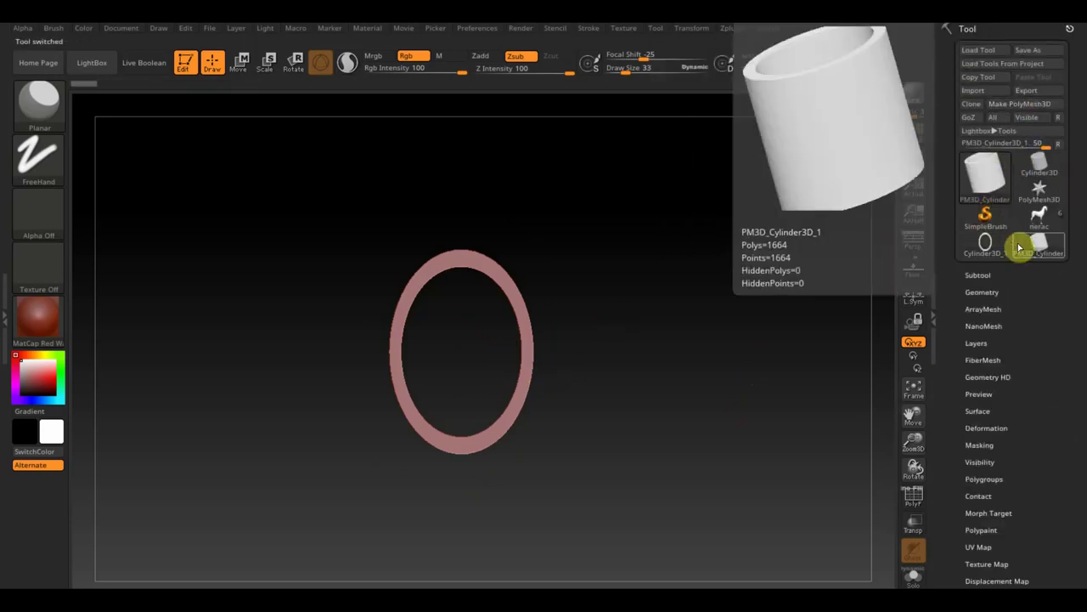
{"action": "left_click", "coordinate": [1043, 219]}
Insert the cylinder polymesh into the horse as a new subtool.
{"action": "mouse_move", "coordinate": [762, 362]}
{"action": "left_mouse_down"}
{"action": "mouse_move", "coordinate": [722, 246]}
{"action": "mouse_move", "coordinate": [737, 298]}
{"action": "left_mouse_up"}
{"action": "mouse_move", "coordinate": [735, 395]}
{"action": "left_mouse_down", "text": "alt"}
{"action": "mouse_move", "coordinate": [762, 439]}
{"action": "mouse_move", "coordinate": [721, 402]}
{"action": "mouse_move", "coordinate": [778, 385]}
{"action": "mouse_move", "coordinate": [774, 373]}
{"action": "left_mouse_up", "text": "alt"}
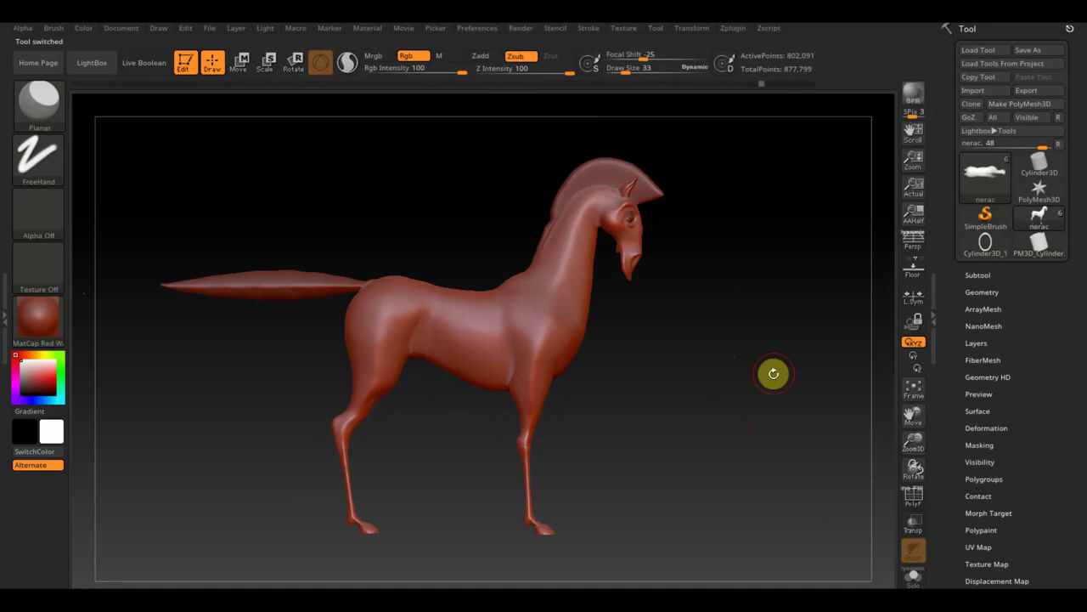
{"action": "left_click", "coordinate": [976, 274]}
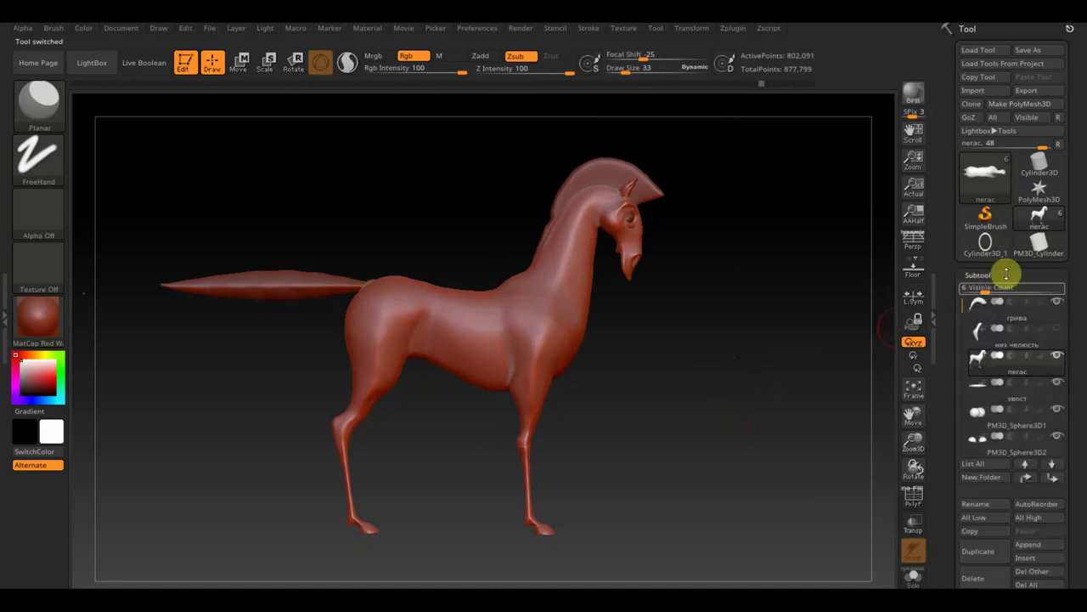
{"action": "scroll", "coordinate": [1070, 442], "scroll_direction": "down", "scroll_amount": 2}
{"action": "scroll", "coordinate": [1070, 458], "scroll_direction": "down", "scroll_amount": 1}
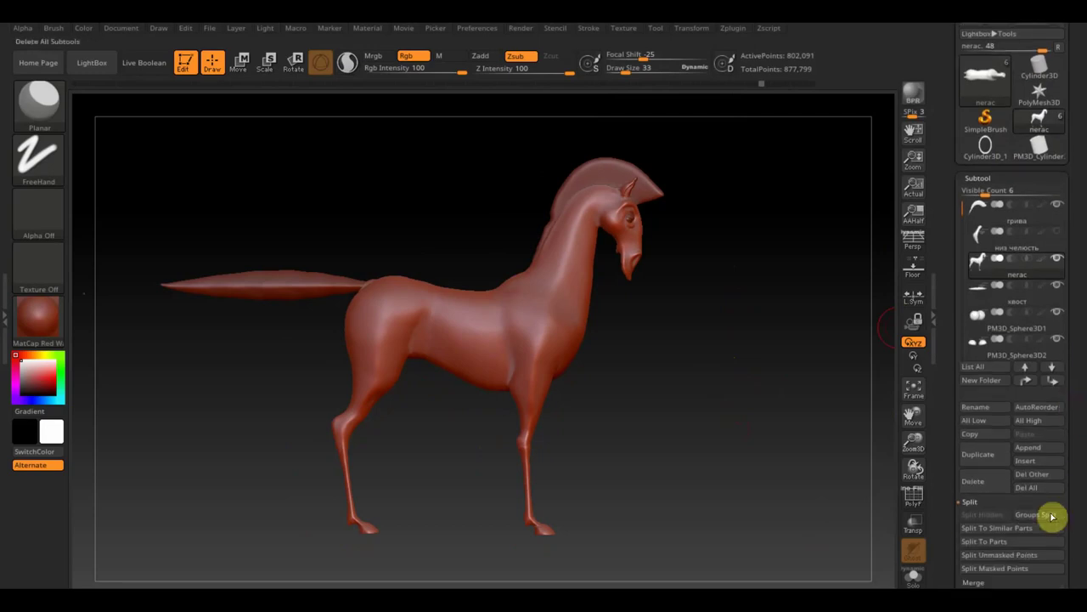
{"action": "left_click", "coordinate": [1036, 460]}
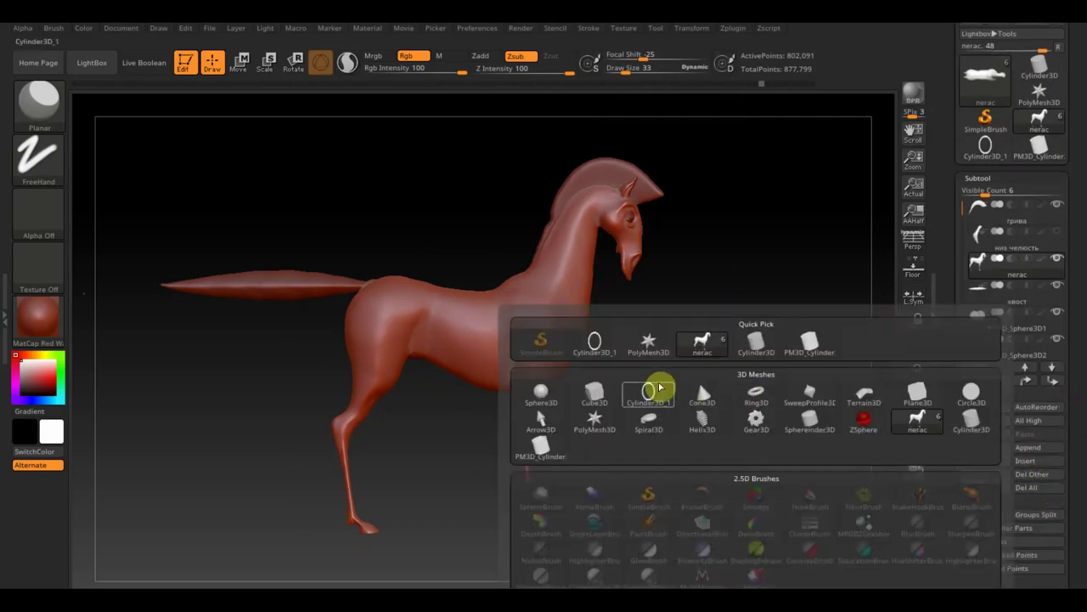
{"action": "left_click", "coordinate": [595, 343]}
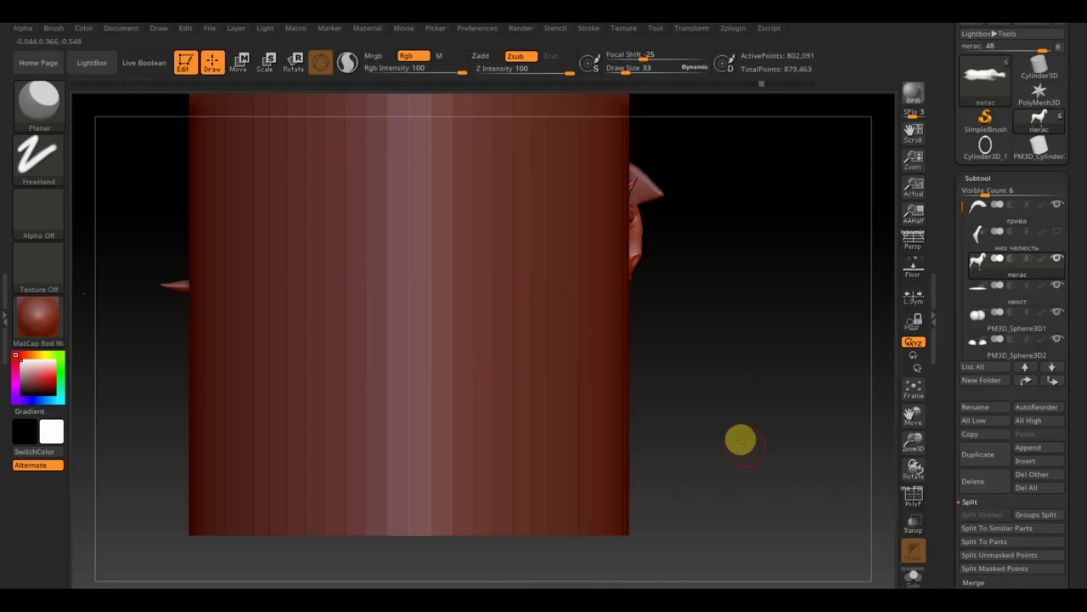
Select the inserted cylinder and scale it down into a flat band.
{"action": "right_click_drag", "start_coordinate": [740, 439], "coordinate": [709, 450], "text": "ctrl"}
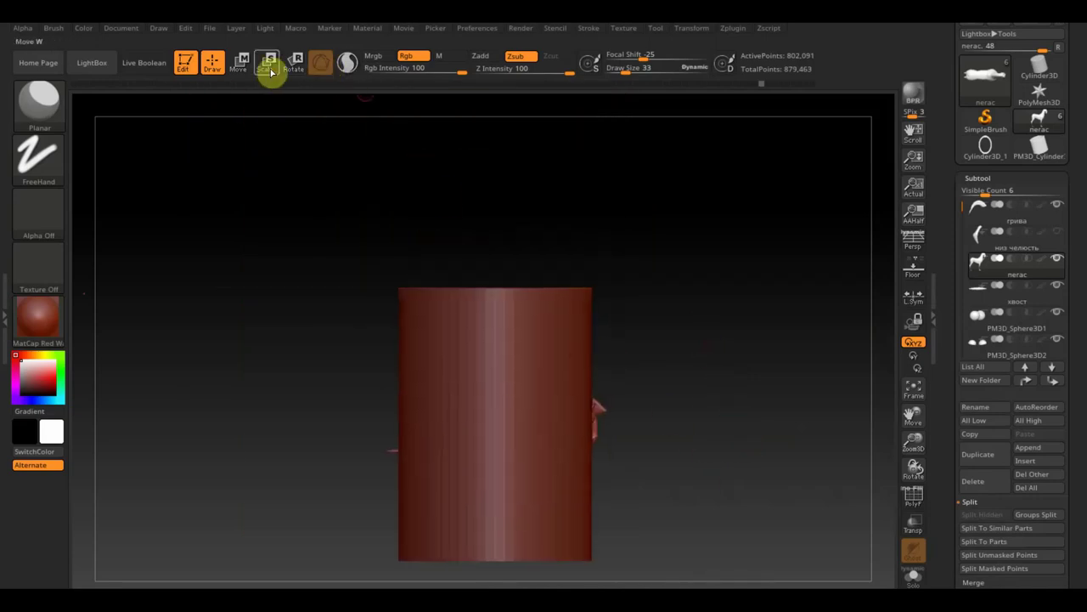
{"action": "left_click", "coordinate": [241, 64]}
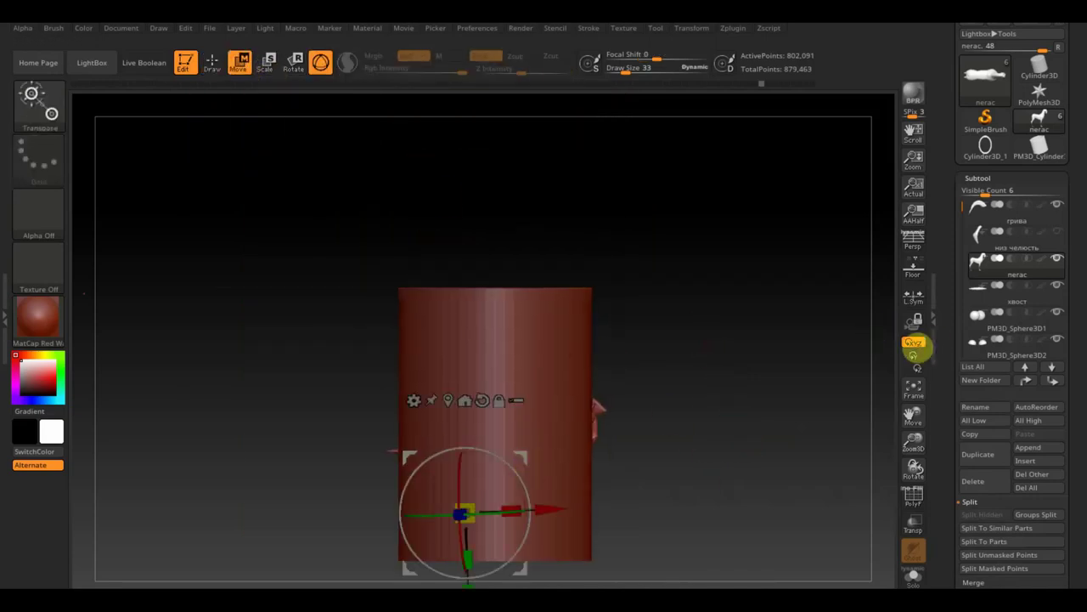
{"action": "key", "text": "n"}
{"action": "left_click", "coordinate": [784, 407]}
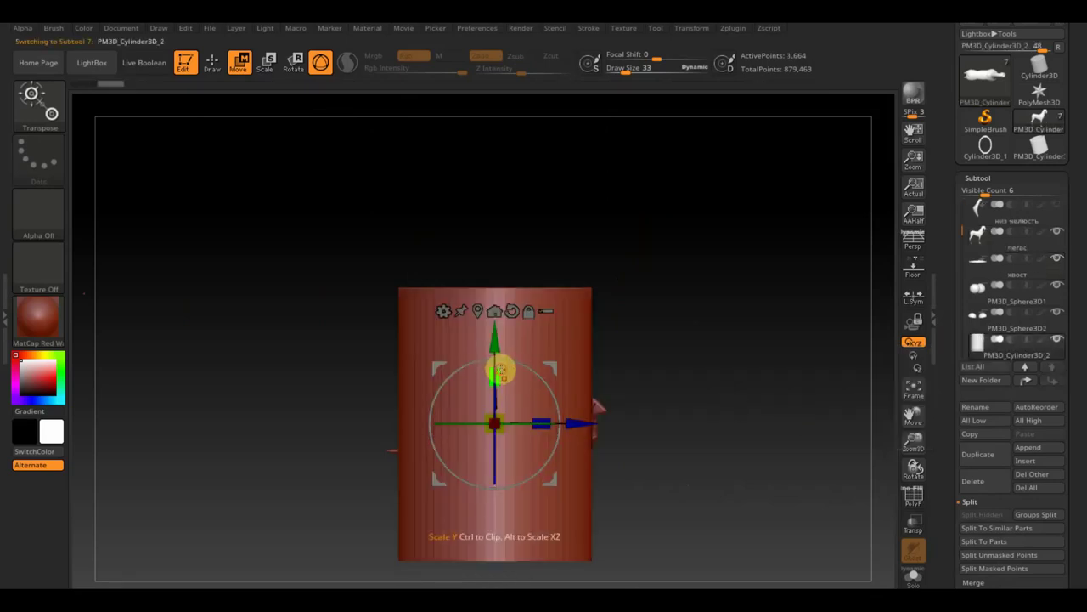
{"action": "left_click_drag", "start_coordinate": [502, 371], "coordinate": [520, 459]}
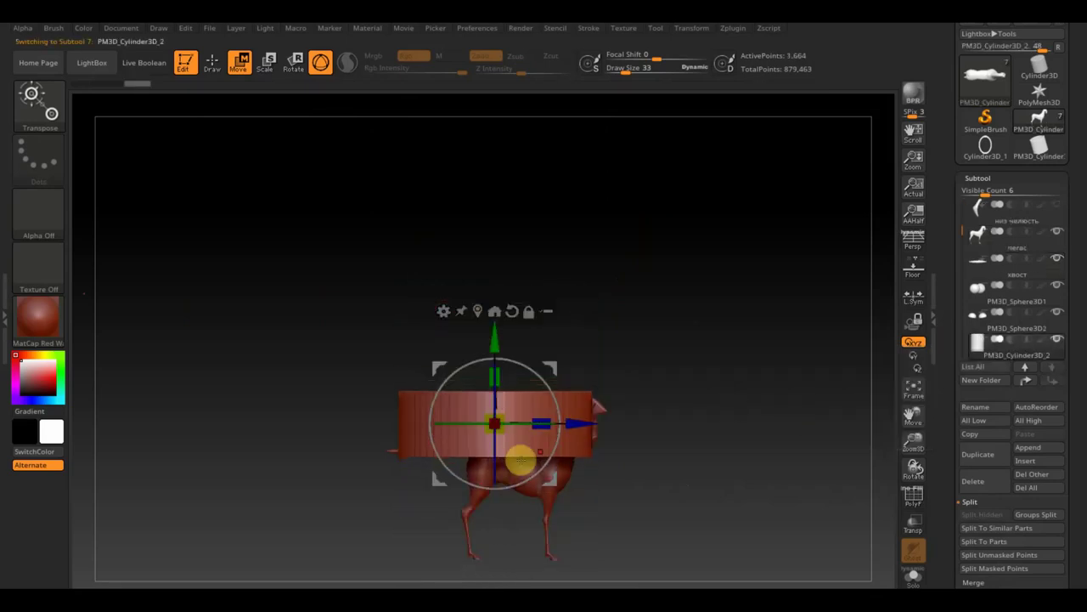
{"action": "left_click_drag", "start_coordinate": [494, 421], "coordinate": [384, 356]}
Move the band onto the horse's head and level its rotation.
{"action": "mouse_move", "coordinate": [624, 356]}
{"action": "left_mouse_down", "text": "alt"}
{"action": "mouse_move", "coordinate": [827, 528]}
{"action": "mouse_move", "coordinate": [620, 351]}
{"action": "mouse_move", "coordinate": [595, 359]}
{"action": "mouse_move", "coordinate": [604, 402]}
{"action": "left_mouse_up", "text": "alt"}
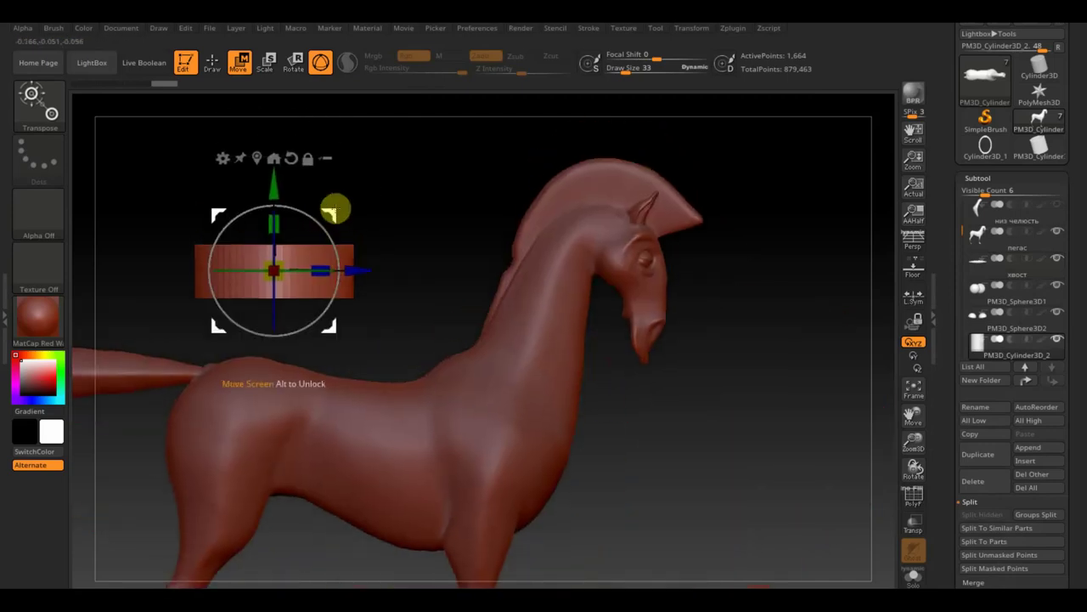
{"action": "left_click_drag", "start_coordinate": [352, 260], "coordinate": [705, 340]}
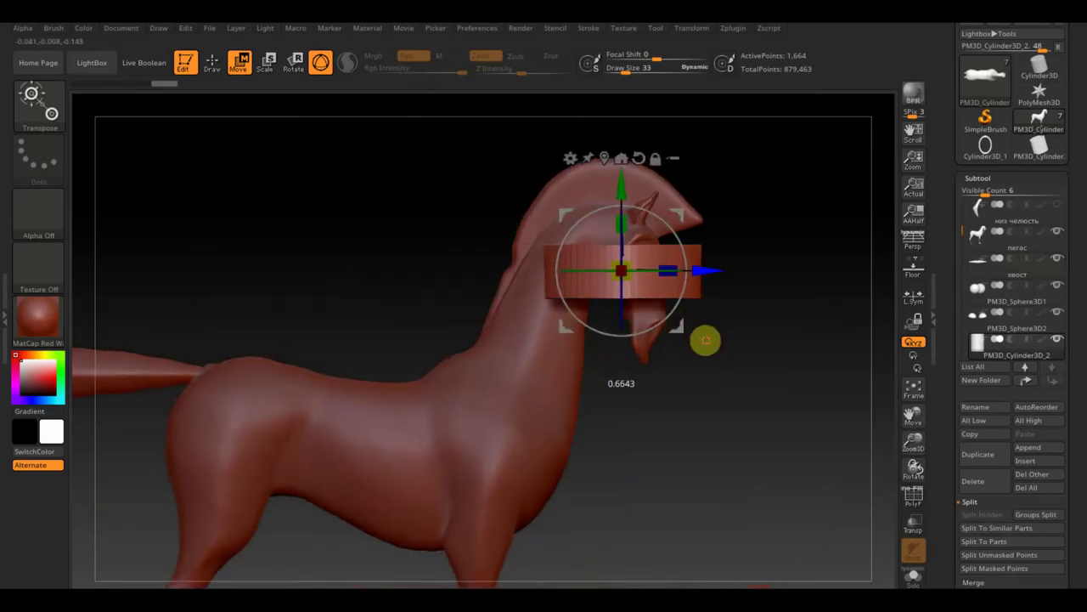
{"action": "mouse_move", "coordinate": [685, 272]}
{"action": "left_mouse_down"}
{"action": "mouse_move", "coordinate": [674, 235]}
{"action": "mouse_move", "coordinate": [680, 323]}
{"action": "left_mouse_up"}
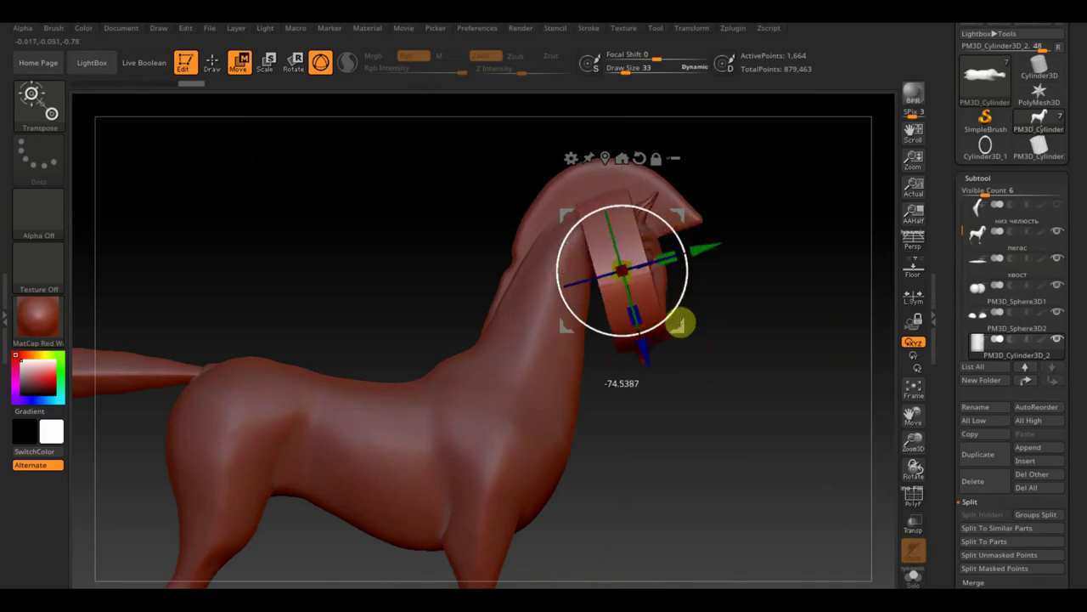
{"action": "mouse_move", "coordinate": [734, 288]}
{"action": "left_mouse_down"}
{"action": "mouse_move", "coordinate": [719, 325]}
{"action": "mouse_move", "coordinate": [683, 306]}
{"action": "mouse_move", "coordinate": [721, 348]}
{"action": "mouse_move", "coordinate": [655, 368]}
{"action": "mouse_move", "coordinate": [719, 366]}
{"action": "mouse_move", "coordinate": [745, 219]}
{"action": "left_mouse_up"}
{"action": "mouse_move", "coordinate": [668, 267]}
{"action": "left_mouse_down"}
{"action": "mouse_move", "coordinate": [671, 235]}
{"action": "mouse_move", "coordinate": [582, 147]}
{"action": "left_mouse_up"}
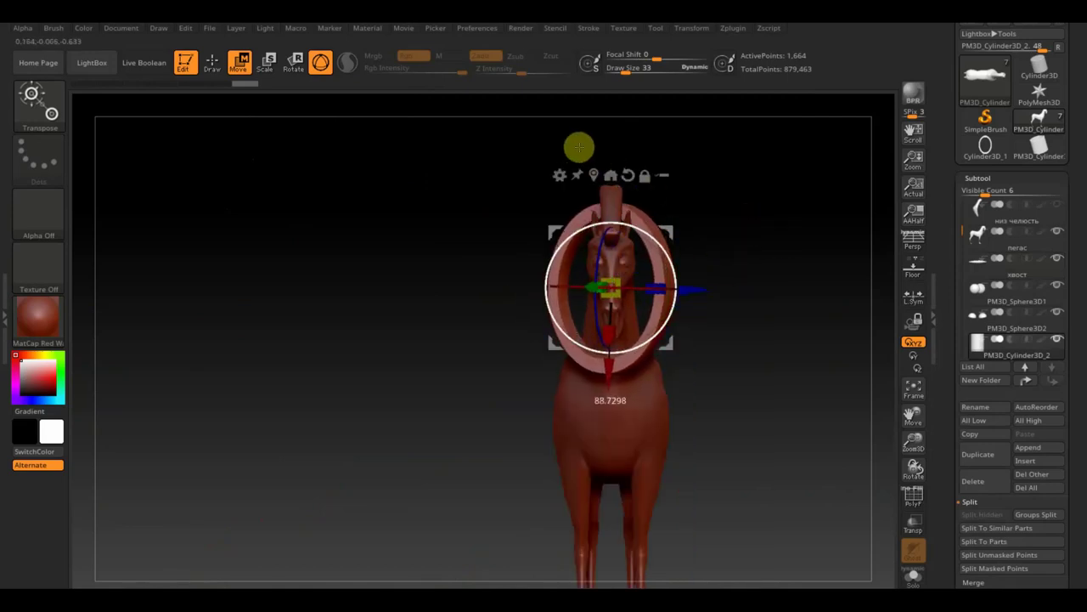
{"action": "mouse_move", "coordinate": [745, 180]}
{"action": "left_mouse_down"}
{"action": "mouse_move", "coordinate": [770, 304]}
{"action": "mouse_move", "coordinate": [791, 332]}
{"action": "left_mouse_up"}
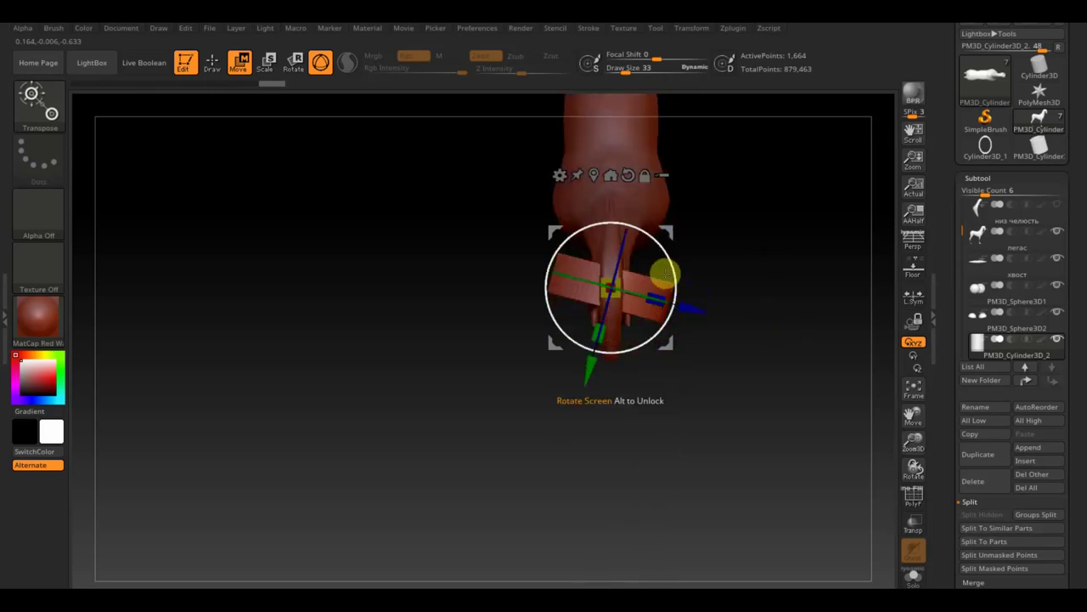
{"action": "mouse_move", "coordinate": [680, 269]}
{"action": "left_mouse_down"}
{"action": "mouse_move", "coordinate": [753, 202]}
{"action": "mouse_move", "coordinate": [767, 212]}
{"action": "left_mouse_up"}
{"action": "mouse_move", "coordinate": [746, 292]}
{"action": "left_mouse_down"}
{"action": "mouse_move", "coordinate": [828, 308]}
{"action": "mouse_move", "coordinate": [782, 326]}
{"action": "left_mouse_up"}
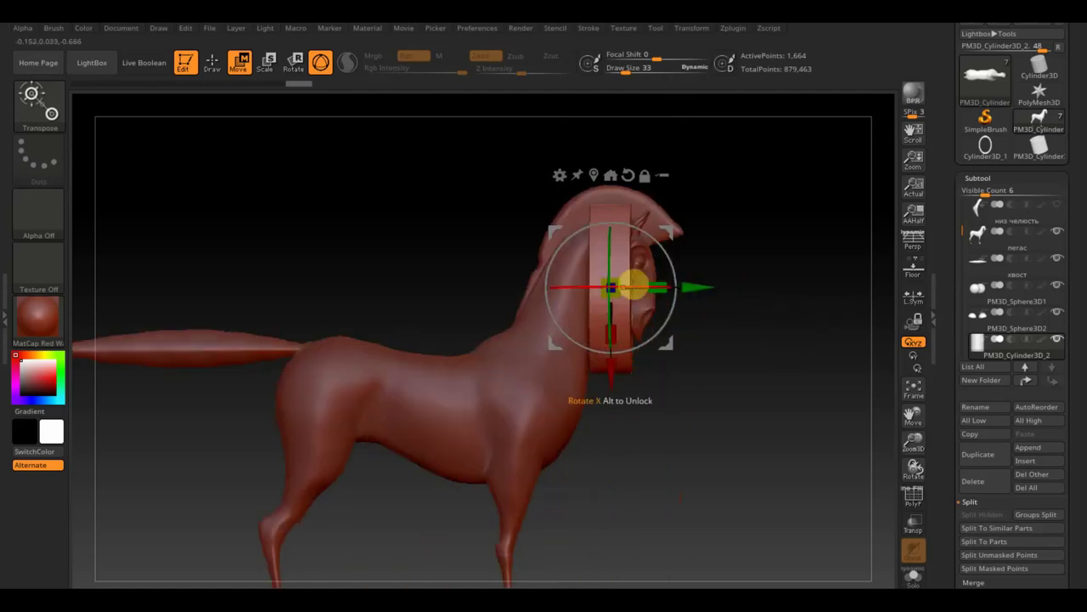
Shrink the disc and lower it onto the muzzle, tilted to match the jaw.
{"action": "left_click_drag", "start_coordinate": [613, 280], "coordinate": [572, 270]}
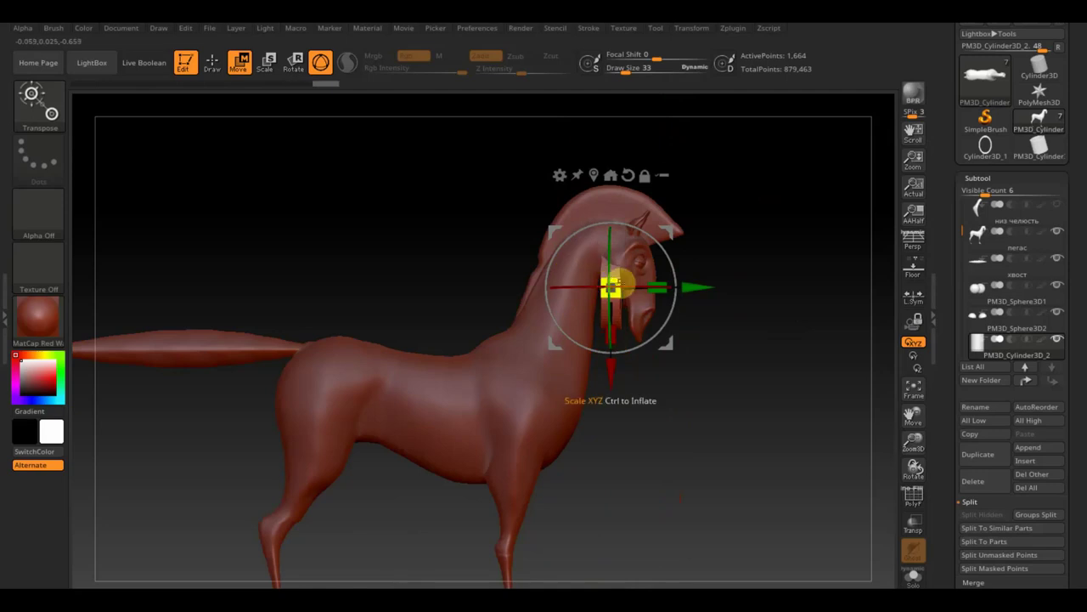
{"action": "left_click_drag", "start_coordinate": [698, 287], "coordinate": [714, 289]}
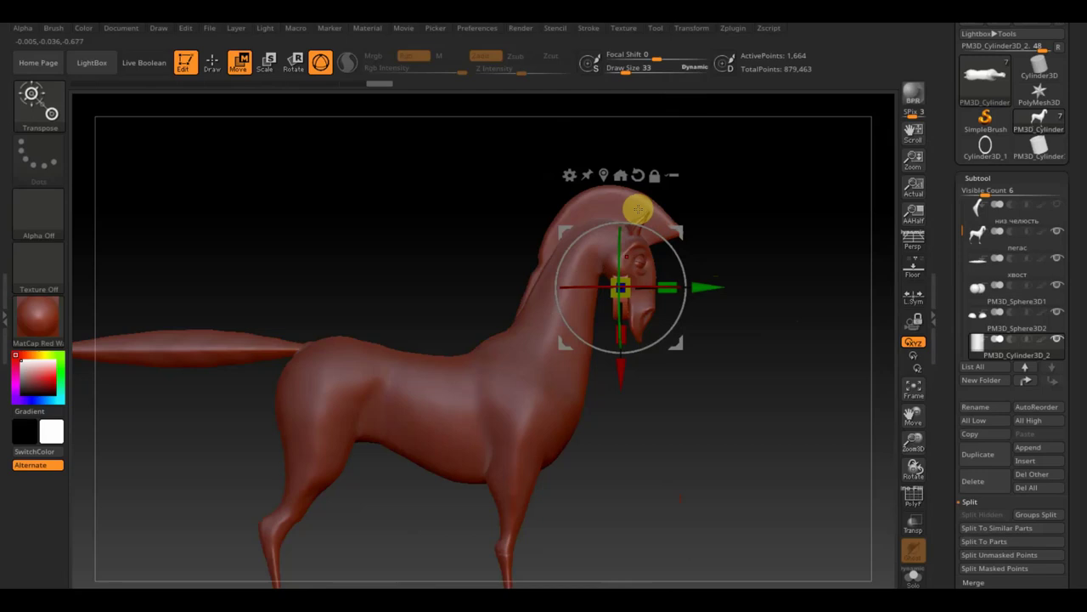
{"action": "mouse_move", "coordinate": [776, 376]}
{"action": "left_mouse_down", "text": "alt"}
{"action": "mouse_move", "coordinate": [659, 338]}
{"action": "mouse_move", "coordinate": [736, 476]}
{"action": "left_mouse_up", "text": "alt"}
{"action": "left_click_drag", "start_coordinate": [723, 315], "coordinate": [721, 352], "text": "alt"}
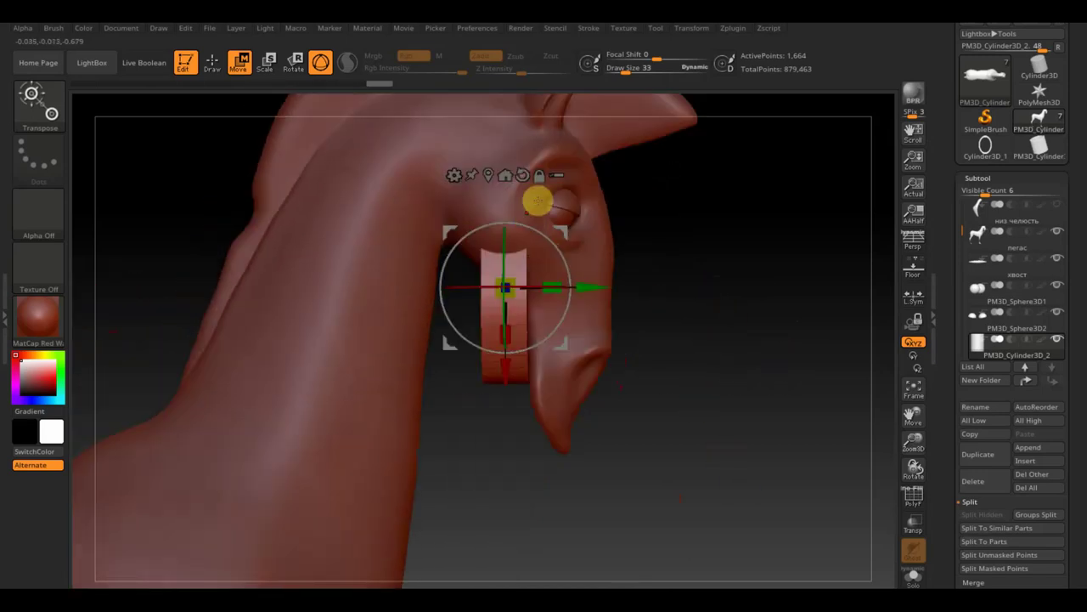
{"action": "left_click_drag", "start_coordinate": [527, 357], "coordinate": [528, 416]}
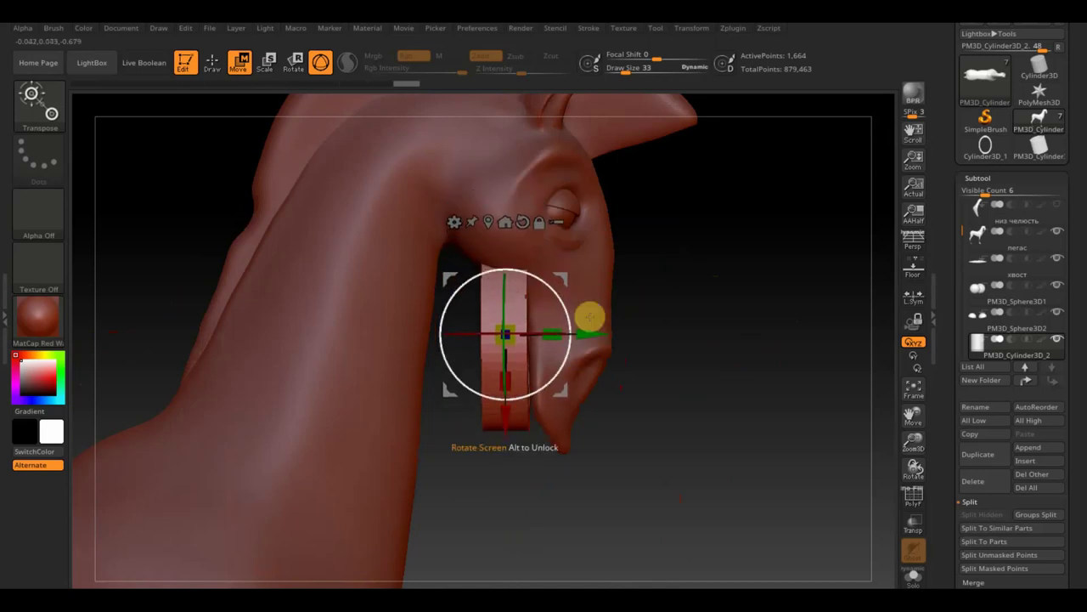
{"action": "mouse_move", "coordinate": [567, 313]}
{"action": "left_mouse_down"}
{"action": "mouse_move", "coordinate": [571, 302]}
{"action": "mouse_move", "coordinate": [594, 322]}
{"action": "left_mouse_up"}
{"action": "mouse_move", "coordinate": [643, 357]}
{"action": "left_mouse_down"}
{"action": "mouse_move", "coordinate": [667, 401]}
{"action": "mouse_move", "coordinate": [655, 391]}
{"action": "mouse_move", "coordinate": [686, 384]}
{"action": "left_mouse_up"}
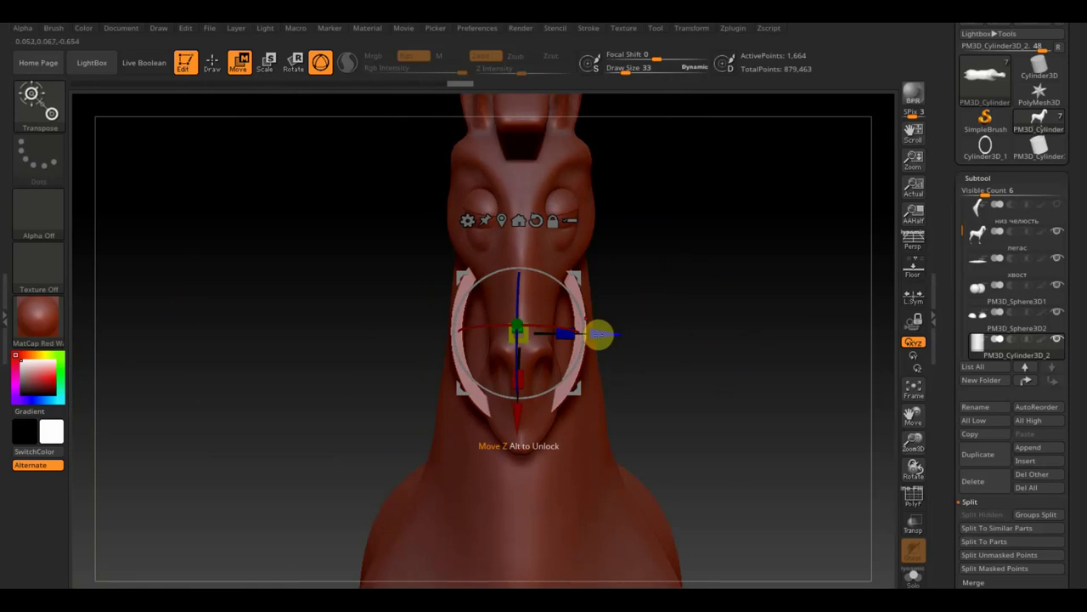
Reposition the ring around the muzzle, rescaling it slightly and shifting it sideways, up and back.
{"action": "left_click_drag", "start_coordinate": [567, 333], "coordinate": [564, 334]}
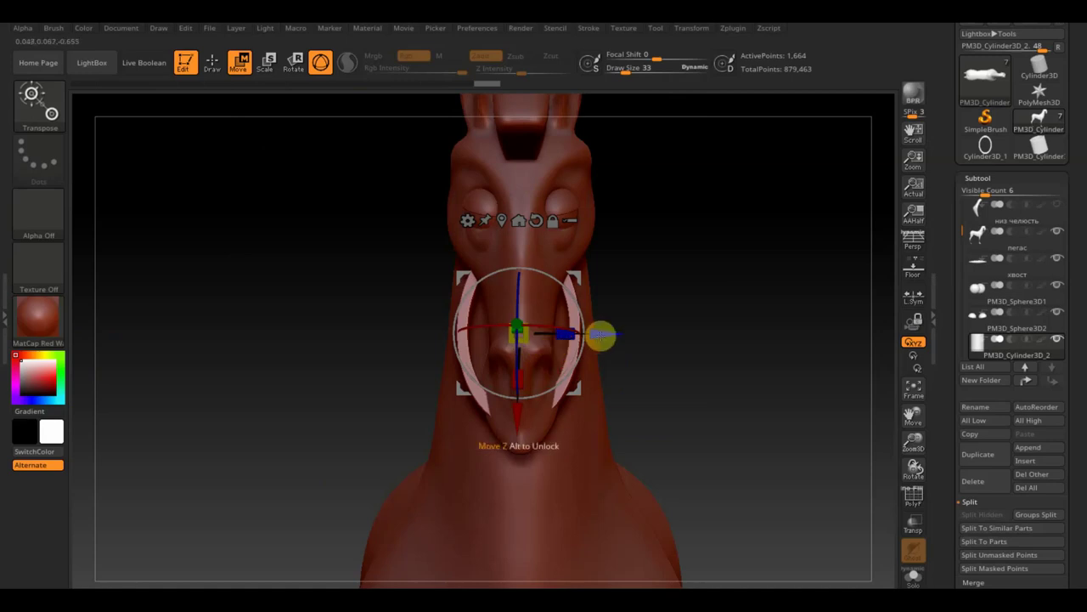
{"action": "mouse_move", "coordinate": [605, 333]}
{"action": "left_mouse_down", "text": "alt"}
{"action": "mouse_move", "coordinate": [633, 340]}
{"action": "mouse_move", "coordinate": [731, 182]}
{"action": "mouse_move", "coordinate": [728, 257]}
{"action": "mouse_move", "coordinate": [697, 340]}
{"action": "mouse_move", "coordinate": [703, 352]}
{"action": "left_mouse_up", "text": "alt"}
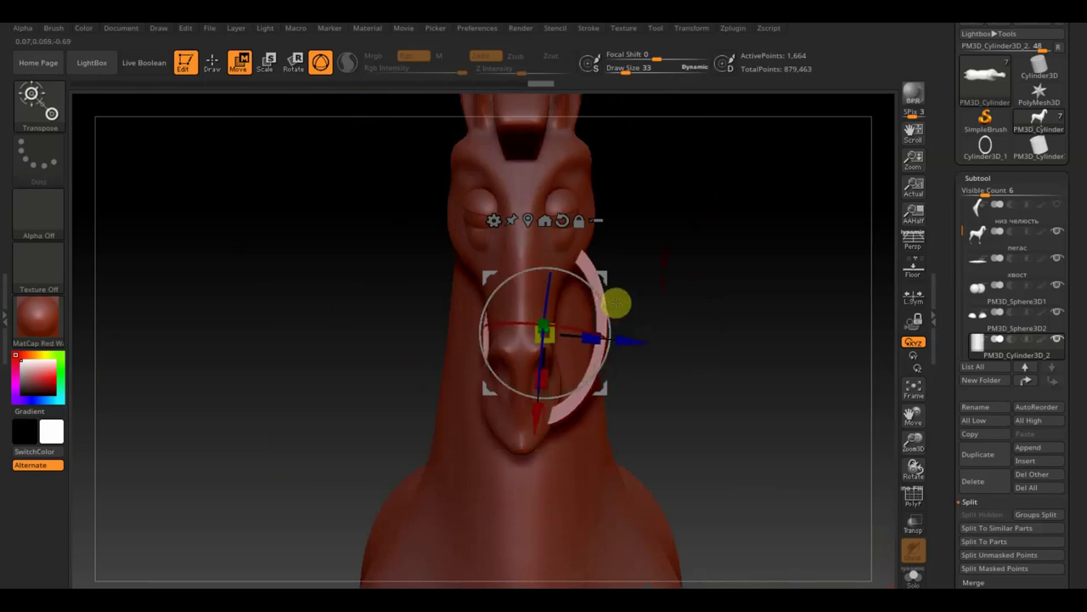
{"action": "mouse_move", "coordinate": [626, 331]}
{"action": "left_mouse_down"}
{"action": "mouse_move", "coordinate": [677, 413]}
{"action": "mouse_move", "coordinate": [680, 226]}
{"action": "left_mouse_up"}
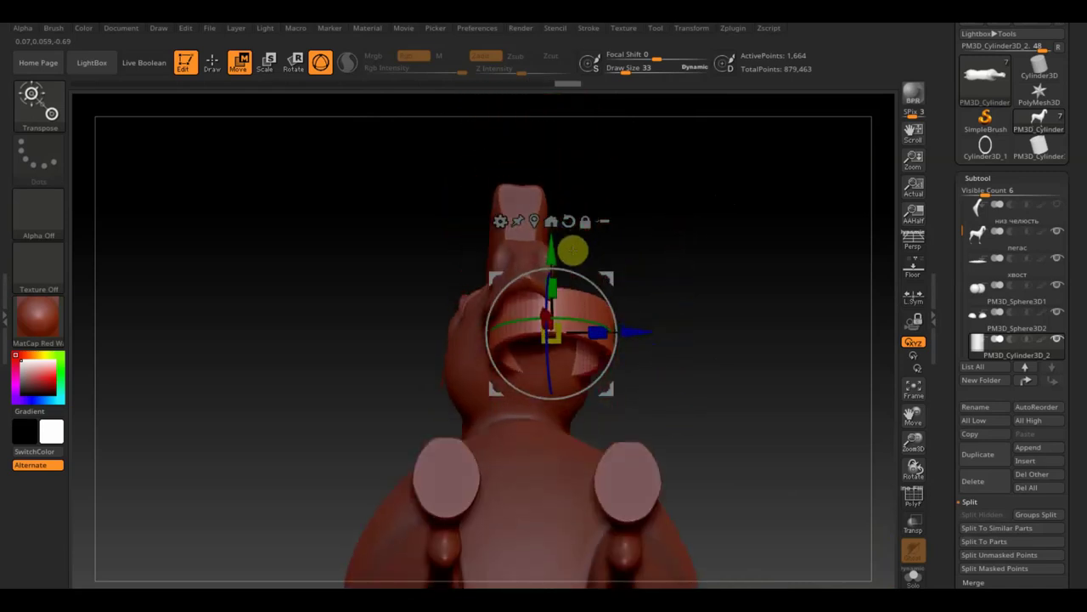
{"action": "left_click_drag", "start_coordinate": [551, 252], "coordinate": [551, 252]}
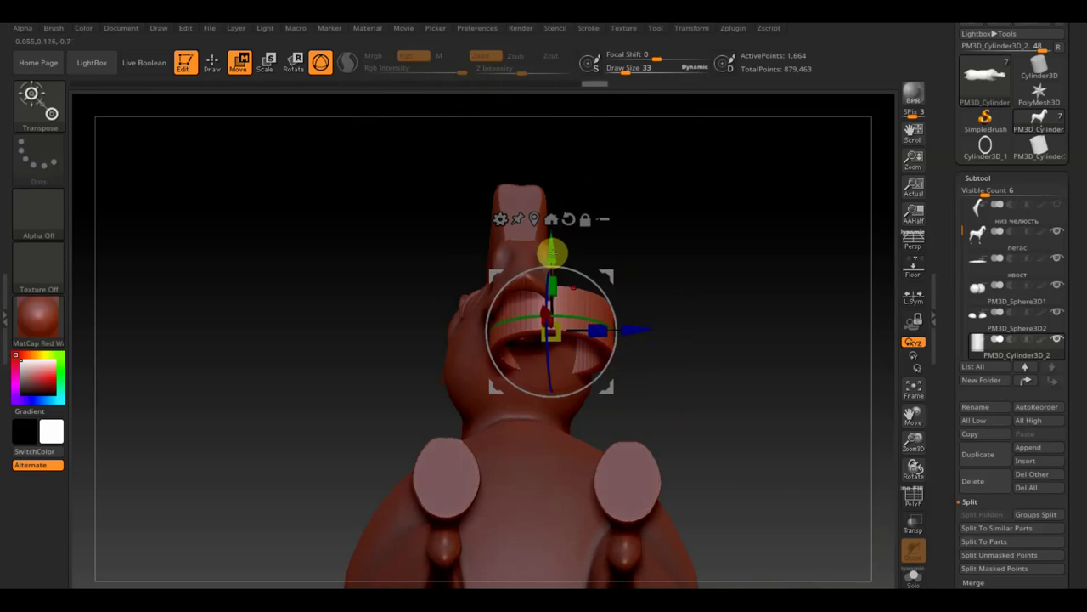
{"action": "left_click_drag", "start_coordinate": [643, 338], "coordinate": [637, 335]}
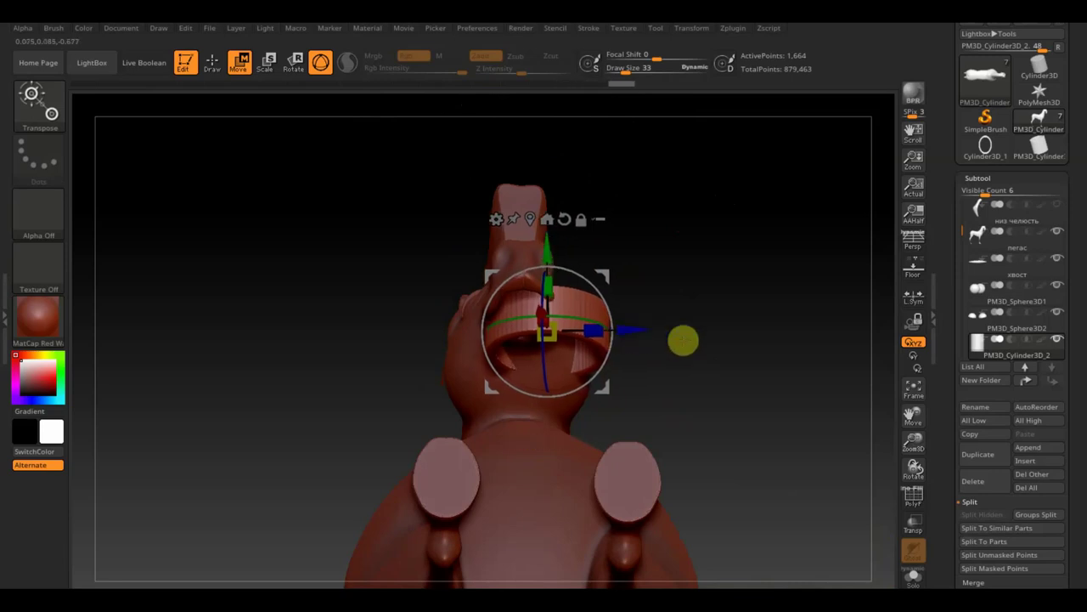
{"action": "mouse_move", "coordinate": [658, 267]}
{"action": "left_mouse_down"}
{"action": "mouse_move", "coordinate": [672, 383]}
{"action": "mouse_move", "coordinate": [701, 342]}
{"action": "mouse_move", "coordinate": [703, 397]}
{"action": "mouse_move", "coordinate": [683, 442]}
{"action": "mouse_move", "coordinate": [663, 415]}
{"action": "left_mouse_up"}
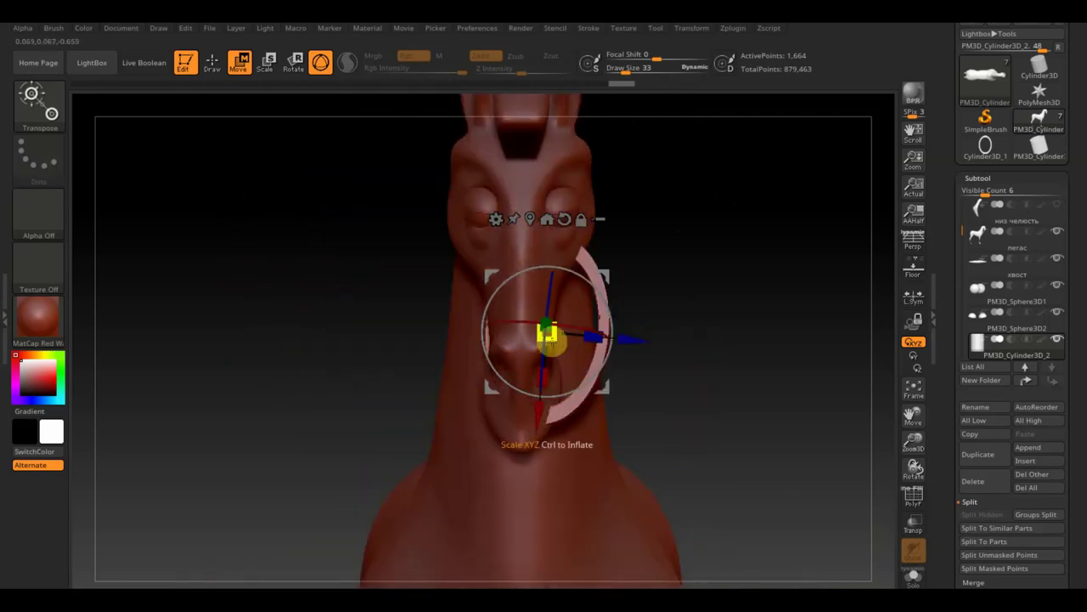
{"action": "left_click_drag", "start_coordinate": [633, 331], "coordinate": [616, 340]}
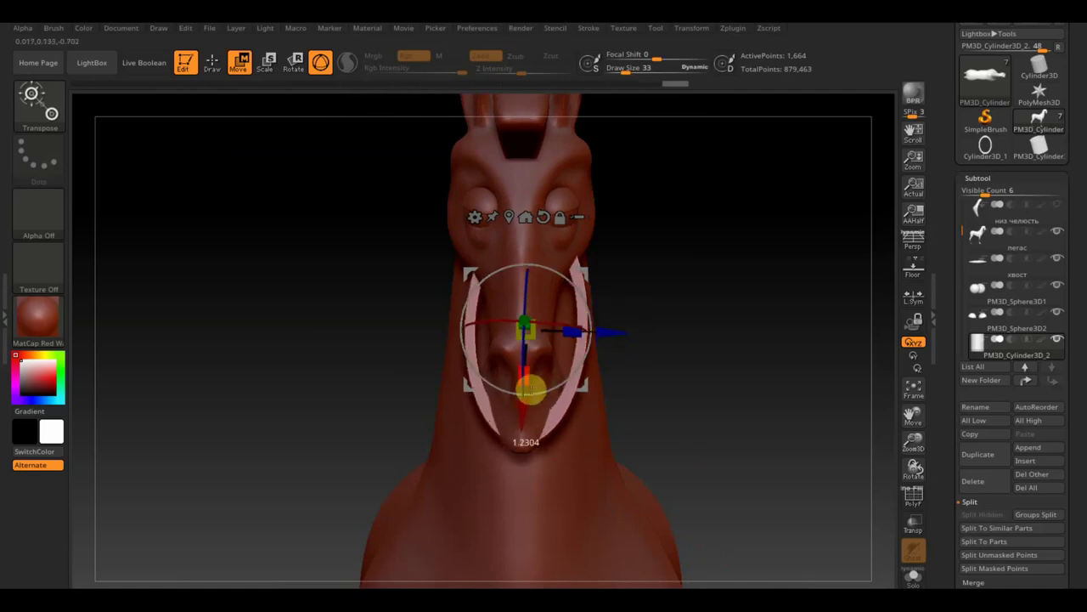
Stretch the ring down along the jaw, thin it, and tilt it to match the muzzle.
{"action": "left_click_drag", "start_coordinate": [528, 389], "coordinate": [533, 401]}
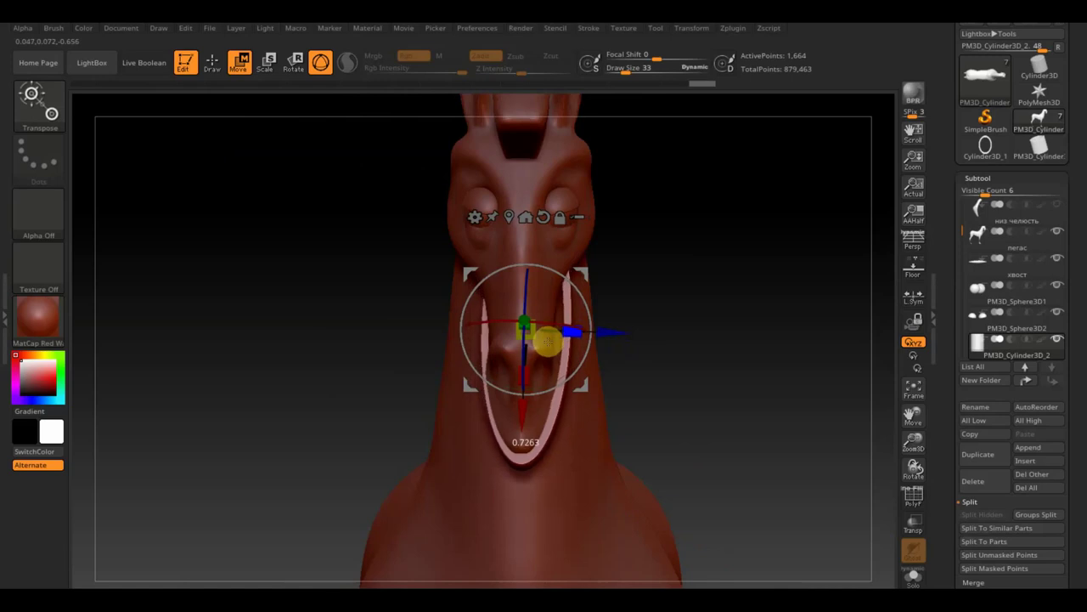
{"action": "left_click_drag", "start_coordinate": [669, 395], "coordinate": [736, 391]}
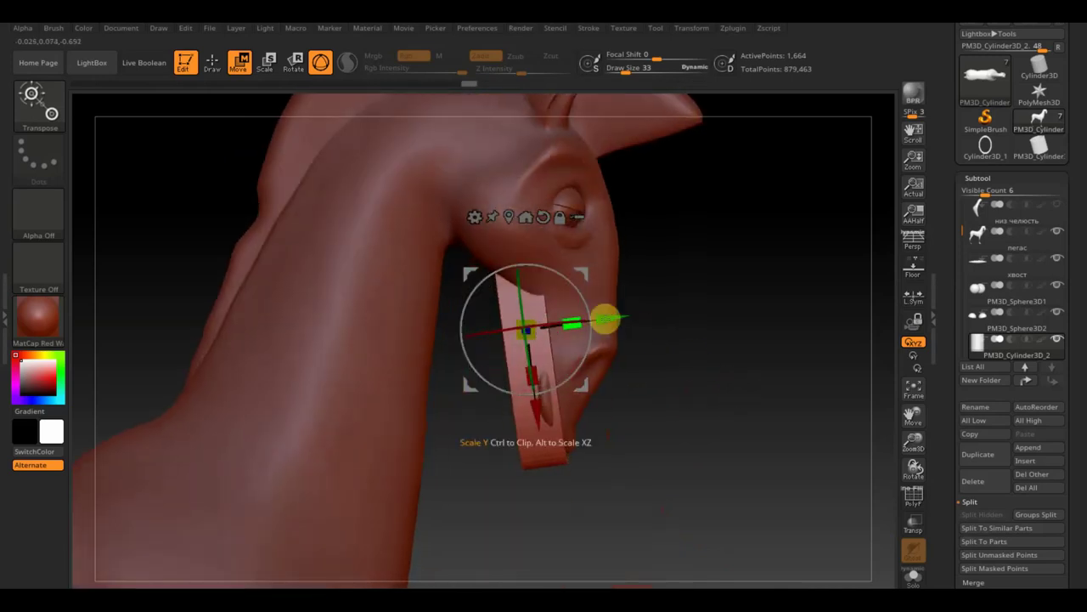
{"action": "left_click_drag", "start_coordinate": [605, 319], "coordinate": [529, 333]}
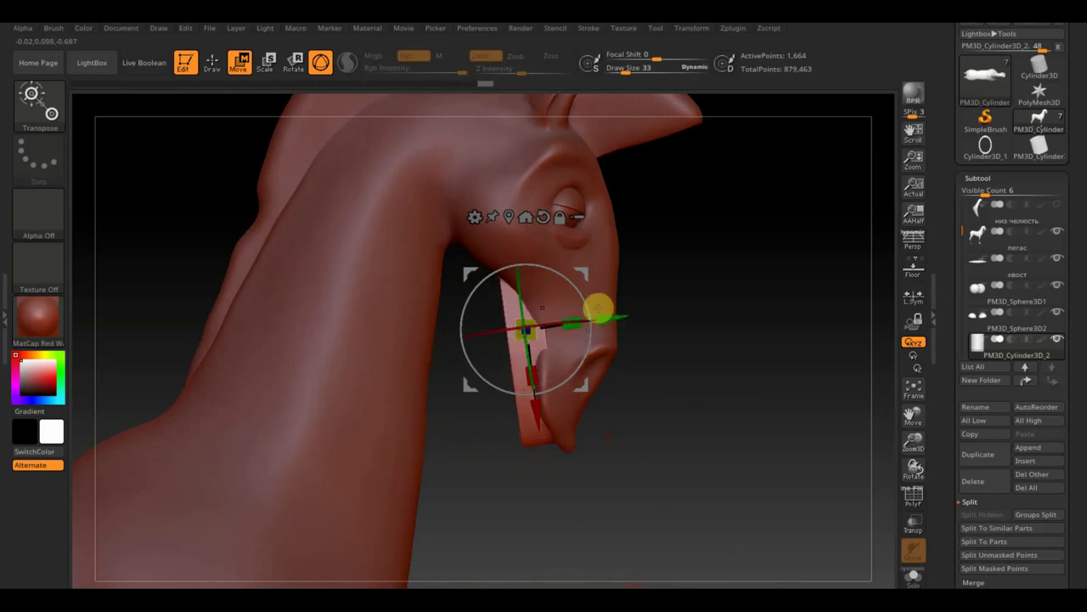
{"action": "left_click_drag", "start_coordinate": [583, 308], "coordinate": [582, 307]}
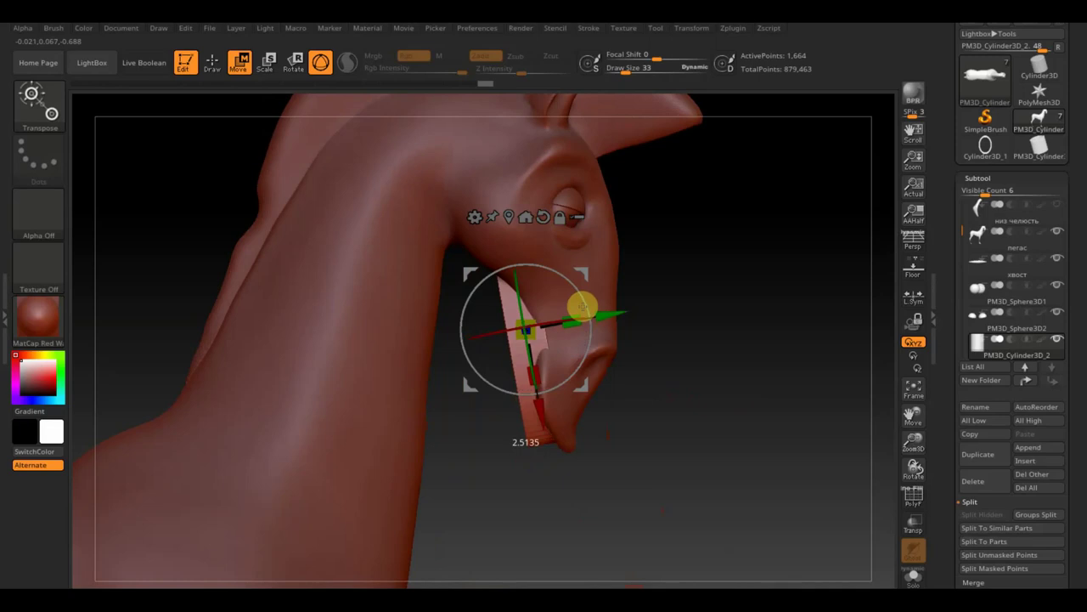
Set brush size to 43 and cut away most of the ring with TrimRect.
{"action": "left_click", "coordinate": [212, 63]}
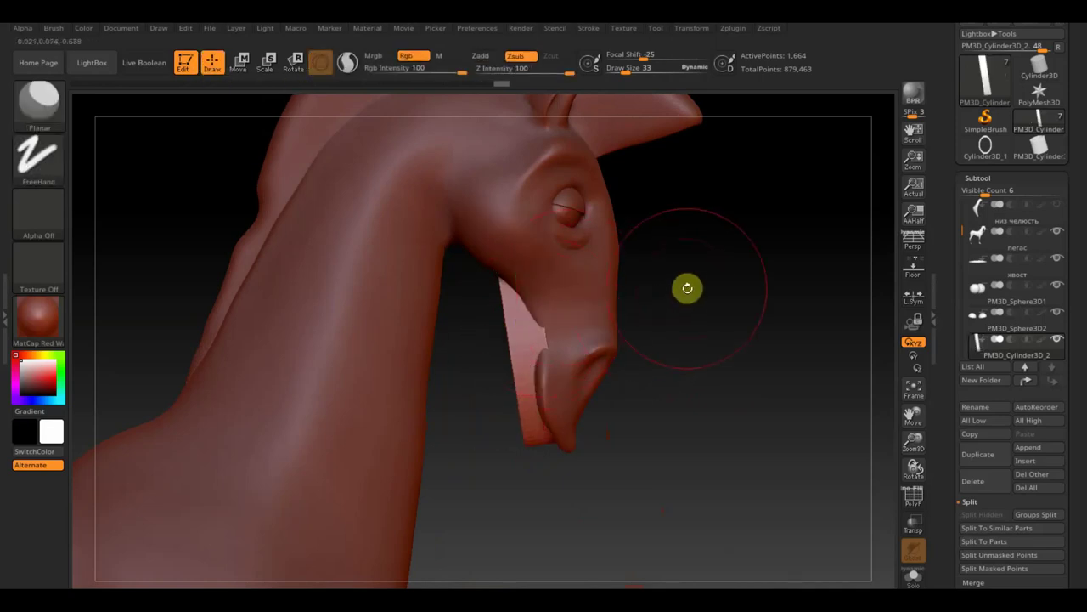
{"action": "left_click_drag", "start_coordinate": [625, 70], "coordinate": [628, 70]}
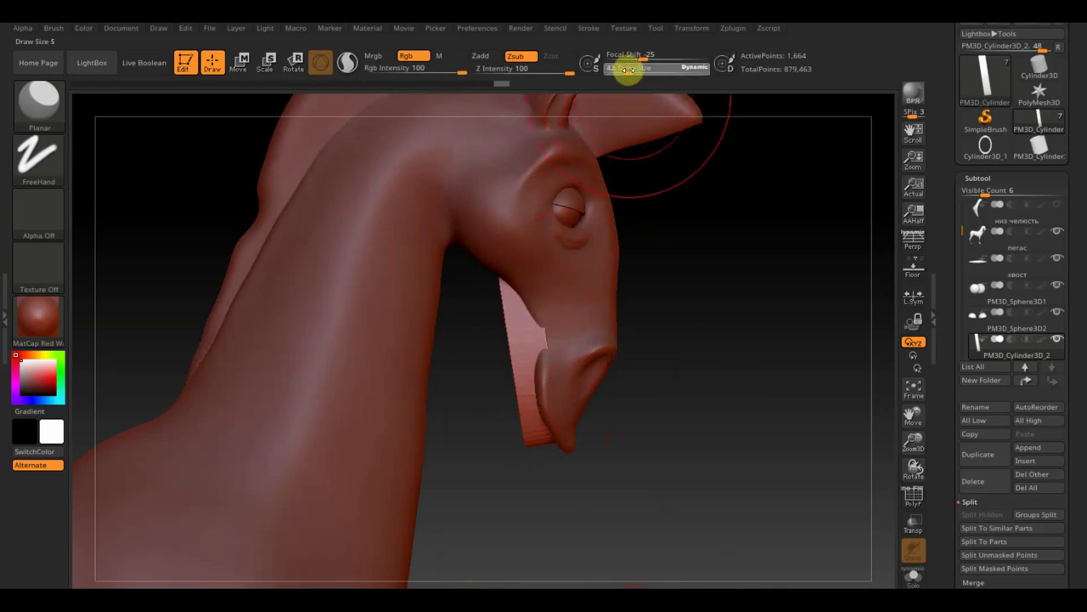
{"action": "key", "text": "ctrl+shift"}
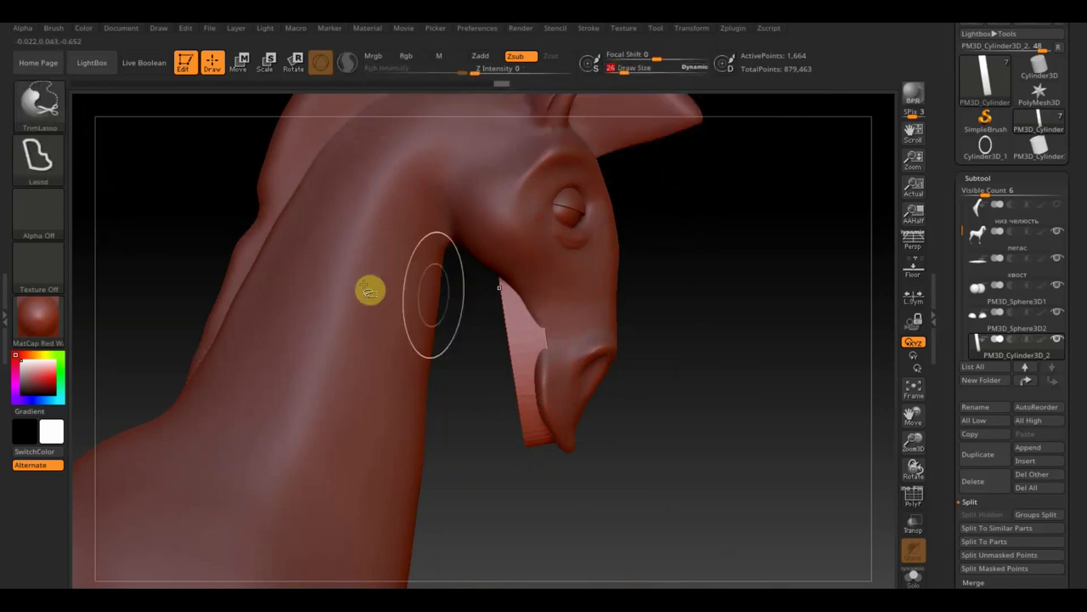
{"action": "left_click", "coordinate": [38, 100]}
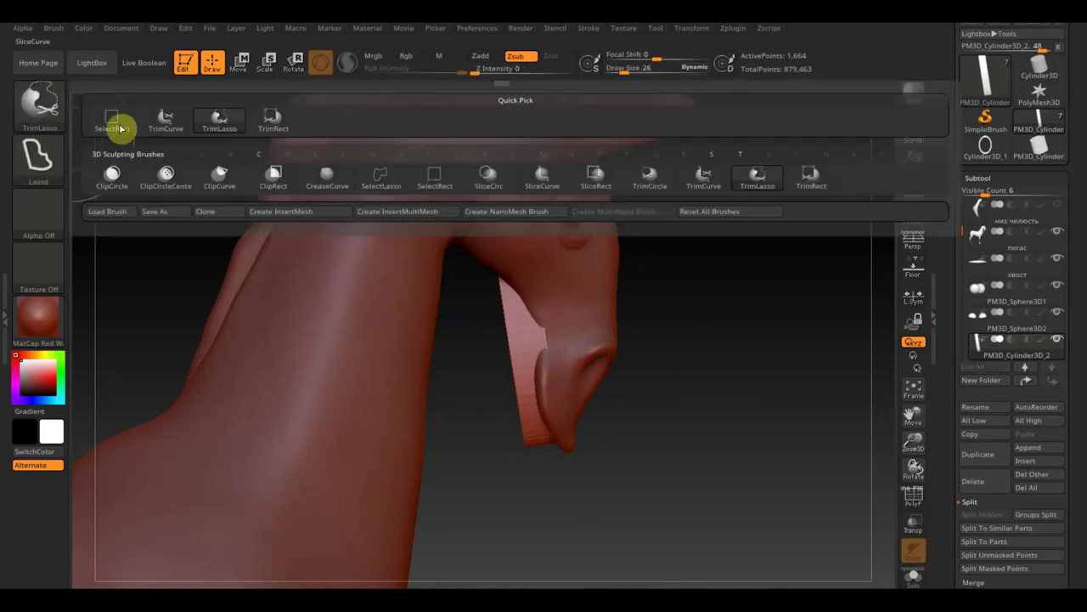
{"action": "left_click", "coordinate": [803, 176]}
{"action": "mouse_move", "coordinate": [204, 143]}
{"action": "left_mouse_down", "text": "ctrl+shift"}
{"action": "mouse_move", "coordinate": [690, 297]}
{"action": "mouse_move", "coordinate": [744, 329]}
{"action": "mouse_move", "coordinate": [801, 406]}
{"action": "mouse_move", "coordinate": [783, 358]}
{"action": "left_mouse_up", "text": "ctrl+shift"}
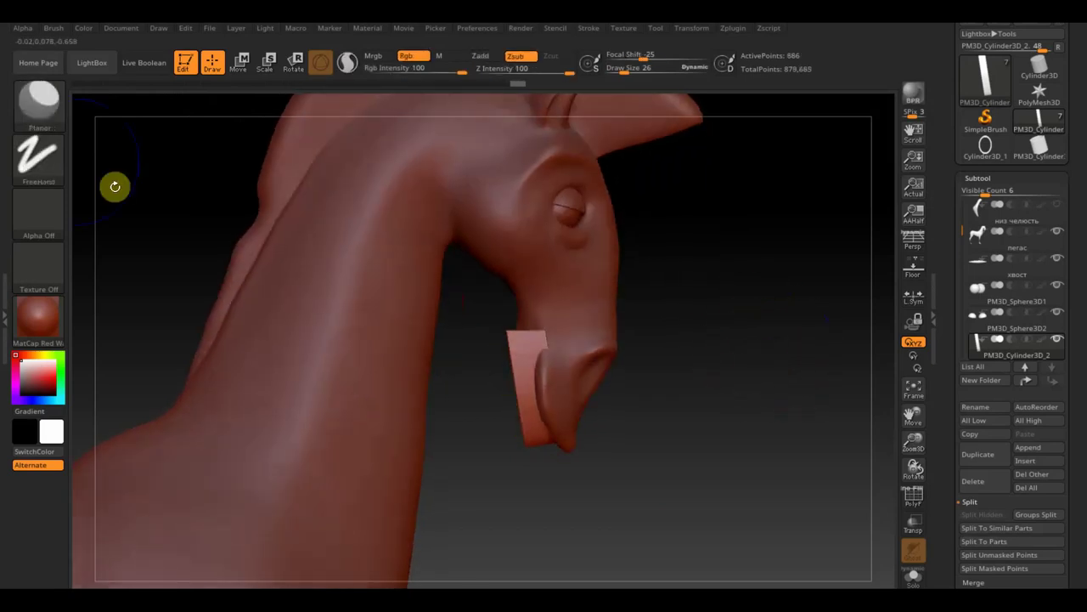
Slice off the strip's back edge with TrimCurve, dropping active points from 886 to 844.
{"action": "left_click", "coordinate": [41, 108], "text": "ctrl+shift"}
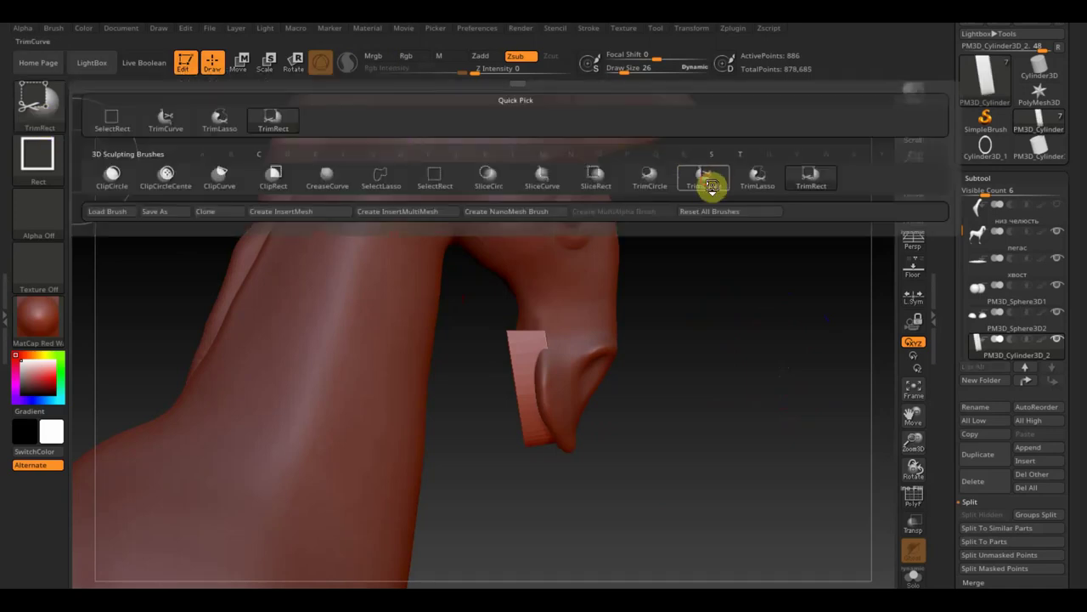
{"action": "left_click", "coordinate": [712, 185]}
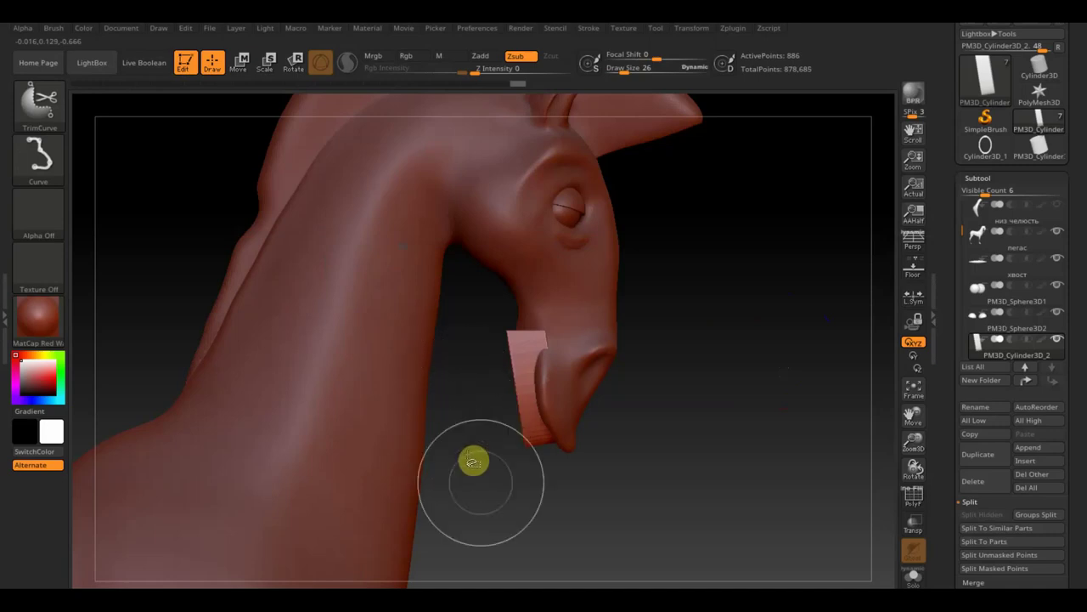
{"action": "mouse_move", "coordinate": [486, 506]}
{"action": "left_mouse_down", "text": "ctrl+shift"}
{"action": "mouse_move", "coordinate": [485, 245]}
{"action": "mouse_move", "coordinate": [517, 254]}
{"action": "left_mouse_up", "text": "ctrl+shift"}
{"action": "mouse_move", "coordinate": [643, 354]}
{"action": "left_mouse_down"}
{"action": "mouse_move", "coordinate": [721, 379]}
{"action": "mouse_move", "coordinate": [672, 369]}
{"action": "mouse_move", "coordinate": [677, 376]}
{"action": "left_mouse_up"}
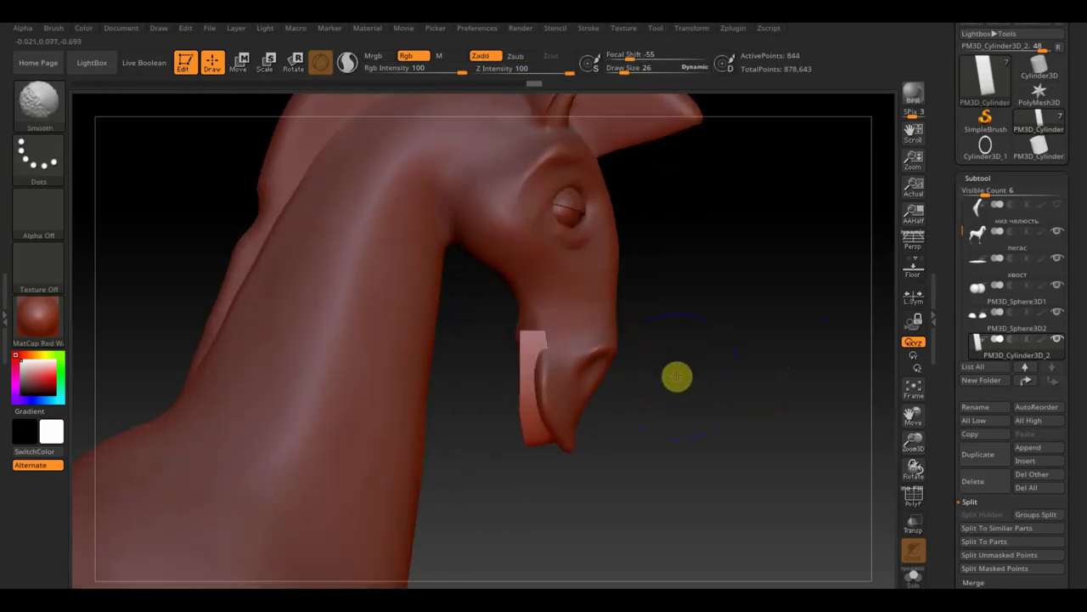
{"action": "key", "text": "b"}
{"action": "key", "text": "p"}
{"action": "key", "text": "l"}
{"action": "left_click", "coordinate": [630, 35]}
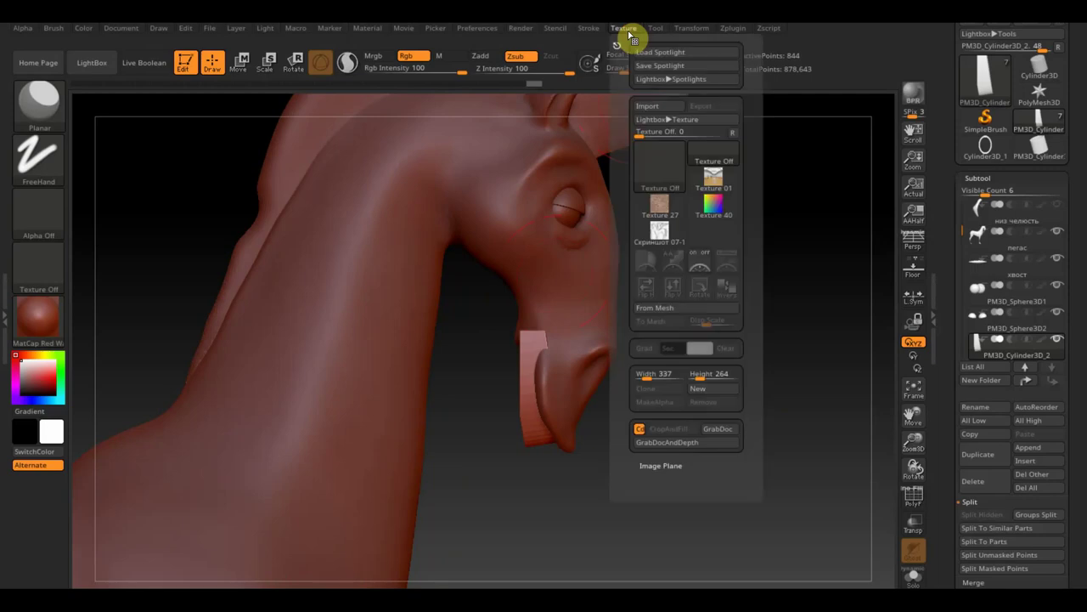
{"action": "left_click", "coordinate": [657, 108]}
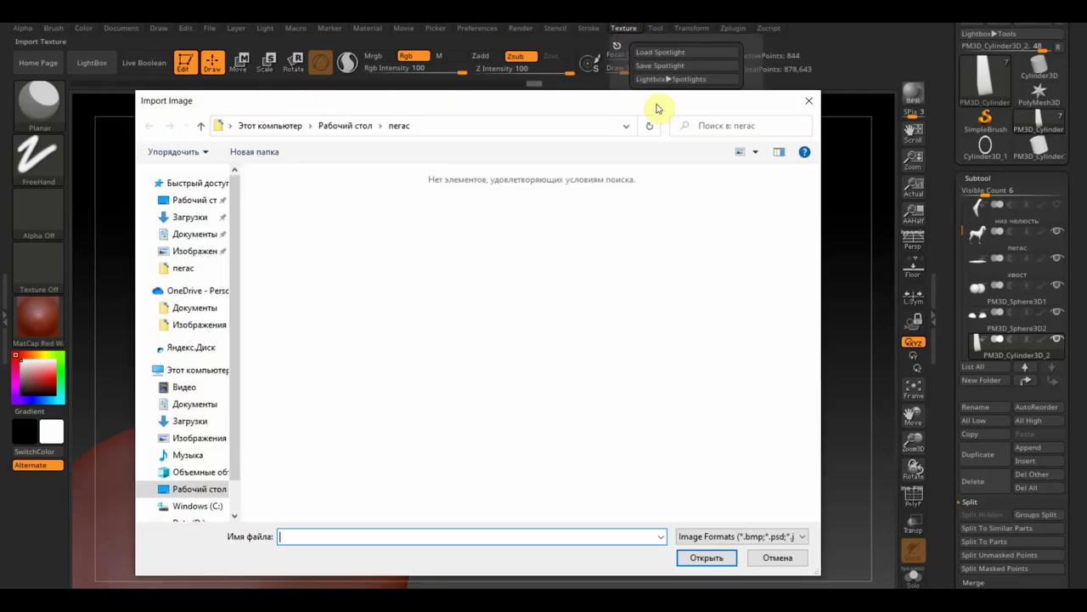
{"action": "left_click", "coordinate": [188, 491]}
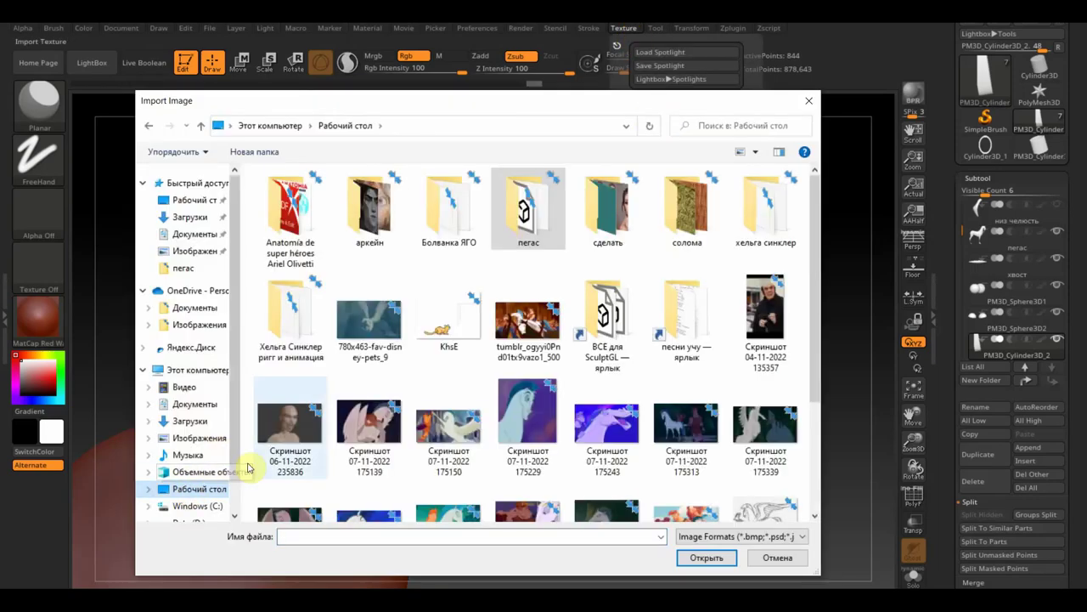
{"action": "left_click", "coordinate": [511, 414]}
{"action": "scroll", "coordinate": [511, 413], "scroll_direction": "down", "scroll_amount": 3}
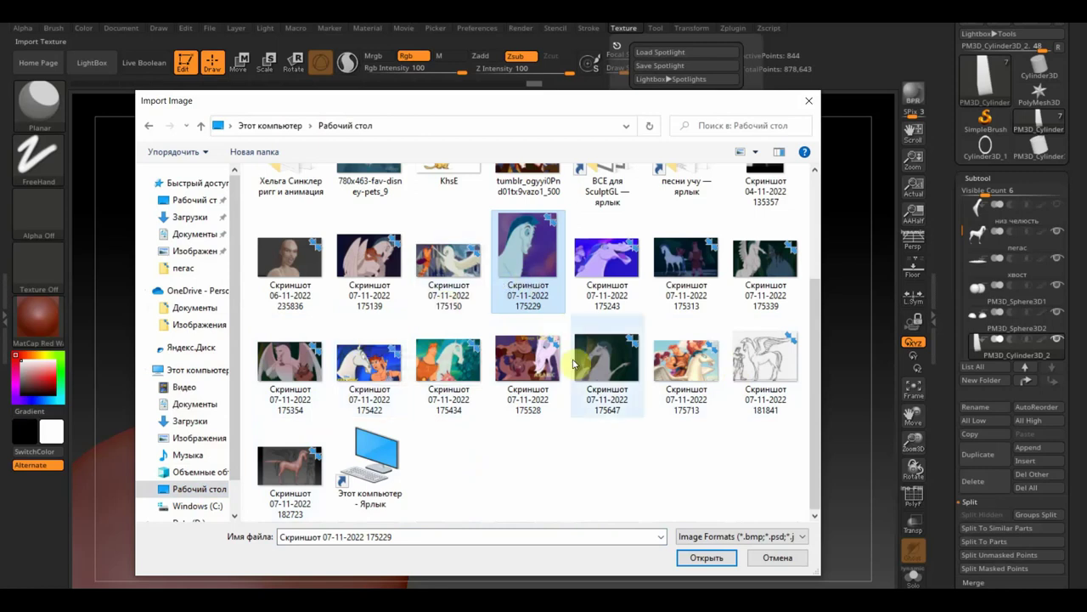
{"action": "left_click", "coordinate": [623, 261]}
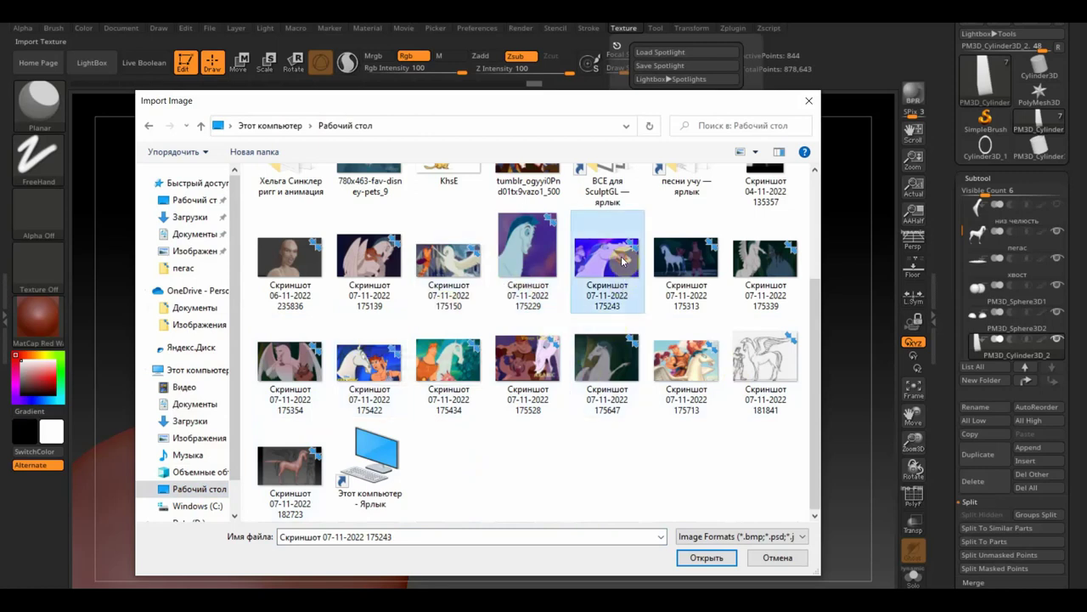
{"action": "scroll", "coordinate": [593, 314], "scroll_direction": "up", "scroll_amount": 2}
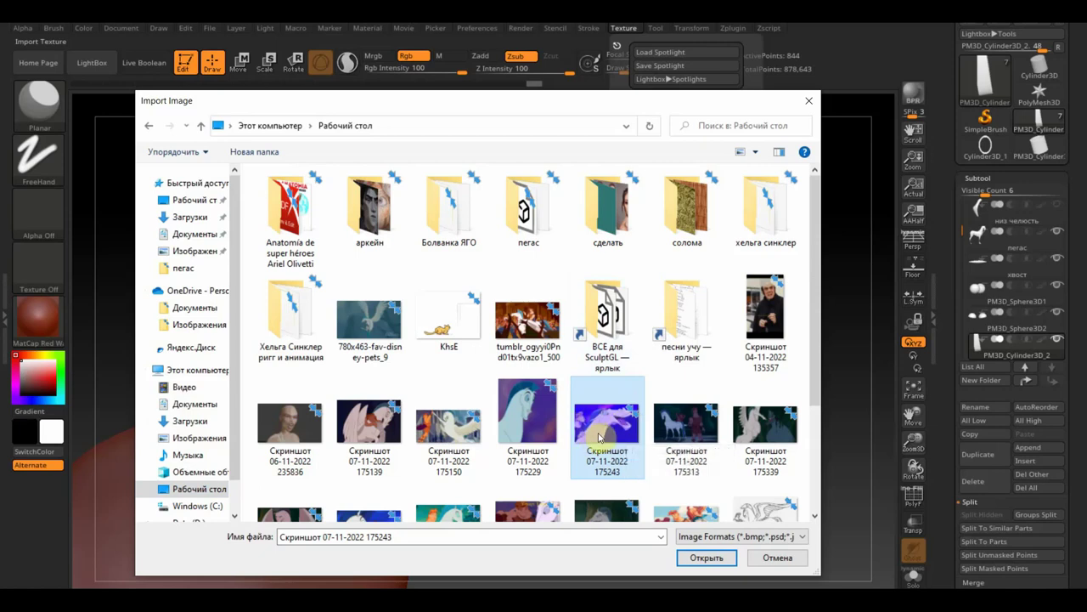
{"action": "left_click", "coordinate": [731, 556]}
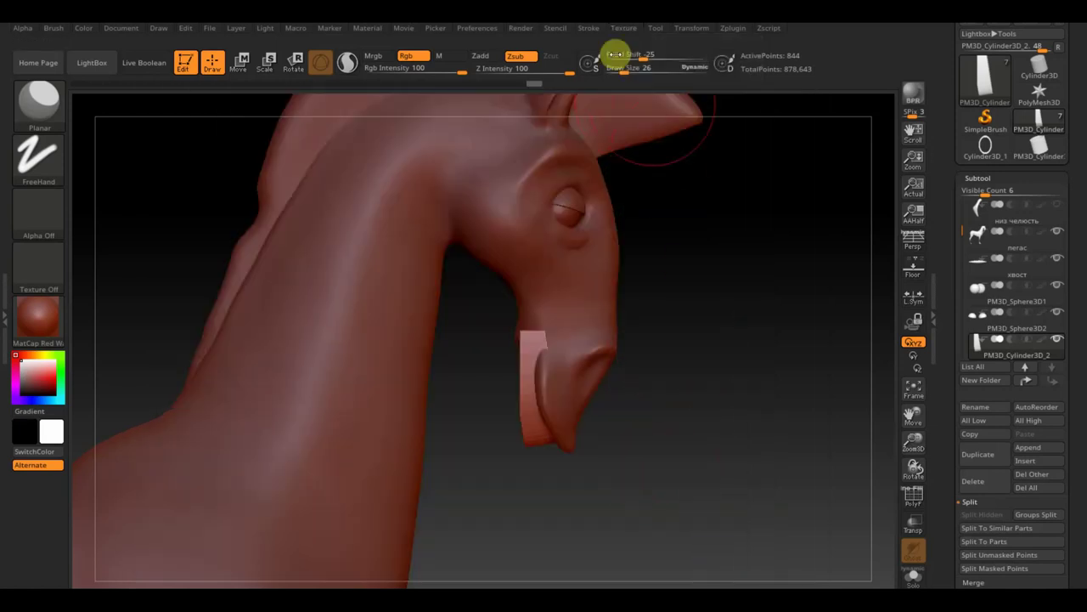
Add the pegasus screenshot to Spotlight, then move and rotate it to match the head.
{"action": "left_click", "coordinate": [625, 29]}
{"action": "left_click", "coordinate": [712, 231]}
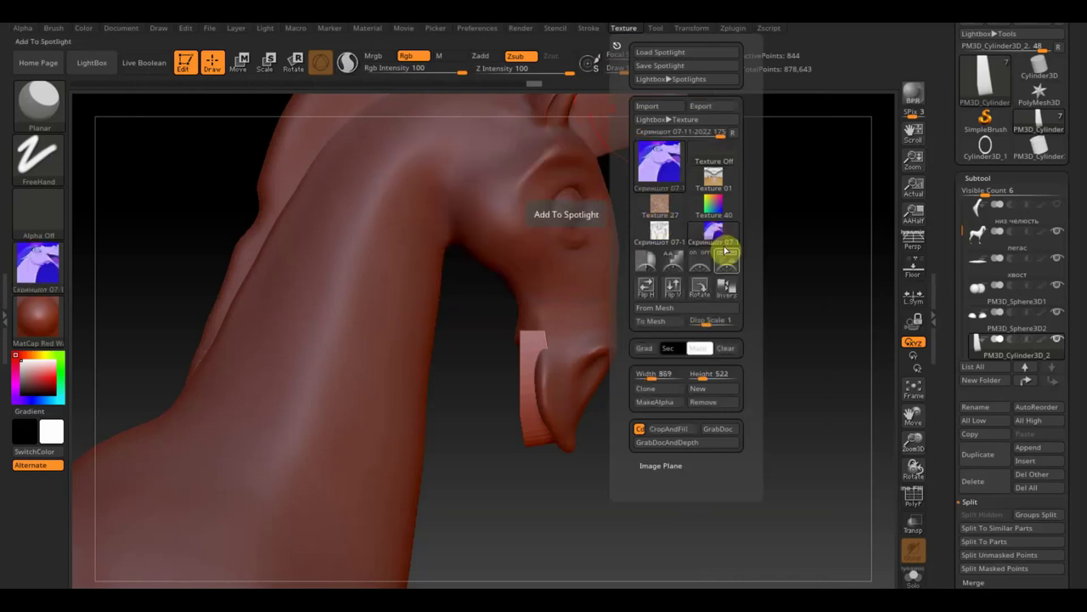
{"action": "left_click", "coordinate": [724, 261]}
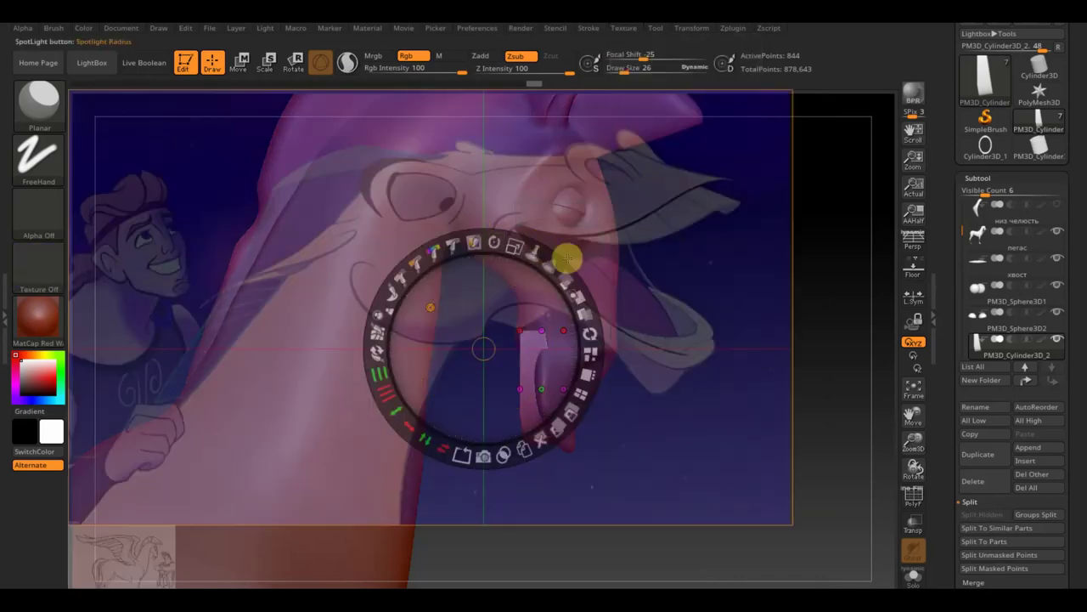
{"action": "mouse_move", "coordinate": [466, 246]}
{"action": "left_mouse_down"}
{"action": "mouse_move", "coordinate": [476, 279]}
{"action": "mouse_move", "coordinate": [408, 306]}
{"action": "mouse_move", "coordinate": [379, 332]}
{"action": "left_mouse_up"}
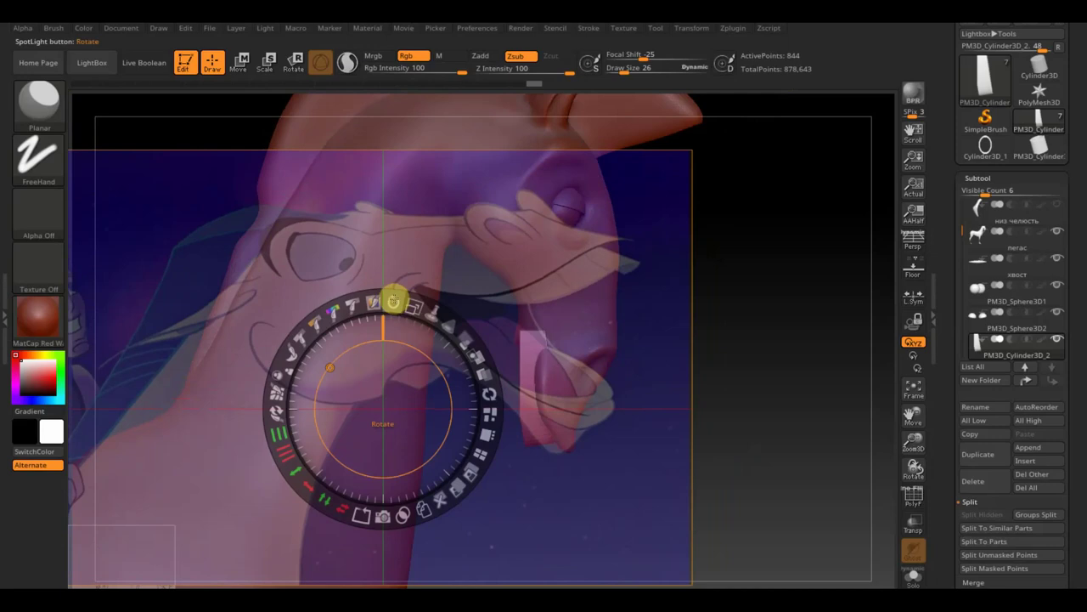
{"action": "mouse_move", "coordinate": [393, 302]}
{"action": "left_mouse_down"}
{"action": "mouse_move", "coordinate": [417, 296]}
{"action": "mouse_move", "coordinate": [468, 317]}
{"action": "mouse_move", "coordinate": [504, 351]}
{"action": "mouse_move", "coordinate": [533, 435]}
{"action": "mouse_move", "coordinate": [468, 388]}
{"action": "mouse_move", "coordinate": [474, 266]}
{"action": "left_mouse_up"}
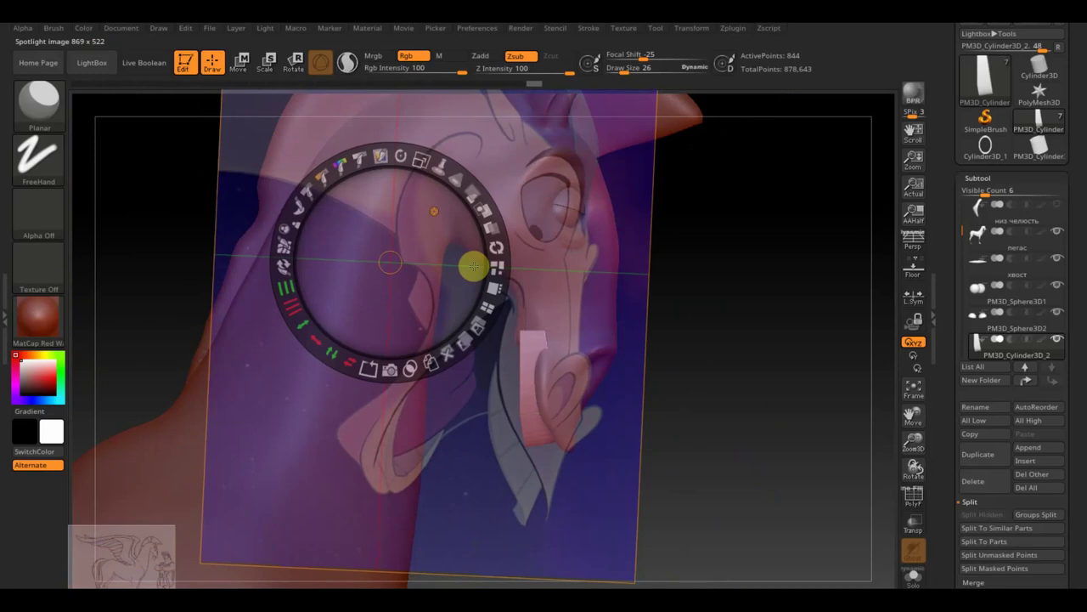
{"action": "mouse_move", "coordinate": [474, 266]}
{"action": "left_mouse_down"}
{"action": "mouse_move", "coordinate": [501, 214]}
{"action": "mouse_move", "coordinate": [503, 227]}
{"action": "left_mouse_up"}
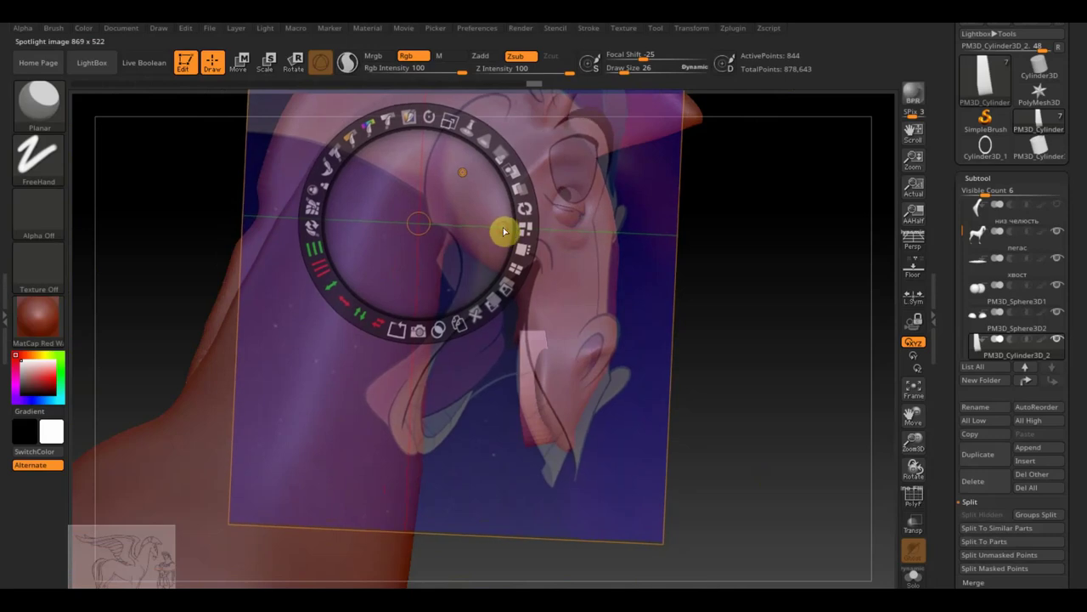
Shrink and nudge the reference until its mouth lines up with the jaw, then hide the Spotlight dial.
{"action": "left_click_drag", "start_coordinate": [449, 116], "coordinate": [446, 124]}
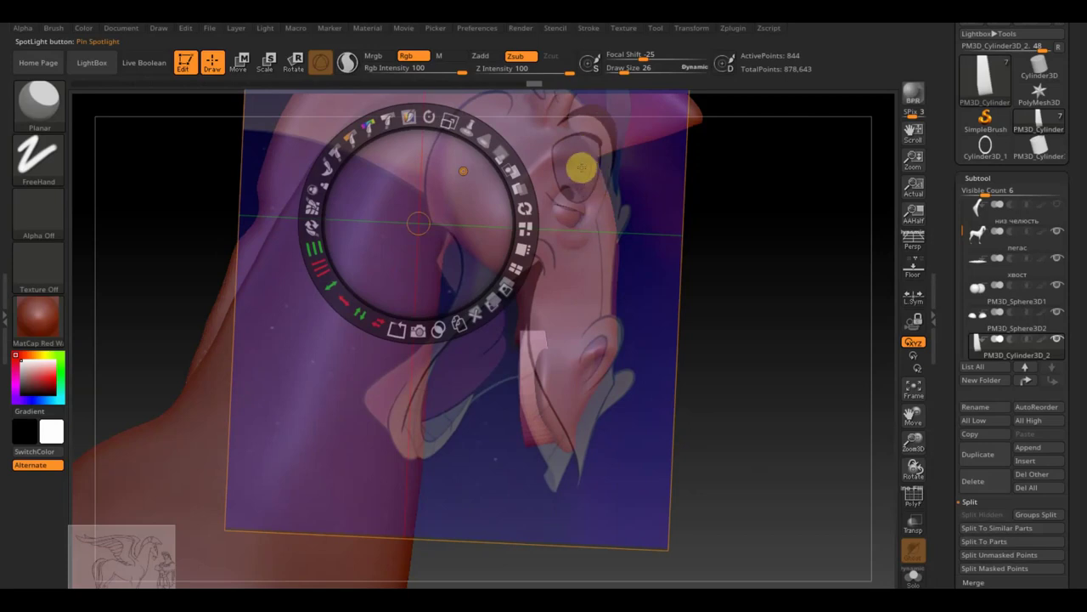
{"action": "left_click_drag", "start_coordinate": [473, 195], "coordinate": [494, 204]}
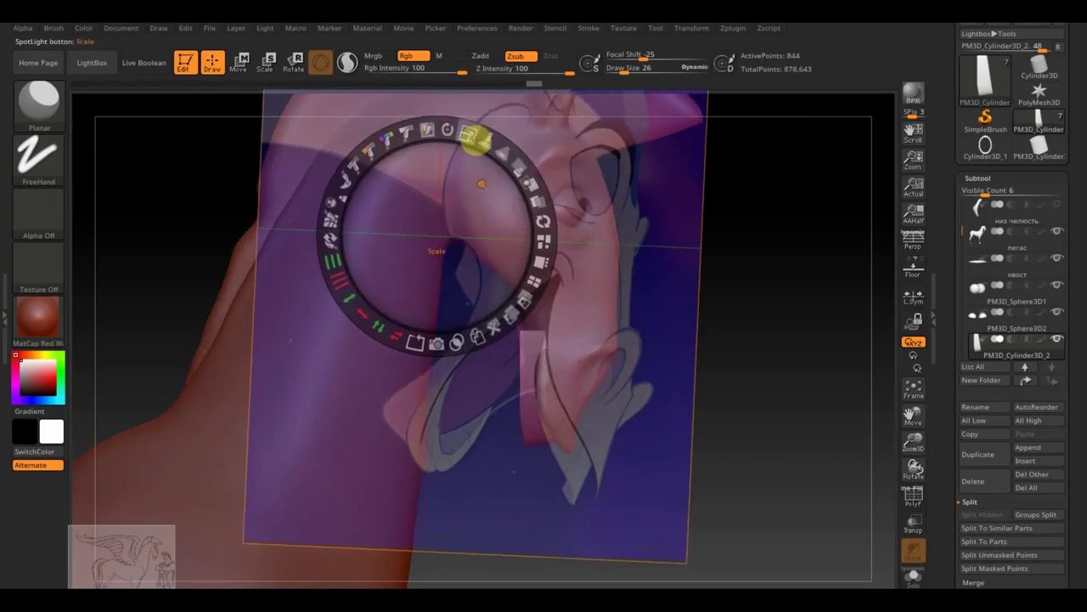
{"action": "left_click_drag", "start_coordinate": [474, 139], "coordinate": [457, 133]}
{"action": "mouse_move", "coordinate": [468, 186]}
{"action": "left_mouse_down"}
{"action": "mouse_move", "coordinate": [449, 187]}
{"action": "mouse_move", "coordinate": [469, 184]}
{"action": "left_mouse_up"}
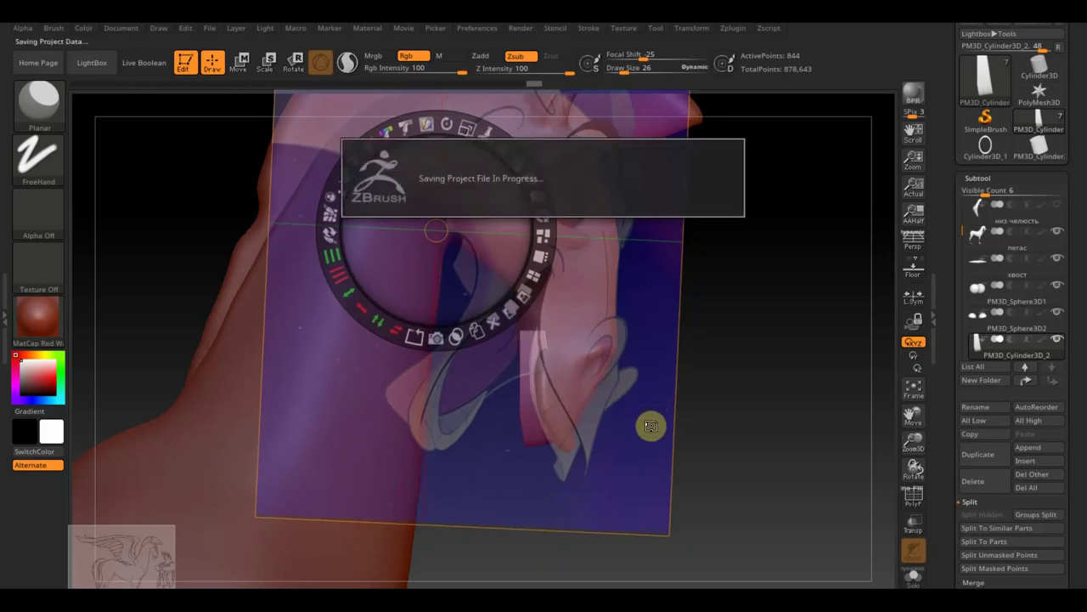
{"action": "left_click", "coordinate": [729, 425]}
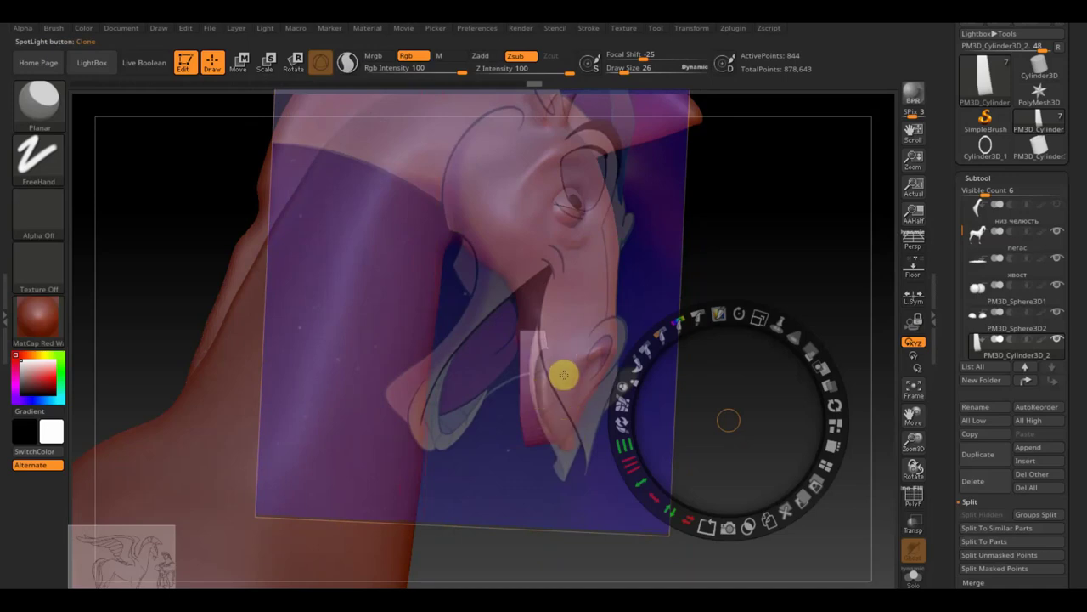
{"action": "left_click_drag", "start_coordinate": [704, 369], "coordinate": [683, 358]}
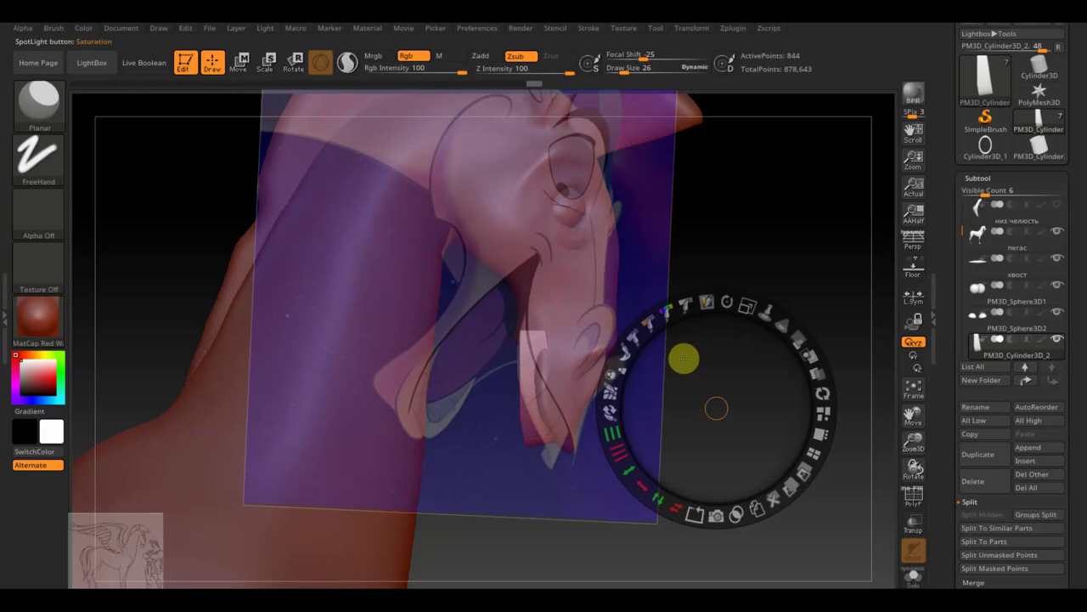
{"action": "key", "text": "z"}
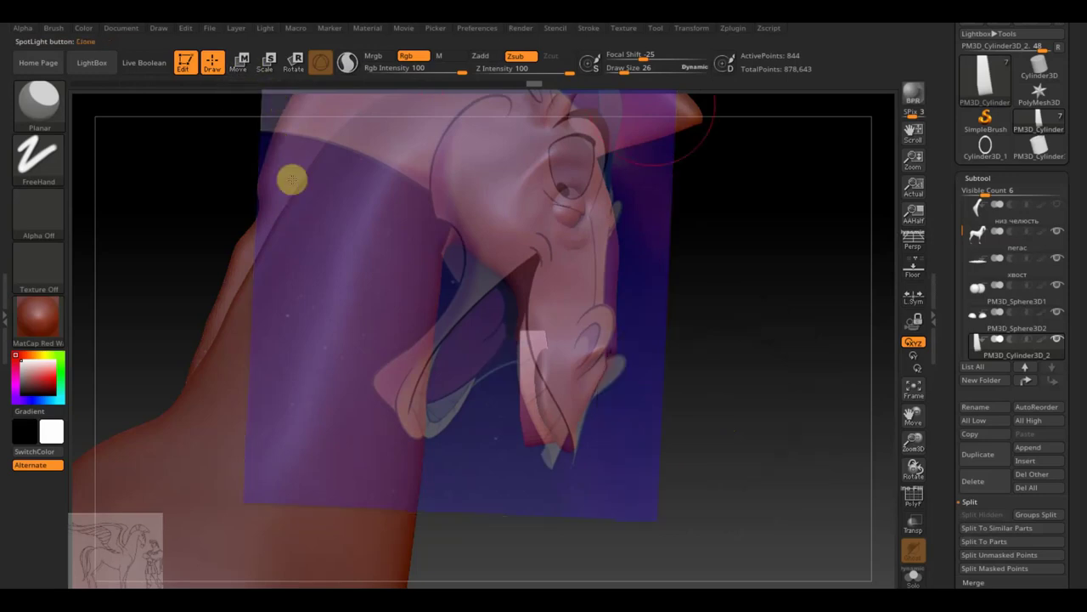
{"action": "left_click", "coordinate": [61, 115]}
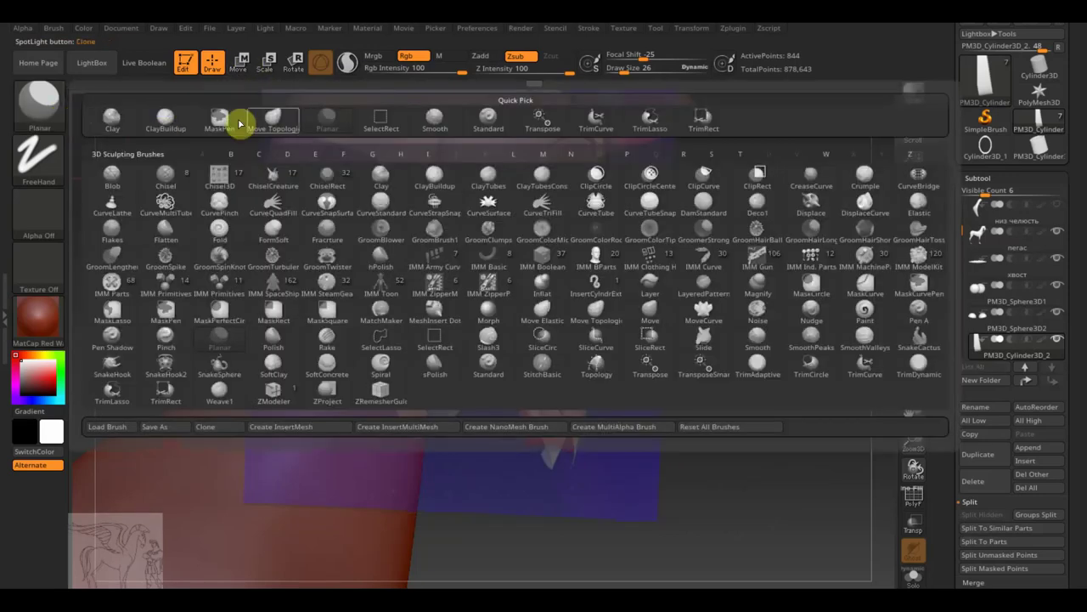
Select Move Topological, lower Draw Size to 28, and hide the reference with Shift+Z.
{"action": "left_click", "coordinate": [272, 119]}
{"action": "left_click_drag", "start_coordinate": [627, 68], "coordinate": [629, 70]}
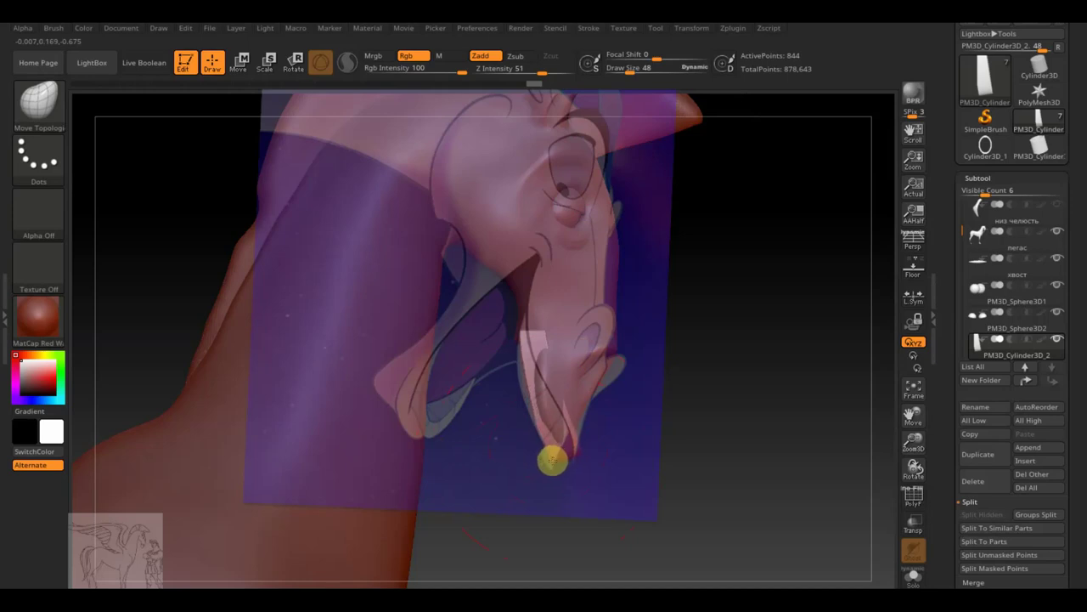
{"action": "left_click_drag", "start_coordinate": [630, 68], "coordinate": [623, 70]}
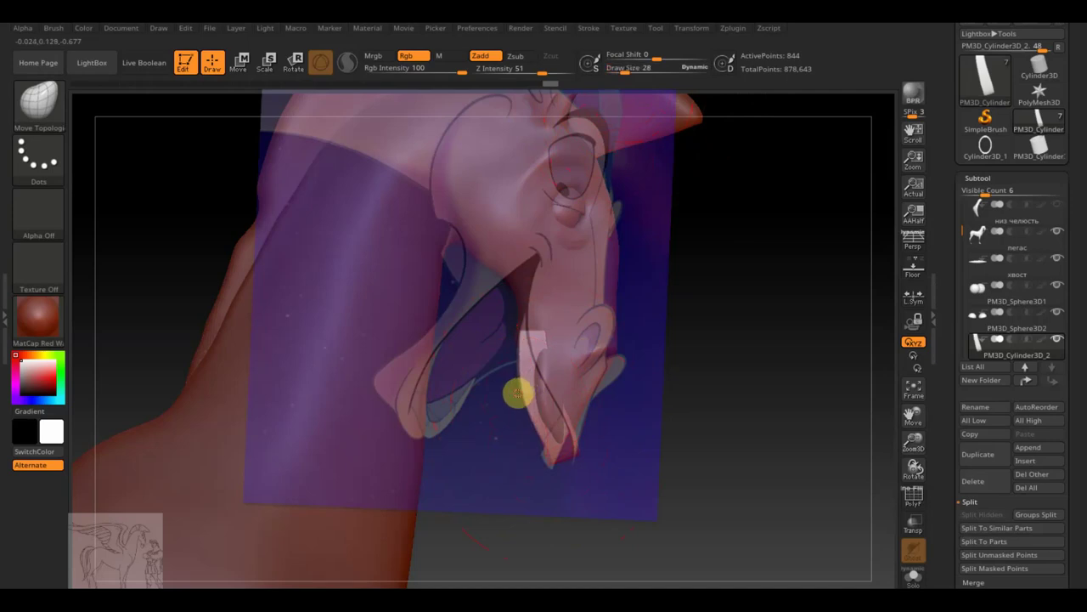
{"action": "key", "text": "shift+z"}
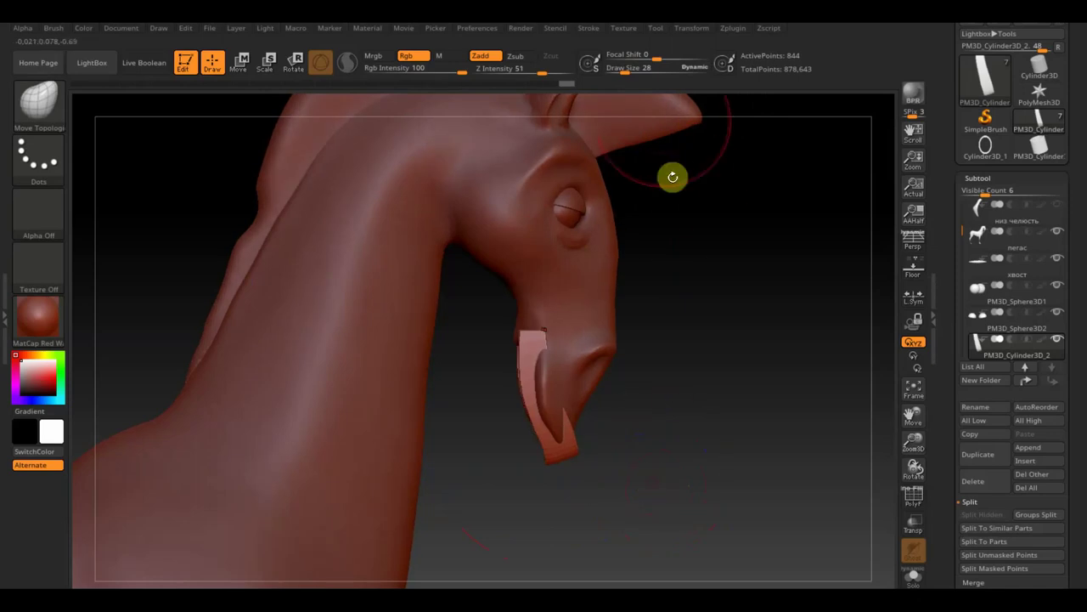
Set Draw Size to 17 and bend the teeth strip up along the lower jaw, checking side and front views.
{"action": "left_click", "coordinate": [623, 75]}
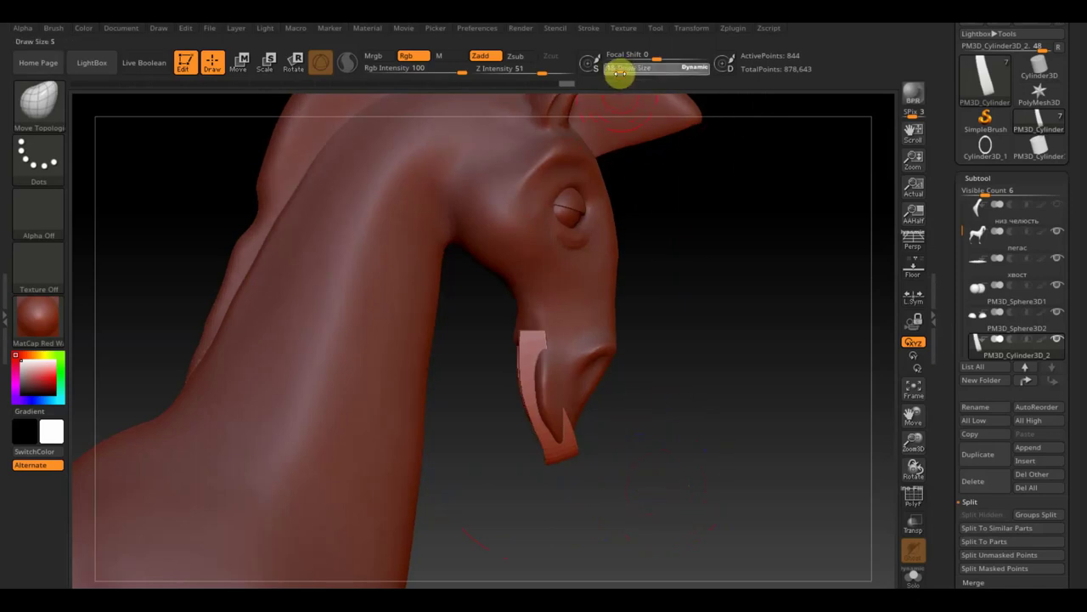
{"action": "left_click_drag", "start_coordinate": [647, 407], "coordinate": [584, 450]}
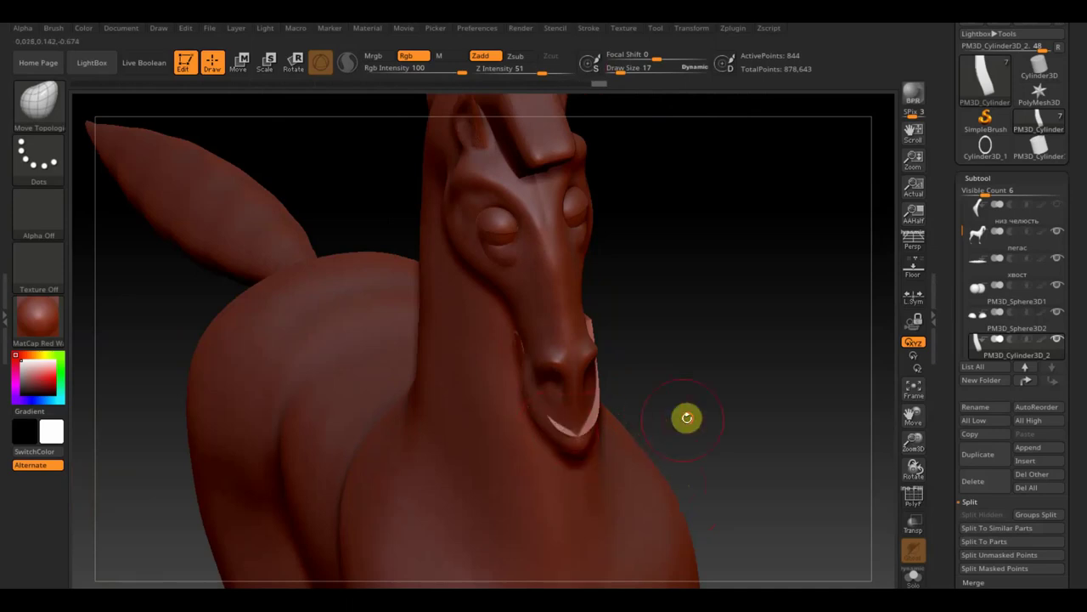
{"action": "left_click_drag", "start_coordinate": [687, 418], "coordinate": [677, 417], "text": "shift"}
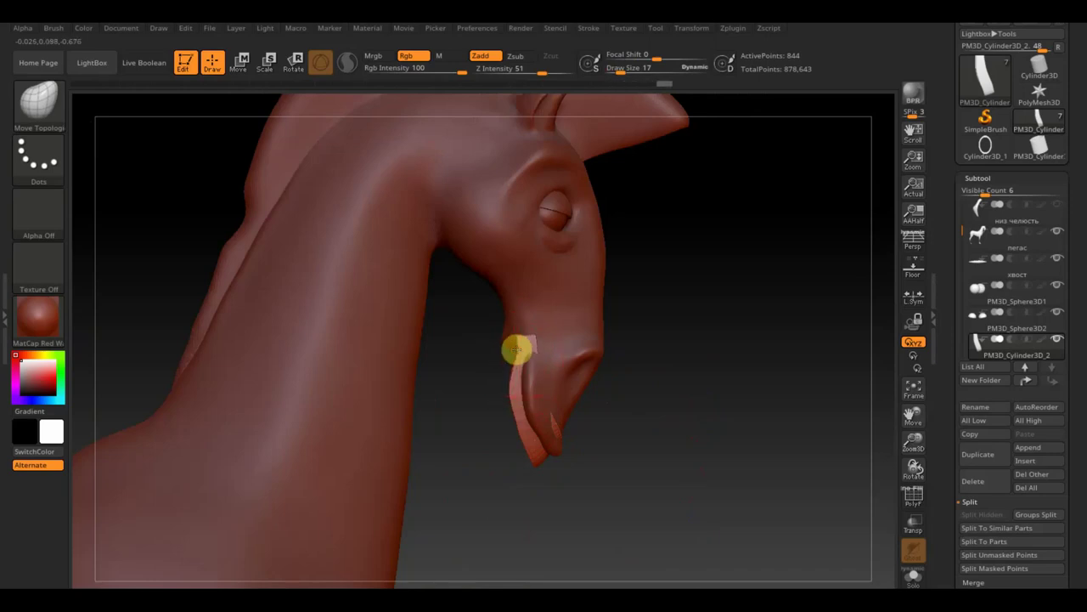
{"action": "mouse_move", "coordinate": [683, 390]}
{"action": "left_mouse_down"}
{"action": "mouse_move", "coordinate": [648, 400]}
{"action": "mouse_move", "coordinate": [603, 387]}
{"action": "mouse_move", "coordinate": [692, 417]}
{"action": "mouse_move", "coordinate": [731, 410]}
{"action": "left_mouse_up"}
{"action": "mouse_move", "coordinate": [523, 415]}
{"action": "left_mouse_down"}
{"action": "mouse_move", "coordinate": [520, 374]}
{"action": "mouse_move", "coordinate": [552, 454]}
{"action": "mouse_move", "coordinate": [522, 463]}
{"action": "left_mouse_up"}
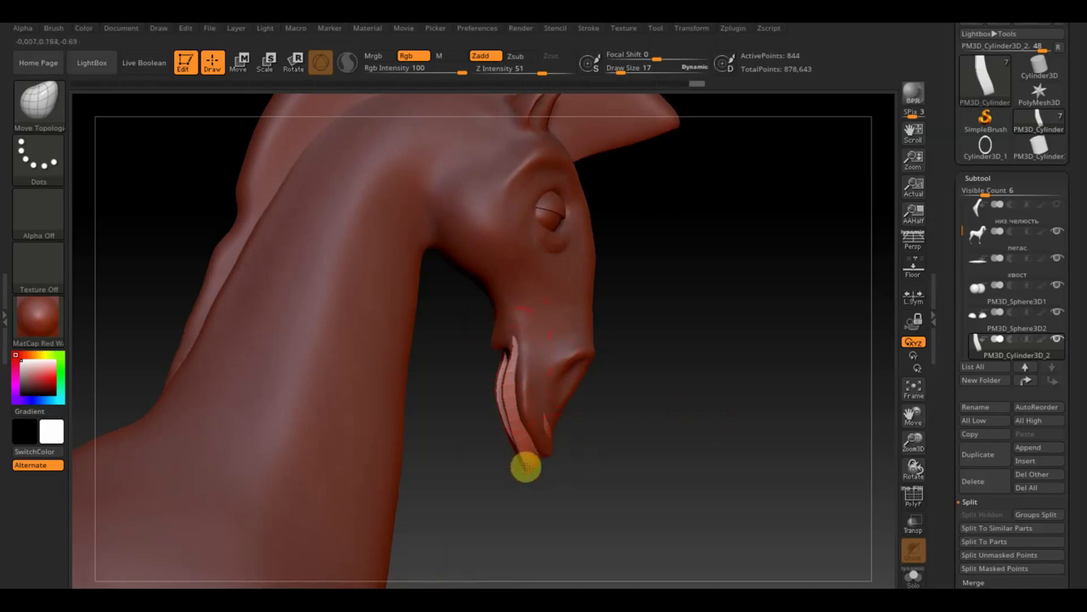
{"action": "mouse_move", "coordinate": [605, 501]}
{"action": "left_mouse_down"}
{"action": "mouse_move", "coordinate": [544, 470]}
{"action": "mouse_move", "coordinate": [634, 416]}
{"action": "left_mouse_up"}
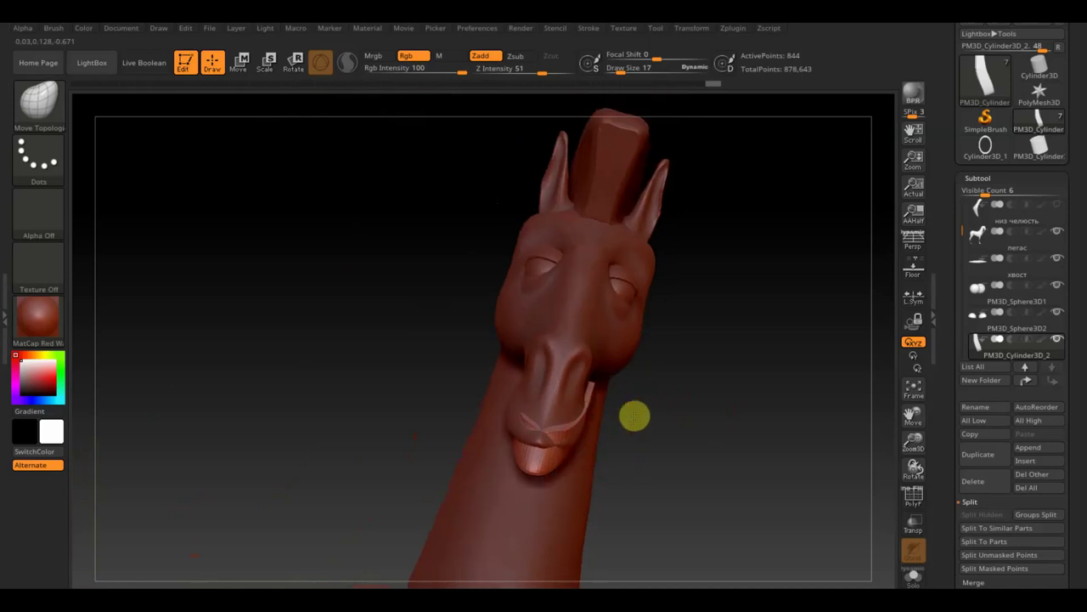
{"action": "mouse_move", "coordinate": [672, 485]}
{"action": "left_mouse_down"}
{"action": "mouse_move", "coordinate": [726, 498]}
{"action": "mouse_move", "coordinate": [688, 467]}
{"action": "mouse_move", "coordinate": [669, 501]}
{"action": "mouse_move", "coordinate": [654, 472]}
{"action": "left_mouse_up"}
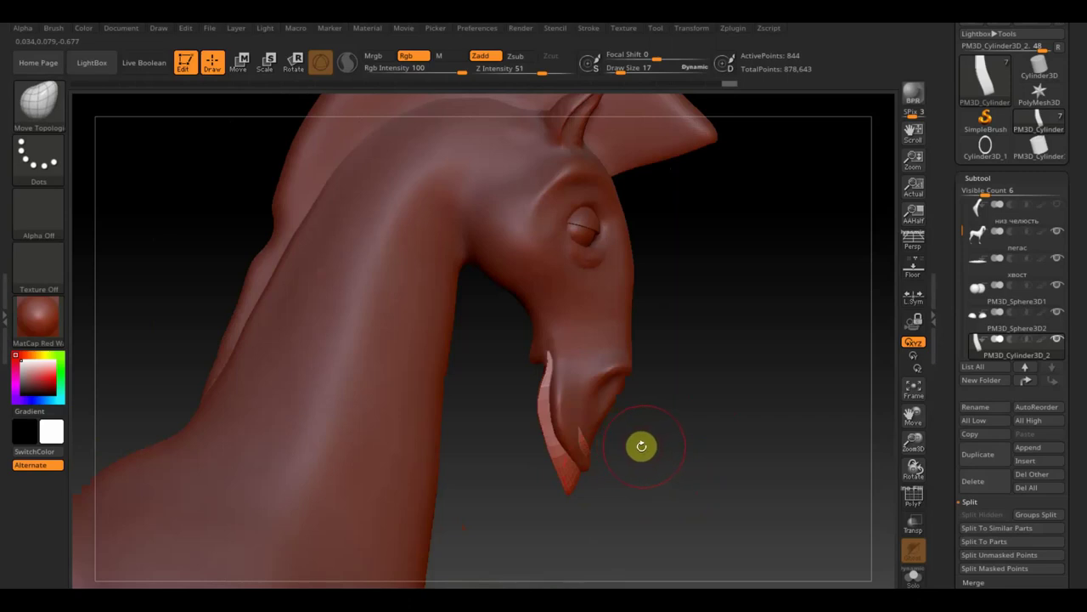
{"action": "left_click_drag", "start_coordinate": [1076, 587], "coordinate": [1073, 500]}
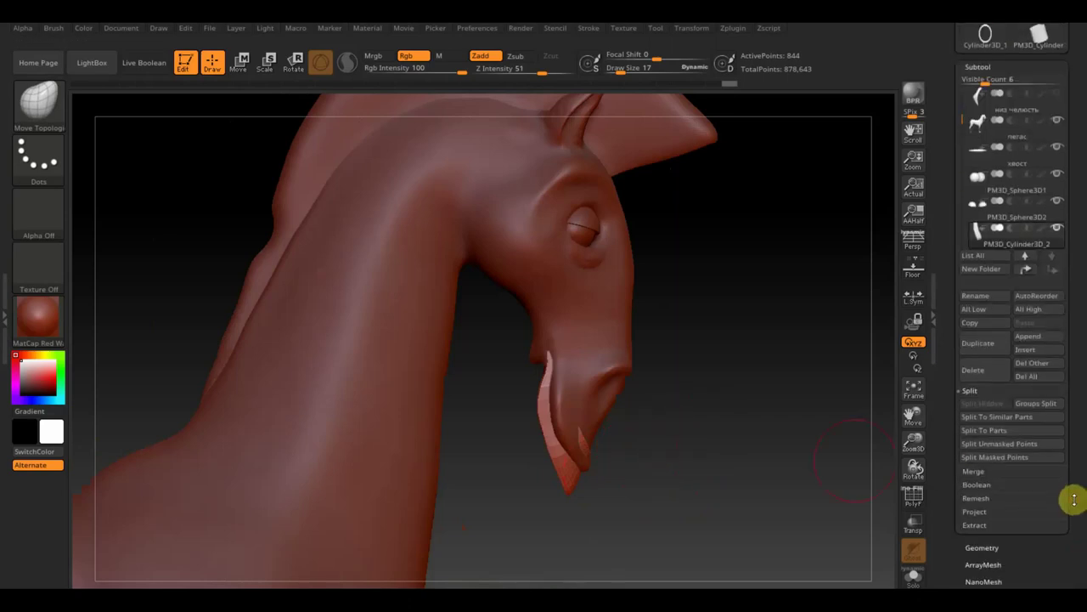
Run WeldPoints in Modify Topology on the strip, reducing it from 844 to 820 points.
{"action": "left_click_drag", "start_coordinate": [663, 456], "coordinate": [622, 521]}
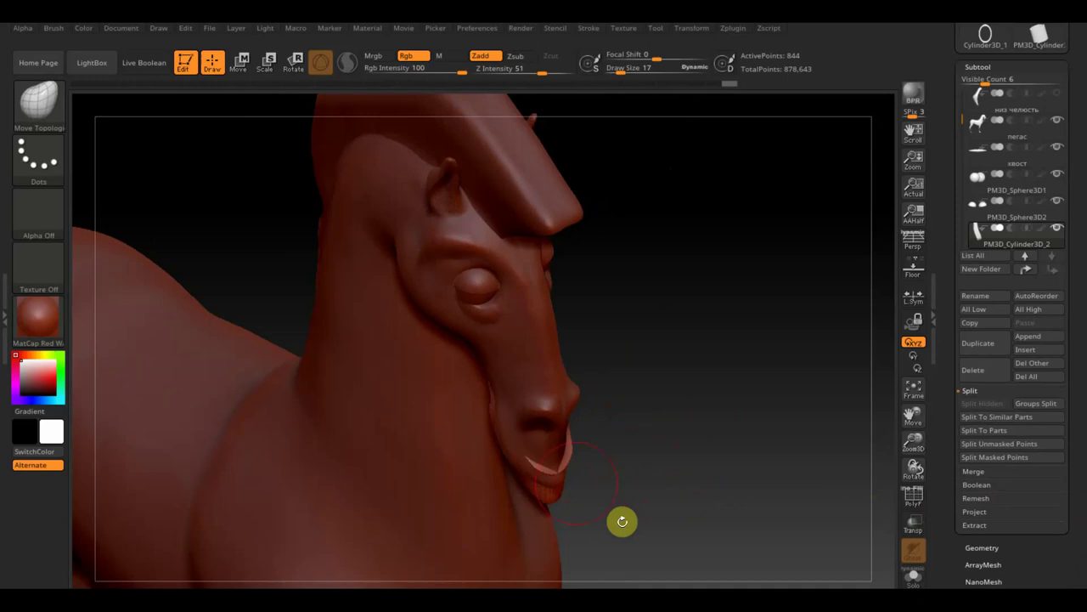
{"action": "left_click_drag", "start_coordinate": [614, 468], "coordinate": [614, 490]}
{"action": "left_click", "coordinate": [993, 546]}
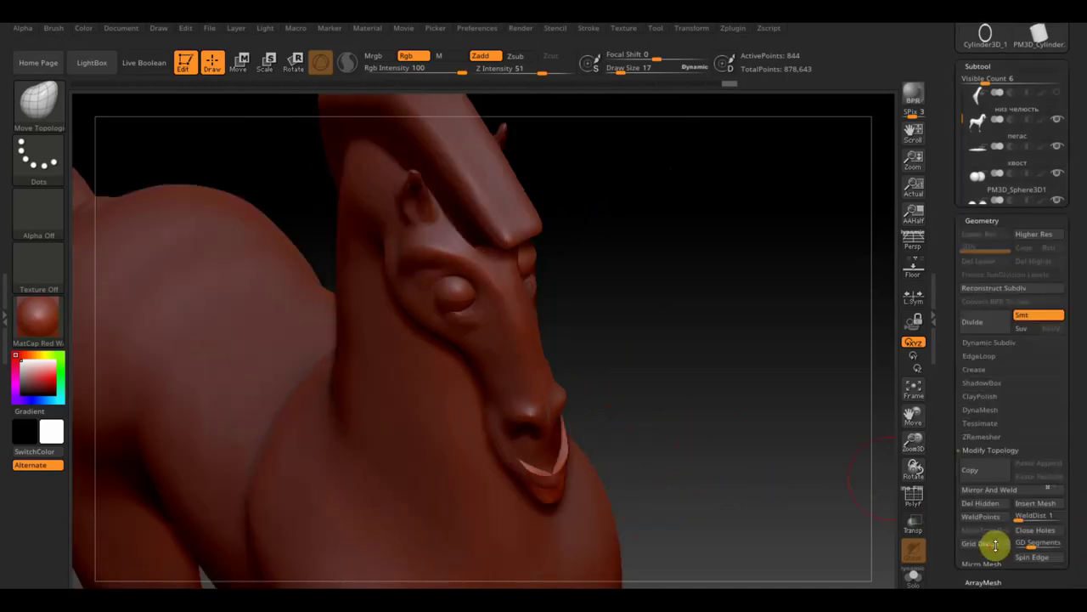
{"action": "left_click", "coordinate": [984, 377]}
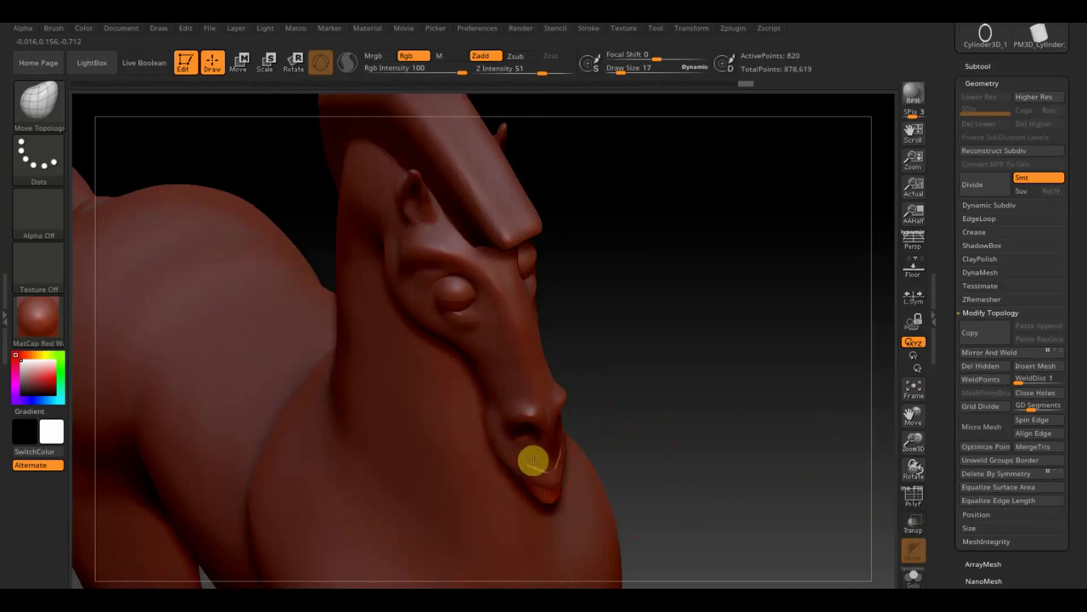
{"action": "mouse_move", "coordinate": [540, 459]}
{"action": "left_mouse_down"}
{"action": "mouse_move", "coordinate": [753, 445]}
{"action": "mouse_move", "coordinate": [777, 427]}
{"action": "mouse_move", "coordinate": [821, 442]}
{"action": "mouse_move", "coordinate": [804, 459]}
{"action": "mouse_move", "coordinate": [764, 438]}
{"action": "left_mouse_up"}
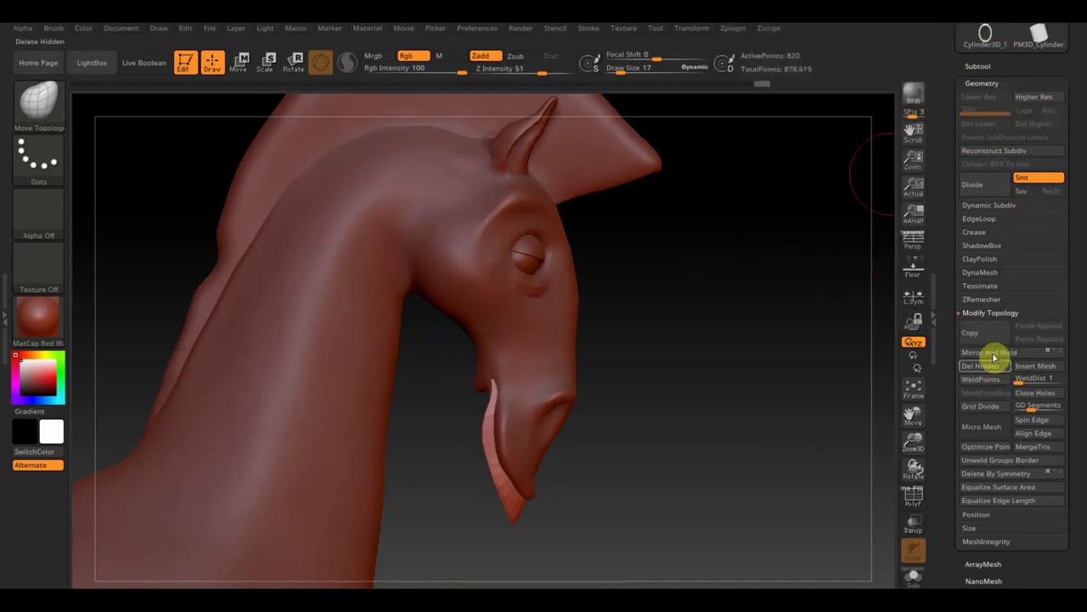
{"action": "left_click", "coordinate": [981, 273]}
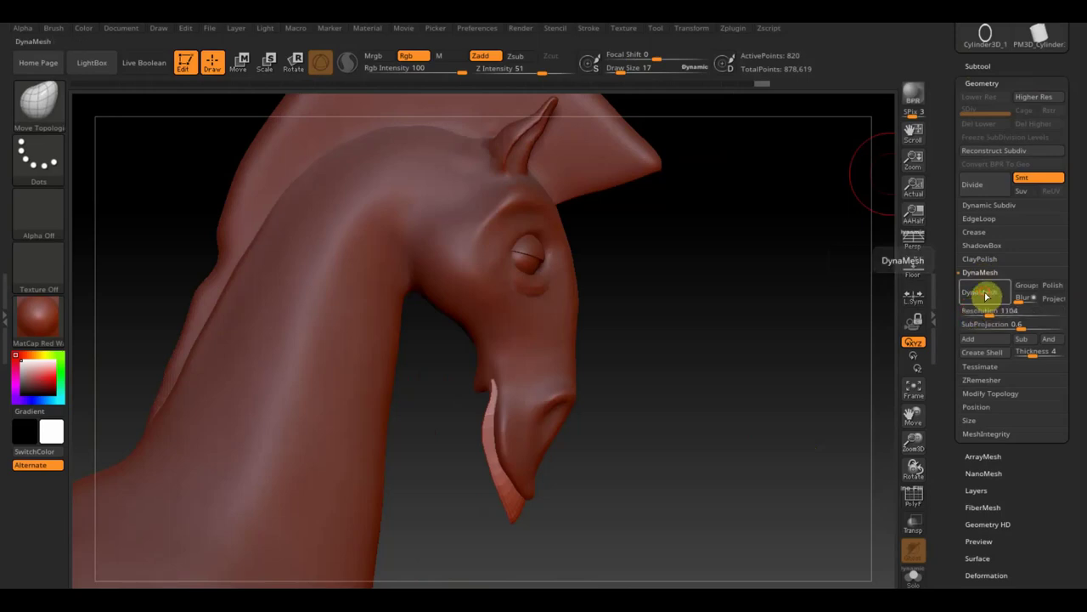
Undo a trial DynaMesh and delete the strip's lower subdivision levels.
{"action": "left_click", "coordinate": [984, 292]}
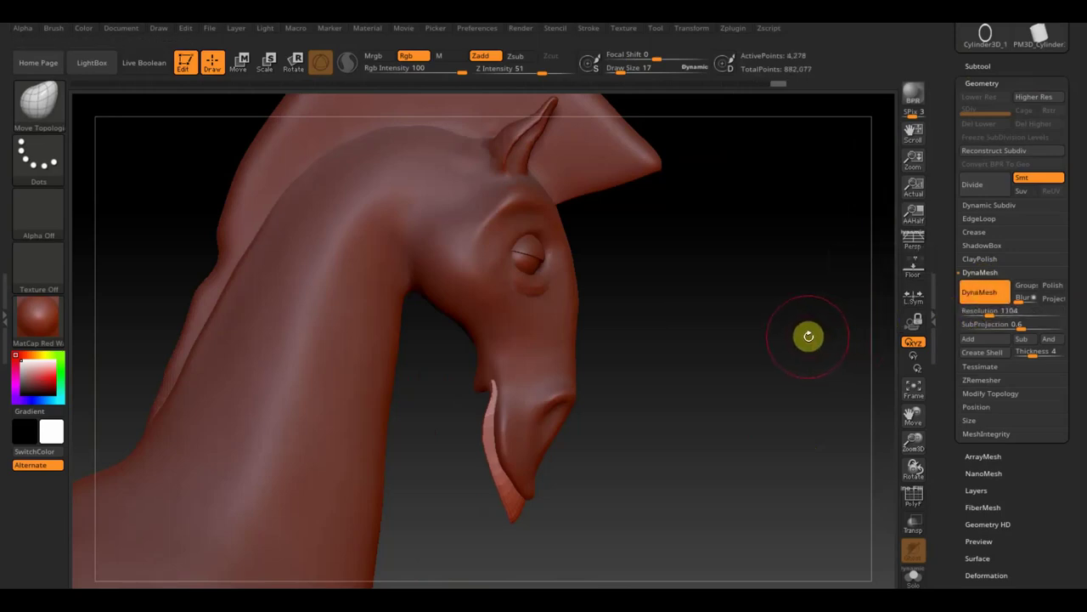
{"action": "key", "text": "ctrl+z"}
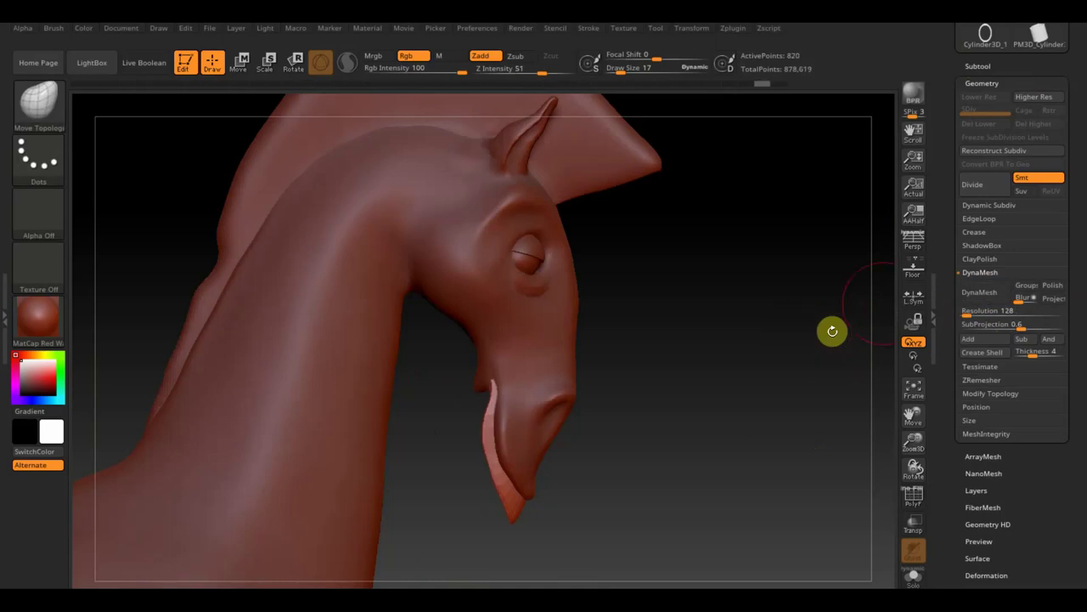
{"action": "key", "text": "ctrl"}
{"action": "key", "text": "ctrl+d"}
{"action": "key", "text": "ctrl+d"}
{"action": "key", "text": "ctrl+d"}
{"action": "key", "text": "ctrl+d"}
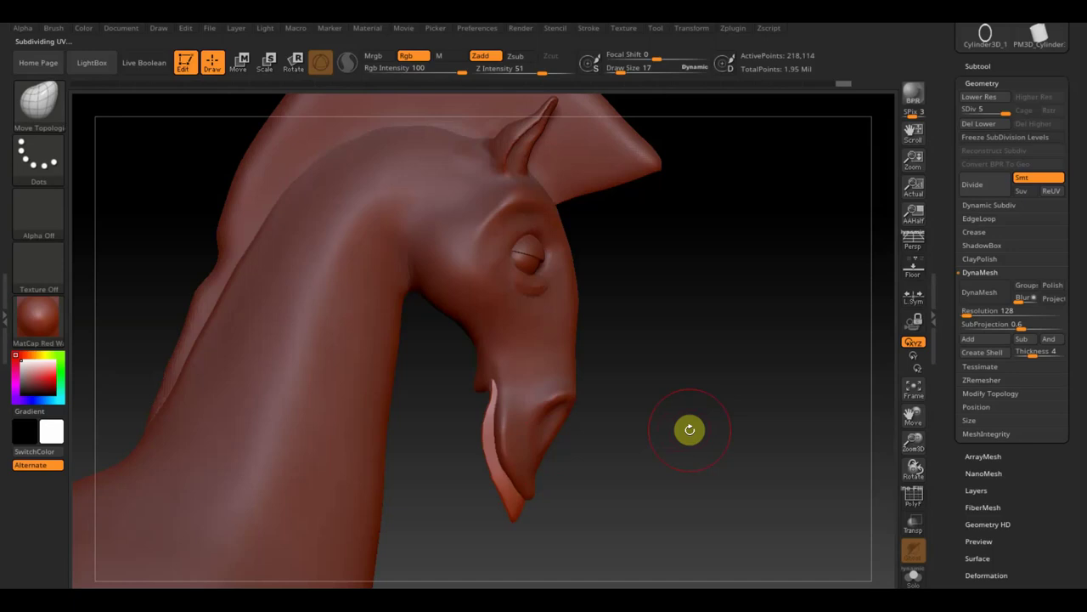
{"action": "left_click", "coordinate": [987, 124]}
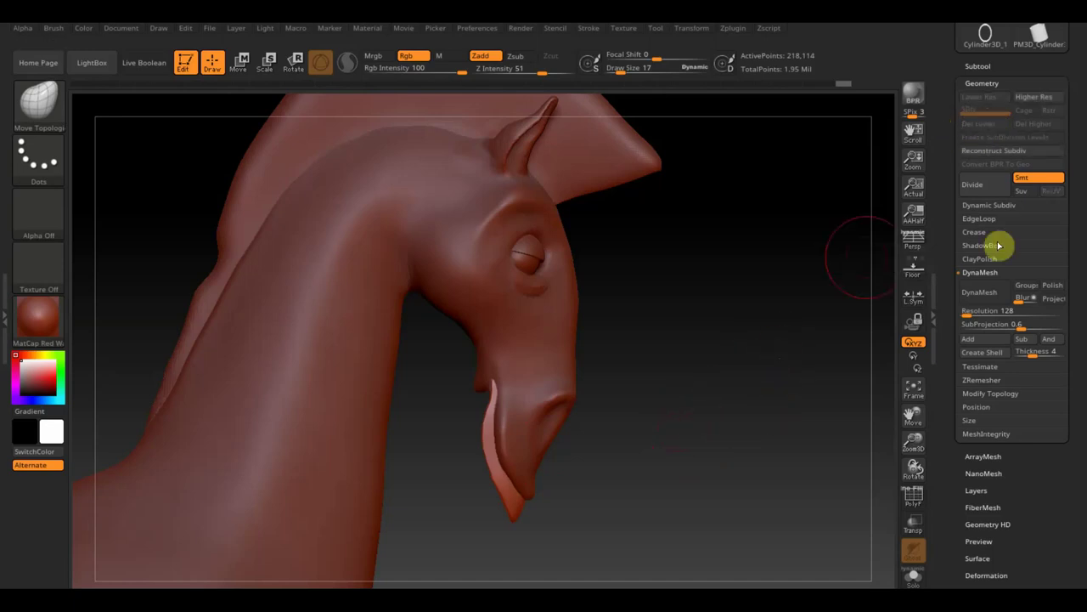
DynaMesh the strip at resolution 4008 (52,676 points) and show the pegasus reference again.
{"action": "left_click_drag", "start_coordinate": [967, 311], "coordinate": [1034, 320]}
{"action": "left_click", "coordinate": [982, 291]}
{"action": "key", "text": "ctrl+z"}
{"action": "left_click_drag", "start_coordinate": [968, 311], "coordinate": [1059, 324]}
{"action": "left_click", "coordinate": [981, 293]}
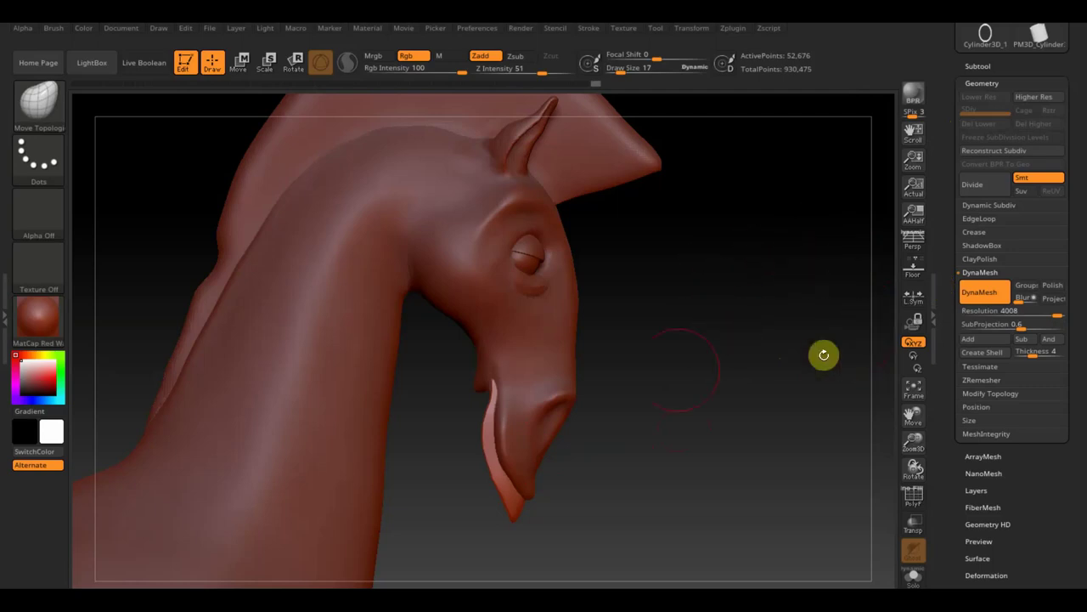
{"action": "mouse_move", "coordinate": [666, 356]}
{"action": "left_mouse_down"}
{"action": "mouse_move", "coordinate": [697, 371]}
{"action": "mouse_move", "coordinate": [665, 368]}
{"action": "left_mouse_up"}
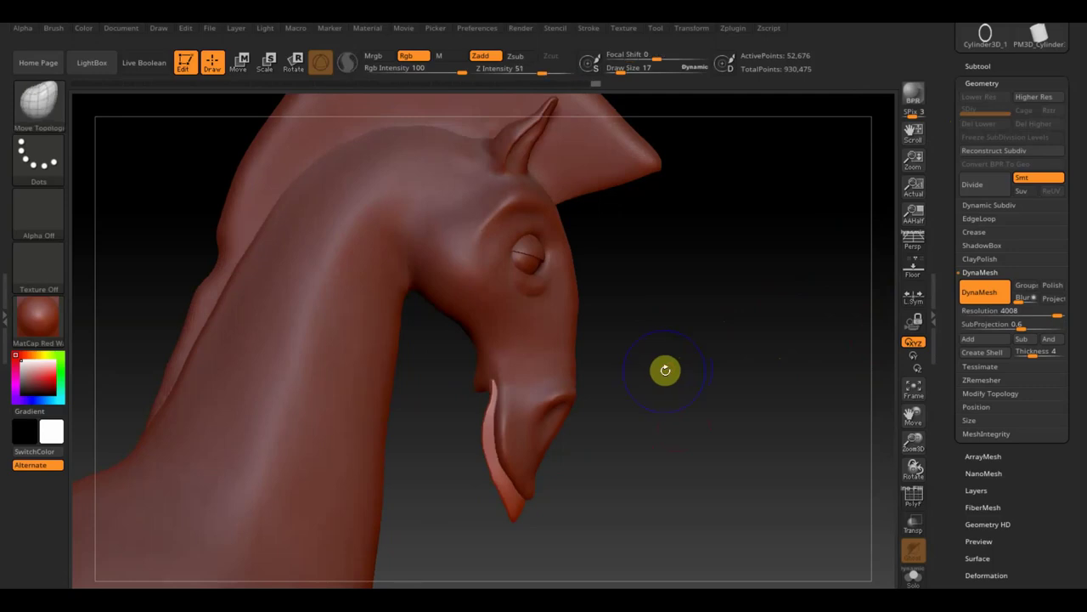
{"action": "key", "text": "shift+z"}
Rotate, rescale and shift the pegasus reference over the head with the Spotlight dial, then close the dial.
{"action": "key", "text": "z"}
{"action": "left_click_drag", "start_coordinate": [714, 343], "coordinate": [680, 396]}
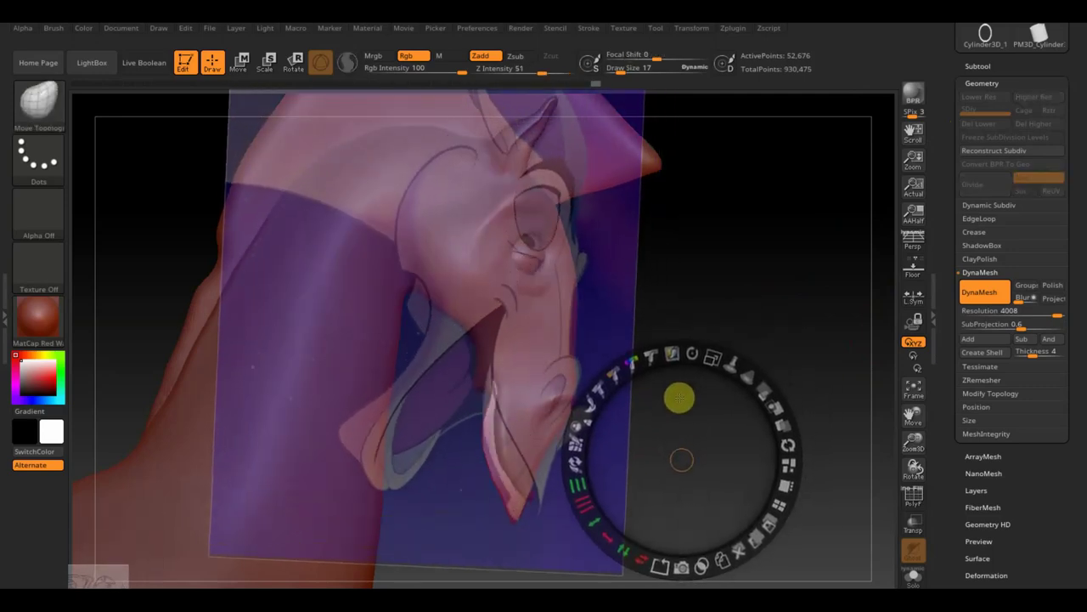
{"action": "mouse_move", "coordinate": [712, 357]}
{"action": "left_mouse_down"}
{"action": "mouse_move", "coordinate": [696, 359]}
{"action": "mouse_move", "coordinate": [721, 413]}
{"action": "mouse_move", "coordinate": [680, 407]}
{"action": "mouse_move", "coordinate": [701, 418]}
{"action": "left_mouse_up"}
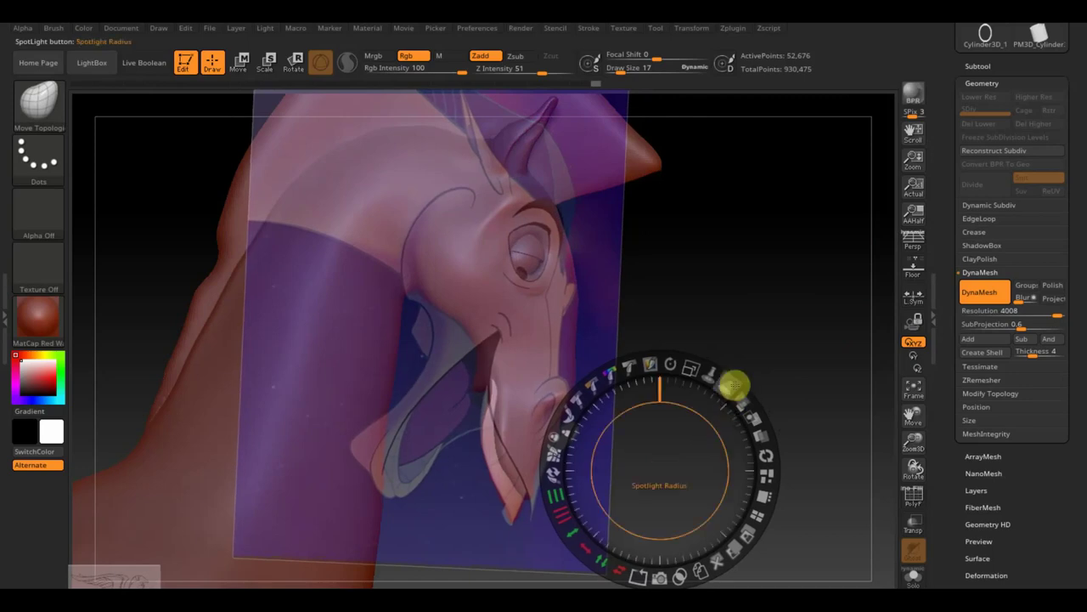
{"action": "left_click_drag", "start_coordinate": [700, 364], "coordinate": [691, 414]}
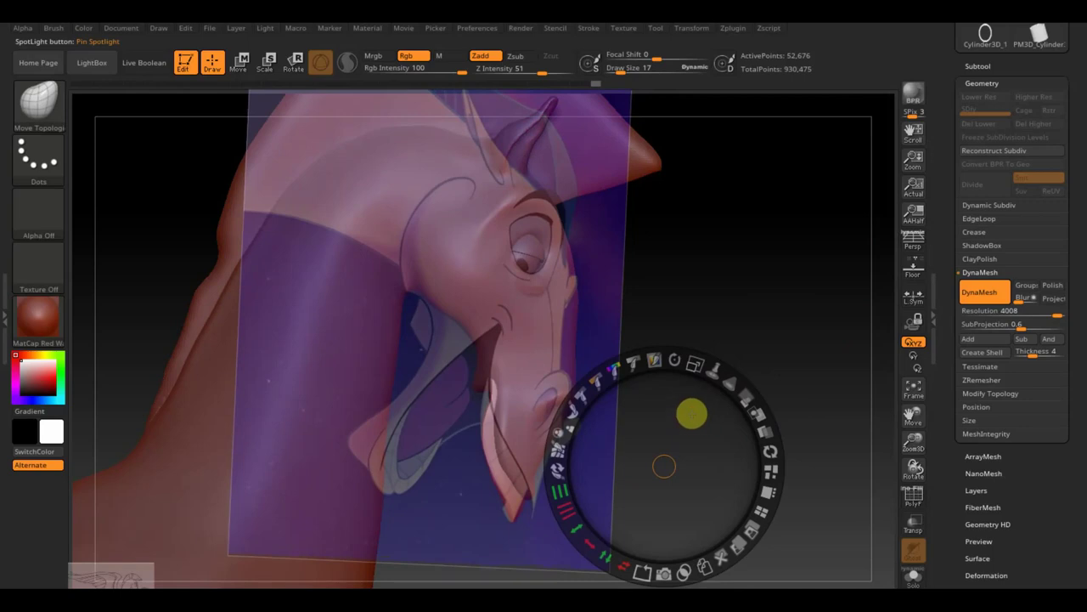
{"action": "left_click_drag", "start_coordinate": [692, 413], "coordinate": [693, 417]}
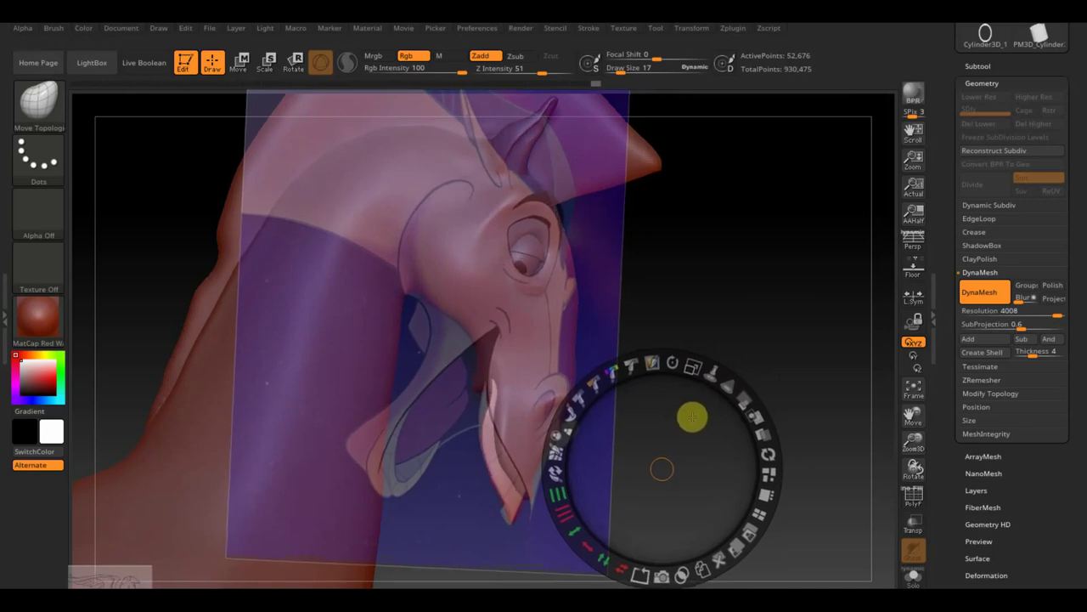
{"action": "key", "text": "z"}
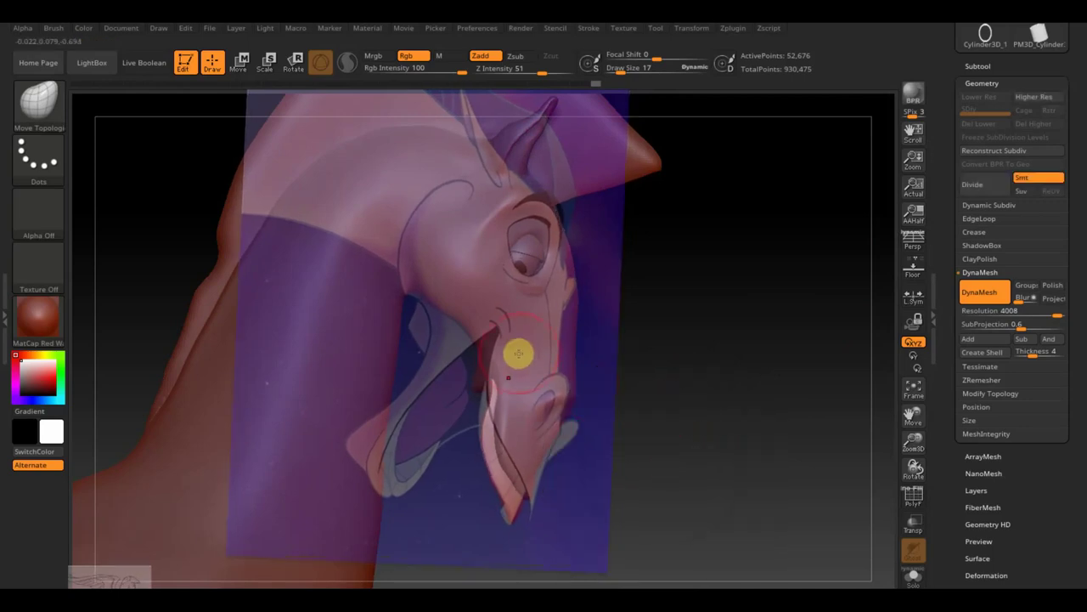
Choose the Standard brush with Zadd turned off so it paints colour only.
{"action": "left_click", "coordinate": [60, 103]}
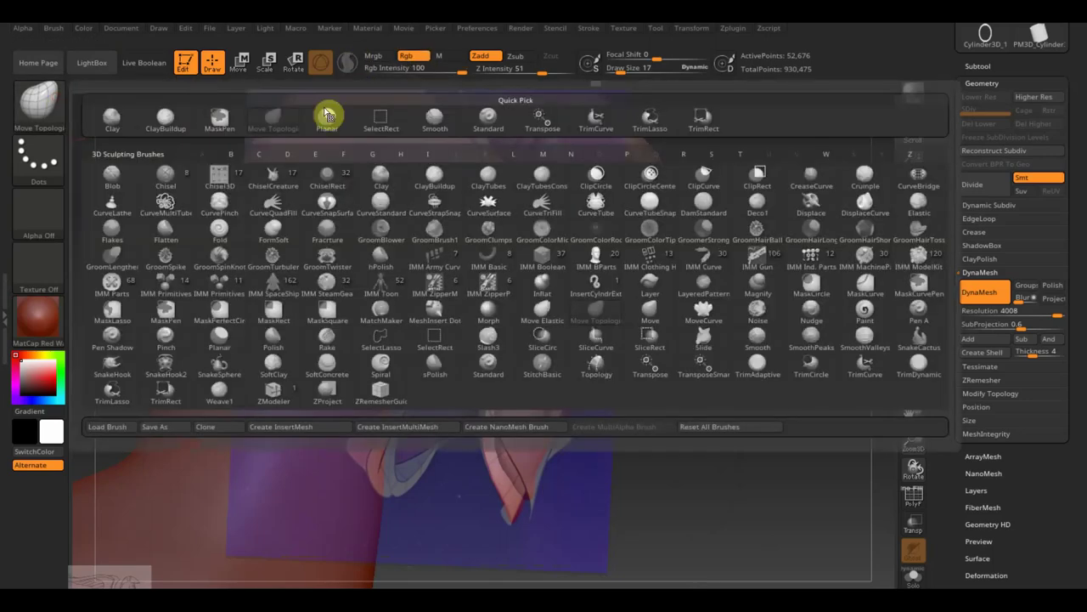
{"action": "left_click", "coordinate": [465, 126]}
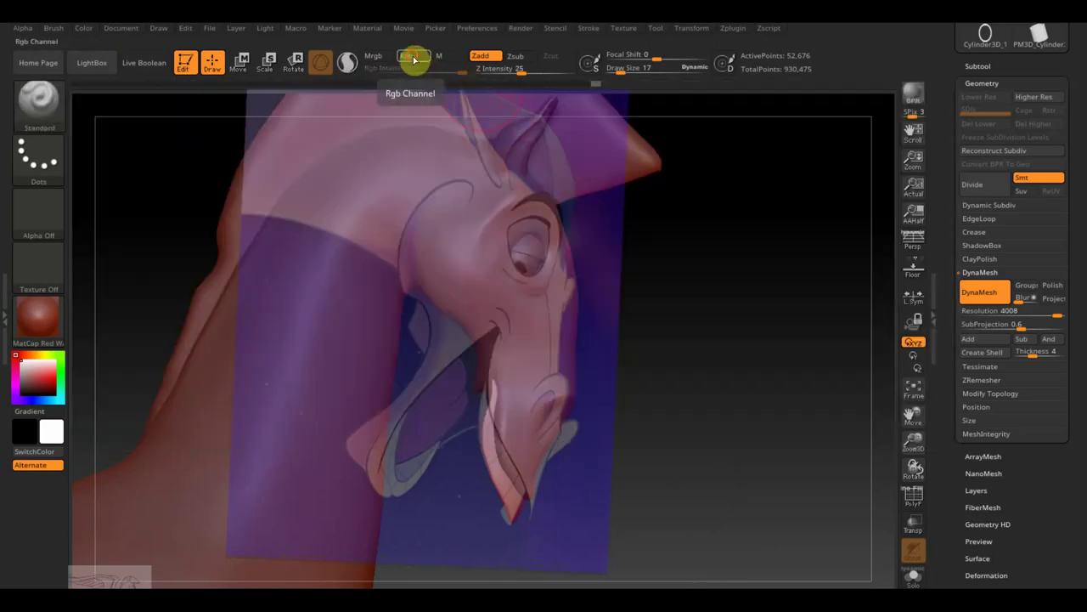
{"action": "left_click", "coordinate": [493, 60]}
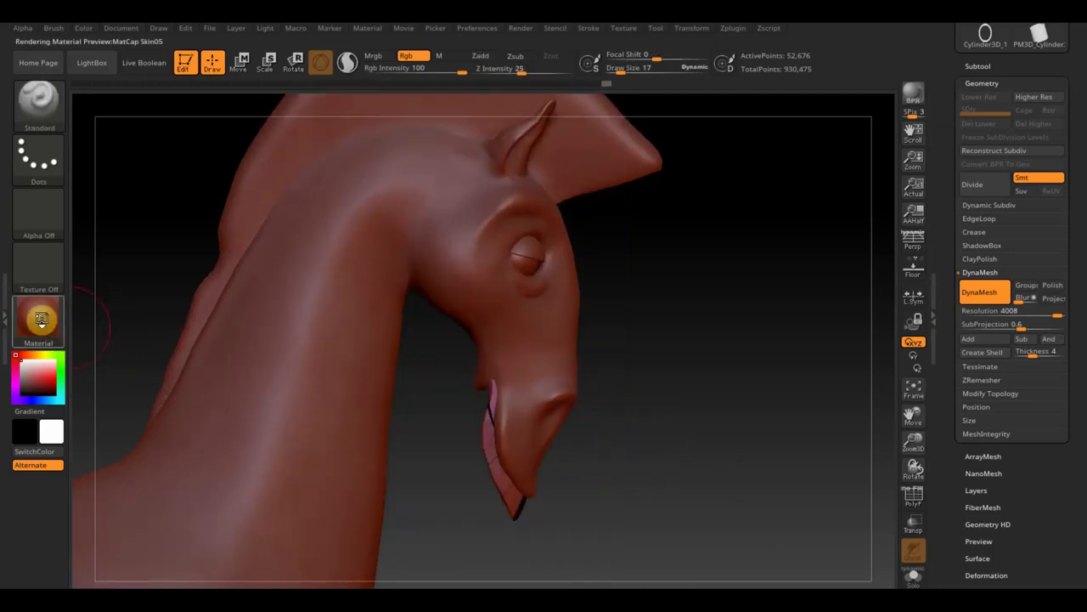
Apply a white MatCap material to the model and expand the Subtool list.
{"action": "left_click", "coordinate": [48, 319]}
{"action": "left_click", "coordinate": [170, 396]}
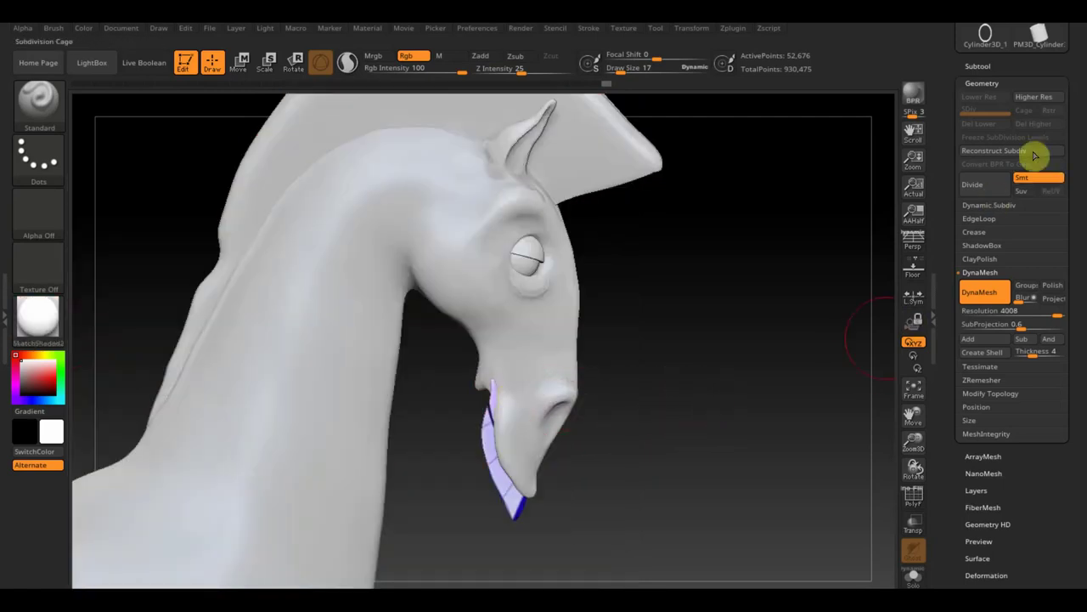
{"action": "left_click", "coordinate": [979, 66]}
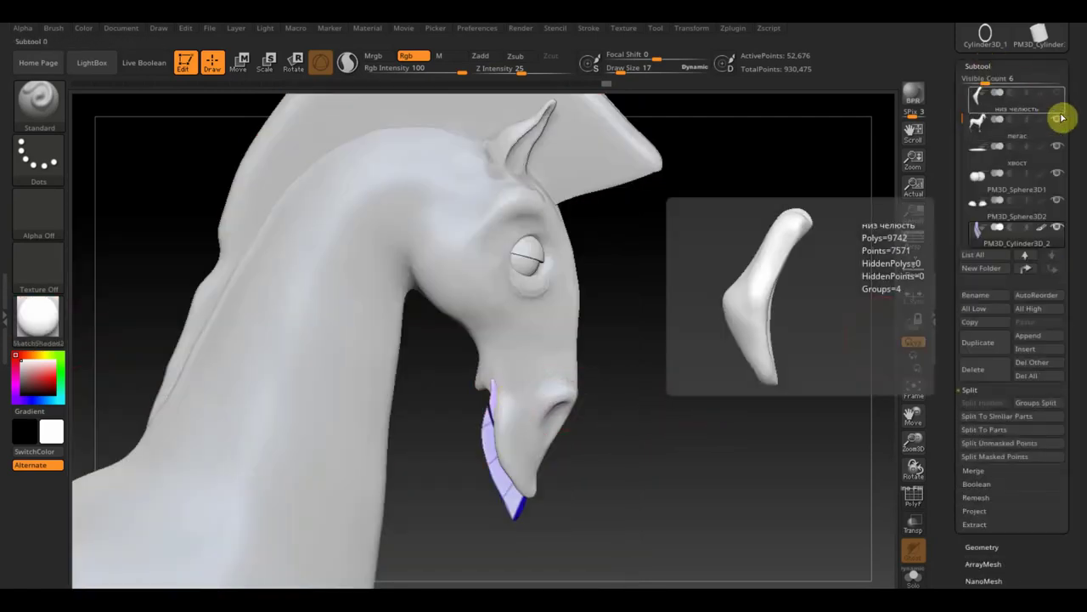
Solo the PM3D_Cylinder3D_2 teeth strip and paint its pinkish tip in sampled lavender.
{"action": "mouse_move", "coordinate": [1018, 230]}
{"action": "left_click", "coordinate": [1057, 228], "text": "shift"}
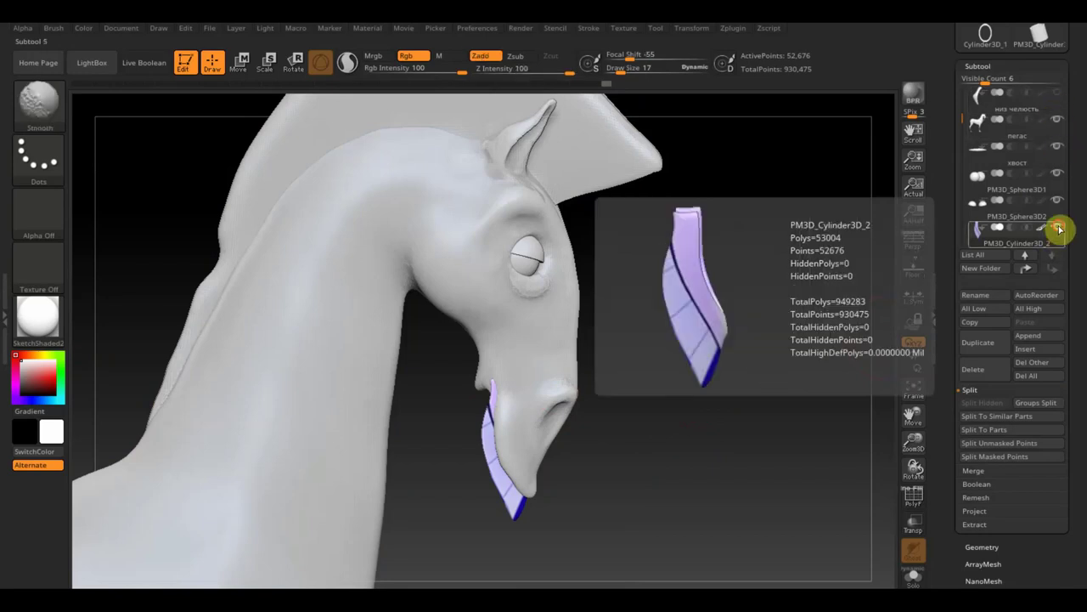
{"action": "left_click_drag", "start_coordinate": [648, 343], "coordinate": [656, 347]}
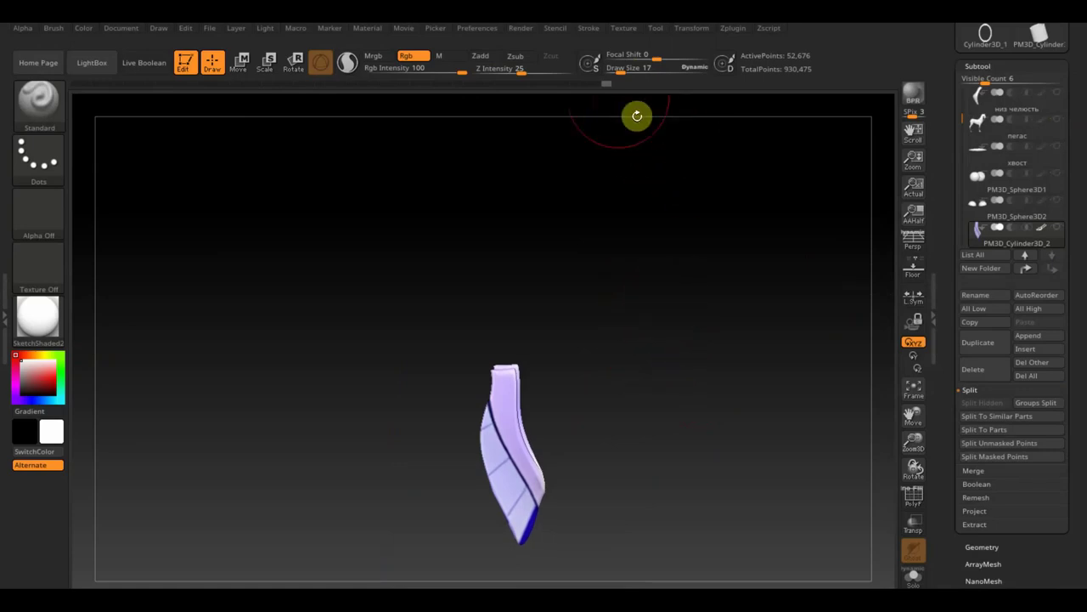
{"action": "left_click_drag", "start_coordinate": [619, 70], "coordinate": [613, 71]}
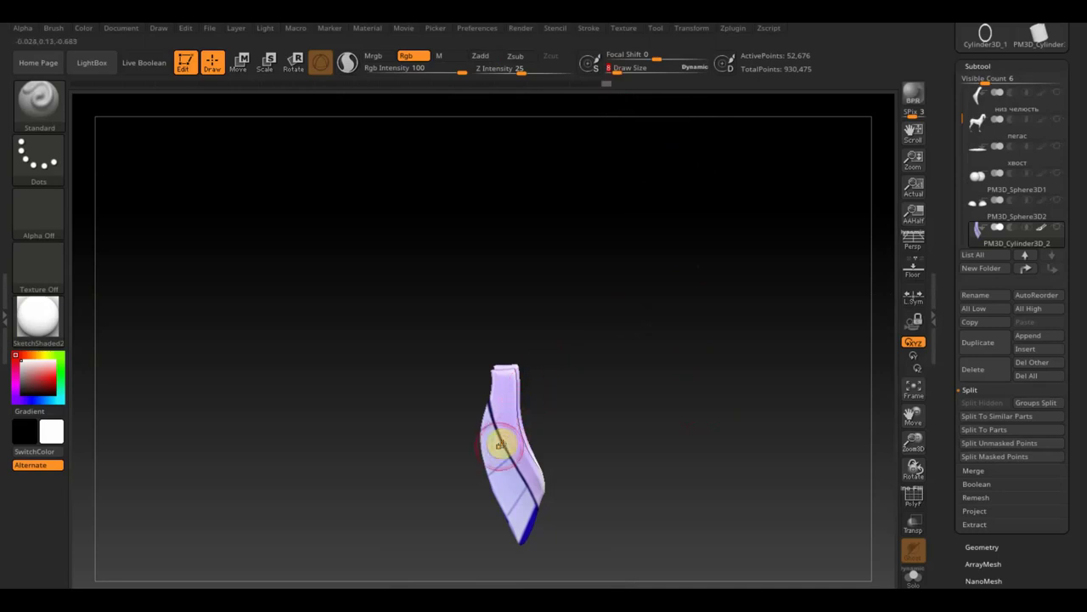
{"action": "key", "text": "c"}
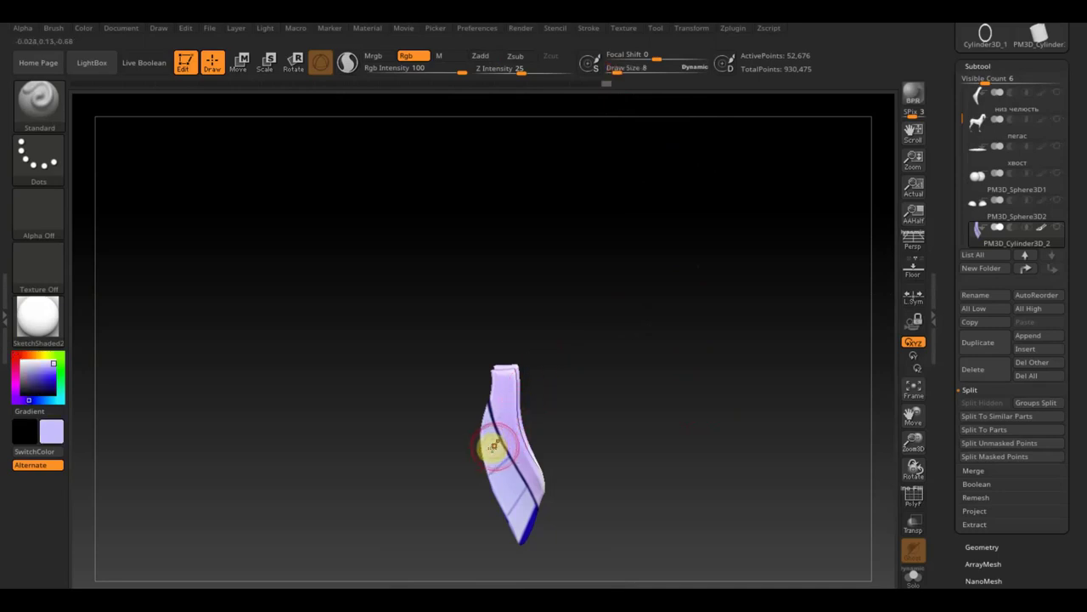
{"action": "left_click", "coordinate": [503, 374]}
{"action": "mouse_move", "coordinate": [501, 372]}
{"action": "left_mouse_down"}
{"action": "mouse_move", "coordinate": [499, 410]}
{"action": "mouse_move", "coordinate": [518, 418]}
{"action": "mouse_move", "coordinate": [536, 466]}
{"action": "mouse_move", "coordinate": [518, 538]}
{"action": "mouse_move", "coordinate": [527, 527]}
{"action": "mouse_move", "coordinate": [513, 496]}
{"action": "mouse_move", "coordinate": [534, 515]}
{"action": "mouse_move", "coordinate": [507, 539]}
{"action": "mouse_move", "coordinate": [545, 482]}
{"action": "left_mouse_up"}
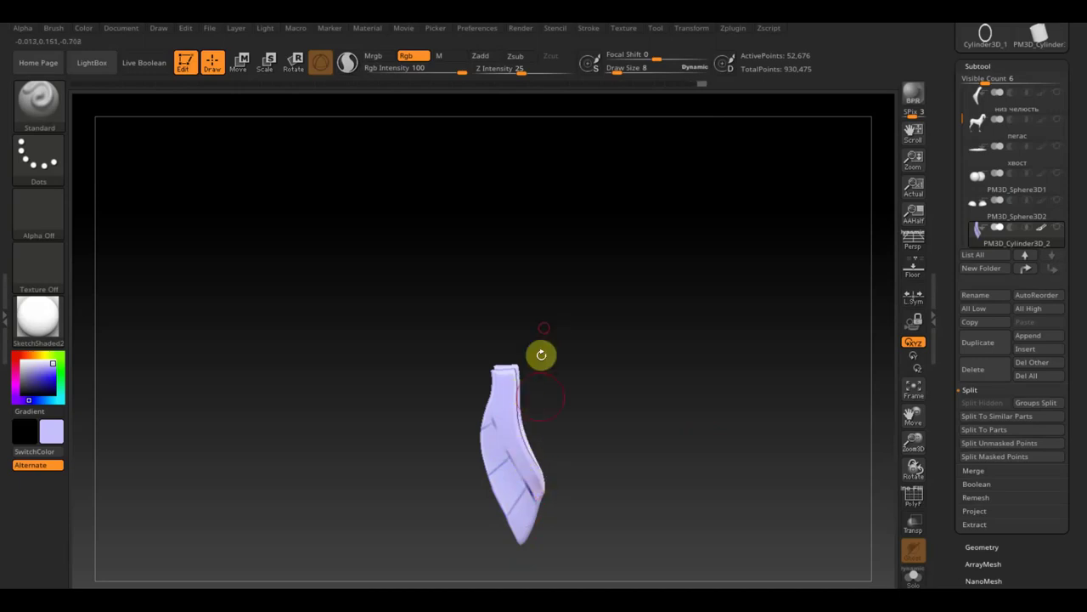
Set Draw Size to 1, paint dark purple segment lines, and undo two stray strokes.
{"action": "mouse_move", "coordinate": [602, 440]}
{"action": "left_mouse_down"}
{"action": "mouse_move", "coordinate": [558, 448]}
{"action": "mouse_move", "coordinate": [554, 463]}
{"action": "left_mouse_up"}
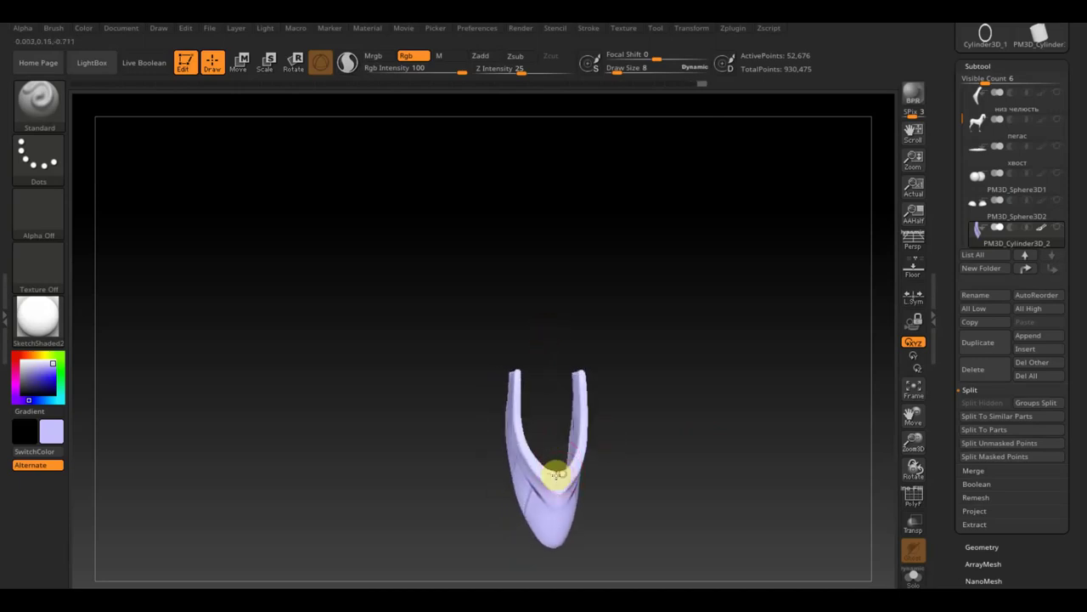
{"action": "mouse_move", "coordinate": [637, 366]}
{"action": "left_mouse_down"}
{"action": "mouse_move", "coordinate": [702, 359]}
{"action": "mouse_move", "coordinate": [691, 360]}
{"action": "mouse_move", "coordinate": [721, 415]}
{"action": "mouse_move", "coordinate": [660, 337]}
{"action": "mouse_move", "coordinate": [595, 310]}
{"action": "mouse_move", "coordinate": [629, 315]}
{"action": "left_mouse_up"}
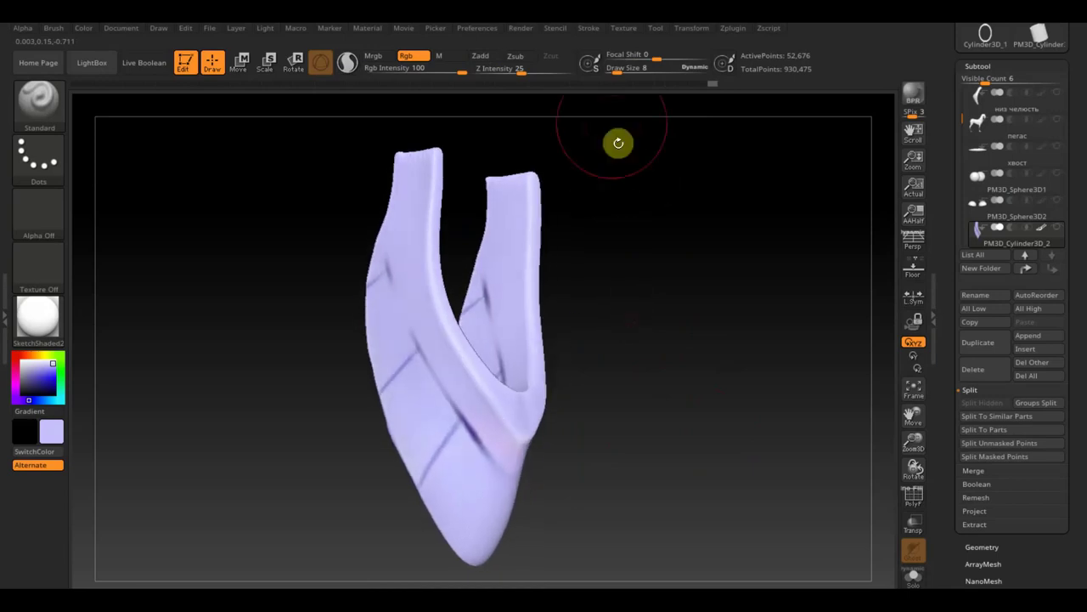
{"action": "left_click_drag", "start_coordinate": [615, 73], "coordinate": [606, 72]}
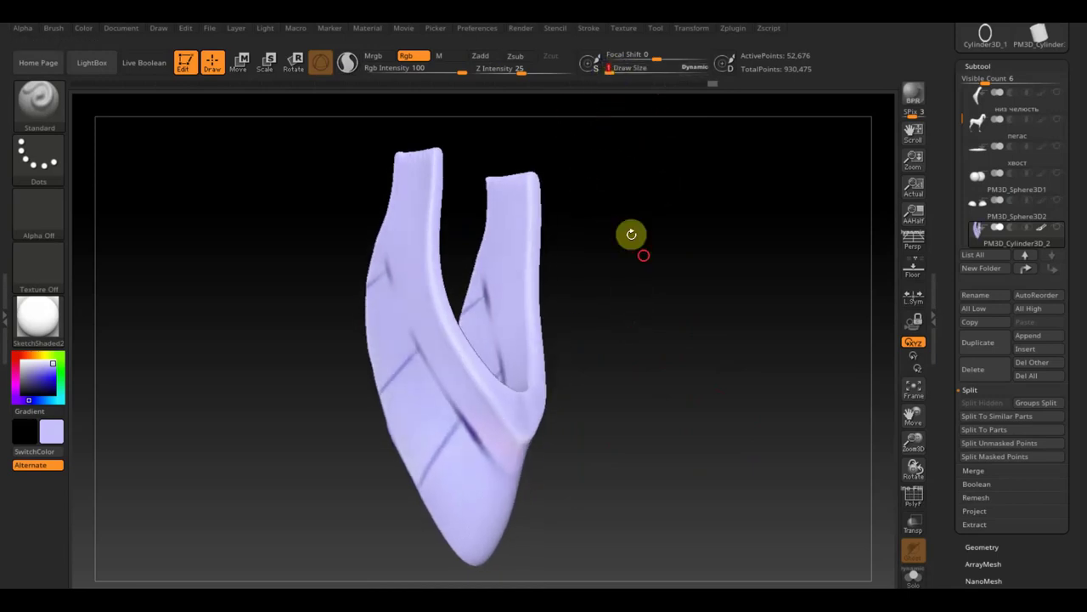
{"action": "left_click_drag", "start_coordinate": [631, 233], "coordinate": [660, 246]}
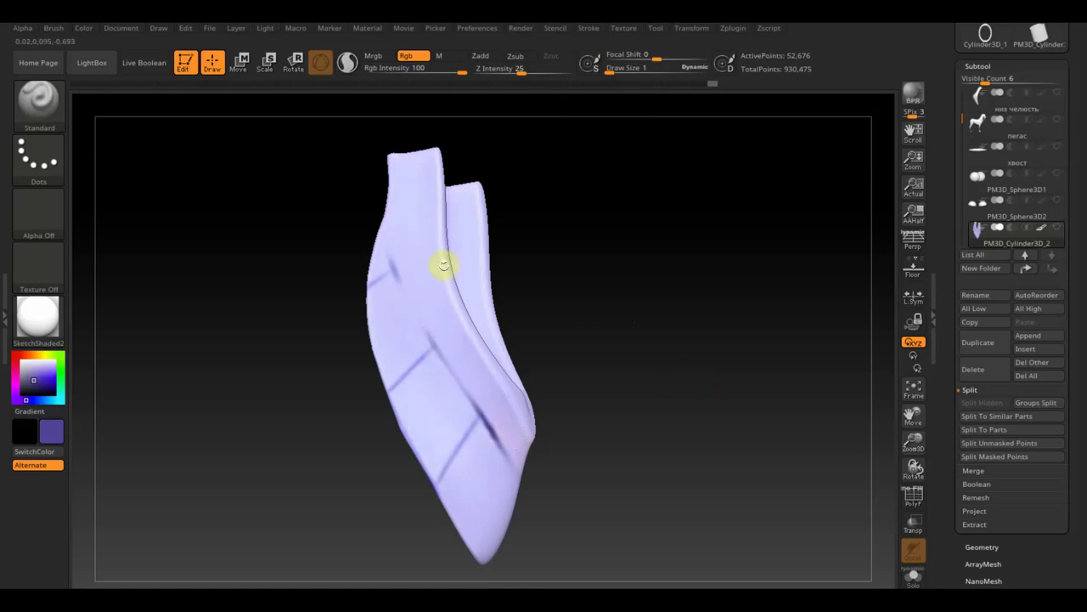
{"action": "left_click_drag", "start_coordinate": [606, 68], "coordinate": [611, 71]}
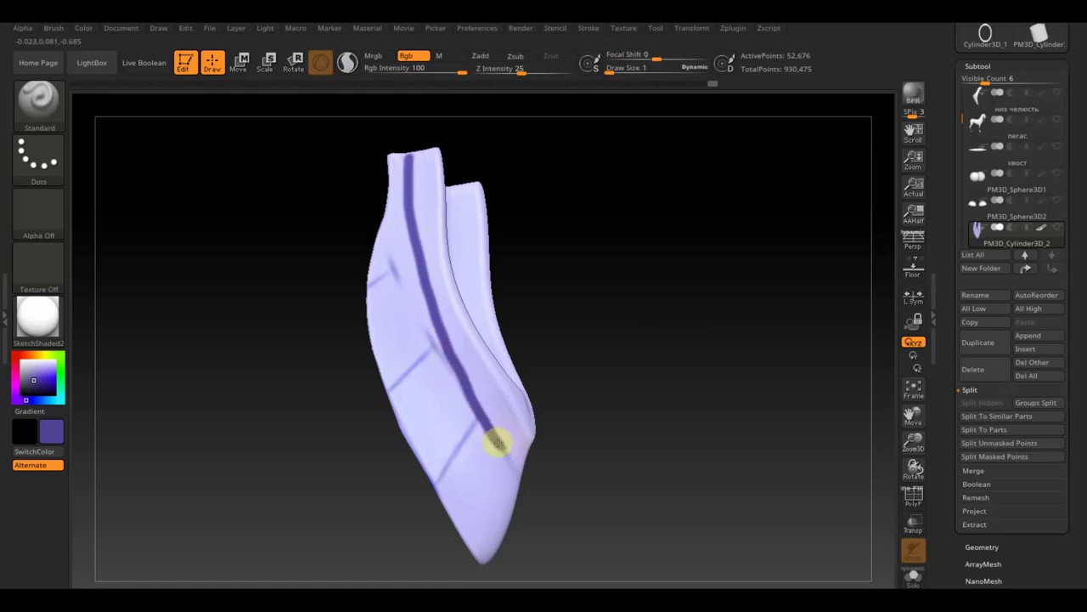
{"action": "mouse_move", "coordinate": [556, 408]}
{"action": "left_mouse_down"}
{"action": "mouse_move", "coordinate": [530, 427]}
{"action": "mouse_move", "coordinate": [600, 423]}
{"action": "mouse_move", "coordinate": [594, 416]}
{"action": "left_mouse_up"}
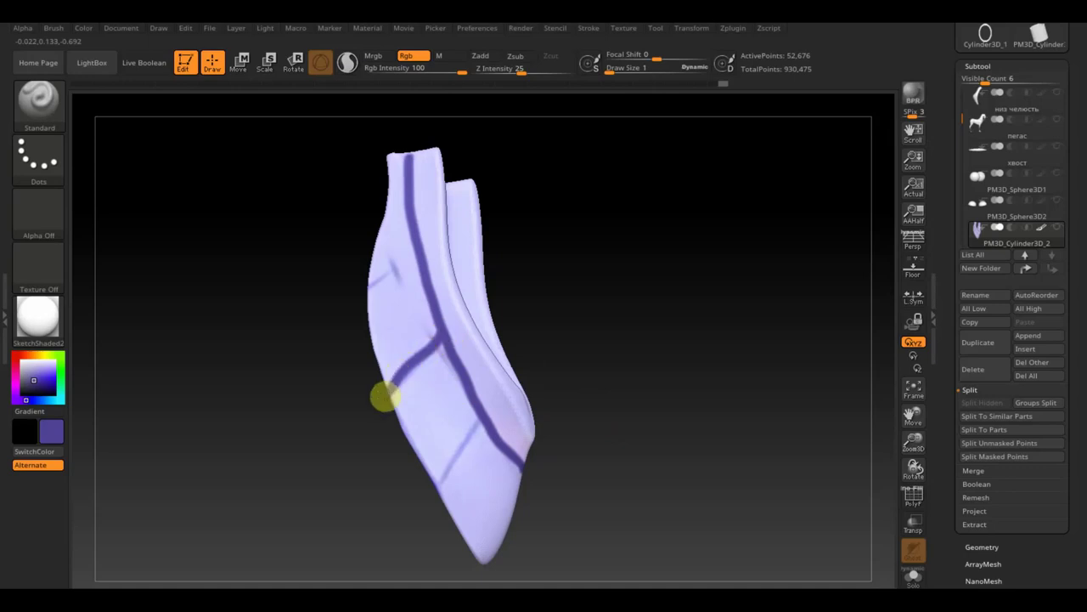
{"action": "key", "text": "ctrl+z"}
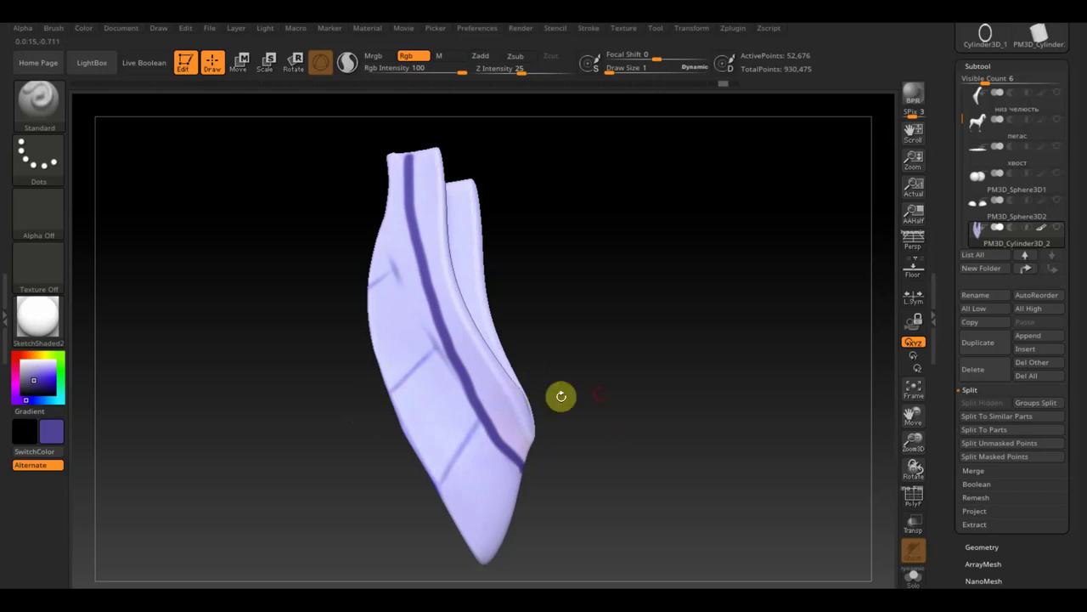
{"action": "key", "text": "ctrl+z"}
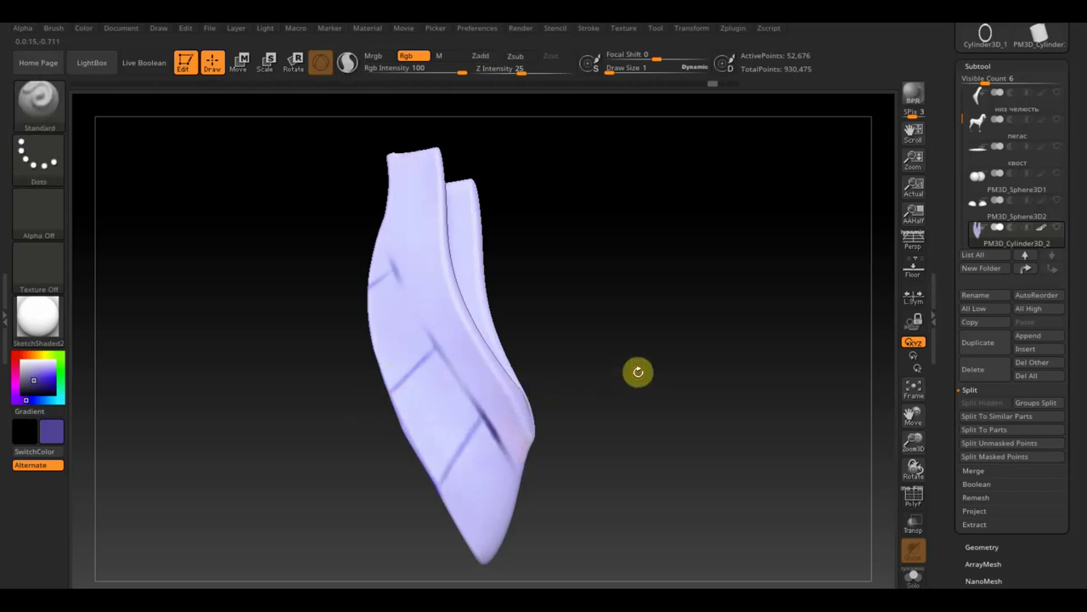
Switch MaskPen to the Circle stroke and clear a trial elliptical mask.
{"action": "key", "text": "ctrl"}
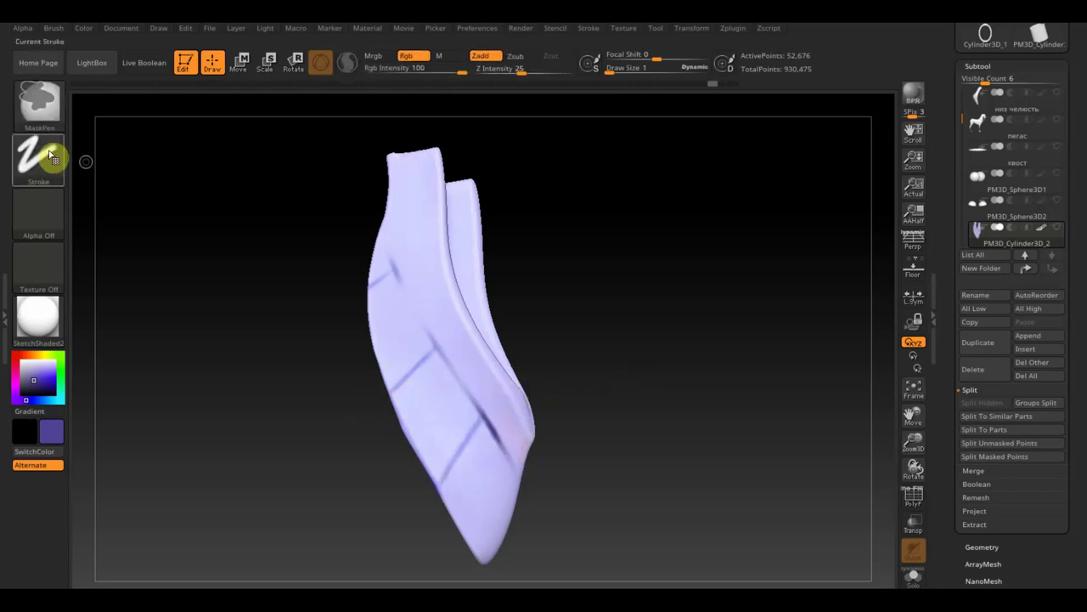
{"action": "left_click", "coordinate": [62, 149]}
{"action": "left_click", "coordinate": [123, 186]}
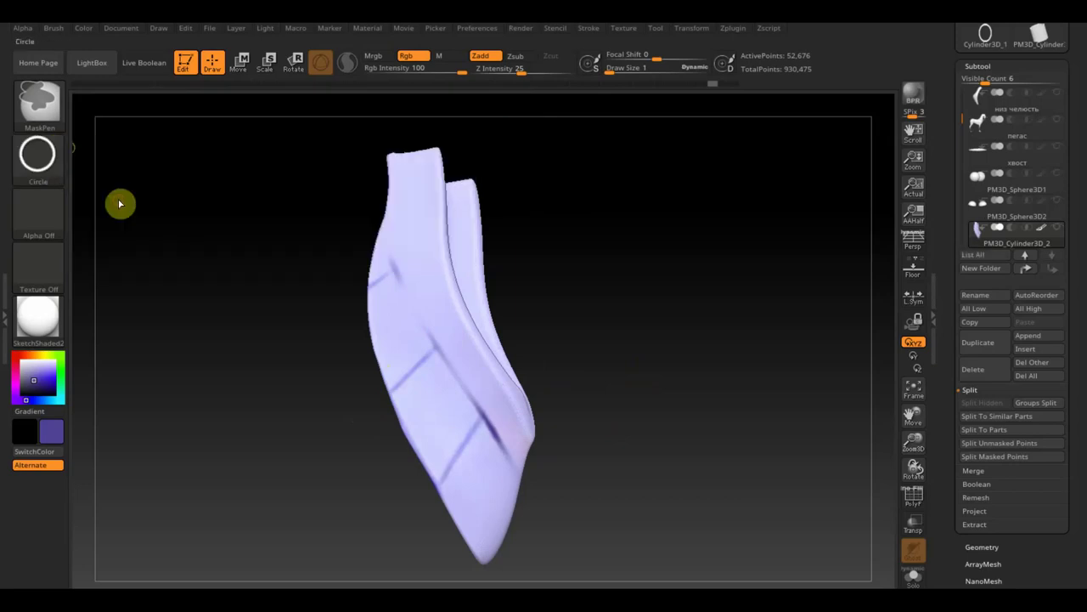
{"action": "mouse_move", "coordinate": [676, 459]}
{"action": "left_mouse_down", "text": "ctrl"}
{"action": "mouse_move", "coordinate": [441, 138]}
{"action": "mouse_move", "coordinate": [419, 7]}
{"action": "mouse_move", "coordinate": [438, 71]}
{"action": "mouse_move", "coordinate": [443, 57]}
{"action": "left_mouse_up", "text": "ctrl"}
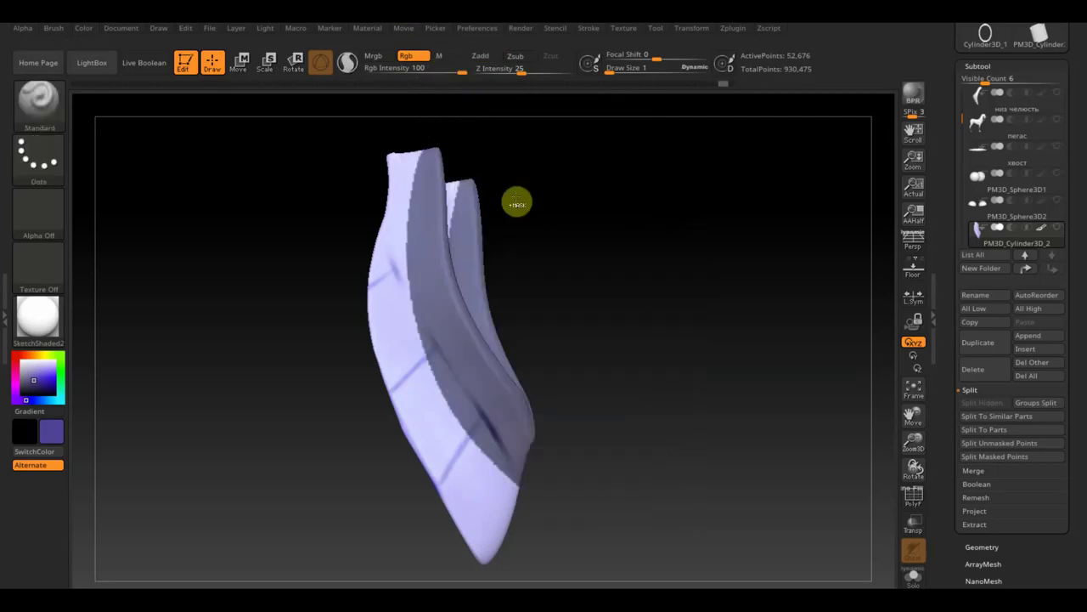
{"action": "key", "text": "ctrl+z"}
Hide the rear strip and show the dark blue низ челюсть lower jaw.
{"action": "left_click", "coordinate": [646, 313], "text": "ctrl+shift"}
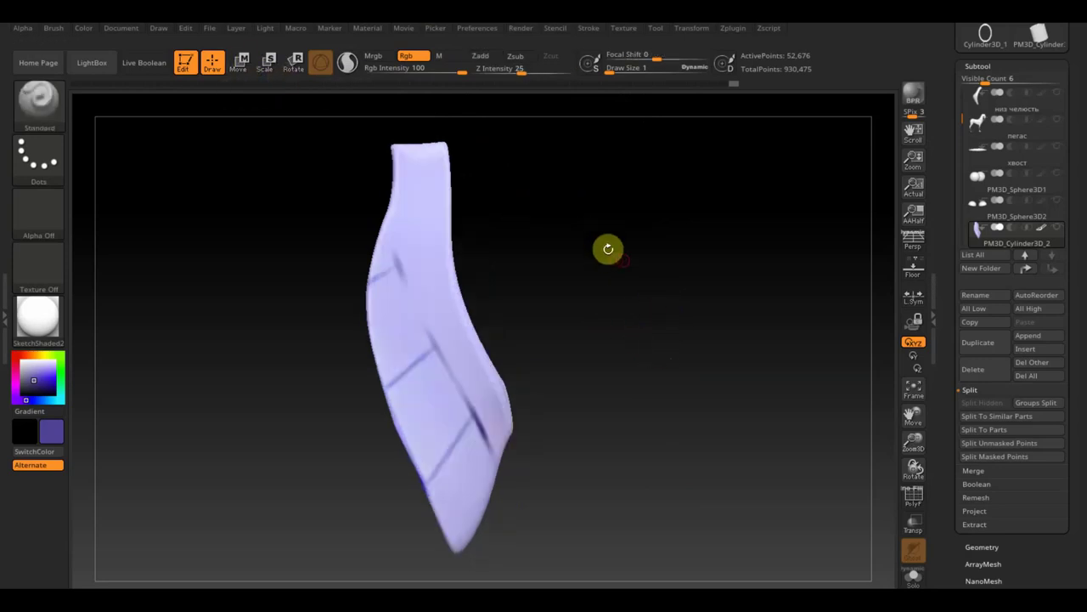
{"action": "mouse_move", "coordinate": [655, 258]}
{"action": "left_mouse_down"}
{"action": "mouse_move", "coordinate": [706, 296]}
{"action": "mouse_move", "coordinate": [704, 282]}
{"action": "left_mouse_up"}
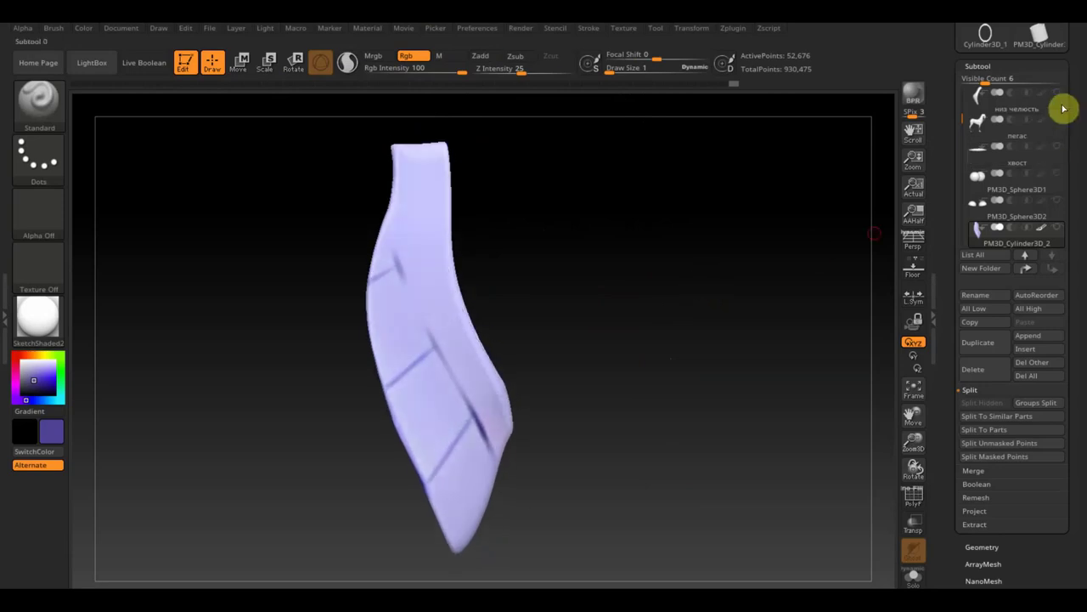
{"action": "left_click", "coordinate": [1058, 95]}
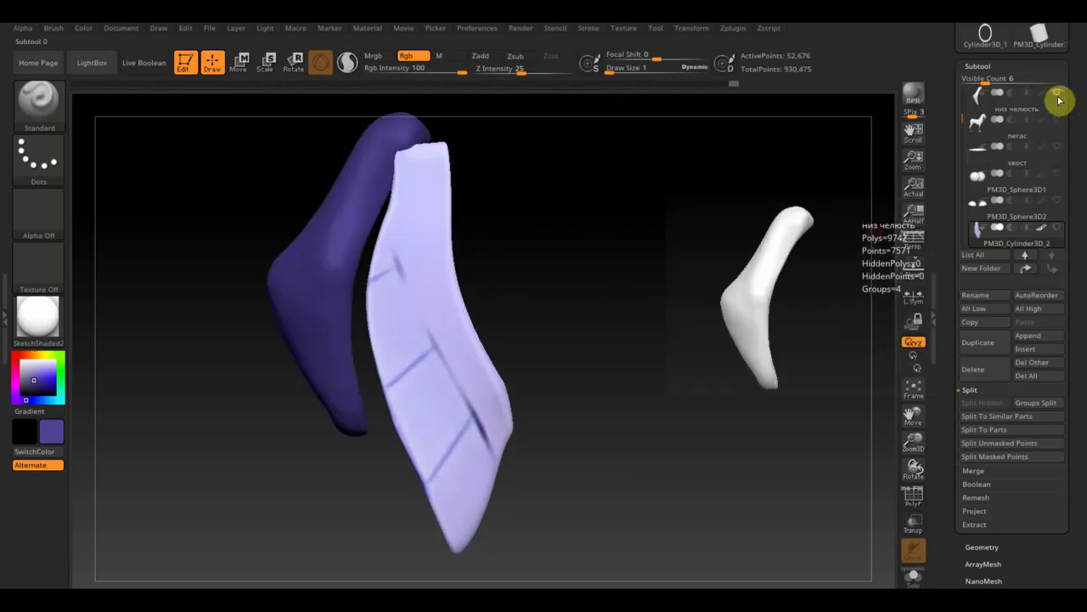
{"action": "key", "text": "shift"}
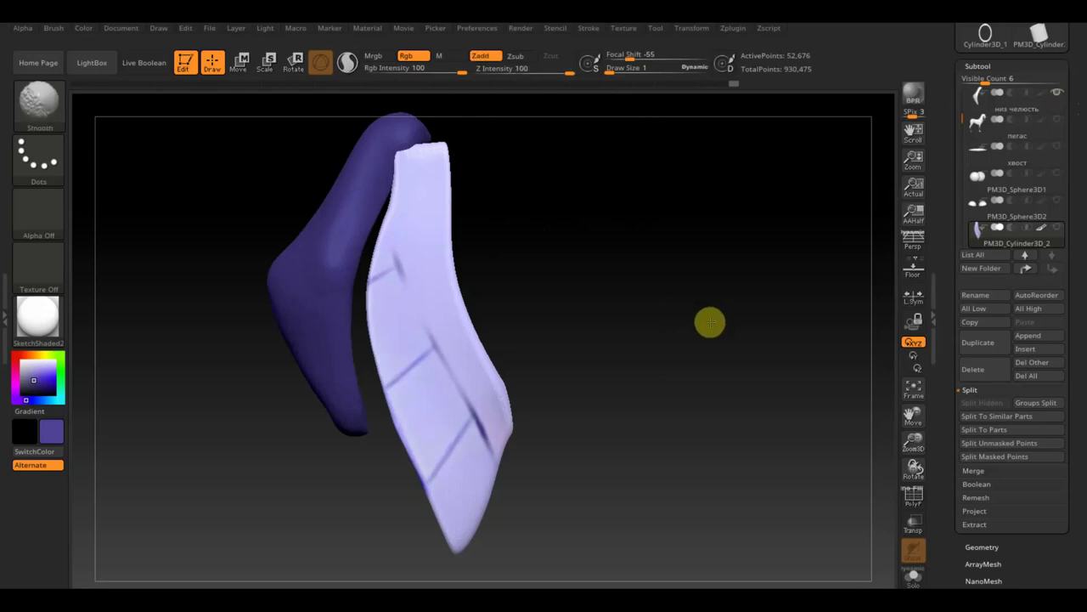
{"action": "left_click_drag", "start_coordinate": [712, 331], "coordinate": [727, 349]}
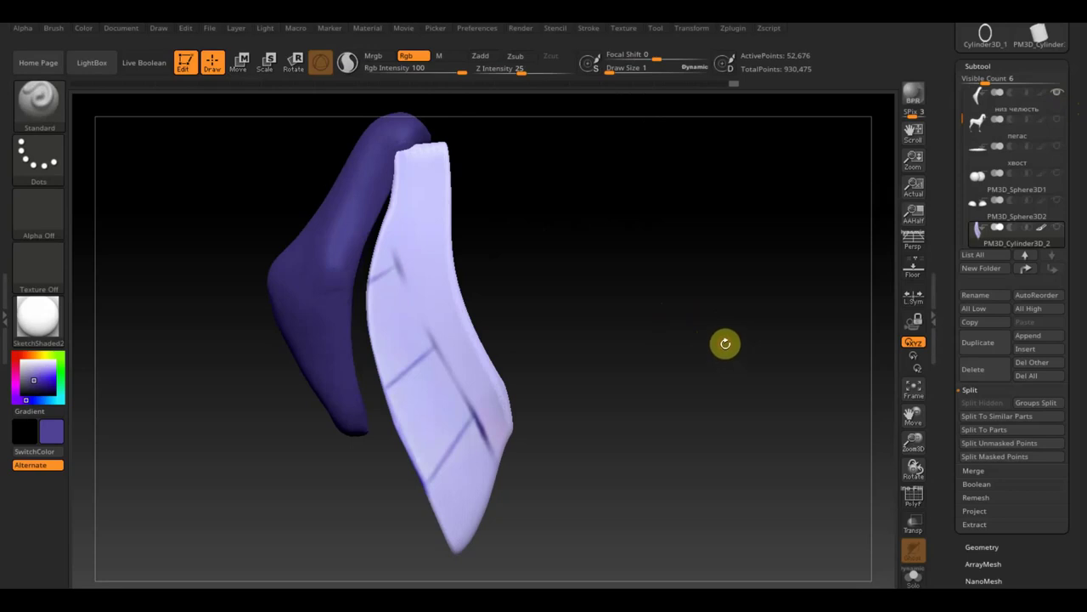
Mask circular areas and a tall band along the strip's upper edge.
{"action": "key", "text": "ctrl"}
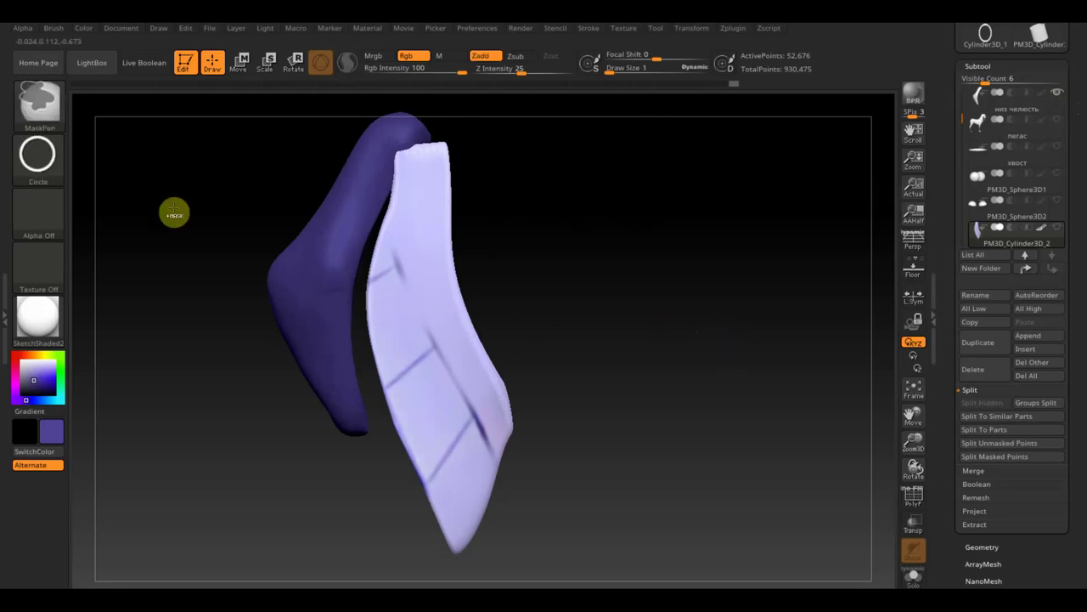
{"action": "mouse_move", "coordinate": [706, 417]}
{"action": "left_mouse_down", "text": "ctrl"}
{"action": "mouse_move", "coordinate": [411, 77]}
{"action": "mouse_move", "coordinate": [407, 41]}
{"action": "left_mouse_up", "text": "ctrl"}
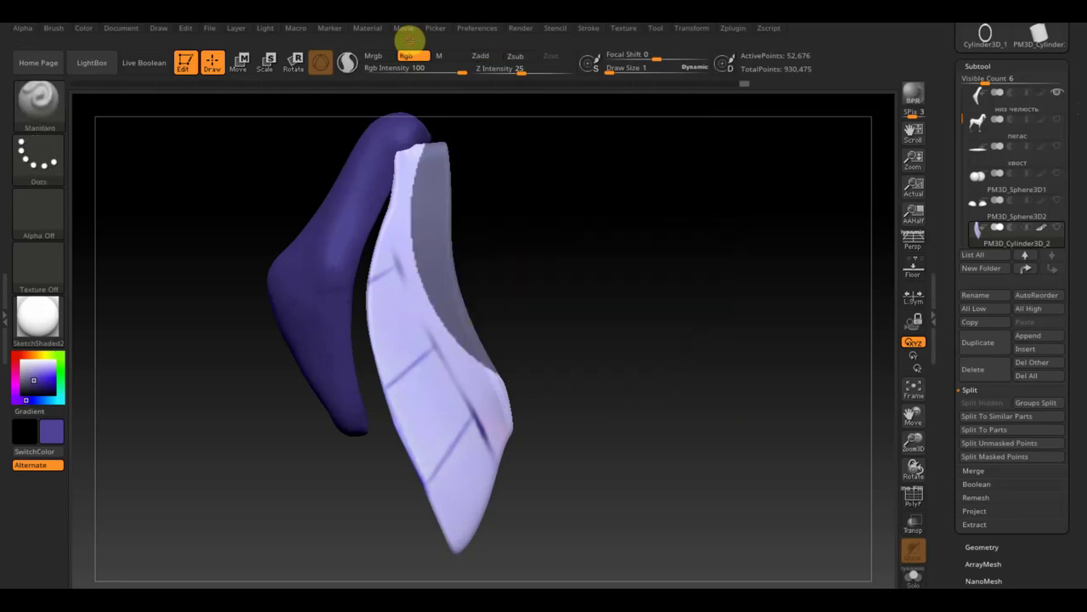
{"action": "mouse_move", "coordinate": [693, 408]}
{"action": "left_mouse_down", "text": "ctrl"}
{"action": "mouse_move", "coordinate": [466, 182]}
{"action": "mouse_move", "coordinate": [413, 29]}
{"action": "mouse_move", "coordinate": [431, 49]}
{"action": "left_mouse_up", "text": "ctrl"}
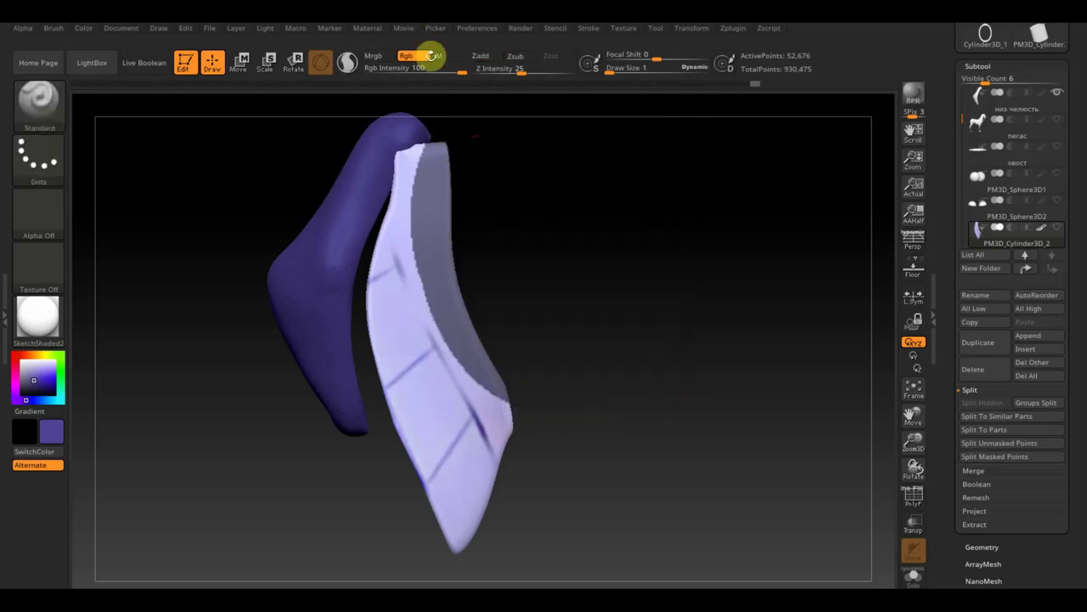
{"action": "mouse_move", "coordinate": [677, 459]}
{"action": "left_mouse_down", "text": "ctrl"}
{"action": "mouse_move", "coordinate": [555, 384]}
{"action": "mouse_move", "coordinate": [465, 249]}
{"action": "mouse_move", "coordinate": [446, 136]}
{"action": "left_mouse_up", "text": "ctrl"}
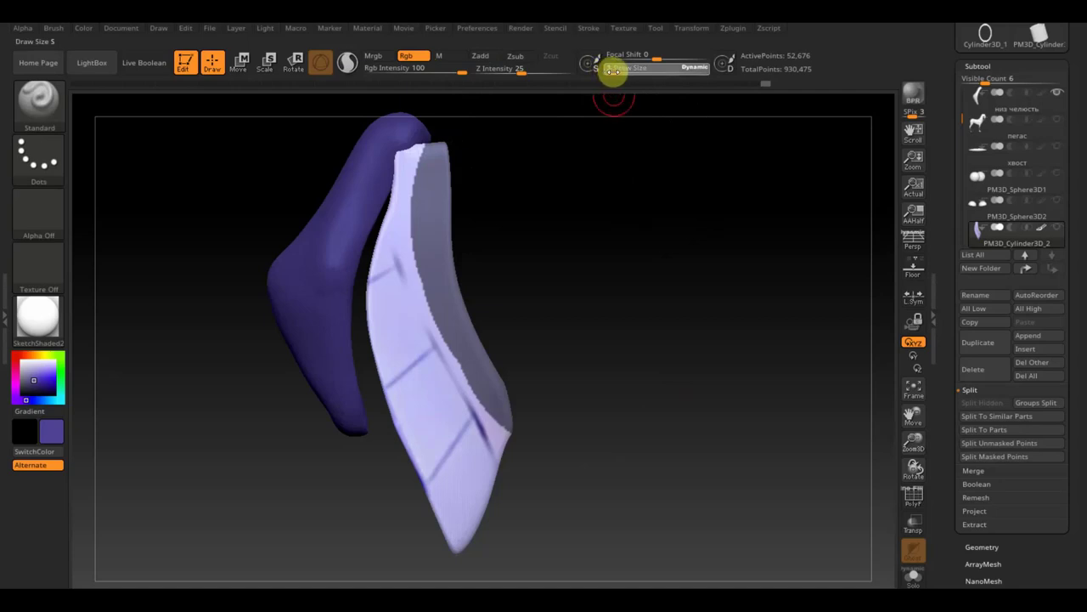
{"action": "key", "text": "ctrl"}
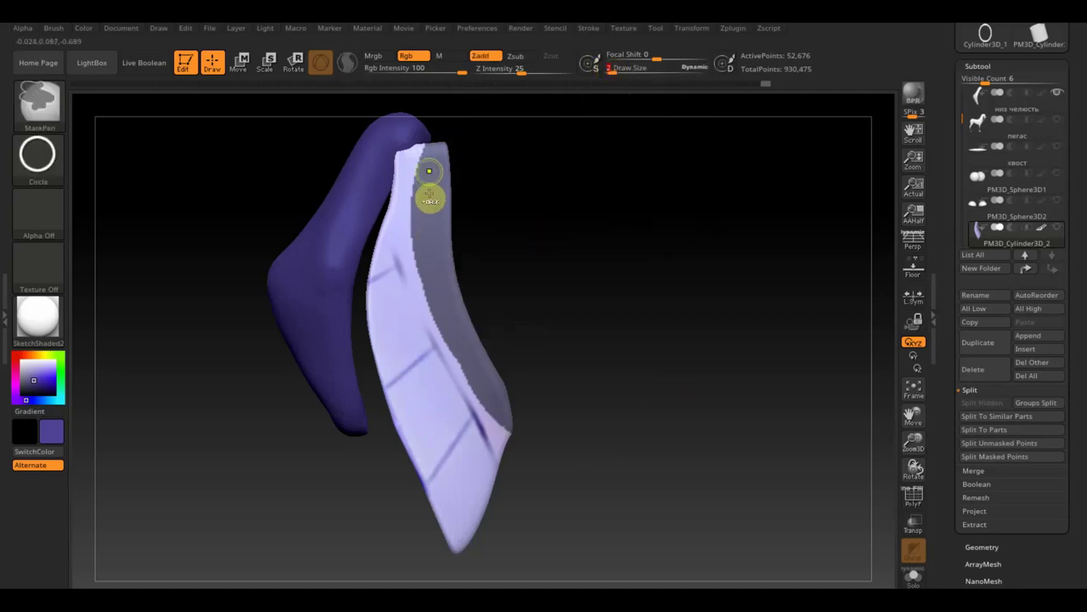
{"action": "left_click", "coordinate": [38, 155]}
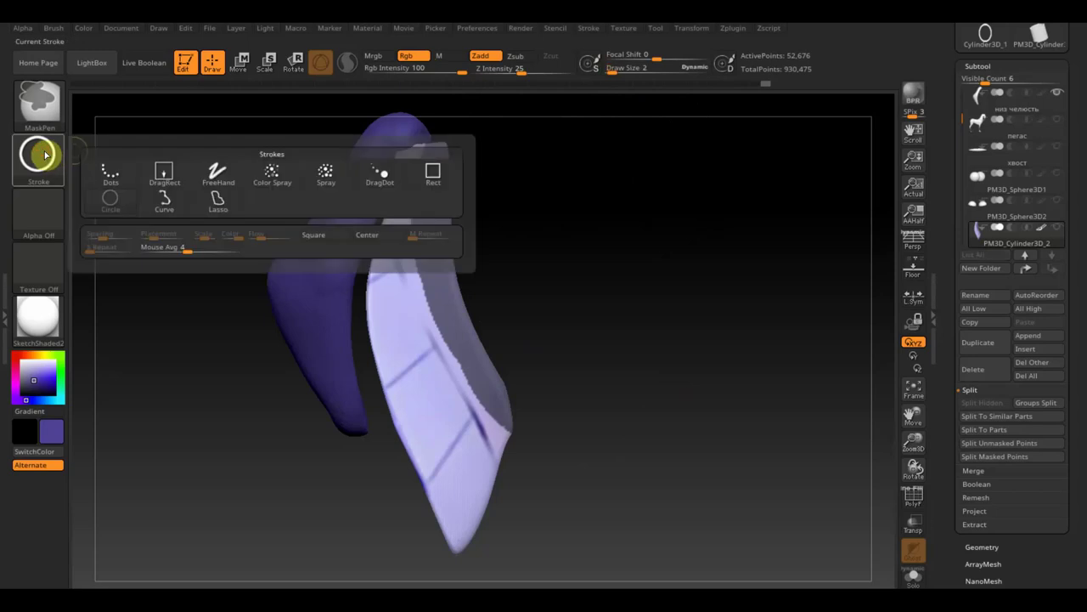
Switch the mask stroke to FreeHand, set Draw Size 1, and refine the mask along the top rim.
{"action": "left_click", "coordinate": [219, 179]}
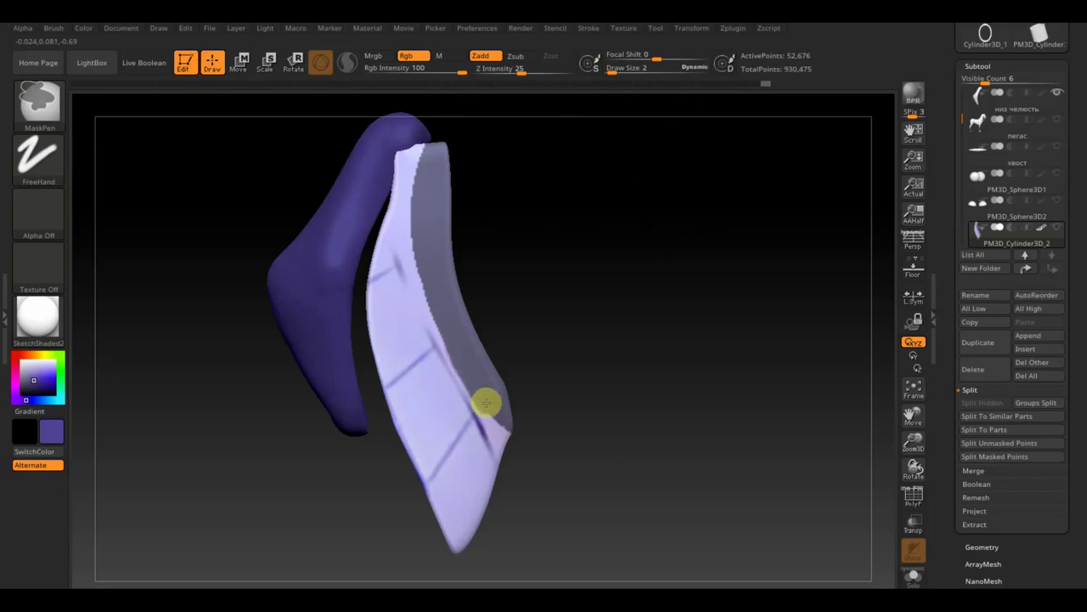
{"action": "left_click_drag", "start_coordinate": [558, 456], "coordinate": [568, 430]}
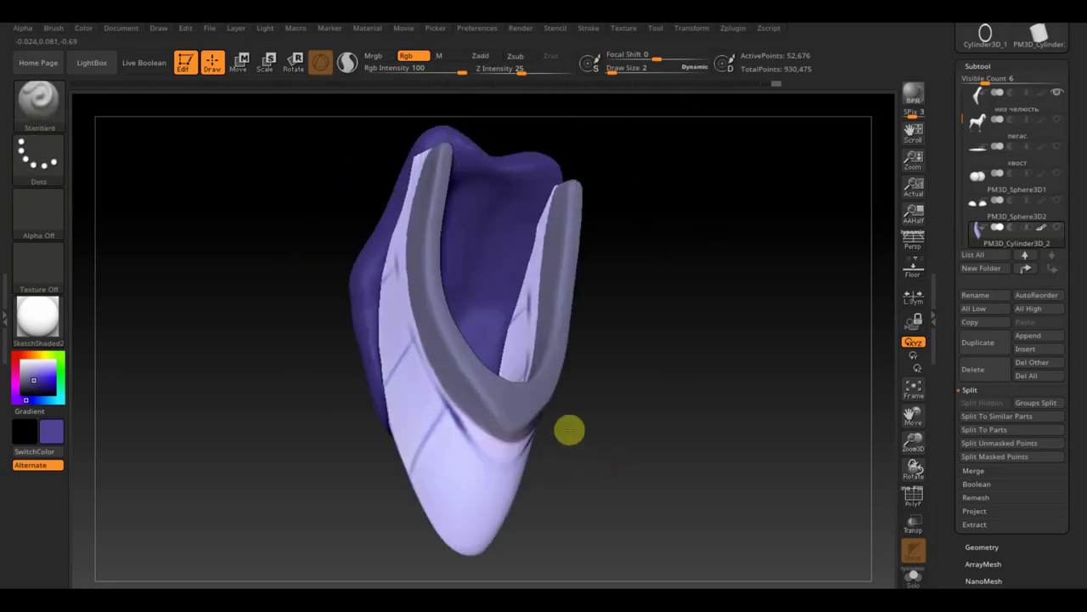
{"action": "left_click_drag", "start_coordinate": [554, 386], "coordinate": [463, 395]}
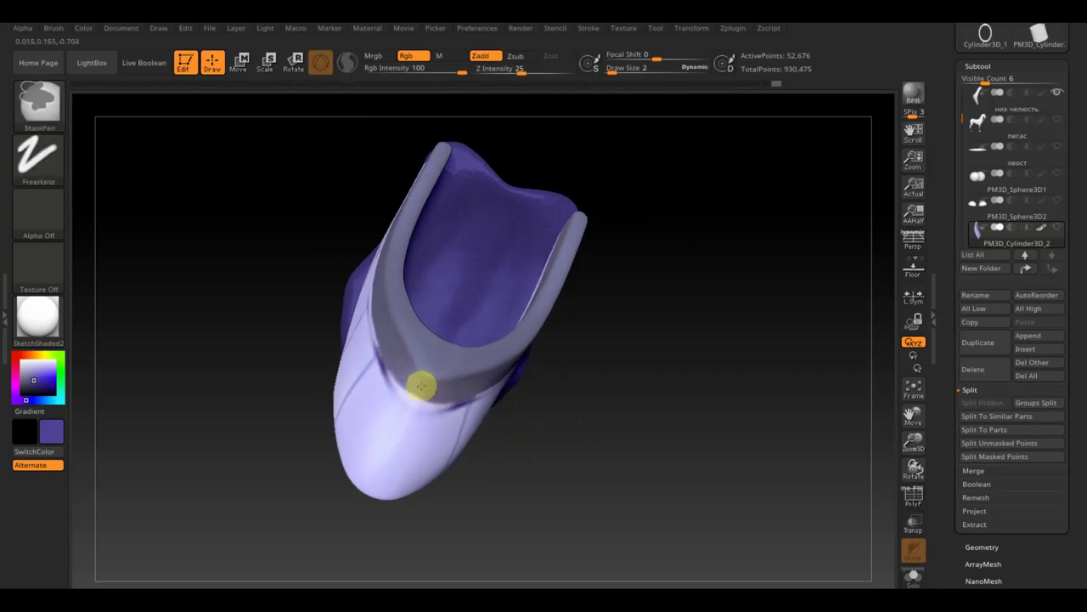
{"action": "mouse_move", "coordinate": [641, 392]}
{"action": "left_mouse_down"}
{"action": "mouse_move", "coordinate": [595, 372]}
{"action": "mouse_move", "coordinate": [674, 413]}
{"action": "left_mouse_up"}
{"action": "left_click_drag", "start_coordinate": [504, 374], "coordinate": [617, 403]}
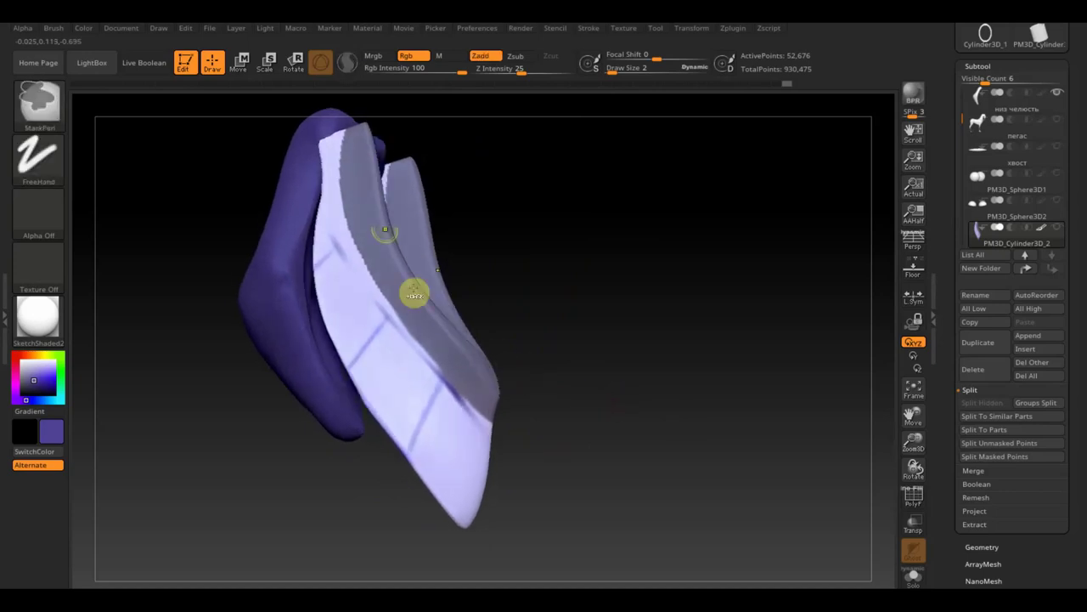
{"action": "left_click_drag", "start_coordinate": [521, 200], "coordinate": [584, 225]}
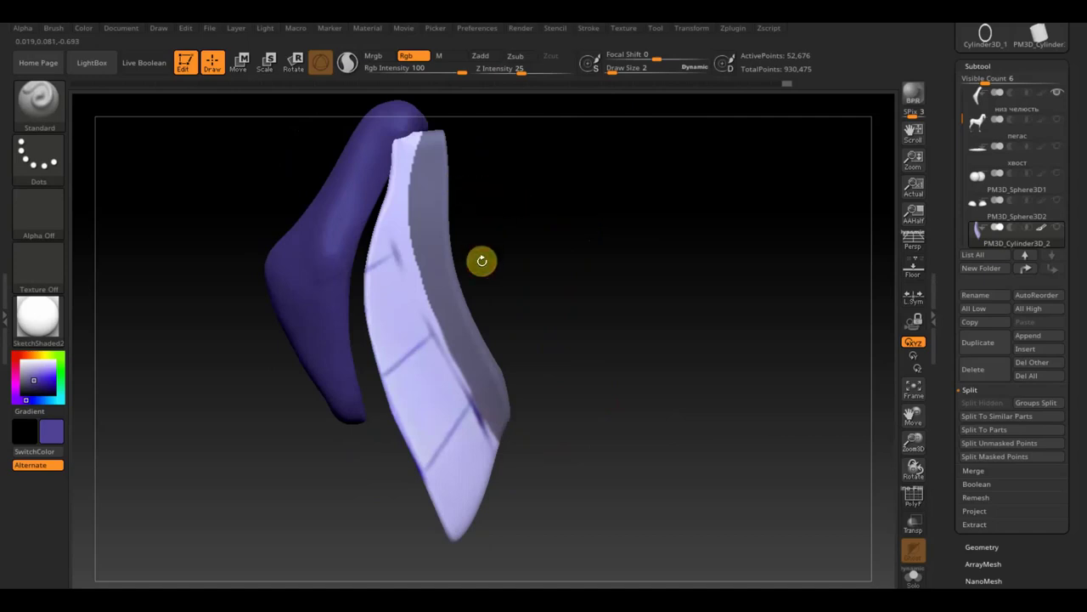
{"action": "key", "text": "ctrl"}
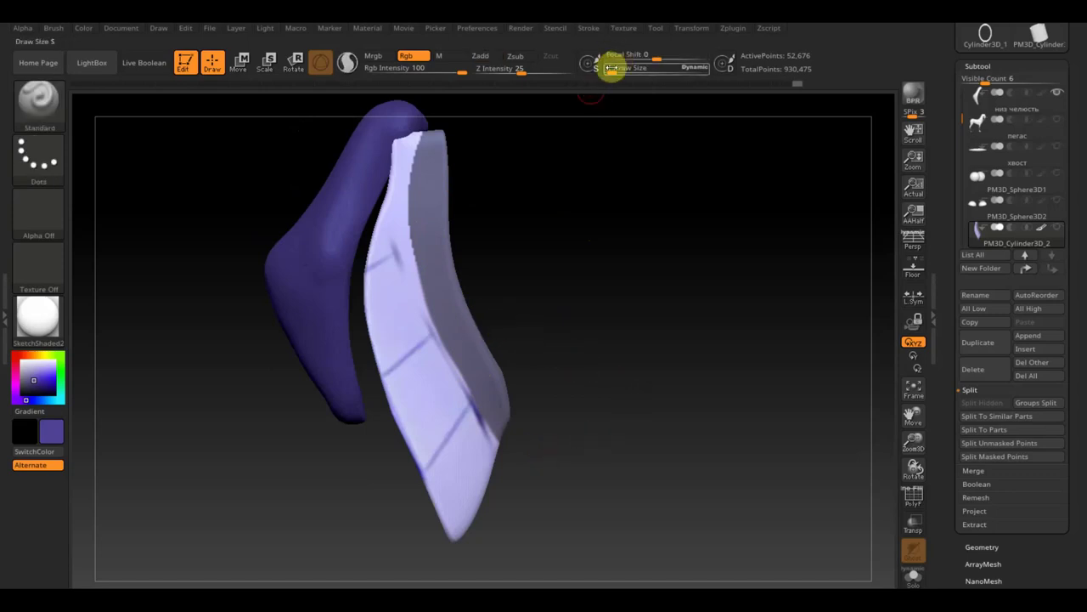
{"action": "left_click", "coordinate": [610, 69]}
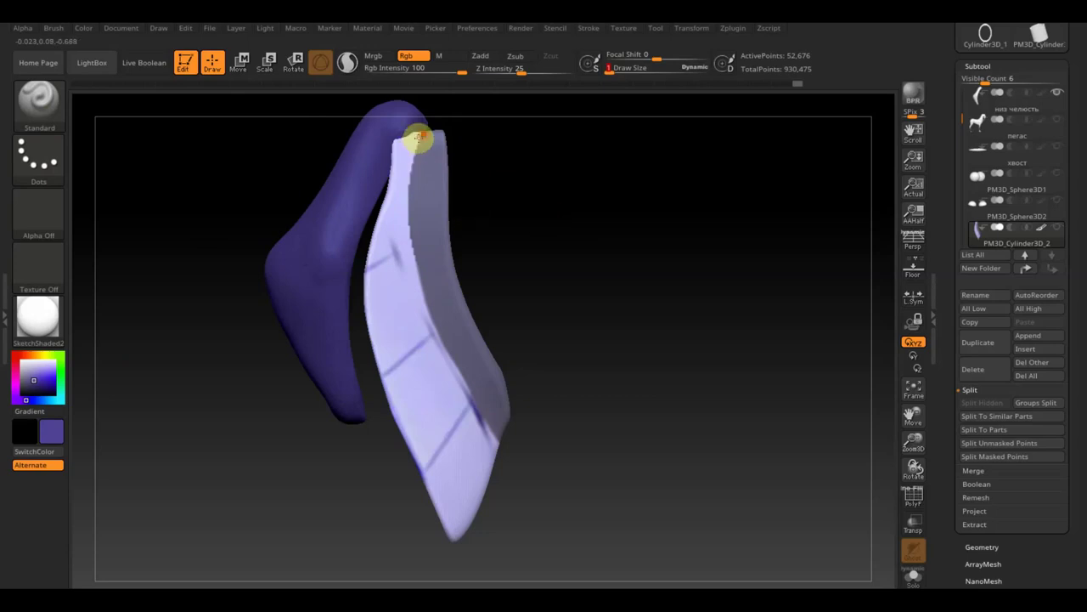
{"action": "left_click_drag", "start_coordinate": [422, 139], "coordinate": [418, 159]}
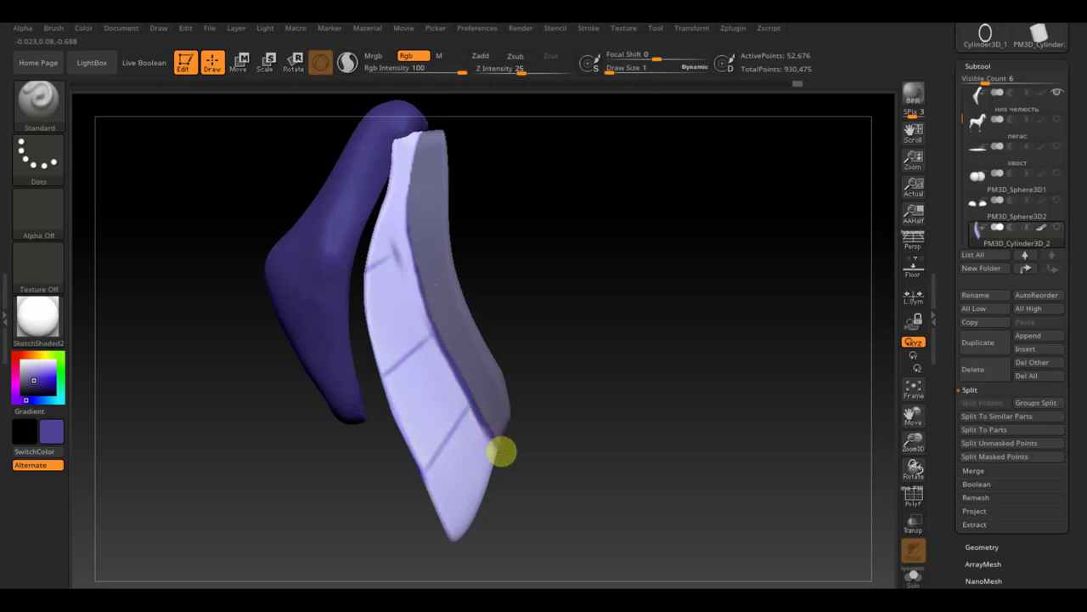
{"action": "mouse_move", "coordinate": [538, 469]}
{"action": "left_mouse_down"}
{"action": "mouse_move", "coordinate": [583, 437]}
{"action": "mouse_move", "coordinate": [556, 399]}
{"action": "mouse_move", "coordinate": [465, 424]}
{"action": "left_mouse_up"}
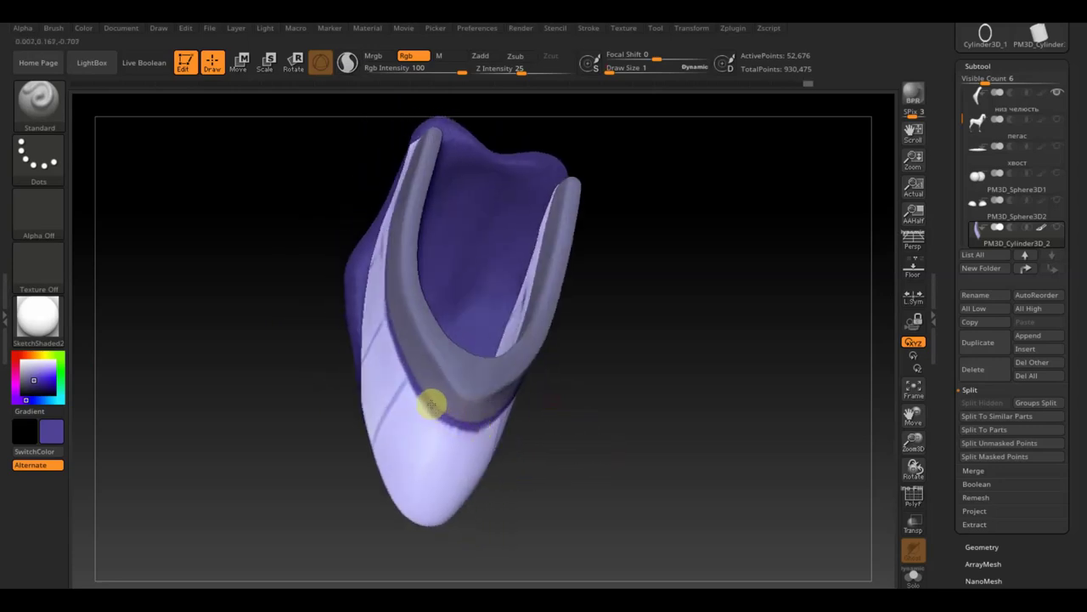
Paint dark segment lines down and across the pale strip, including one to the tip.
{"action": "left_click_drag", "start_coordinate": [256, 288], "coordinate": [305, 302]}
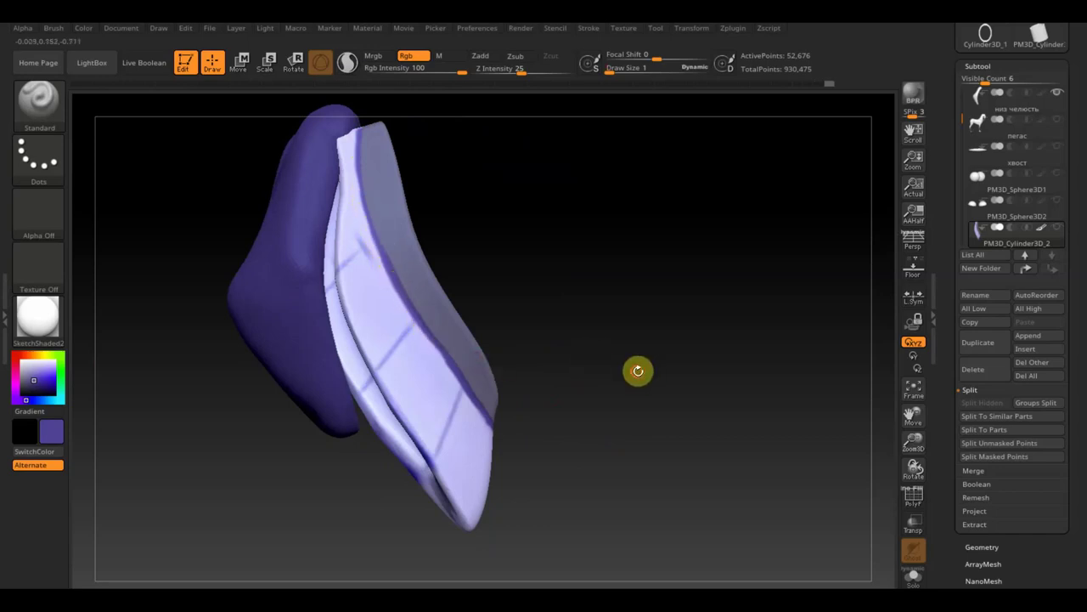
{"action": "left_click_drag", "start_coordinate": [638, 369], "coordinate": [631, 377]}
{"action": "left_click_drag", "start_coordinate": [594, 416], "coordinate": [619, 413]}
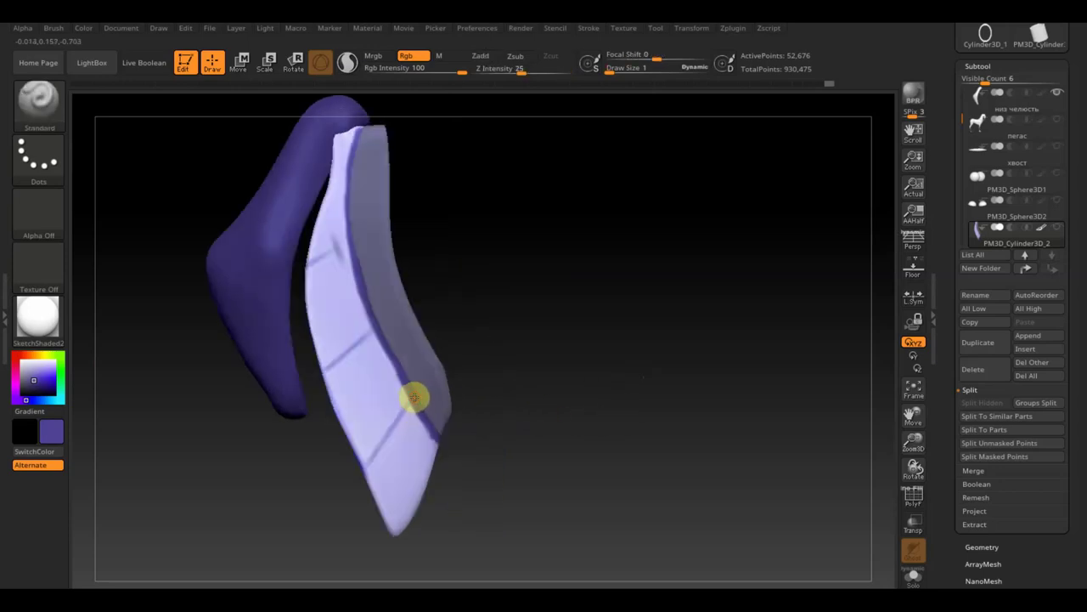
{"action": "left_click_drag", "start_coordinate": [399, 422], "coordinate": [384, 443]}
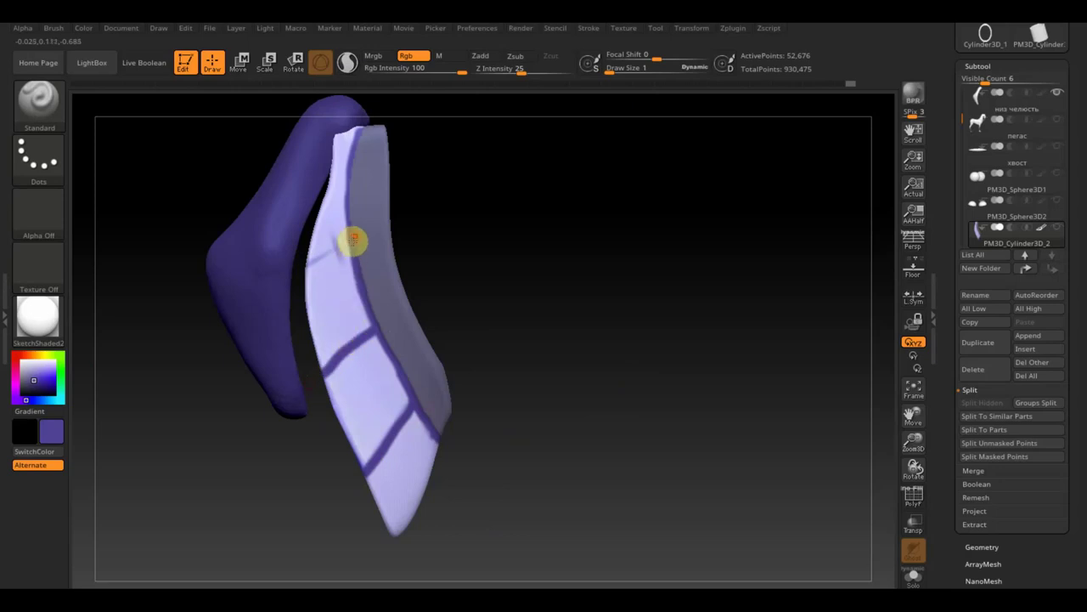
{"action": "left_click_drag", "start_coordinate": [350, 239], "coordinate": [298, 263]}
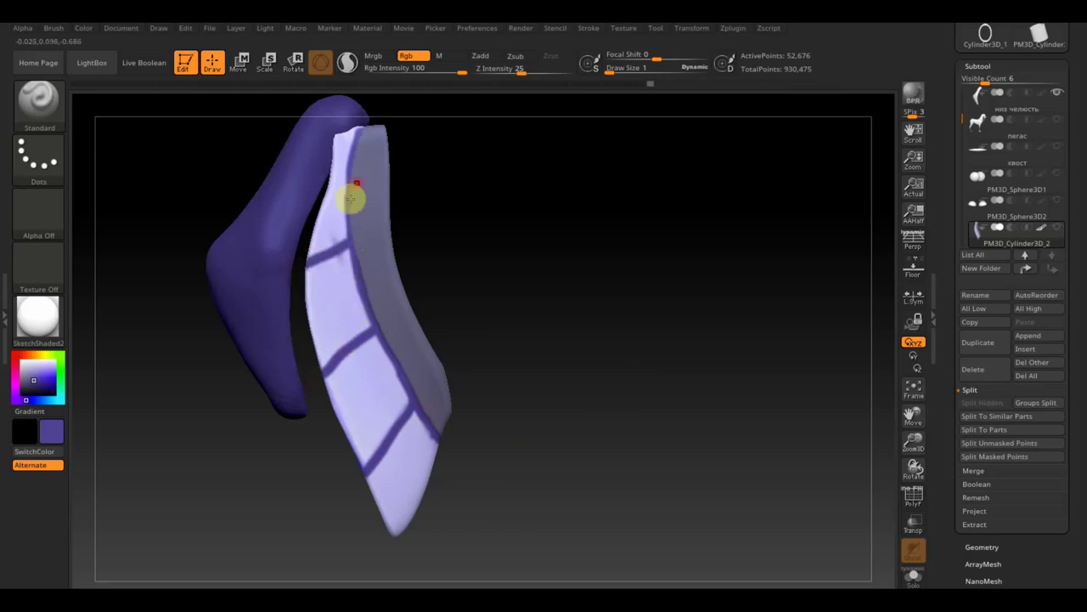
{"action": "left_click_drag", "start_coordinate": [303, 187], "coordinate": [349, 185]}
{"action": "left_click_drag", "start_coordinate": [575, 419], "coordinate": [512, 393]}
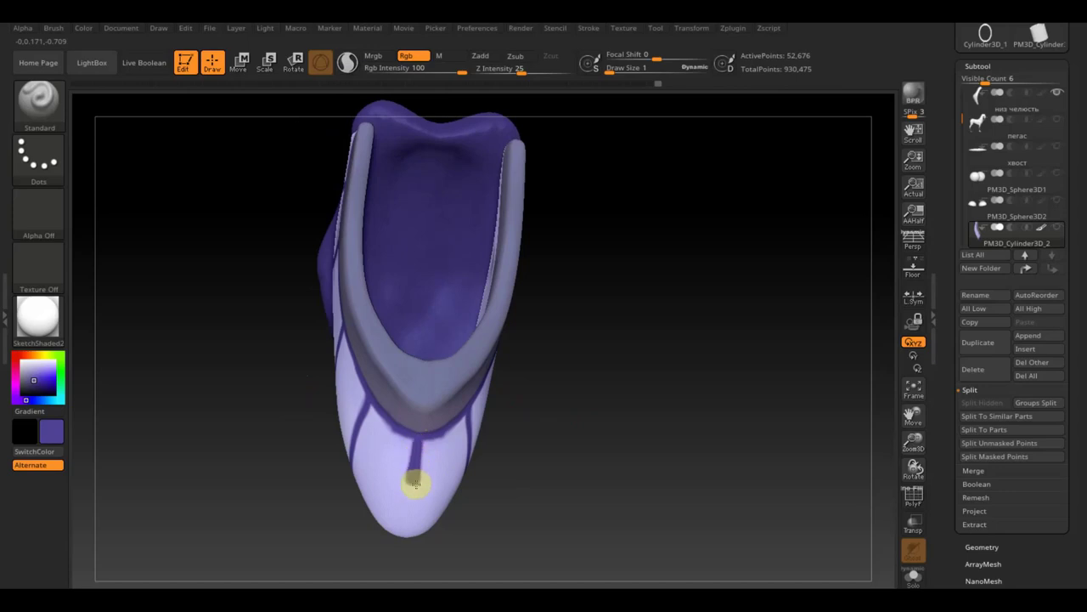
{"action": "mouse_move", "coordinate": [417, 457]}
{"action": "left_mouse_down"}
{"action": "mouse_move", "coordinate": [410, 552]}
{"action": "mouse_move", "coordinate": [524, 512]}
{"action": "mouse_move", "coordinate": [574, 466]}
{"action": "mouse_move", "coordinate": [614, 476]}
{"action": "mouse_move", "coordinate": [583, 405]}
{"action": "mouse_move", "coordinate": [542, 387]}
{"action": "left_mouse_up"}
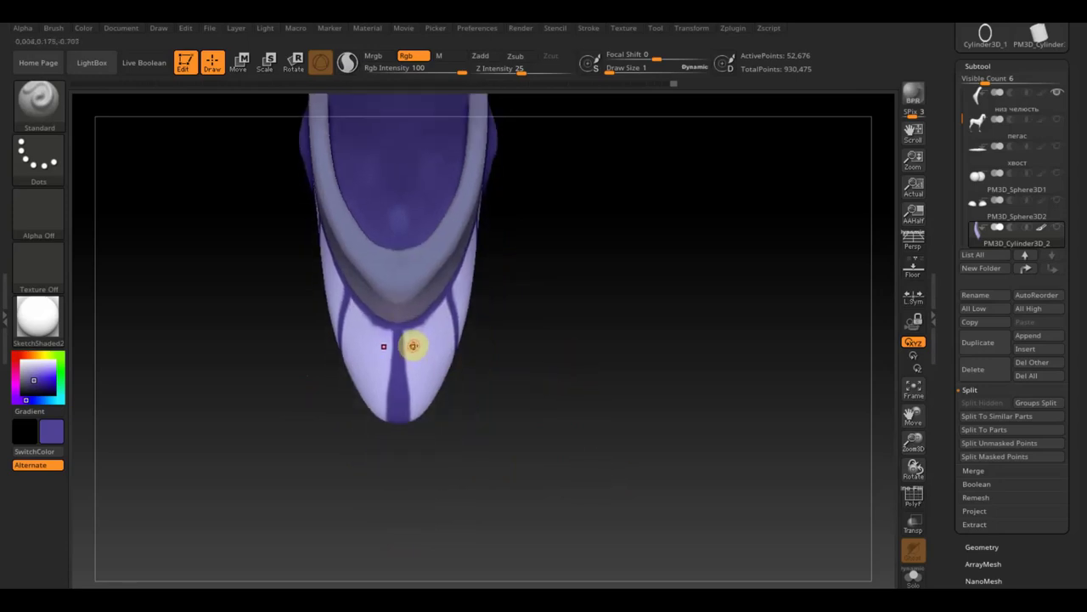
Touch up the tip's centre stripe in lavender and inspect the painted lines from several angles.
{"action": "key", "text": "c"}
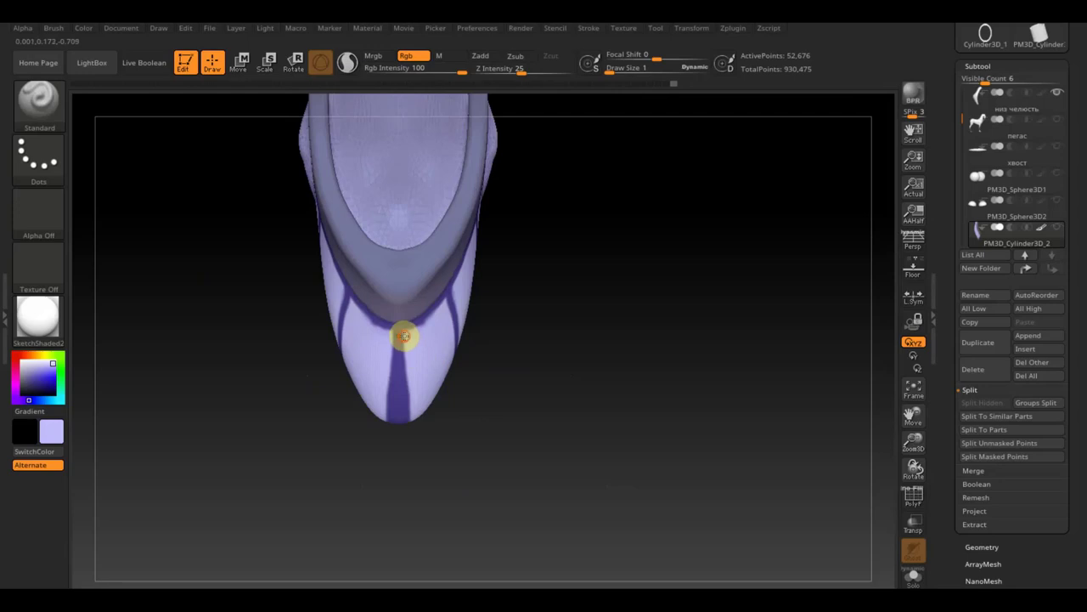
{"action": "left_click_drag", "start_coordinate": [404, 358], "coordinate": [408, 434]}
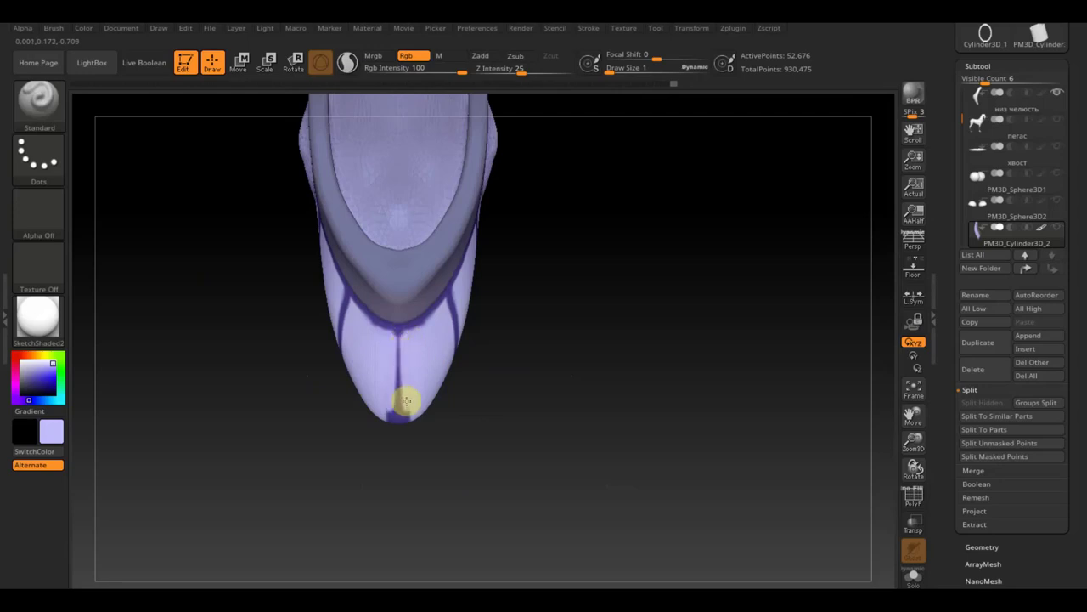
{"action": "left_click_drag", "start_coordinate": [495, 425], "coordinate": [437, 363]}
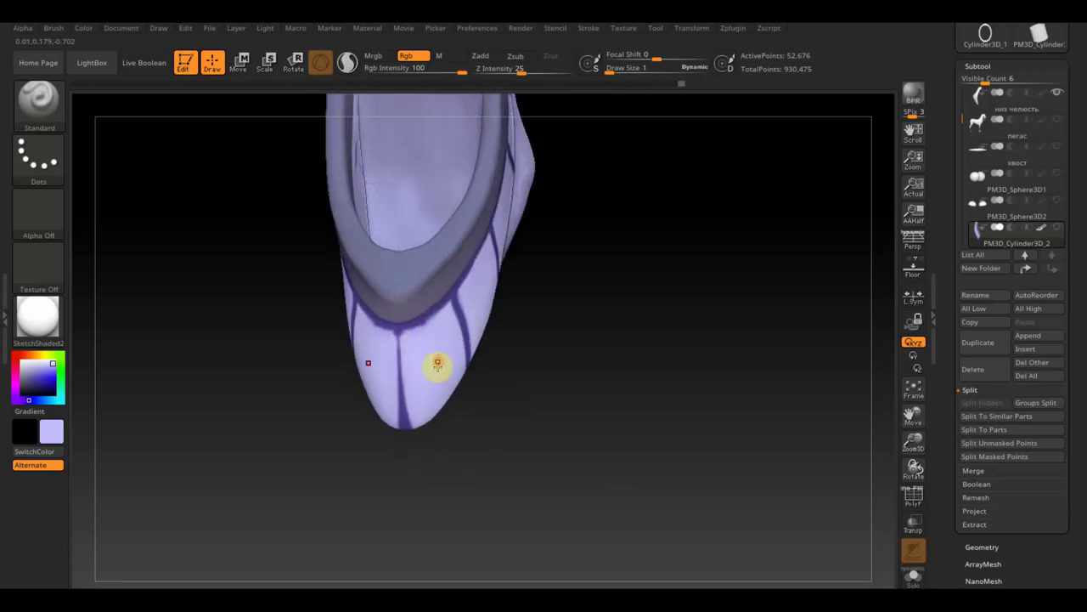
{"action": "left_click_drag", "start_coordinate": [536, 396], "coordinate": [492, 390]}
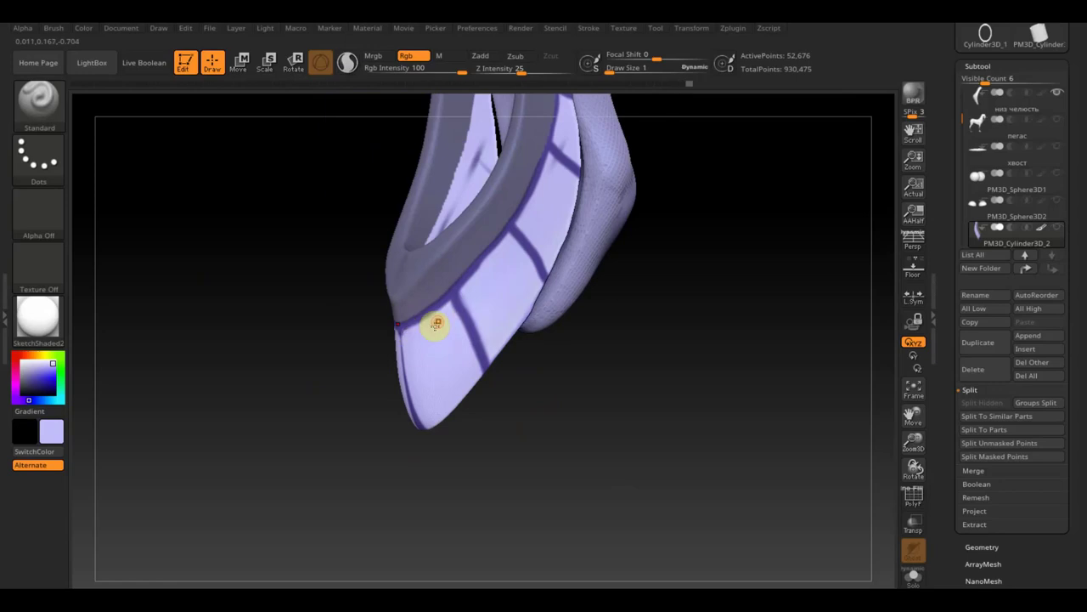
{"action": "left_click_drag", "start_coordinate": [600, 368], "coordinate": [589, 393]}
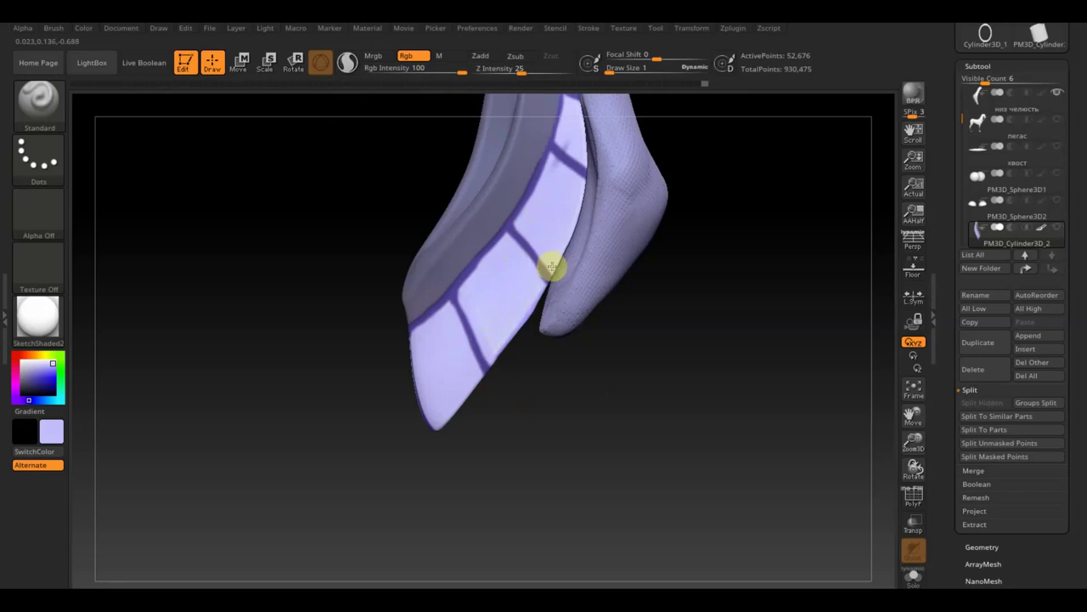
{"action": "mouse_move", "coordinate": [762, 269]}
{"action": "left_mouse_down"}
{"action": "mouse_move", "coordinate": [739, 414]}
{"action": "mouse_move", "coordinate": [722, 406]}
{"action": "left_mouse_up"}
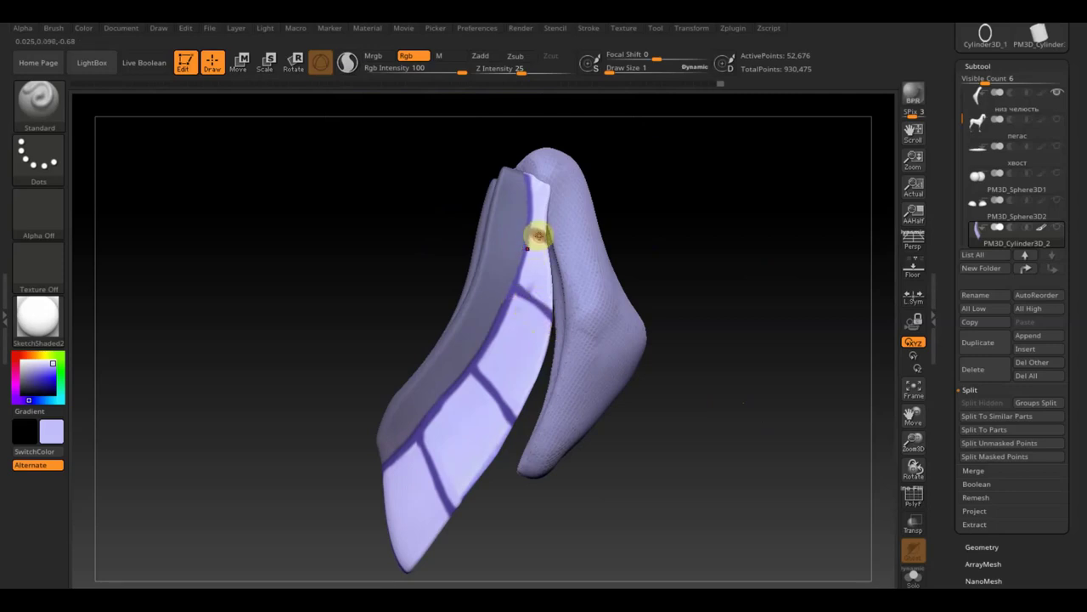
{"action": "key", "text": "c"}
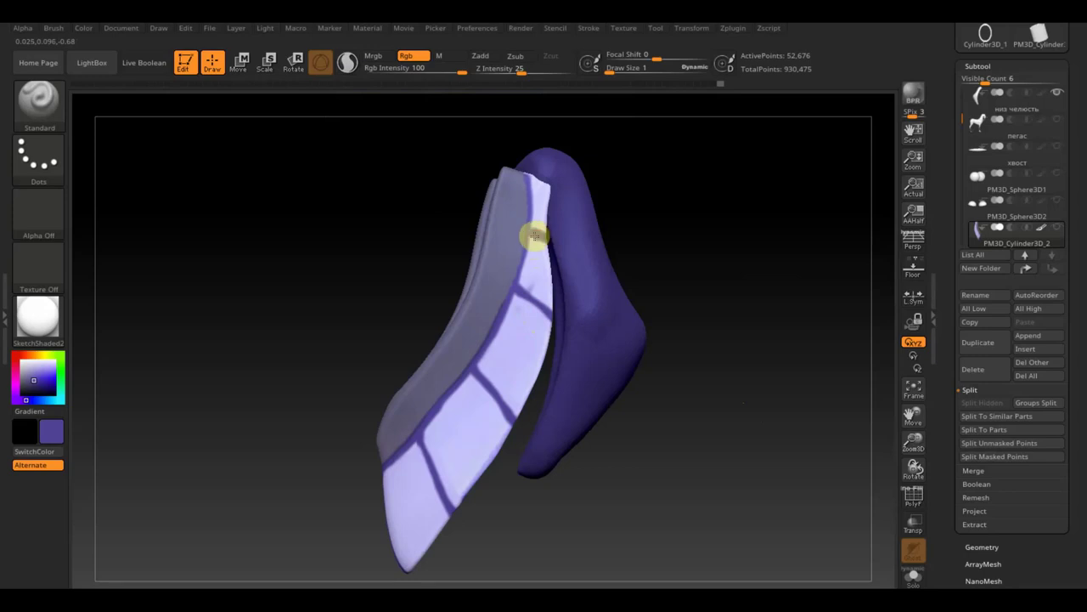
{"action": "mouse_move", "coordinate": [583, 235]}
{"action": "right_mouse_down"}
{"action": "mouse_move", "coordinate": [651, 257]}
{"action": "mouse_move", "coordinate": [566, 247]}
{"action": "right_mouse_up"}
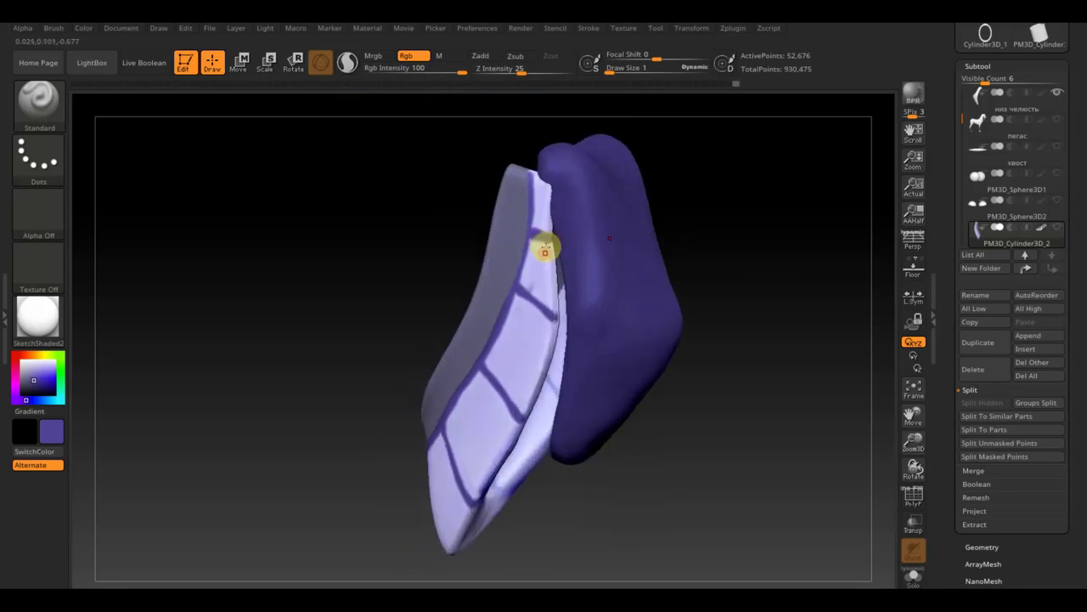
{"action": "mouse_move", "coordinate": [723, 231]}
{"action": "right_mouse_down"}
{"action": "mouse_move", "coordinate": [747, 231]}
{"action": "mouse_move", "coordinate": [580, 257]}
{"action": "right_mouse_up"}
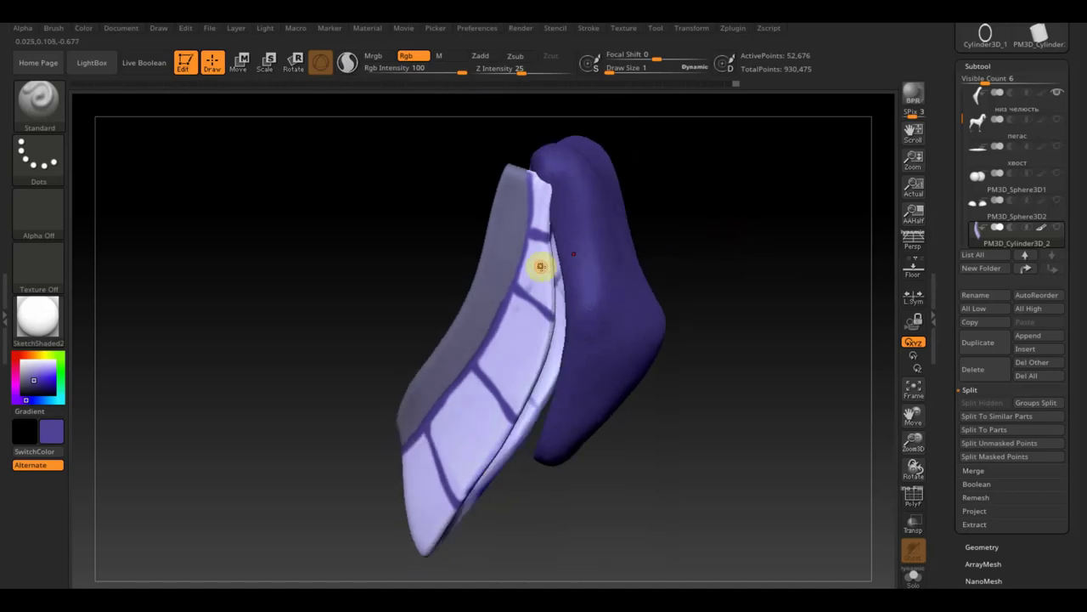
{"action": "key", "text": "c"}
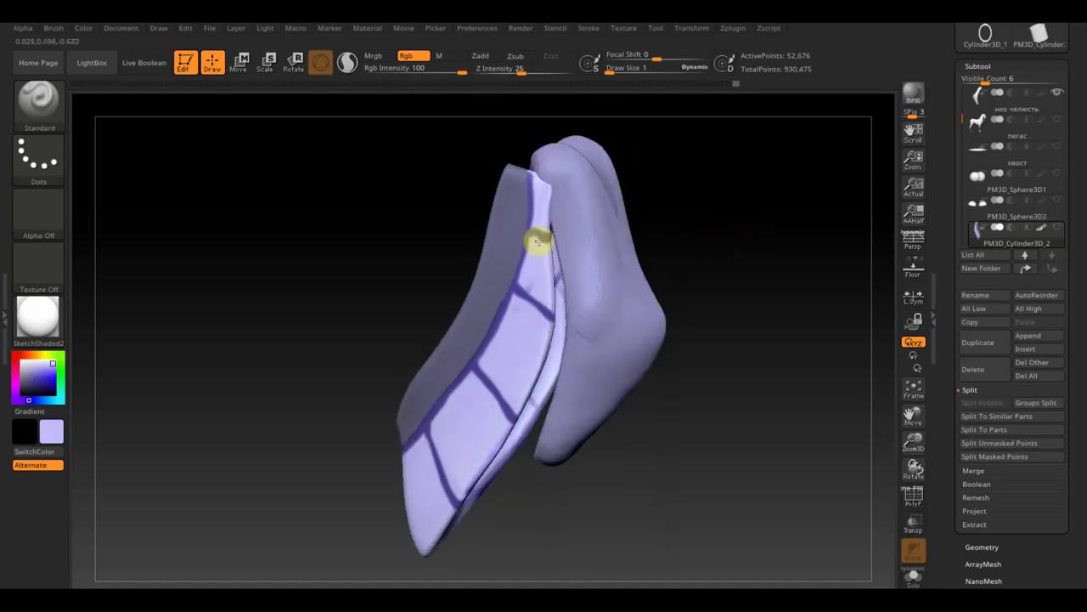
{"action": "mouse_move", "coordinate": [723, 294]}
{"action": "right_mouse_down"}
{"action": "mouse_move", "coordinate": [736, 294]}
{"action": "mouse_move", "coordinate": [694, 255]}
{"action": "mouse_move", "coordinate": [704, 240]}
{"action": "right_mouse_up"}
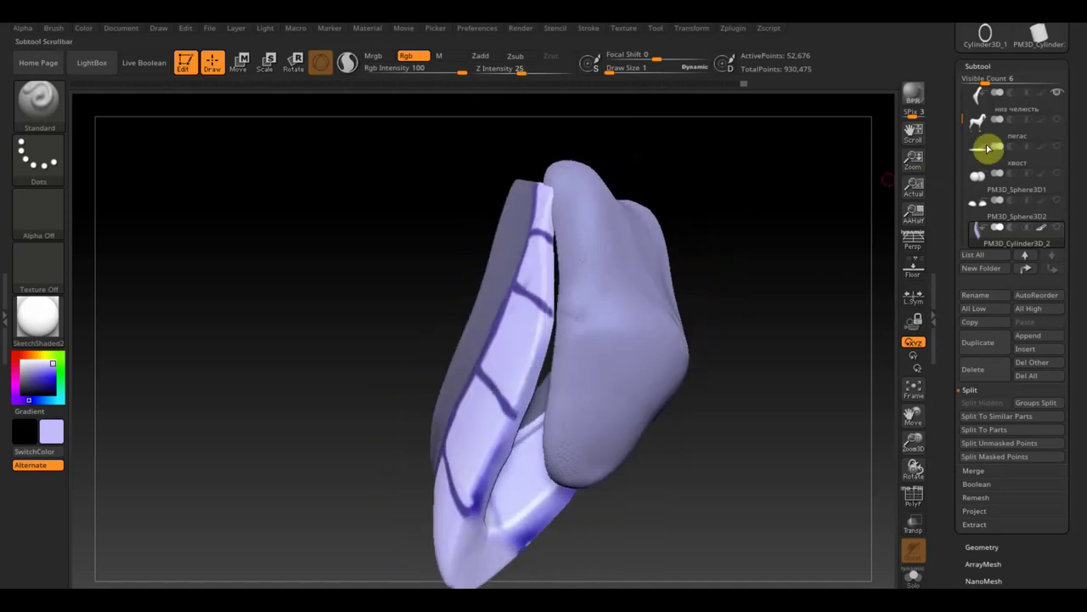
Hide the blob piece beside the strip and check Brush > Auto Masking.
{"action": "left_click", "coordinate": [1057, 92]}
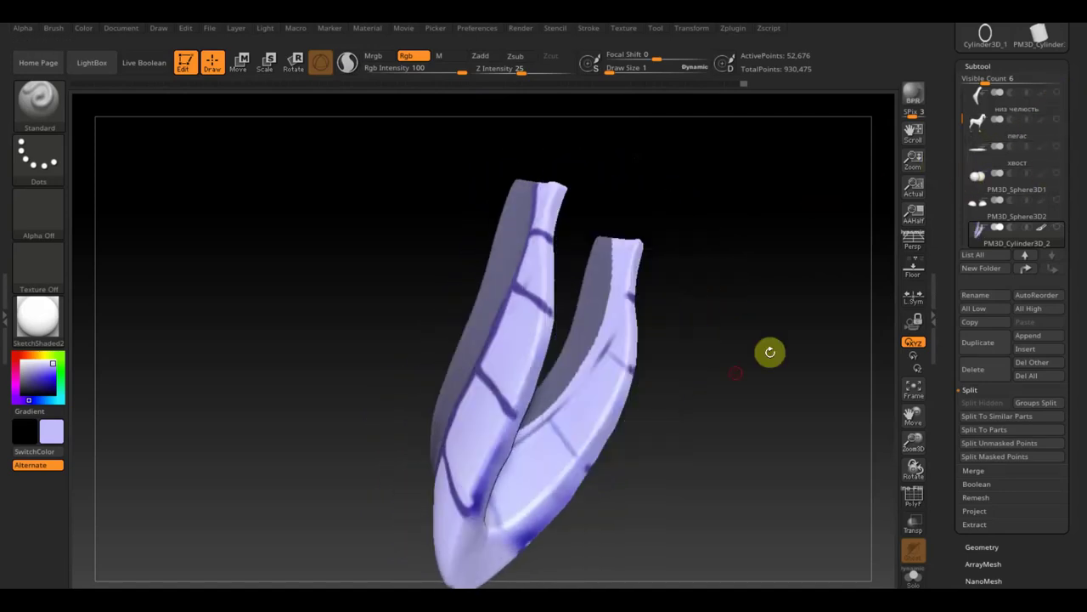
{"action": "mouse_move", "coordinate": [706, 381]}
{"action": "right_mouse_down"}
{"action": "mouse_move", "coordinate": [711, 369]}
{"action": "mouse_move", "coordinate": [670, 422]}
{"action": "mouse_move", "coordinate": [671, 399]}
{"action": "right_mouse_up"}
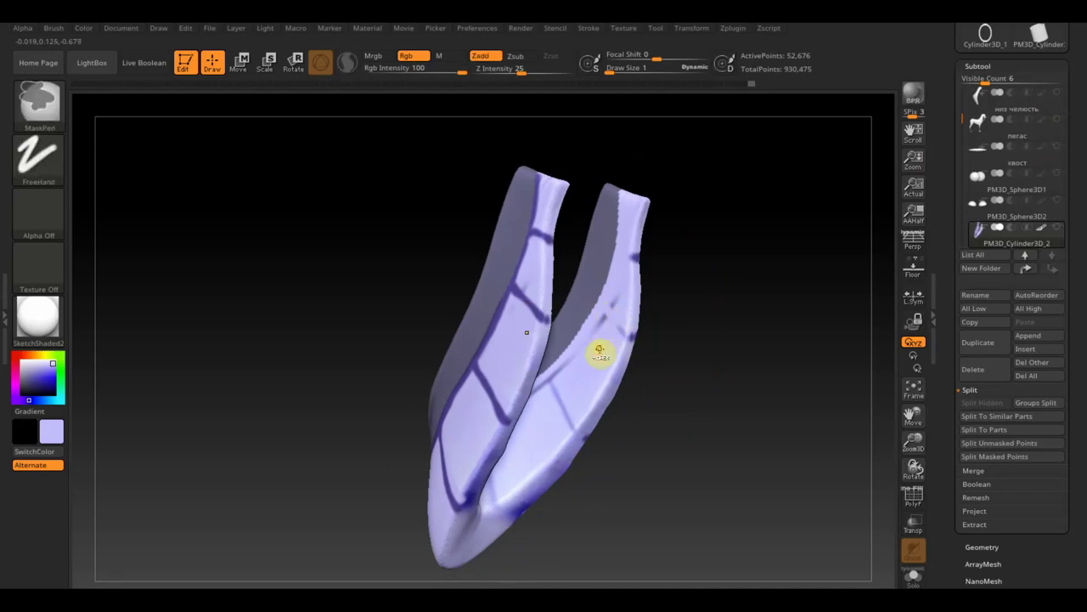
{"action": "key", "text": "ctrl"}
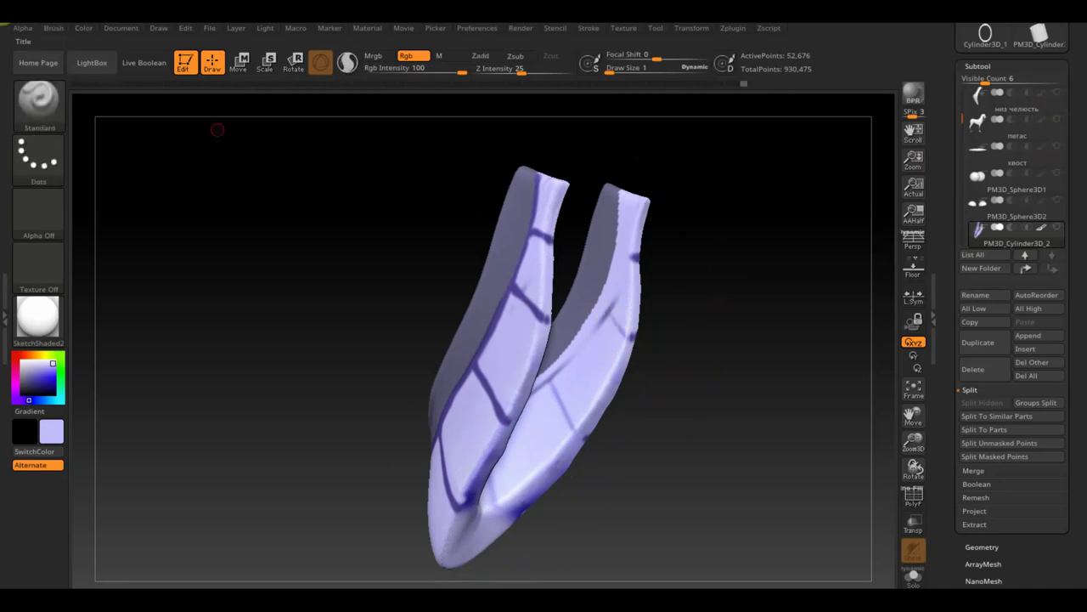
{"action": "left_click", "coordinate": [49, 36]}
{"action": "scroll", "coordinate": [178, 459], "scroll_direction": "down", "scroll_amount": 2}
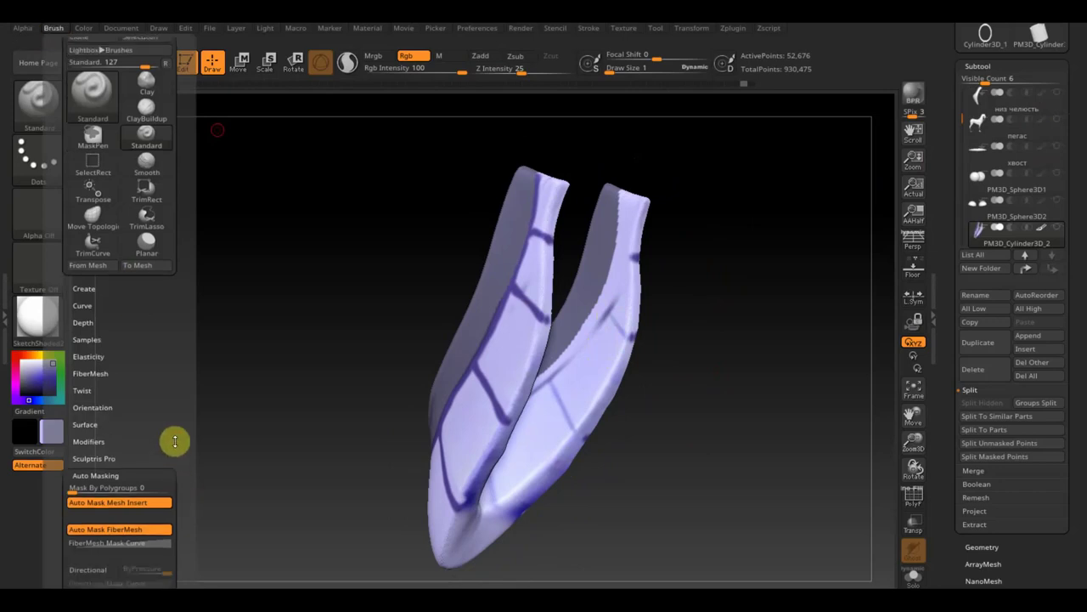
{"action": "scroll", "coordinate": [174, 399], "scroll_direction": "down", "scroll_amount": 4}
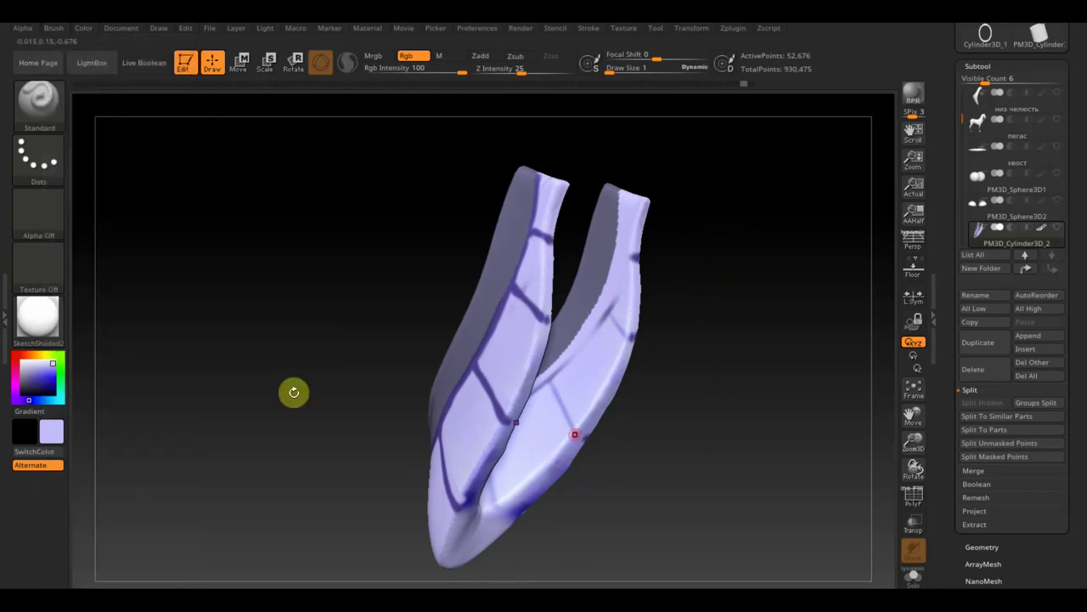
Enlarge the brush and paint lavender over the blue blotches at the prongs' base.
{"action": "left_click_drag", "start_coordinate": [676, 348], "coordinate": [692, 371]}
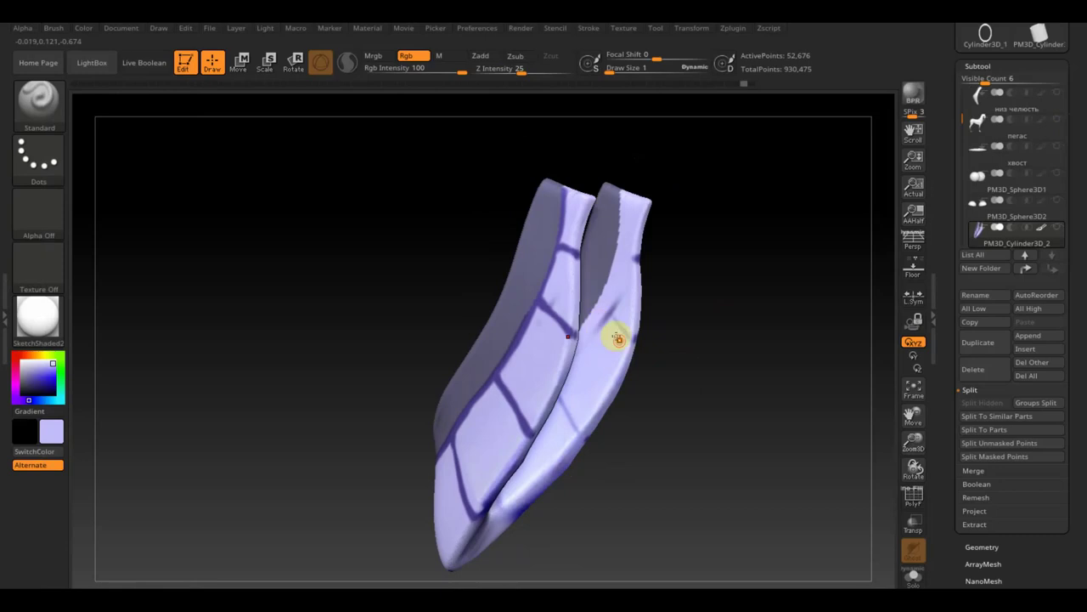
{"action": "mouse_move", "coordinate": [708, 298]}
{"action": "left_mouse_down"}
{"action": "mouse_move", "coordinate": [674, 294]}
{"action": "mouse_move", "coordinate": [661, 273]}
{"action": "left_mouse_up"}
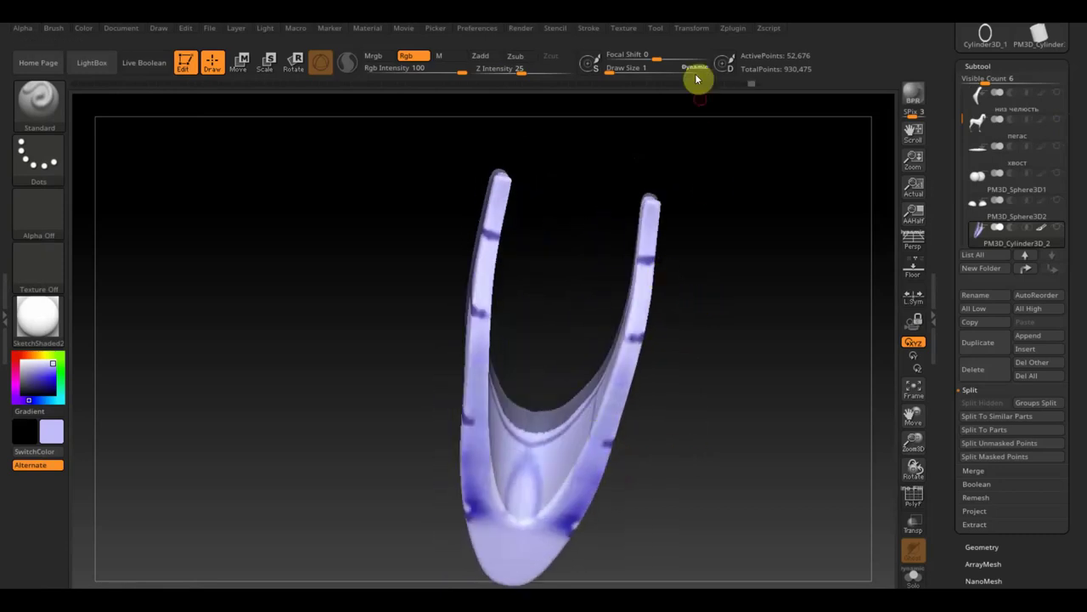
{"action": "left_click_drag", "start_coordinate": [610, 73], "coordinate": [608, 70]}
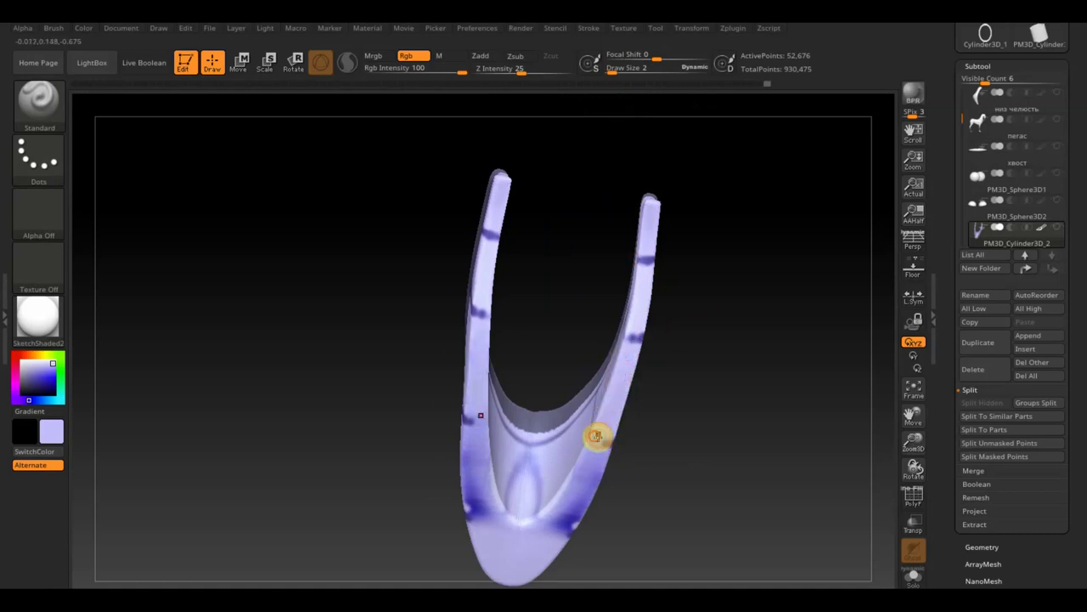
{"action": "mouse_move", "coordinate": [604, 457]}
{"action": "left_mouse_down"}
{"action": "mouse_move", "coordinate": [569, 527]}
{"action": "mouse_move", "coordinate": [583, 472]}
{"action": "mouse_move", "coordinate": [546, 524]}
{"action": "mouse_move", "coordinate": [493, 529]}
{"action": "mouse_move", "coordinate": [474, 508]}
{"action": "mouse_move", "coordinate": [564, 518]}
{"action": "mouse_move", "coordinate": [528, 473]}
{"action": "left_mouse_up"}
Set Draw Size to 1 and paint a dark purple band across the right prong.
{"action": "mouse_move", "coordinate": [711, 365]}
{"action": "left_mouse_down"}
{"action": "mouse_move", "coordinate": [713, 483]}
{"action": "mouse_move", "coordinate": [692, 503]}
{"action": "mouse_move", "coordinate": [682, 493]}
{"action": "mouse_move", "coordinate": [706, 474]}
{"action": "mouse_move", "coordinate": [700, 447]}
{"action": "left_mouse_up"}
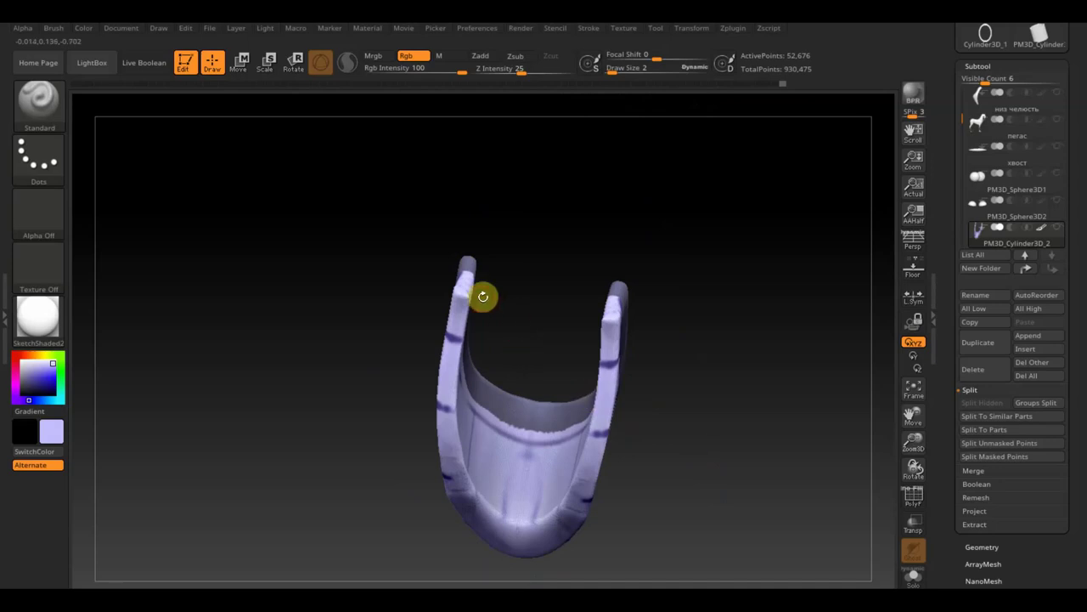
{"action": "left_click", "coordinate": [612, 70]}
{"action": "mouse_move", "coordinate": [757, 388]}
{"action": "left_mouse_down"}
{"action": "mouse_move", "coordinate": [772, 372]}
{"action": "mouse_move", "coordinate": [763, 390]}
{"action": "mouse_move", "coordinate": [728, 357]}
{"action": "left_mouse_up"}
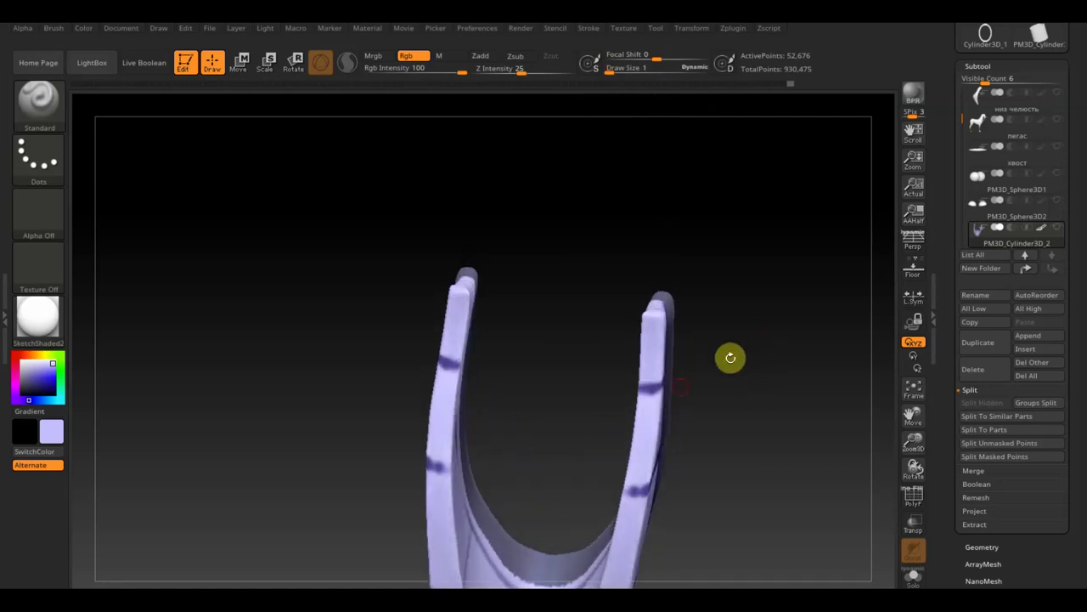
{"action": "key", "text": "c"}
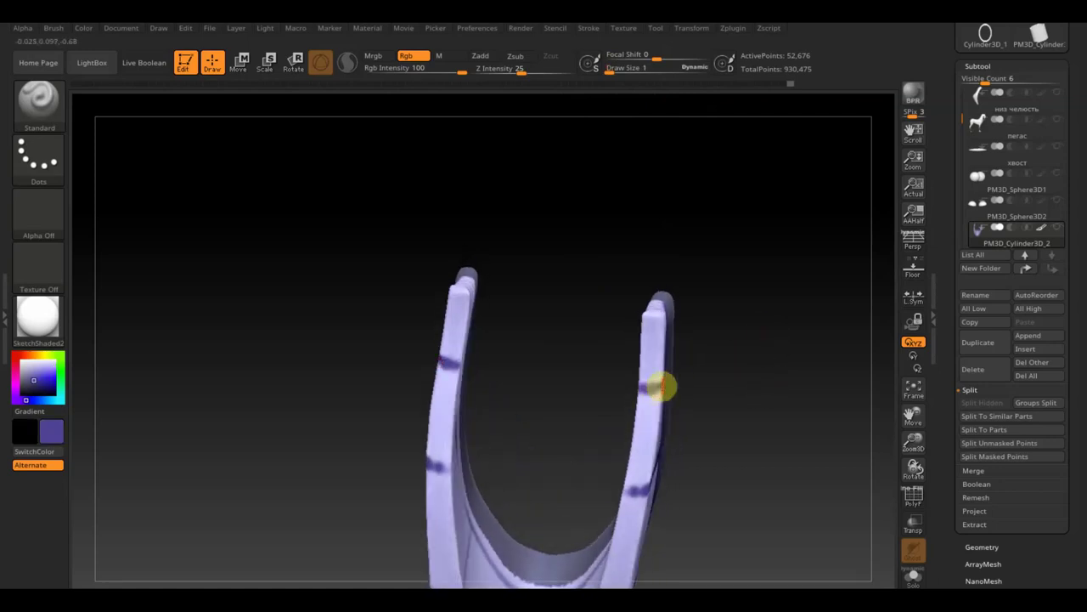
{"action": "left_click_drag", "start_coordinate": [652, 388], "coordinate": [643, 394]}
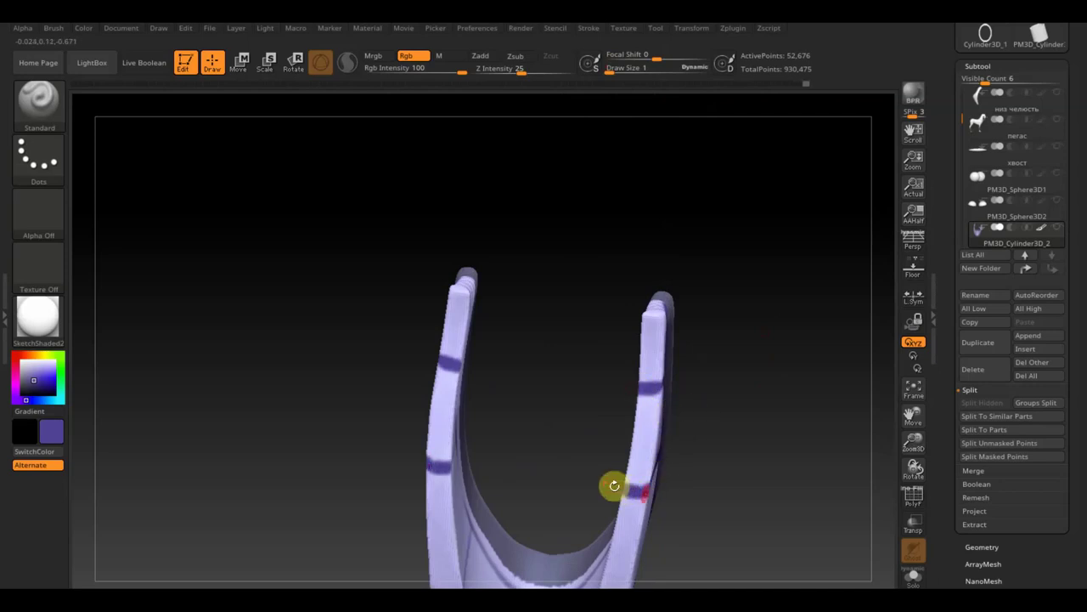
{"action": "left_click_drag", "start_coordinate": [706, 480], "coordinate": [726, 515]}
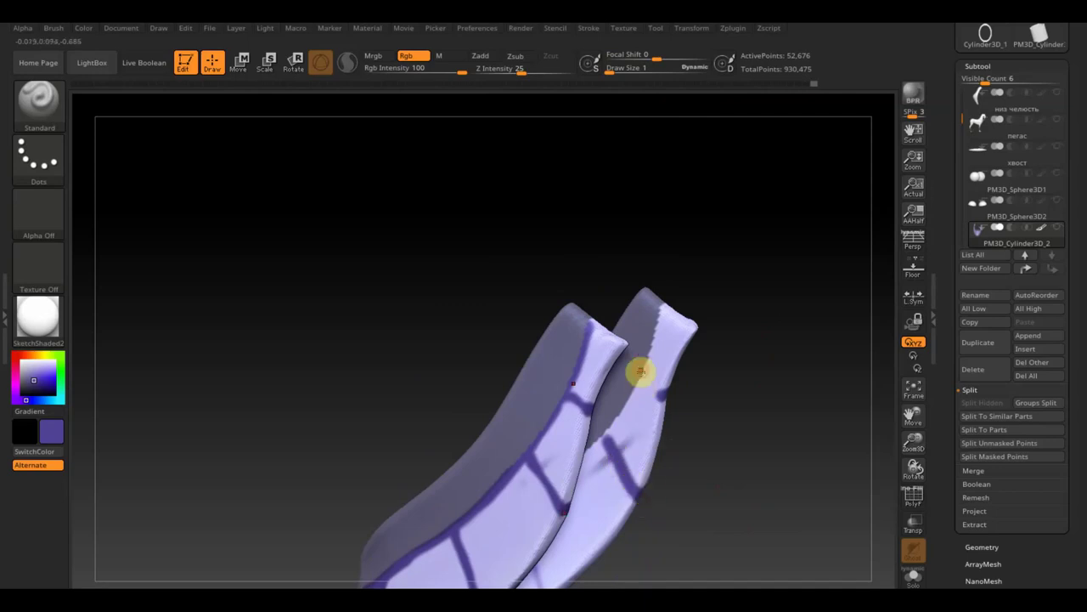
Trace a dark purple line up the inner edge to the right arm's tip, then mark the inner rim and front.
{"action": "mouse_move", "coordinate": [732, 432]}
{"action": "left_mouse_down"}
{"action": "mouse_move", "coordinate": [755, 444]}
{"action": "mouse_move", "coordinate": [653, 408]}
{"action": "mouse_move", "coordinate": [667, 425]}
{"action": "left_mouse_up"}
{"action": "mouse_move", "coordinate": [767, 434]}
{"action": "left_mouse_down"}
{"action": "mouse_move", "coordinate": [738, 272]}
{"action": "mouse_move", "coordinate": [748, 338]}
{"action": "mouse_move", "coordinate": [626, 371]}
{"action": "left_mouse_up"}
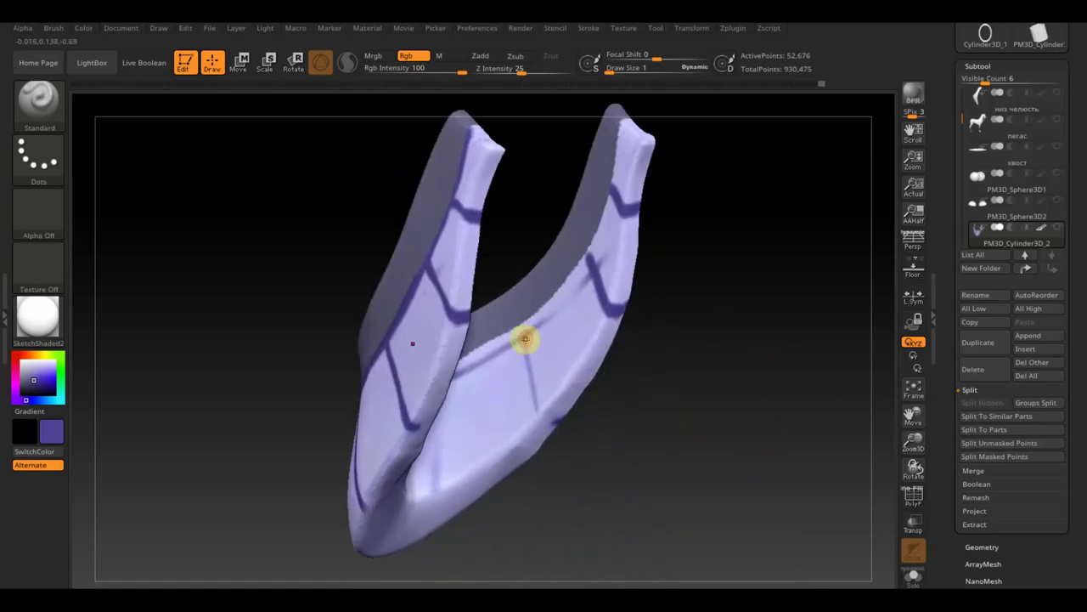
{"action": "left_click_drag", "start_coordinate": [528, 370], "coordinate": [537, 404]}
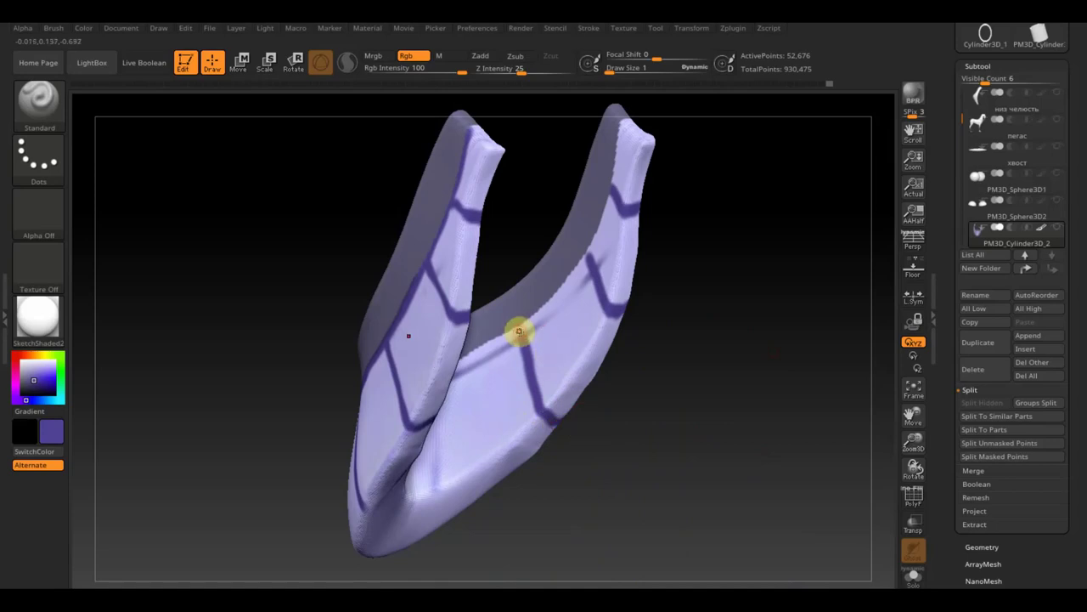
{"action": "left_click_drag", "start_coordinate": [546, 309], "coordinate": [605, 204]}
{"action": "left_click_drag", "start_coordinate": [617, 151], "coordinate": [627, 114]}
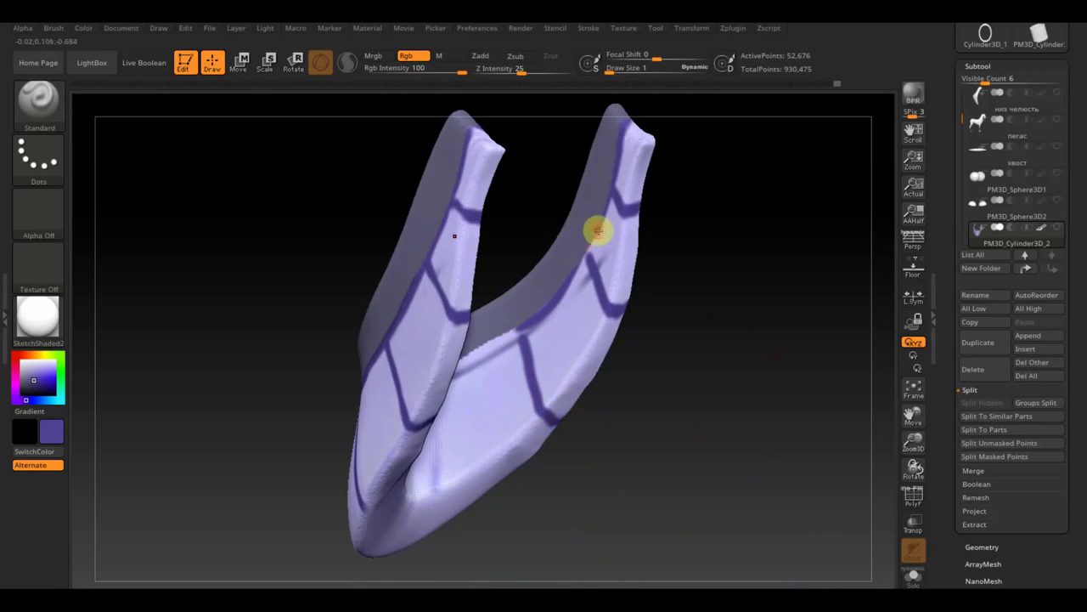
{"action": "mouse_move", "coordinate": [723, 357]}
{"action": "left_mouse_down"}
{"action": "mouse_move", "coordinate": [694, 390]}
{"action": "mouse_move", "coordinate": [664, 380]}
{"action": "left_mouse_up"}
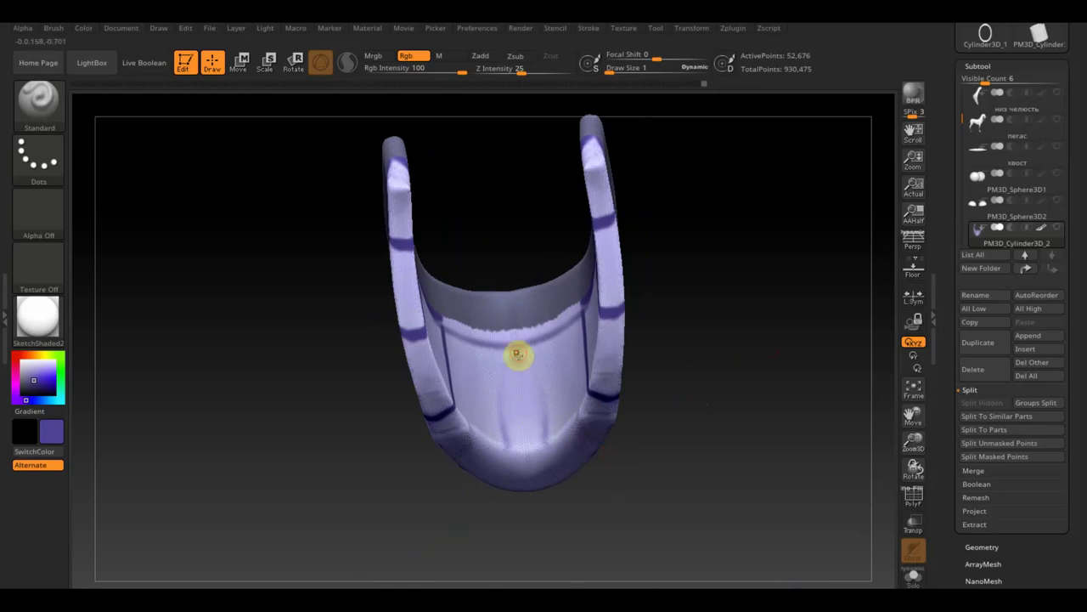
{"action": "left_click_drag", "start_coordinate": [516, 341], "coordinate": [440, 319]}
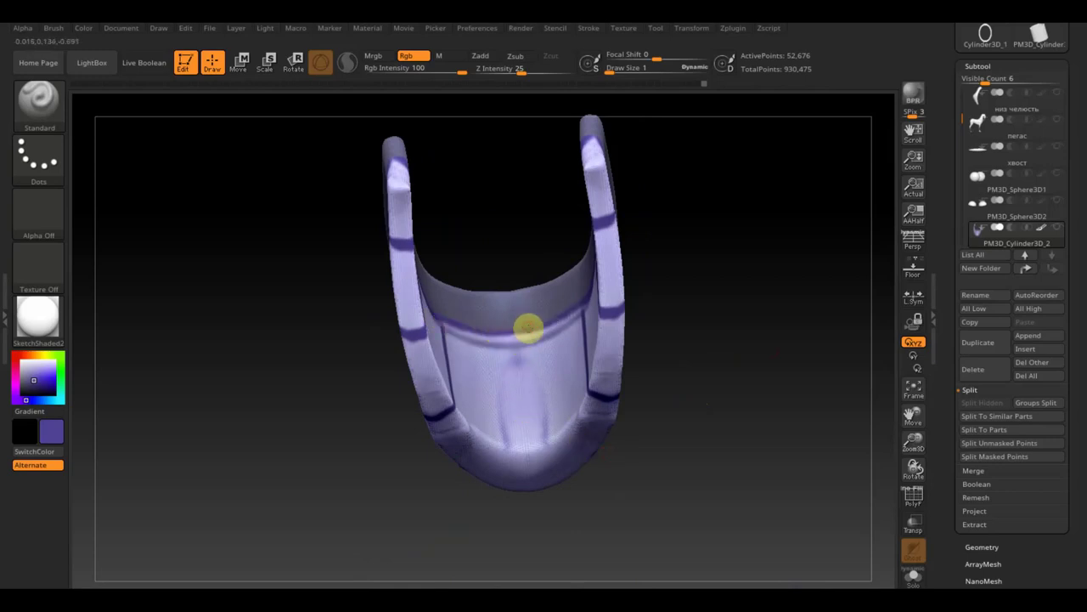
{"action": "mouse_move", "coordinate": [514, 340]}
{"action": "left_mouse_down"}
{"action": "mouse_move", "coordinate": [557, 517]}
{"action": "mouse_move", "coordinate": [711, 502]}
{"action": "mouse_move", "coordinate": [711, 454]}
{"action": "mouse_move", "coordinate": [721, 485]}
{"action": "mouse_move", "coordinate": [667, 394]}
{"action": "mouse_move", "coordinate": [619, 371]}
{"action": "left_mouse_up"}
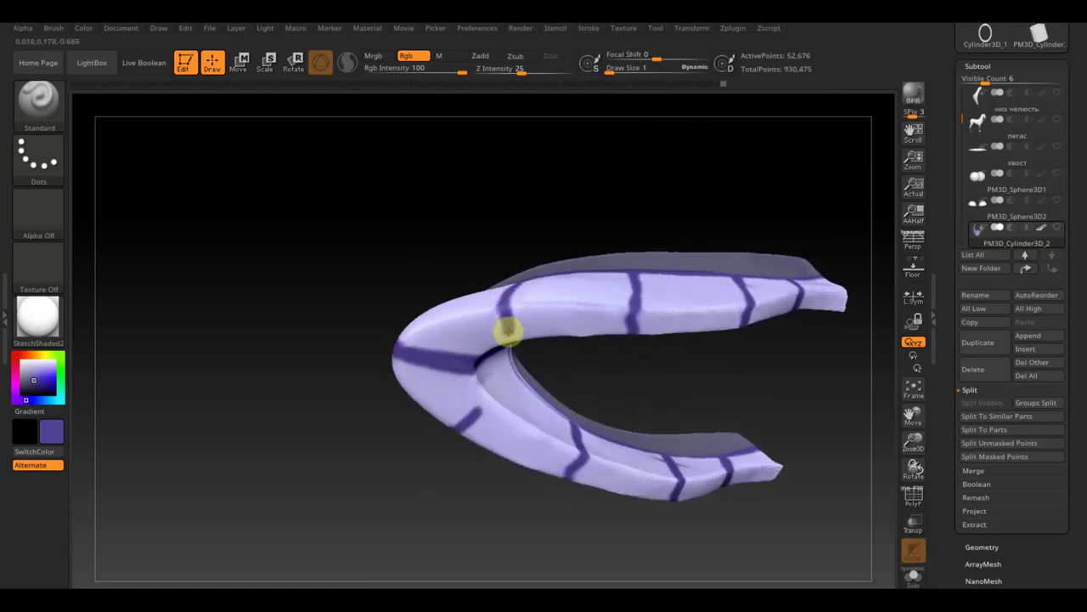
Inspect the strip from several angles and sample its light lavender surface with C.
{"action": "mouse_move", "coordinate": [495, 549]}
{"action": "left_mouse_down"}
{"action": "mouse_move", "coordinate": [573, 459]}
{"action": "mouse_move", "coordinate": [582, 347]}
{"action": "mouse_move", "coordinate": [525, 450]}
{"action": "mouse_move", "coordinate": [527, 476]}
{"action": "left_mouse_up"}
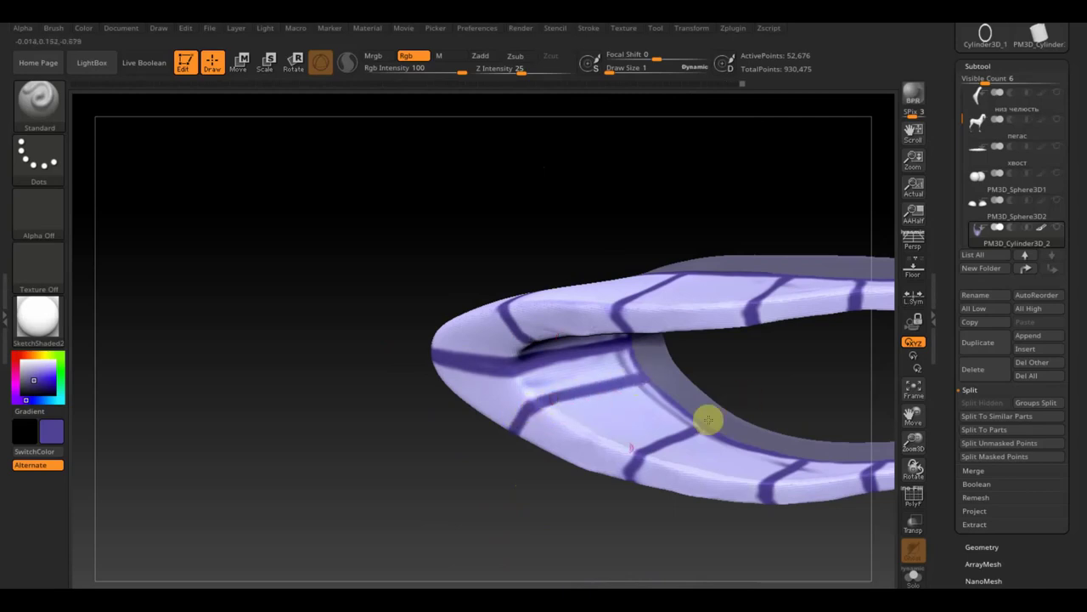
{"action": "left_click_drag", "start_coordinate": [467, 474], "coordinate": [456, 444]}
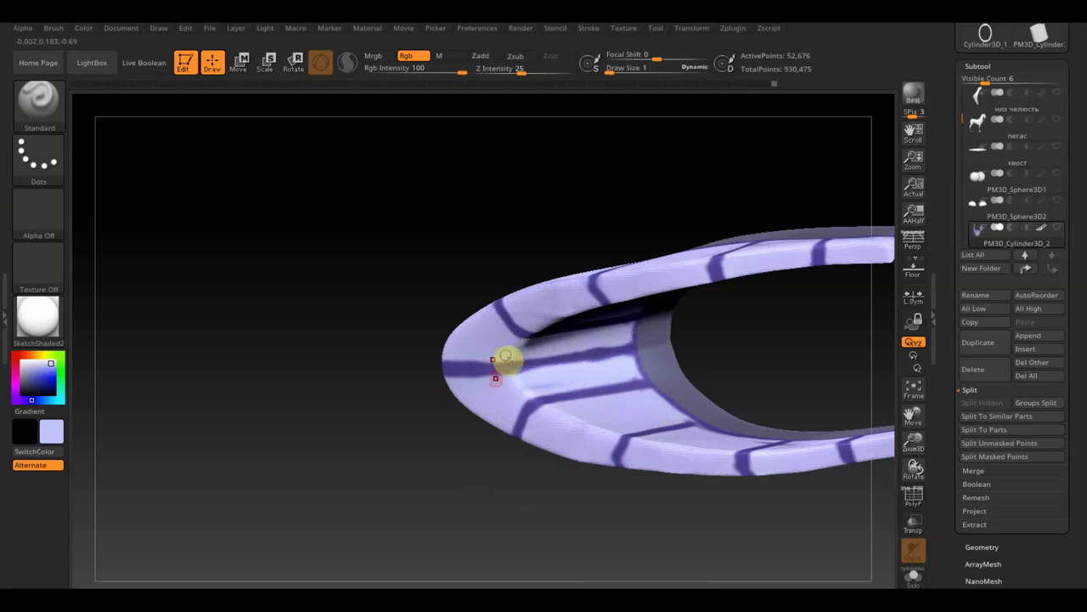
{"action": "mouse_move", "coordinate": [522, 396]}
{"action": "left_mouse_down"}
{"action": "mouse_move", "coordinate": [550, 567]}
{"action": "mouse_move", "coordinate": [585, 427]}
{"action": "left_mouse_up"}
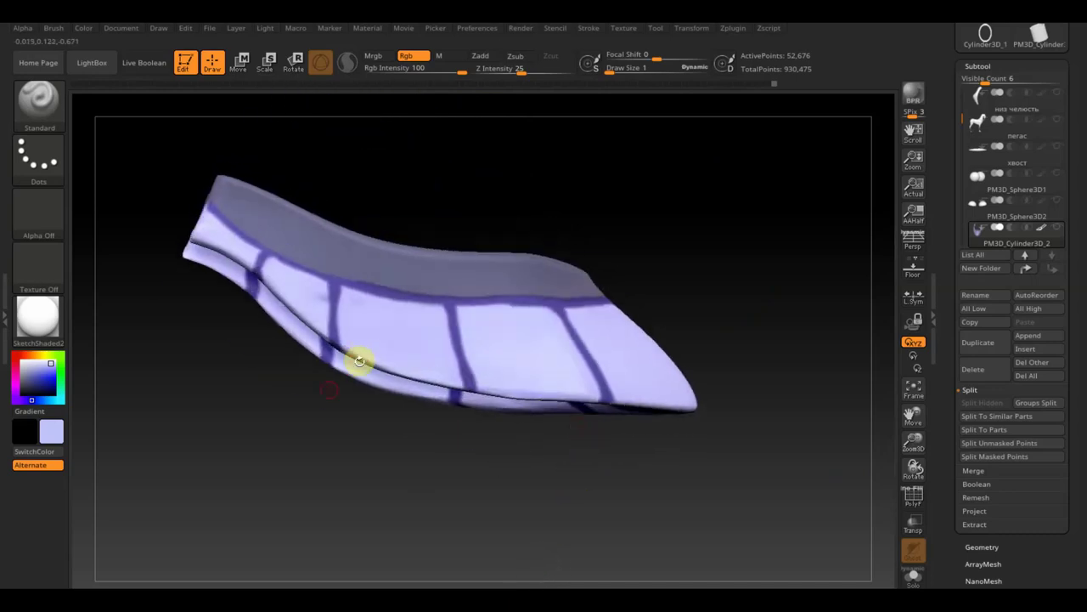
{"action": "left_click_drag", "start_coordinate": [321, 437], "coordinate": [327, 327]}
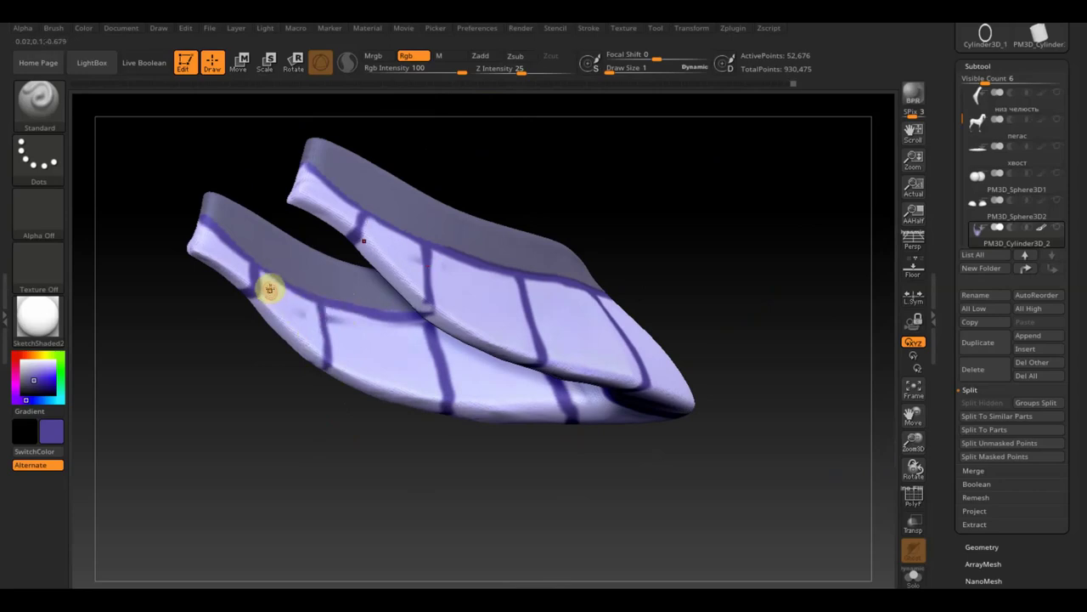
{"action": "mouse_move", "coordinate": [260, 348]}
{"action": "left_mouse_down"}
{"action": "mouse_move", "coordinate": [233, 332]}
{"action": "mouse_move", "coordinate": [261, 266]}
{"action": "left_mouse_up"}
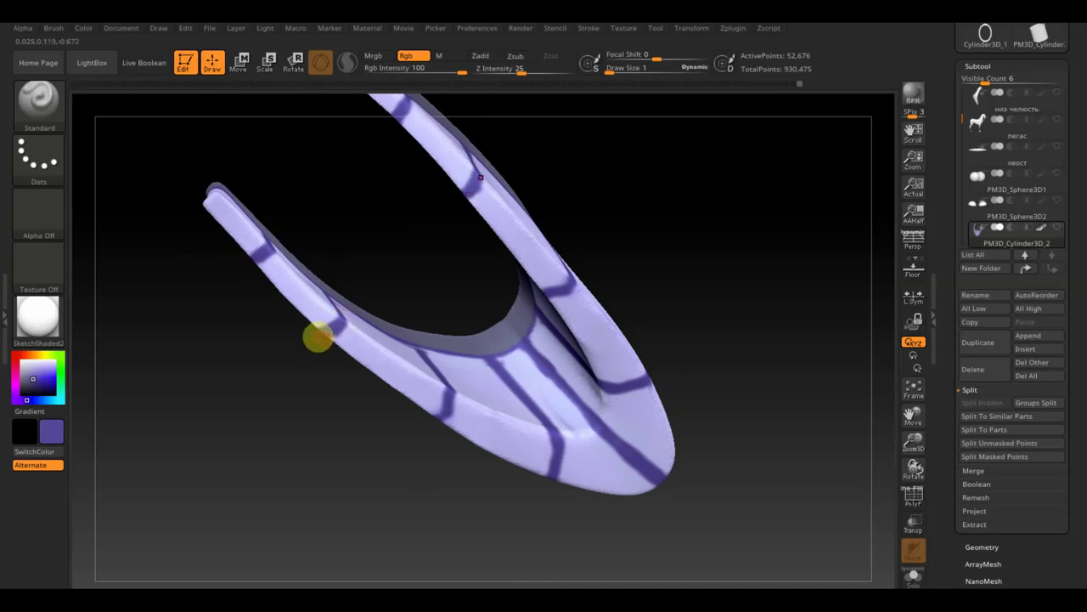
{"action": "key", "text": "c"}
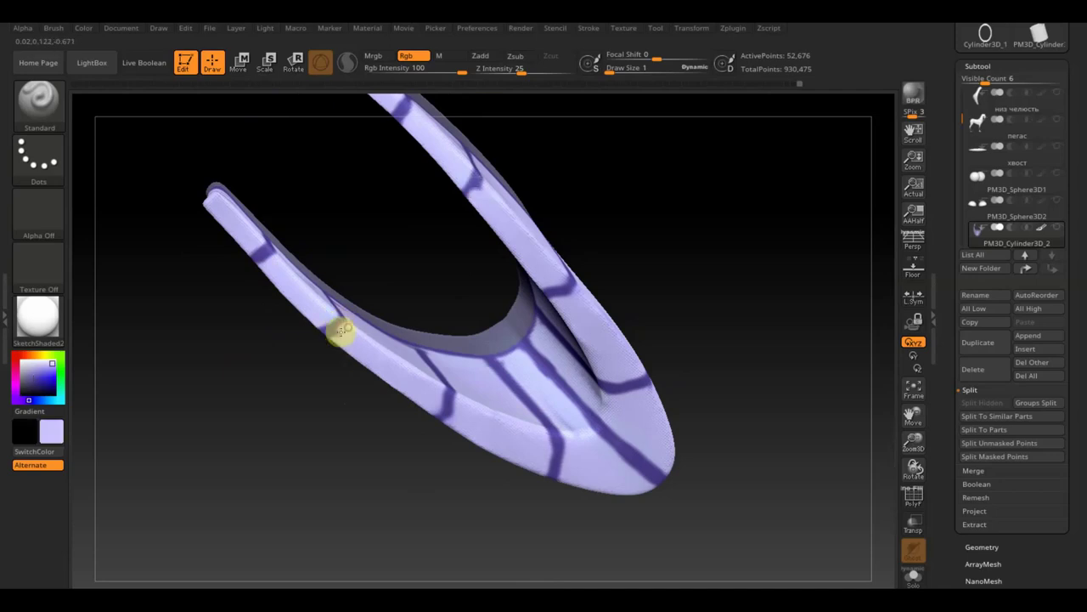
{"action": "mouse_move", "coordinate": [344, 366]}
{"action": "left_mouse_down"}
{"action": "mouse_move", "coordinate": [381, 406]}
{"action": "mouse_move", "coordinate": [417, 366]}
{"action": "mouse_move", "coordinate": [369, 413]}
{"action": "mouse_move", "coordinate": [340, 512]}
{"action": "mouse_move", "coordinate": [289, 284]}
{"action": "left_mouse_up"}
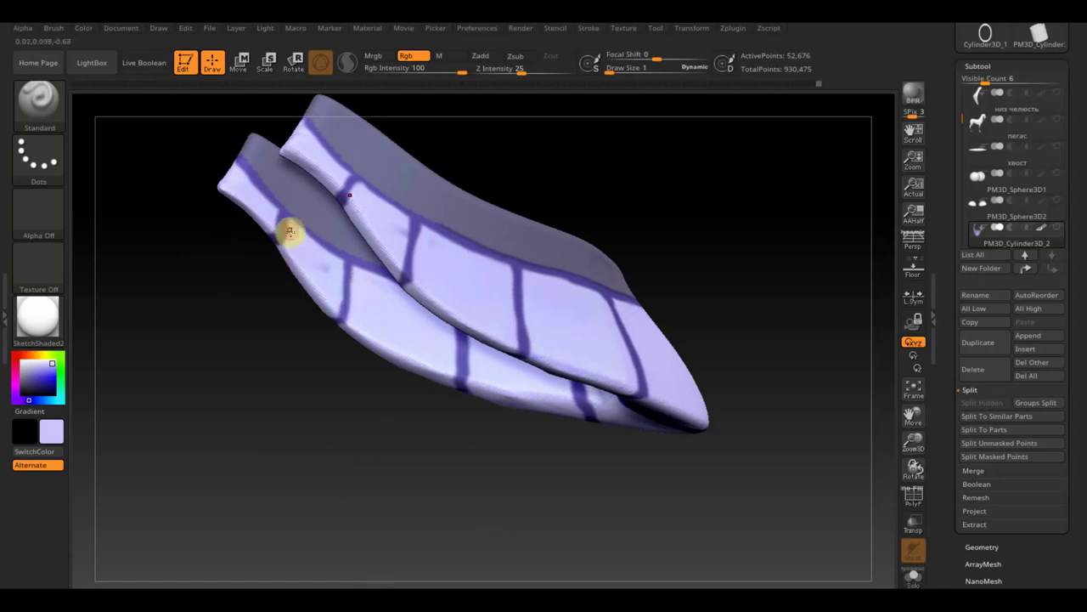
{"action": "mouse_move", "coordinate": [289, 263]}
{"action": "left_mouse_down"}
{"action": "mouse_move", "coordinate": [260, 293]}
{"action": "mouse_move", "coordinate": [345, 371]}
{"action": "mouse_move", "coordinate": [316, 192]}
{"action": "left_mouse_up"}
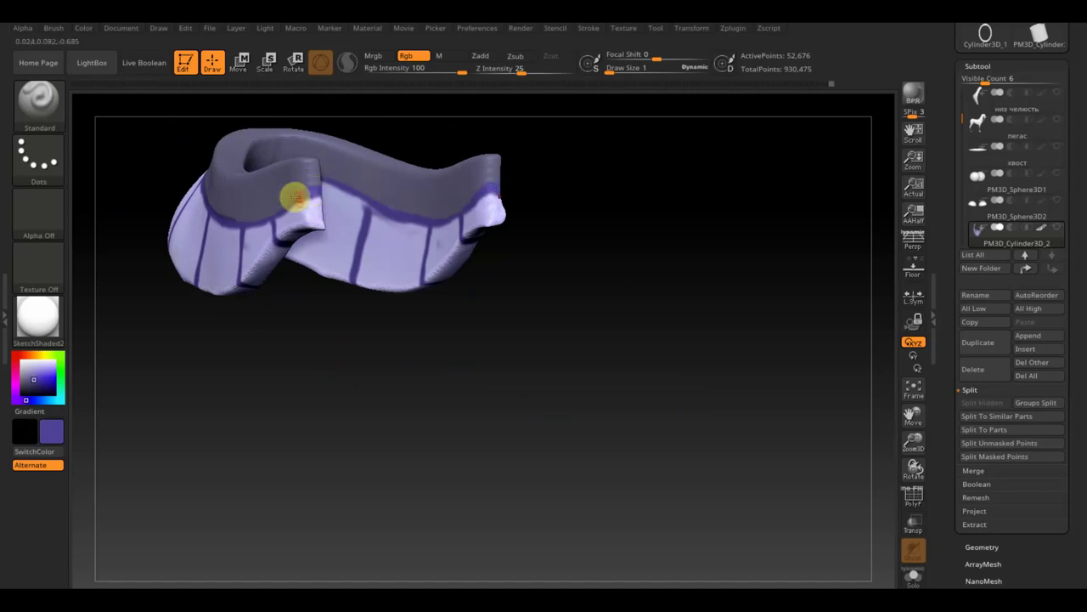
{"action": "key", "text": "c"}
{"action": "mouse_move", "coordinate": [307, 198]}
{"action": "left_mouse_down"}
{"action": "mouse_move", "coordinate": [296, 226]}
{"action": "mouse_move", "coordinate": [595, 292]}
{"action": "mouse_move", "coordinate": [630, 277]}
{"action": "left_mouse_up"}
{"action": "mouse_move", "coordinate": [563, 218]}
{"action": "left_mouse_down"}
{"action": "mouse_move", "coordinate": [587, 267]}
{"action": "mouse_move", "coordinate": [450, 284]}
{"action": "mouse_move", "coordinate": [792, 354]}
{"action": "mouse_move", "coordinate": [575, 342]}
{"action": "left_mouse_up"}
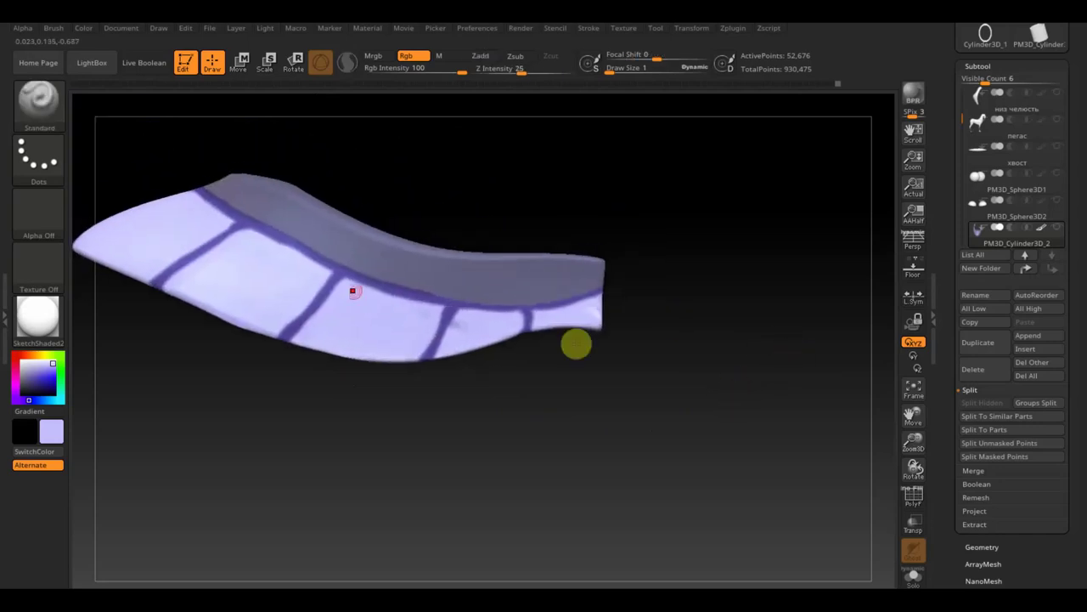
Invert the mask, test an orange stroke on the top, then shift the paint hue to red.
{"action": "key", "text": "ctrl"}
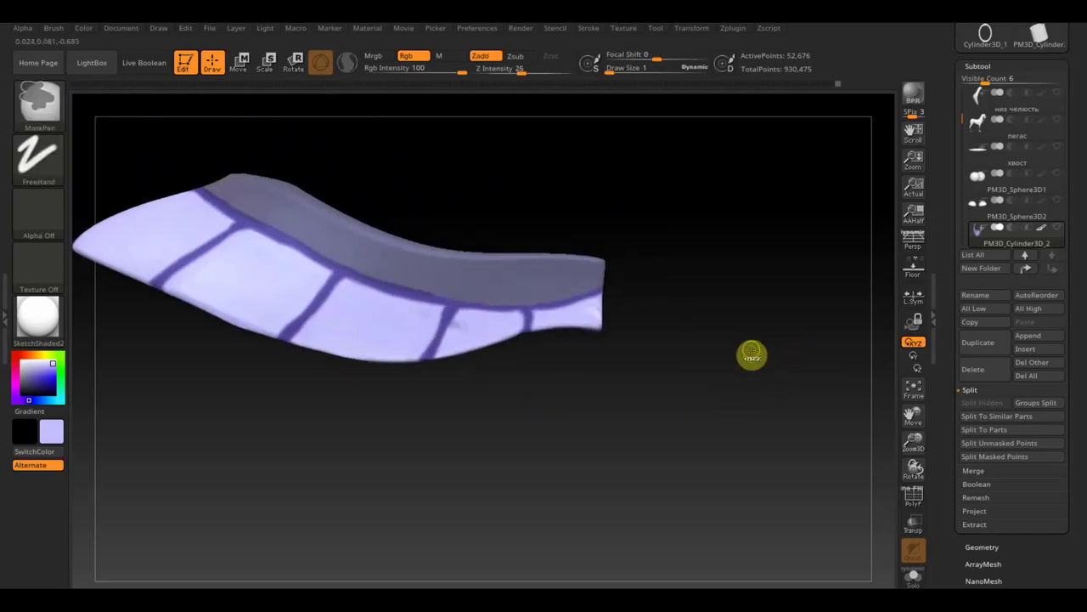
{"action": "left_click", "coordinate": [752, 355], "text": "ctrl"}
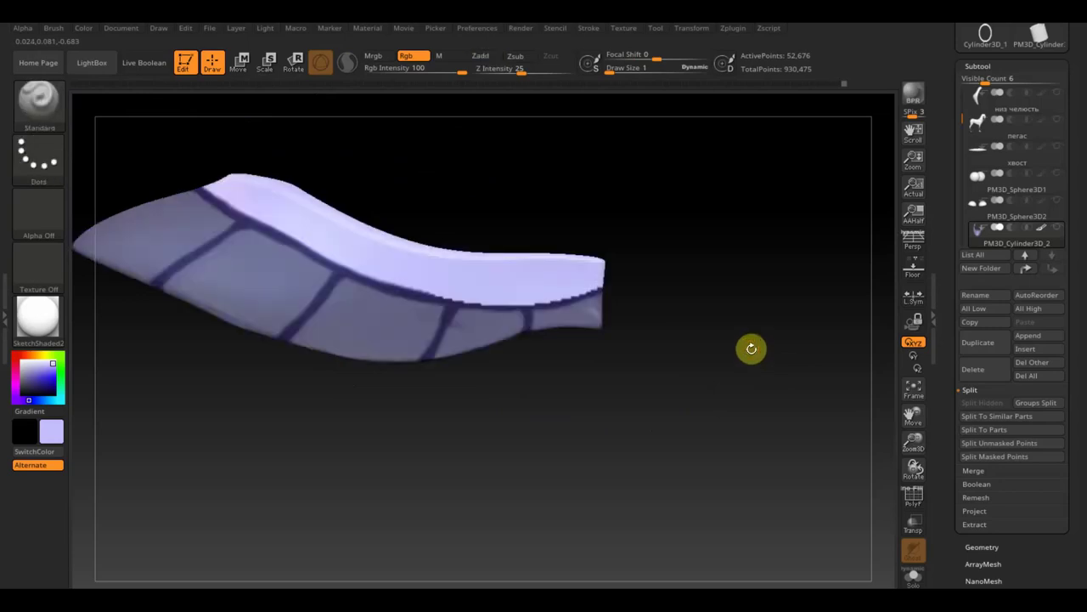
{"action": "left_click_drag", "start_coordinate": [608, 71], "coordinate": [615, 71]}
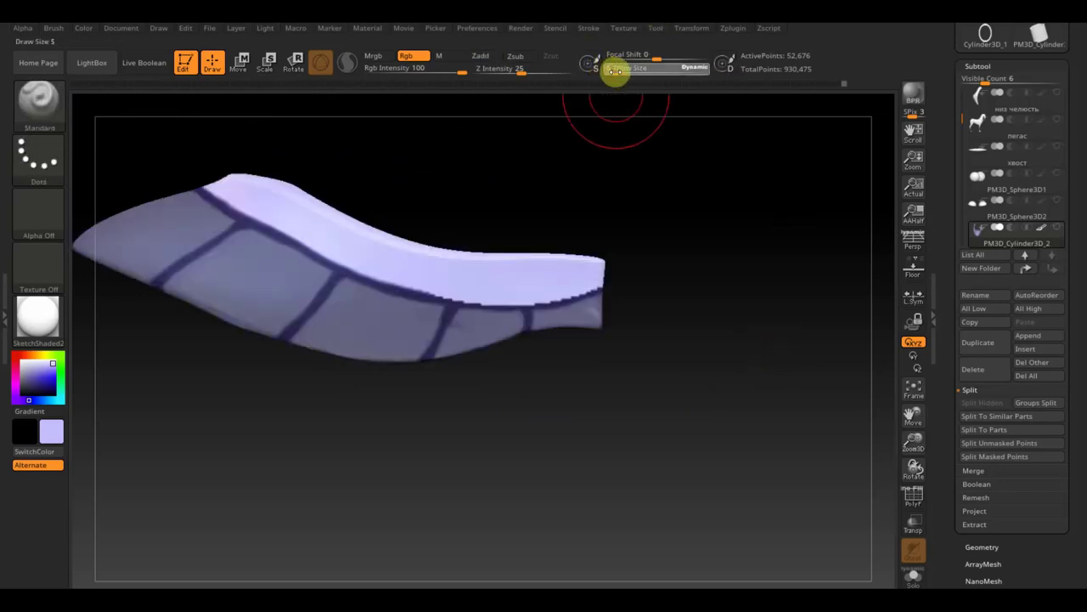
{"action": "left_click", "coordinate": [30, 435]}
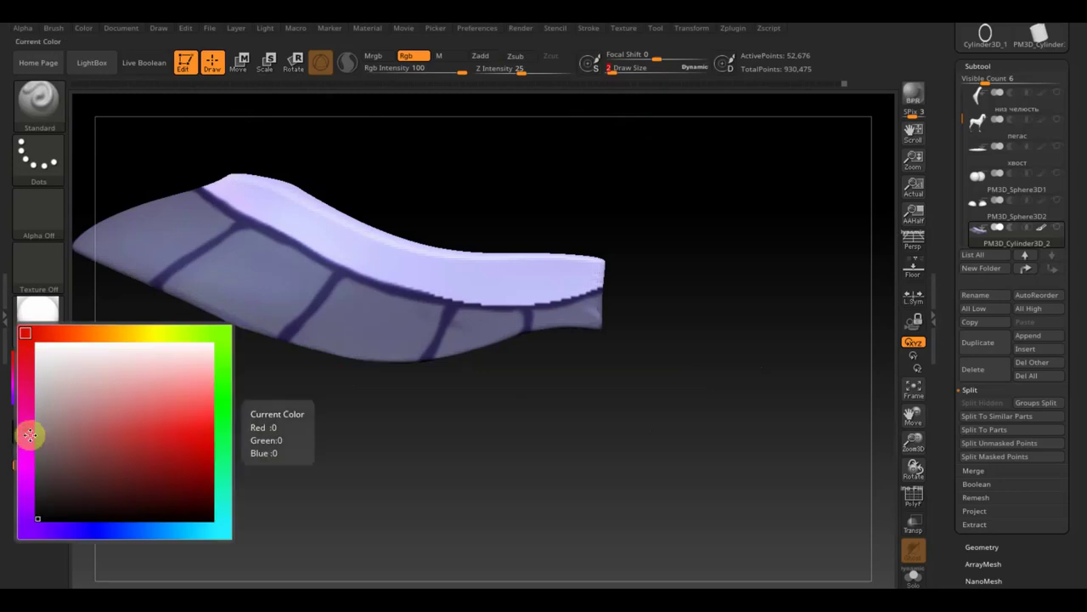
{"action": "left_click", "coordinate": [54, 432]}
{"action": "left_click", "coordinate": [52, 438]}
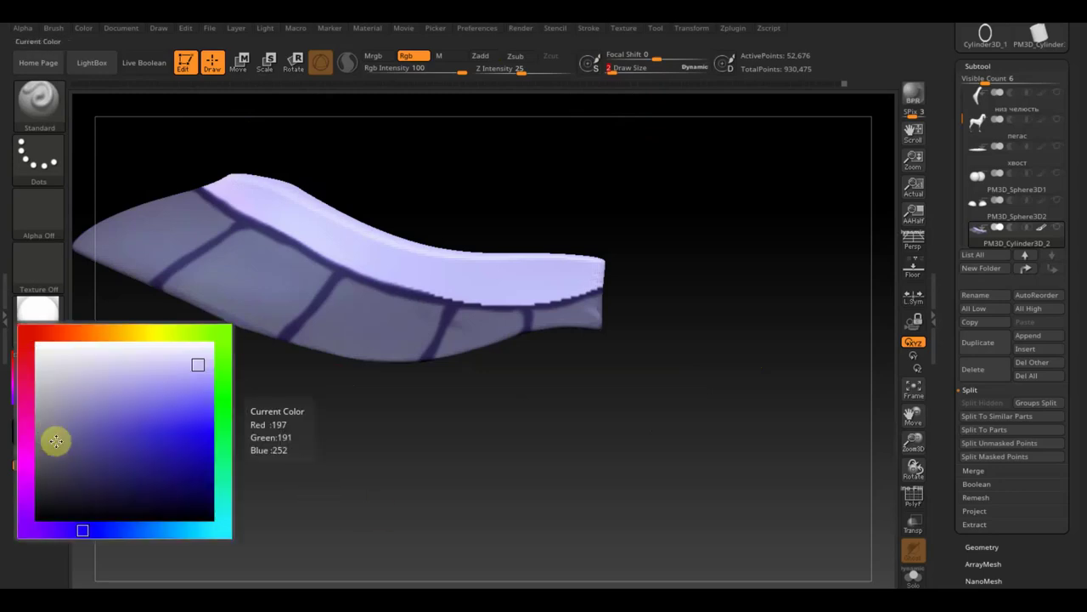
{"action": "left_click", "coordinate": [73, 331]}
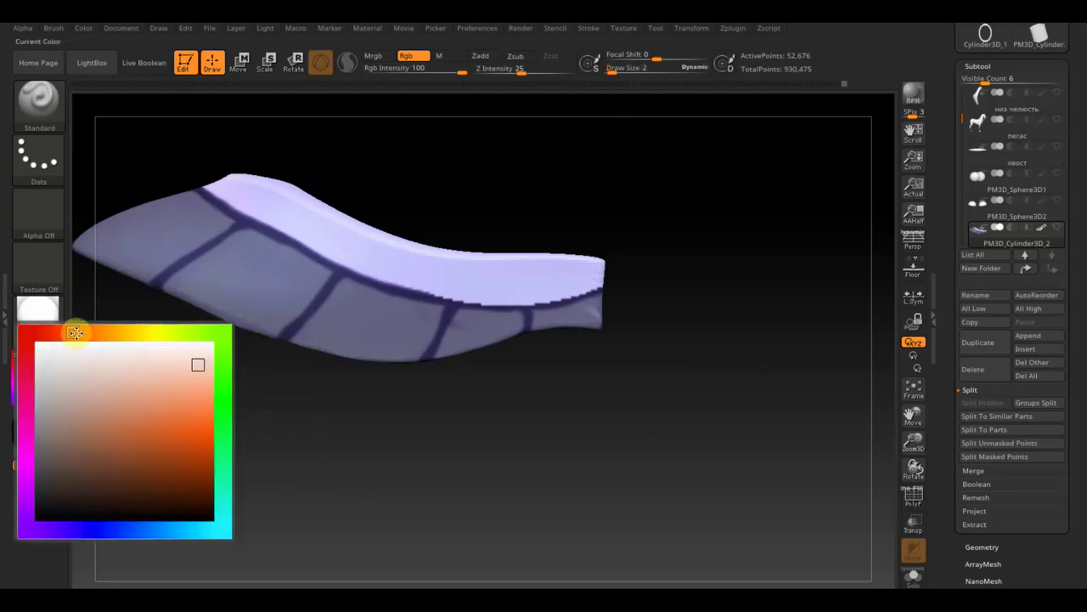
{"action": "left_click", "coordinate": [182, 421]}
{"action": "left_click_drag", "start_coordinate": [481, 289], "coordinate": [539, 281]}
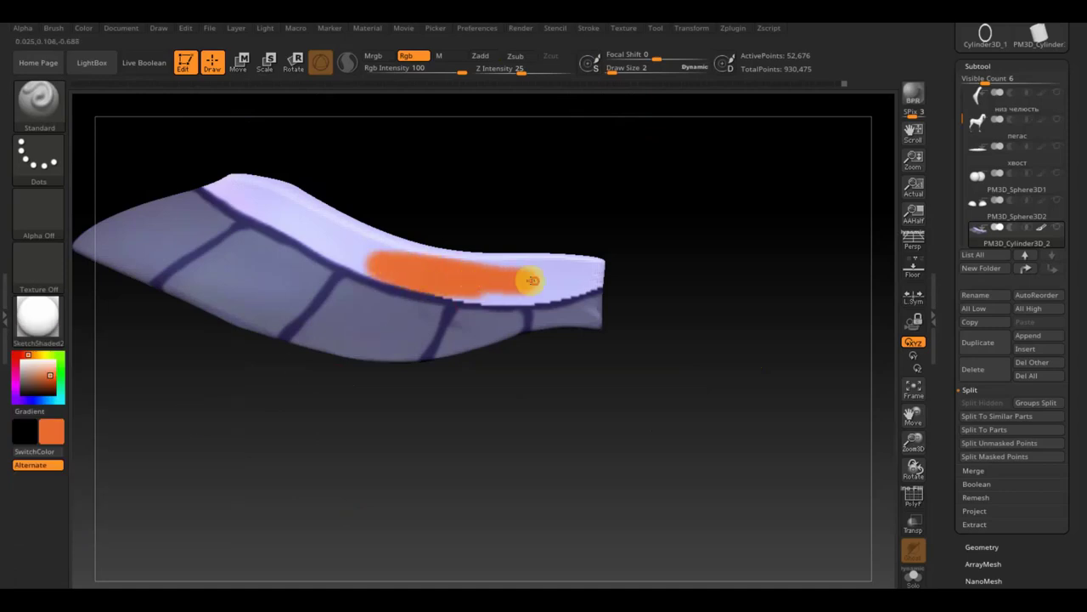
{"action": "left_click", "coordinate": [53, 431]}
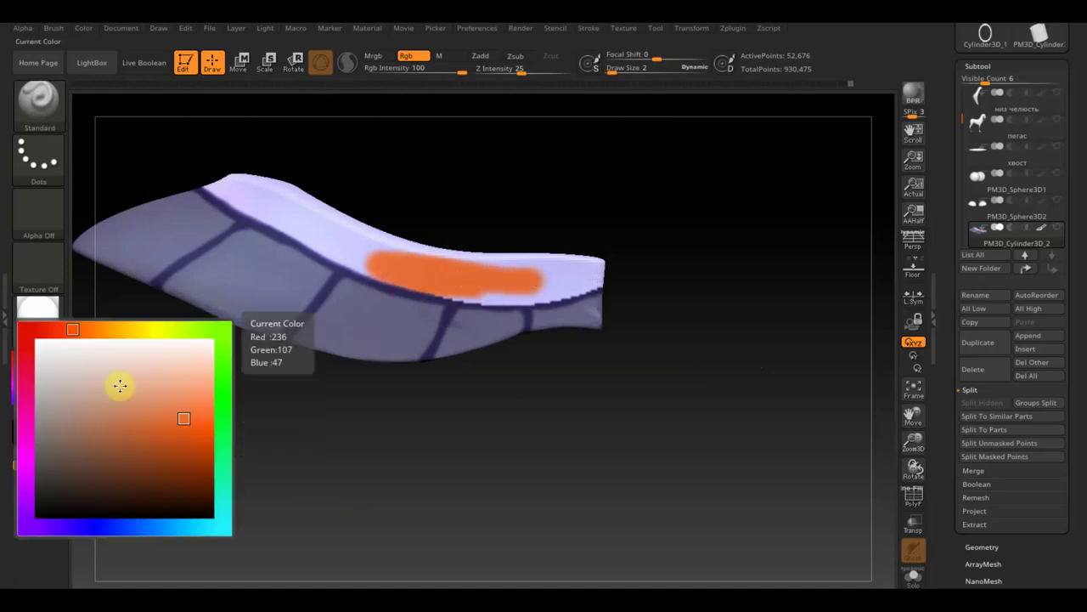
{"action": "left_click", "coordinate": [43, 328]}
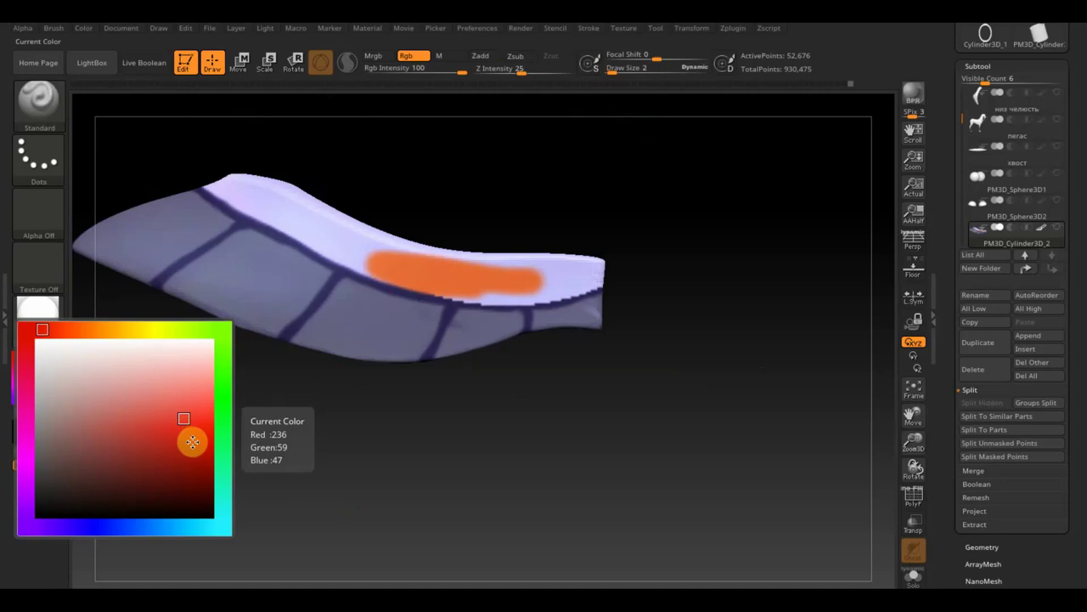
Set Draw Size to 10 and re-mask the lavender teeth to protect them.
{"action": "left_click_drag", "start_coordinate": [611, 68], "coordinate": [619, 73]}
{"action": "mouse_move", "coordinate": [592, 204]}
{"action": "left_mouse_down"}
{"action": "mouse_move", "coordinate": [364, 230]}
{"action": "mouse_move", "coordinate": [457, 324]}
{"action": "mouse_move", "coordinate": [505, 343]}
{"action": "mouse_move", "coordinate": [638, 331]}
{"action": "mouse_move", "coordinate": [672, 315]}
{"action": "mouse_move", "coordinate": [625, 387]}
{"action": "mouse_move", "coordinate": [626, 283]}
{"action": "mouse_move", "coordinate": [447, 161]}
{"action": "mouse_move", "coordinate": [515, 386]}
{"action": "left_mouse_up"}
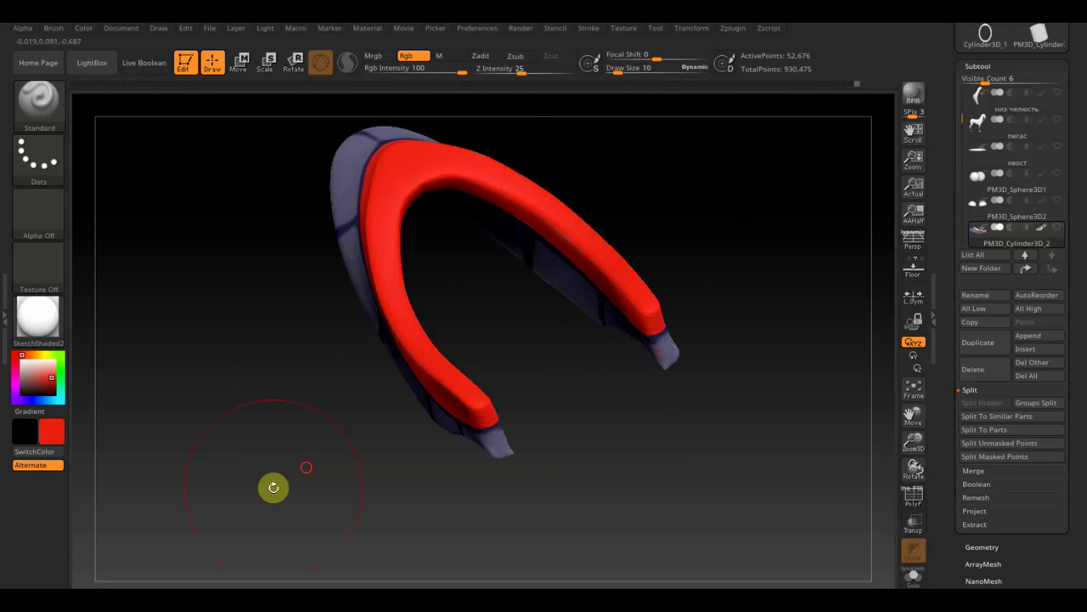
{"action": "left_click_drag", "start_coordinate": [275, 485], "coordinate": [333, 393]}
{"action": "mouse_move", "coordinate": [527, 464]}
{"action": "left_mouse_down"}
{"action": "mouse_move", "coordinate": [558, 475]}
{"action": "mouse_move", "coordinate": [606, 454]}
{"action": "mouse_move", "coordinate": [640, 468]}
{"action": "left_mouse_up"}
{"action": "key", "text": "ctrl"}
{"action": "left_click", "coordinate": [687, 349], "text": "ctrl"}
{"action": "mouse_move", "coordinate": [692, 428]}
{"action": "left_mouse_down"}
{"action": "mouse_move", "coordinate": [708, 444]}
{"action": "mouse_move", "coordinate": [678, 412]}
{"action": "mouse_move", "coordinate": [726, 419]}
{"action": "left_mouse_up"}
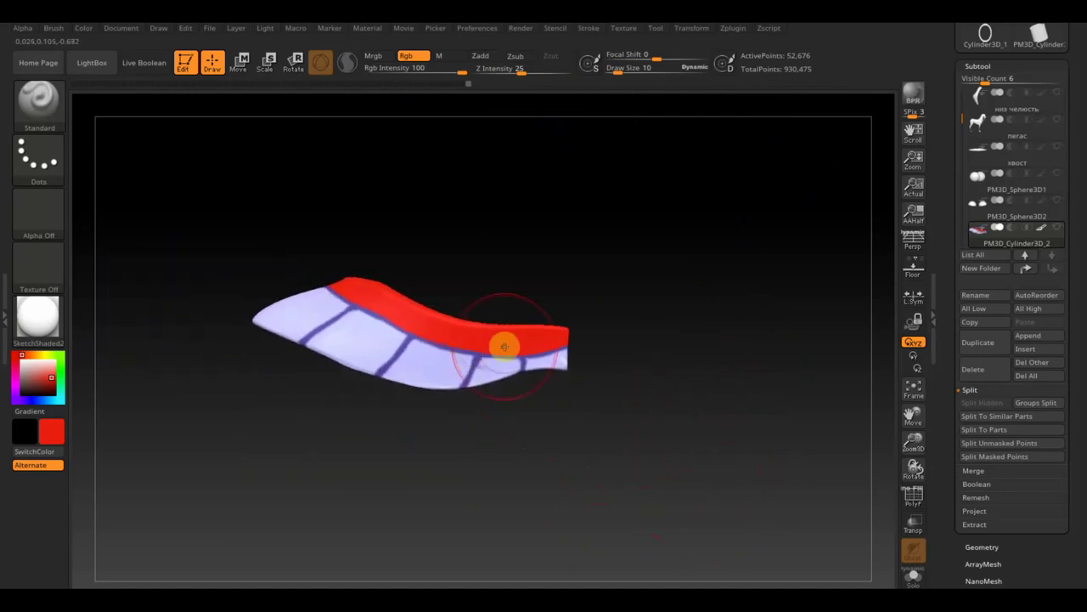
{"action": "left_click", "coordinate": [504, 345], "text": "ctrl"}
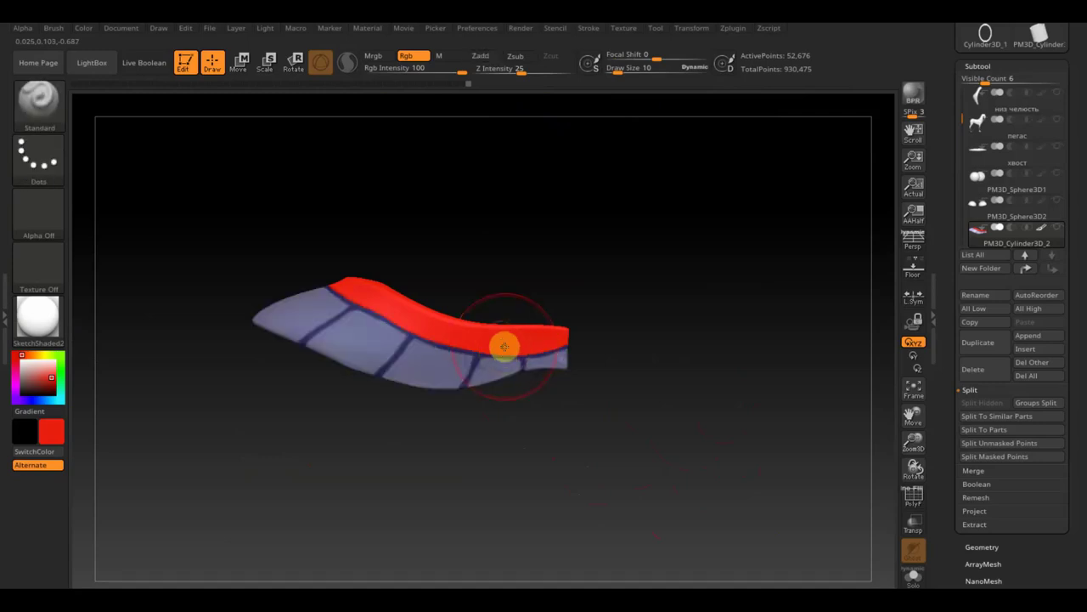
Paint a salmon-red, then softer pinkish-red gum band along the strip's top edge.
{"action": "left_click", "coordinate": [51, 430]}
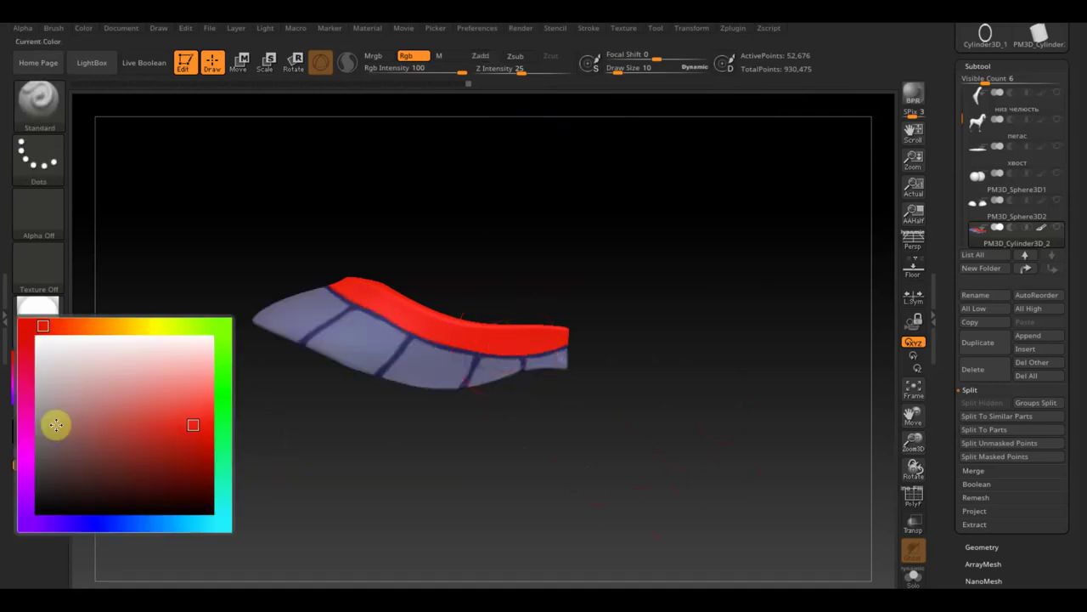
{"action": "left_click", "coordinate": [175, 400]}
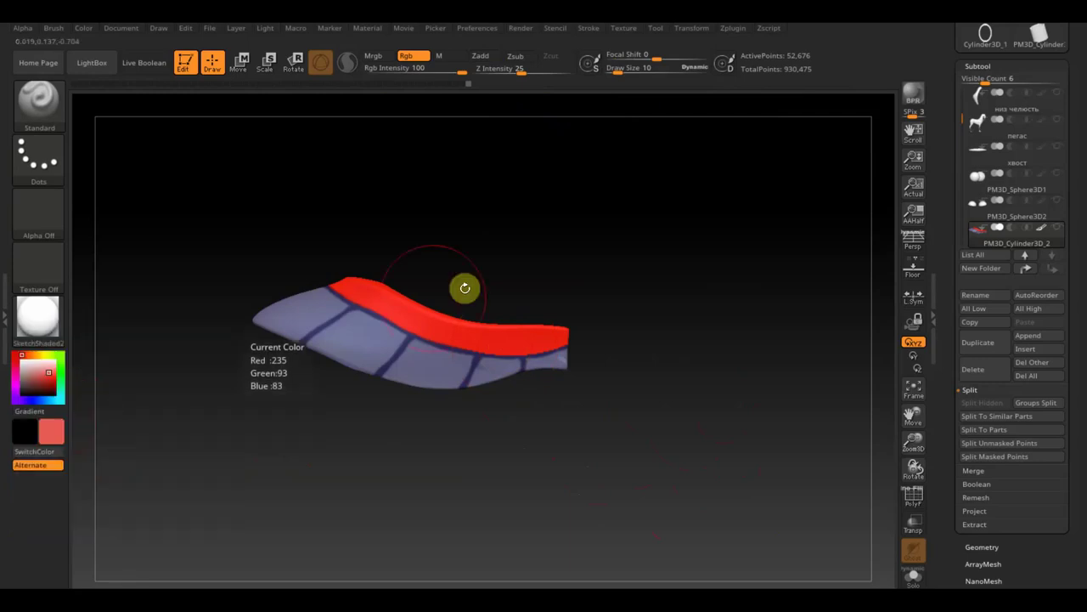
{"action": "left_click_drag", "start_coordinate": [513, 324], "coordinate": [294, 283]}
{"action": "mouse_move", "coordinate": [569, 302]}
{"action": "left_mouse_down"}
{"action": "mouse_move", "coordinate": [655, 331]}
{"action": "mouse_move", "coordinate": [576, 330]}
{"action": "mouse_move", "coordinate": [303, 250]}
{"action": "left_mouse_up"}
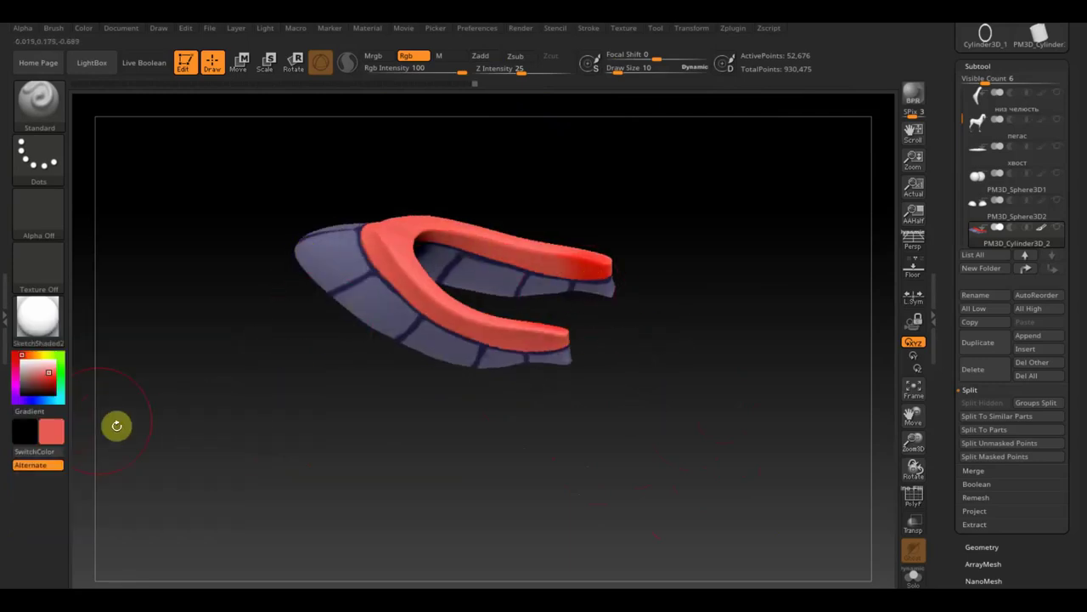
{"action": "left_click_drag", "start_coordinate": [59, 436], "coordinate": [162, 397]}
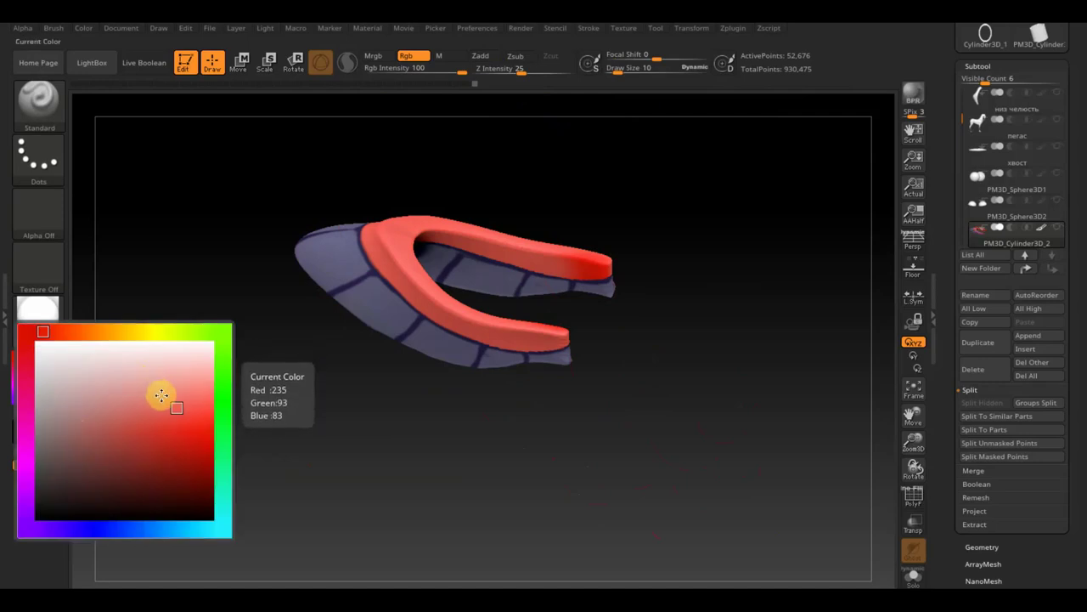
{"action": "mouse_move", "coordinate": [561, 316]}
{"action": "left_mouse_down"}
{"action": "mouse_move", "coordinate": [422, 296]}
{"action": "mouse_move", "coordinate": [388, 218]}
{"action": "mouse_move", "coordinate": [375, 248]}
{"action": "mouse_move", "coordinate": [535, 315]}
{"action": "mouse_move", "coordinate": [541, 257]}
{"action": "left_mouse_up"}
{"action": "mouse_move", "coordinate": [586, 374]}
{"action": "left_mouse_down"}
{"action": "mouse_move", "coordinate": [670, 378]}
{"action": "mouse_move", "coordinate": [692, 308]}
{"action": "mouse_move", "coordinate": [745, 320]}
{"action": "mouse_move", "coordinate": [730, 375]}
{"action": "left_mouse_up"}
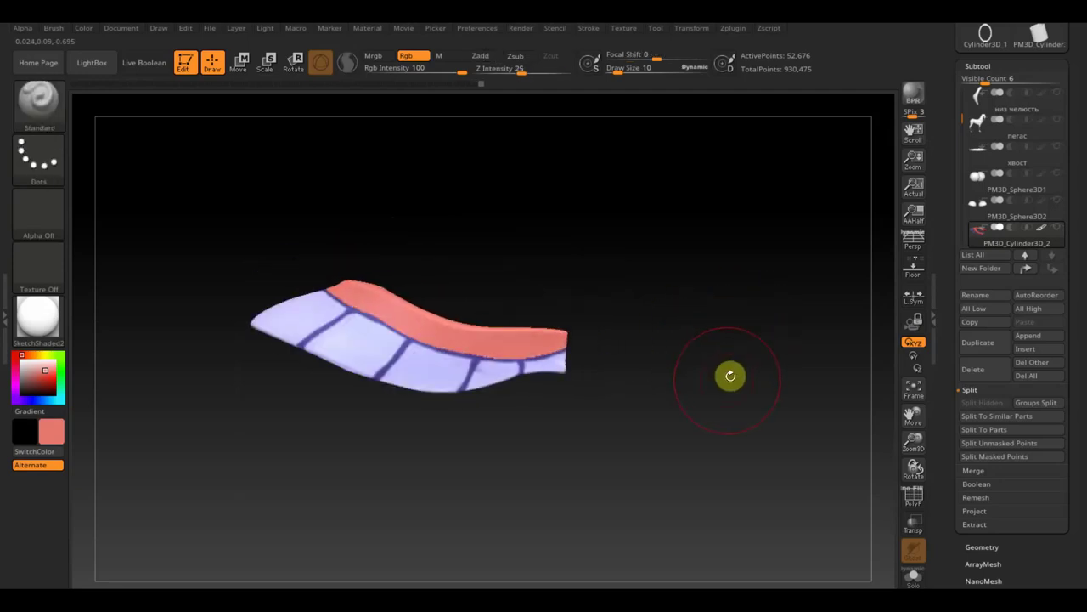
Mask the red gum band by its colour from the Masking options.
{"action": "scroll", "coordinate": [1047, 560], "scroll_direction": "down", "scroll_amount": 3}
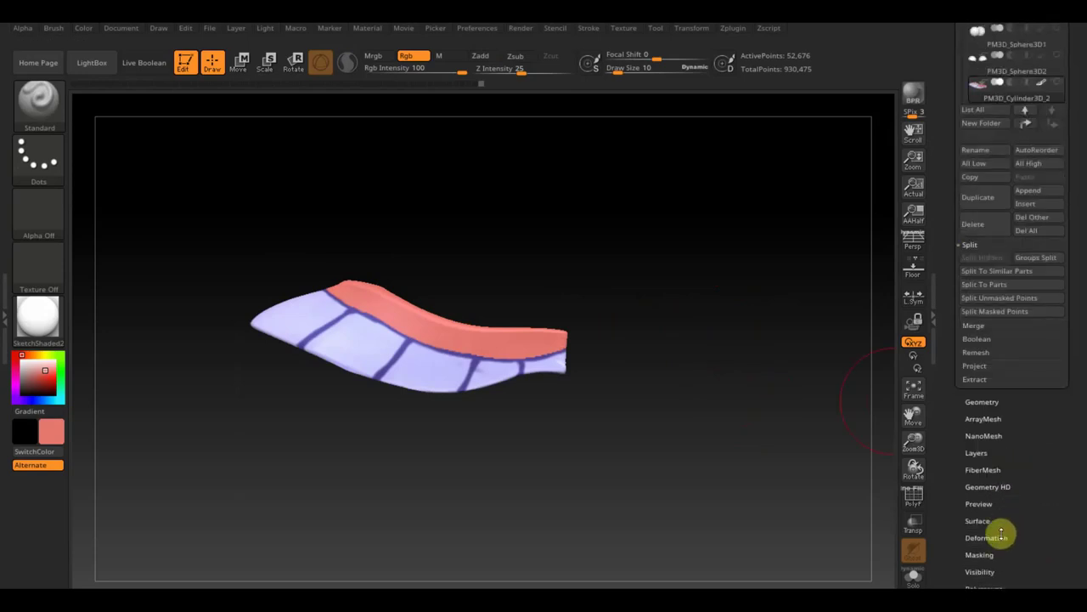
{"action": "scroll", "coordinate": [1011, 537], "scroll_direction": "down", "scroll_amount": 2}
{"action": "scroll", "coordinate": [1019, 477], "scroll_direction": "down", "scroll_amount": 1}
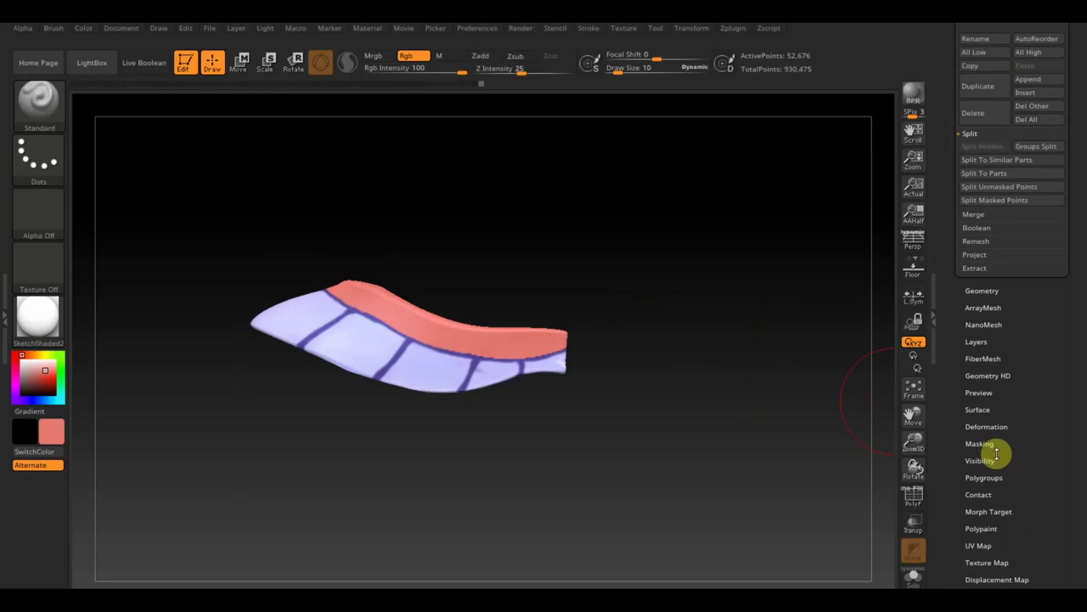
{"action": "left_click", "coordinate": [990, 445]}
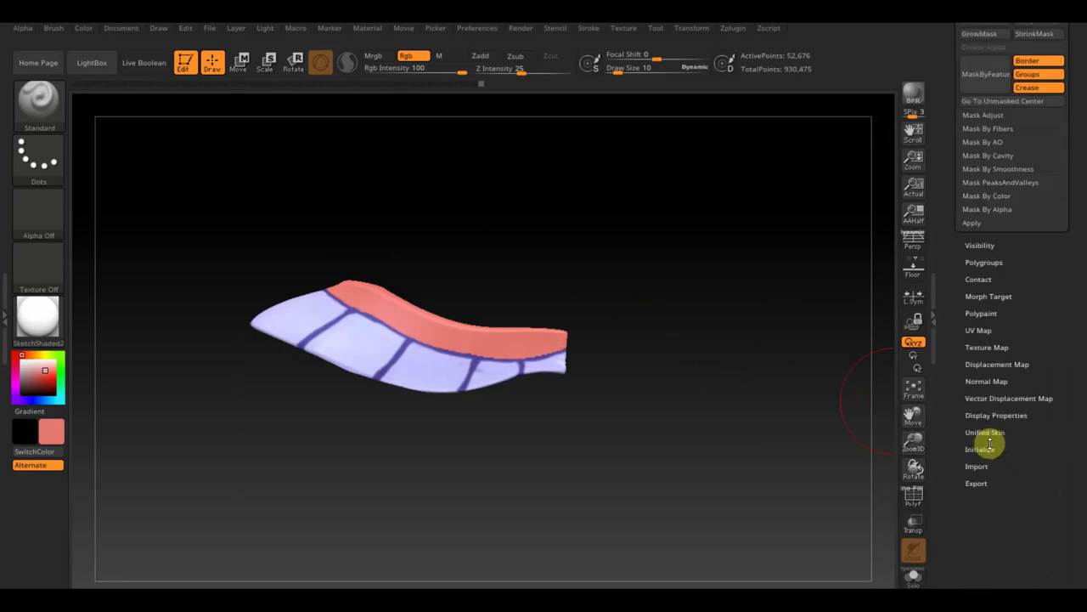
{"action": "left_click", "coordinate": [990, 196]}
{"action": "left_click", "coordinate": [1008, 209]}
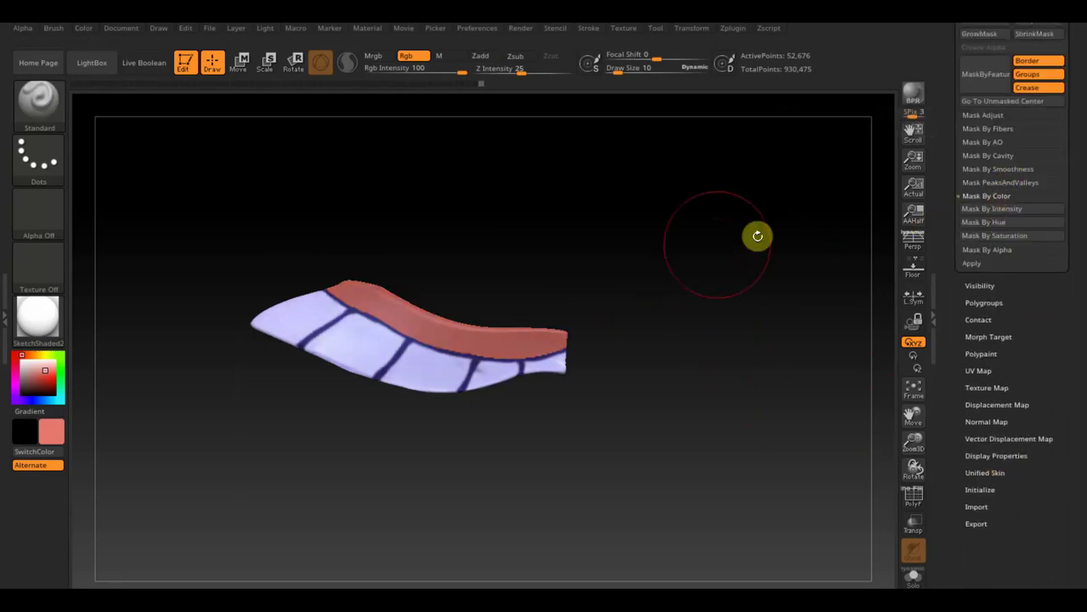
Move the teeth row left along X, shrink and tilt it slightly, then return to Draw mode.
{"action": "left_click", "coordinate": [240, 62]}
{"action": "mouse_move", "coordinate": [618, 307]}
{"action": "left_mouse_down"}
{"action": "mouse_move", "coordinate": [716, 461]}
{"action": "mouse_move", "coordinate": [700, 502]}
{"action": "mouse_move", "coordinate": [745, 439]}
{"action": "left_mouse_up"}
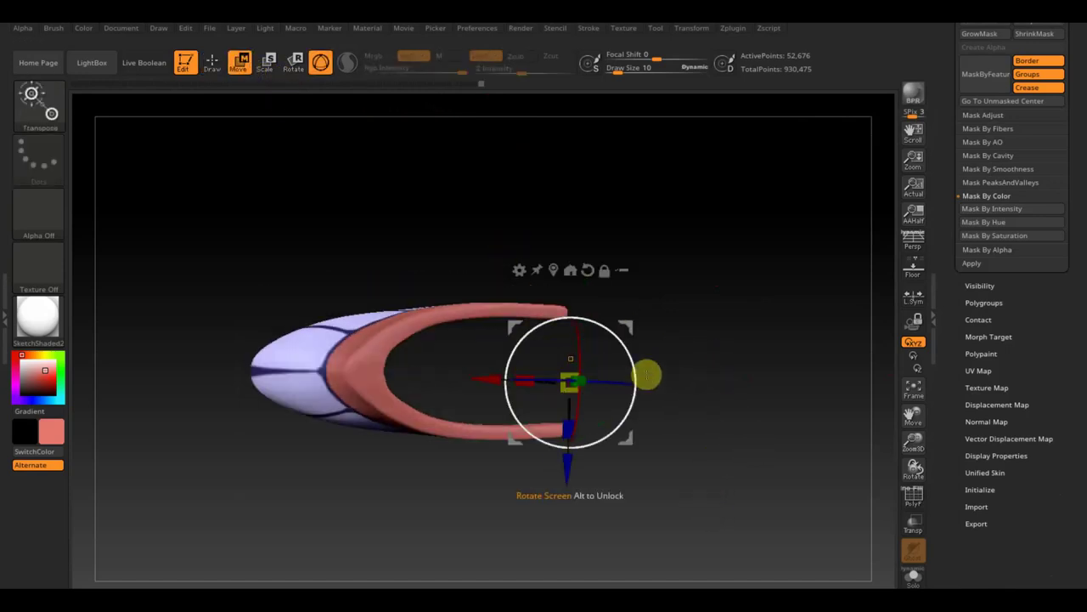
{"action": "right_click", "coordinate": [493, 379]}
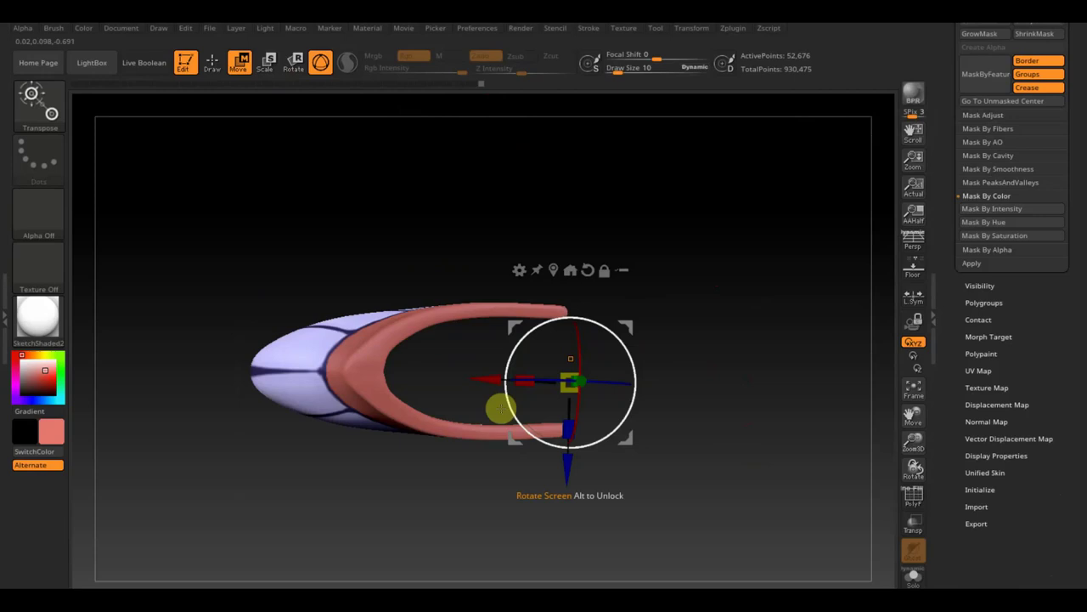
{"action": "left_click_drag", "start_coordinate": [491, 380], "coordinate": [318, 372]}
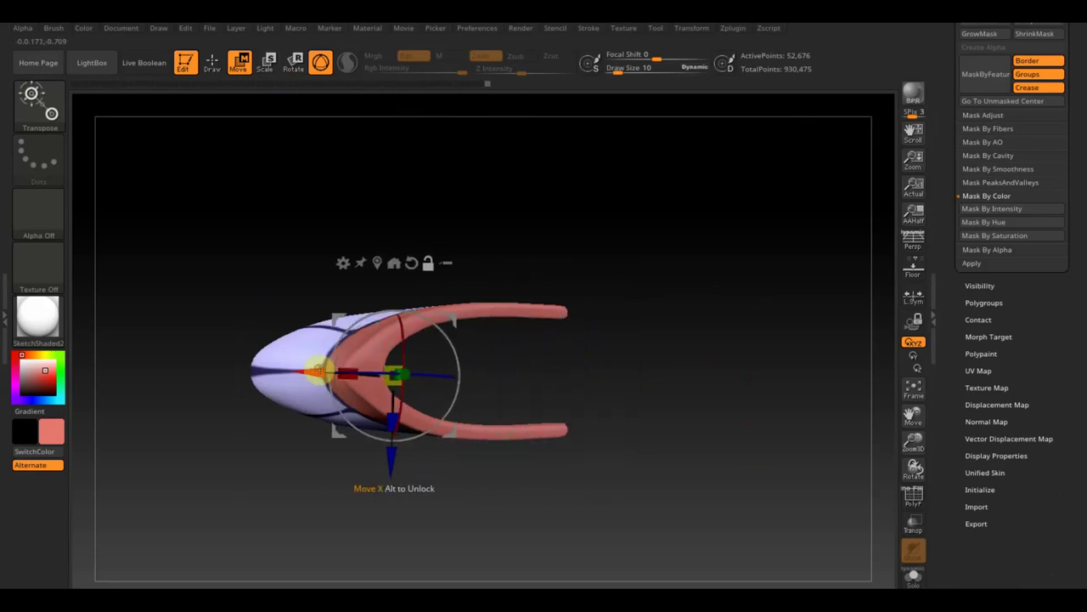
{"action": "mouse_move", "coordinate": [626, 526]}
{"action": "left_mouse_down"}
{"action": "mouse_move", "coordinate": [612, 378]}
{"action": "mouse_move", "coordinate": [625, 393]}
{"action": "mouse_move", "coordinate": [507, 383]}
{"action": "left_mouse_up"}
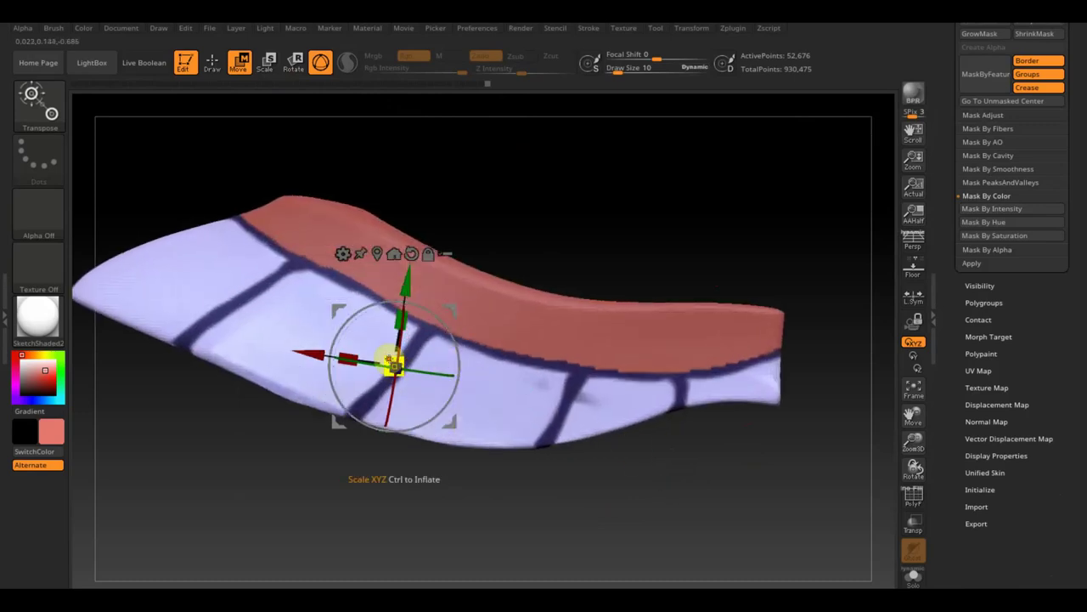
{"action": "mouse_move", "coordinate": [387, 358]}
{"action": "left_mouse_down"}
{"action": "mouse_move", "coordinate": [396, 367]}
{"action": "mouse_move", "coordinate": [375, 362]}
{"action": "left_mouse_up"}
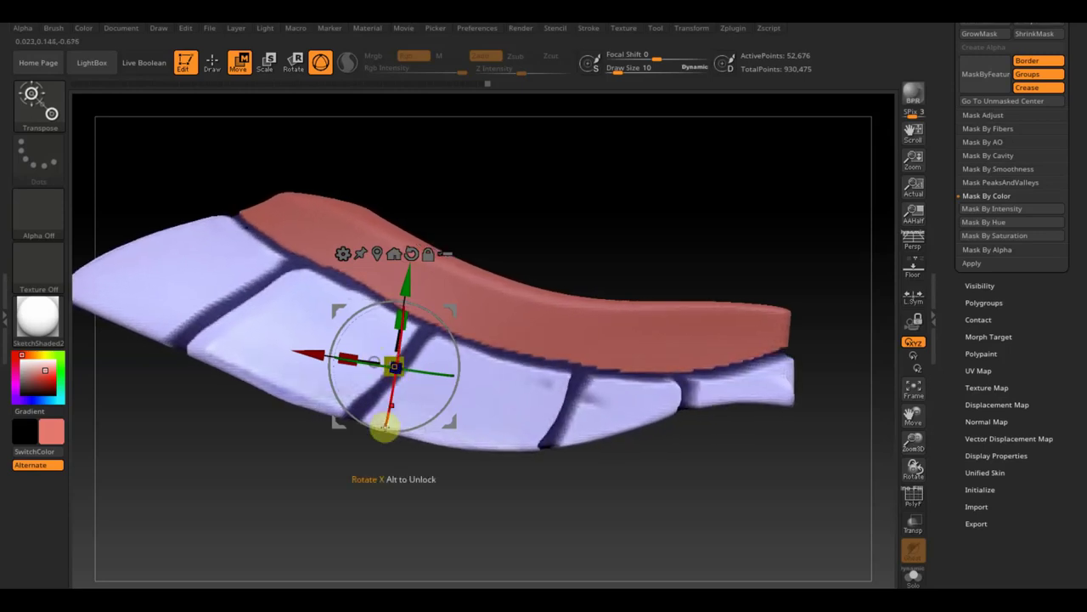
{"action": "left_click_drag", "start_coordinate": [360, 510], "coordinate": [382, 552]}
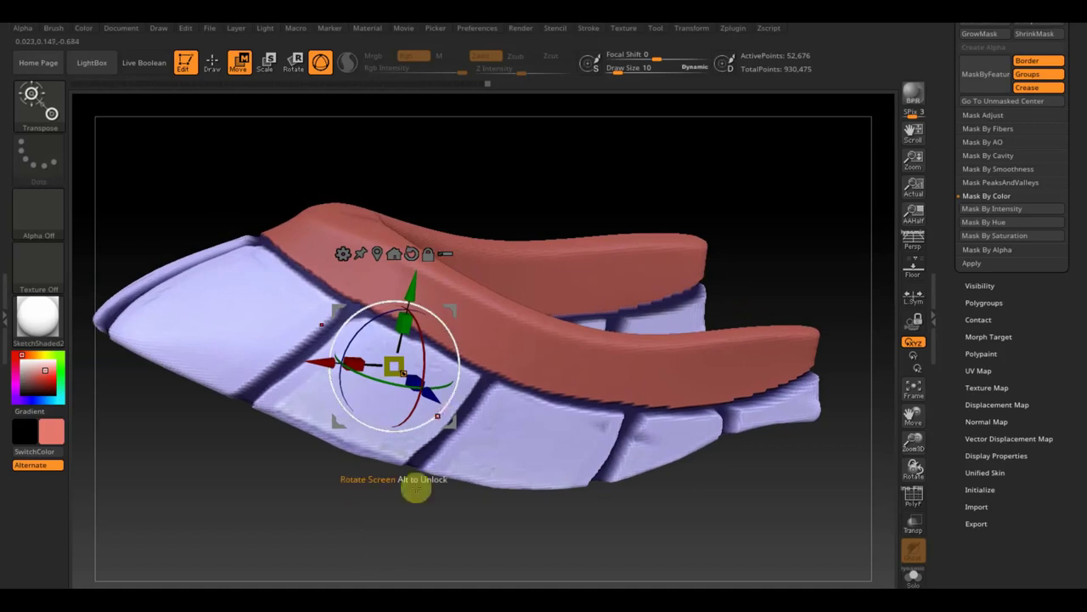
{"action": "left_click_drag", "start_coordinate": [333, 311], "coordinate": [338, 312]}
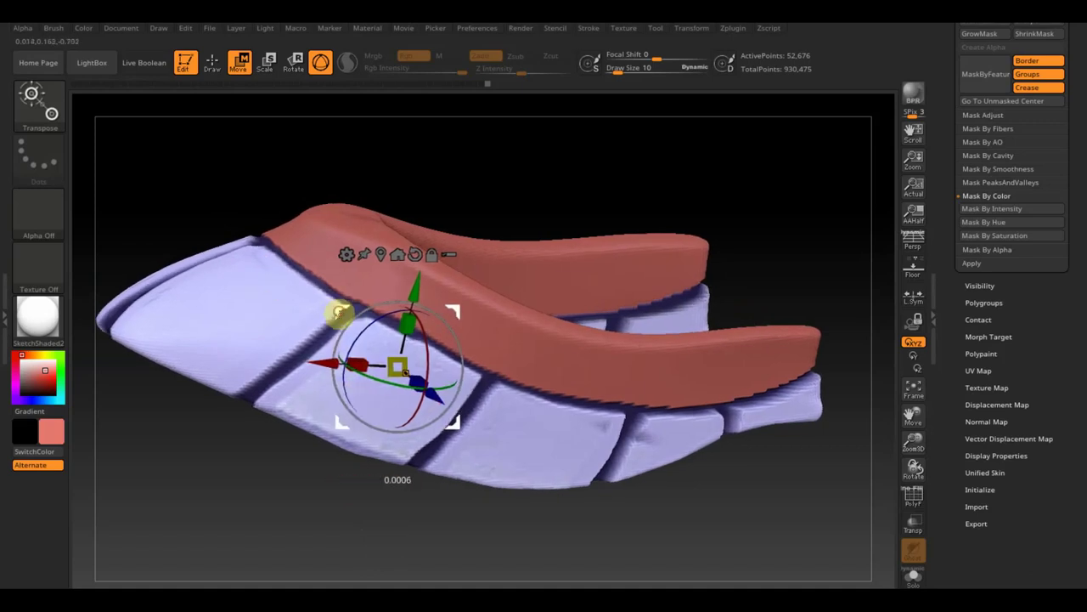
{"action": "mouse_move", "coordinate": [448, 578]}
{"action": "left_mouse_down"}
{"action": "mouse_move", "coordinate": [437, 580]}
{"action": "mouse_move", "coordinate": [646, 552]}
{"action": "mouse_move", "coordinate": [502, 347]}
{"action": "left_mouse_up"}
{"action": "left_click", "coordinate": [213, 62]}
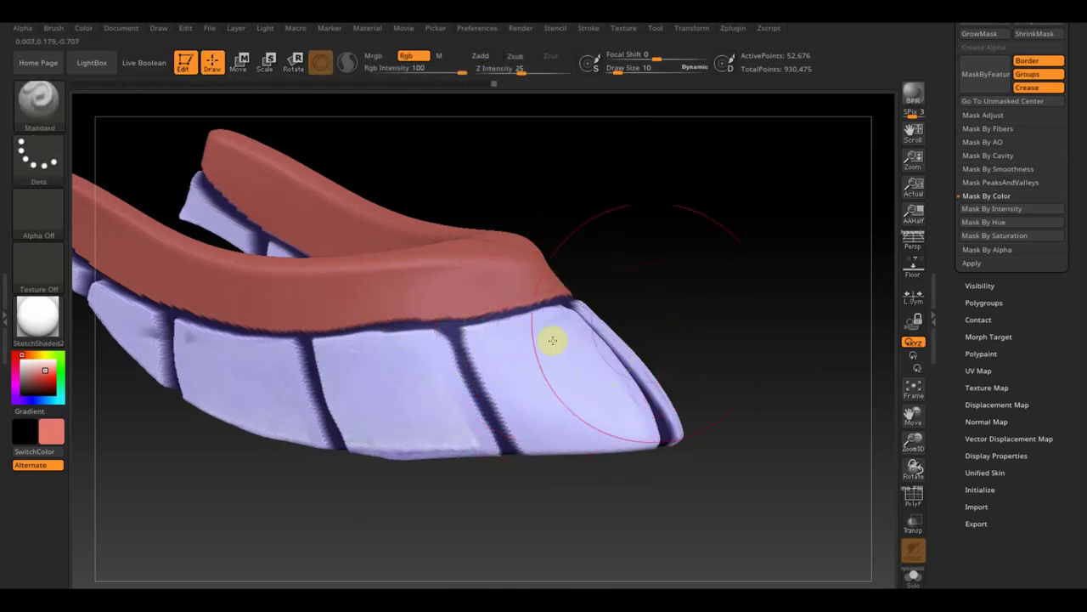
Select the teeth strip subtool and smooth its surface, orbiting around the teeth row.
{"action": "scroll", "coordinate": [1058, 148], "scroll_direction": "up", "scroll_amount": 3}
{"action": "scroll", "coordinate": [1058, 152], "scroll_direction": "up", "scroll_amount": 2}
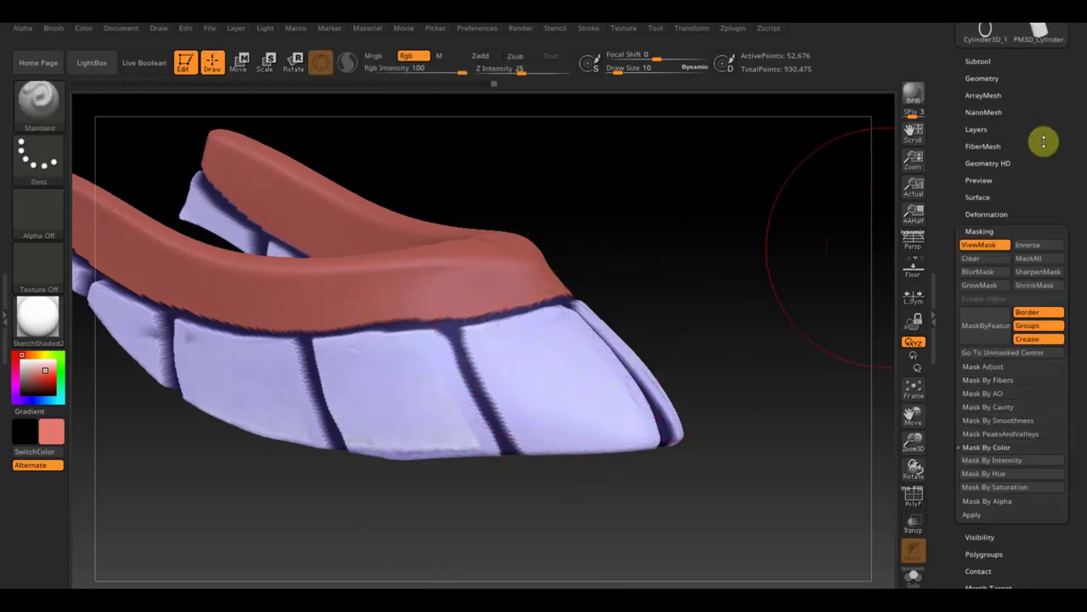
{"action": "left_click", "coordinate": [978, 61]}
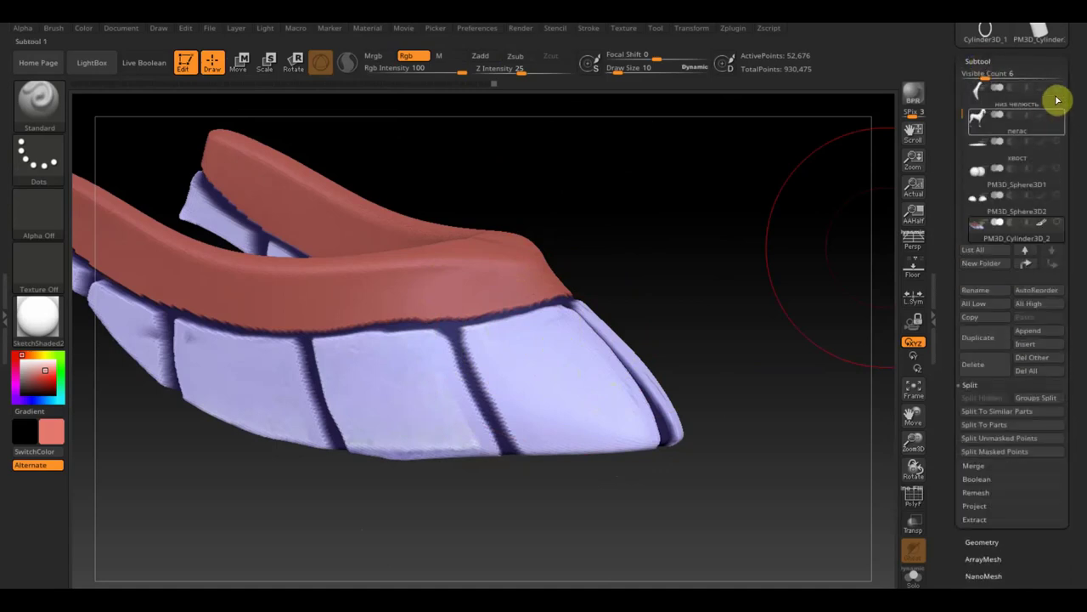
{"action": "left_click", "coordinate": [1044, 225]}
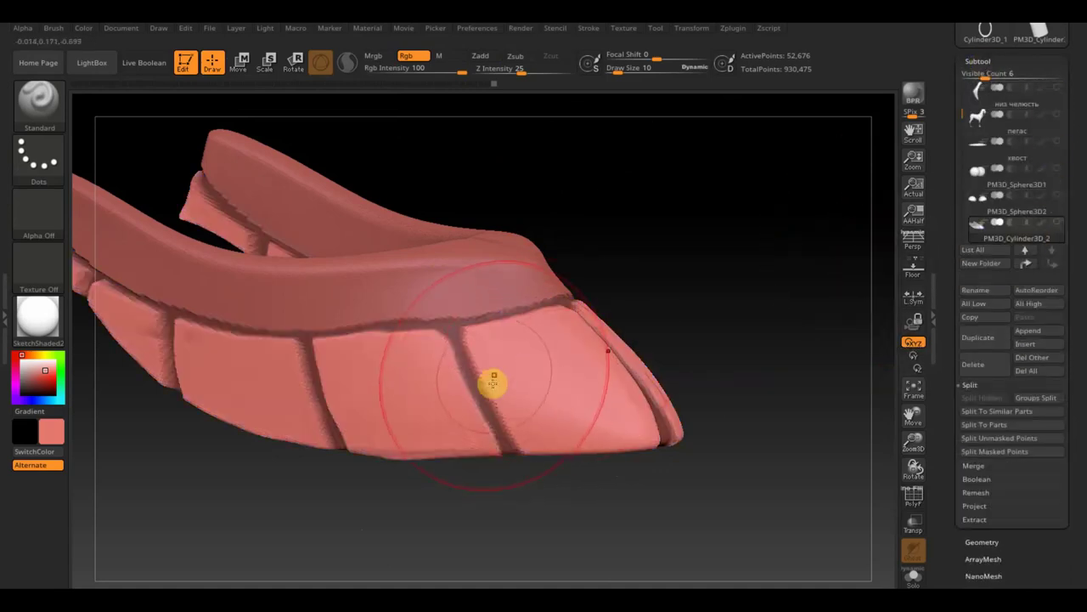
{"action": "key", "text": "shift"}
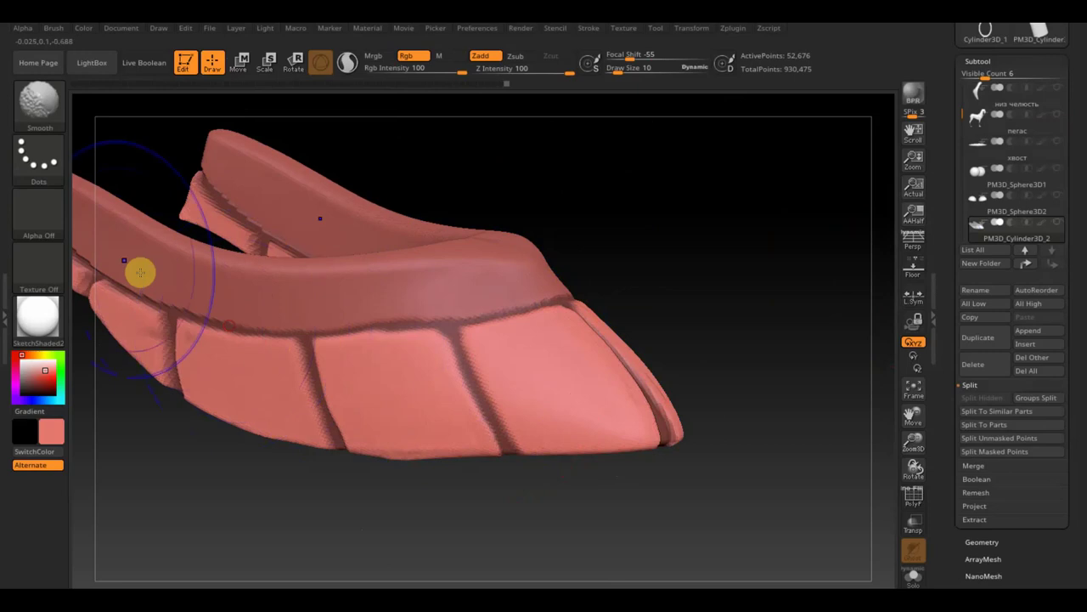
{"action": "left_click_drag", "start_coordinate": [549, 413], "coordinate": [694, 318]}
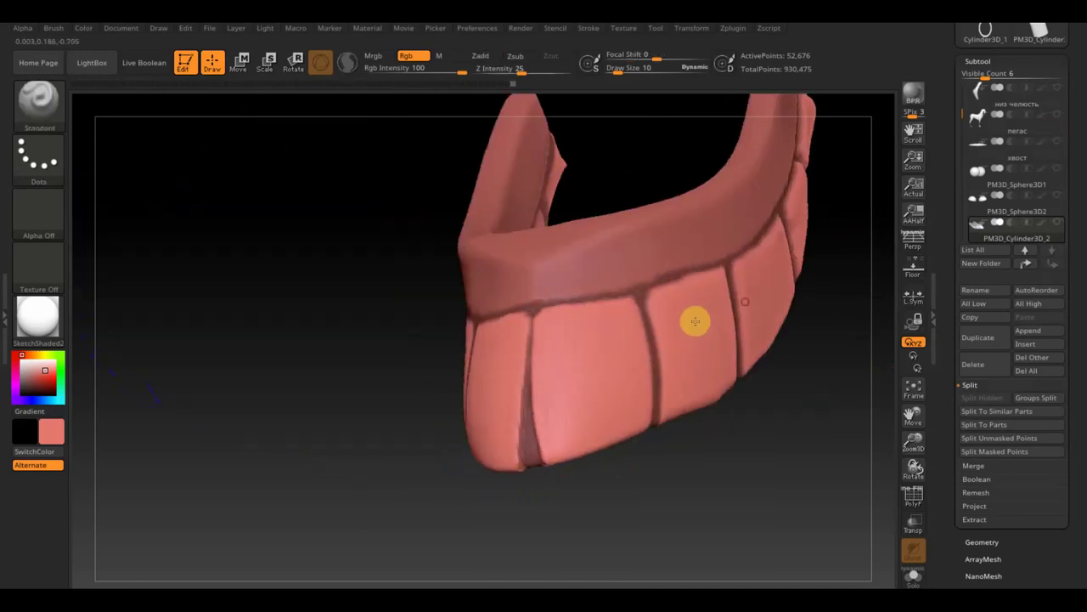
{"action": "mouse_move", "coordinate": [318, 337]}
{"action": "left_mouse_down"}
{"action": "mouse_move", "coordinate": [636, 393]}
{"action": "mouse_move", "coordinate": [684, 272]}
{"action": "left_mouse_up"}
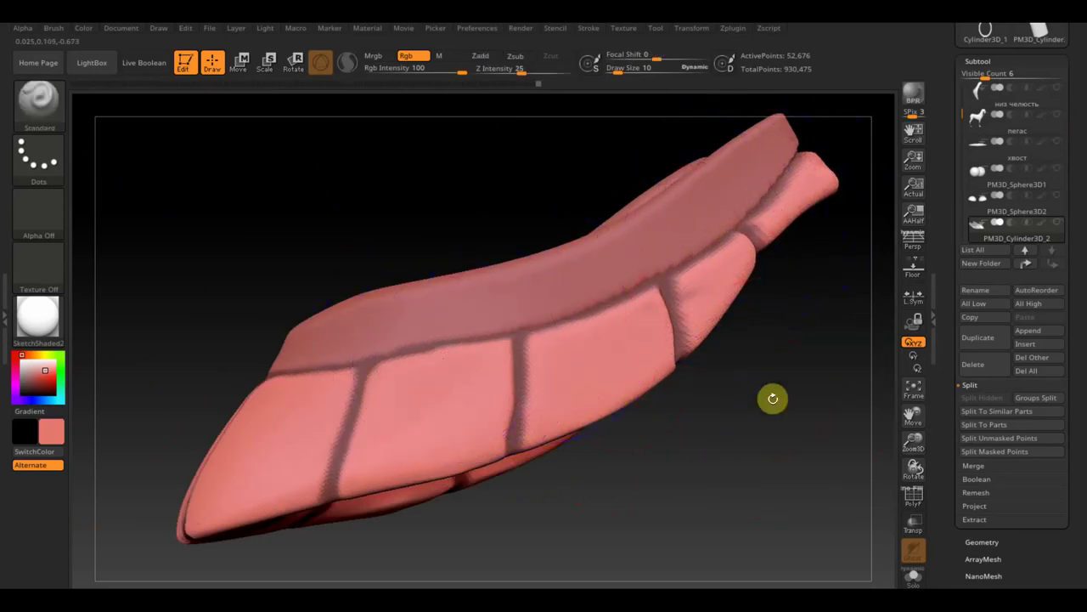
{"action": "left_click_drag", "start_coordinate": [771, 396], "coordinate": [790, 413]}
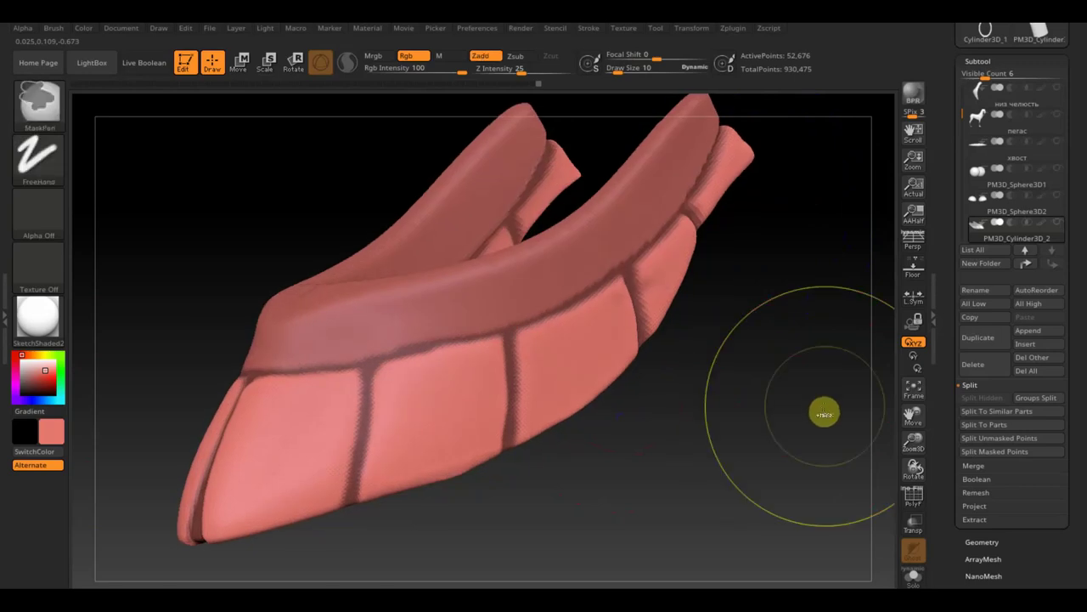
Invert the mask so only the grooves stay free, then nudge them with Transpose.
{"action": "left_click", "coordinate": [824, 414], "text": "ctrl"}
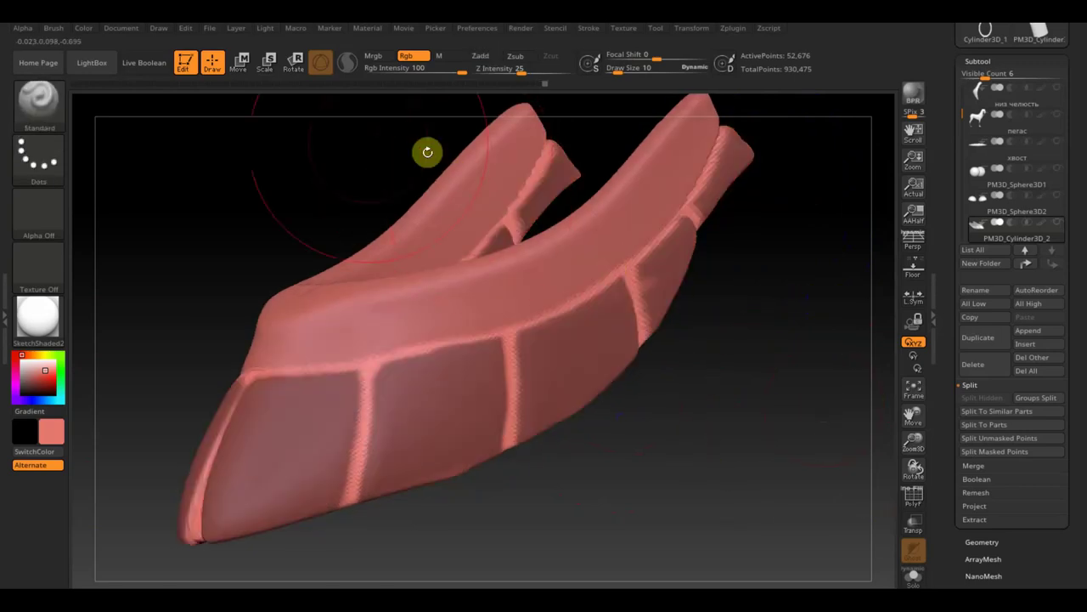
{"action": "left_click", "coordinate": [238, 62]}
{"action": "left_click_drag", "start_coordinate": [414, 386], "coordinate": [423, 382]}
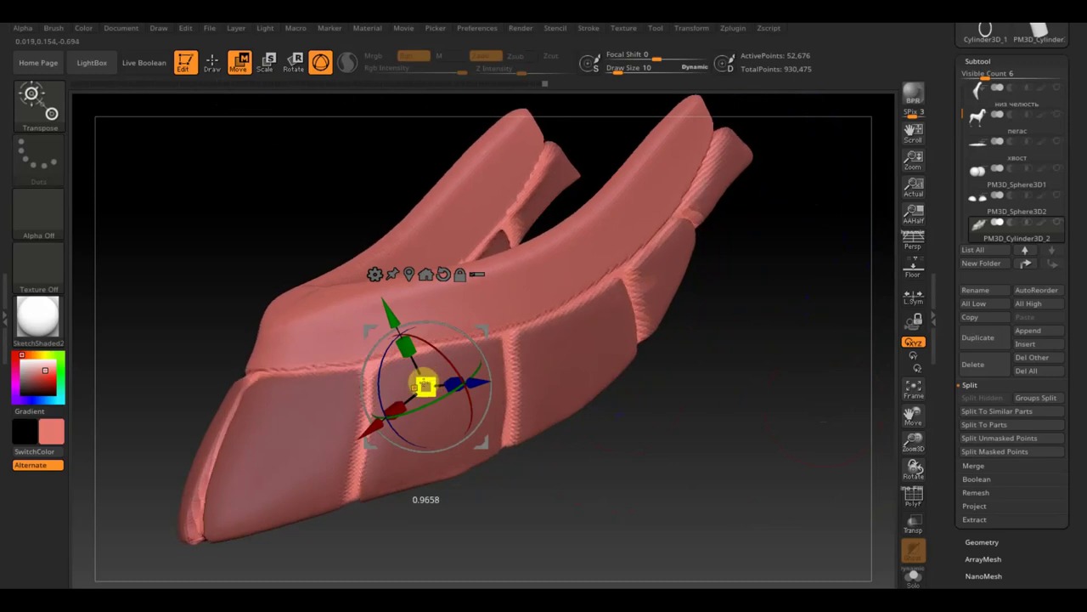
Smooth the strip again from front and side views, then display its polypaint with Shift+F.
{"action": "left_click", "coordinate": [213, 62]}
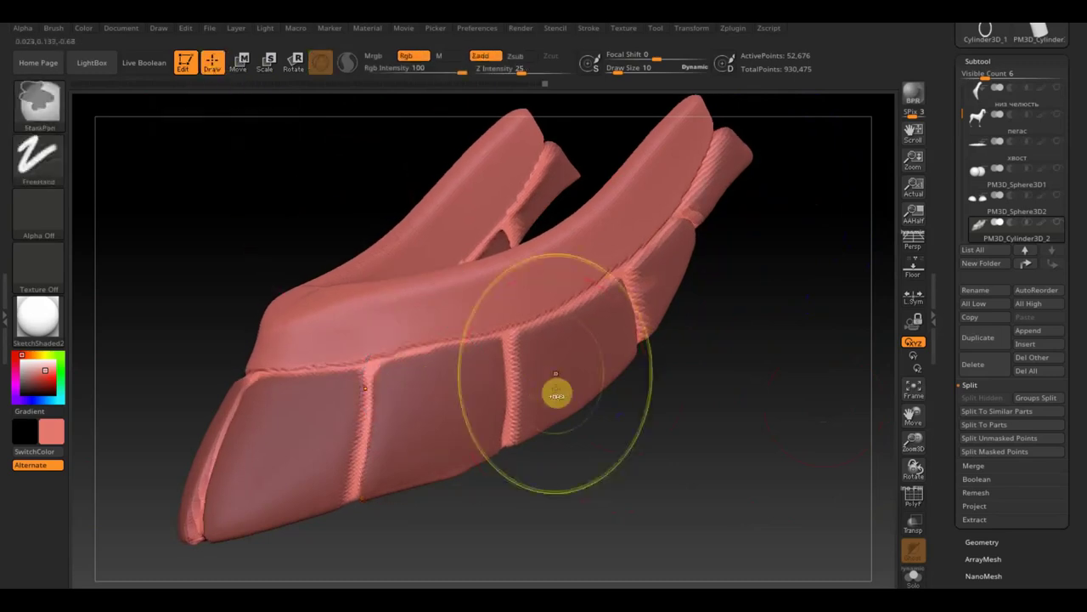
{"action": "key", "text": "shift"}
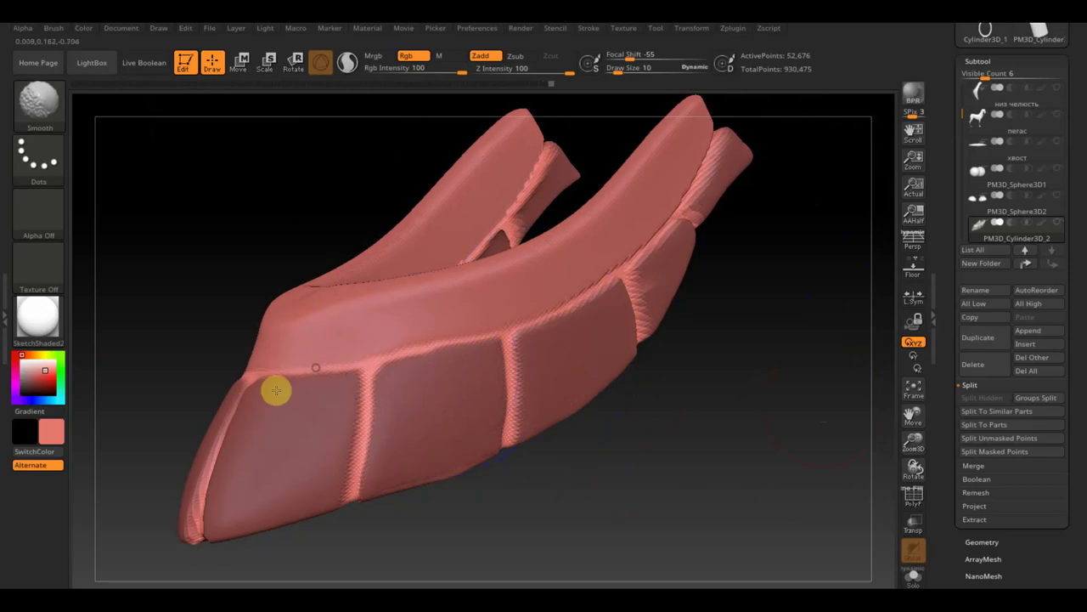
{"action": "left_click_drag", "start_coordinate": [731, 255], "coordinate": [797, 321]}
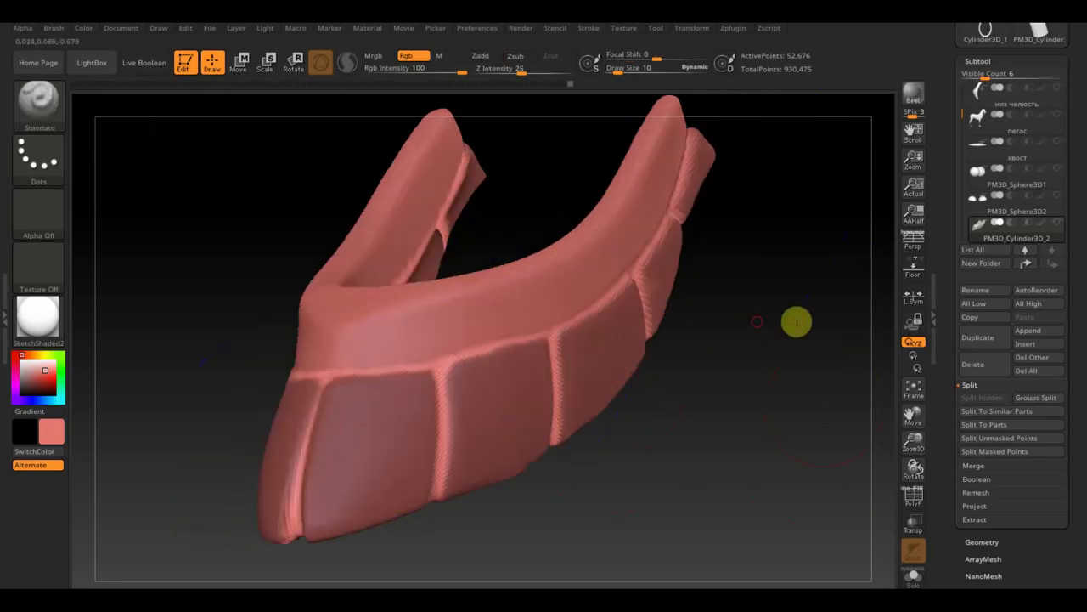
{"action": "mouse_move", "coordinate": [565, 374]}
{"action": "left_mouse_down"}
{"action": "mouse_move", "coordinate": [416, 366]}
{"action": "mouse_move", "coordinate": [383, 437]}
{"action": "left_mouse_up"}
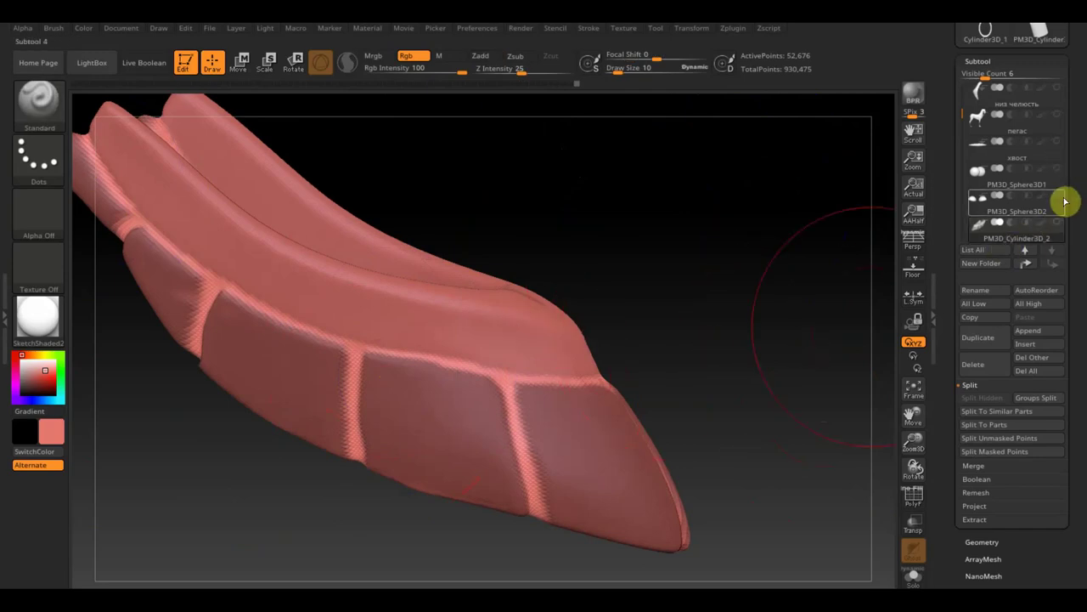
{"action": "key", "text": "shift+f"}
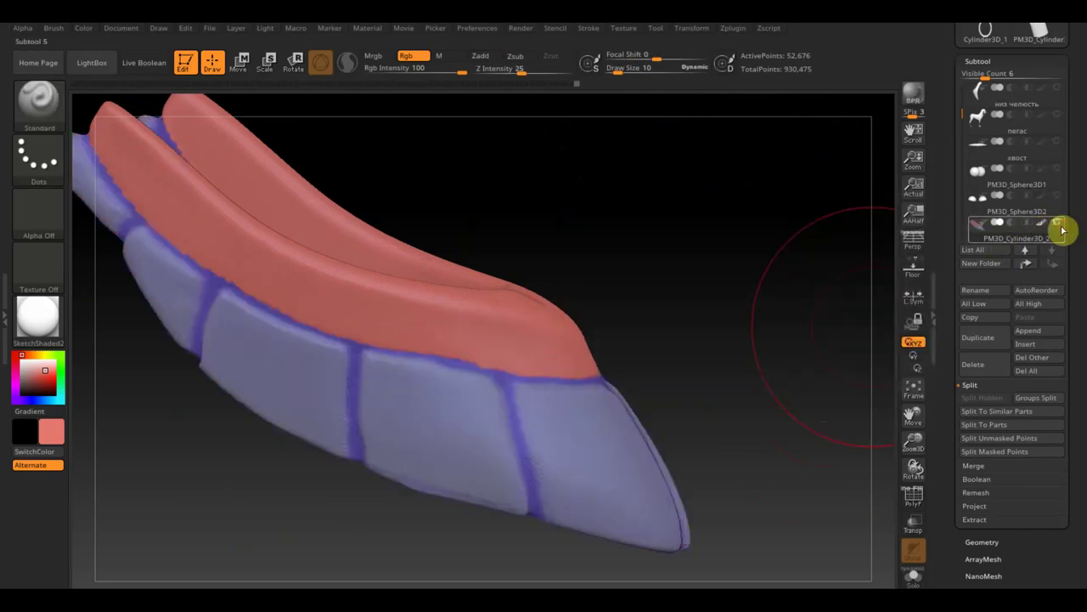
Show all subtools again and orbit around the pegasus head to check the teeth fit in the mouth.
{"action": "left_click_drag", "start_coordinate": [847, 272], "coordinate": [713, 287], "text": "shift"}
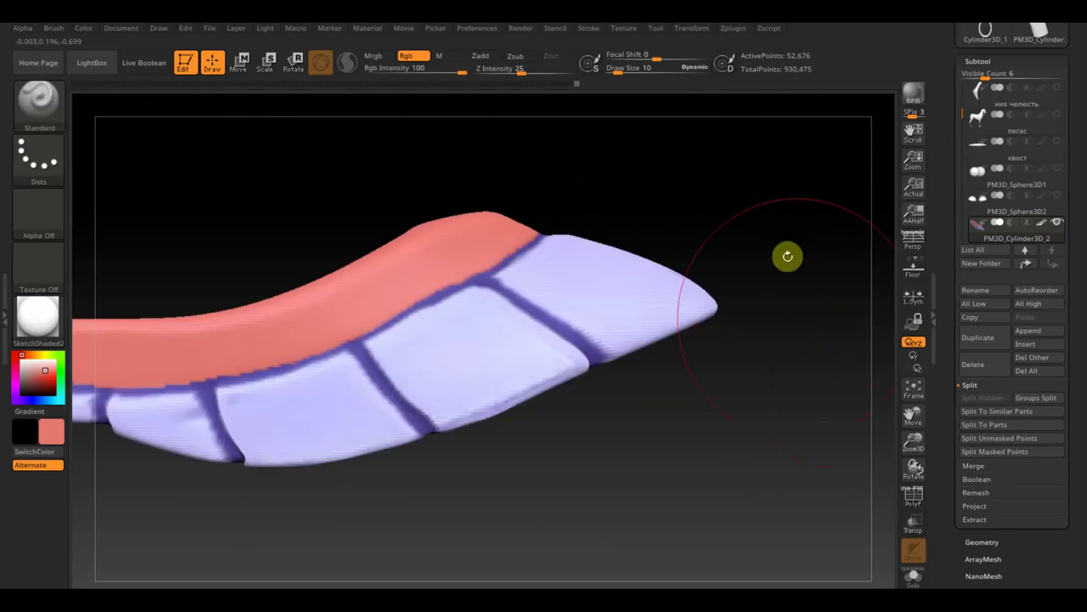
{"action": "left_click_drag", "start_coordinate": [792, 474], "coordinate": [747, 371], "text": "alt"}
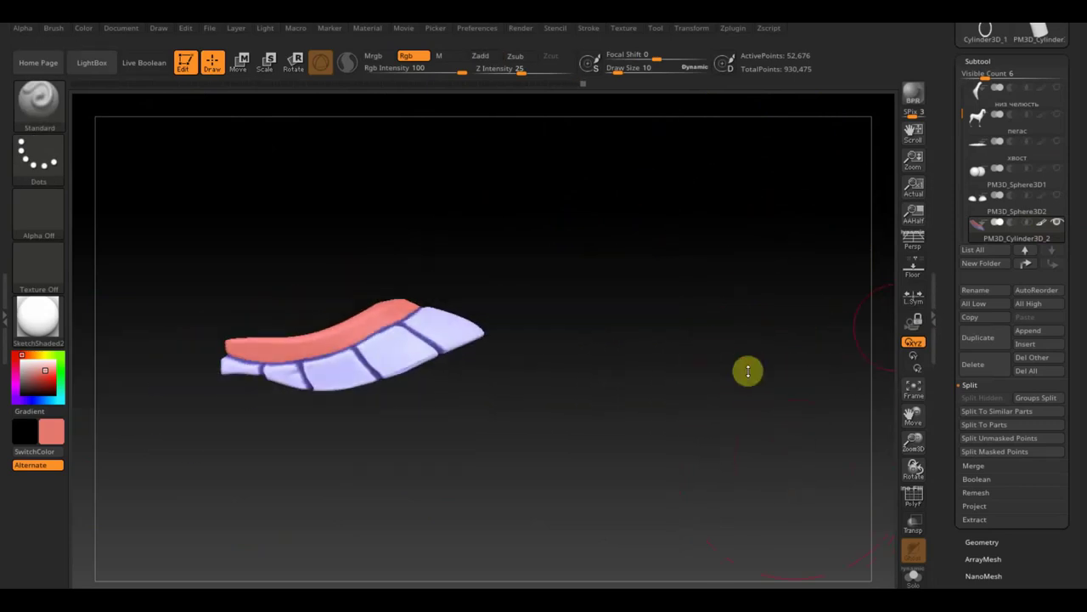
{"action": "left_click", "coordinate": [1058, 226], "text": "shift"}
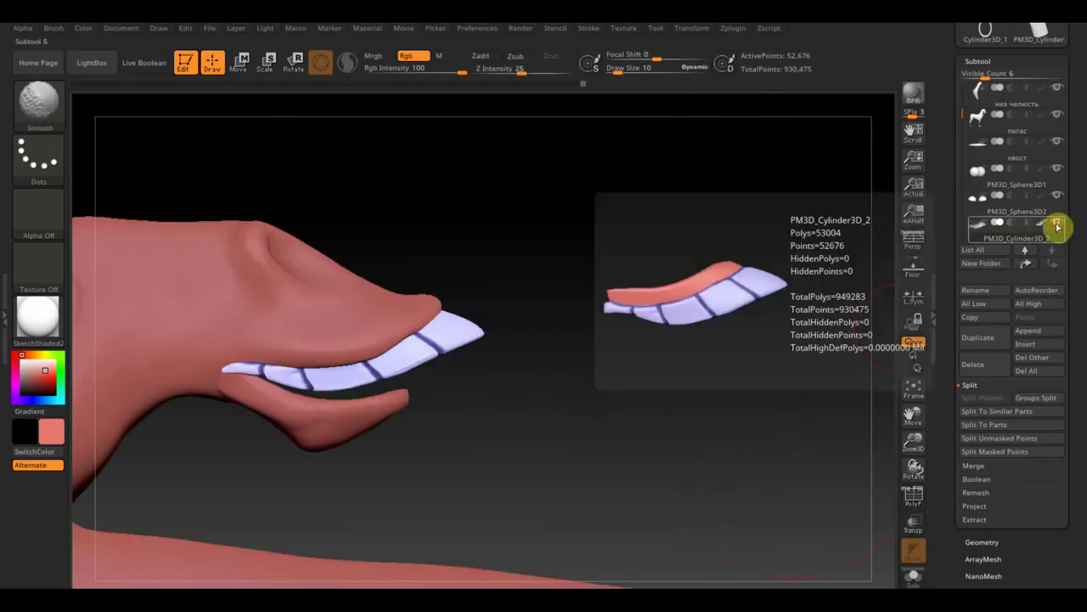
{"action": "mouse_move", "coordinate": [688, 392]}
{"action": "left_mouse_down"}
{"action": "mouse_move", "coordinate": [594, 447]}
{"action": "mouse_move", "coordinate": [725, 410]}
{"action": "left_mouse_up"}
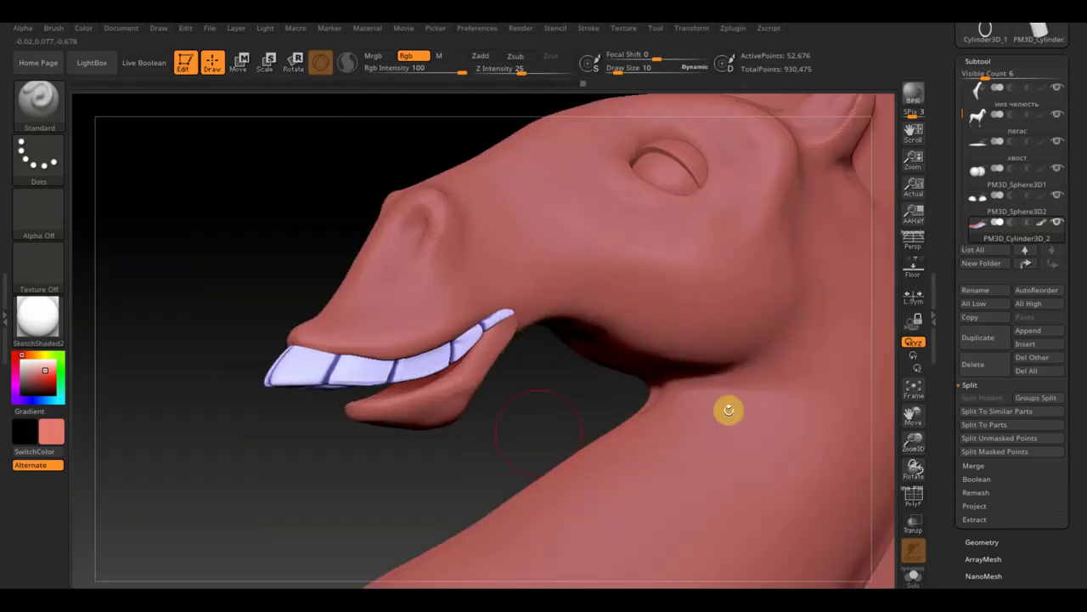
{"action": "mouse_move", "coordinate": [399, 462]}
{"action": "left_mouse_down"}
{"action": "mouse_move", "coordinate": [380, 476]}
{"action": "mouse_move", "coordinate": [199, 451]}
{"action": "mouse_move", "coordinate": [345, 568]}
{"action": "mouse_move", "coordinate": [597, 413]}
{"action": "left_mouse_up"}
{"action": "left_click_drag", "start_coordinate": [714, 243], "coordinate": [711, 306]}
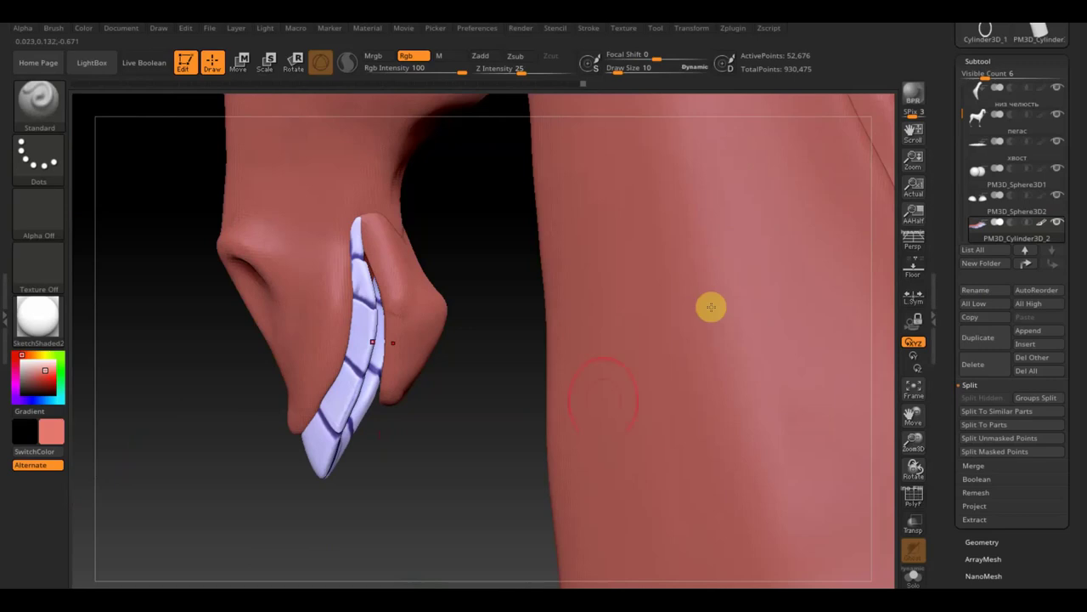
{"action": "mouse_move", "coordinate": [481, 510]}
{"action": "left_mouse_down"}
{"action": "mouse_move", "coordinate": [491, 526]}
{"action": "mouse_move", "coordinate": [405, 383]}
{"action": "mouse_move", "coordinate": [351, 263]}
{"action": "mouse_move", "coordinate": [568, 243]}
{"action": "mouse_move", "coordinate": [503, 214]}
{"action": "mouse_move", "coordinate": [525, 183]}
{"action": "left_mouse_up"}
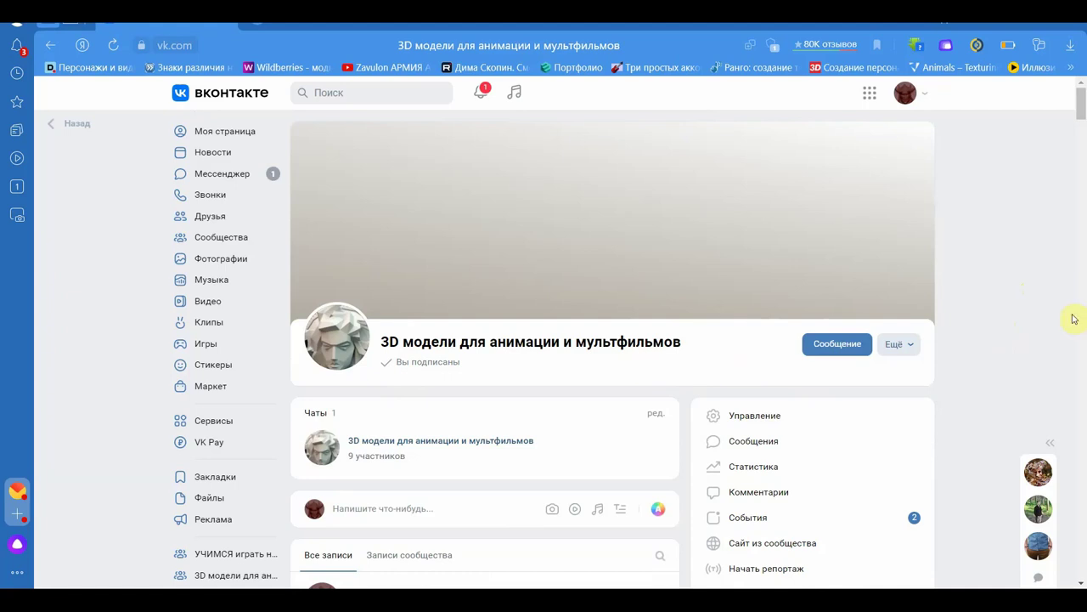
Open the Disney Hercules size-comparison chart from the VK community wall in the browser.
{"action": "scroll", "coordinate": [971, 311], "scroll_direction": "down", "scroll_amount": 4}
{"action": "scroll", "coordinate": [971, 311], "scroll_direction": "down", "scroll_amount": 4}
{"action": "left_click", "coordinate": [435, 369]}
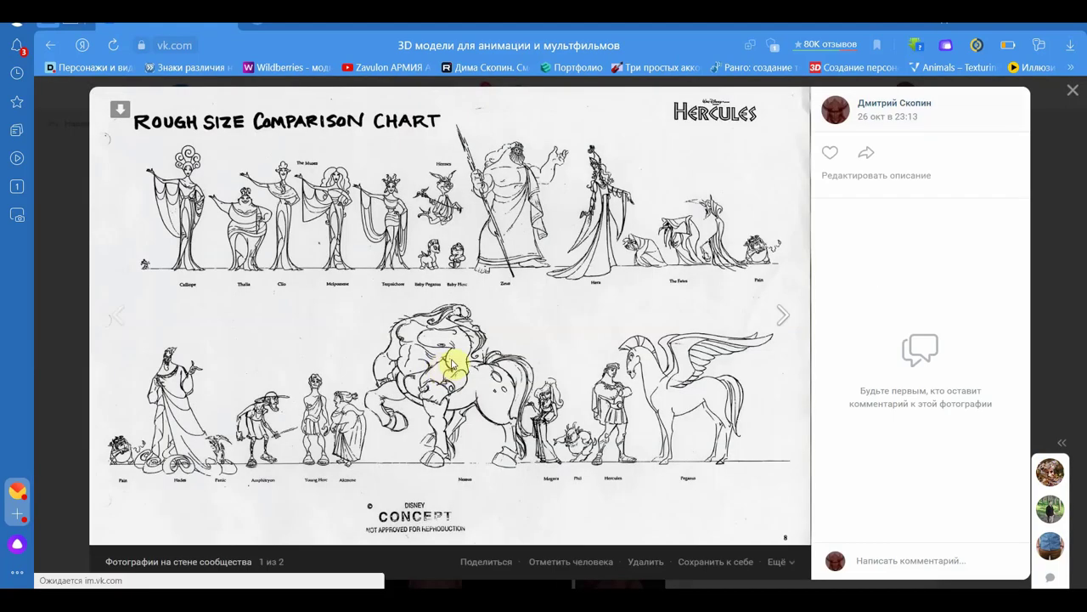
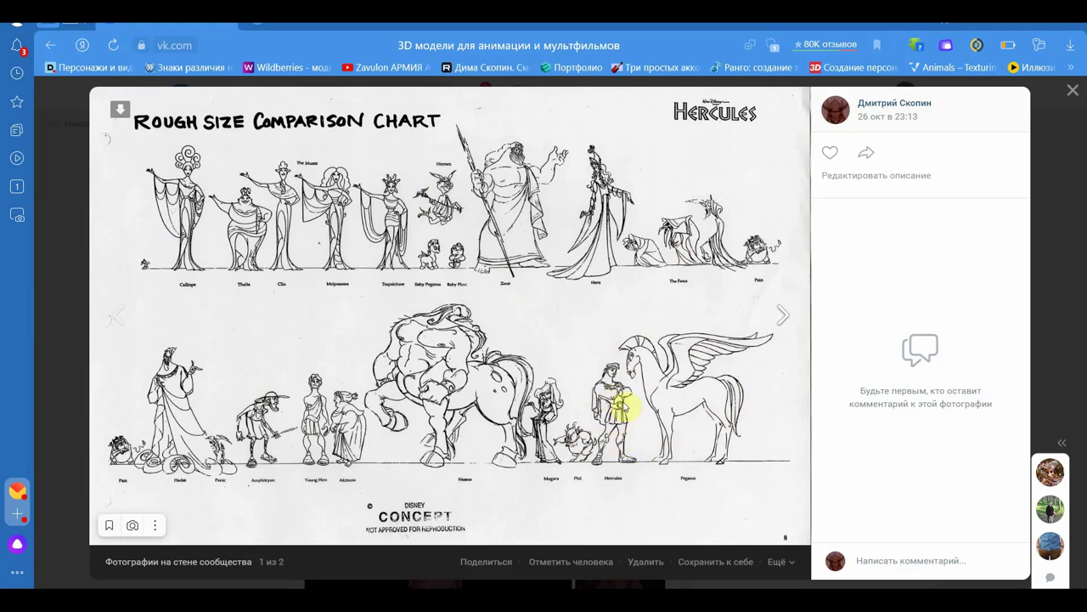
Close the Hercules size chart photo and scroll past the dinosaur posts to the spider rig post.
{"action": "left_click", "coordinate": [1074, 95]}
{"action": "scroll", "coordinate": [557, 420], "scroll_direction": "down", "scroll_amount": 3}
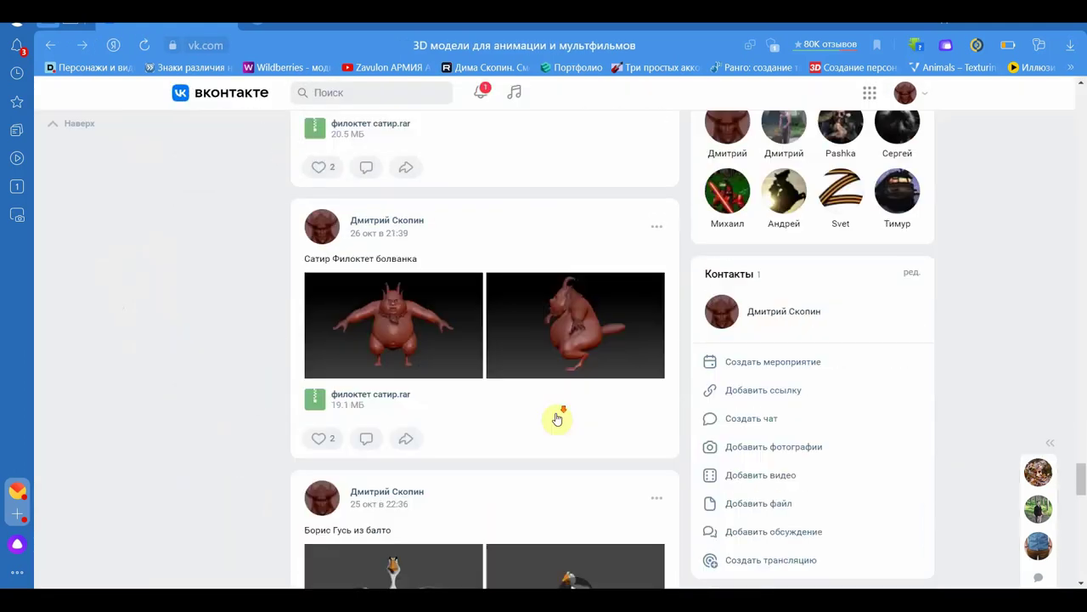
{"action": "scroll", "coordinate": [483, 342], "scroll_direction": "down", "scroll_amount": 2}
{"action": "scroll", "coordinate": [487, 391], "scroll_direction": "down", "scroll_amount": 3}
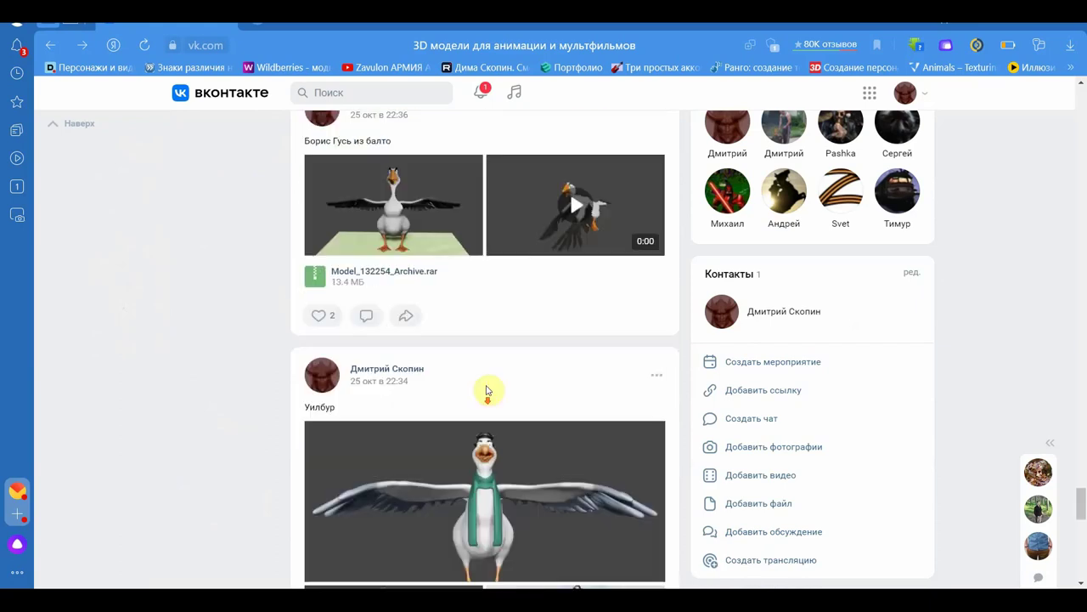
{"action": "scroll", "coordinate": [454, 271], "scroll_direction": "down", "scroll_amount": 2}
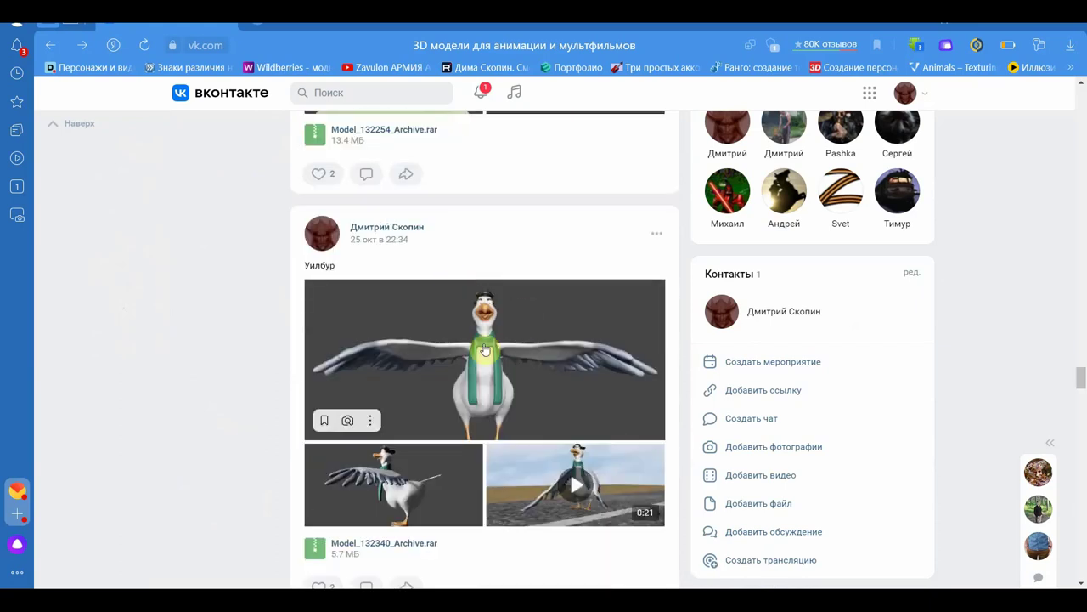
{"action": "scroll", "coordinate": [503, 351], "scroll_direction": "down", "scroll_amount": 5}
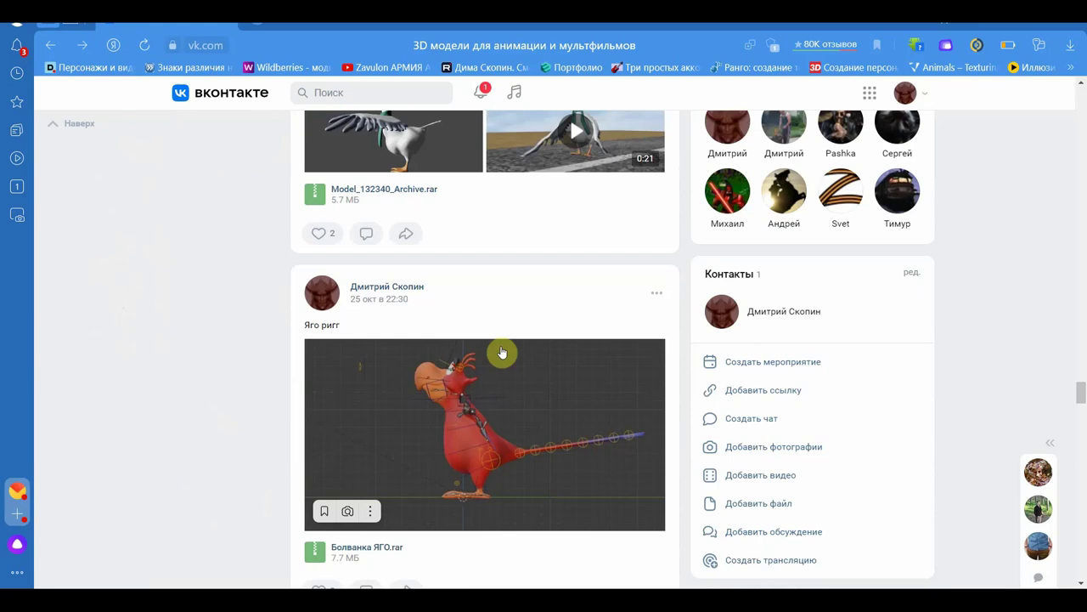
{"action": "scroll", "coordinate": [468, 426], "scroll_direction": "down", "scroll_amount": 1}
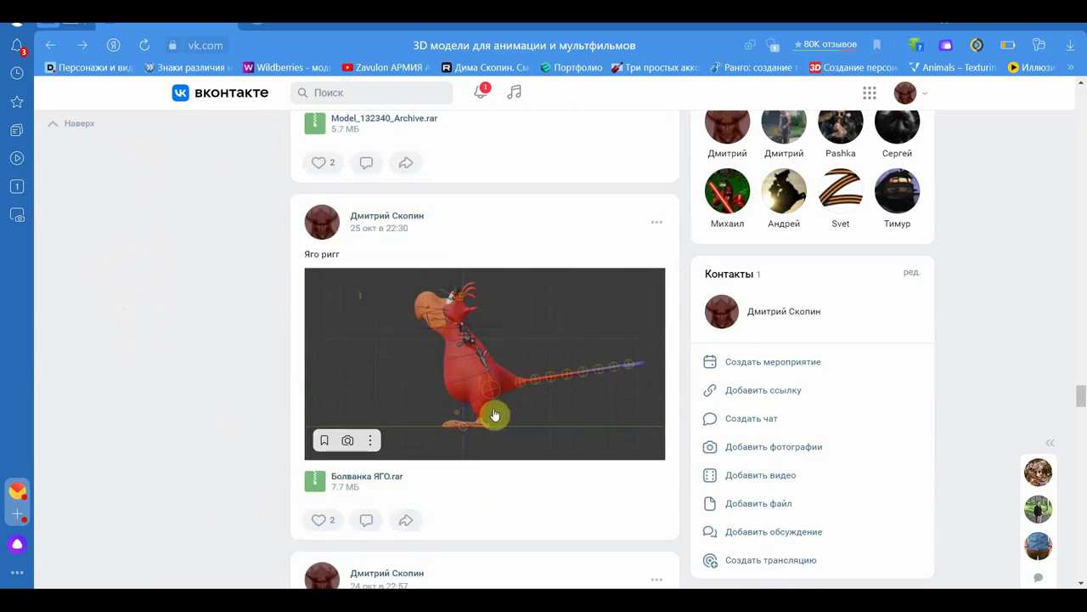
{"action": "scroll", "coordinate": [500, 372], "scroll_direction": "down", "scroll_amount": 2}
{"action": "scroll", "coordinate": [543, 369], "scroll_direction": "down", "scroll_amount": 3}
{"action": "scroll", "coordinate": [544, 366], "scroll_direction": "down", "scroll_amount": 1}
{"action": "scroll", "coordinate": [510, 340], "scroll_direction": "down", "scroll_amount": 1}
{"action": "scroll", "coordinate": [543, 374], "scroll_direction": "down", "scroll_amount": 3}
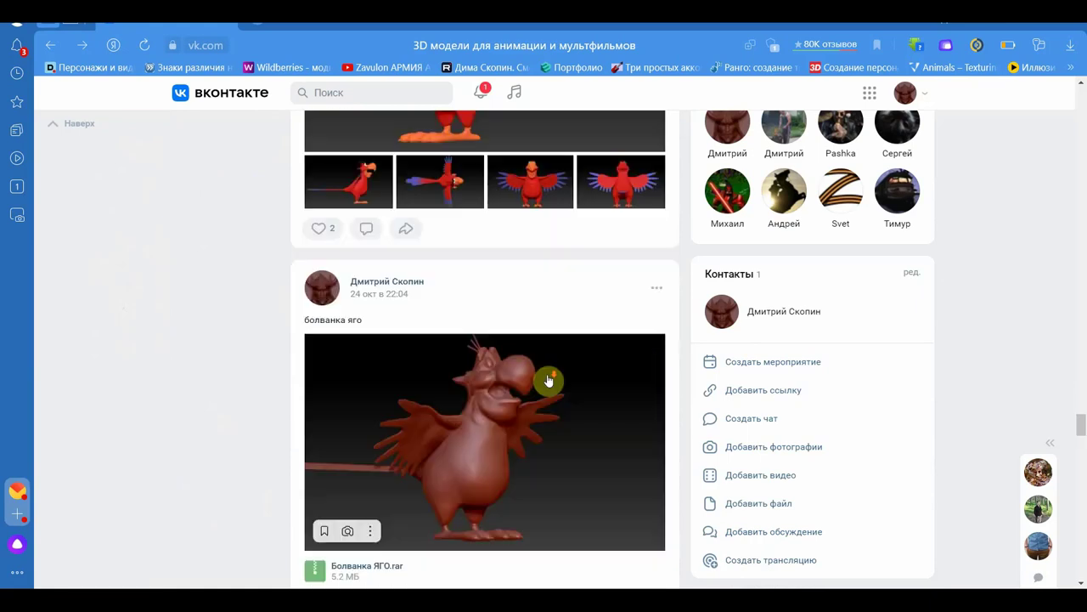
{"action": "scroll", "coordinate": [501, 391], "scroll_direction": "up", "scroll_amount": 4}
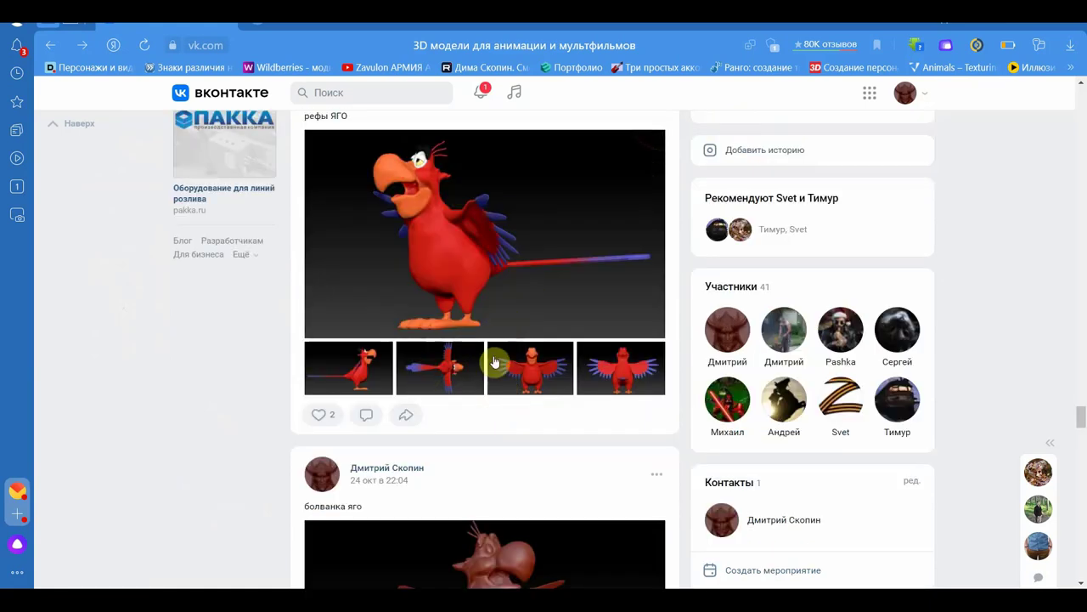
{"action": "scroll", "coordinate": [454, 365], "scroll_direction": "down", "scroll_amount": 5}
{"action": "scroll", "coordinate": [454, 372], "scroll_direction": "down", "scroll_amount": 1}
{"action": "scroll", "coordinate": [454, 372], "scroll_direction": "down", "scroll_amount": 4}
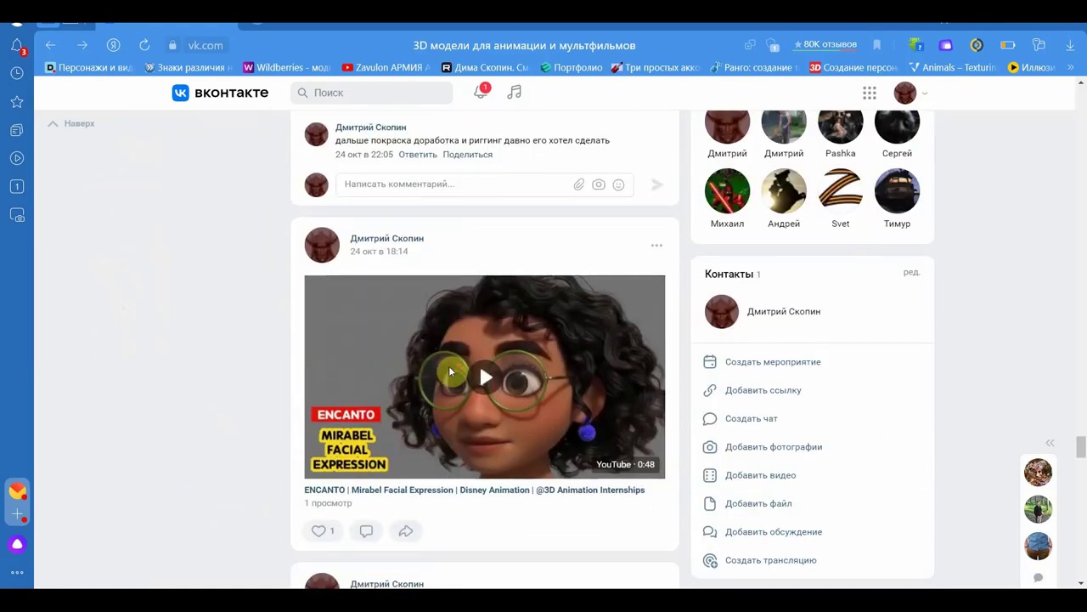
{"action": "scroll", "coordinate": [453, 372], "scroll_direction": "down", "scroll_amount": 4}
{"action": "scroll", "coordinate": [453, 373], "scroll_direction": "down", "scroll_amount": 3}
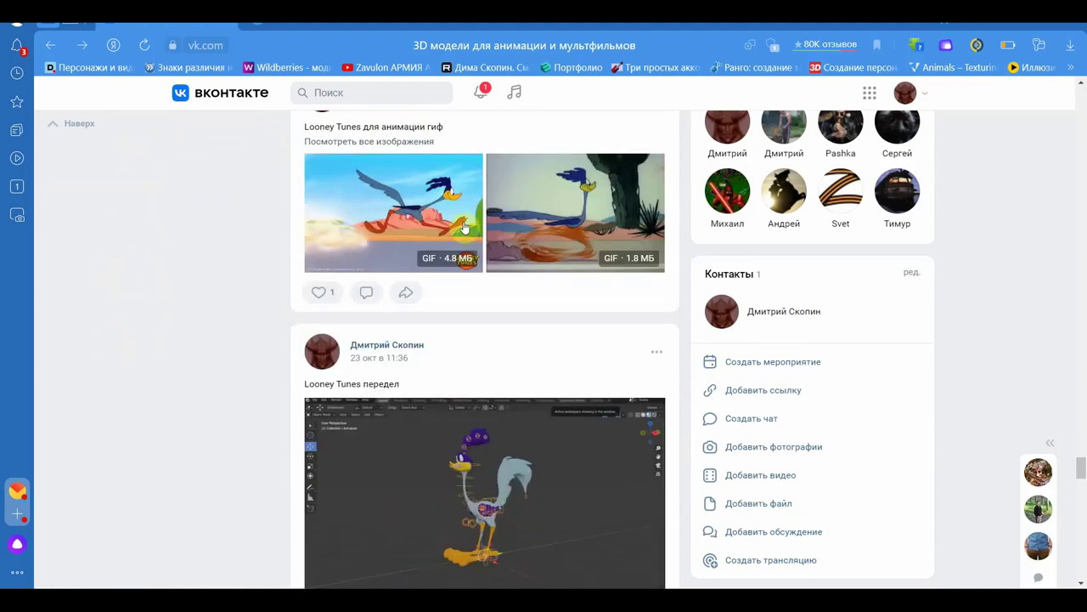
{"action": "scroll", "coordinate": [462, 287], "scroll_direction": "down", "scroll_amount": 3}
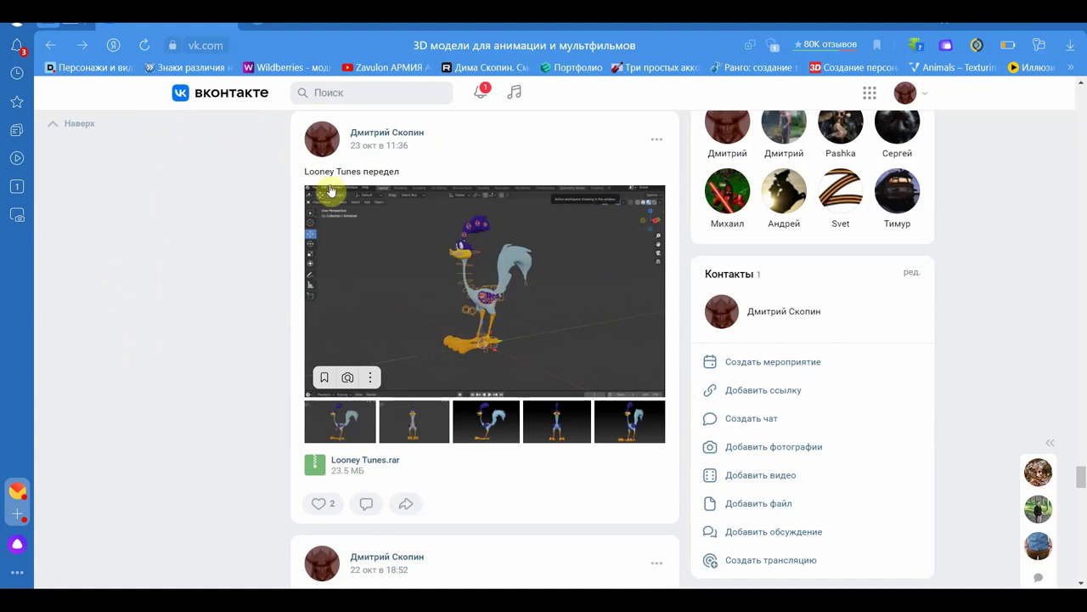
{"action": "scroll", "coordinate": [441, 216], "scroll_direction": "down", "scroll_amount": 5}
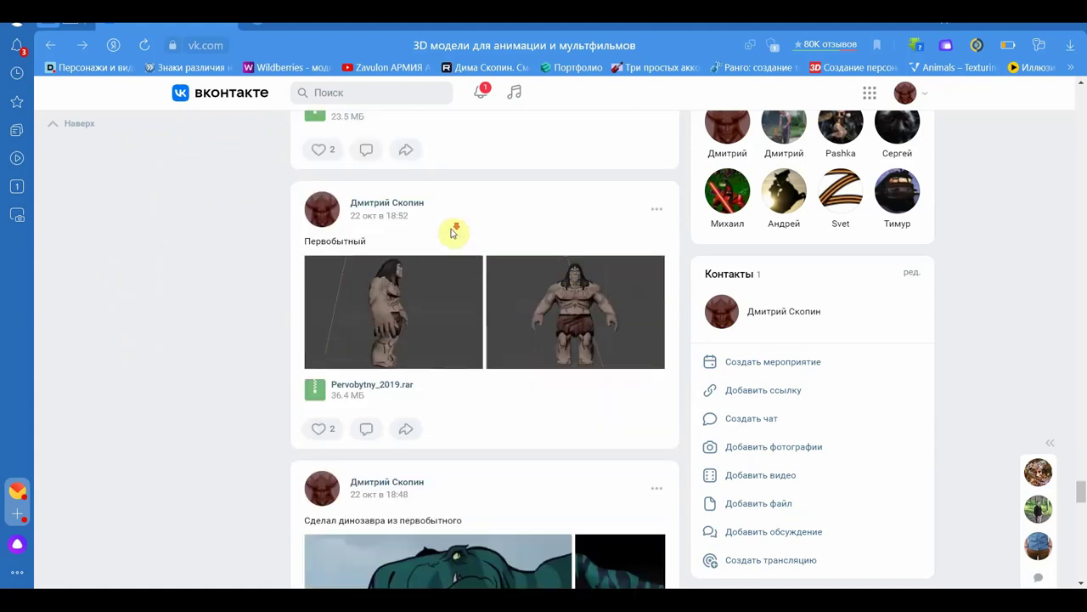
{"action": "scroll", "coordinate": [452, 232], "scroll_direction": "down", "scroll_amount": 2}
{"action": "scroll", "coordinate": [461, 229], "scroll_direction": "up", "scroll_amount": 1}
{"action": "scroll", "coordinate": [459, 225], "scroll_direction": "up", "scroll_amount": 1}
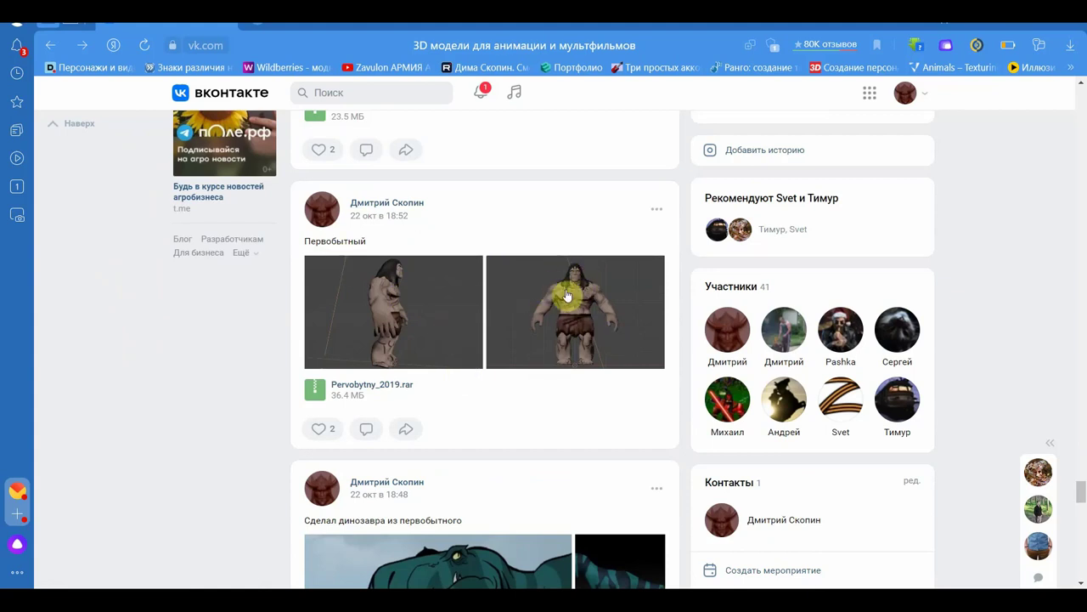
{"action": "scroll", "coordinate": [546, 333], "scroll_direction": "down", "scroll_amount": 1}
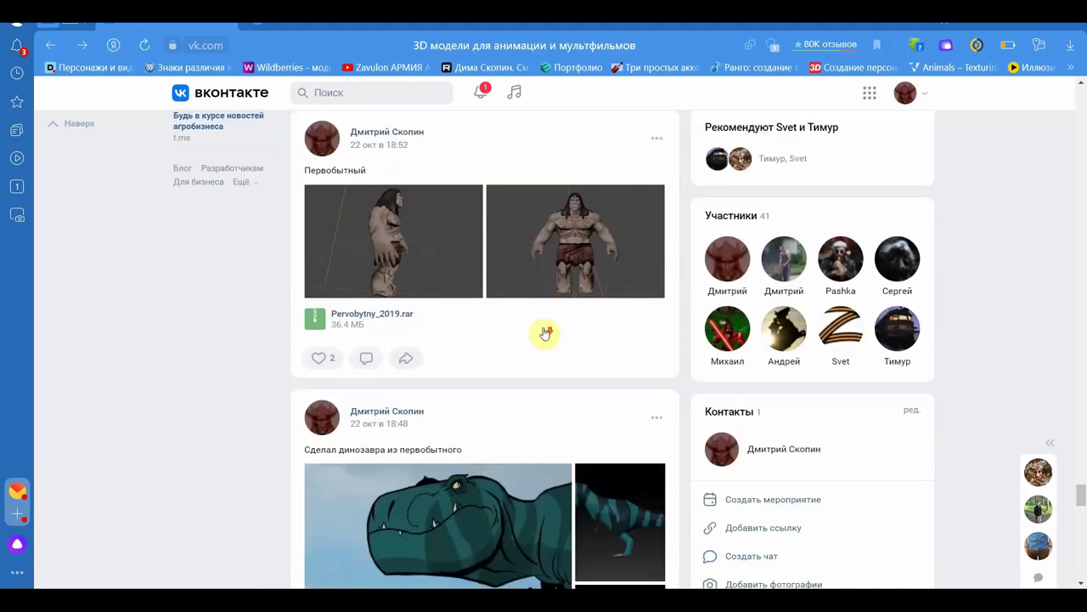
{"action": "scroll", "coordinate": [540, 303], "scroll_direction": "down", "scroll_amount": 4}
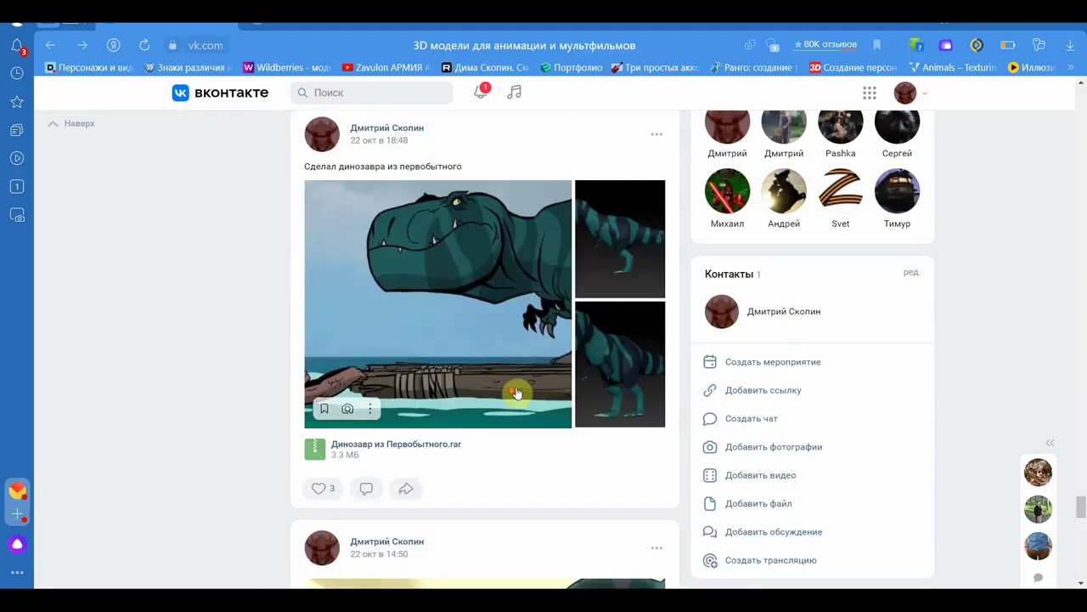
{"action": "scroll", "coordinate": [516, 393], "scroll_direction": "down", "scroll_amount": 5}
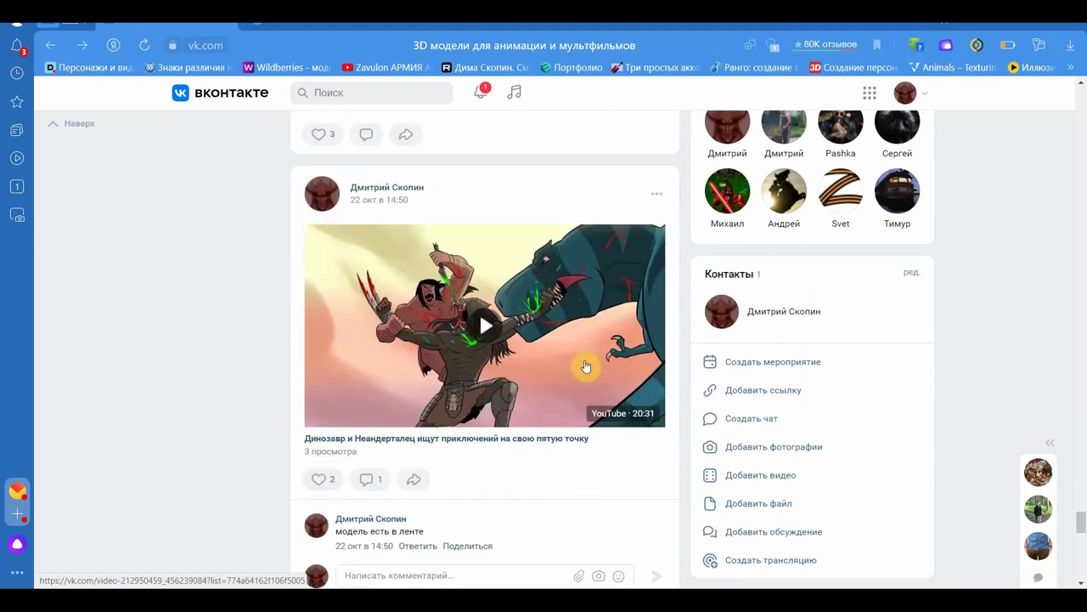
{"action": "scroll", "coordinate": [546, 333], "scroll_direction": "up", "scroll_amount": 4}
{"action": "scroll", "coordinate": [600, 318], "scroll_direction": "up", "scroll_amount": 4}
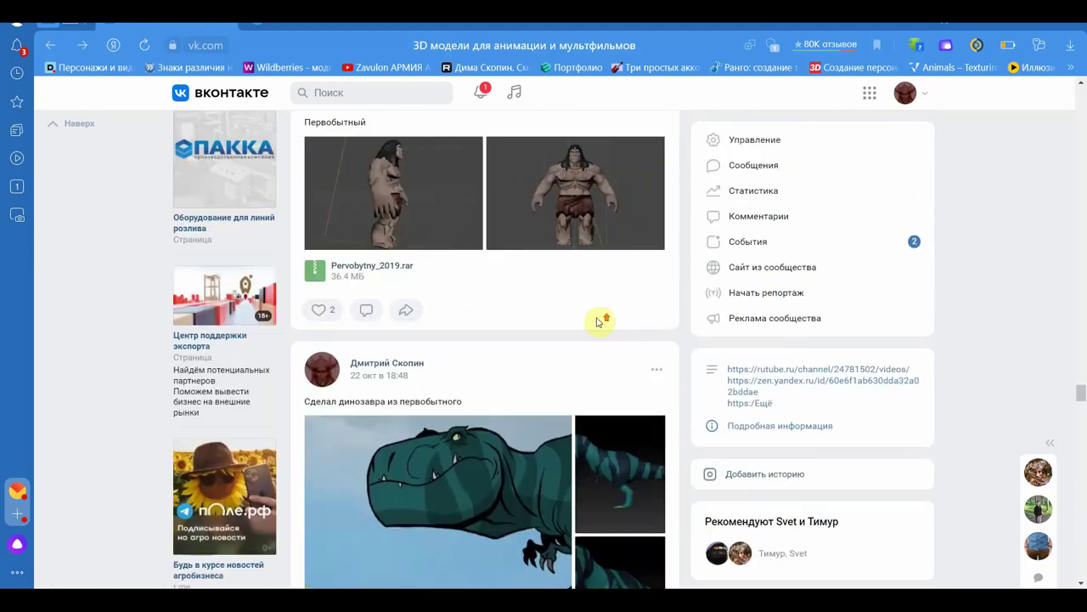
{"action": "scroll", "coordinate": [594, 291], "scroll_direction": "up", "scroll_amount": 2}
{"action": "scroll", "coordinate": [567, 442], "scroll_direction": "down", "scroll_amount": 4}
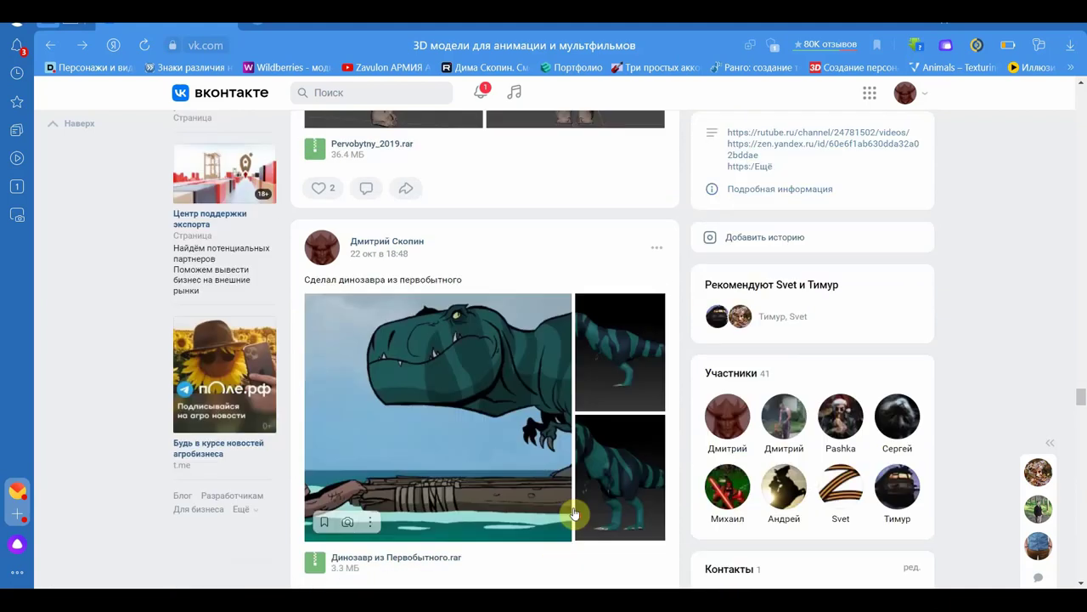
{"action": "scroll", "coordinate": [571, 446], "scroll_direction": "up", "scroll_amount": 4}
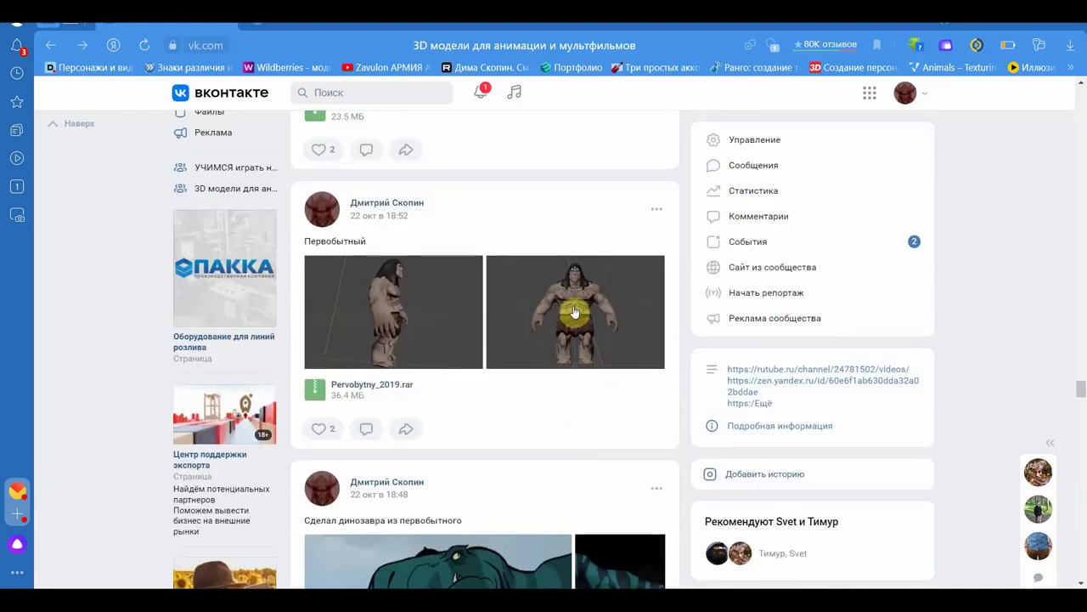
{"action": "scroll", "coordinate": [575, 345], "scroll_direction": "down", "scroll_amount": 5}
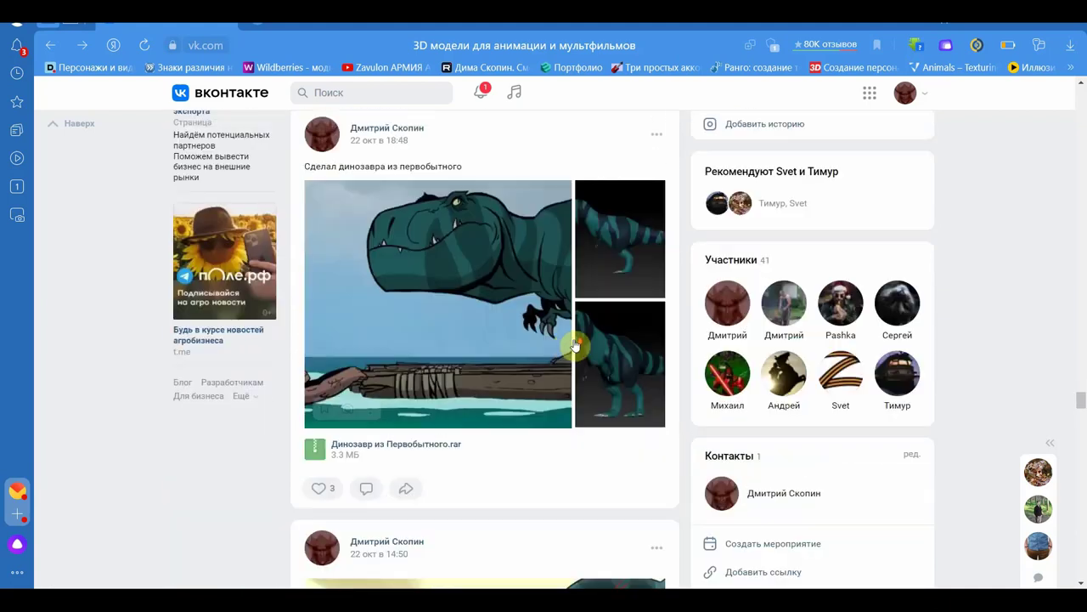
{"action": "scroll", "coordinate": [571, 346], "scroll_direction": "down", "scroll_amount": 5}
{"action": "scroll", "coordinate": [569, 347], "scroll_direction": "down", "scroll_amount": 4}
{"action": "scroll", "coordinate": [568, 347], "scroll_direction": "down", "scroll_amount": 3}
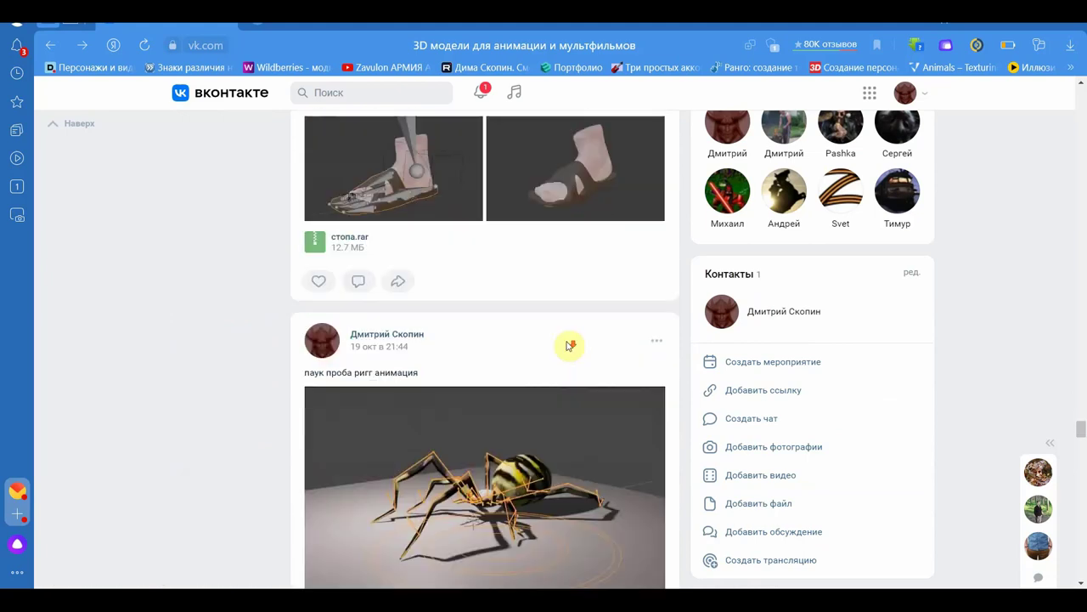
{"action": "scroll", "coordinate": [569, 346], "scroll_direction": "down", "scroll_amount": 4}
{"action": "scroll", "coordinate": [566, 350], "scroll_direction": "down", "scroll_amount": 4}
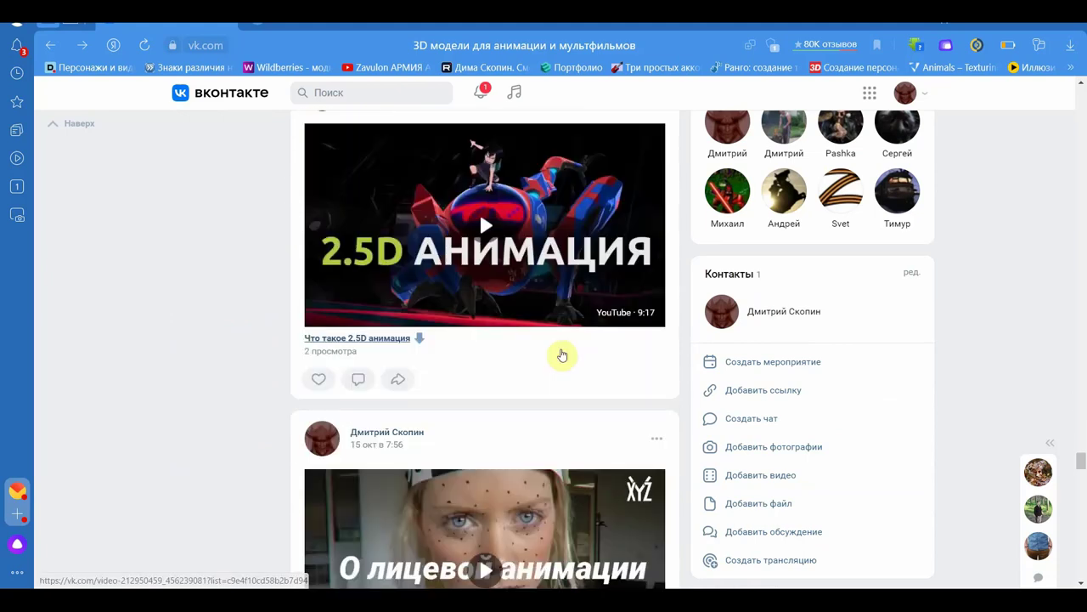
{"action": "scroll", "coordinate": [551, 359], "scroll_direction": "down", "scroll_amount": 7}
{"action": "scroll", "coordinate": [549, 360], "scroll_direction": "down", "scroll_amount": 6}
{"action": "scroll", "coordinate": [548, 362], "scroll_direction": "down", "scroll_amount": 5}
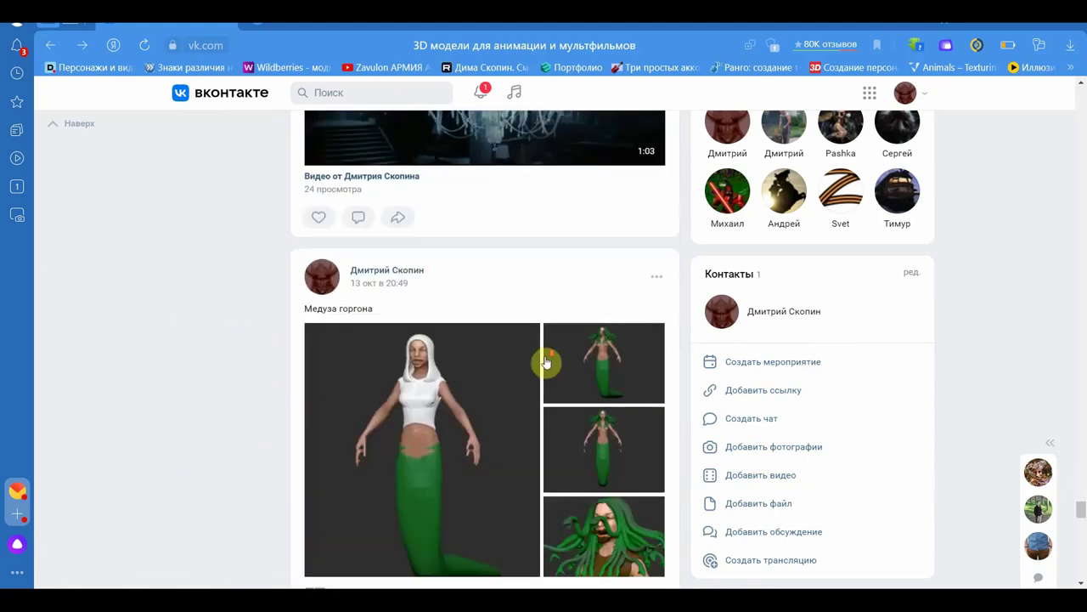
{"action": "scroll", "coordinate": [547, 362], "scroll_direction": "down", "scroll_amount": 3}
{"action": "scroll", "coordinate": [549, 361], "scroll_direction": "up", "scroll_amount": 2}
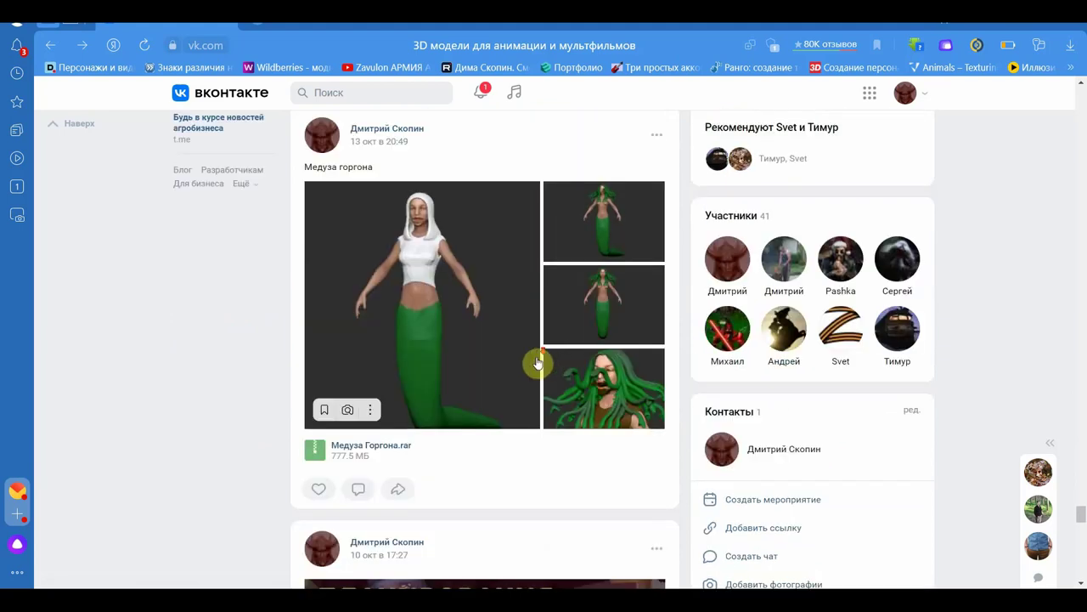
{"action": "scroll", "coordinate": [538, 364], "scroll_direction": "down", "scroll_amount": 4}
{"action": "scroll", "coordinate": [538, 362], "scroll_direction": "down", "scroll_amount": 4}
{"action": "scroll", "coordinate": [539, 362], "scroll_direction": "down", "scroll_amount": 4}
{"action": "scroll", "coordinate": [540, 361], "scroll_direction": "down", "scroll_amount": 4}
{"action": "scroll", "coordinate": [540, 360], "scroll_direction": "down", "scroll_amount": 4}
{"action": "scroll", "coordinate": [541, 360], "scroll_direction": "down", "scroll_amount": 4}
{"action": "scroll", "coordinate": [541, 360], "scroll_direction": "down", "scroll_amount": 4}
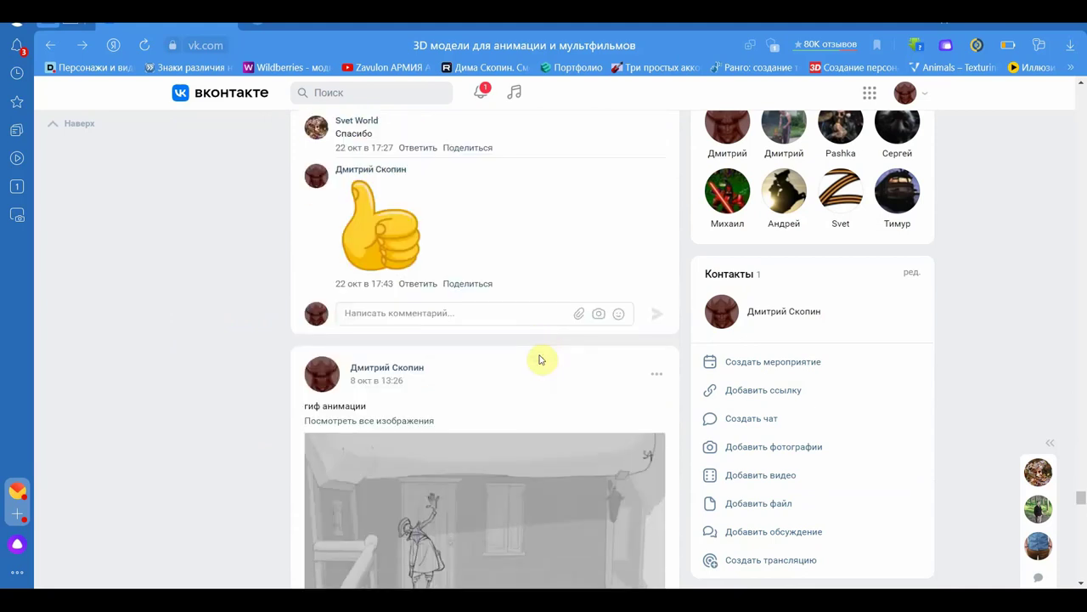
{"action": "scroll", "coordinate": [541, 361], "scroll_direction": "up", "scroll_amount": 5}
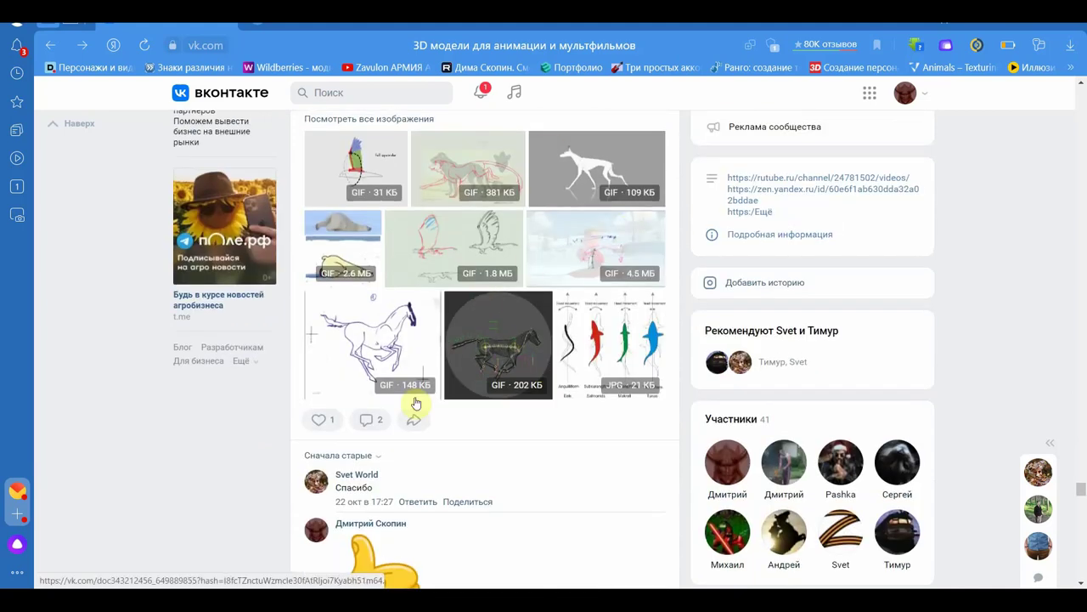
{"action": "scroll", "coordinate": [412, 395], "scroll_direction": "down", "scroll_amount": 5}
{"action": "scroll", "coordinate": [408, 405], "scroll_direction": "down", "scroll_amount": 6}
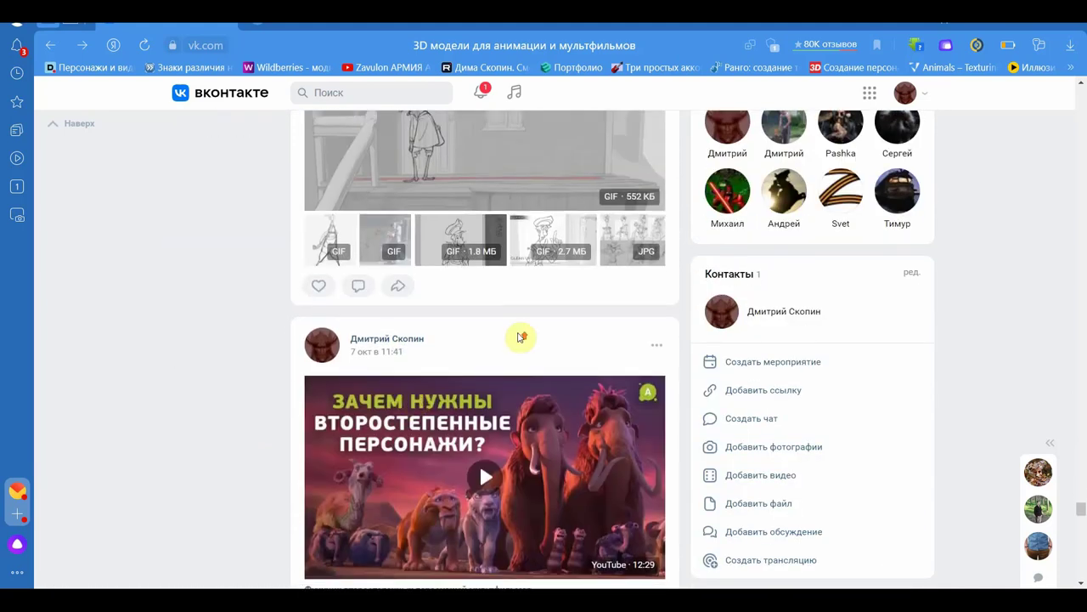
{"action": "scroll", "coordinate": [516, 323], "scroll_direction": "up", "scroll_amount": 2}
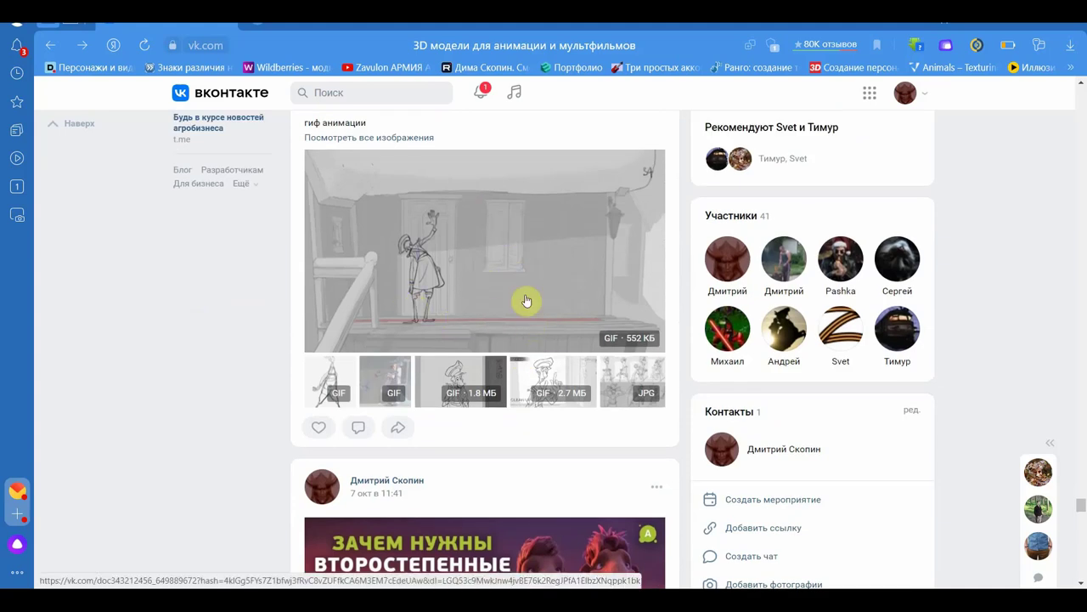
{"action": "scroll", "coordinate": [520, 367], "scroll_direction": "down", "scroll_amount": 5}
{"action": "scroll", "coordinate": [521, 367], "scroll_direction": "down", "scroll_amount": 4}
{"action": "scroll", "coordinate": [521, 368], "scroll_direction": "down", "scroll_amount": 4}
{"action": "scroll", "coordinate": [521, 368], "scroll_direction": "down", "scroll_amount": 4}
{"action": "scroll", "coordinate": [521, 367], "scroll_direction": "down", "scroll_amount": 4}
{"action": "scroll", "coordinate": [522, 367], "scroll_direction": "down", "scroll_amount": 4}
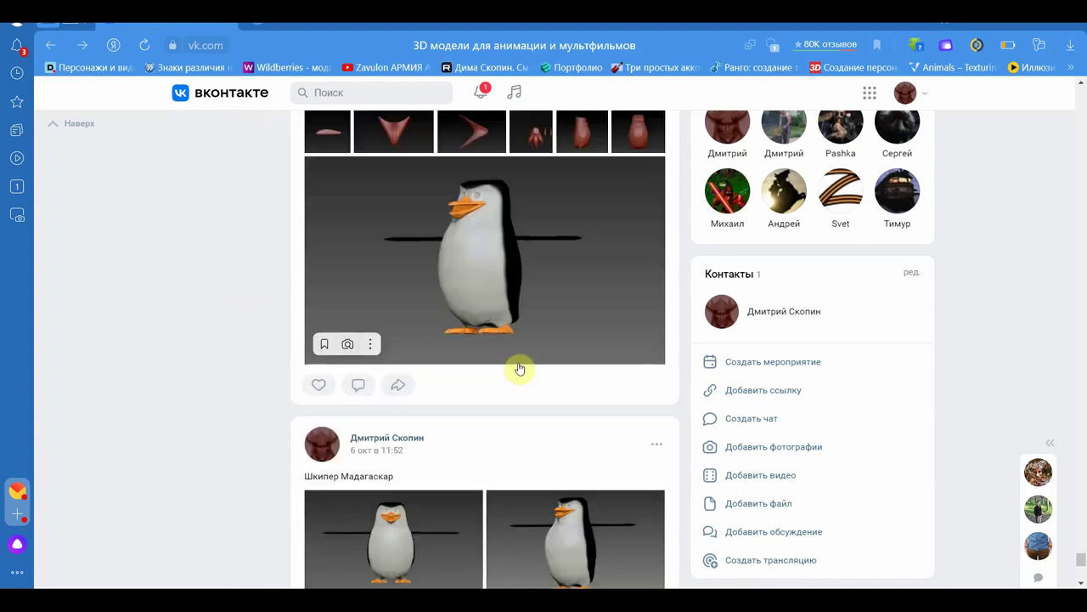
{"action": "scroll", "coordinate": [521, 367], "scroll_direction": "down", "scroll_amount": 4}
{"action": "scroll", "coordinate": [520, 368], "scroll_direction": "down", "scroll_amount": 4}
{"action": "scroll", "coordinate": [519, 368], "scroll_direction": "down", "scroll_amount": 4}
{"action": "scroll", "coordinate": [519, 368], "scroll_direction": "down", "scroll_amount": 4}
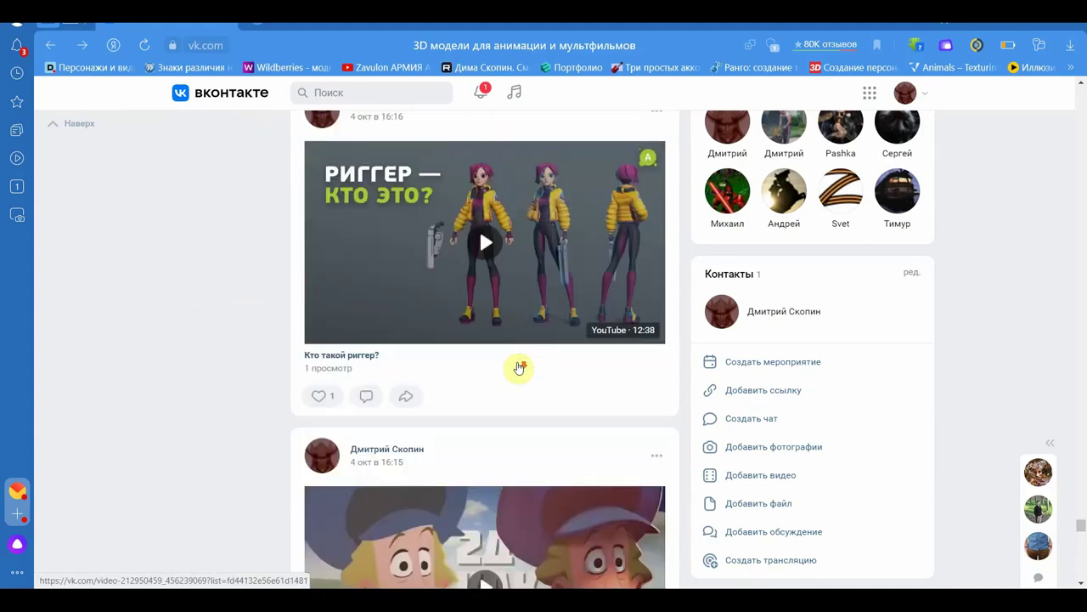
{"action": "scroll", "coordinate": [522, 366], "scroll_direction": "down", "scroll_amount": 2}
{"action": "scroll", "coordinate": [528, 363], "scroll_direction": "down", "scroll_amount": 2}
{"action": "scroll", "coordinate": [528, 364], "scroll_direction": "down", "scroll_amount": 1}
{"action": "scroll", "coordinate": [536, 352], "scroll_direction": "down", "scroll_amount": 2}
{"action": "scroll", "coordinate": [517, 359], "scroll_direction": "down", "scroll_amount": 2}
{"action": "scroll", "coordinate": [521, 364], "scroll_direction": "down", "scroll_amount": 4}
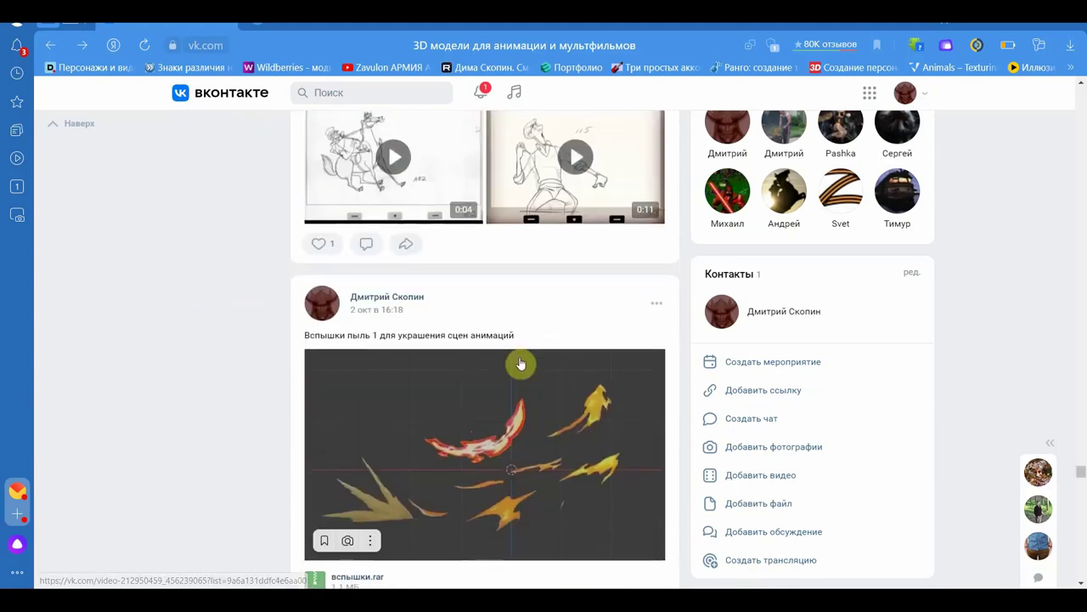
{"action": "scroll", "coordinate": [520, 364], "scroll_direction": "down", "scroll_amount": 2}
{"action": "scroll", "coordinate": [520, 364], "scroll_direction": "down", "scroll_amount": 4}
{"action": "scroll", "coordinate": [521, 364], "scroll_direction": "down", "scroll_amount": 4}
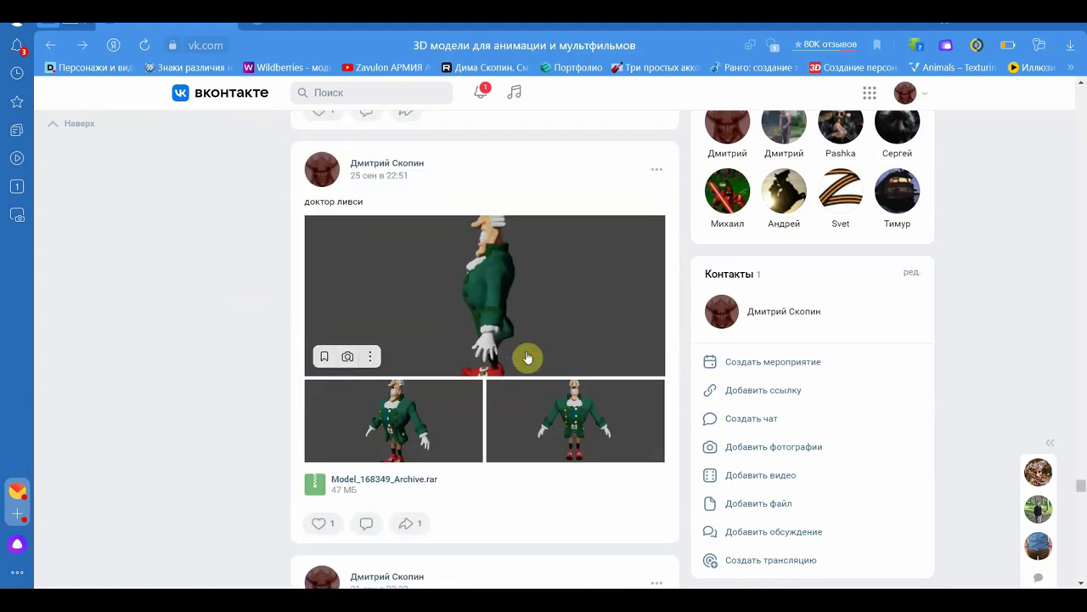
{"action": "scroll", "coordinate": [450, 400], "scroll_direction": "down", "scroll_amount": 5}
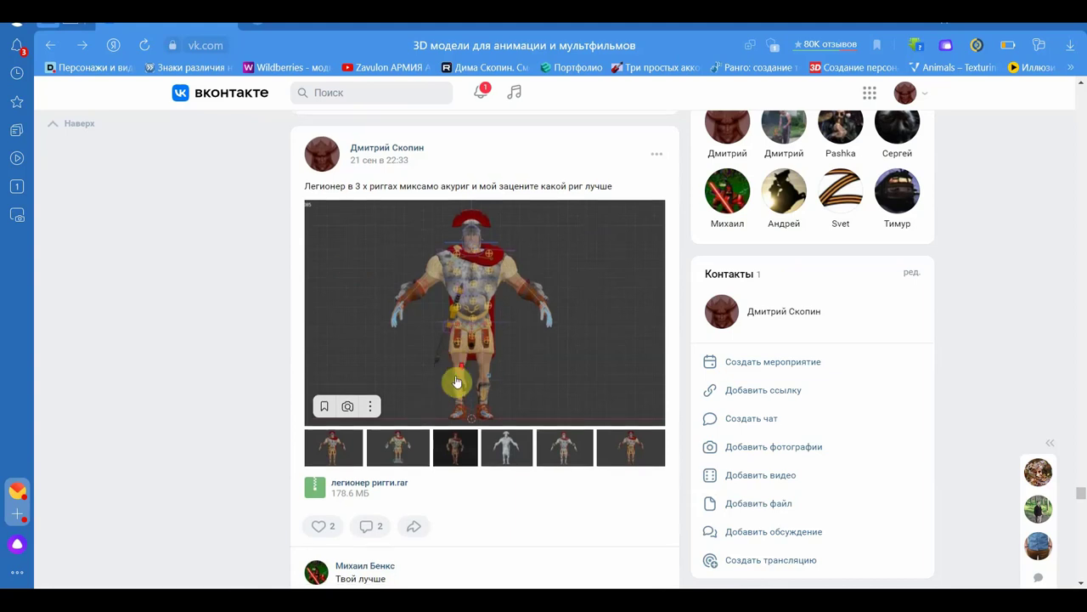
{"action": "scroll", "coordinate": [461, 382], "scroll_direction": "down", "scroll_amount": 4}
{"action": "scroll", "coordinate": [461, 384], "scroll_direction": "up", "scroll_amount": 3}
{"action": "scroll", "coordinate": [496, 358], "scroll_direction": "up", "scroll_amount": 1}
{"action": "scroll", "coordinate": [496, 383], "scroll_direction": "up", "scroll_amount": 1}
{"action": "scroll", "coordinate": [498, 413], "scroll_direction": "down", "scroll_amount": 1}
{"action": "scroll", "coordinate": [498, 413], "scroll_direction": "down", "scroll_amount": 4}
{"action": "scroll", "coordinate": [497, 415], "scroll_direction": "down", "scroll_amount": 1}
{"action": "scroll", "coordinate": [497, 414], "scroll_direction": "down", "scroll_amount": 4}
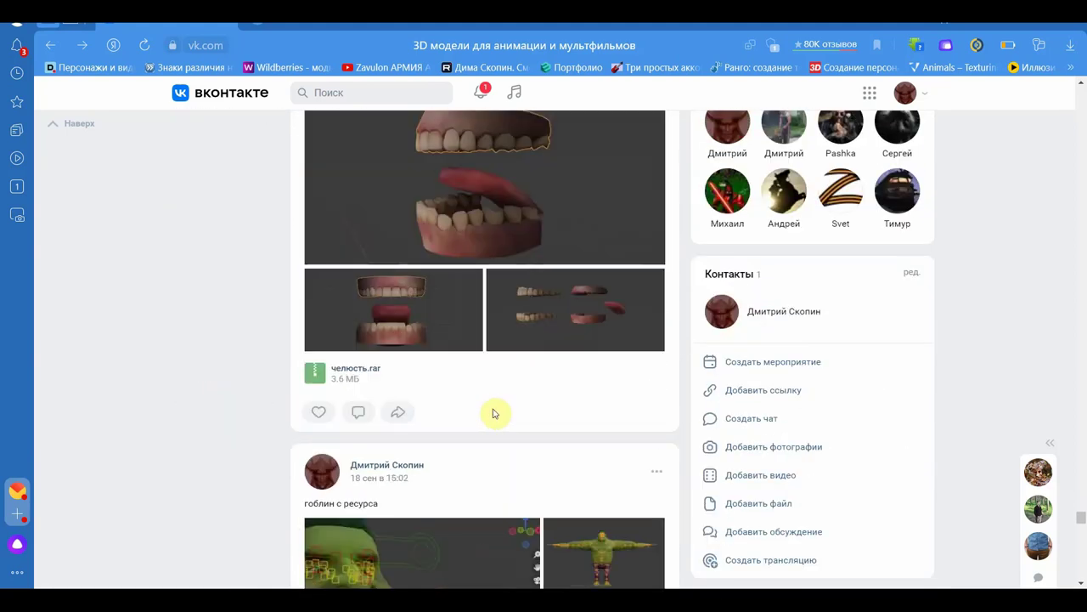
{"action": "scroll", "coordinate": [493, 416], "scroll_direction": "up", "scroll_amount": 2}
{"action": "scroll", "coordinate": [481, 407], "scroll_direction": "down", "scroll_amount": 4}
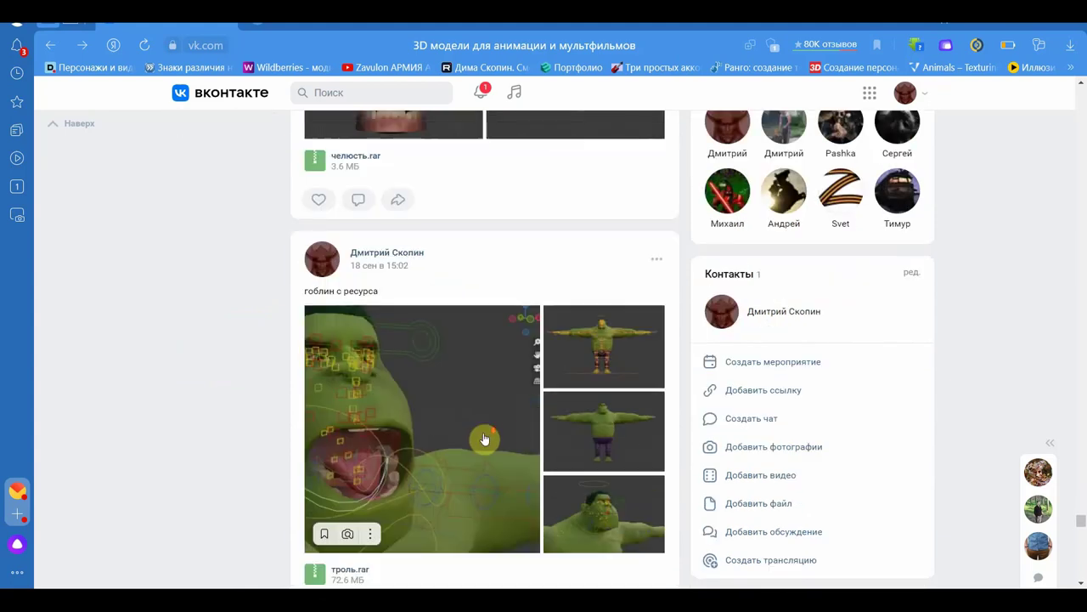
{"action": "scroll", "coordinate": [485, 439], "scroll_direction": "down", "scroll_amount": 3}
{"action": "scroll", "coordinate": [493, 425], "scroll_direction": "down", "scroll_amount": 4}
{"action": "scroll", "coordinate": [517, 404], "scroll_direction": "down", "scroll_amount": 3}
{"action": "scroll", "coordinate": [516, 404], "scroll_direction": "down", "scroll_amount": 3}
{"action": "scroll", "coordinate": [517, 405], "scroll_direction": "down", "scroll_amount": 4}
{"action": "scroll", "coordinate": [518, 406], "scroll_direction": "down", "scroll_amount": 5}
{"action": "scroll", "coordinate": [518, 401], "scroll_direction": "up", "scroll_amount": 2}
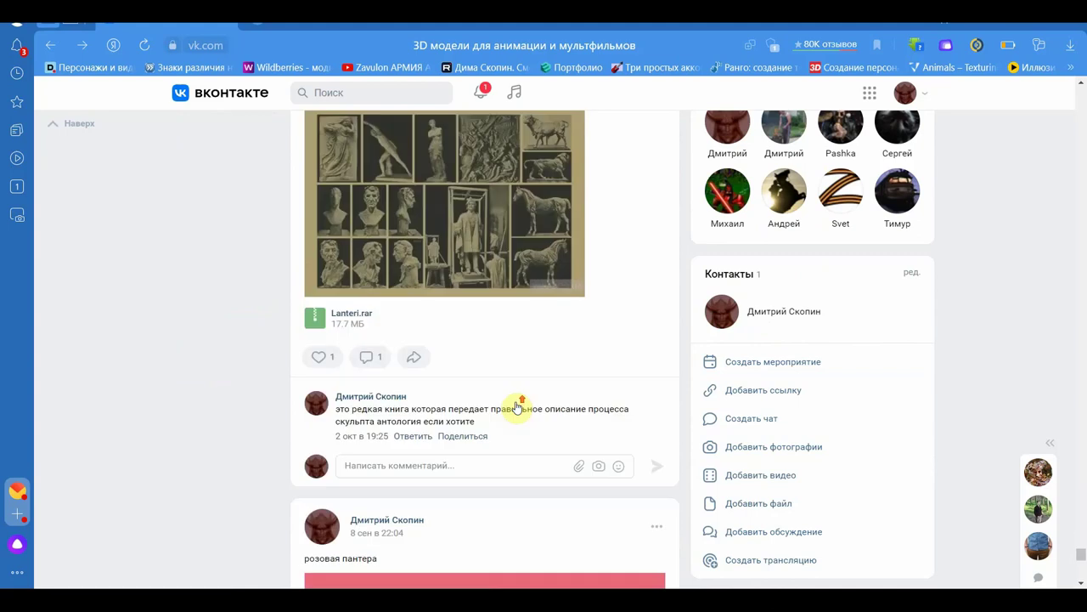
{"action": "scroll", "coordinate": [517, 407], "scroll_direction": "up", "scroll_amount": 4}
{"action": "scroll", "coordinate": [424, 374], "scroll_direction": "down", "scroll_amount": 1}
{"action": "scroll", "coordinate": [434, 463], "scroll_direction": "down", "scroll_amount": 1}
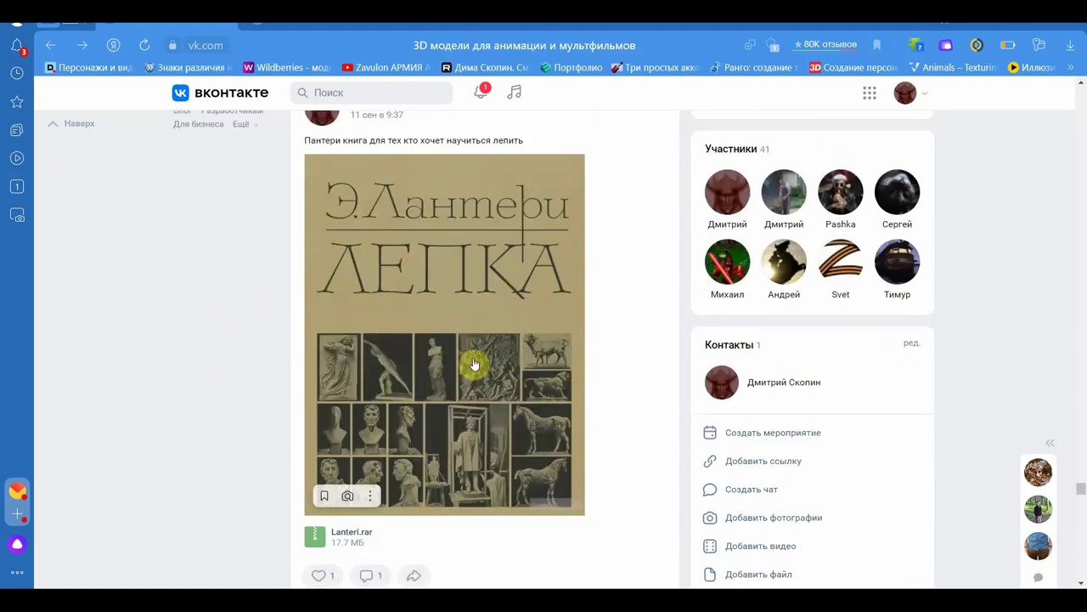
{"action": "scroll", "coordinate": [475, 363], "scroll_direction": "down", "scroll_amount": 1}
{"action": "scroll", "coordinate": [473, 366], "scroll_direction": "down", "scroll_amount": 5}
{"action": "scroll", "coordinate": [472, 366], "scroll_direction": "down", "scroll_amount": 5}
{"action": "scroll", "coordinate": [470, 367], "scroll_direction": "down", "scroll_amount": 5}
{"action": "scroll", "coordinate": [470, 366], "scroll_direction": "down", "scroll_amount": 5}
Scroll the community wall down until the Конь 2 post with конь.ZPR (5.5 МБ) is visible.
{"action": "scroll", "coordinate": [472, 366], "scroll_direction": "down", "scroll_amount": 3}
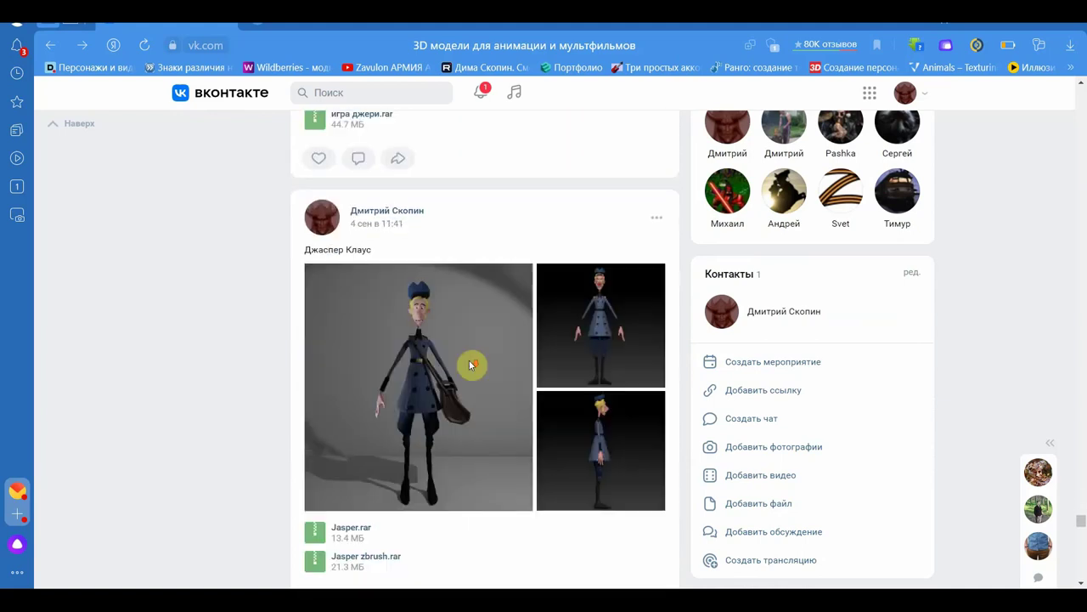
{"action": "scroll", "coordinate": [472, 366], "scroll_direction": "down", "scroll_amount": 1}
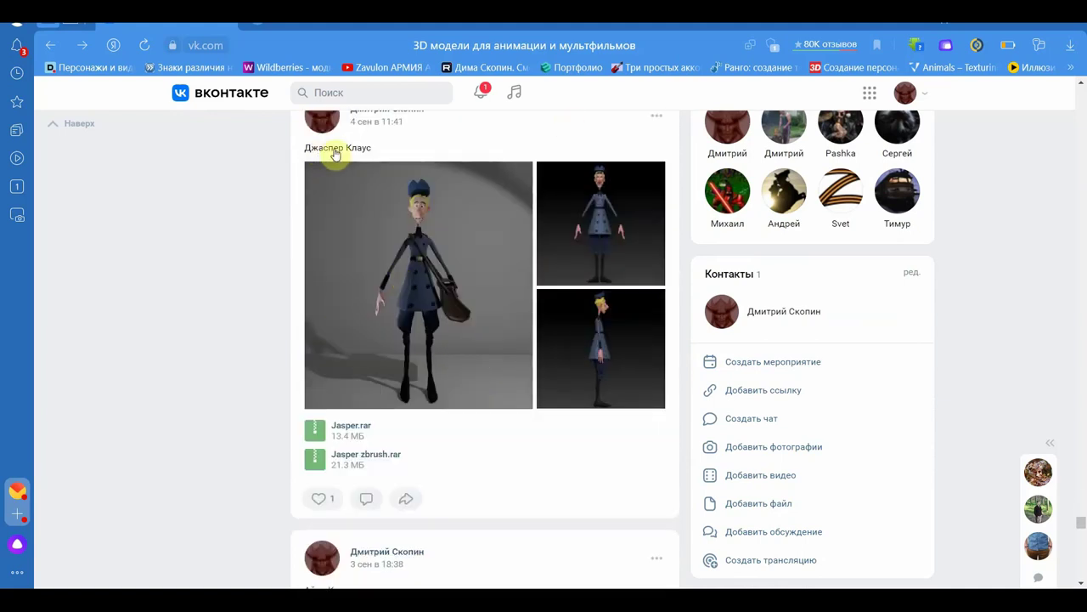
{"action": "scroll", "coordinate": [388, 242], "scroll_direction": "down", "scroll_amount": 1}
{"action": "scroll", "coordinate": [442, 287], "scroll_direction": "down", "scroll_amount": 3}
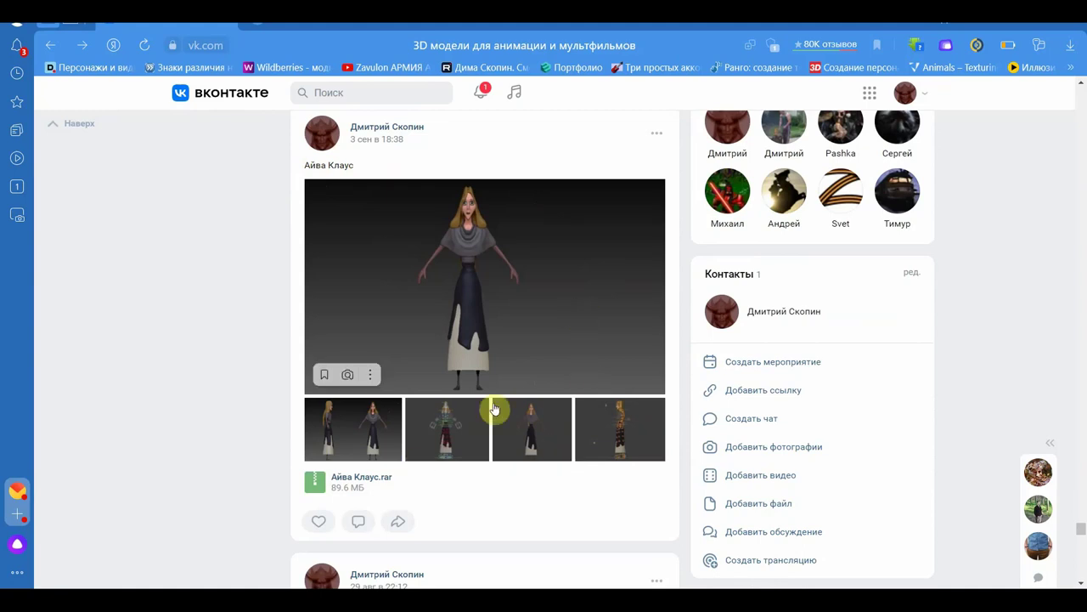
{"action": "scroll", "coordinate": [473, 327], "scroll_direction": "up", "scroll_amount": 3}
{"action": "scroll", "coordinate": [476, 334], "scroll_direction": "up", "scroll_amount": 2}
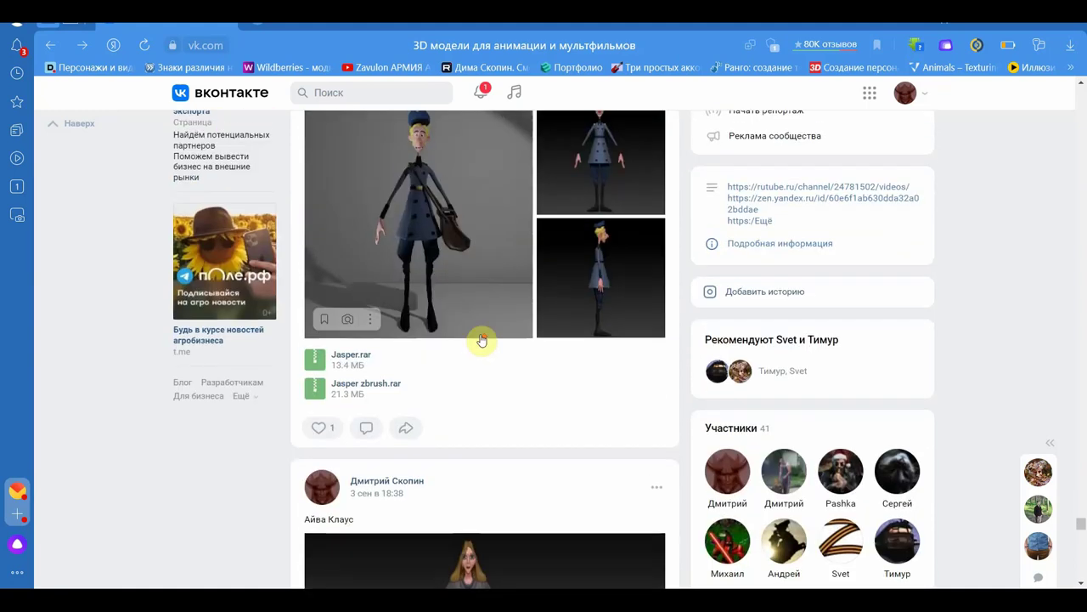
{"action": "scroll", "coordinate": [481, 339], "scroll_direction": "up", "scroll_amount": 2}
{"action": "scroll", "coordinate": [482, 316], "scroll_direction": "down", "scroll_amount": 1}
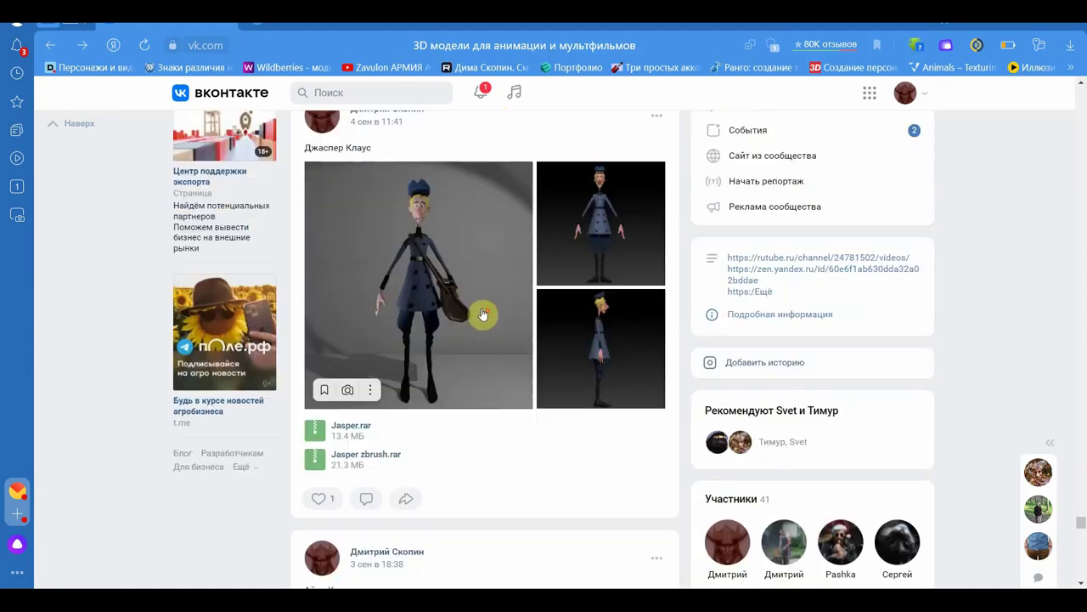
{"action": "scroll", "coordinate": [481, 324], "scroll_direction": "down", "scroll_amount": 5}
{"action": "scroll", "coordinate": [480, 323], "scroll_direction": "down", "scroll_amount": 4}
{"action": "scroll", "coordinate": [480, 323], "scroll_direction": "down", "scroll_amount": 4}
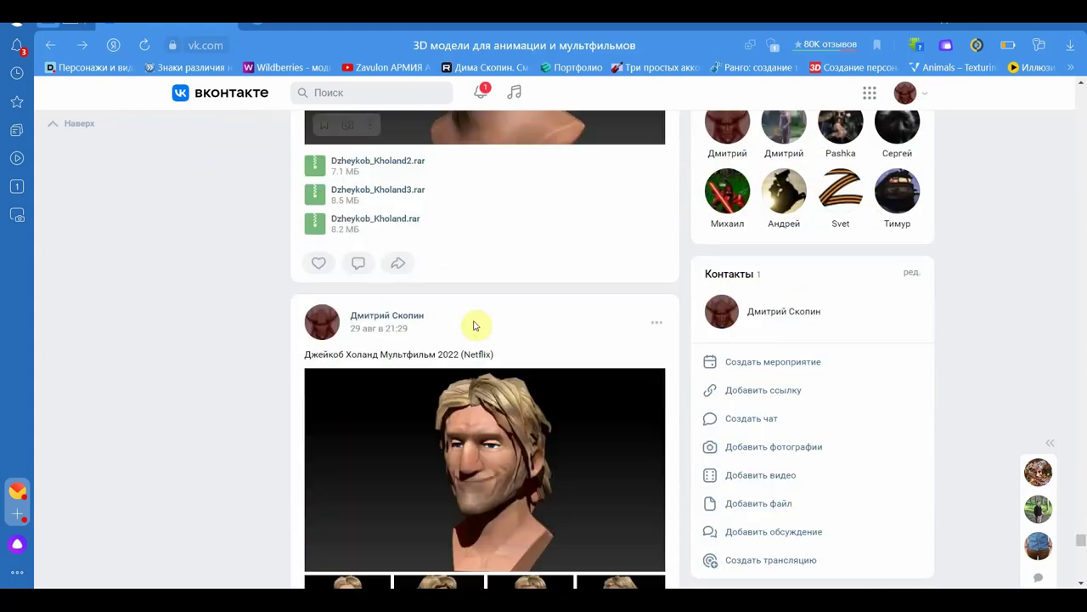
{"action": "scroll", "coordinate": [480, 321], "scroll_direction": "up", "scroll_amount": 1}
{"action": "scroll", "coordinate": [481, 318], "scroll_direction": "up", "scroll_amount": 2}
{"action": "scroll", "coordinate": [481, 318], "scroll_direction": "up", "scroll_amount": 1}
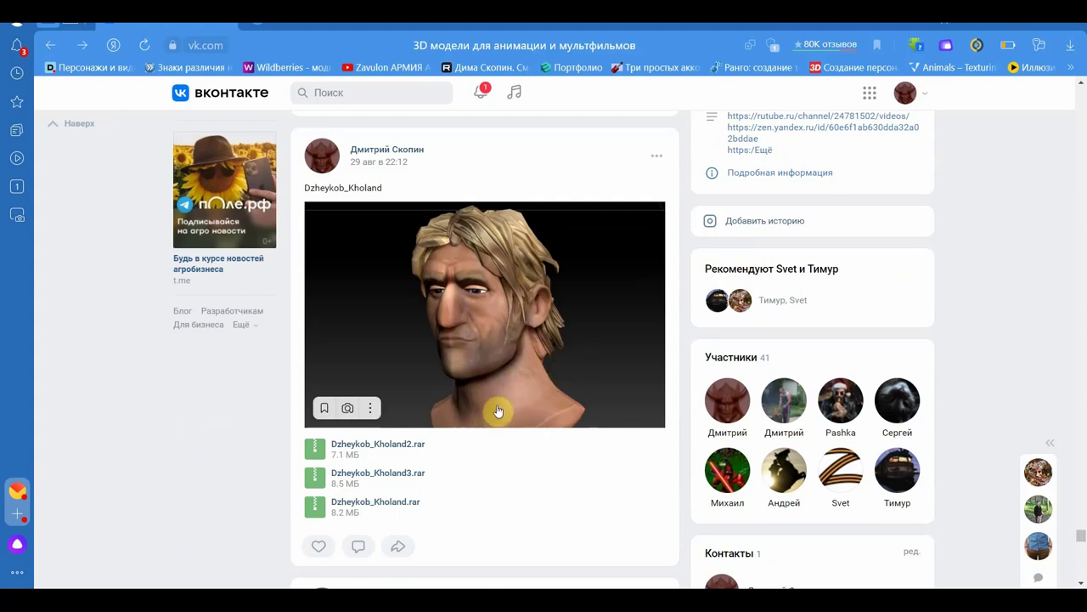
{"action": "scroll", "coordinate": [430, 410], "scroll_direction": "down", "scroll_amount": 5}
{"action": "scroll", "coordinate": [466, 405], "scroll_direction": "down", "scroll_amount": 4}
{"action": "scroll", "coordinate": [476, 408], "scroll_direction": "down", "scroll_amount": 3}
{"action": "scroll", "coordinate": [475, 408], "scroll_direction": "up", "scroll_amount": 2}
{"action": "scroll", "coordinate": [476, 346], "scroll_direction": "down", "scroll_amount": 4}
{"action": "scroll", "coordinate": [468, 347], "scroll_direction": "down", "scroll_amount": 2}
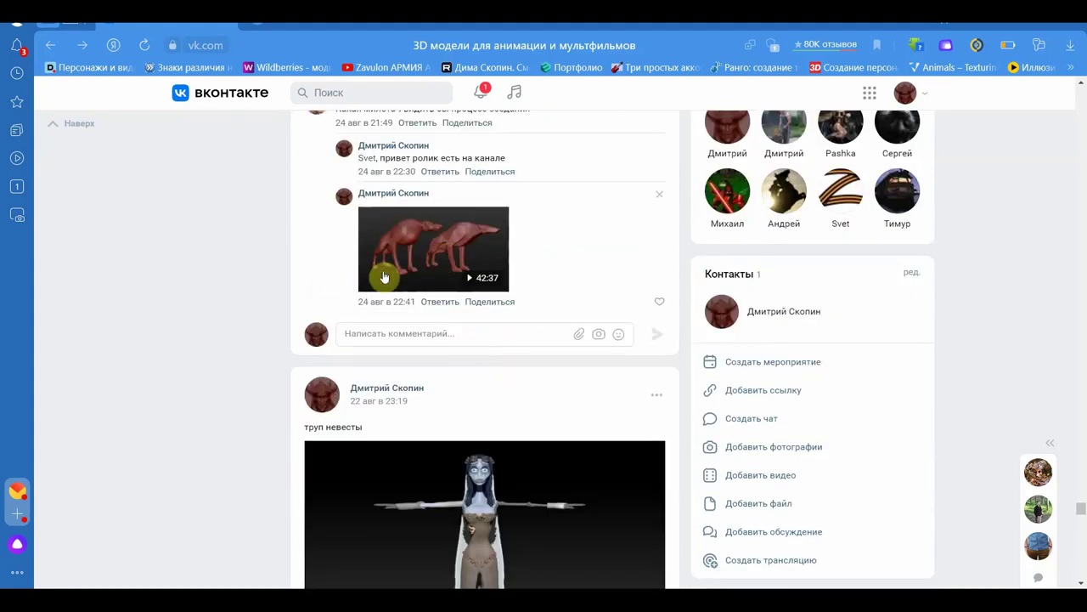
{"action": "scroll", "coordinate": [437, 250], "scroll_direction": "down", "scroll_amount": 1}
{"action": "scroll", "coordinate": [445, 257], "scroll_direction": "down", "scroll_amount": 2}
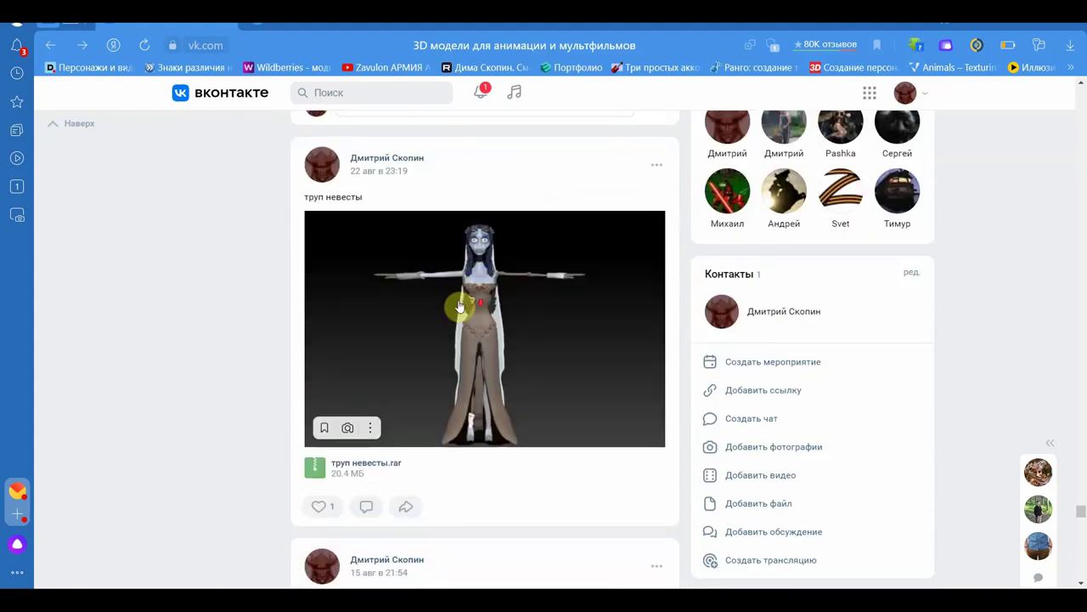
{"action": "scroll", "coordinate": [459, 305], "scroll_direction": "down", "scroll_amount": 3}
{"action": "scroll", "coordinate": [476, 308], "scroll_direction": "down", "scroll_amount": 3}
{"action": "scroll", "coordinate": [476, 309], "scroll_direction": "down", "scroll_amount": 4}
{"action": "scroll", "coordinate": [476, 308], "scroll_direction": "down", "scroll_amount": 2}
{"action": "scroll", "coordinate": [475, 310], "scroll_direction": "down", "scroll_amount": 4}
{"action": "scroll", "coordinate": [475, 310], "scroll_direction": "down", "scroll_amount": 5}
{"action": "scroll", "coordinate": [476, 311], "scroll_direction": "down", "scroll_amount": 4}
{"action": "scroll", "coordinate": [497, 308], "scroll_direction": "down", "scroll_amount": 5}
{"action": "scroll", "coordinate": [495, 310], "scroll_direction": "down", "scroll_amount": 3}
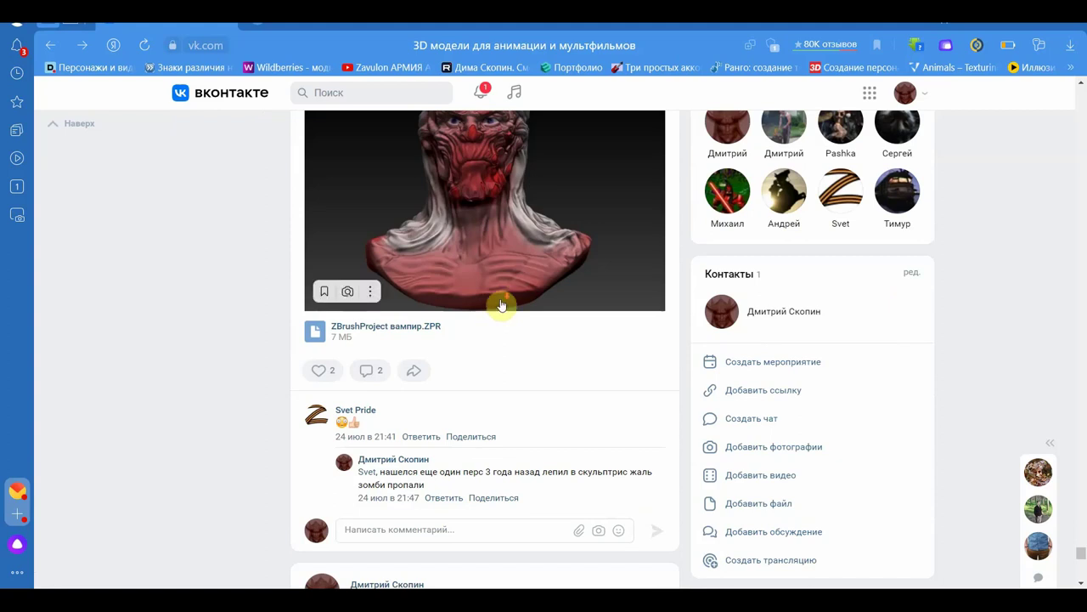
{"action": "scroll", "coordinate": [502, 305], "scroll_direction": "down", "scroll_amount": 5}
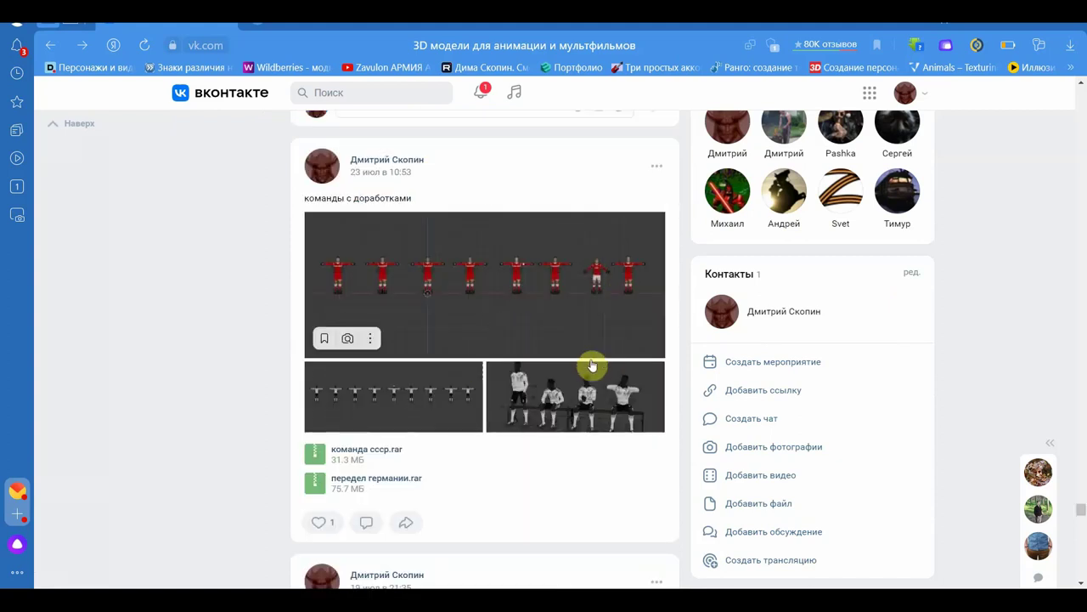
{"action": "scroll", "coordinate": [462, 289], "scroll_direction": "down", "scroll_amount": 4}
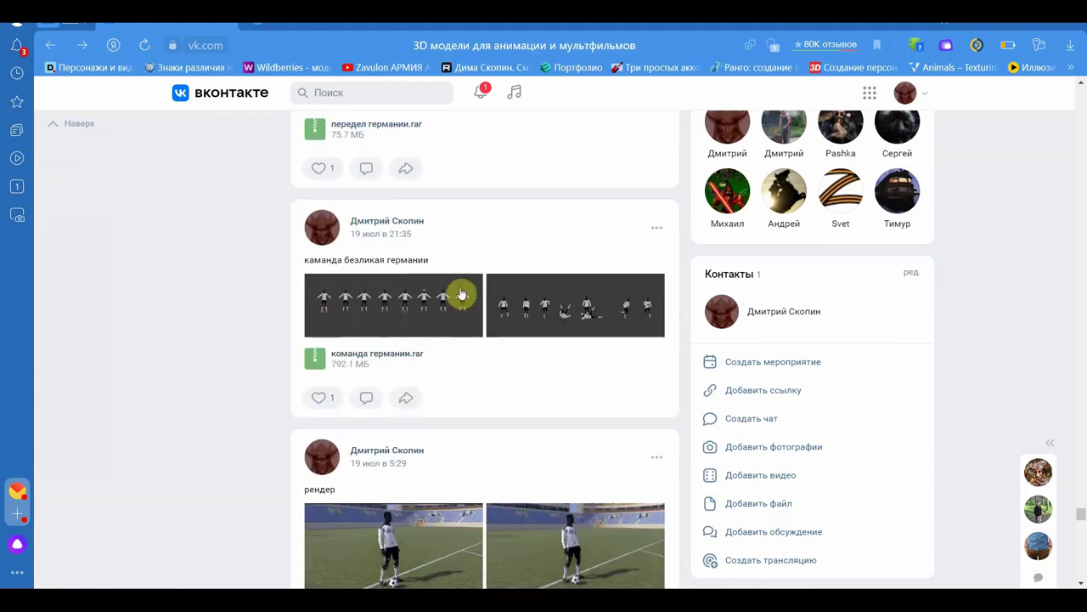
{"action": "scroll", "coordinate": [462, 294], "scroll_direction": "down", "scroll_amount": 5}
{"action": "scroll", "coordinate": [435, 294], "scroll_direction": "down", "scroll_amount": 3}
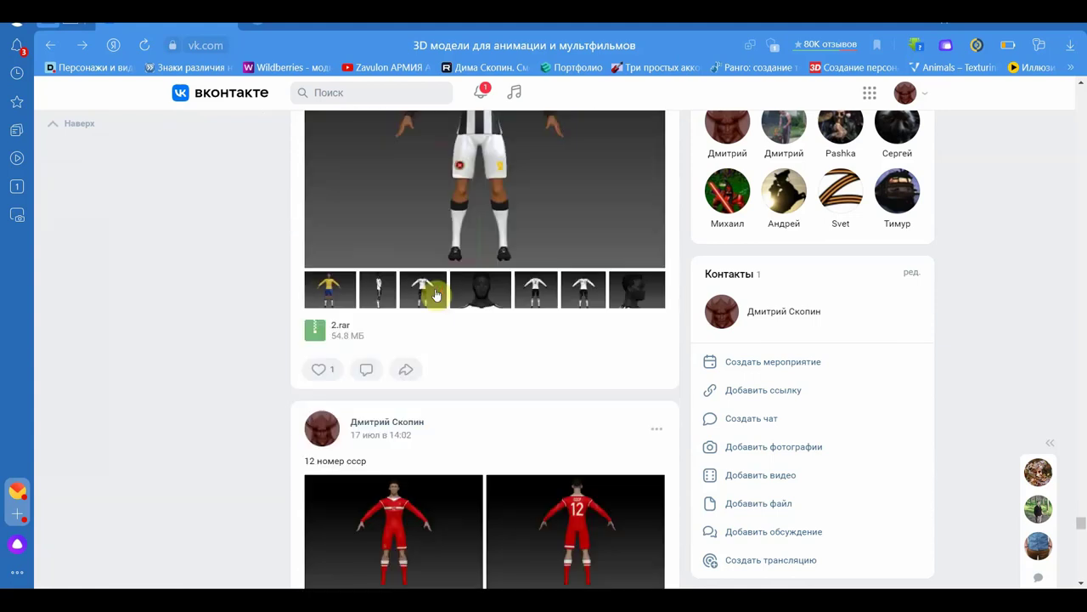
{"action": "scroll", "coordinate": [435, 294], "scroll_direction": "down", "scroll_amount": 5}
{"action": "scroll", "coordinate": [435, 294], "scroll_direction": "down", "scroll_amount": 5}
{"action": "scroll", "coordinate": [435, 294], "scroll_direction": "down", "scroll_amount": 5}
{"action": "scroll", "coordinate": [435, 294], "scroll_direction": "down", "scroll_amount": 3}
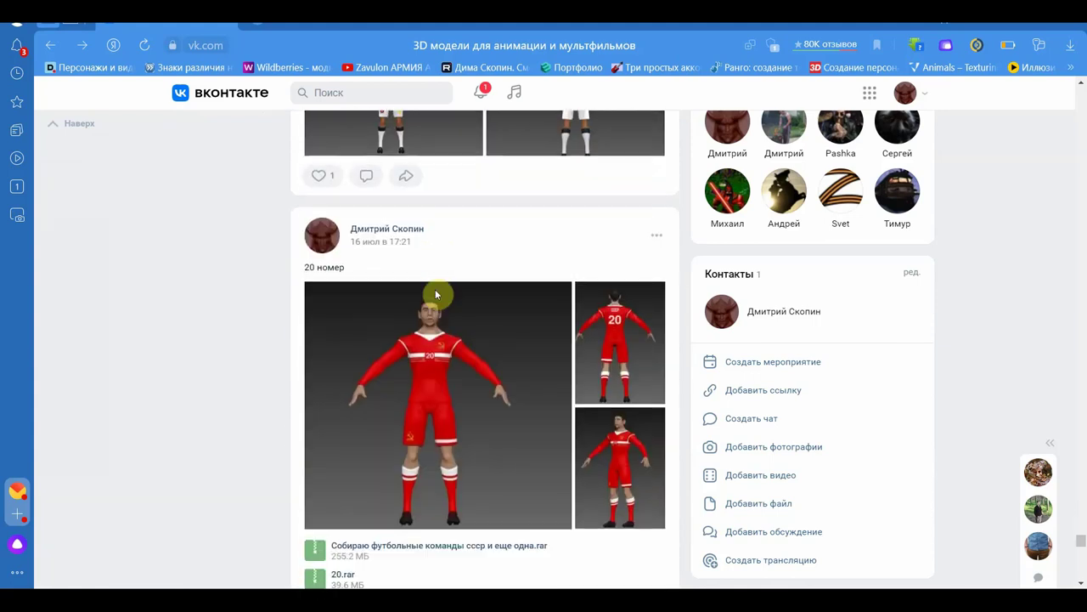
{"action": "scroll", "coordinate": [436, 294], "scroll_direction": "down", "scroll_amount": 5}
{"action": "scroll", "coordinate": [436, 294], "scroll_direction": "down", "scroll_amount": 5}
{"action": "scroll", "coordinate": [436, 294], "scroll_direction": "down", "scroll_amount": 3}
{"action": "scroll", "coordinate": [436, 294], "scroll_direction": "down", "scroll_amount": 3}
{"action": "scroll", "coordinate": [434, 295], "scroll_direction": "up", "scroll_amount": 5}
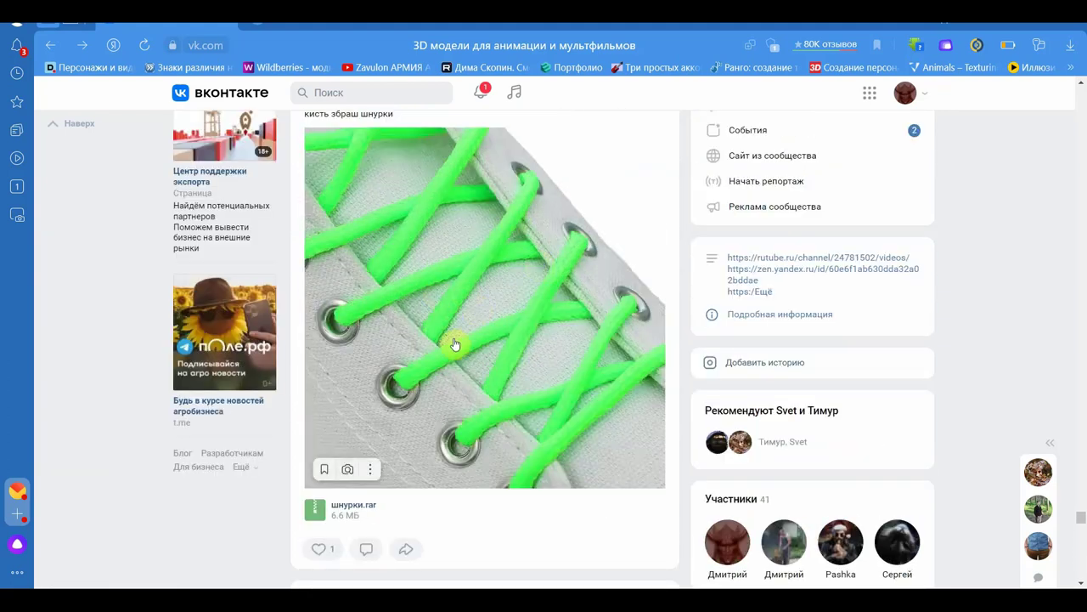
{"action": "scroll", "coordinate": [490, 364], "scroll_direction": "down", "scroll_amount": 5}
{"action": "scroll", "coordinate": [490, 364], "scroll_direction": "down", "scroll_amount": 1}
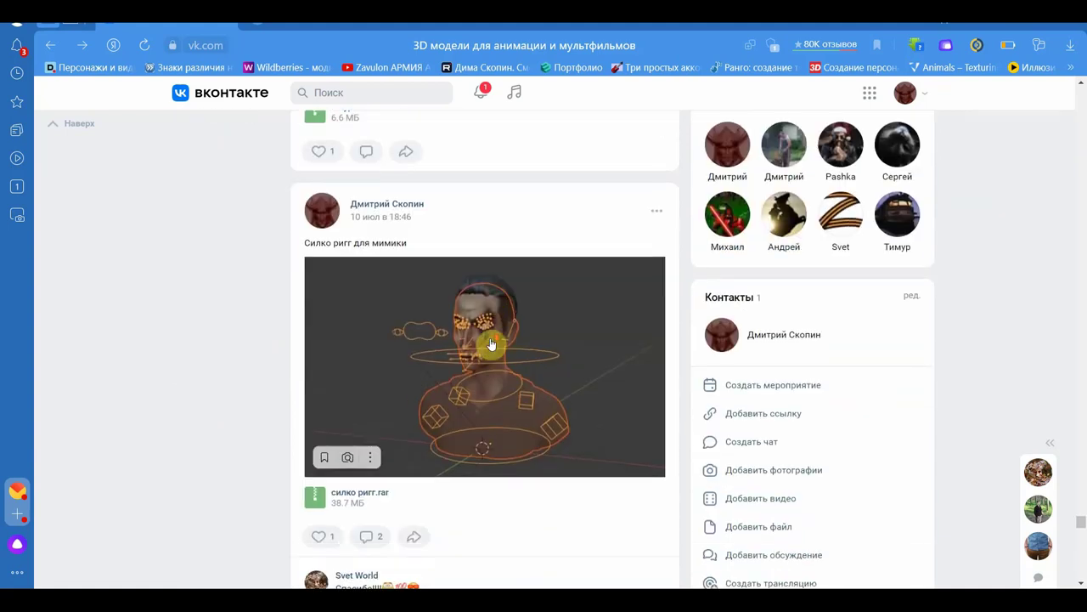
{"action": "scroll", "coordinate": [489, 344], "scroll_direction": "down", "scroll_amount": 2}
{"action": "scroll", "coordinate": [459, 365], "scroll_direction": "down", "scroll_amount": 5}
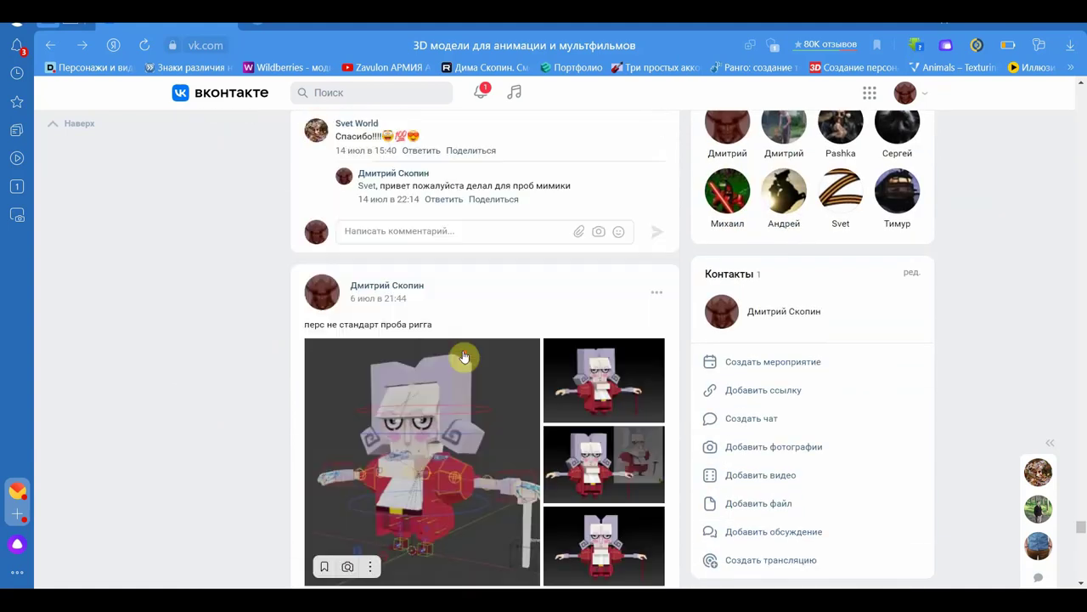
{"action": "scroll", "coordinate": [472, 352], "scroll_direction": "down", "scroll_amount": 3}
{"action": "scroll", "coordinate": [477, 351], "scroll_direction": "up", "scroll_amount": 2}
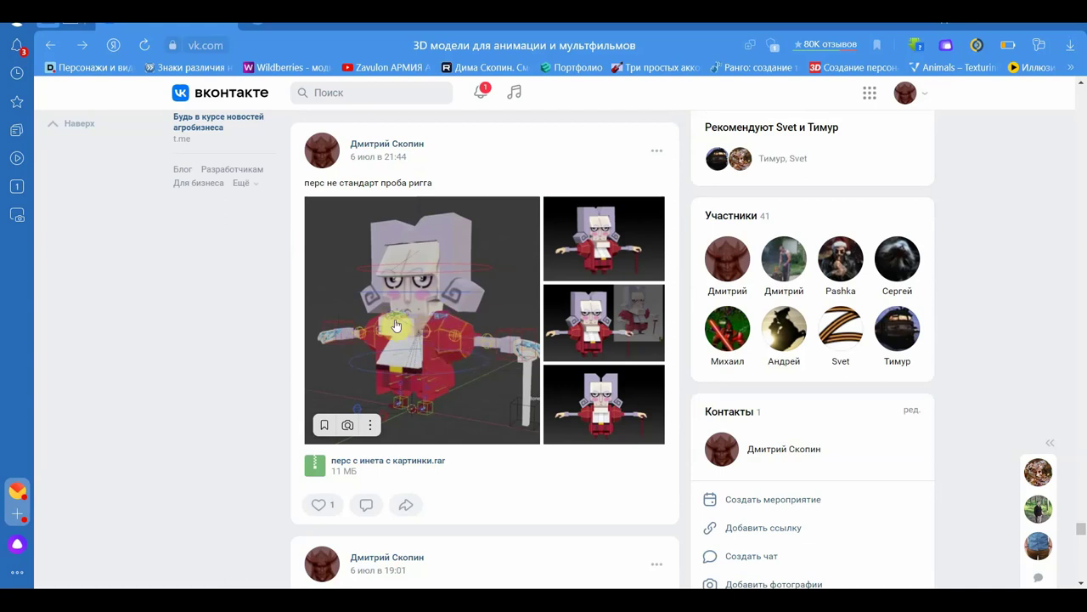
{"action": "scroll", "coordinate": [452, 343], "scroll_direction": "down", "scroll_amount": 1}
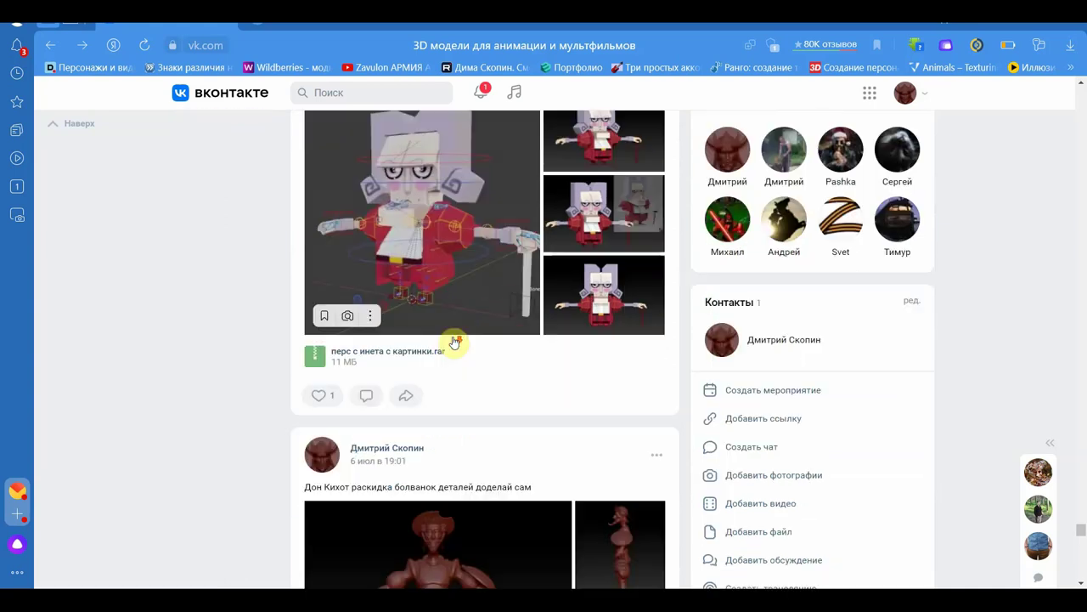
{"action": "scroll", "coordinate": [450, 340], "scroll_direction": "down", "scroll_amount": 3}
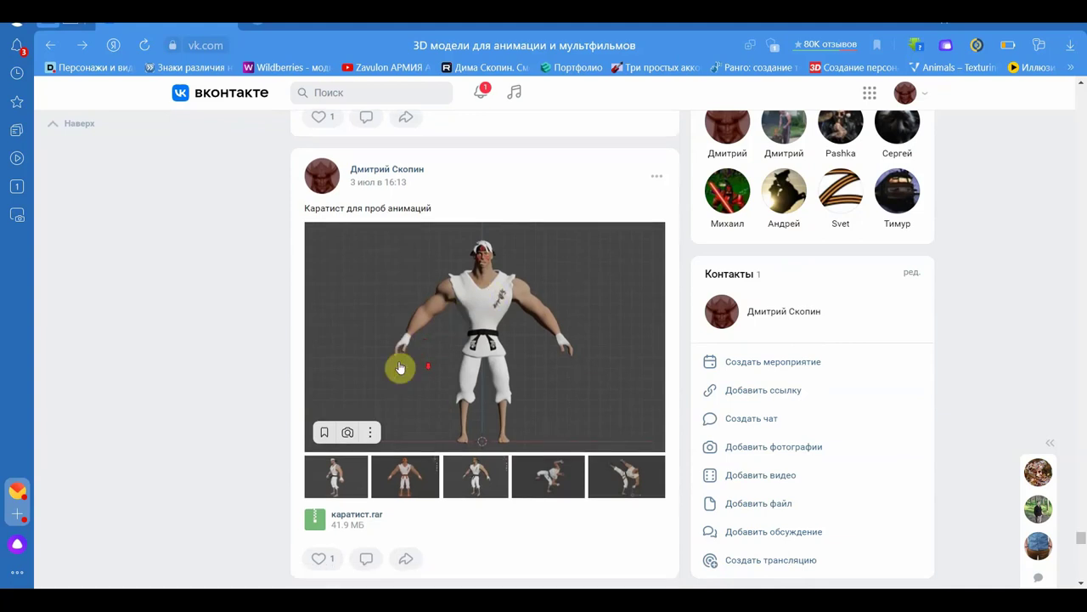
{"action": "scroll", "coordinate": [449, 348], "scroll_direction": "down", "scroll_amount": 5}
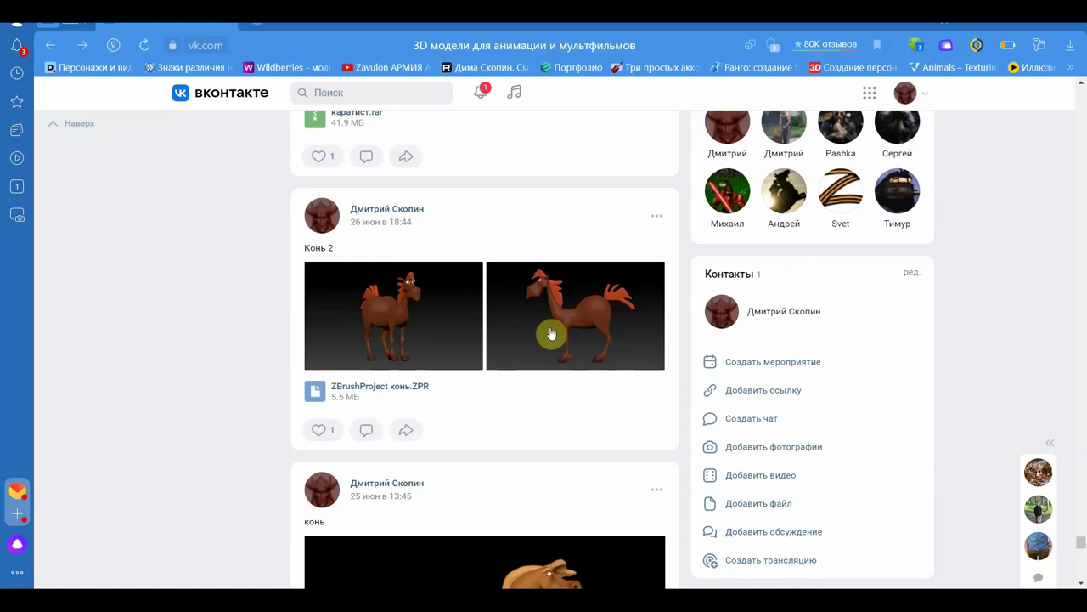
{"action": "scroll", "coordinate": [553, 329], "scroll_direction": "down", "scroll_amount": 1}
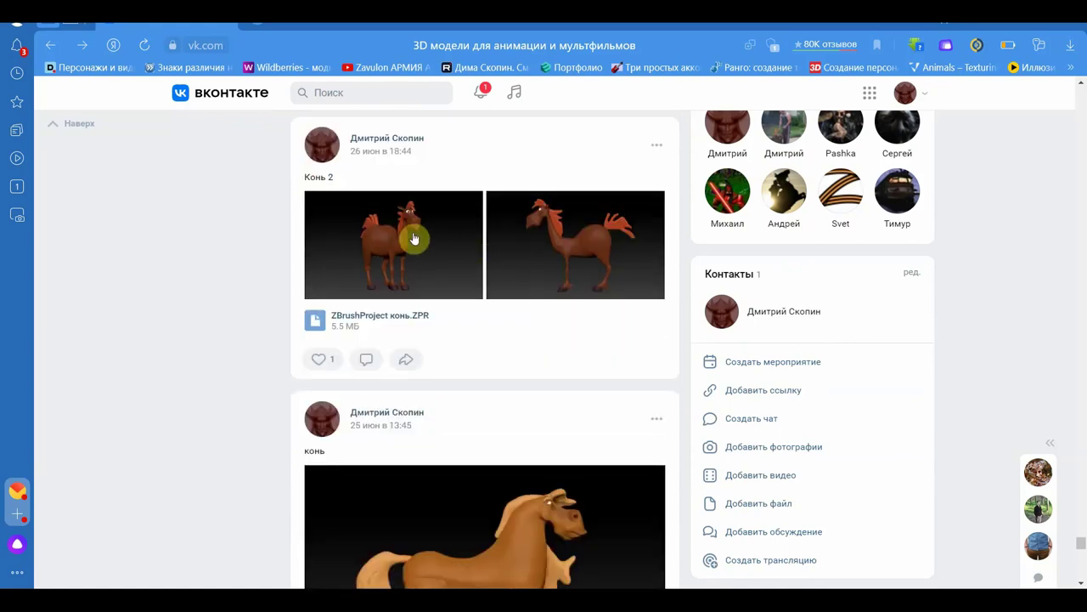
View the Конь 2 horse images full size, front view then side view, and close the viewer.
{"action": "left_click", "coordinate": [413, 238]}
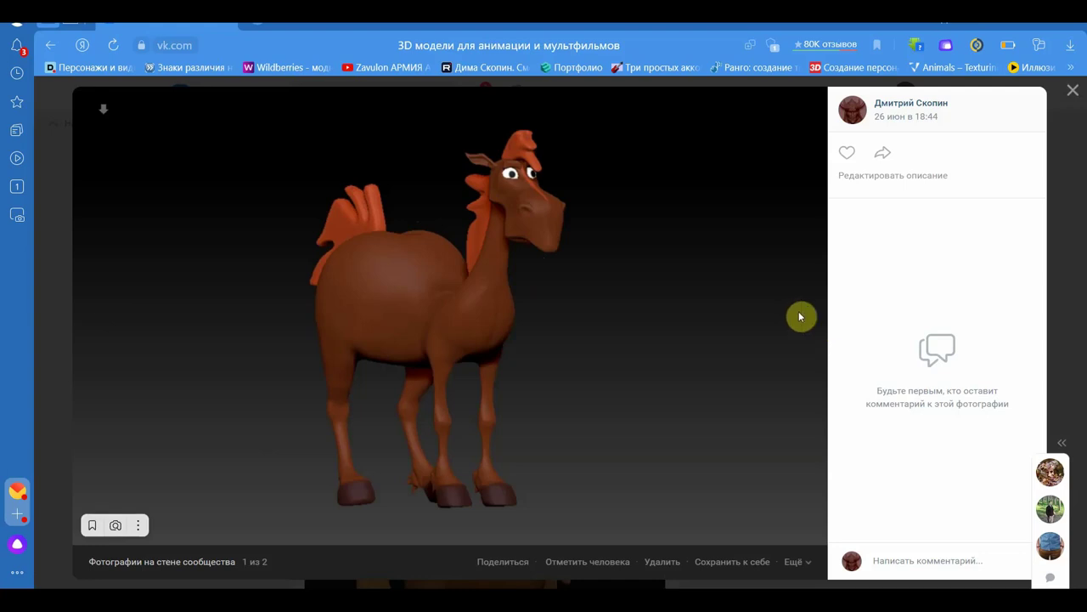
{"action": "left_click", "coordinate": [799, 317]}
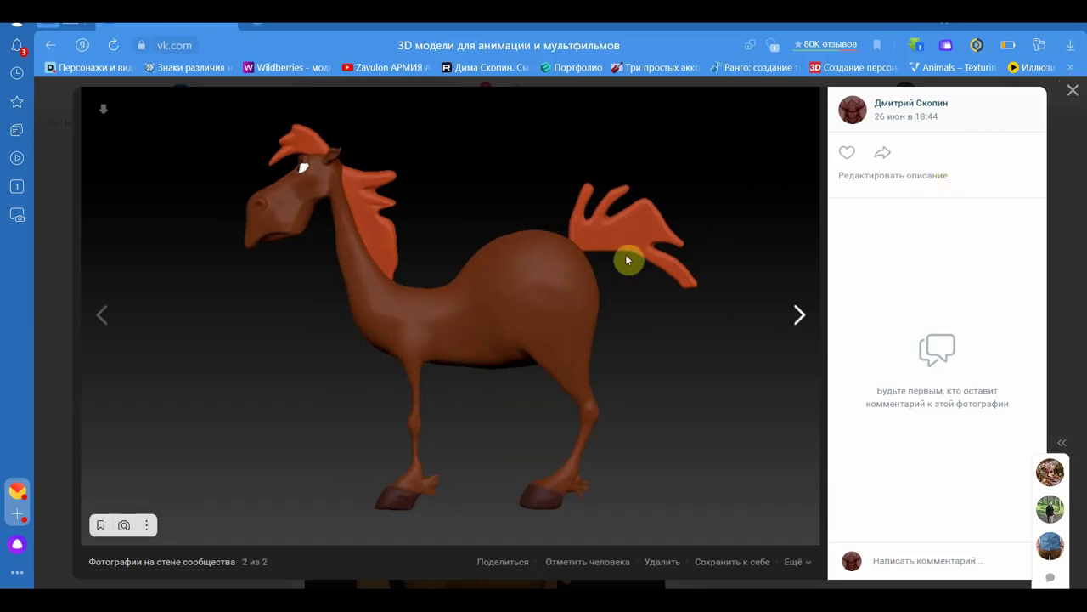
{"action": "left_click", "coordinate": [1075, 96]}
Scroll to the next конь horse sculpt photo, view it full size, and close it.
{"action": "scroll", "coordinate": [621, 401], "scroll_direction": "down", "scroll_amount": 2}
{"action": "scroll", "coordinate": [621, 400], "scroll_direction": "down", "scroll_amount": 1}
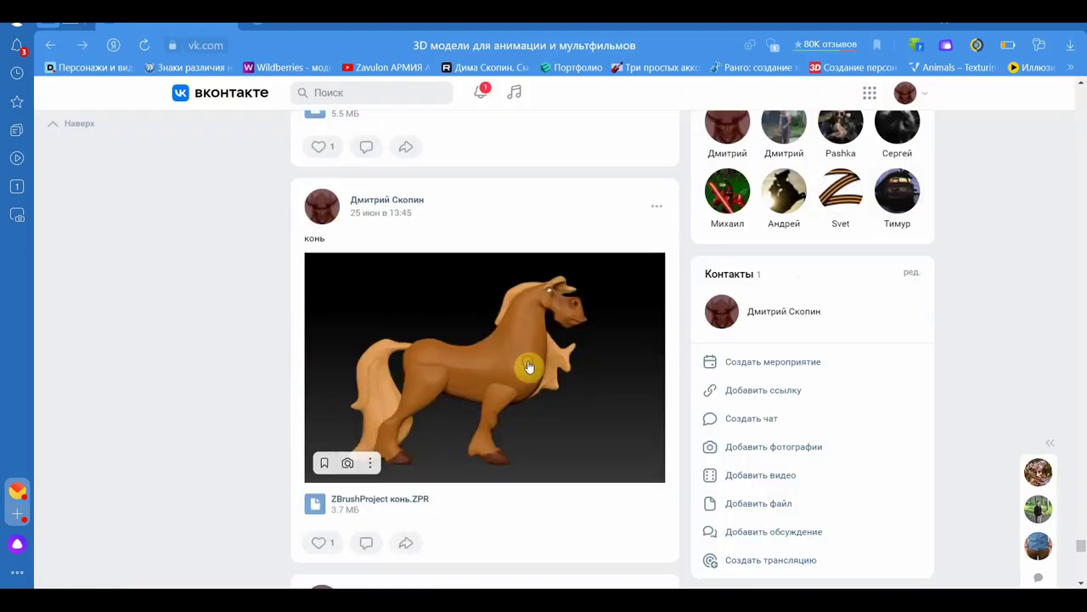
{"action": "left_click", "coordinate": [532, 366]}
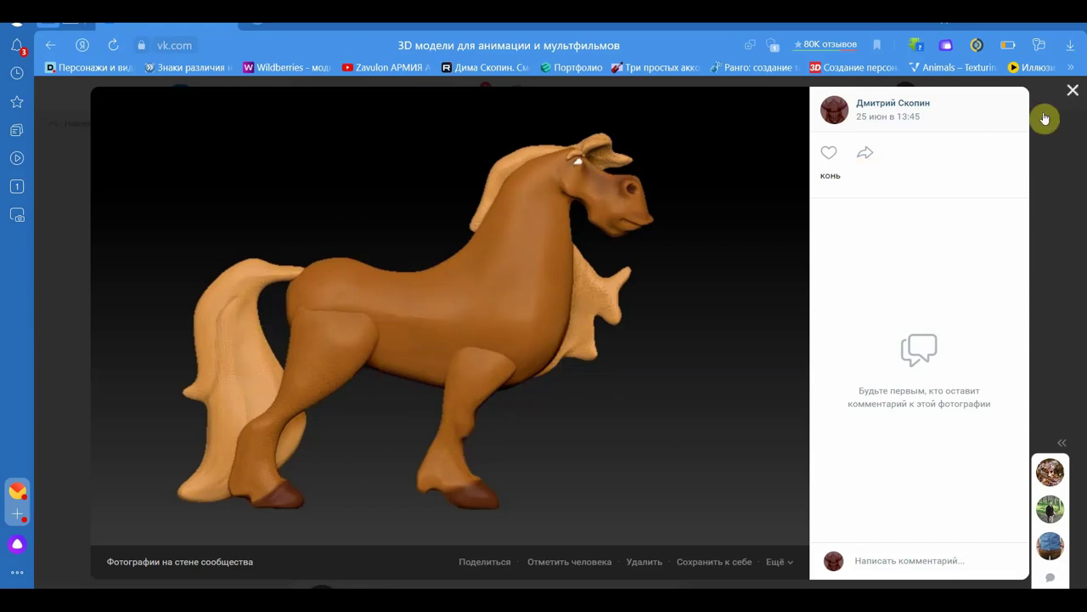
{"action": "left_click", "coordinate": [1073, 91]}
Scroll to the Осел donkey post, view its sculpt image full size, and close it.
{"action": "scroll", "coordinate": [617, 323], "scroll_direction": "down", "scroll_amount": 3}
{"action": "scroll", "coordinate": [589, 334], "scroll_direction": "down", "scroll_amount": 1}
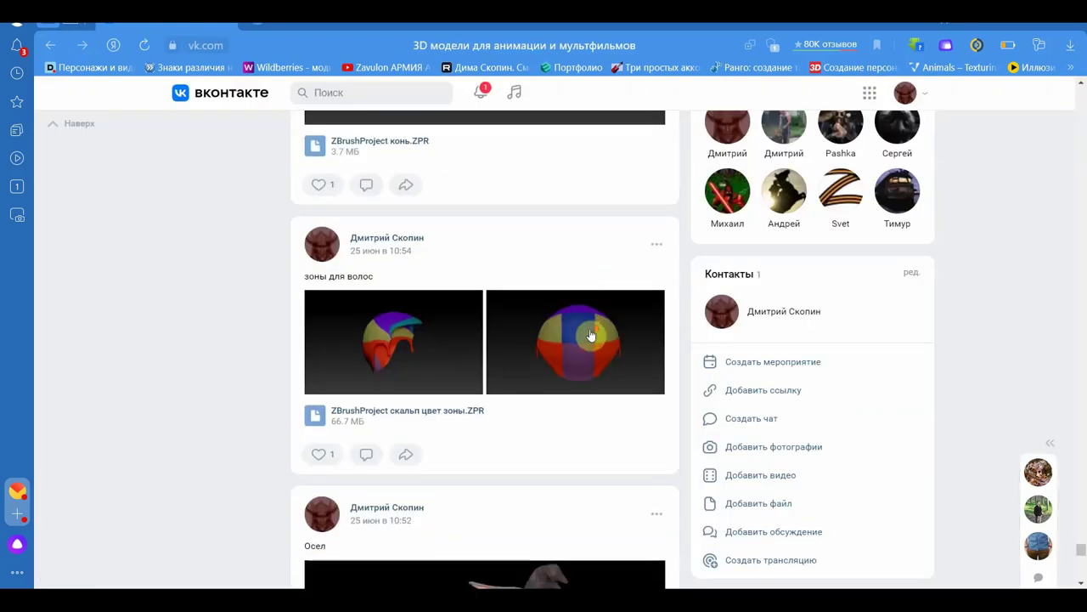
{"action": "scroll", "coordinate": [564, 345], "scroll_direction": "down", "scroll_amount": 3}
{"action": "left_click", "coordinate": [563, 344]}
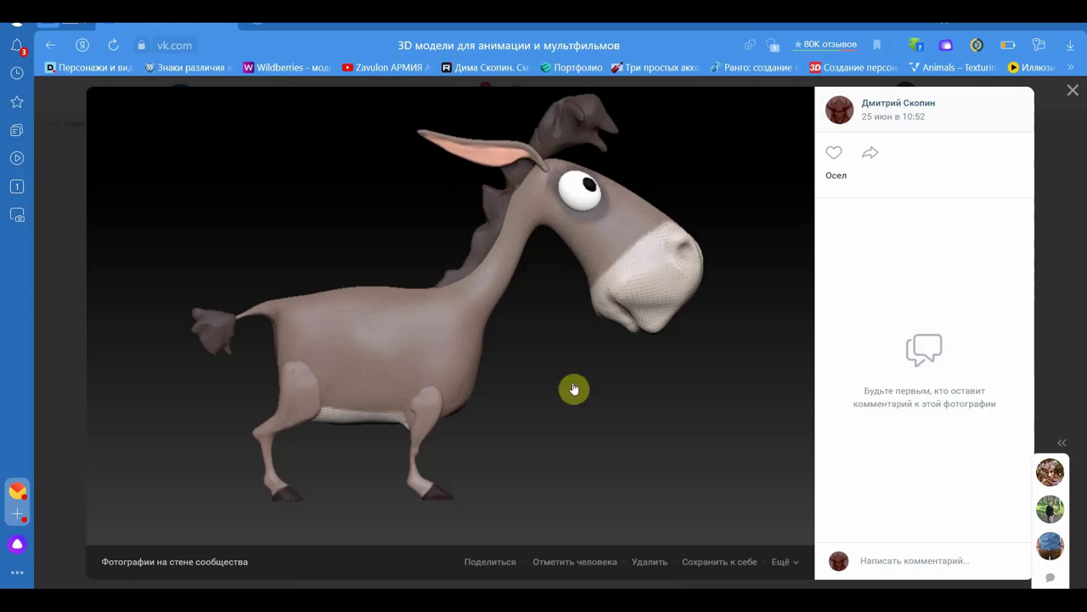
{"action": "left_click", "coordinate": [1072, 90]}
Scroll down to the Ворон ригг raven post and view its photos full size, advancing to image 5 of 5.
{"action": "scroll", "coordinate": [596, 355], "scroll_direction": "down", "scroll_amount": 4}
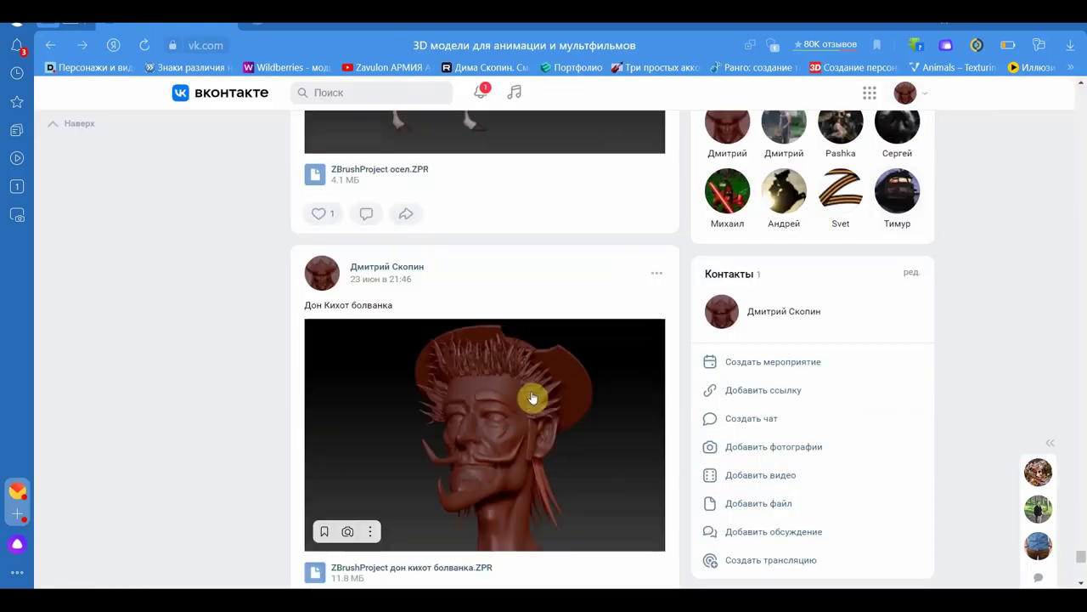
{"action": "scroll", "coordinate": [532, 398], "scroll_direction": "down", "scroll_amount": 5}
{"action": "scroll", "coordinate": [532, 396], "scroll_direction": "down", "scroll_amount": 5}
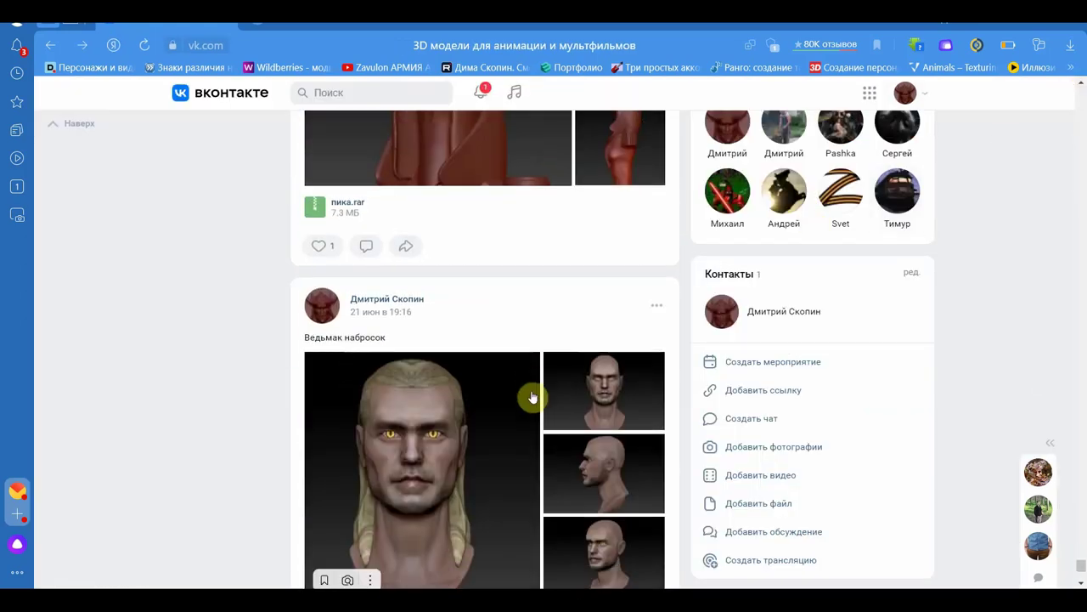
{"action": "scroll", "coordinate": [533, 396], "scroll_direction": "down", "scroll_amount": 5}
{"action": "scroll", "coordinate": [536, 398], "scroll_direction": "down", "scroll_amount": 5}
{"action": "scroll", "coordinate": [534, 396], "scroll_direction": "up", "scroll_amount": 4}
{"action": "scroll", "coordinate": [535, 395], "scroll_direction": "up", "scroll_amount": 3}
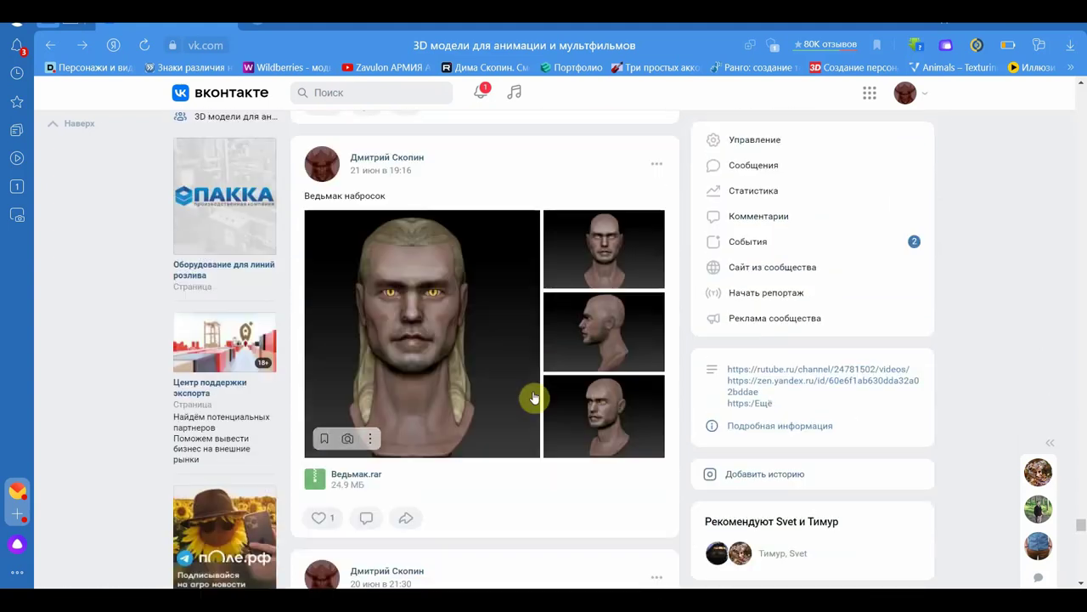
{"action": "scroll", "coordinate": [455, 387], "scroll_direction": "down", "scroll_amount": 5}
{"action": "scroll", "coordinate": [460, 394], "scroll_direction": "down", "scroll_amount": 4}
{"action": "scroll", "coordinate": [461, 397], "scroll_direction": "up", "scroll_amount": 1}
{"action": "scroll", "coordinate": [462, 396], "scroll_direction": "up", "scroll_amount": 1}
{"action": "scroll", "coordinate": [459, 373], "scroll_direction": "down", "scroll_amount": 6}
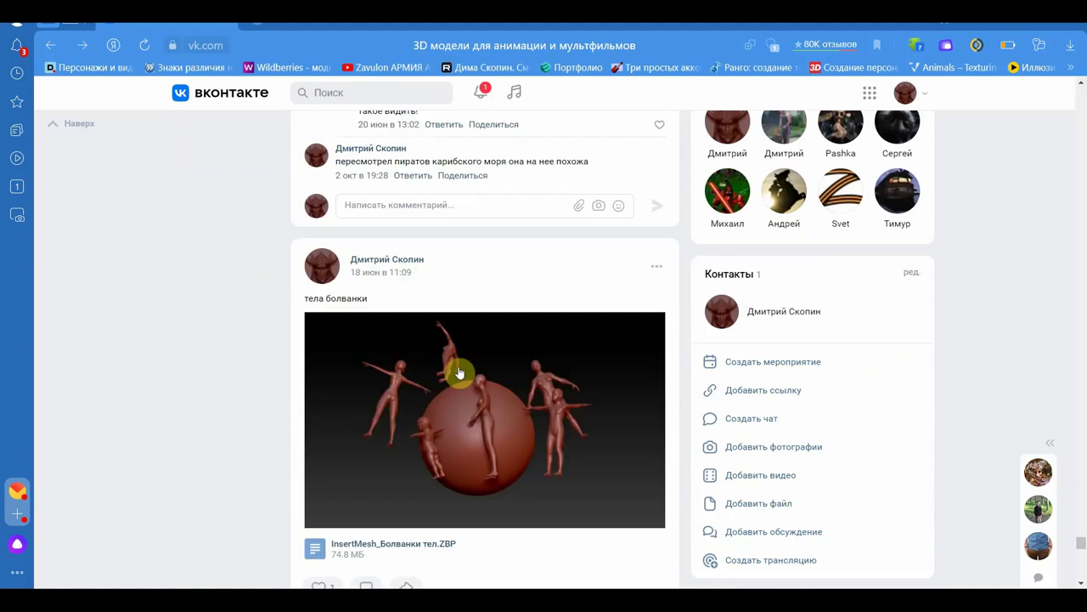
{"action": "scroll", "coordinate": [460, 372], "scroll_direction": "down", "scroll_amount": 2}
{"action": "scroll", "coordinate": [461, 372], "scroll_direction": "down", "scroll_amount": 5}
{"action": "scroll", "coordinate": [462, 377], "scroll_direction": "up", "scroll_amount": 1}
{"action": "scroll", "coordinate": [462, 378], "scroll_direction": "down", "scroll_amount": 3}
{"action": "scroll", "coordinate": [462, 376], "scroll_direction": "down", "scroll_amount": 4}
{"action": "scroll", "coordinate": [464, 377], "scroll_direction": "down", "scroll_amount": 2}
{"action": "scroll", "coordinate": [464, 376], "scroll_direction": "down", "scroll_amount": 2}
{"action": "scroll", "coordinate": [465, 376], "scroll_direction": "down", "scroll_amount": 4}
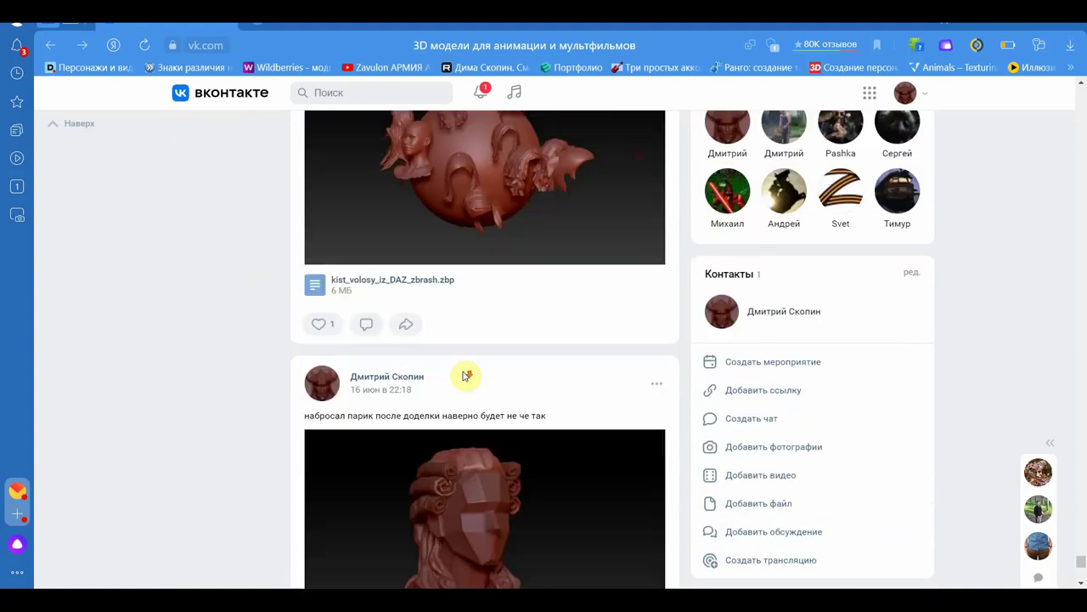
{"action": "scroll", "coordinate": [465, 377], "scroll_direction": "down", "scroll_amount": 4}
{"action": "scroll", "coordinate": [465, 376], "scroll_direction": "down", "scroll_amount": 4}
{"action": "scroll", "coordinate": [465, 376], "scroll_direction": "down", "scroll_amount": 4}
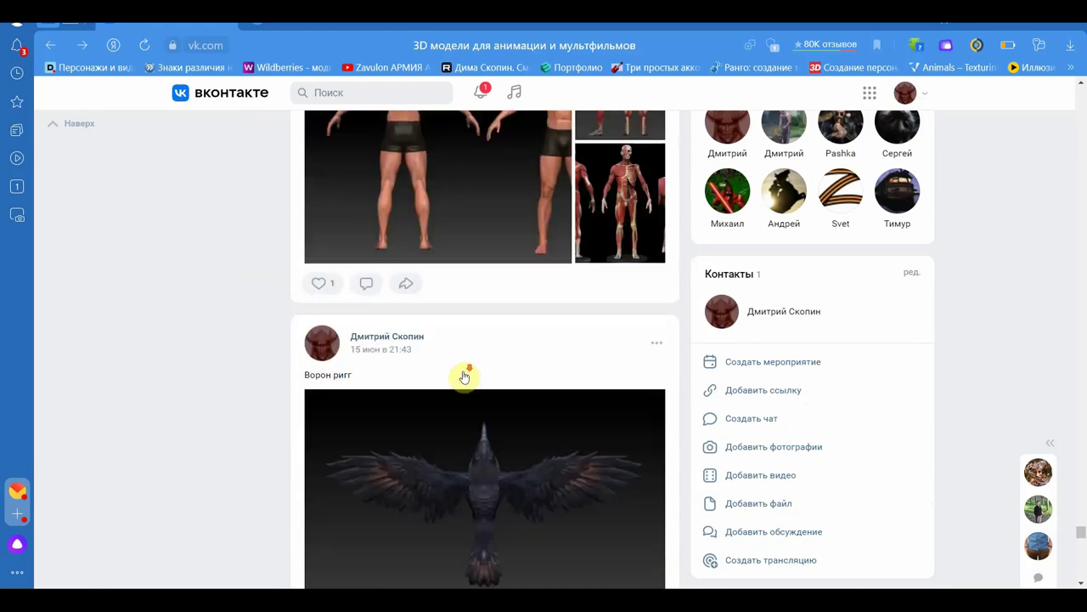
{"action": "scroll", "coordinate": [465, 377], "scroll_direction": "down", "scroll_amount": 3}
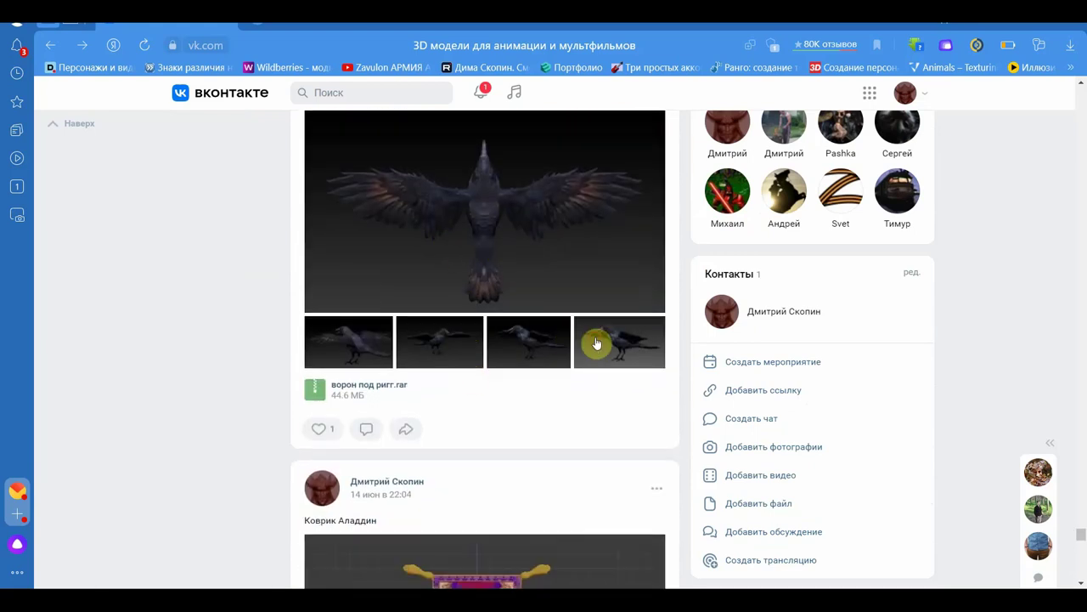
{"action": "left_click", "coordinate": [597, 343]}
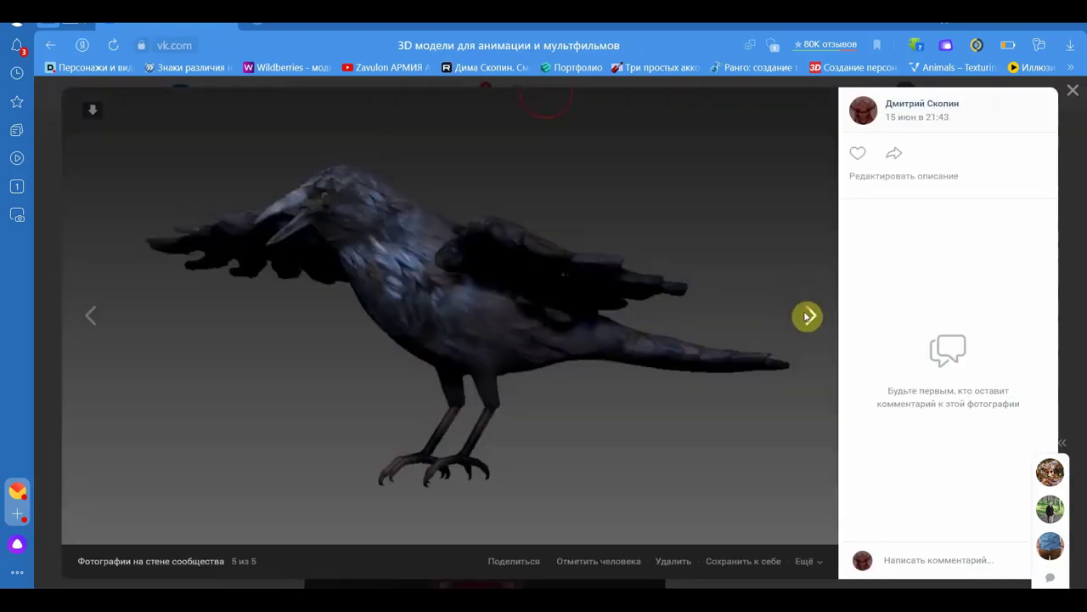
{"action": "left_click", "coordinate": [808, 316]}
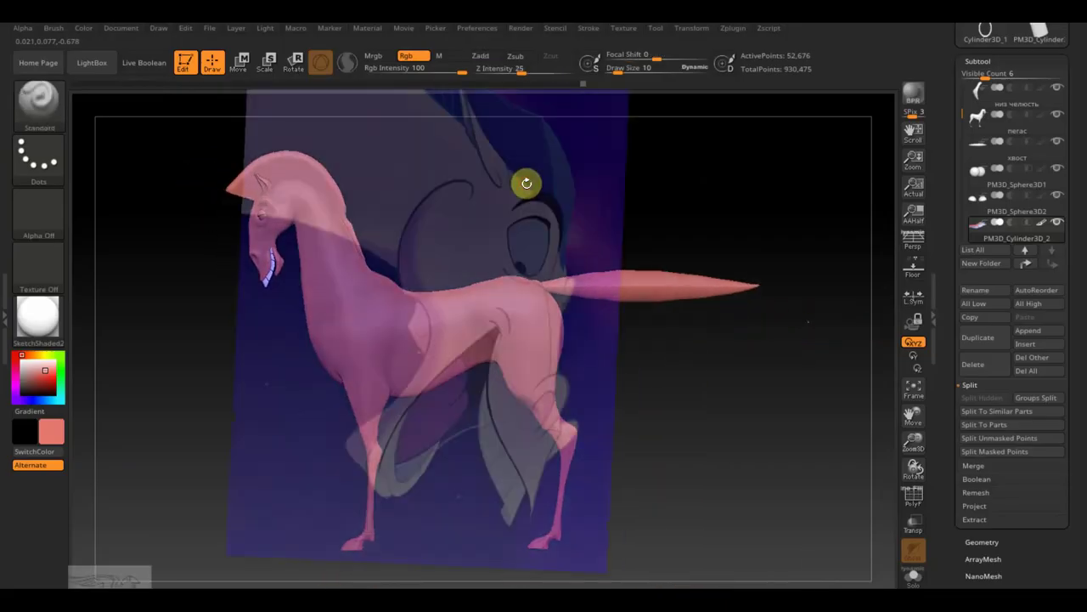
Shrink the reference picture off the horse, then import 780x463-fav-disney-pets_9 via Texture > Import.
{"action": "key", "text": "z"}
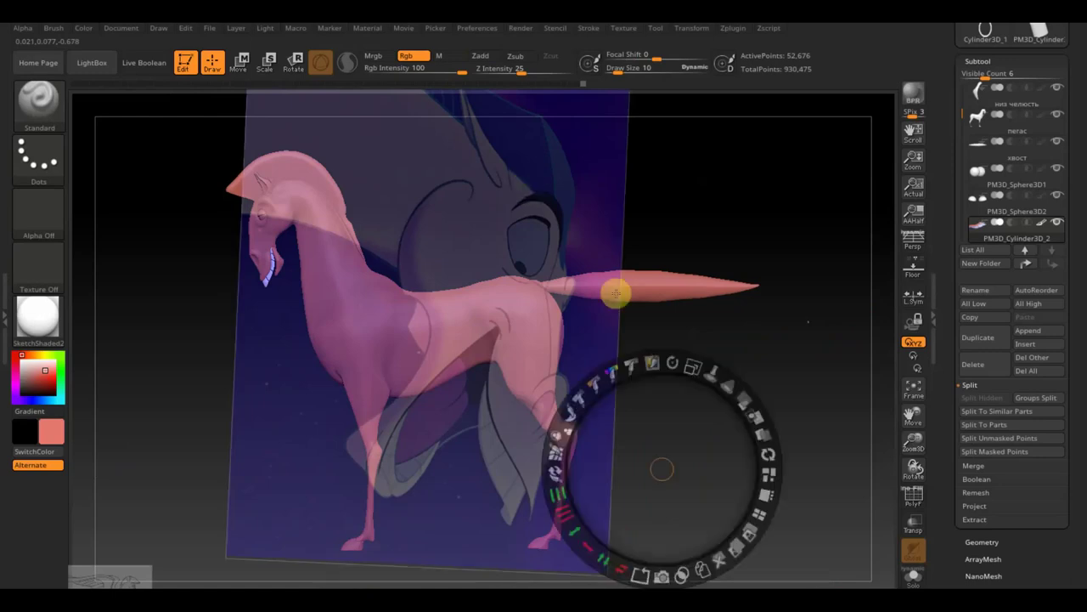
{"action": "mouse_move", "coordinate": [688, 365]}
{"action": "left_mouse_down"}
{"action": "mouse_move", "coordinate": [522, 296]}
{"action": "mouse_move", "coordinate": [539, 347]}
{"action": "mouse_move", "coordinate": [816, 444]}
{"action": "mouse_move", "coordinate": [811, 452]}
{"action": "left_mouse_up"}
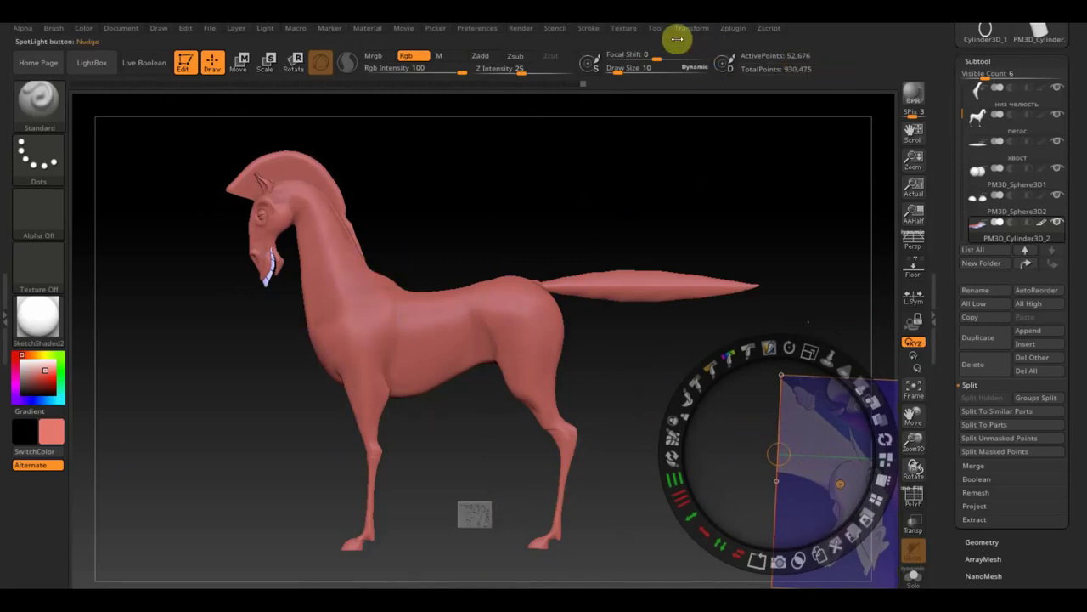
{"action": "left_click", "coordinate": [629, 34]}
{"action": "left_click", "coordinate": [668, 111]}
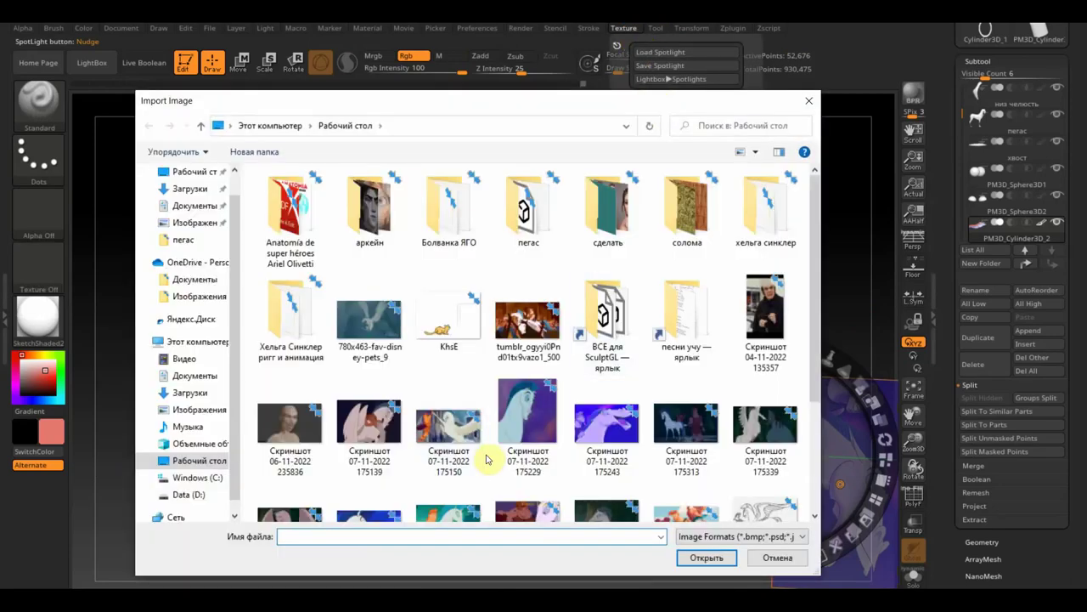
{"action": "left_click", "coordinate": [684, 433]}
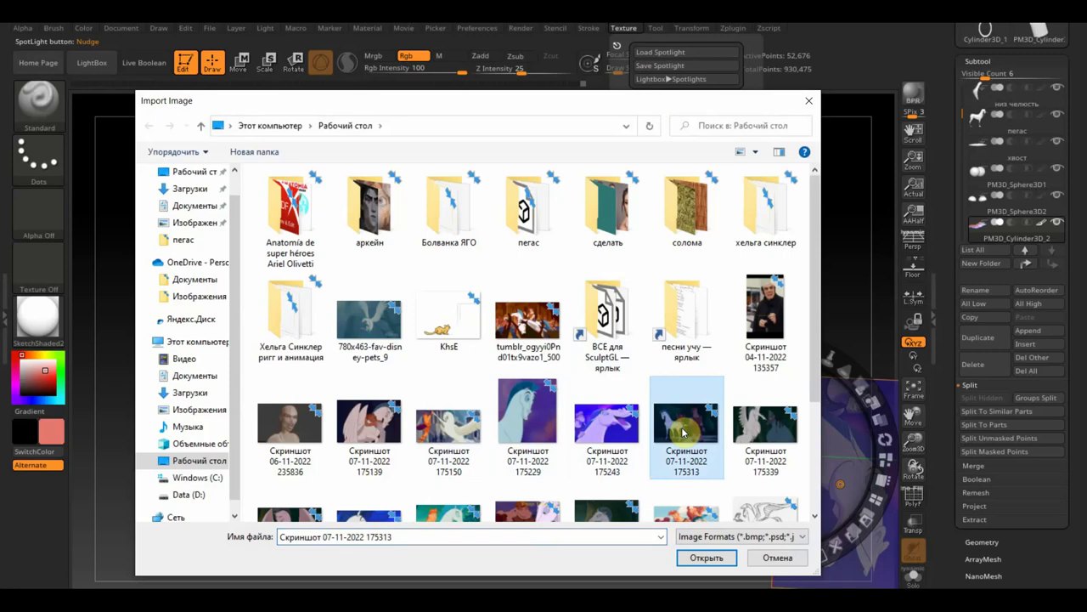
{"action": "scroll", "coordinate": [686, 433], "scroll_direction": "down", "scroll_amount": 3}
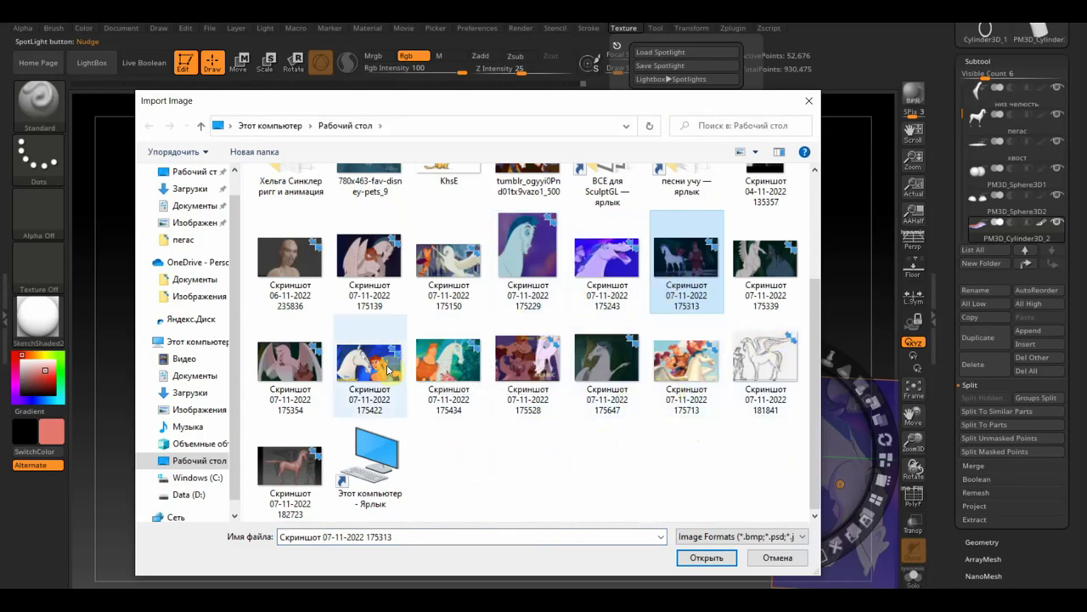
{"action": "scroll", "coordinate": [340, 356], "scroll_direction": "up", "scroll_amount": 3}
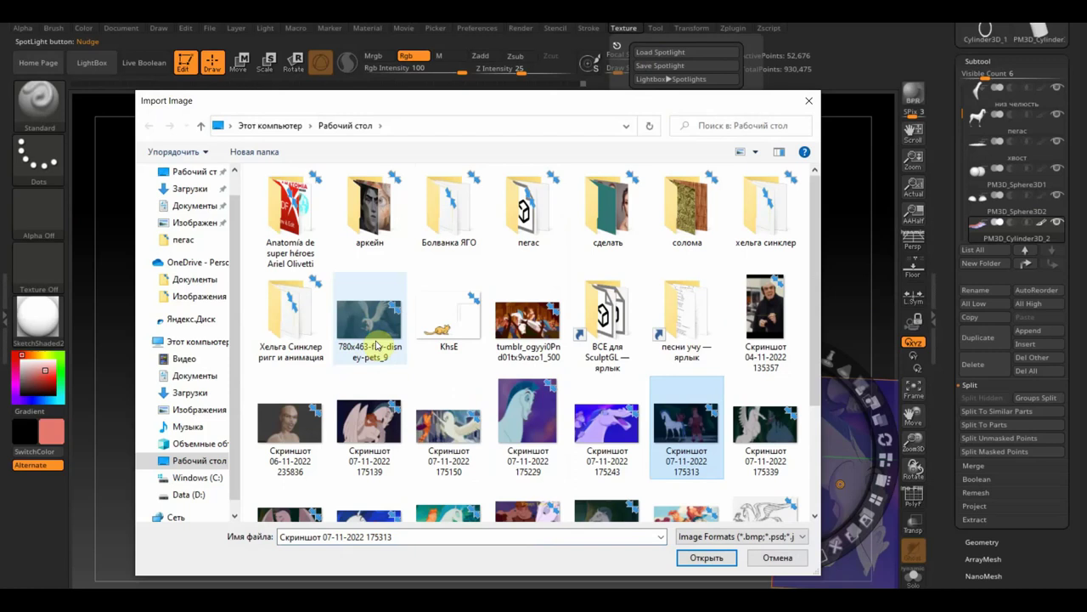
{"action": "left_click", "coordinate": [366, 328]}
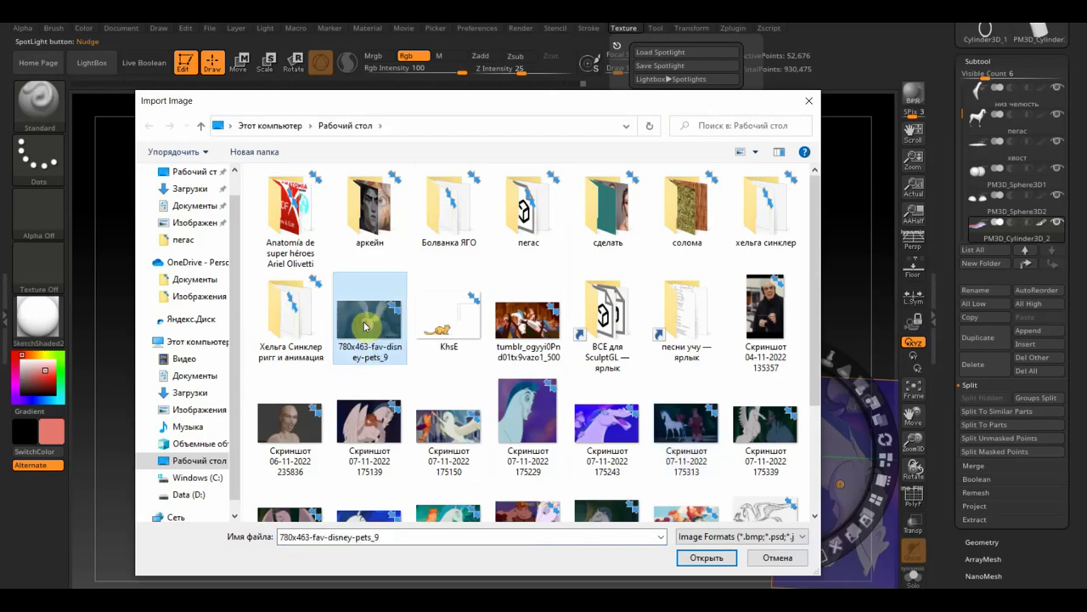
Load the Pegasus picture as a reference, enlarge it, raise its opacity and shift it right.
{"action": "left_click", "coordinate": [708, 559]}
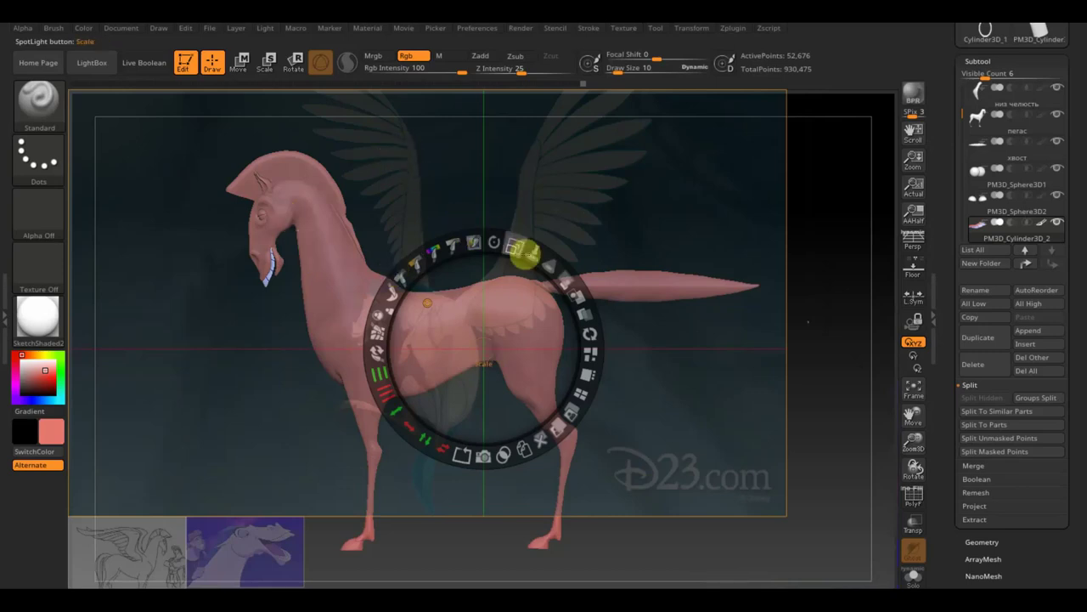
{"action": "left_click_drag", "start_coordinate": [526, 256], "coordinate": [607, 310]}
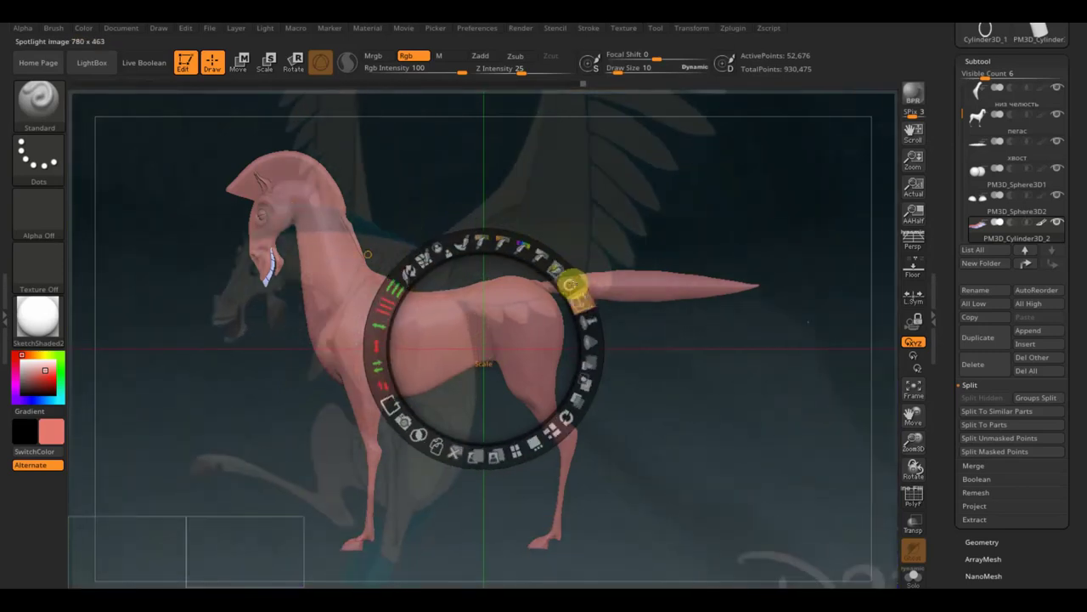
{"action": "left_click_drag", "start_coordinate": [607, 310], "coordinate": [1083, 323]}
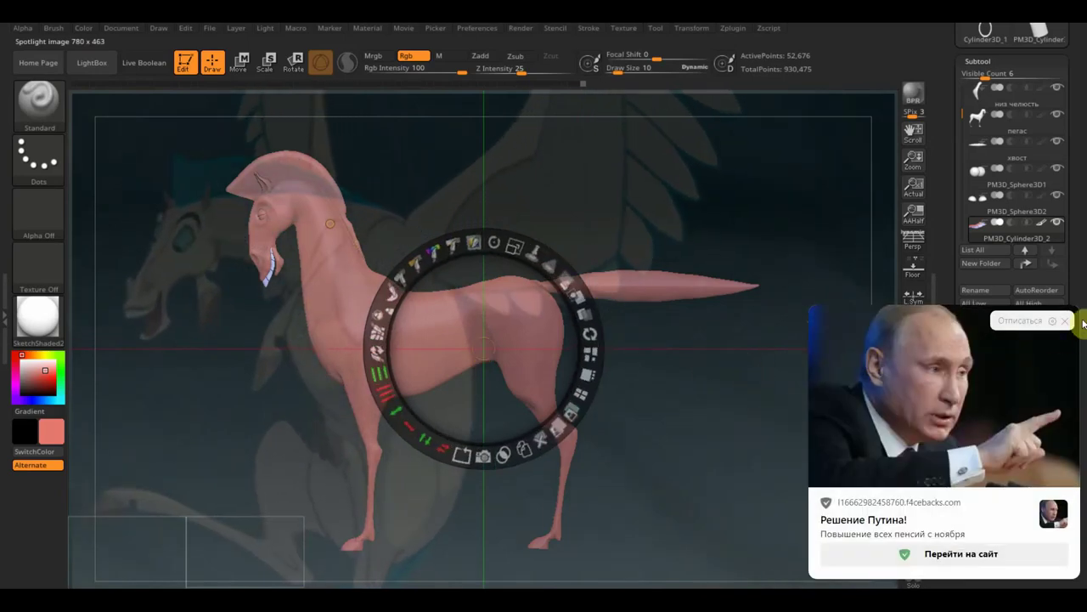
{"action": "left_click", "coordinate": [1067, 322]}
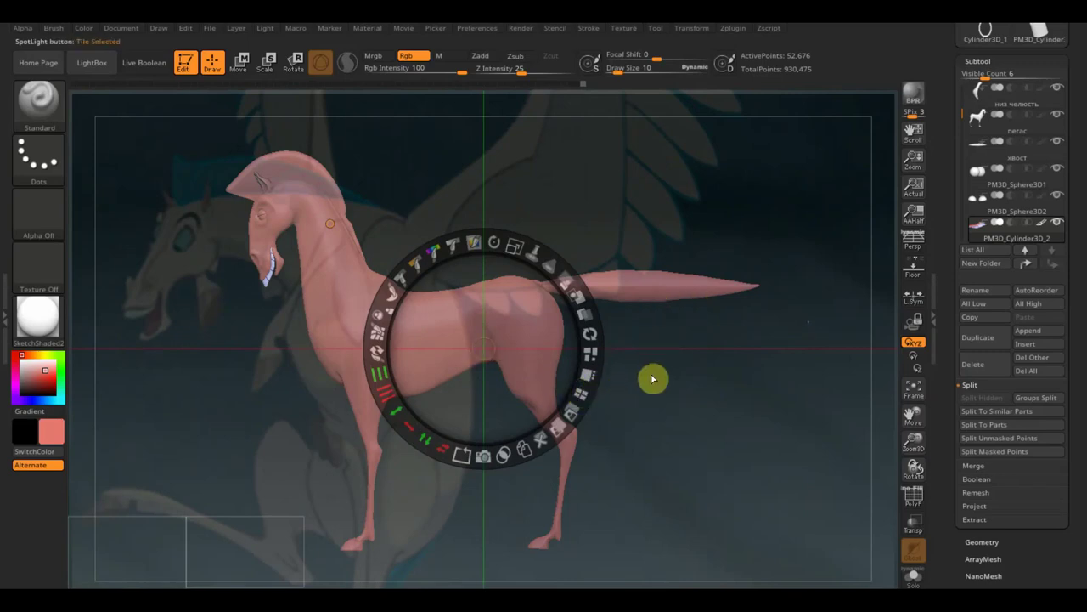
{"action": "key", "text": "z"}
{"action": "key", "text": "z"}
{"action": "mouse_move", "coordinate": [555, 297]}
{"action": "left_mouse_down"}
{"action": "mouse_move", "coordinate": [576, 291]}
{"action": "mouse_move", "coordinate": [595, 442]}
{"action": "mouse_move", "coordinate": [587, 459]}
{"action": "mouse_move", "coordinate": [595, 430]}
{"action": "mouse_move", "coordinate": [558, 344]}
{"action": "left_mouse_up"}
{"action": "mouse_move", "coordinate": [529, 392]}
{"action": "left_mouse_down"}
{"action": "mouse_move", "coordinate": [502, 369]}
{"action": "mouse_move", "coordinate": [560, 386]}
{"action": "left_mouse_up"}
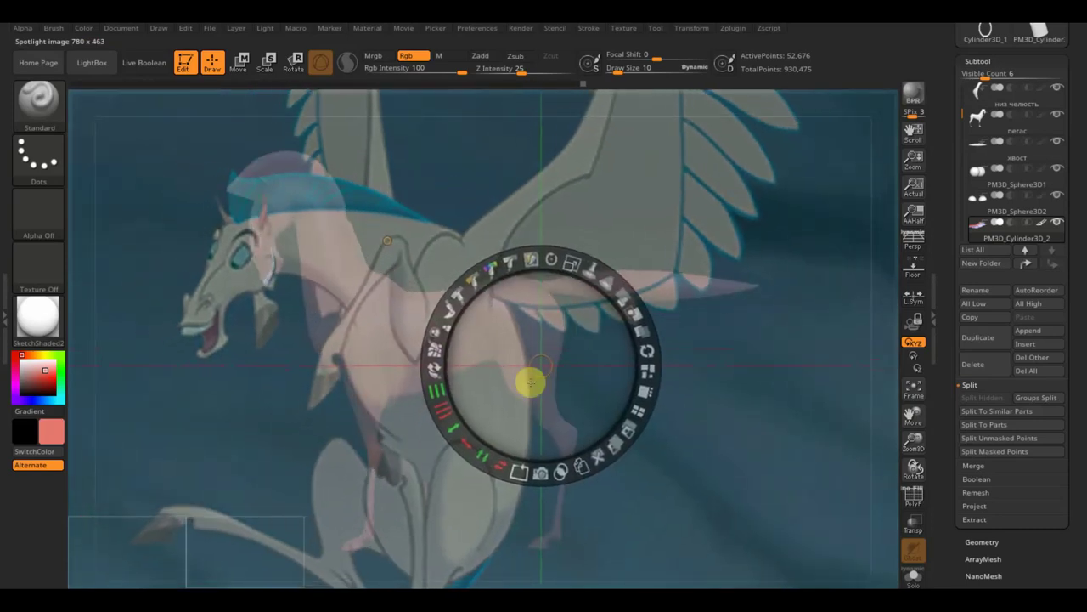
{"action": "key", "text": "z"}
Select the пегас subtool, enlarge the brush and start painting the torso white.
{"action": "left_click", "coordinate": [450, 341], "text": "alt"}
{"action": "left_click_drag", "start_coordinate": [624, 74], "coordinate": [644, 84]}
{"action": "mouse_move", "coordinate": [340, 272]}
{"action": "left_mouse_down"}
{"action": "mouse_move", "coordinate": [489, 338]}
{"action": "mouse_move", "coordinate": [433, 345]}
{"action": "mouse_move", "coordinate": [379, 263]}
{"action": "left_mouse_up"}
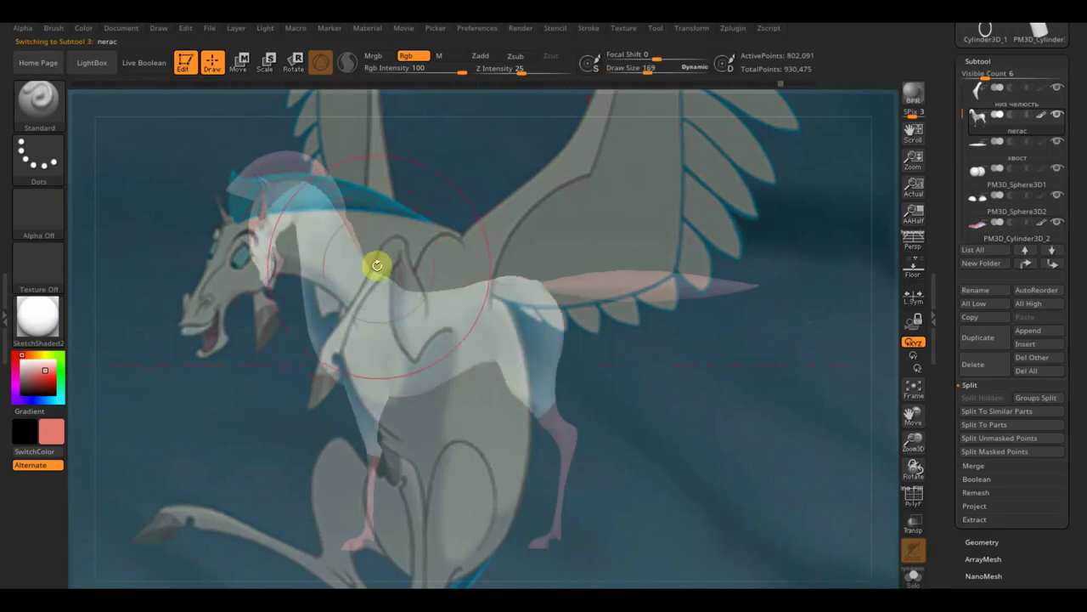
Hide the reference, turn the horse around and paint over the red mark on the hind leg.
{"action": "key", "text": "shift+z"}
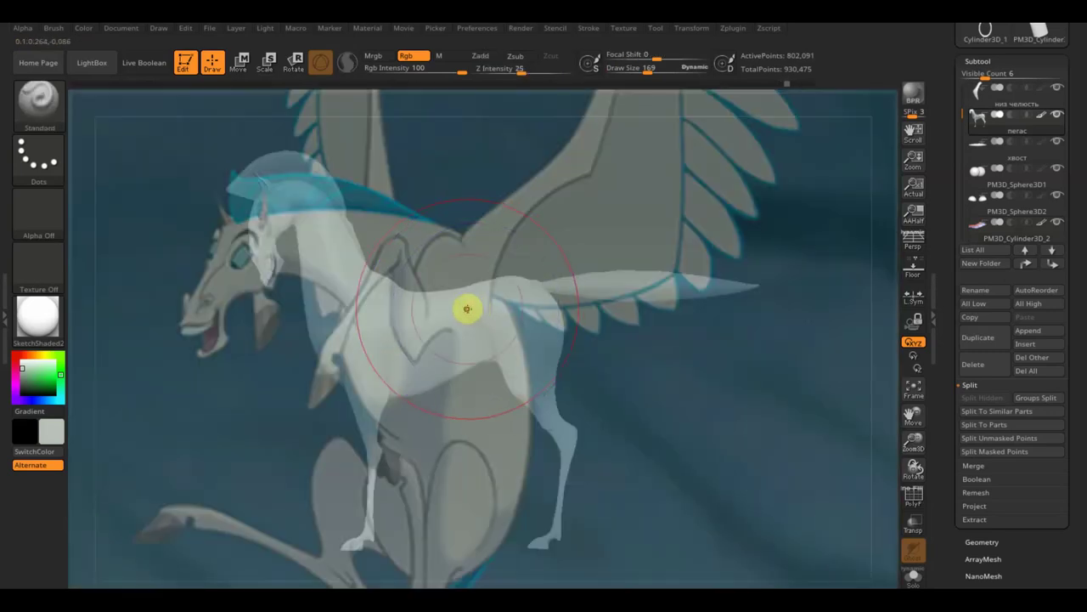
{"action": "key", "text": "shift"}
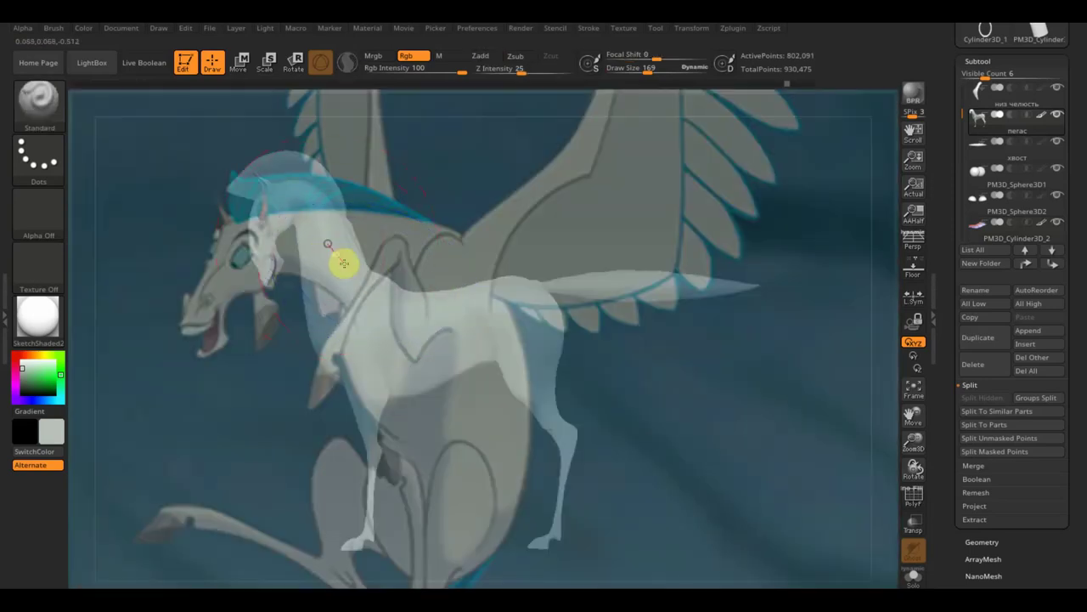
{"action": "key", "text": "shift+z"}
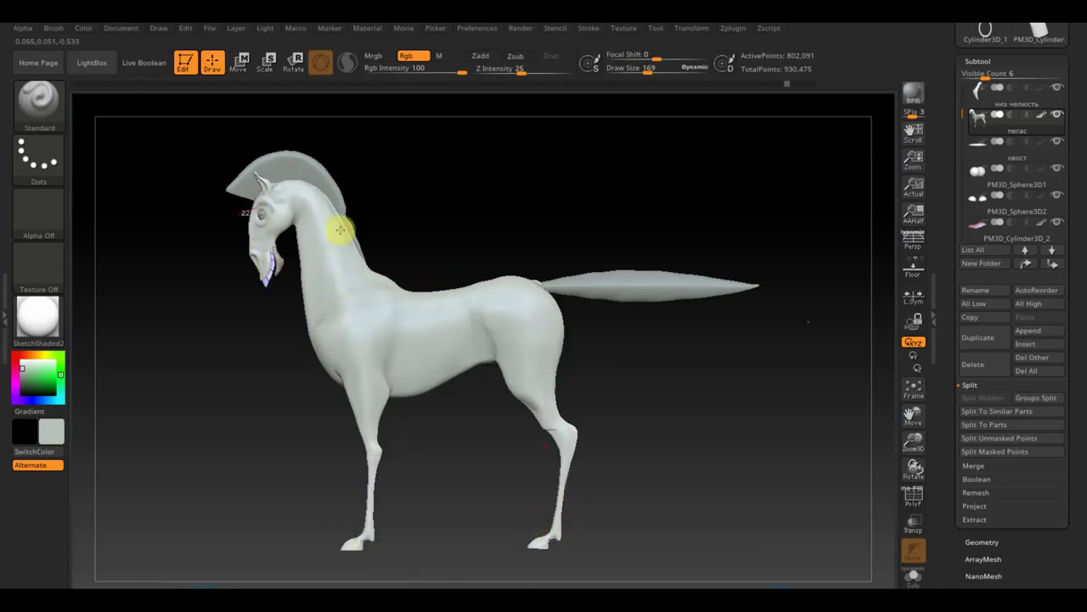
{"action": "mouse_move", "coordinate": [211, 306]}
{"action": "left_mouse_down"}
{"action": "mouse_move", "coordinate": [296, 377]}
{"action": "mouse_move", "coordinate": [357, 243]}
{"action": "left_mouse_up"}
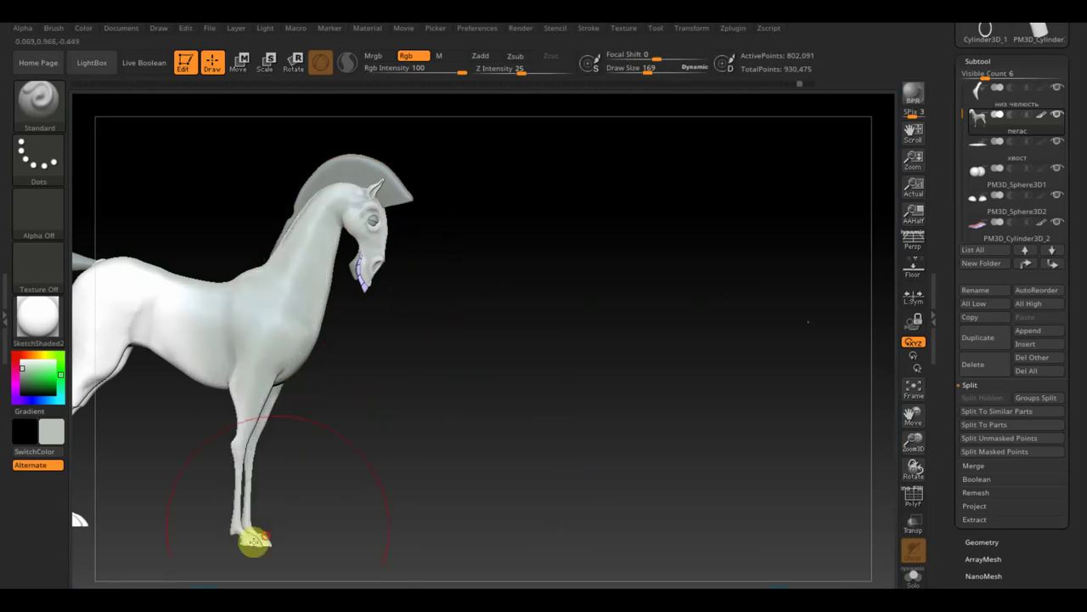
{"action": "mouse_move", "coordinate": [442, 451]}
{"action": "left_mouse_down", "text": "alt"}
{"action": "mouse_move", "coordinate": [630, 391]}
{"action": "mouse_move", "coordinate": [437, 297]}
{"action": "mouse_move", "coordinate": [420, 228]}
{"action": "mouse_move", "coordinate": [279, 355]}
{"action": "mouse_move", "coordinate": [263, 468]}
{"action": "left_mouse_up", "text": "alt"}
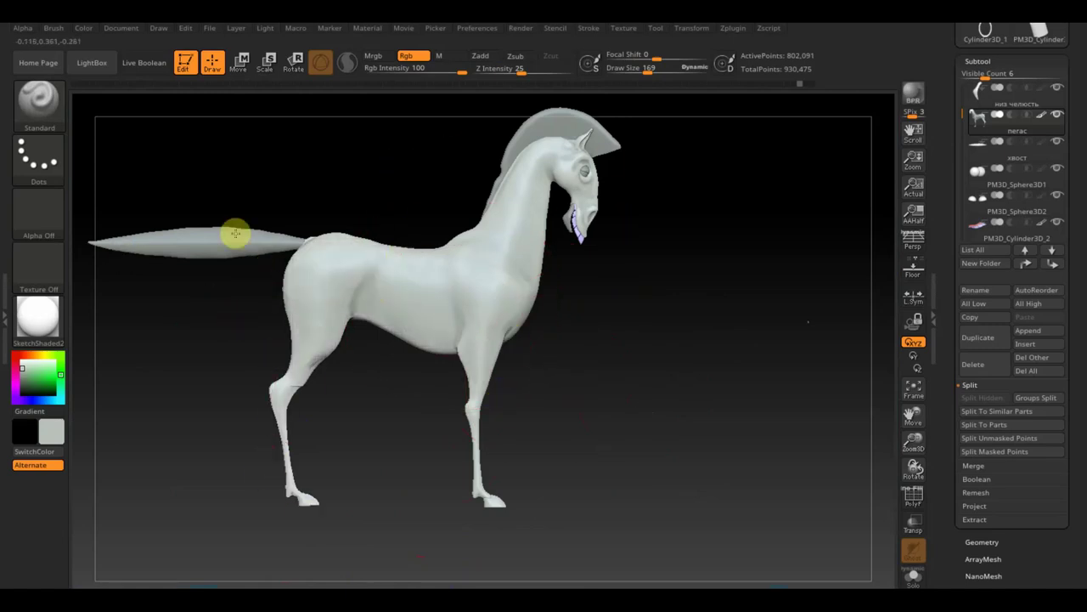
{"action": "left_click_drag", "start_coordinate": [270, 430], "coordinate": [533, 461], "text": "shift"}
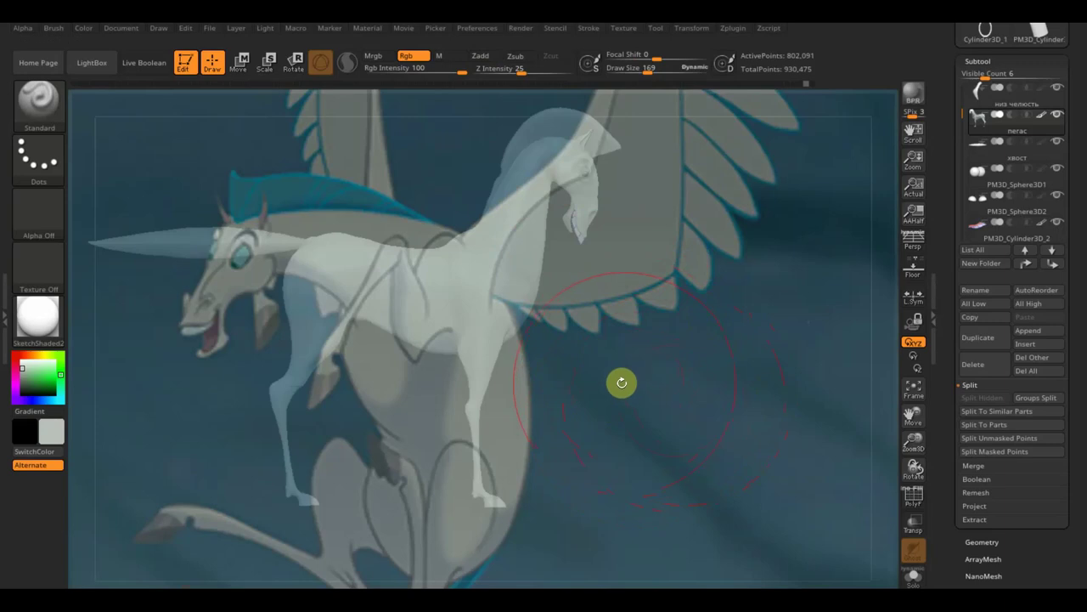
Restore the Pegasus reference, enlarge it, flip it horizontally and reposition it over the horse.
{"action": "key", "text": "shift+z"}
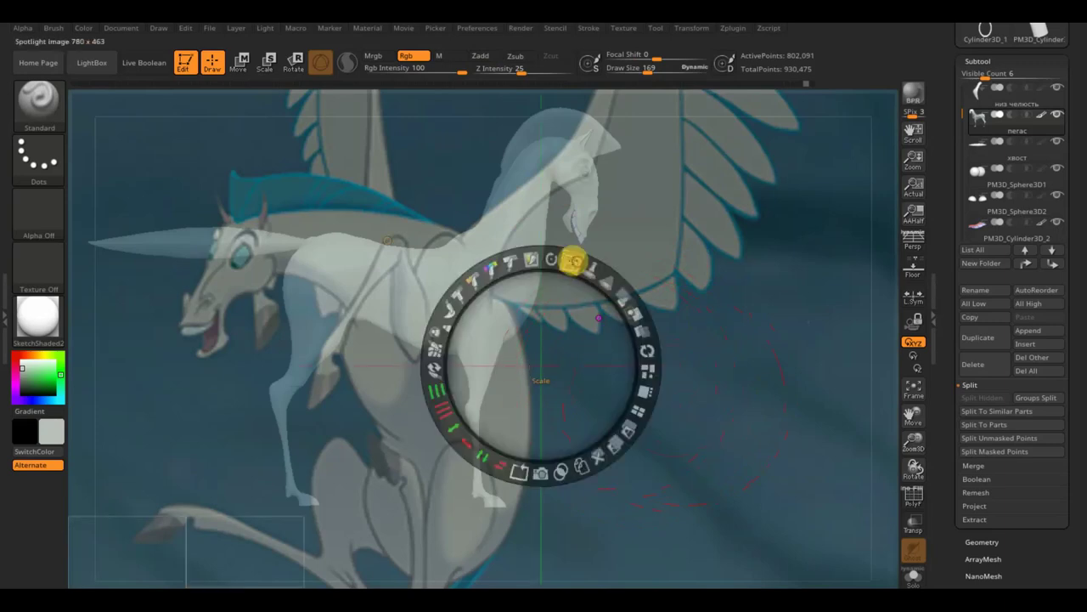
{"action": "left_click", "coordinate": [566, 261]}
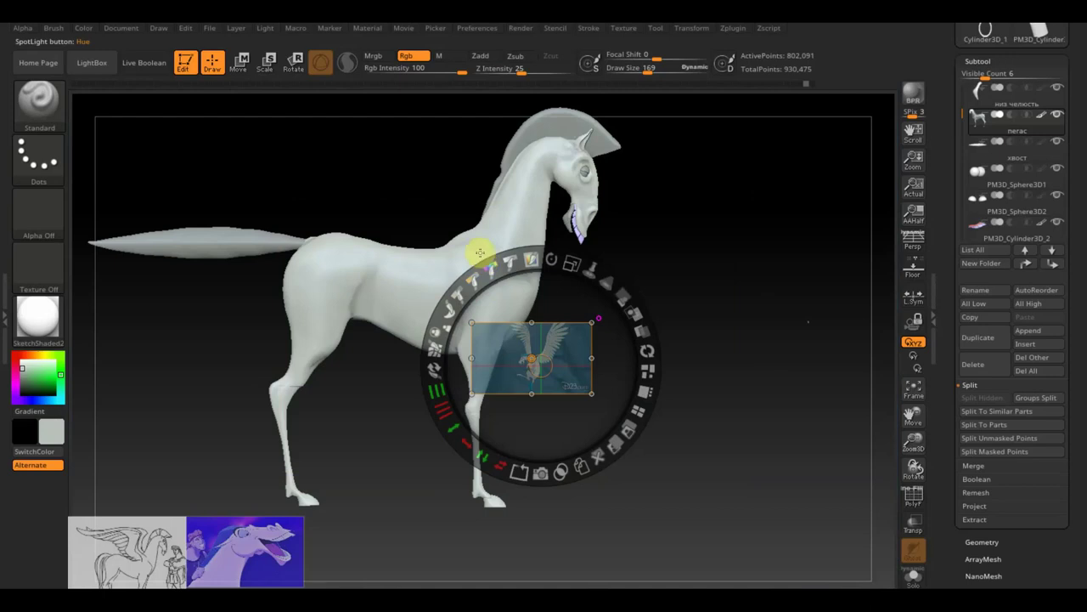
{"action": "left_click_drag", "start_coordinate": [570, 262], "coordinate": [623, 324]}
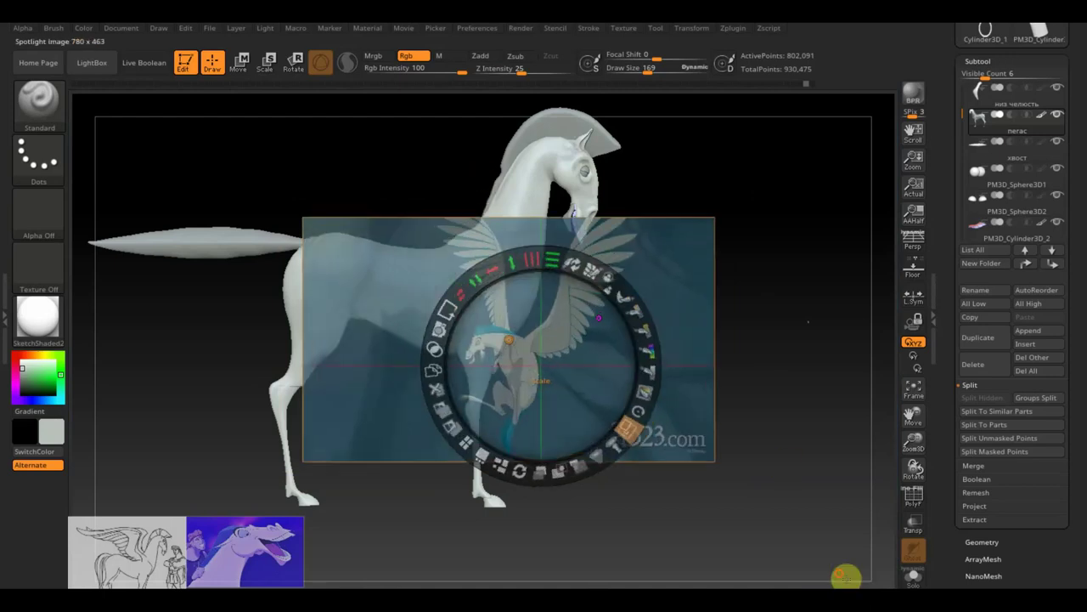
{"action": "left_click_drag", "start_coordinate": [566, 260], "coordinate": [648, 315]}
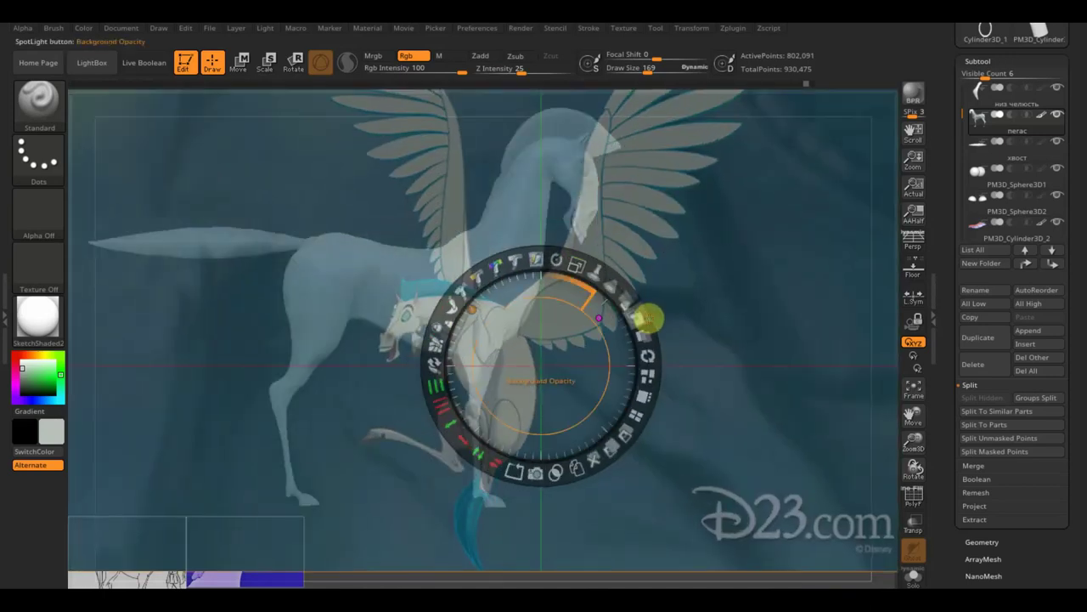
{"action": "left_click", "coordinate": [498, 469]}
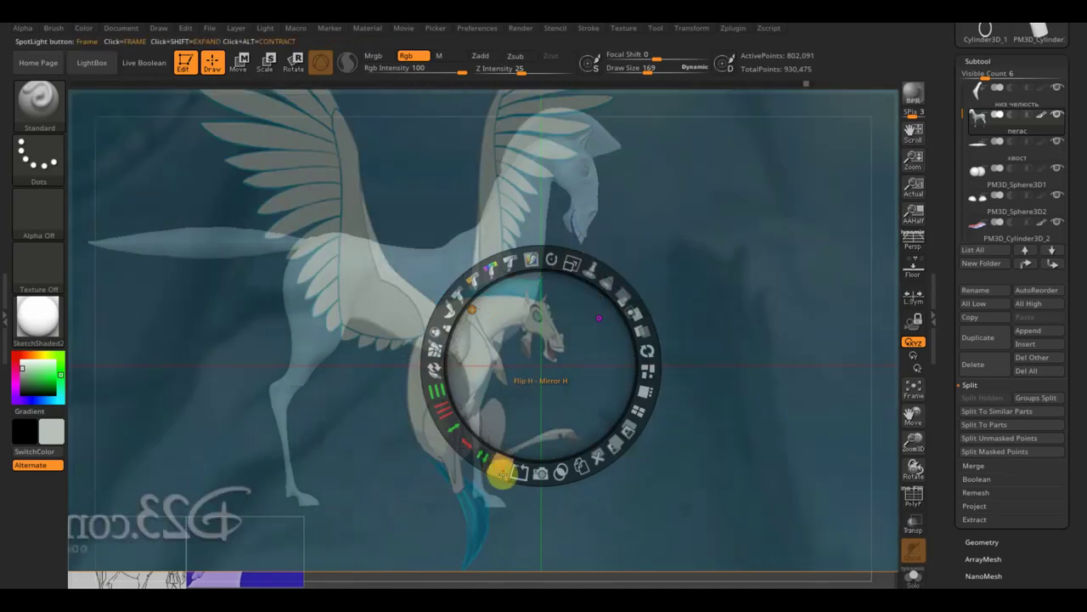
{"action": "left_click_drag", "start_coordinate": [575, 388], "coordinate": [593, 314]}
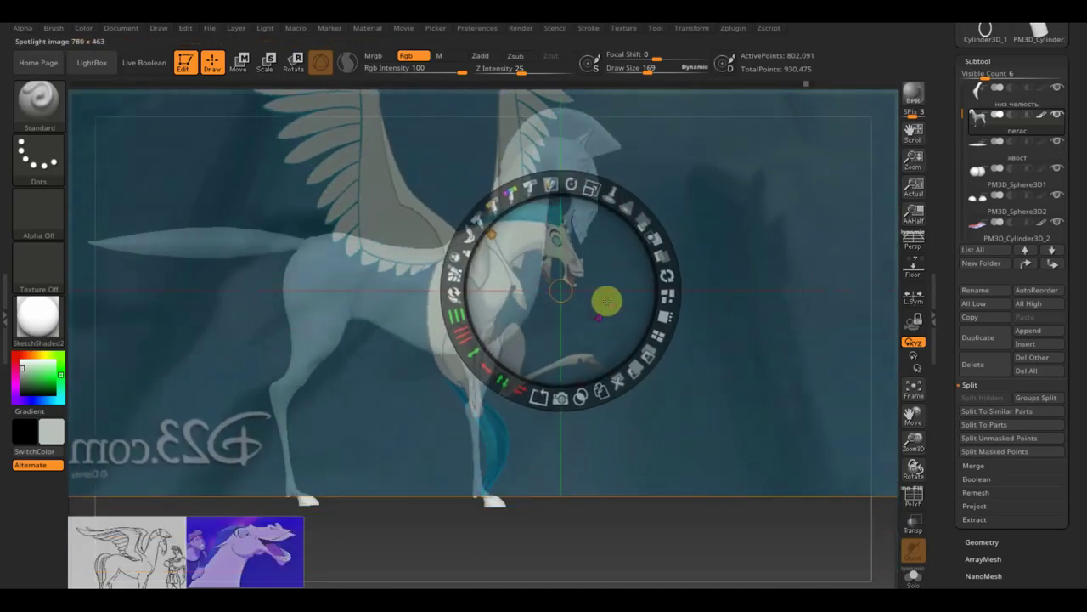
{"action": "mouse_move", "coordinate": [587, 184]}
{"action": "left_mouse_down"}
{"action": "mouse_move", "coordinate": [539, 183]}
{"action": "mouse_move", "coordinate": [651, 213]}
{"action": "mouse_move", "coordinate": [615, 253]}
{"action": "mouse_move", "coordinate": [638, 282]}
{"action": "mouse_move", "coordinate": [638, 253]}
{"action": "left_mouse_up"}
{"action": "mouse_move", "coordinate": [621, 185]}
{"action": "left_mouse_down"}
{"action": "mouse_move", "coordinate": [524, 176]}
{"action": "mouse_move", "coordinate": [570, 340]}
{"action": "left_mouse_up"}
Turn the horse model to a side view beneath the reference.
{"action": "key", "text": "z"}
{"action": "mouse_move", "coordinate": [648, 325]}
{"action": "left_mouse_down"}
{"action": "mouse_move", "coordinate": [712, 412]}
{"action": "mouse_move", "coordinate": [687, 434]}
{"action": "mouse_move", "coordinate": [681, 420]}
{"action": "left_mouse_up"}
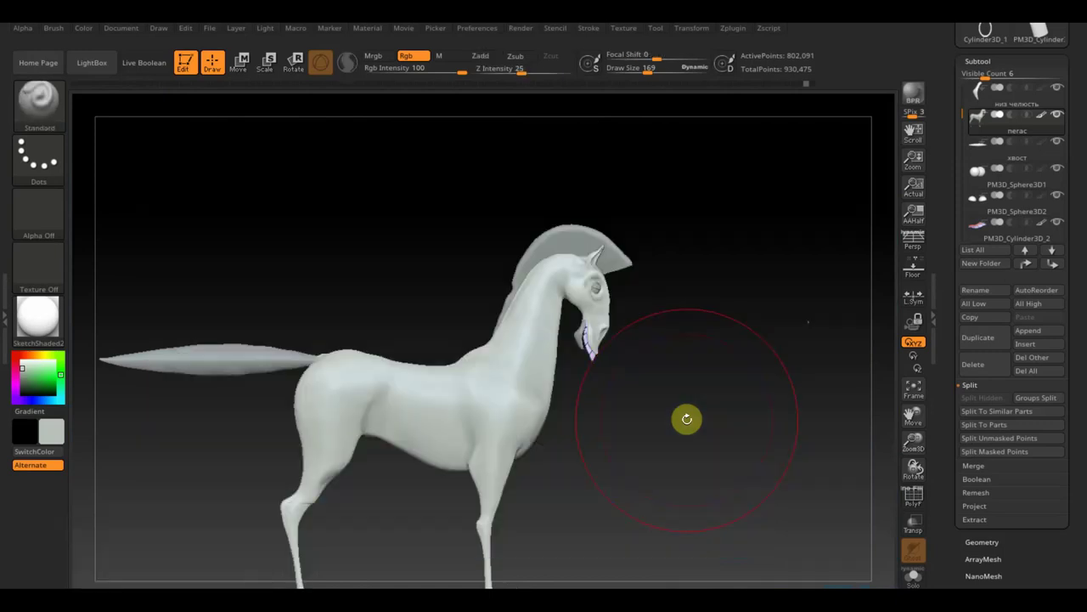
{"action": "key", "text": "shift+z"}
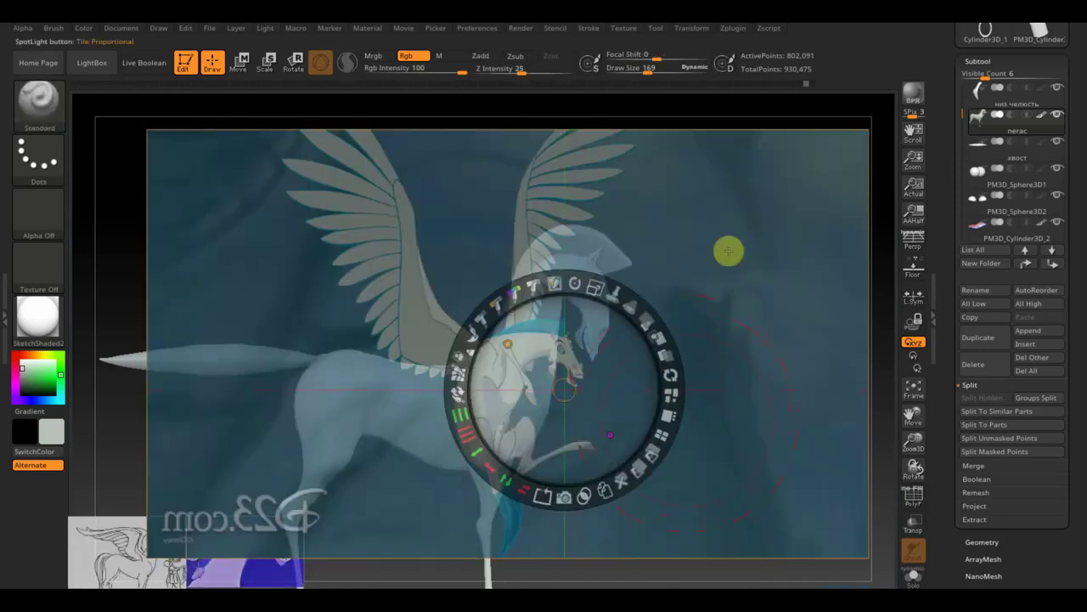
{"action": "left_click", "coordinate": [628, 34]}
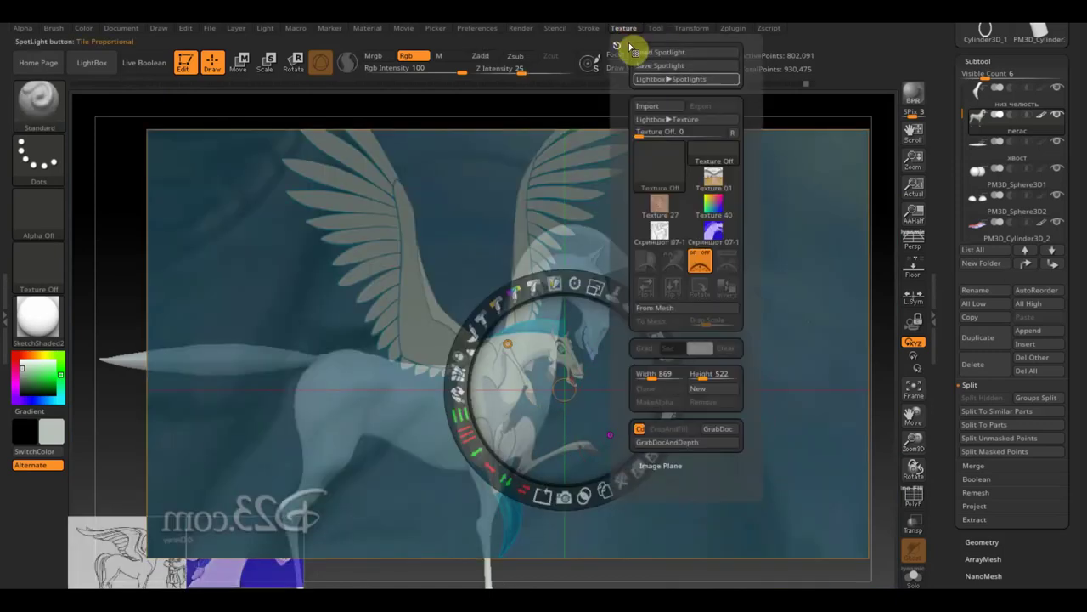
{"action": "left_click", "coordinate": [657, 113]}
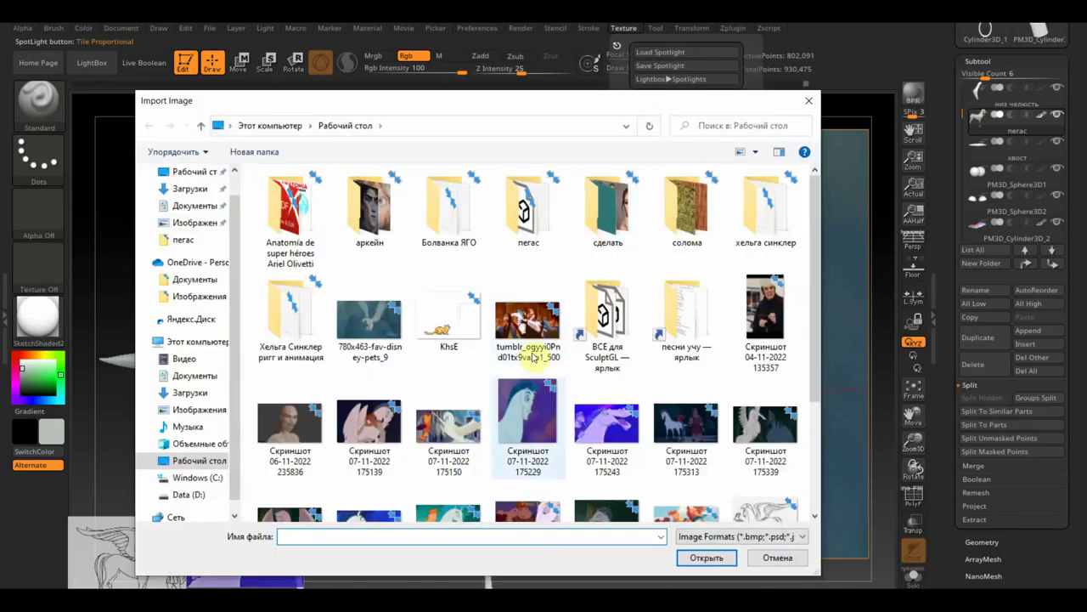
{"action": "left_click", "coordinate": [592, 438]}
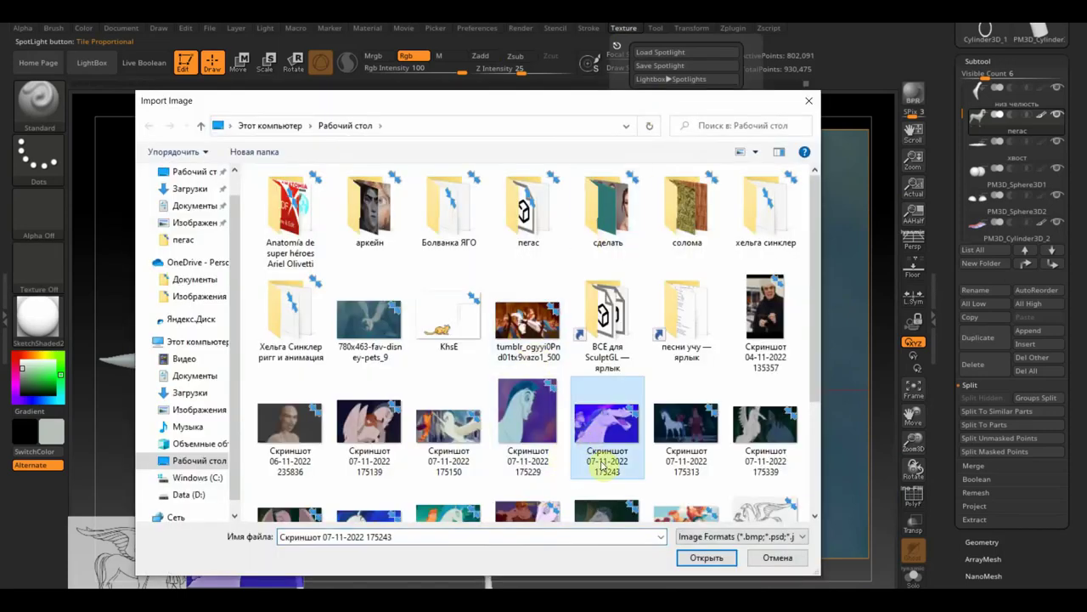
{"action": "left_click", "coordinate": [685, 429]}
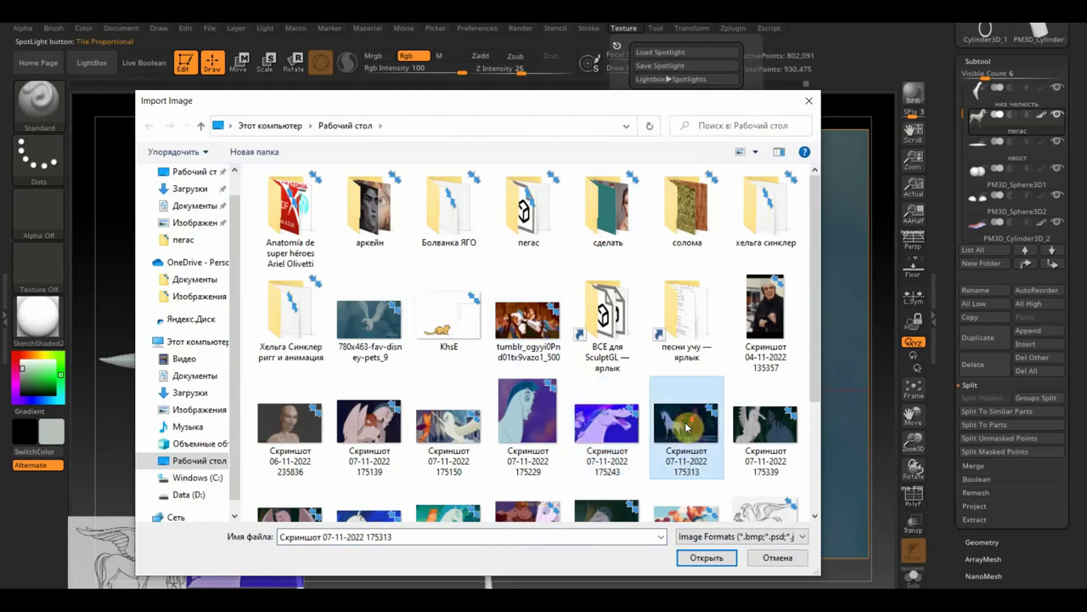
{"action": "scroll", "coordinate": [688, 427], "scroll_direction": "down", "scroll_amount": 2}
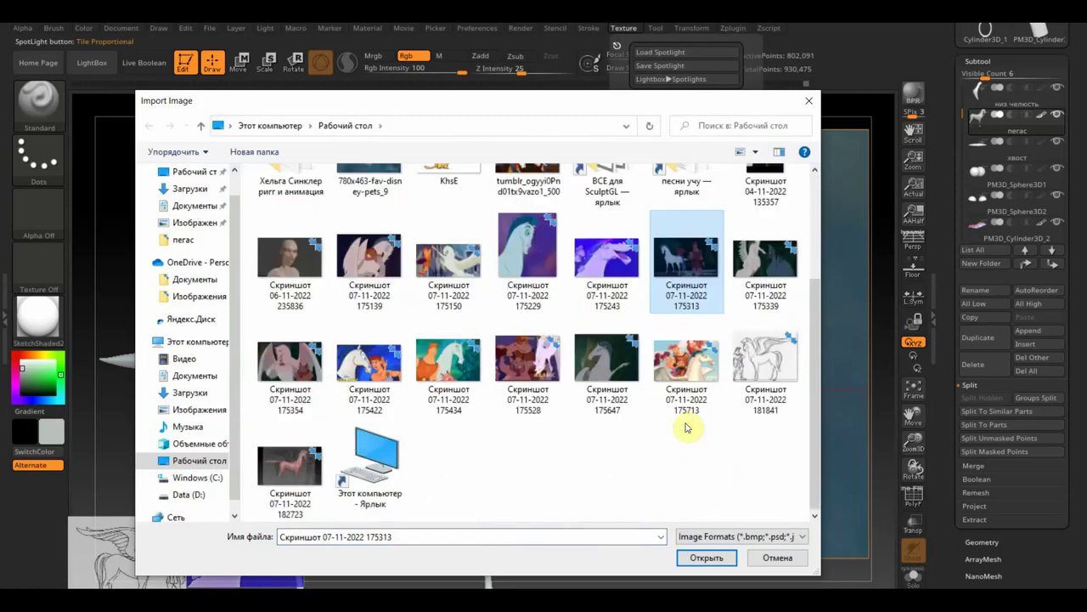
{"action": "left_click", "coordinate": [362, 372]}
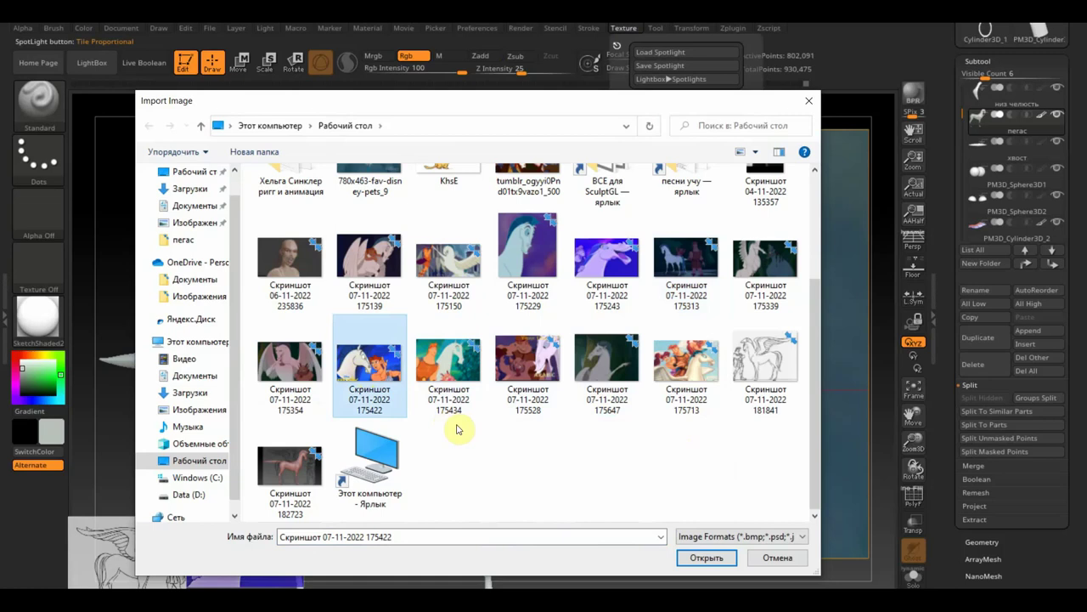
{"action": "left_click", "coordinate": [703, 558]}
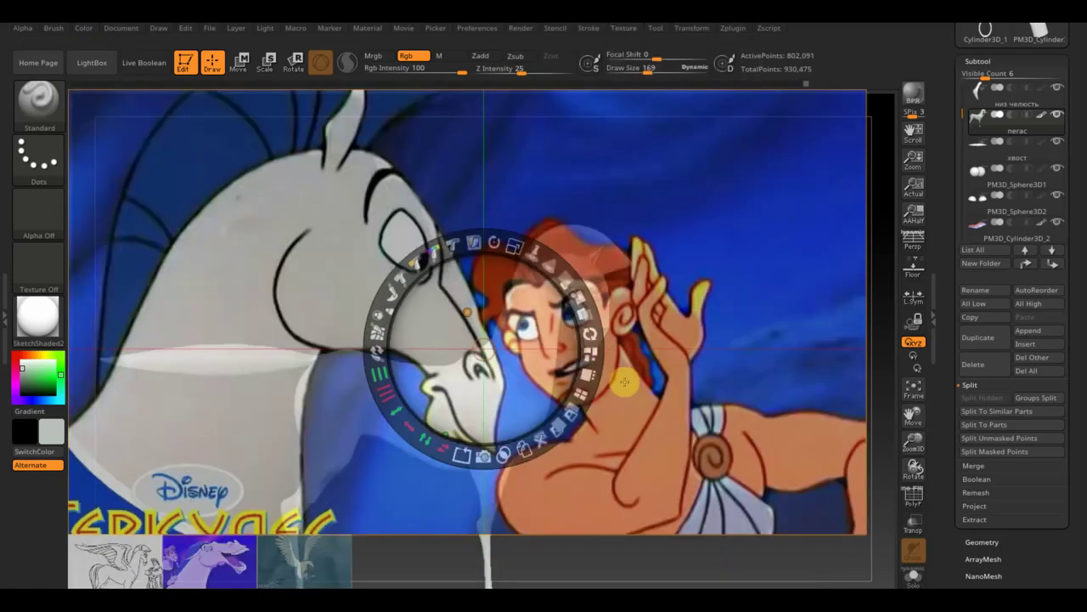
Shrink the Hercules reference and move it to the upper-left corner.
{"action": "left_click_drag", "start_coordinate": [517, 246], "coordinate": [435, 248]}
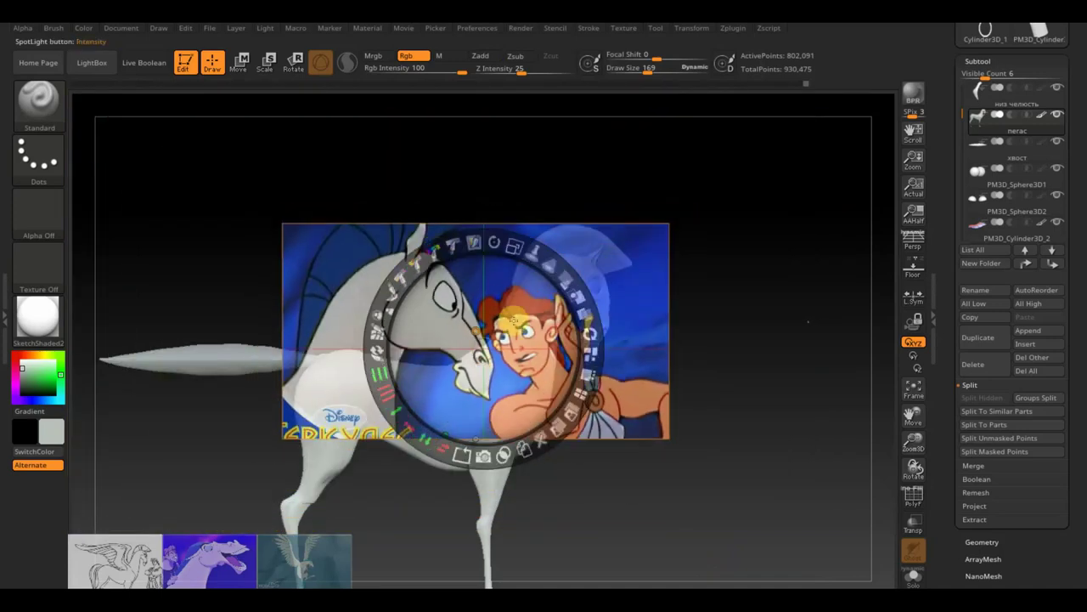
{"action": "left_click_drag", "start_coordinate": [520, 316], "coordinate": [188, 219]}
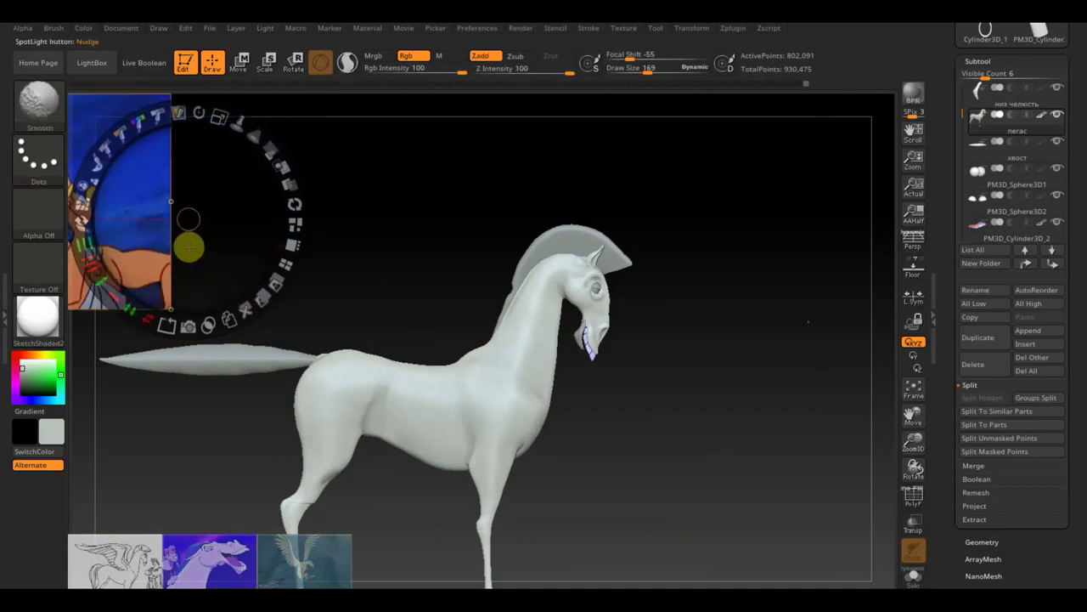
{"action": "key", "text": "shift+z"}
{"action": "key", "text": "shift+z"}
{"action": "key", "text": "z"}
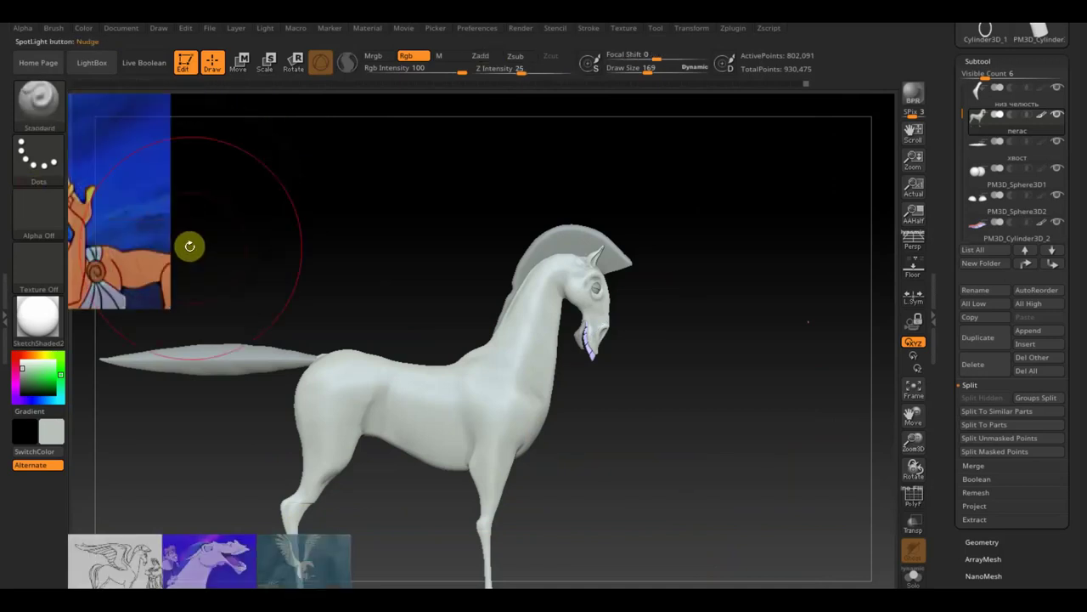
{"action": "key", "text": "z"}
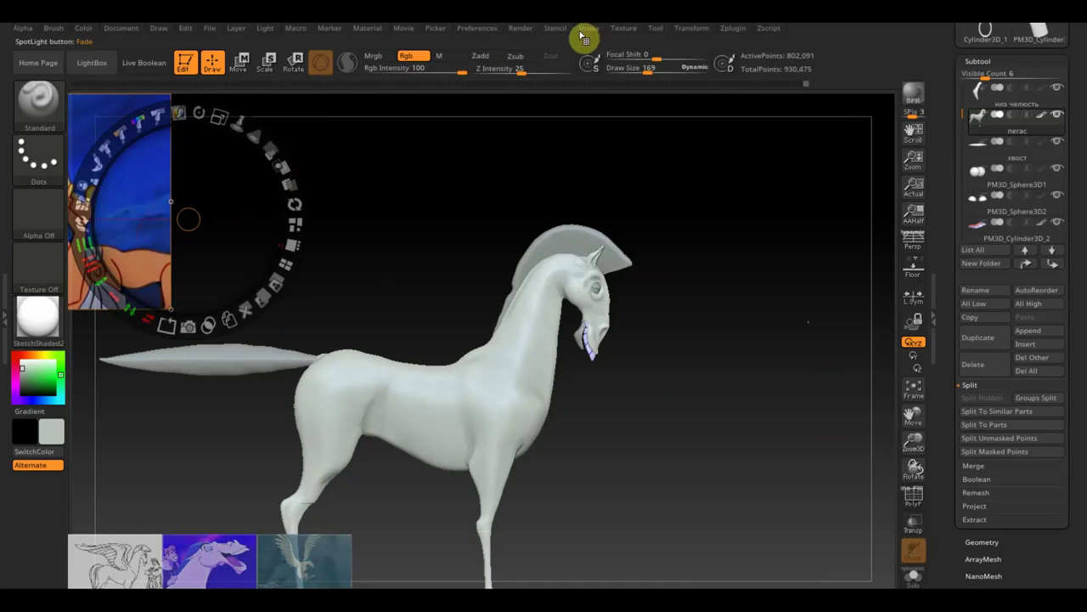
{"action": "left_click", "coordinate": [622, 29]}
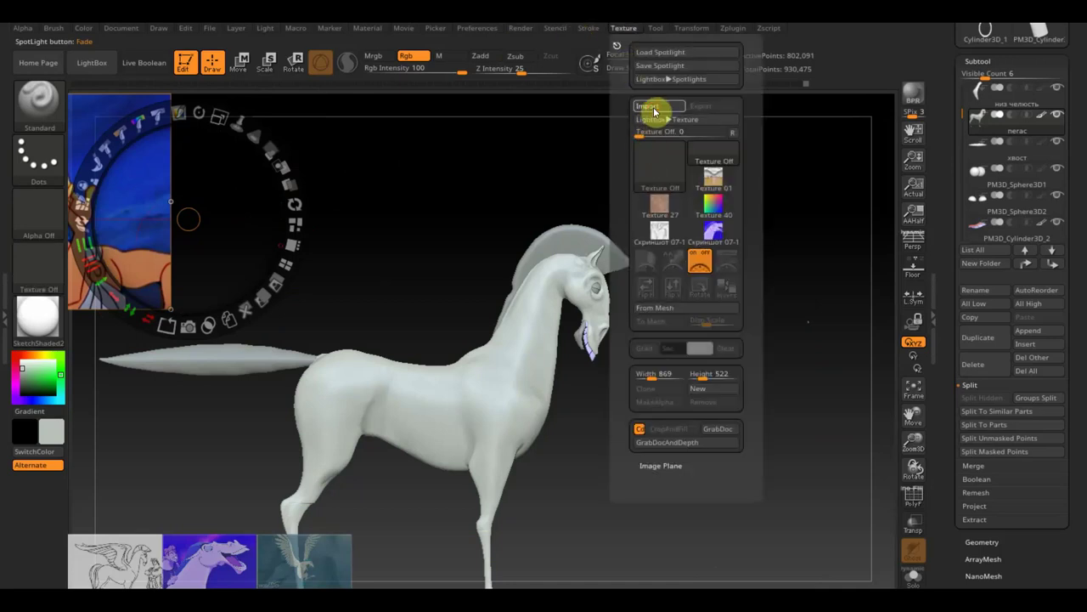
{"action": "left_click", "coordinate": [650, 107]}
{"action": "left_click", "coordinate": [522, 437]}
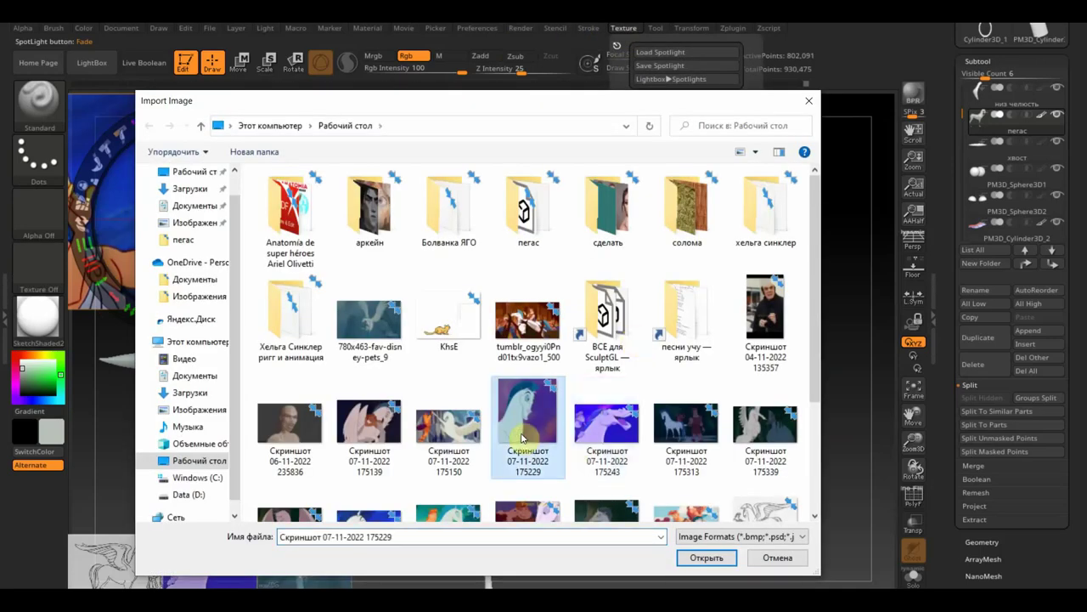
{"action": "scroll", "coordinate": [533, 412], "scroll_direction": "down", "scroll_amount": 2}
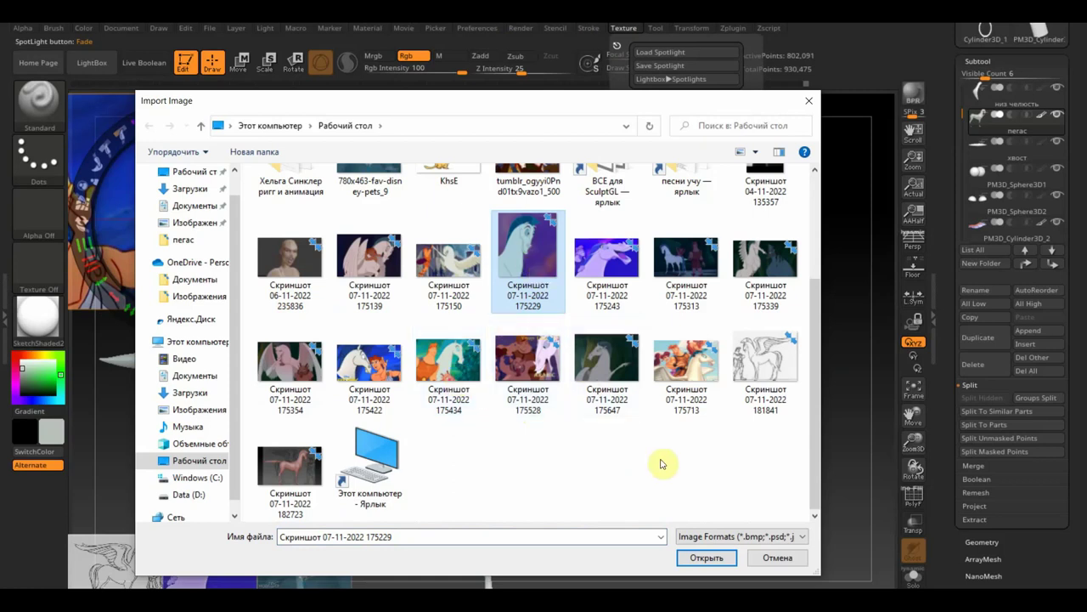
{"action": "left_click", "coordinate": [701, 559]}
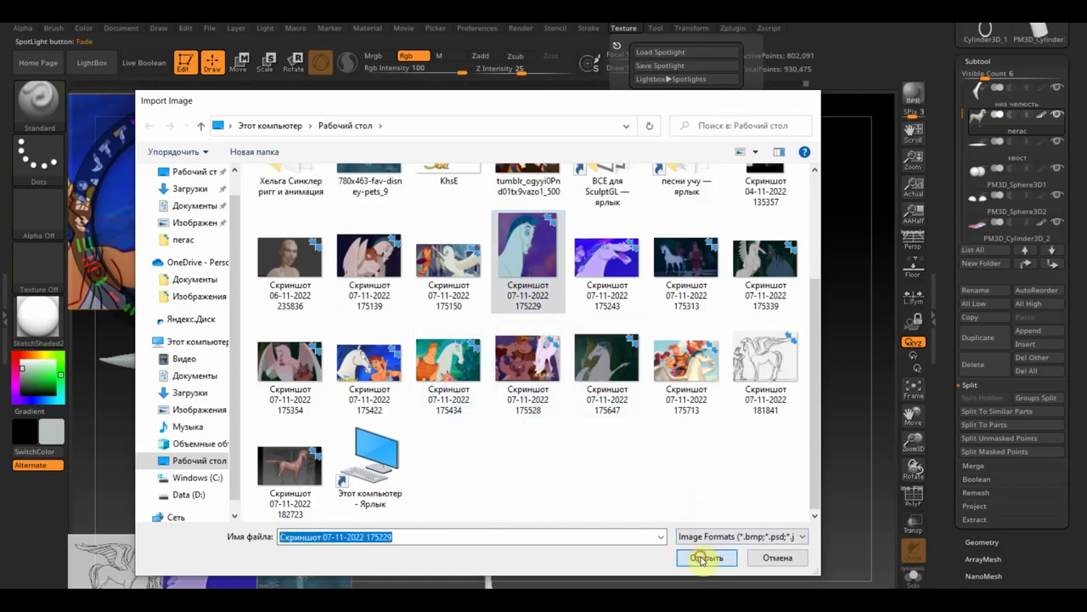
Move and enlarge the head close-up toward the lower right, then rotate the horse to match it.
{"action": "left_click_drag", "start_coordinate": [495, 323], "coordinate": [685, 384]}
{"action": "left_click_drag", "start_coordinate": [704, 306], "coordinate": [743, 328]}
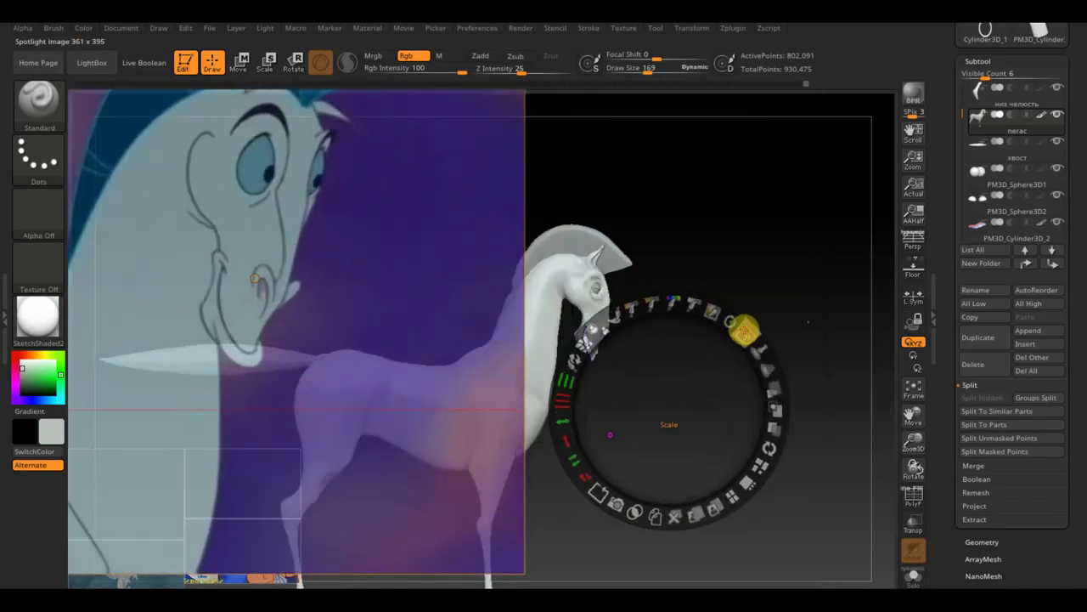
{"action": "left_click_drag", "start_coordinate": [651, 367], "coordinate": [874, 455]}
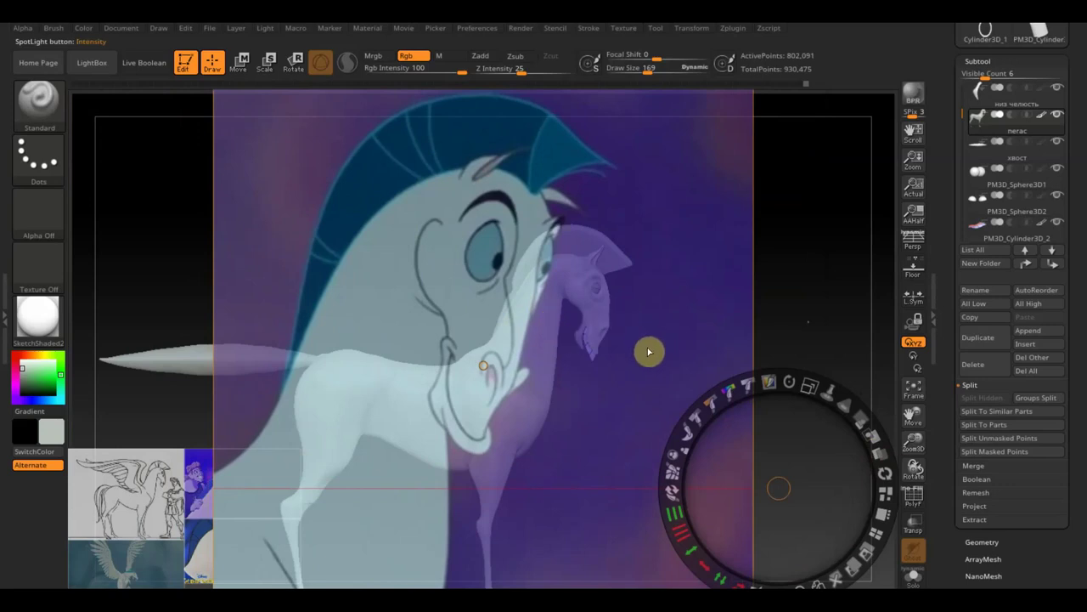
{"action": "key", "text": "z"}
{"action": "mouse_move", "coordinate": [734, 348]}
{"action": "left_mouse_down"}
{"action": "mouse_move", "coordinate": [532, 378]}
{"action": "mouse_move", "coordinate": [561, 463]}
{"action": "mouse_move", "coordinate": [543, 465]}
{"action": "mouse_move", "coordinate": [597, 442]}
{"action": "mouse_move", "coordinate": [641, 450]}
{"action": "left_mouse_up"}
{"action": "left_click", "coordinate": [1056, 93]}
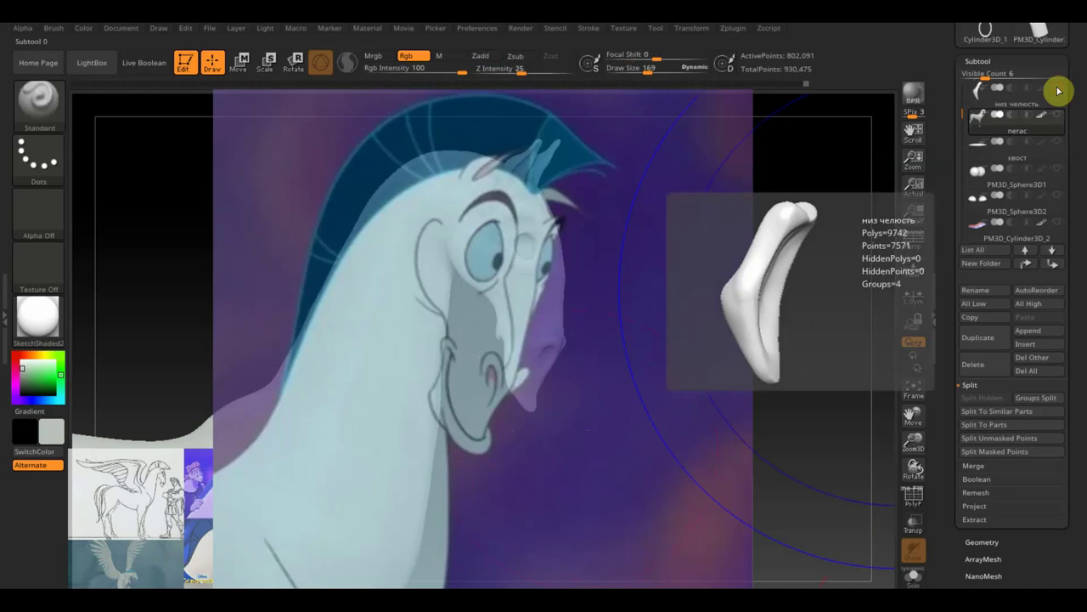
Select the грива mane subtool and turn on Solo to show it alone.
{"action": "left_click", "coordinate": [1058, 89], "text": "shift"}
{"action": "left_click", "coordinate": [1044, 91]}
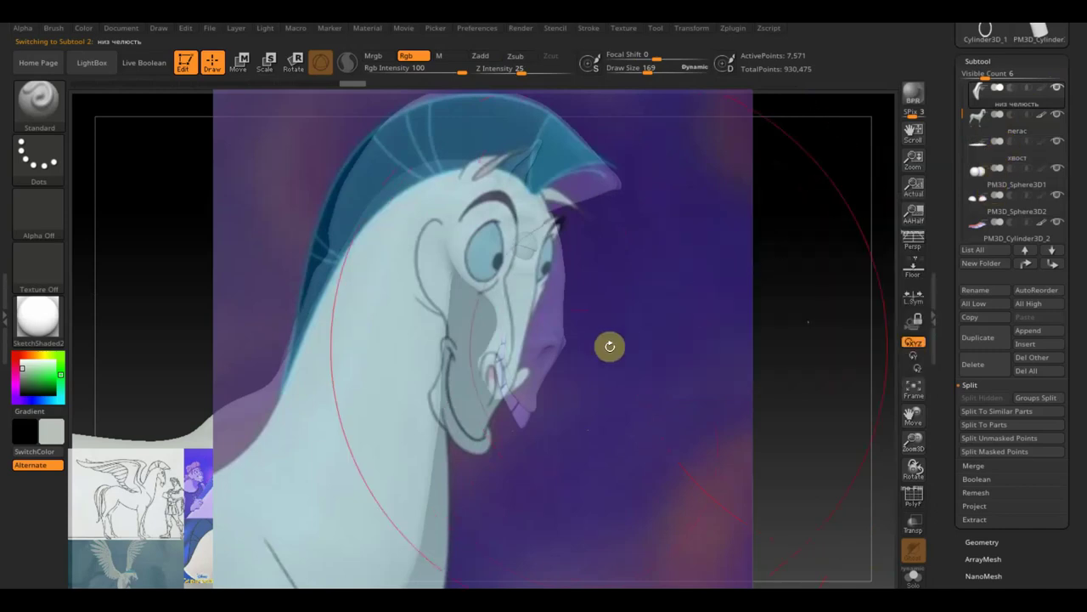
{"action": "key", "text": "n"}
{"action": "left_click", "coordinate": [466, 383]}
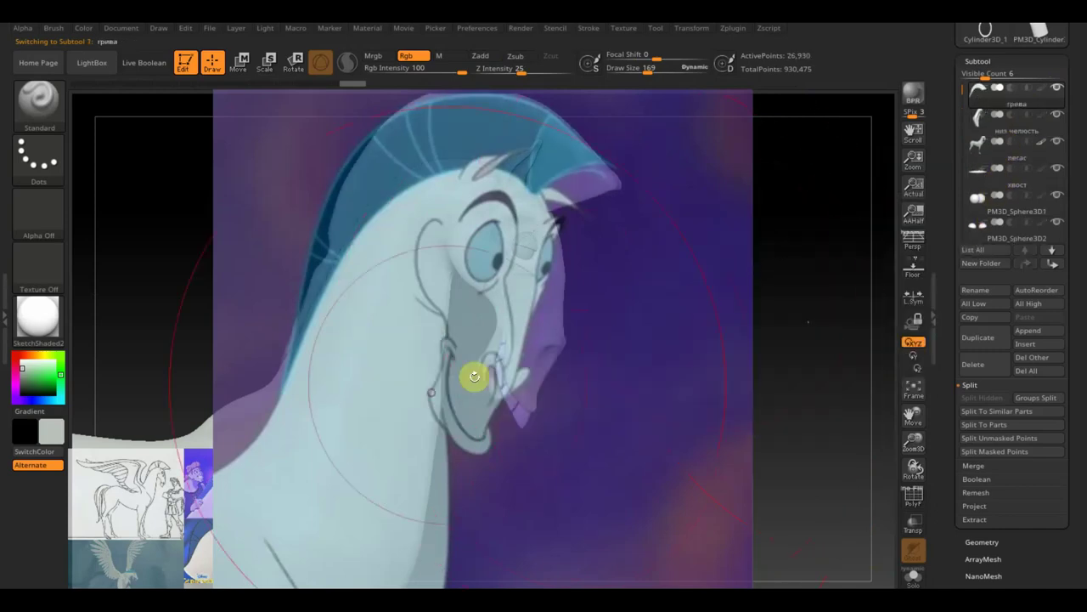
{"action": "left_click", "coordinate": [1058, 88], "text": "shift"}
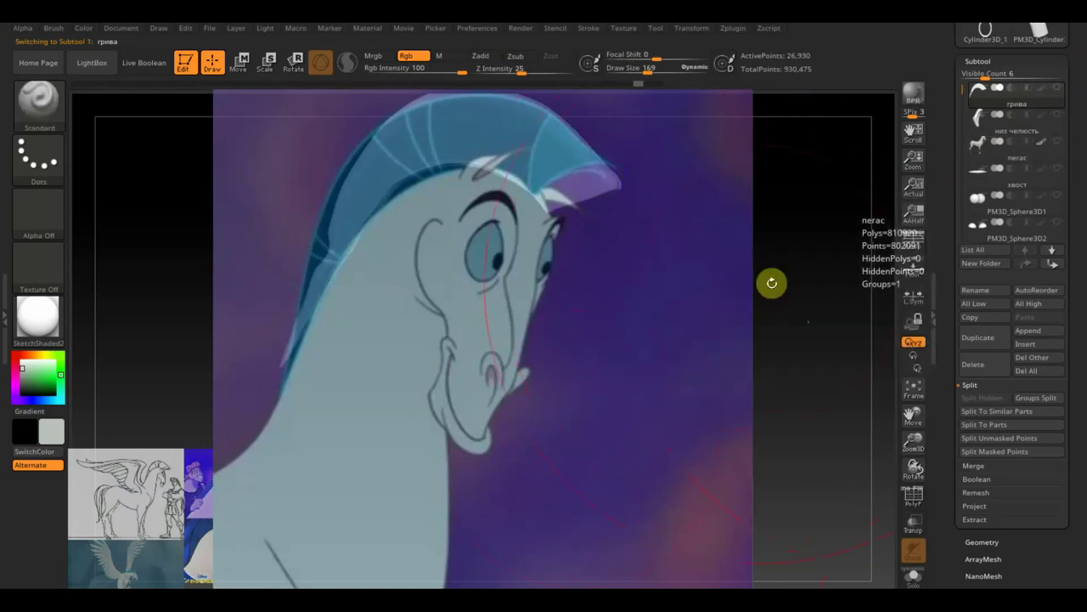
Lower the brush size to 42 and reshape the mane tip, comparing against the reference.
{"action": "mouse_move", "coordinate": [773, 273]}
{"action": "left_mouse_down"}
{"action": "mouse_move", "coordinate": [764, 284]}
{"action": "mouse_move", "coordinate": [762, 263]}
{"action": "mouse_move", "coordinate": [740, 252]}
{"action": "mouse_move", "coordinate": [759, 275]}
{"action": "left_mouse_up"}
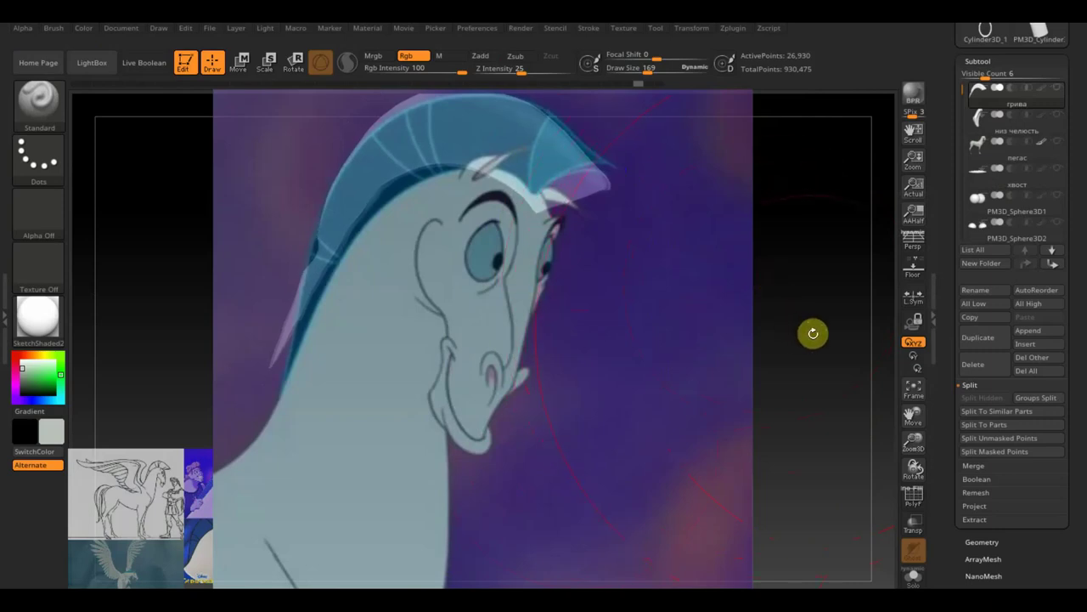
{"action": "mouse_move", "coordinate": [814, 333]}
{"action": "left_mouse_down"}
{"action": "mouse_move", "coordinate": [818, 294]}
{"action": "mouse_move", "coordinate": [782, 275]}
{"action": "mouse_move", "coordinate": [799, 288]}
{"action": "left_mouse_up"}
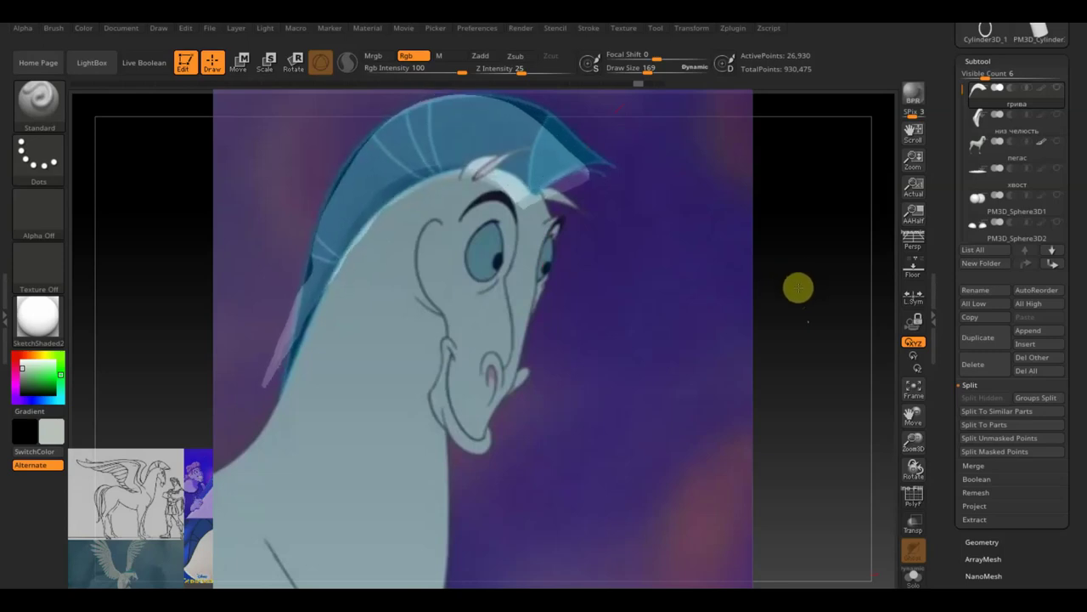
{"action": "left_click_drag", "start_coordinate": [646, 71], "coordinate": [630, 71]}
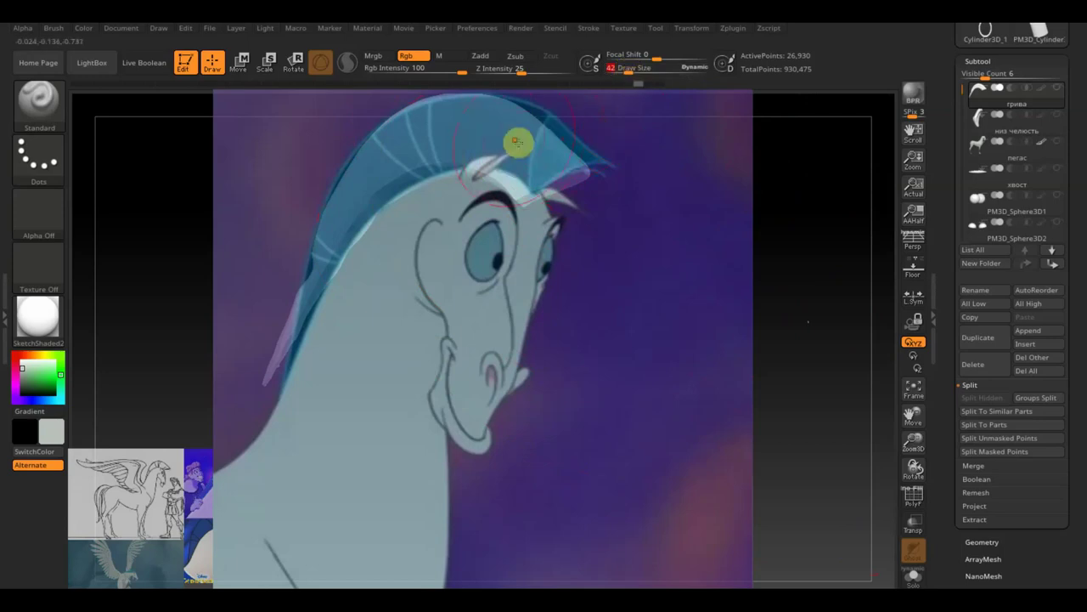
{"action": "left_click_drag", "start_coordinate": [543, 175], "coordinate": [533, 164]}
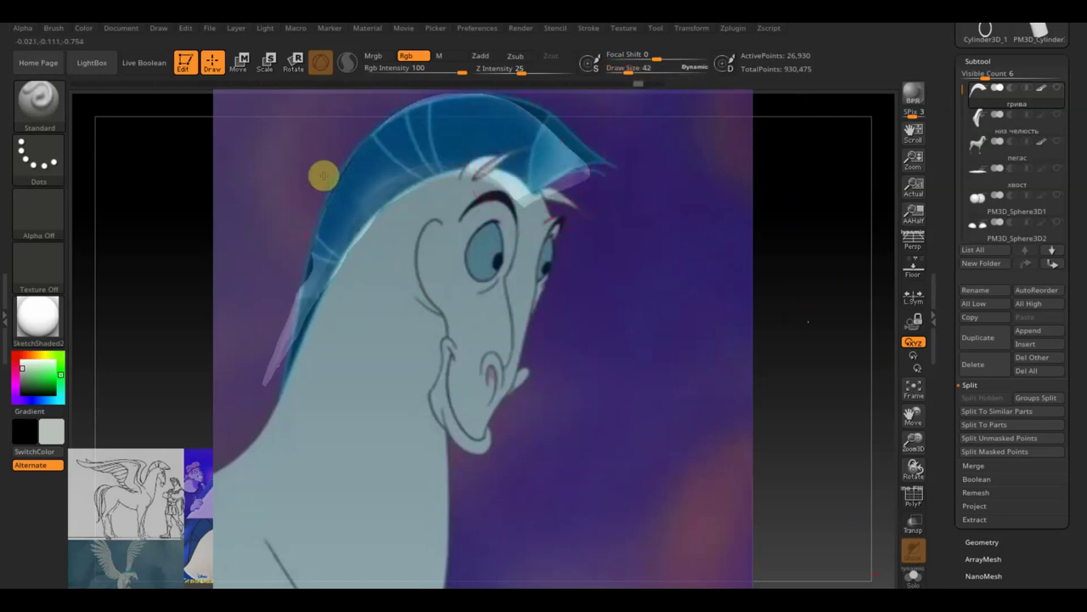
{"action": "key", "text": "shift+z"}
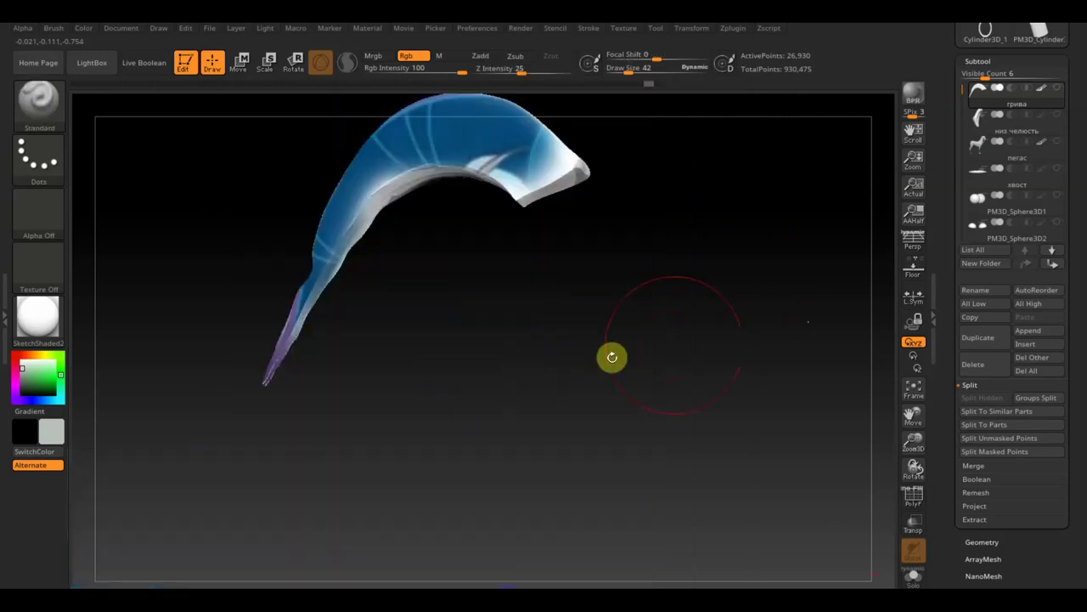
{"action": "key", "text": "shift+z"}
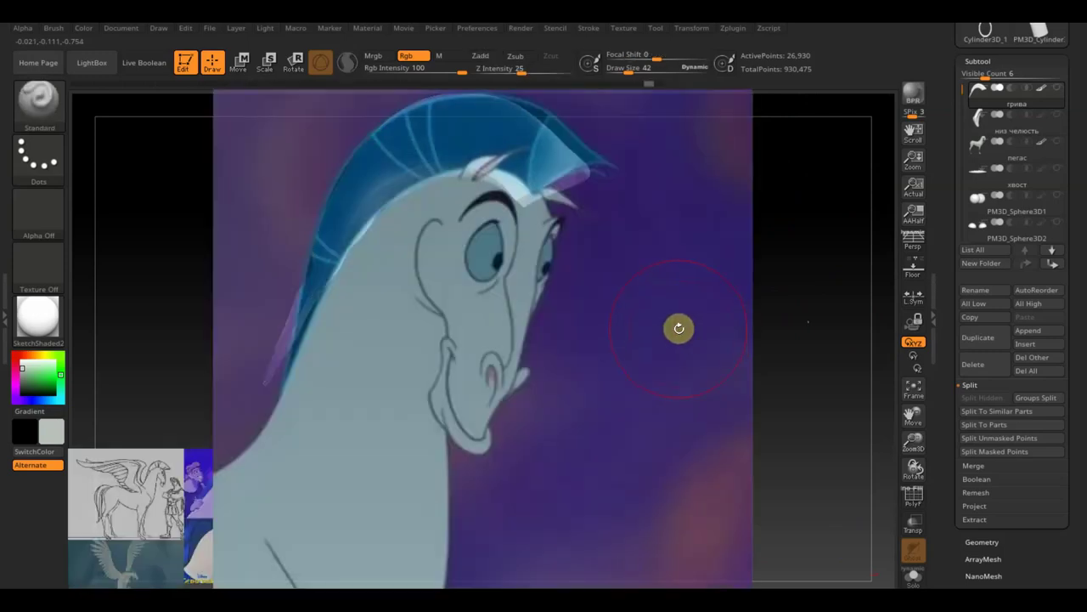
Rotate the mane model to a new orientation.
{"action": "mouse_move", "coordinate": [691, 332]}
{"action": "left_mouse_down"}
{"action": "mouse_move", "coordinate": [672, 323]}
{"action": "mouse_move", "coordinate": [709, 303]}
{"action": "mouse_move", "coordinate": [704, 275]}
{"action": "mouse_move", "coordinate": [688, 286]}
{"action": "mouse_move", "coordinate": [710, 322]}
{"action": "left_mouse_up"}
{"action": "key", "text": "shift"}
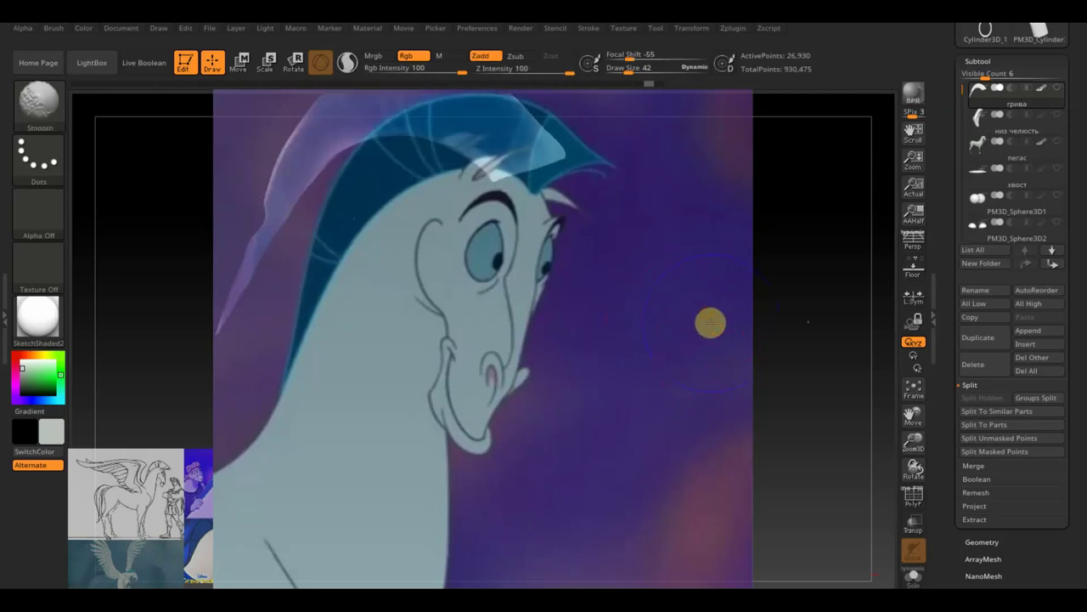
{"action": "mouse_move", "coordinate": [701, 285]}
{"action": "left_mouse_down"}
{"action": "mouse_move", "coordinate": [733, 320]}
{"action": "mouse_move", "coordinate": [717, 289]}
{"action": "left_mouse_up"}
Rotate, shift and enlarge the Pegasus head reference so its tilt matches the mane.
{"action": "key", "text": "space"}
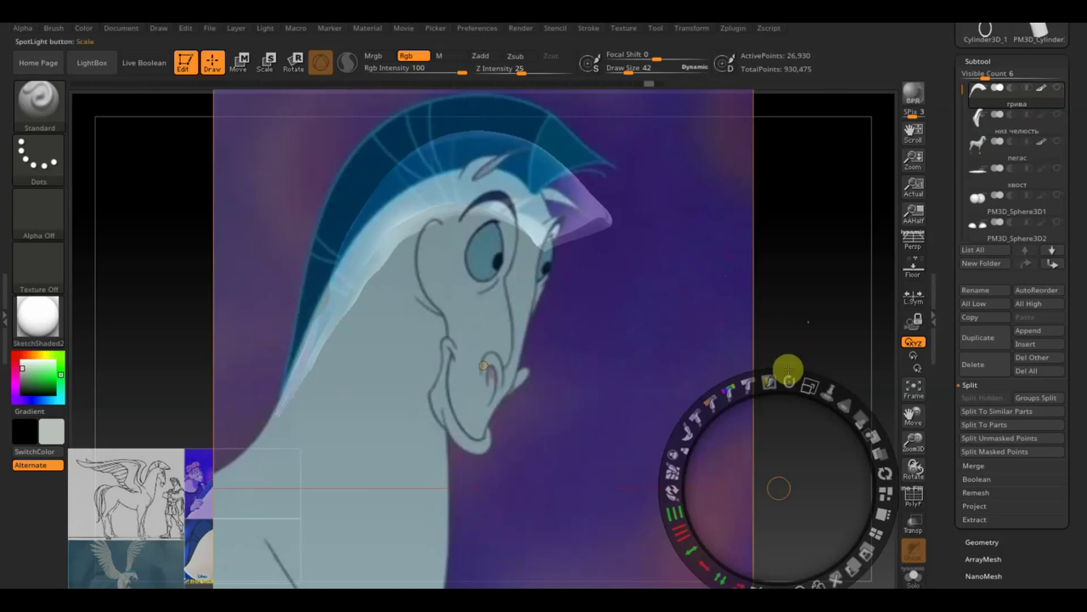
{"action": "left_click_drag", "start_coordinate": [782, 374], "coordinate": [818, 391]}
{"action": "mouse_move", "coordinate": [779, 486]}
{"action": "left_mouse_down"}
{"action": "mouse_move", "coordinate": [641, 522]}
{"action": "mouse_move", "coordinate": [689, 541]}
{"action": "mouse_move", "coordinate": [728, 575]}
{"action": "left_mouse_up"}
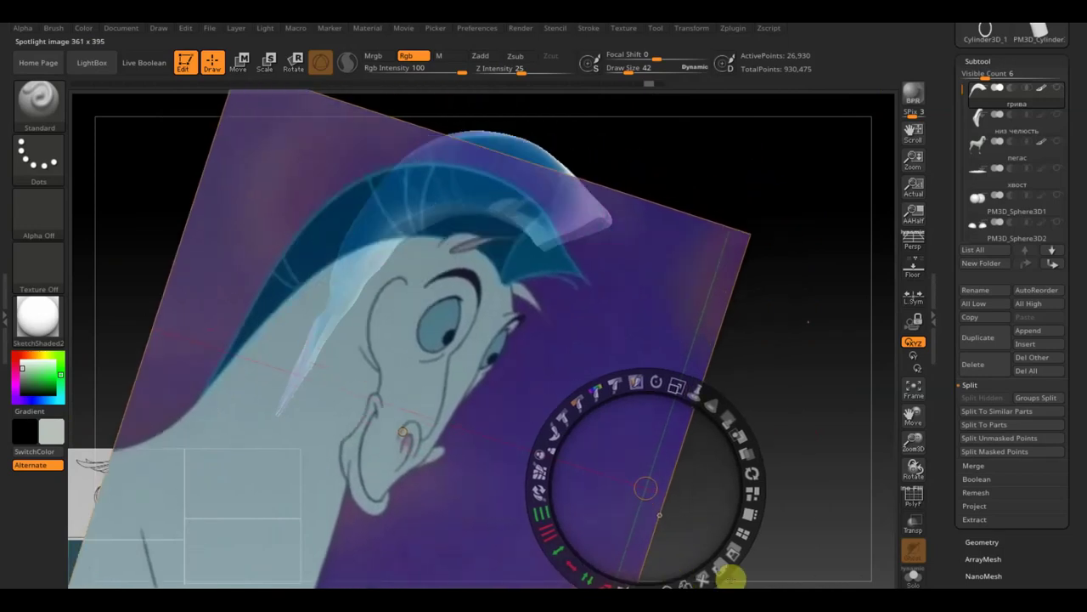
{"action": "left_click_drag", "start_coordinate": [609, 534], "coordinate": [734, 559]}
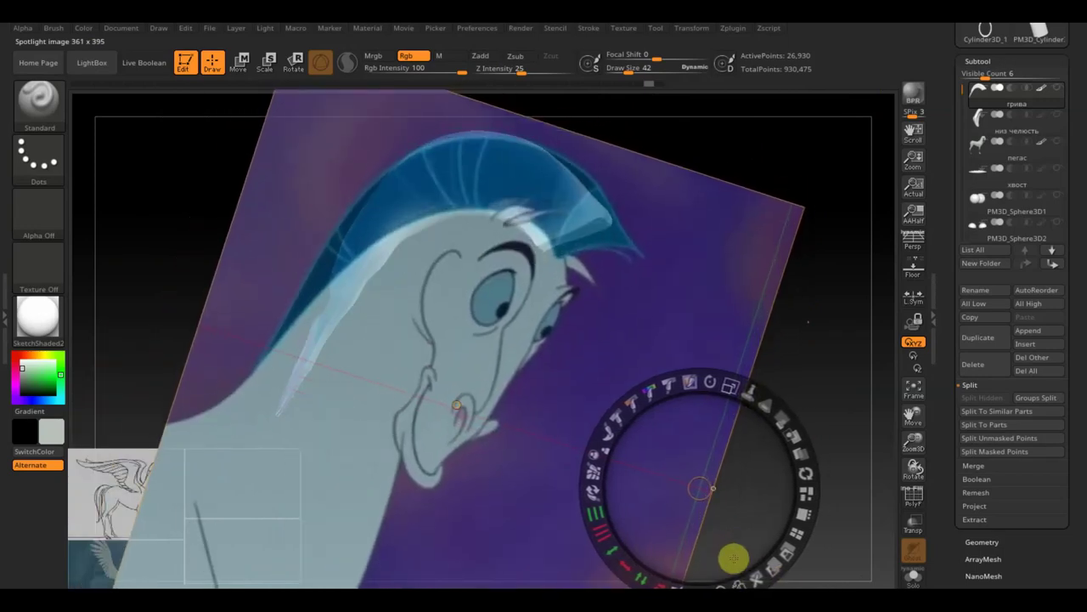
{"action": "left_click_drag", "start_coordinate": [734, 559], "coordinate": [729, 553]}
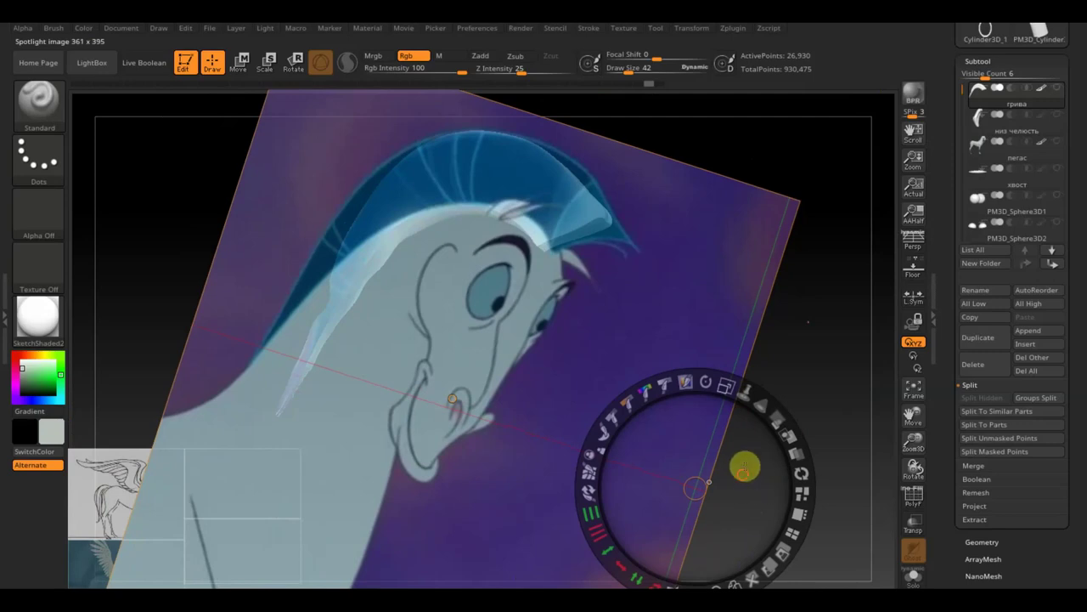
{"action": "left_click_drag", "start_coordinate": [694, 487], "coordinate": [689, 487]}
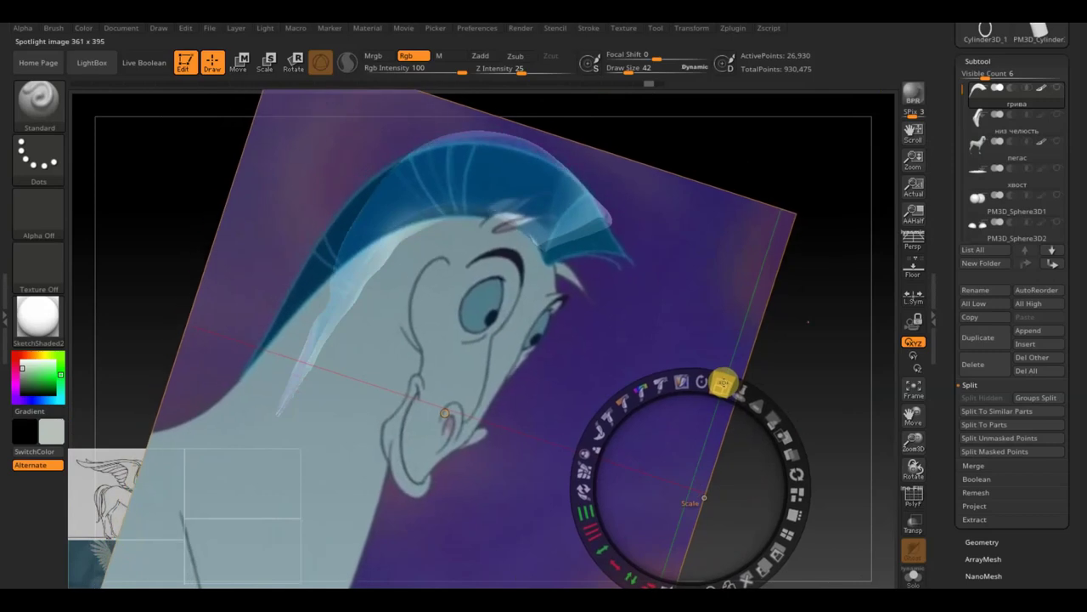
{"action": "left_click_drag", "start_coordinate": [701, 373], "coordinate": [721, 382]}
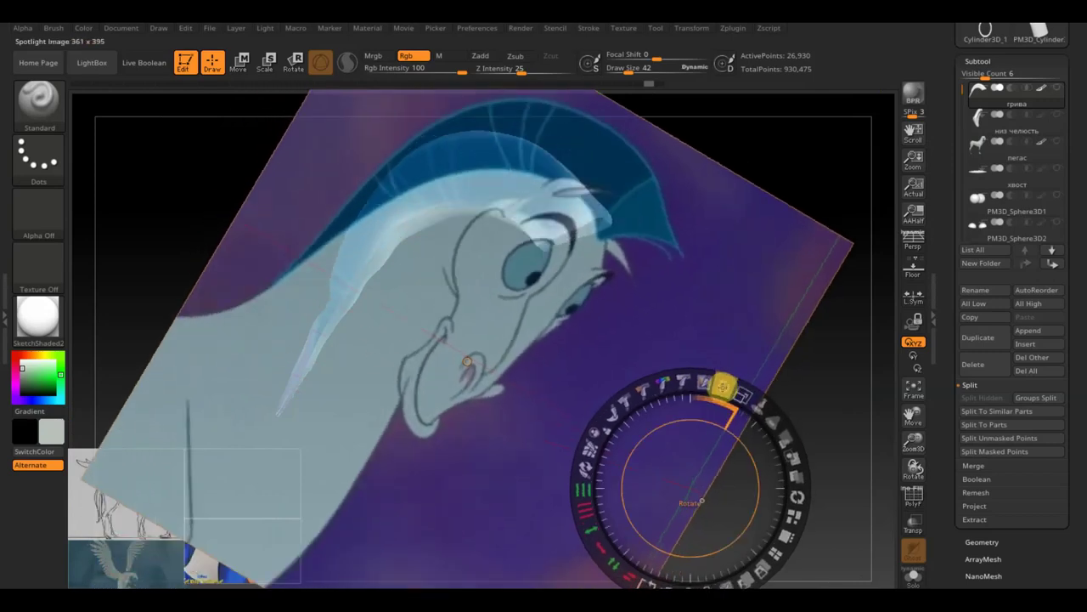
{"action": "left_click_drag", "start_coordinate": [696, 467], "coordinate": [656, 478]}
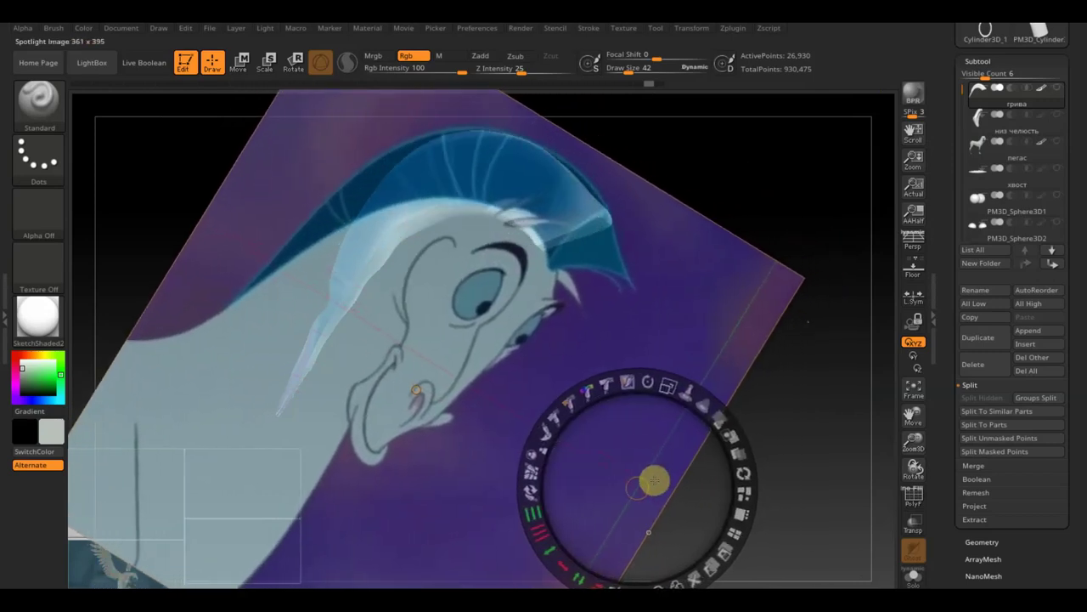
{"action": "left_click_drag", "start_coordinate": [663, 384], "coordinate": [655, 382]}
{"action": "left_click_drag", "start_coordinate": [650, 453], "coordinate": [623, 466]}
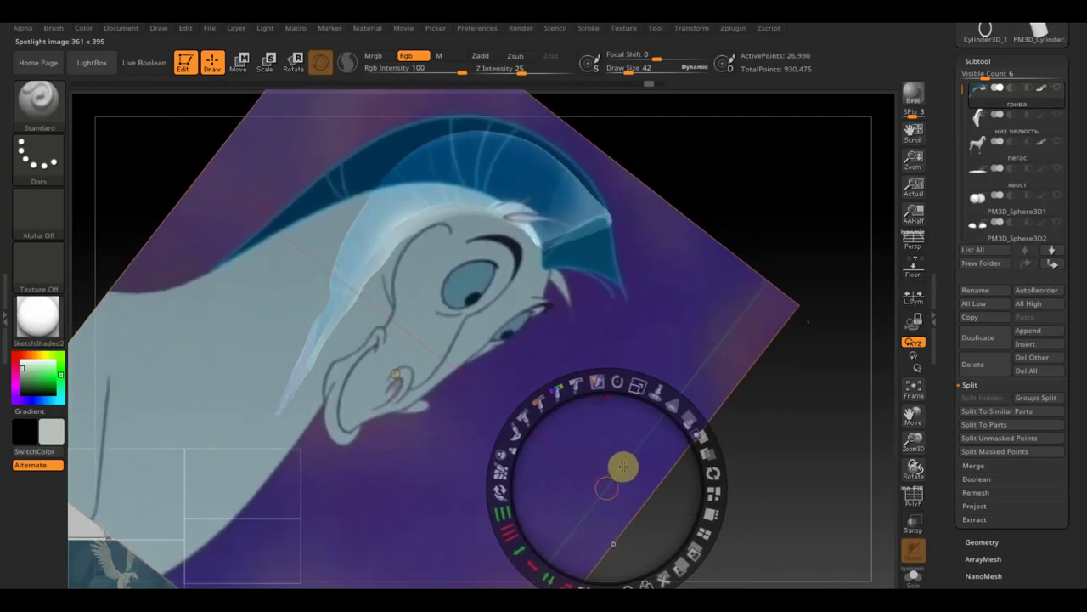
Scale the reference up slightly and rotate the mane model onto the reference mane.
{"action": "left_click_drag", "start_coordinate": [634, 383], "coordinate": [635, 386]}
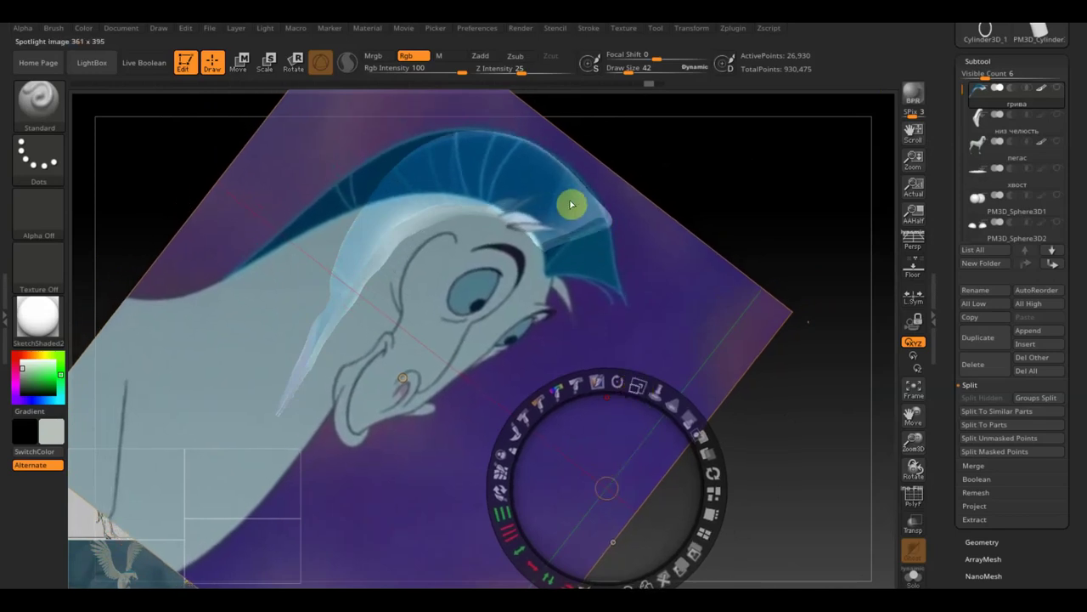
{"action": "key", "text": "z"}
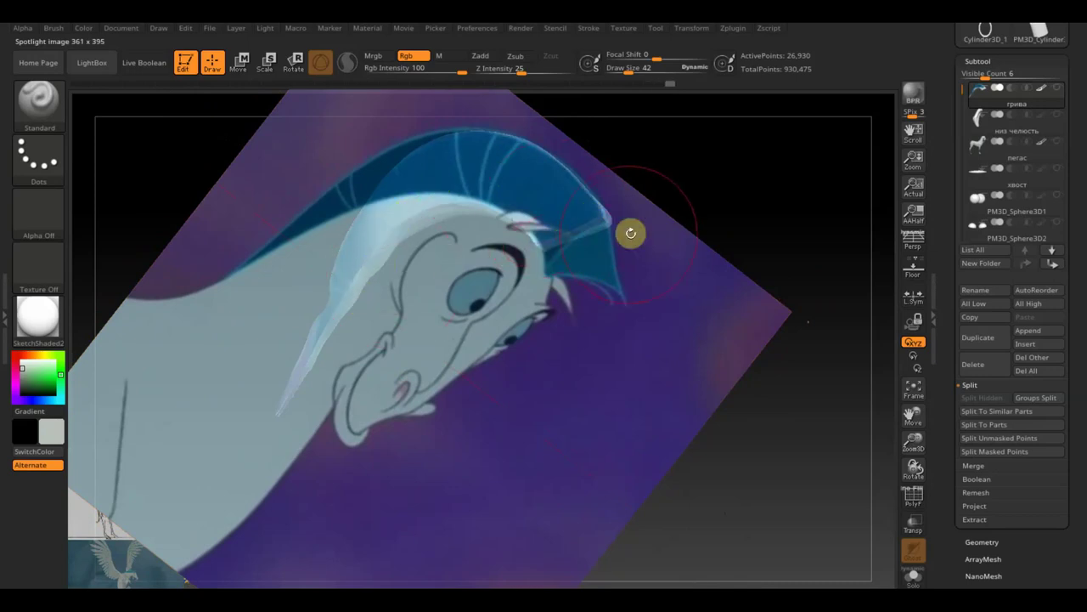
{"action": "left_click_drag", "start_coordinate": [614, 367], "coordinate": [741, 358]}
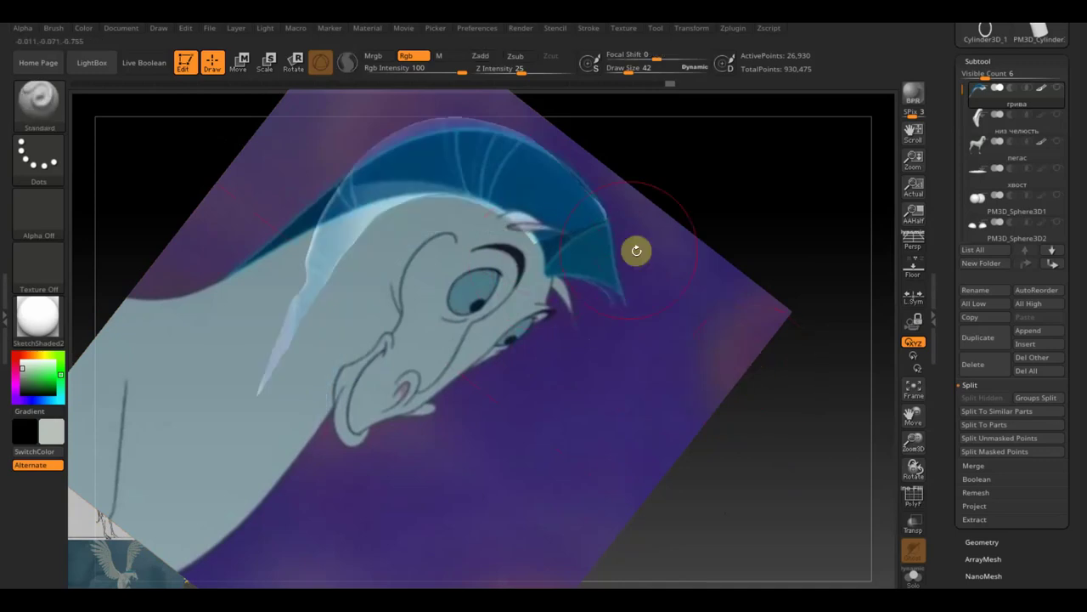
{"action": "left_click_drag", "start_coordinate": [717, 305], "coordinate": [715, 296]}
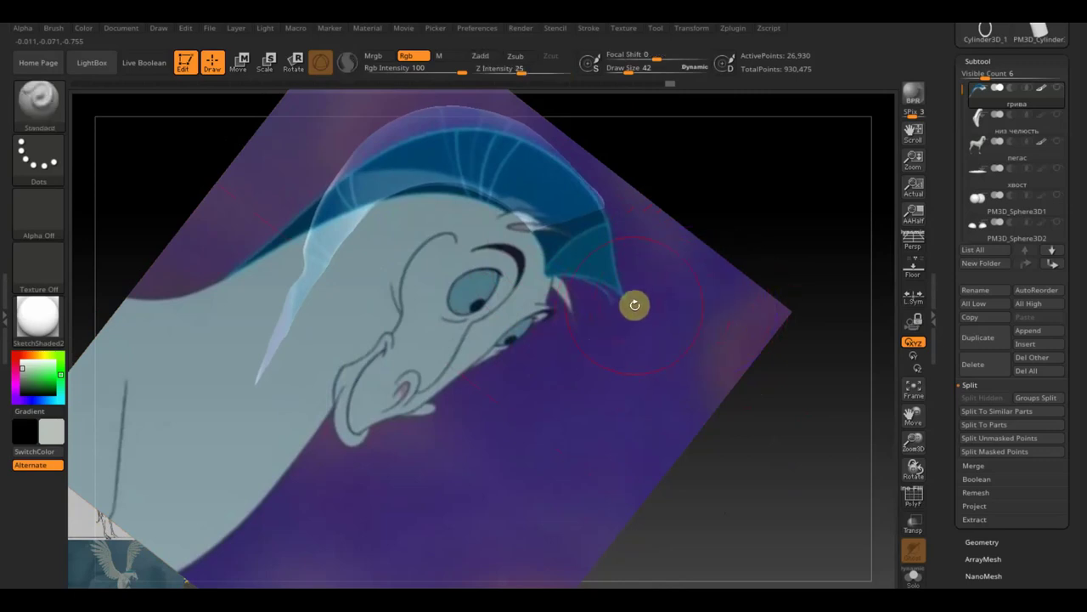
Rotate, move and enlarge the reference further, then hide it to view the mane alone.
{"action": "key", "text": "shift+z"}
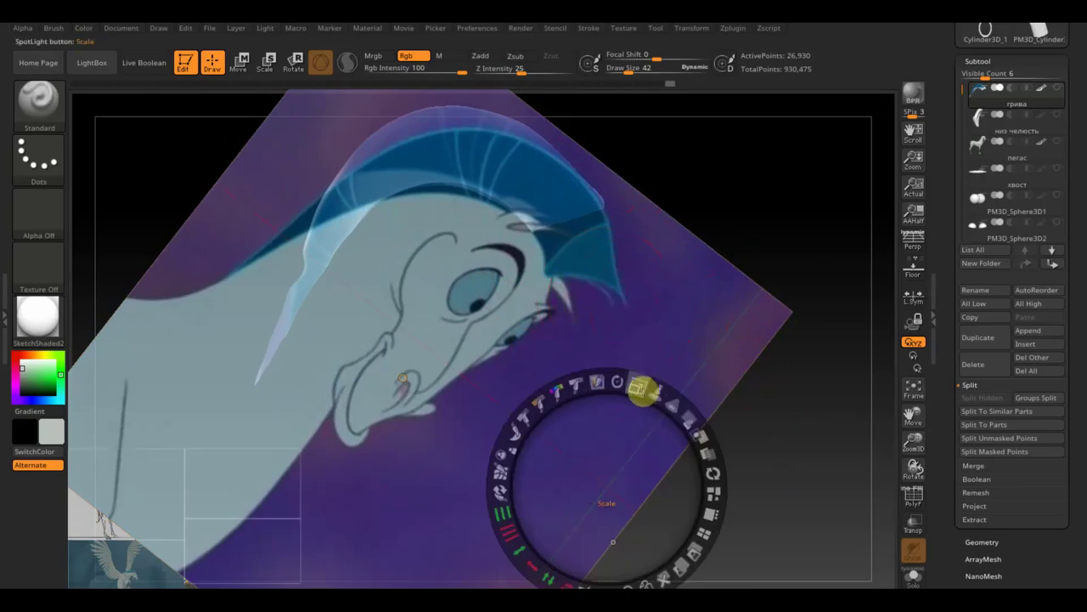
{"action": "left_click_drag", "start_coordinate": [637, 385], "coordinate": [549, 331]}
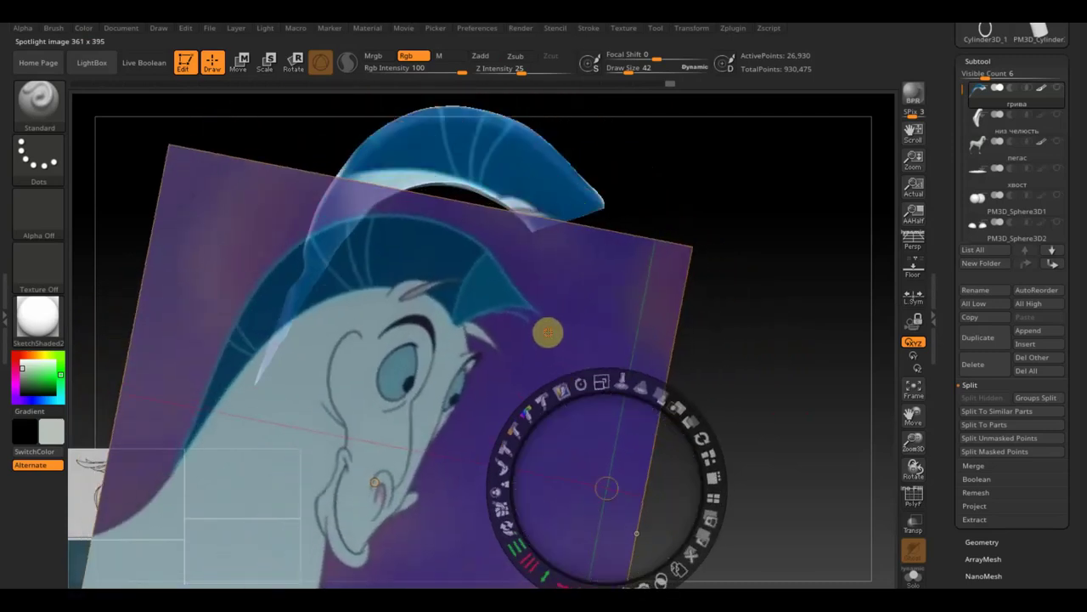
{"action": "left_click_drag", "start_coordinate": [375, 482], "coordinate": [475, 343]}
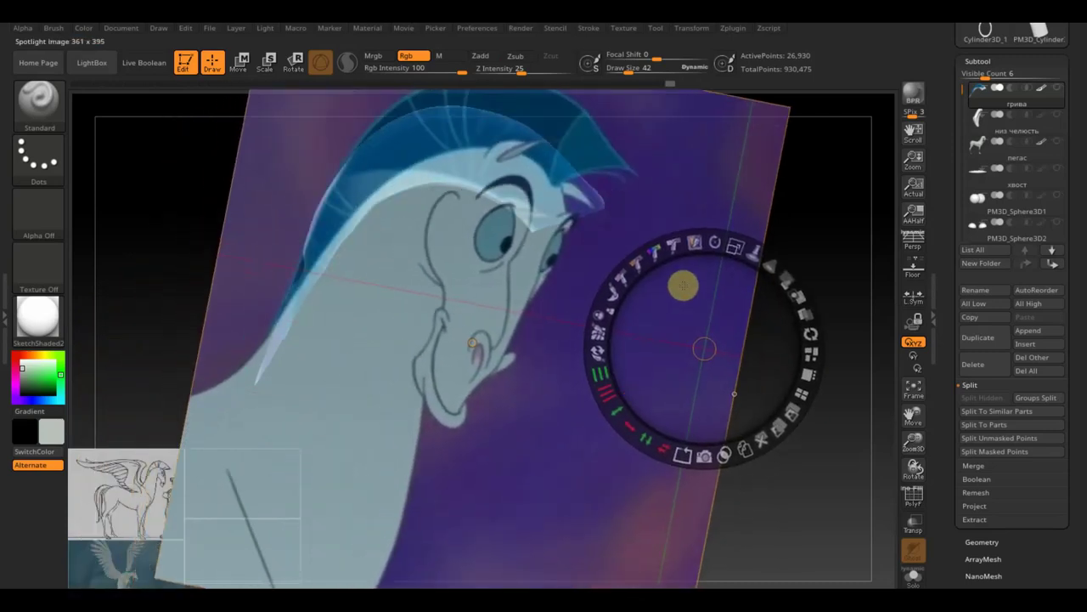
{"action": "left_click_drag", "start_coordinate": [475, 343], "coordinate": [478, 348]}
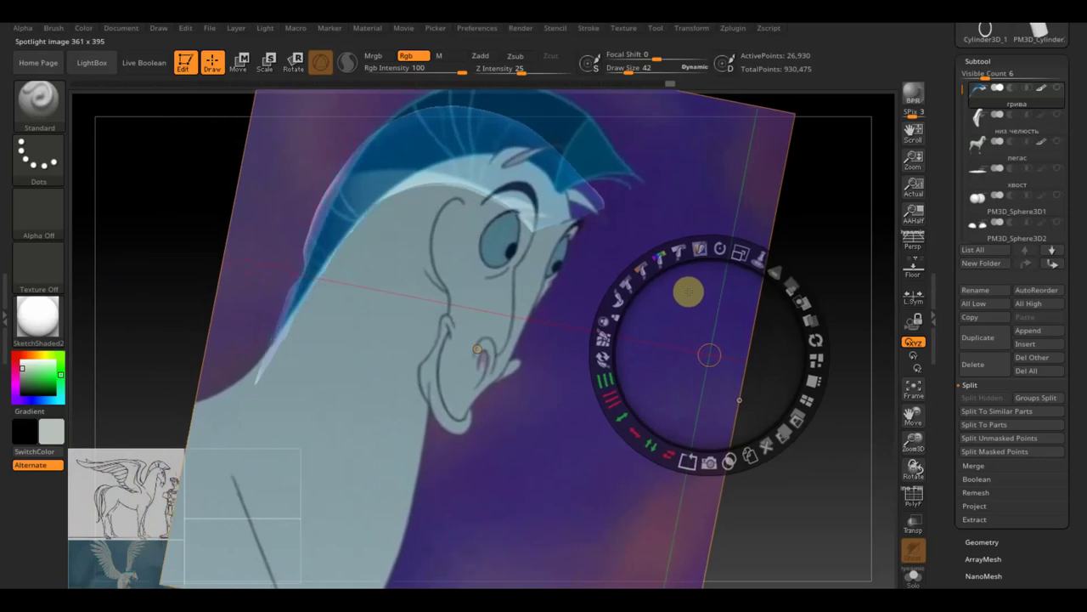
{"action": "left_click_drag", "start_coordinate": [692, 296], "coordinate": [752, 249]}
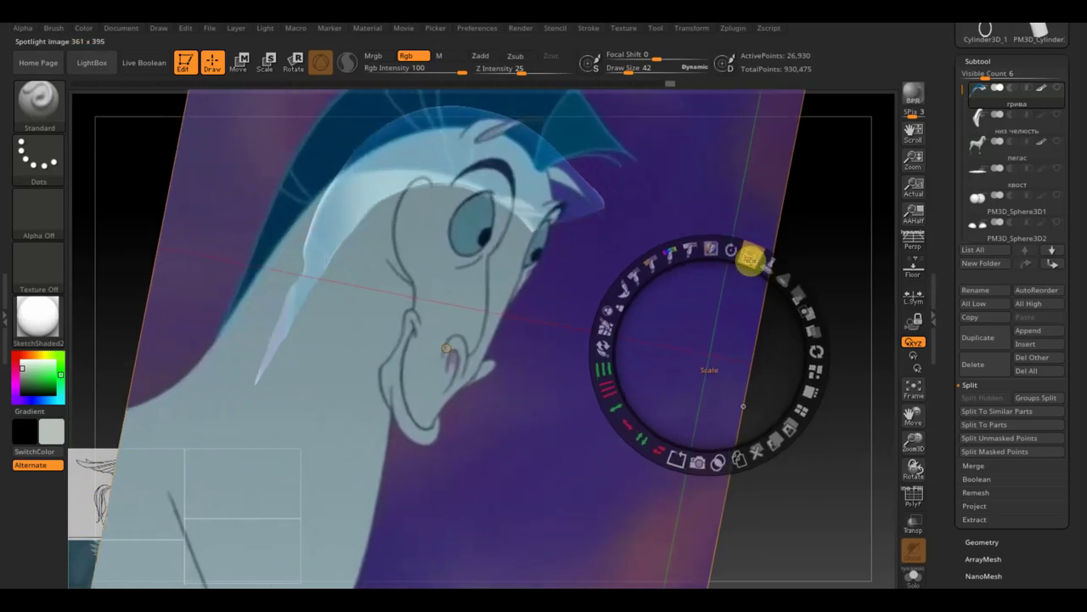
{"action": "left_click_drag", "start_coordinate": [721, 305], "coordinate": [742, 311]}
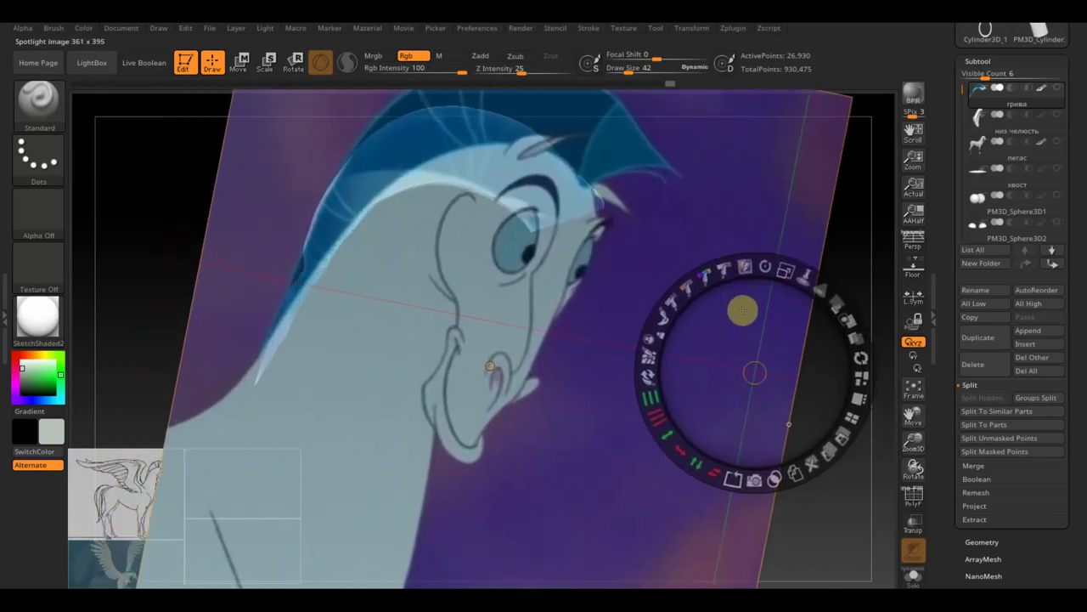
{"action": "left_click_drag", "start_coordinate": [781, 272], "coordinate": [789, 272]}
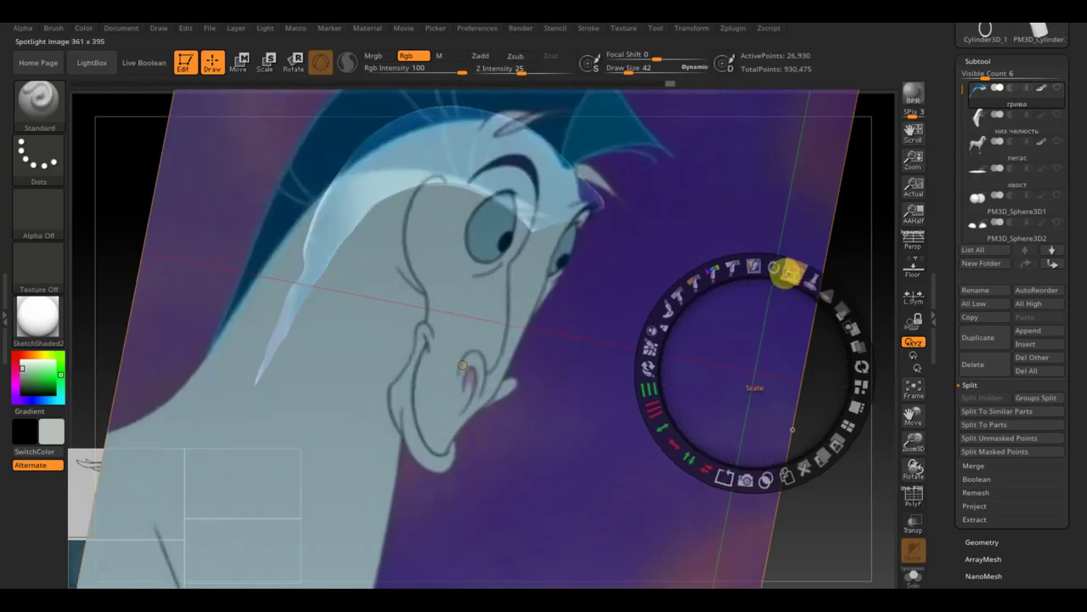
{"action": "left_click_drag", "start_coordinate": [739, 306], "coordinate": [803, 339]}
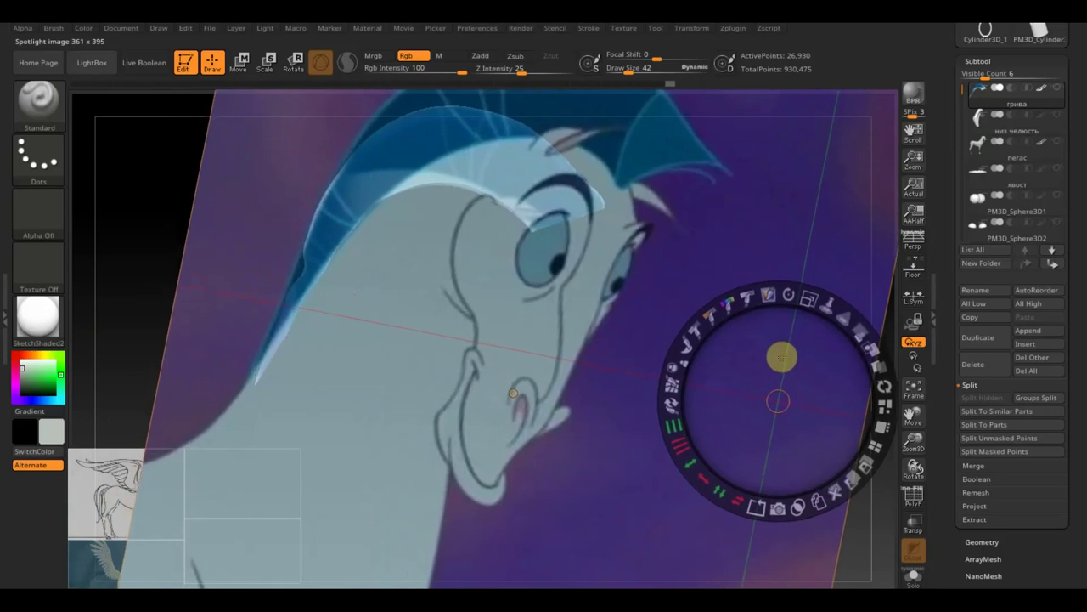
{"action": "key", "text": "z"}
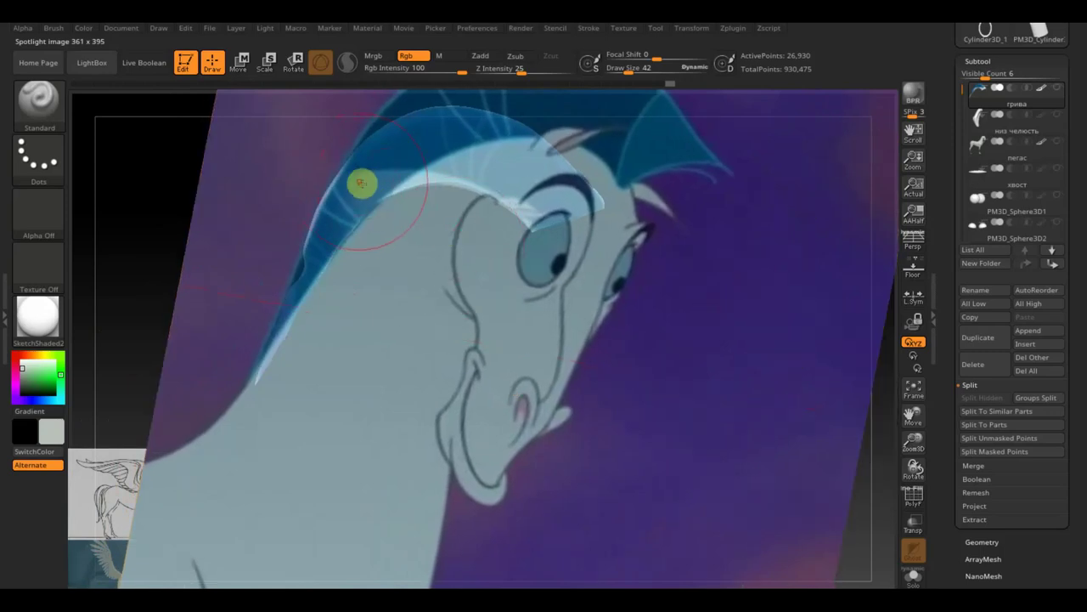
{"action": "key", "text": "shift+z"}
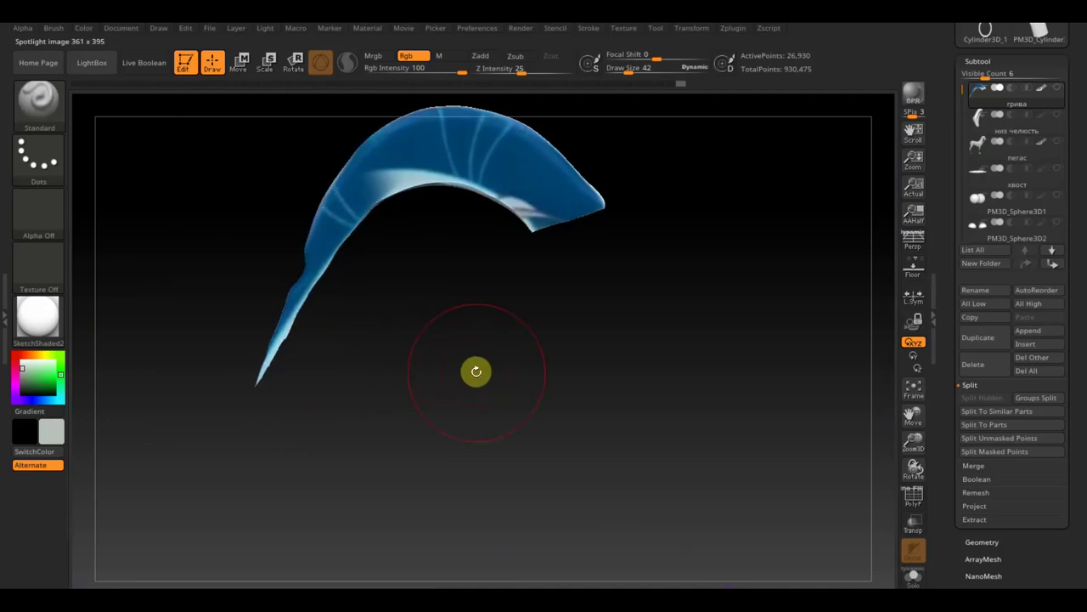
Zoom in, rotate the mane to match the reference, and lower Draw Size to 23.
{"action": "mouse_move", "coordinate": [483, 367]}
{"action": "left_mouse_down"}
{"action": "mouse_move", "coordinate": [505, 396]}
{"action": "mouse_move", "coordinate": [532, 372]}
{"action": "left_mouse_up"}
{"action": "mouse_move", "coordinate": [495, 445]}
{"action": "left_mouse_down"}
{"action": "mouse_move", "coordinate": [517, 410]}
{"action": "mouse_move", "coordinate": [504, 396]}
{"action": "left_mouse_up"}
{"action": "key", "text": "shift+p"}
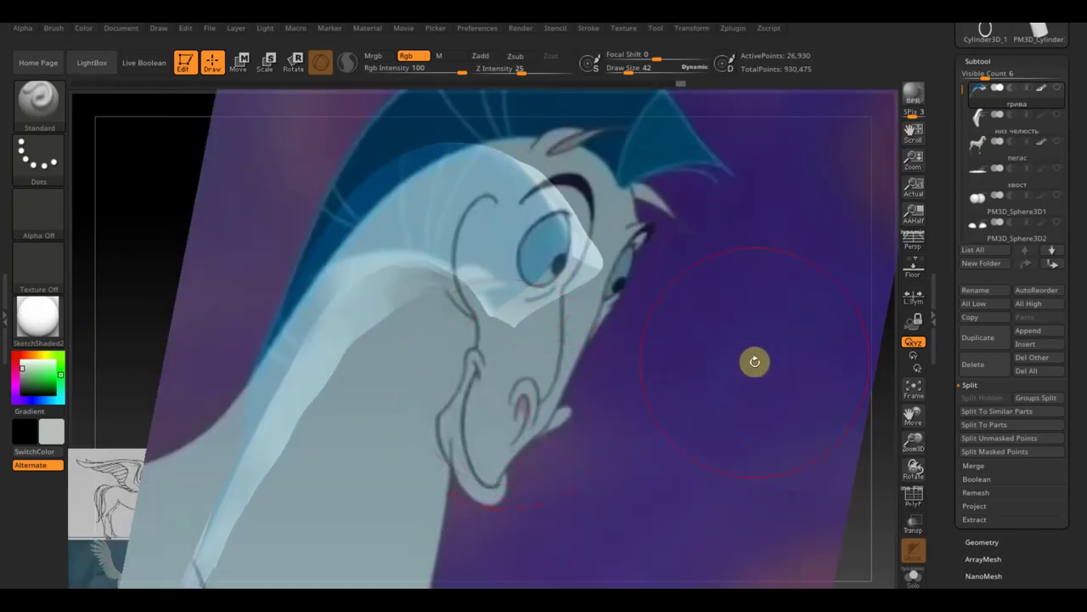
{"action": "left_click_drag", "start_coordinate": [732, 383], "coordinate": [738, 317]}
{"action": "left_click_drag", "start_coordinate": [657, 384], "coordinate": [757, 383]}
{"action": "left_click_drag", "start_coordinate": [633, 69], "coordinate": [619, 68]}
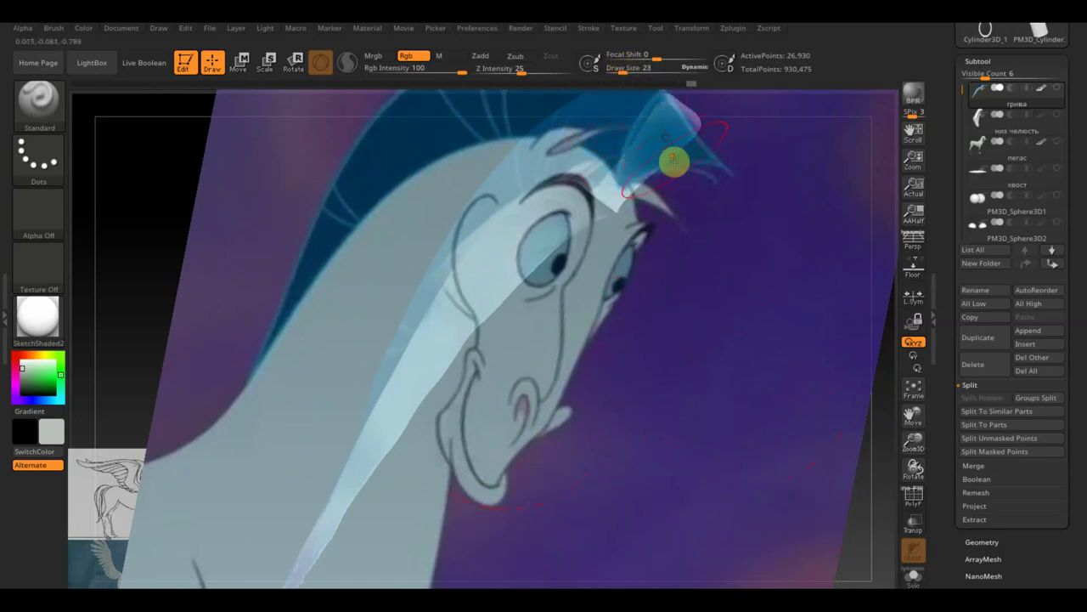
{"action": "key", "text": "shift+z"}
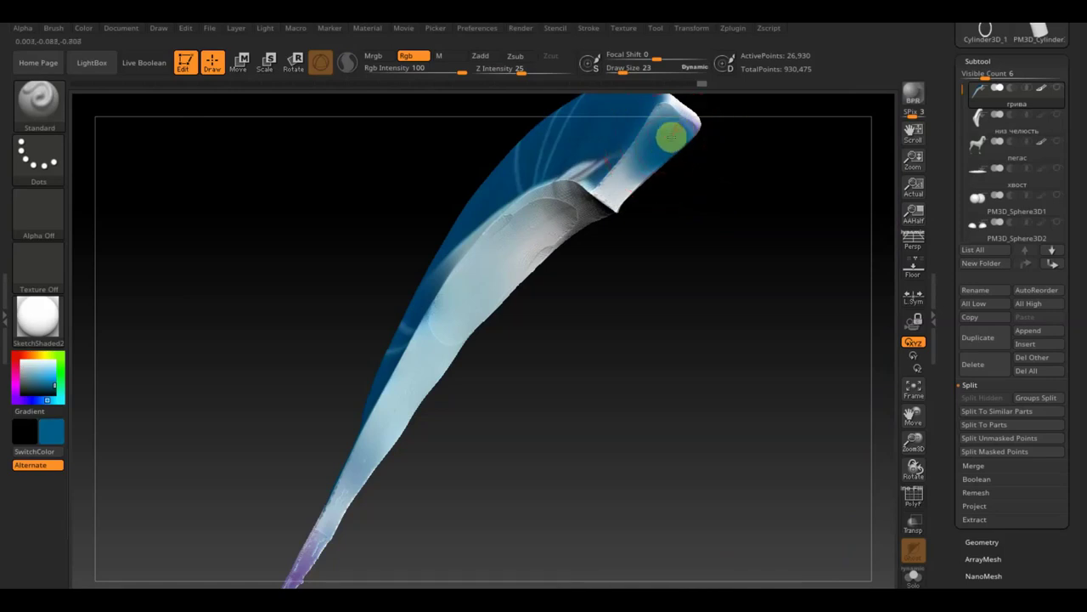
Paint the mane's white tip and pale upper, right and left rims dark blue.
{"action": "mouse_move", "coordinate": [615, 146]}
{"action": "left_mouse_down"}
{"action": "mouse_move", "coordinate": [685, 107]}
{"action": "mouse_move", "coordinate": [625, 180]}
{"action": "left_mouse_up"}
{"action": "mouse_move", "coordinate": [679, 281]}
{"action": "left_mouse_down"}
{"action": "mouse_move", "coordinate": [706, 284]}
{"action": "mouse_move", "coordinate": [646, 246]}
{"action": "left_mouse_up"}
{"action": "mouse_move", "coordinate": [524, 167]}
{"action": "left_mouse_down"}
{"action": "mouse_move", "coordinate": [400, 178]}
{"action": "mouse_move", "coordinate": [316, 207]}
{"action": "mouse_move", "coordinate": [362, 215]}
{"action": "mouse_move", "coordinate": [338, 255]}
{"action": "left_mouse_up"}
{"action": "left_click_drag", "start_coordinate": [298, 370], "coordinate": [259, 560]}
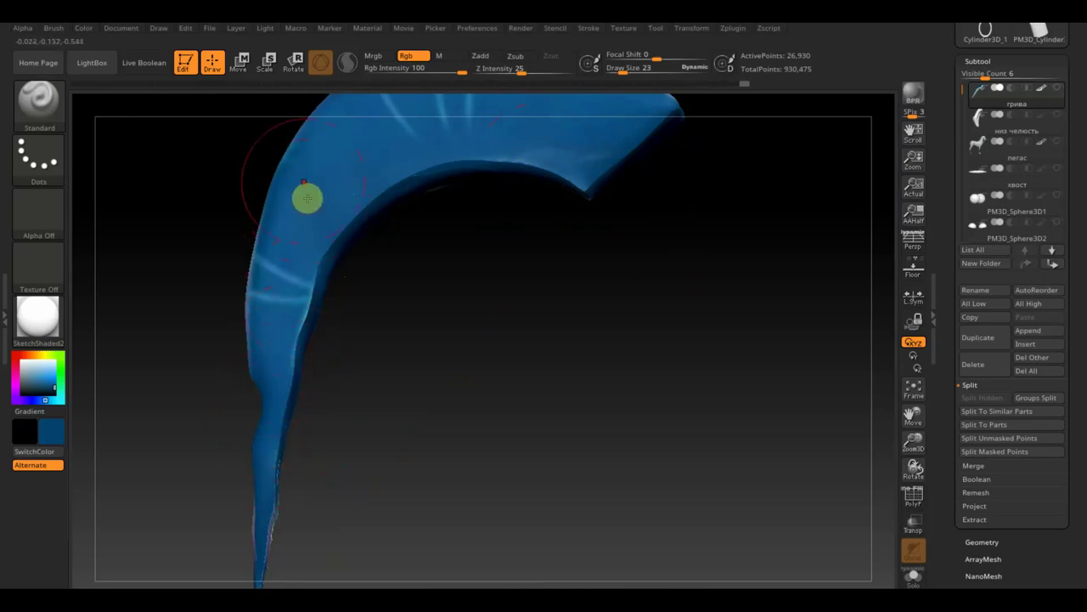
{"action": "left_click_drag", "start_coordinate": [379, 264], "coordinate": [447, 344]}
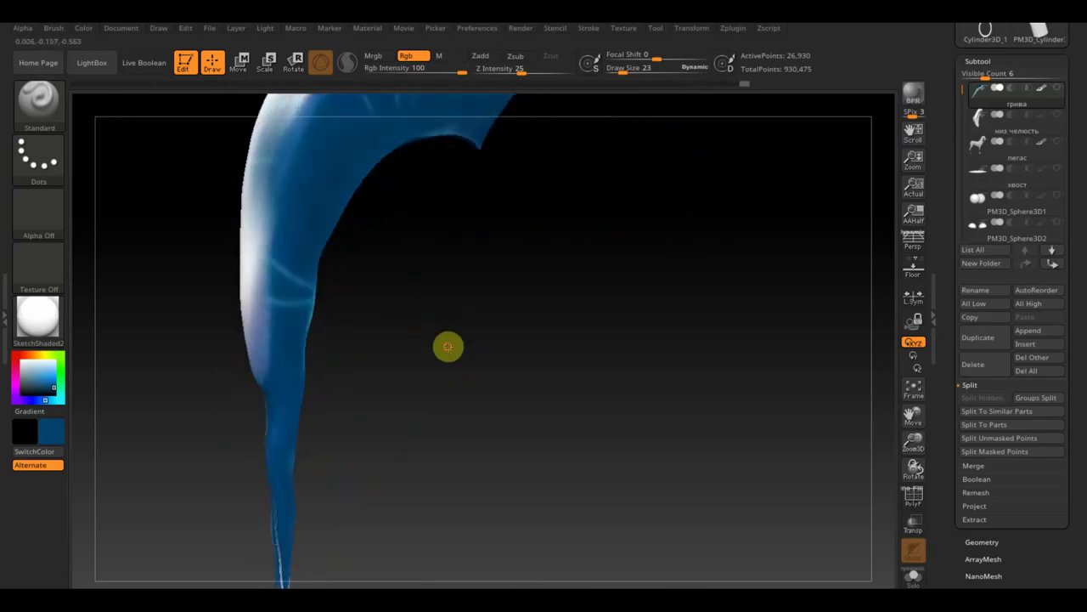
{"action": "left_click_drag", "start_coordinate": [252, 209], "coordinate": [251, 366]}
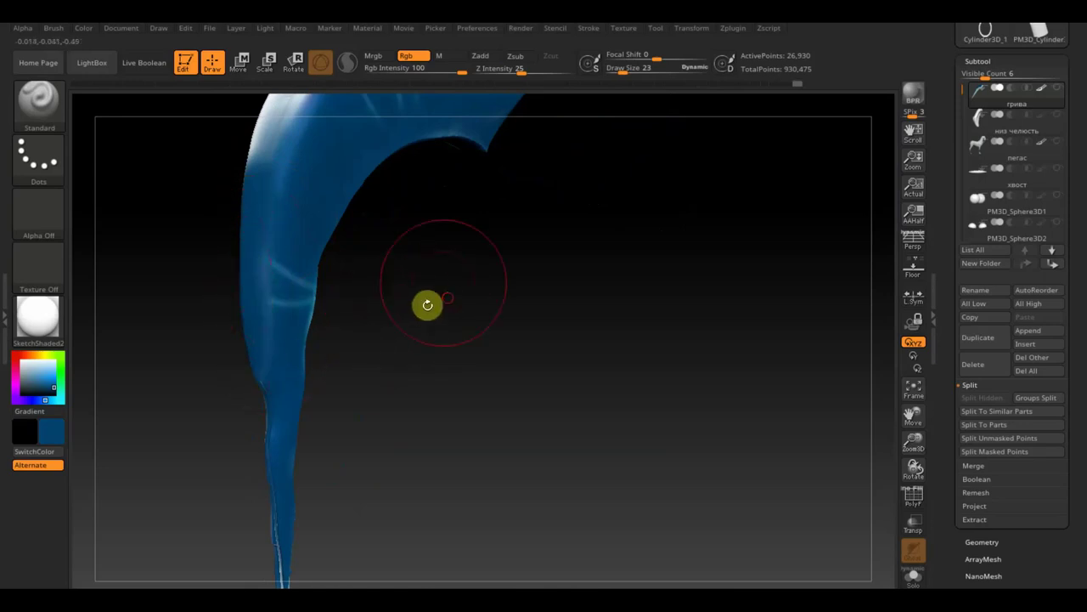
{"action": "left_click_drag", "start_coordinate": [427, 303], "coordinate": [468, 426]}
{"action": "mouse_move", "coordinate": [371, 268]}
{"action": "left_mouse_down"}
{"action": "mouse_move", "coordinate": [306, 335]}
{"action": "mouse_move", "coordinate": [305, 371]}
{"action": "left_mouse_up"}
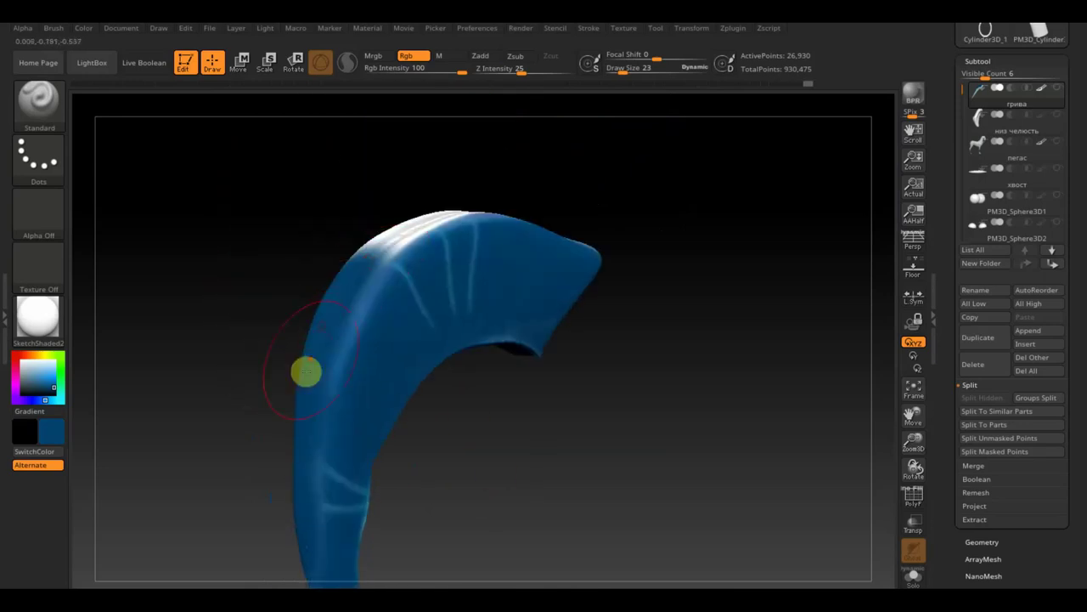
{"action": "mouse_move", "coordinate": [561, 182]}
{"action": "left_mouse_down"}
{"action": "mouse_move", "coordinate": [539, 222]}
{"action": "mouse_move", "coordinate": [475, 182]}
{"action": "mouse_move", "coordinate": [427, 192]}
{"action": "mouse_move", "coordinate": [359, 249]}
{"action": "mouse_move", "coordinate": [390, 244]}
{"action": "left_mouse_up"}
QuickSave the project with Ctrl+S and paint the mane's white top edge blue.
{"action": "key", "text": "ctrl+s"}
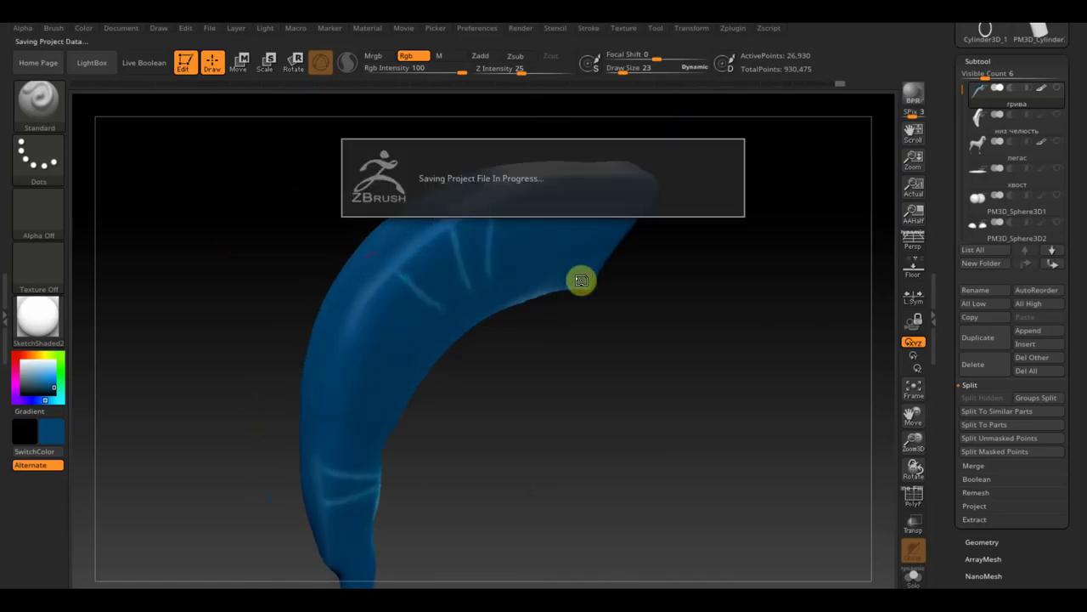
{"action": "mouse_move", "coordinate": [648, 295]}
{"action": "left_mouse_down"}
{"action": "mouse_move", "coordinate": [658, 311]}
{"action": "mouse_move", "coordinate": [650, 386]}
{"action": "left_mouse_up"}
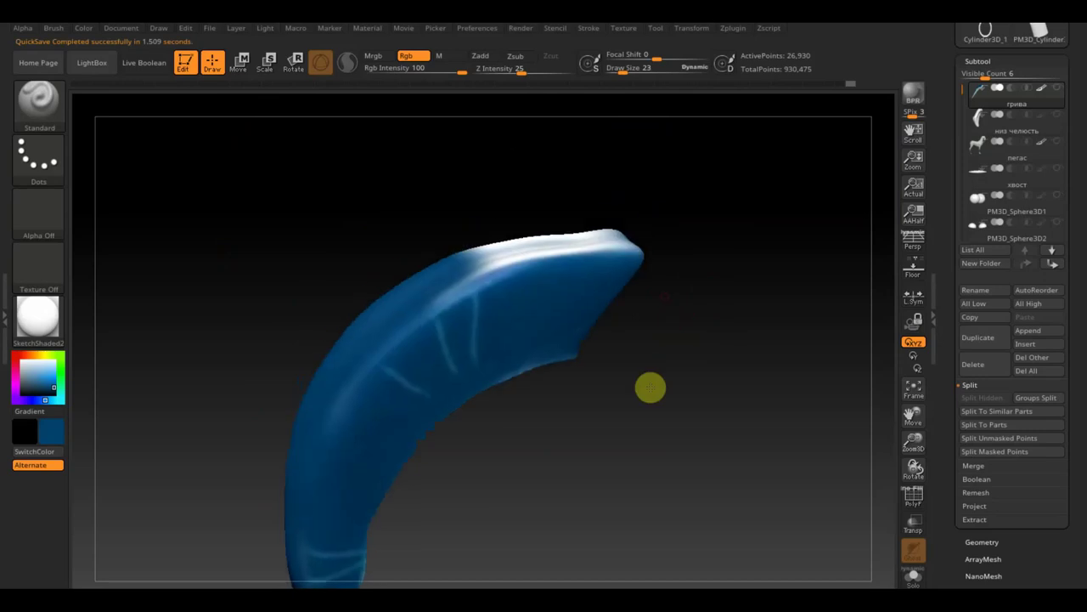
{"action": "mouse_move", "coordinate": [449, 272]}
{"action": "left_mouse_down"}
{"action": "mouse_move", "coordinate": [627, 249]}
{"action": "mouse_move", "coordinate": [646, 369]}
{"action": "mouse_move", "coordinate": [602, 323]}
{"action": "mouse_move", "coordinate": [642, 337]}
{"action": "left_mouse_up"}
Apply Mirror And Weld to the blue mane piece from Geometry > Modify Topology.
{"action": "left_click", "coordinate": [982, 541]}
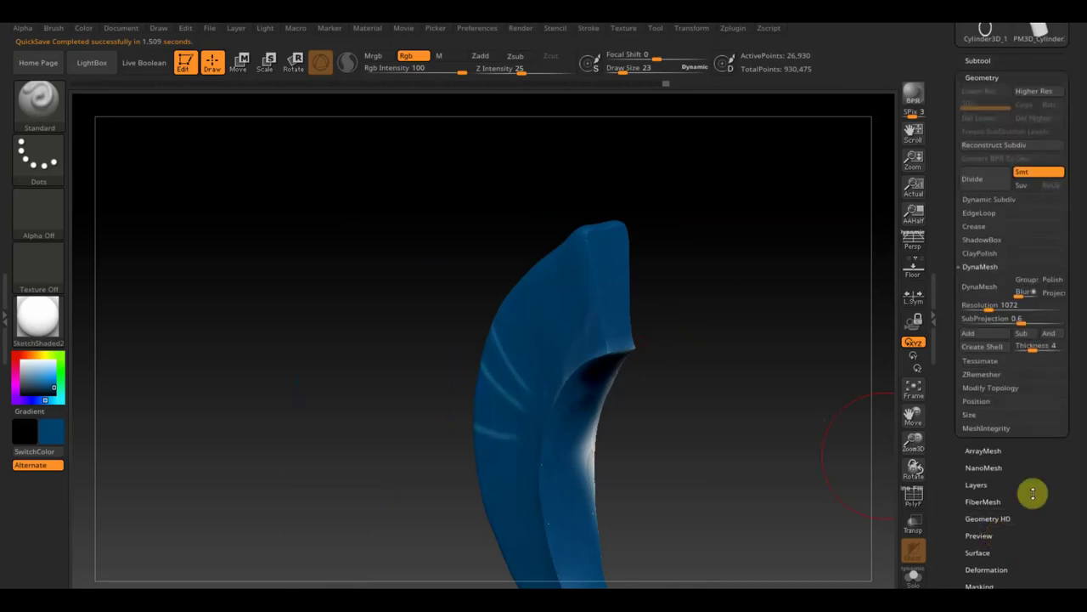
{"action": "left_click", "coordinate": [1000, 386]}
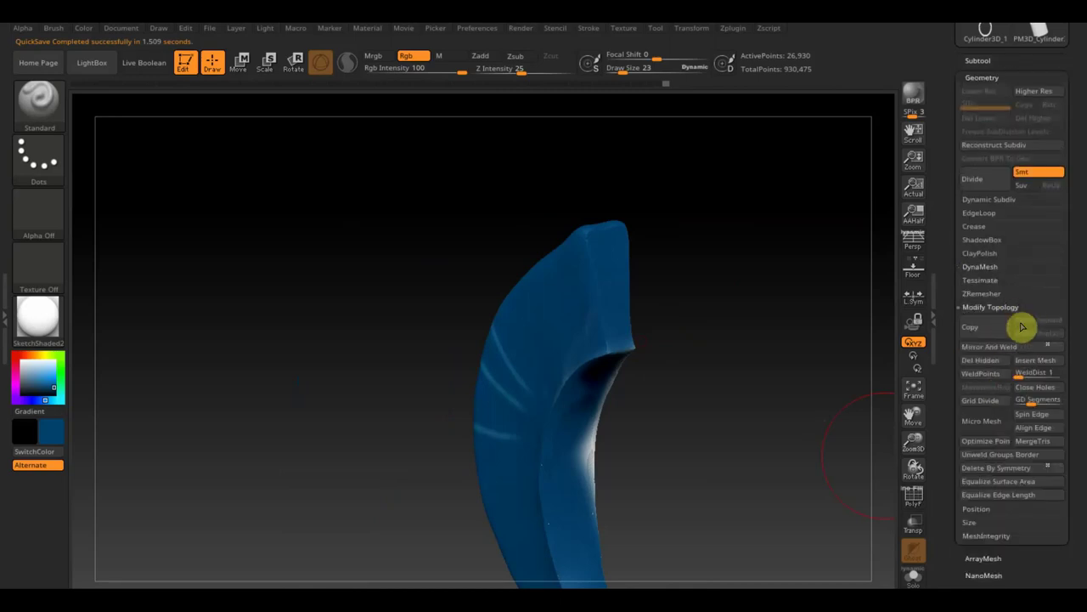
{"action": "left_click", "coordinate": [1014, 348]}
Inspect the mirrored crescent from several angles, then cut Draw Size to 2.
{"action": "mouse_move", "coordinate": [803, 374]}
{"action": "left_mouse_down"}
{"action": "mouse_move", "coordinate": [774, 396]}
{"action": "mouse_move", "coordinate": [764, 422]}
{"action": "left_mouse_up"}
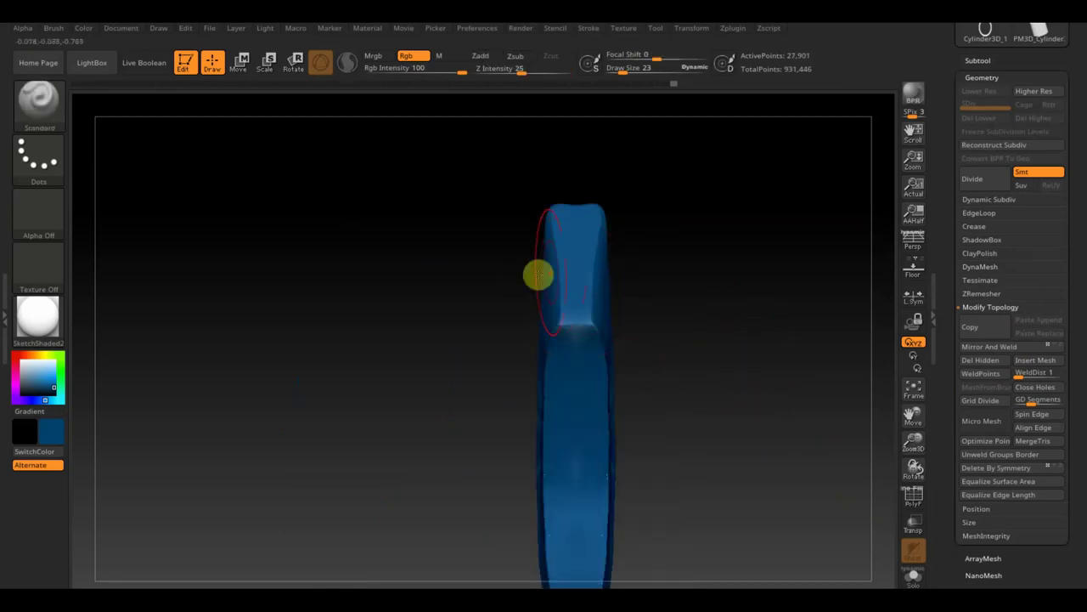
{"action": "left_click_drag", "start_coordinate": [563, 267], "coordinate": [684, 387]}
{"action": "left_click_drag", "start_coordinate": [686, 487], "coordinate": [731, 337]}
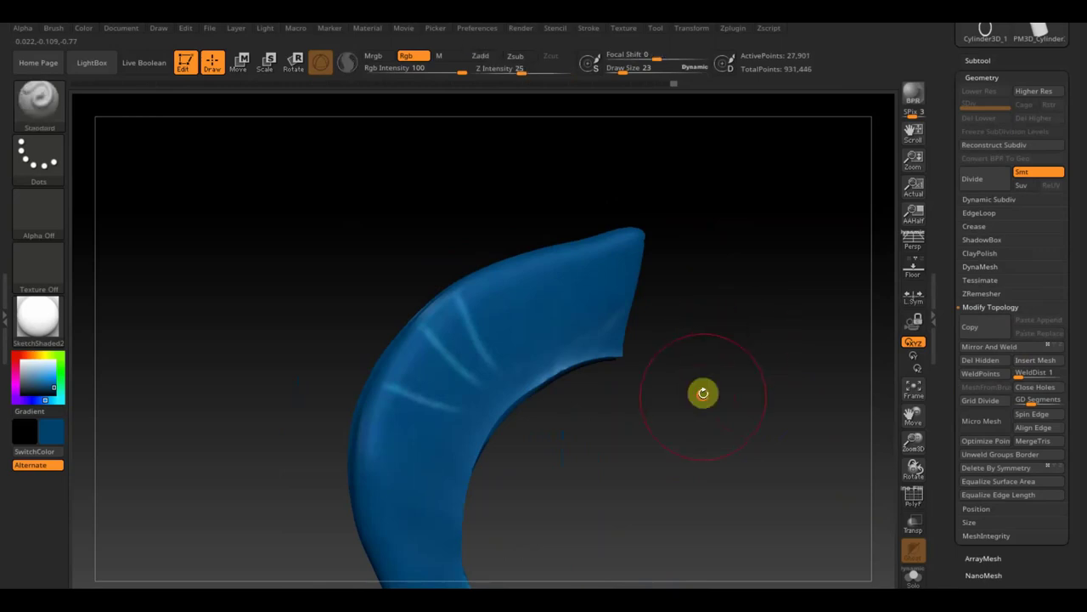
{"action": "left_click_drag", "start_coordinate": [702, 391], "coordinate": [699, 305]}
{"action": "mouse_move", "coordinate": [696, 368]}
{"action": "left_mouse_down"}
{"action": "mouse_move", "coordinate": [687, 357]}
{"action": "mouse_move", "coordinate": [722, 360]}
{"action": "left_mouse_up"}
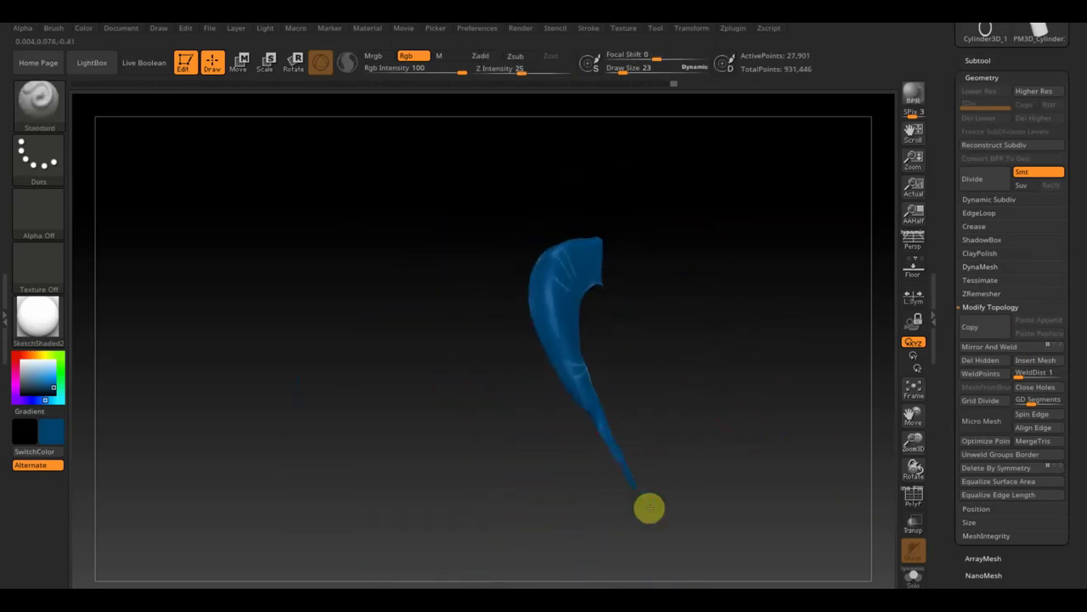
{"action": "mouse_move", "coordinate": [653, 505]}
{"action": "left_mouse_down"}
{"action": "mouse_move", "coordinate": [750, 461]}
{"action": "mouse_move", "coordinate": [734, 517]}
{"action": "left_mouse_up"}
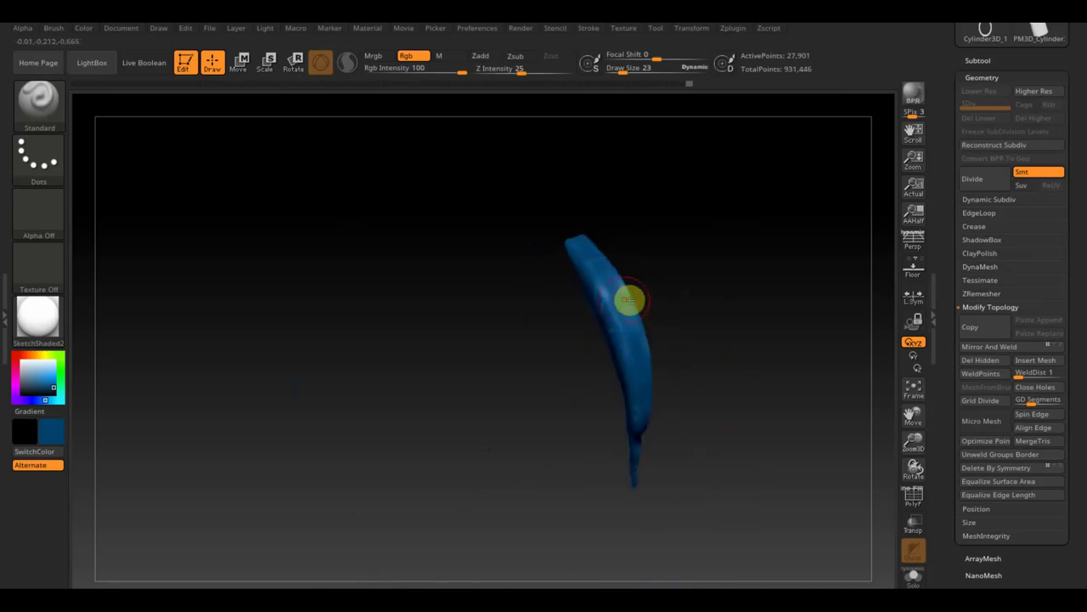
{"action": "left_click_drag", "start_coordinate": [740, 294], "coordinate": [788, 257]}
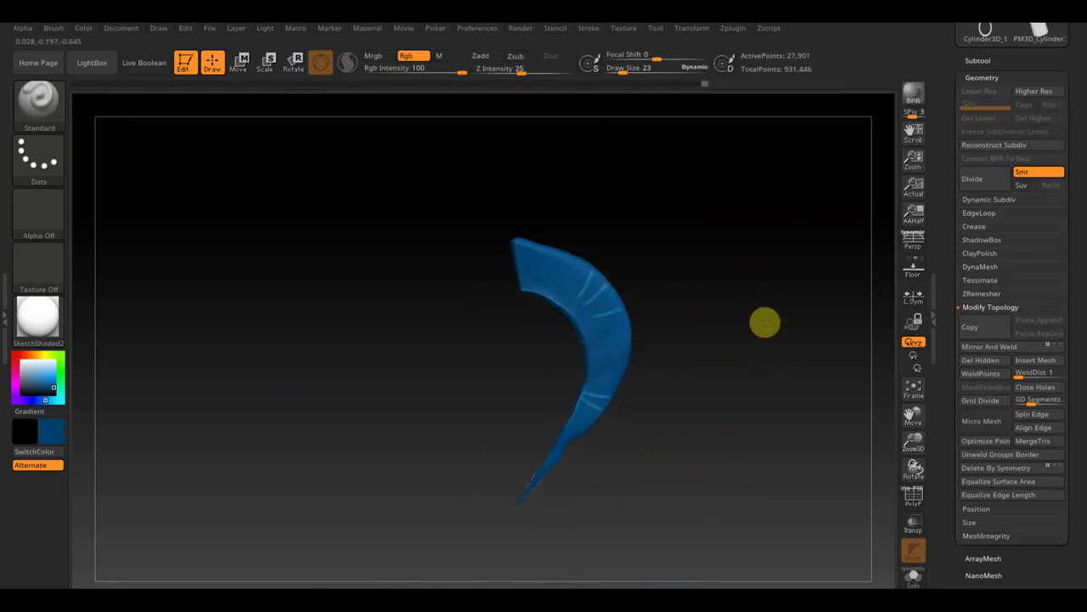
{"action": "left_click_drag", "start_coordinate": [683, 312], "coordinate": [819, 442], "text": "alt"}
{"action": "mouse_move", "coordinate": [799, 296]}
{"action": "left_mouse_down"}
{"action": "mouse_move", "coordinate": [559, 271]}
{"action": "mouse_move", "coordinate": [587, 305]}
{"action": "left_mouse_up"}
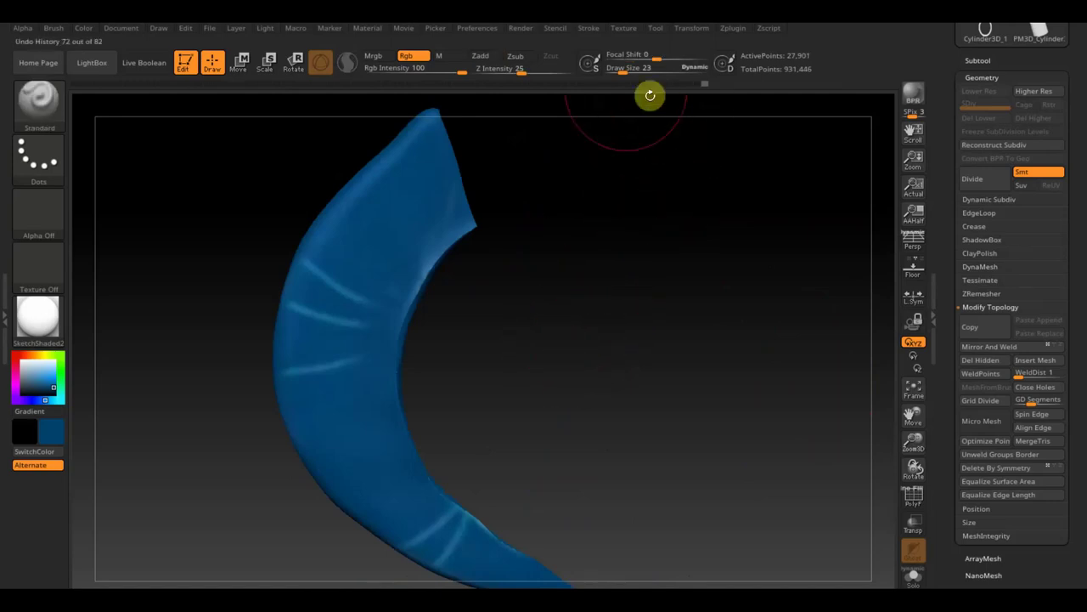
{"action": "left_click_drag", "start_coordinate": [625, 70], "coordinate": [607, 69]}
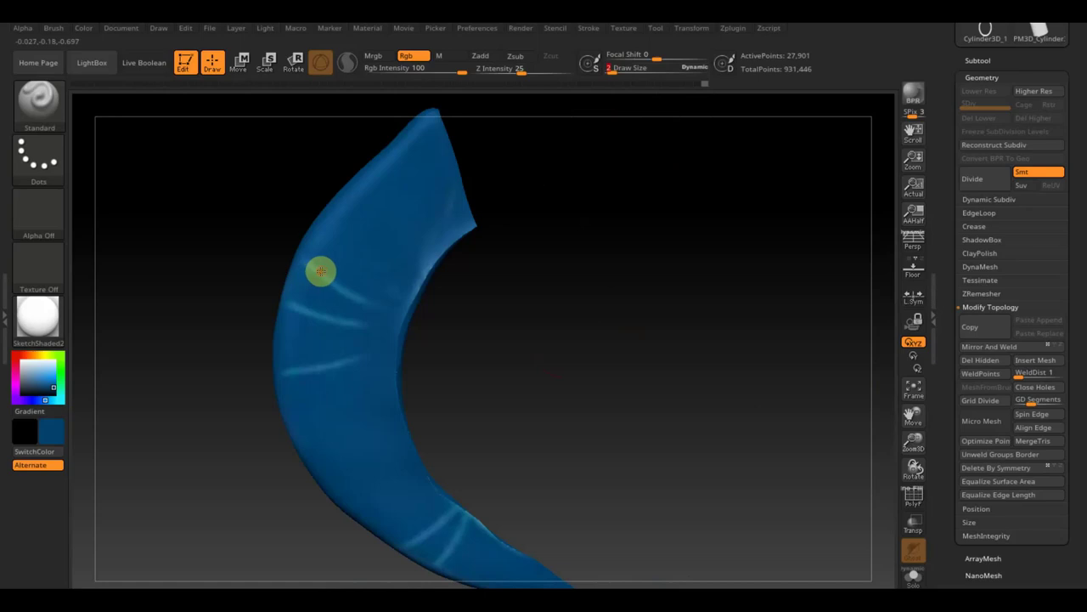
Pick a lighter blue and paint thin stripes across the mane, undoing a mirror attempt.
{"action": "left_click", "coordinate": [50, 435]}
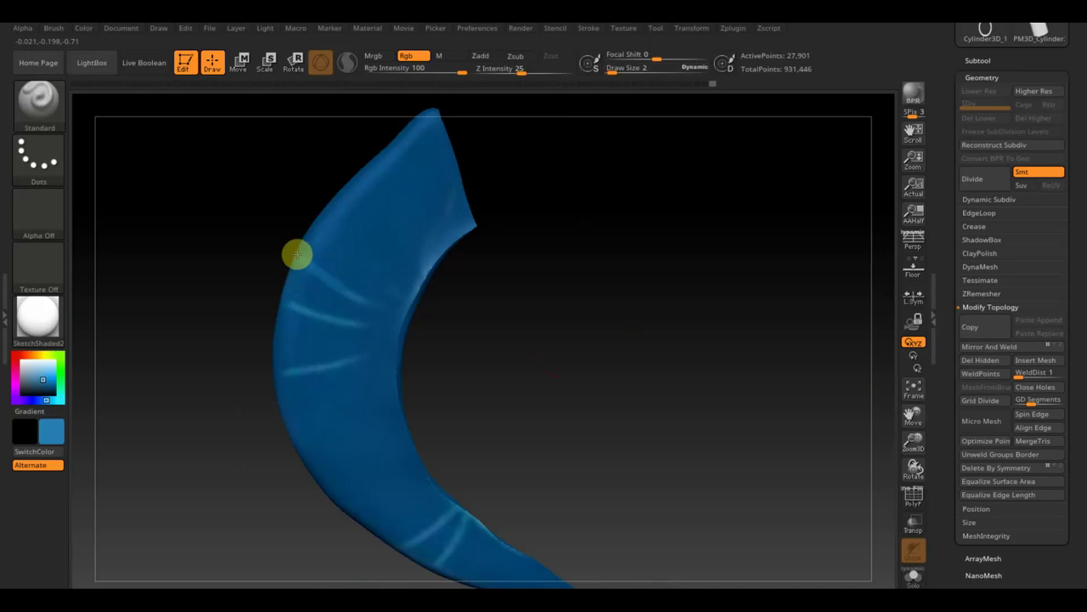
{"action": "left_click_drag", "start_coordinate": [349, 294], "coordinate": [433, 318]}
{"action": "mouse_move", "coordinate": [281, 303]}
{"action": "left_mouse_down"}
{"action": "mouse_move", "coordinate": [364, 326]}
{"action": "mouse_move", "coordinate": [412, 324]}
{"action": "left_mouse_up"}
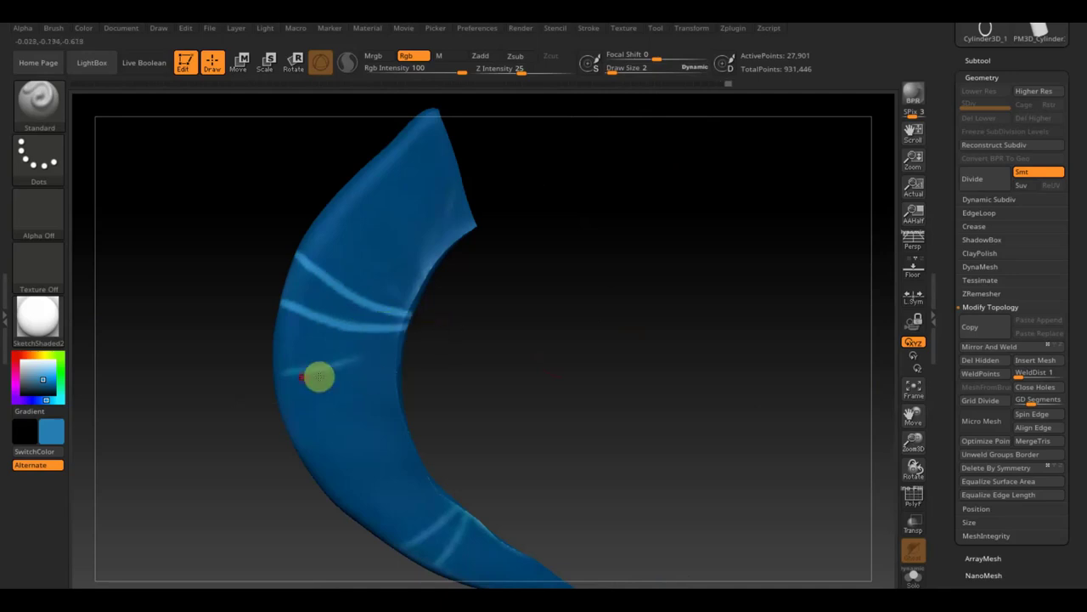
{"action": "mouse_move", "coordinate": [283, 374]}
{"action": "left_mouse_down"}
{"action": "mouse_move", "coordinate": [422, 332]}
{"action": "mouse_move", "coordinate": [526, 357]}
{"action": "mouse_move", "coordinate": [427, 354]}
{"action": "mouse_move", "coordinate": [285, 380]}
{"action": "mouse_move", "coordinate": [241, 372]}
{"action": "left_mouse_up"}
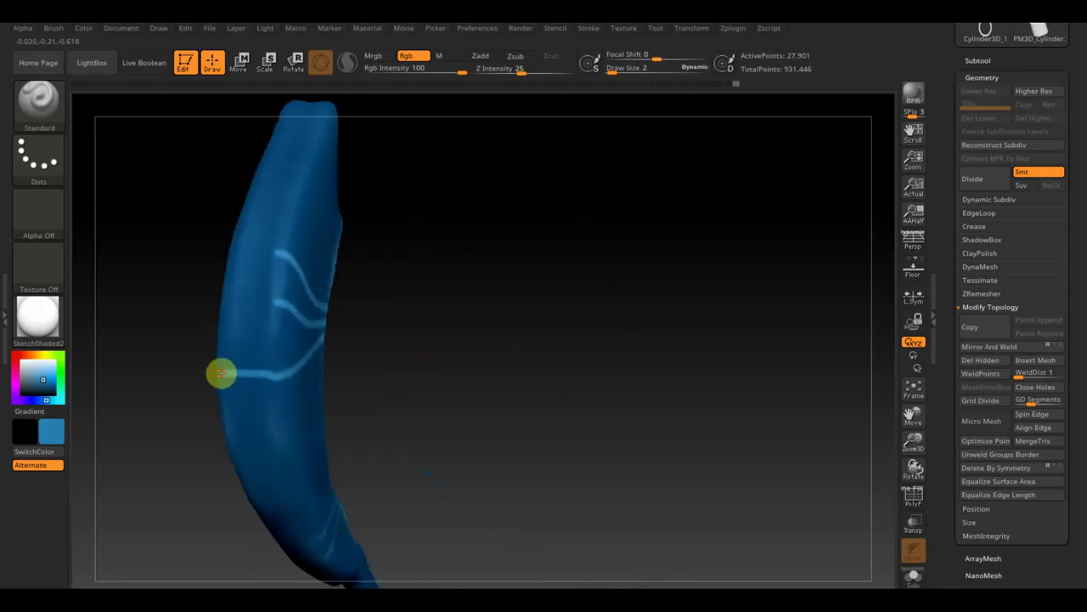
{"action": "left_click_drag", "start_coordinate": [408, 359], "coordinate": [403, 357]}
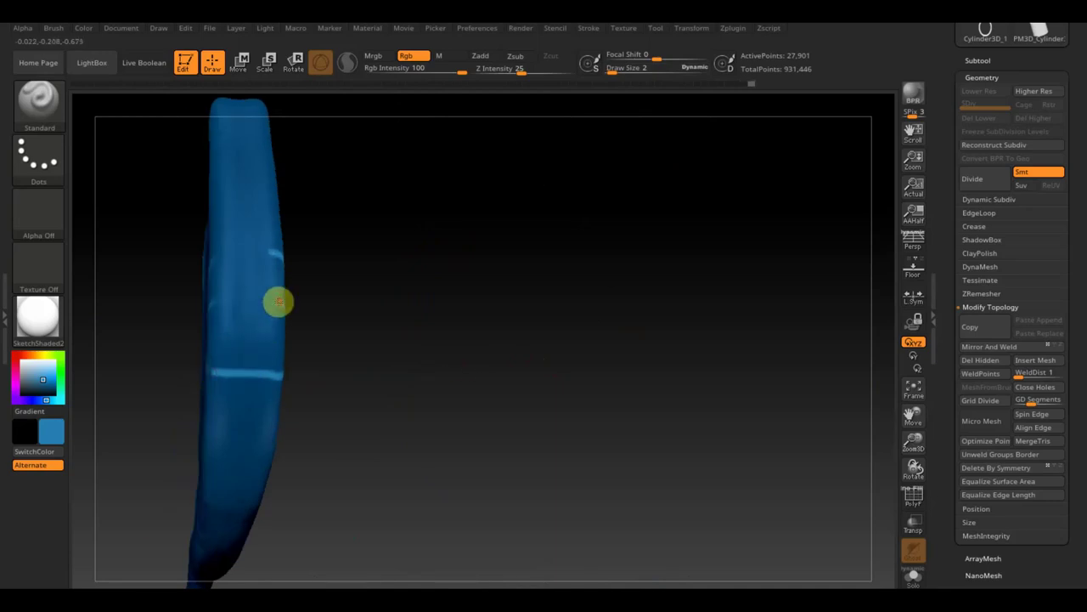
{"action": "left_click_drag", "start_coordinate": [269, 304], "coordinate": [234, 306]}
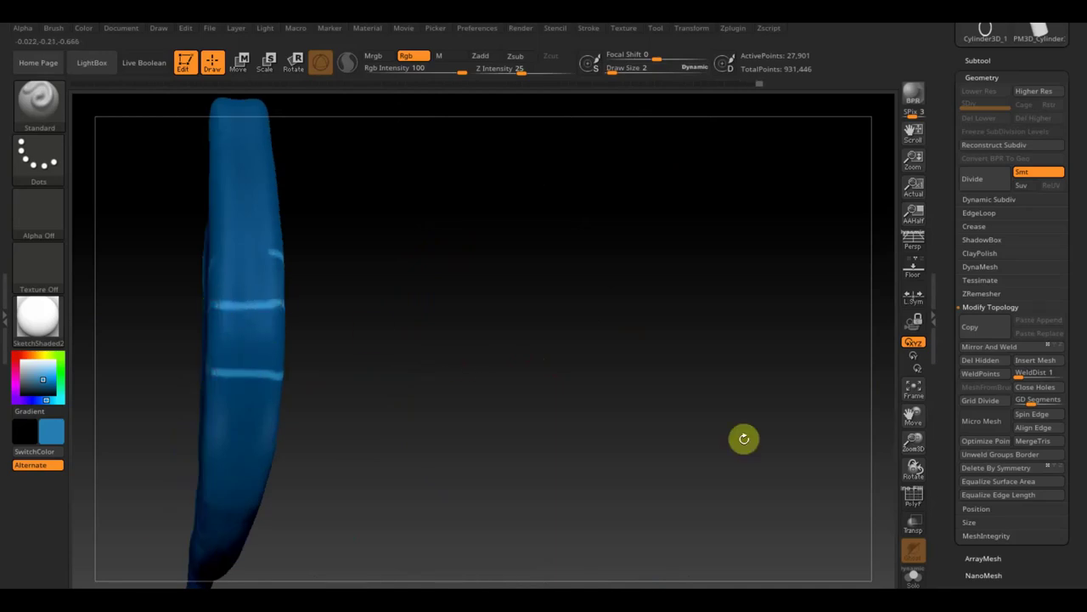
{"action": "left_click", "coordinate": [994, 347]}
{"action": "key", "text": "ctrl+z"}
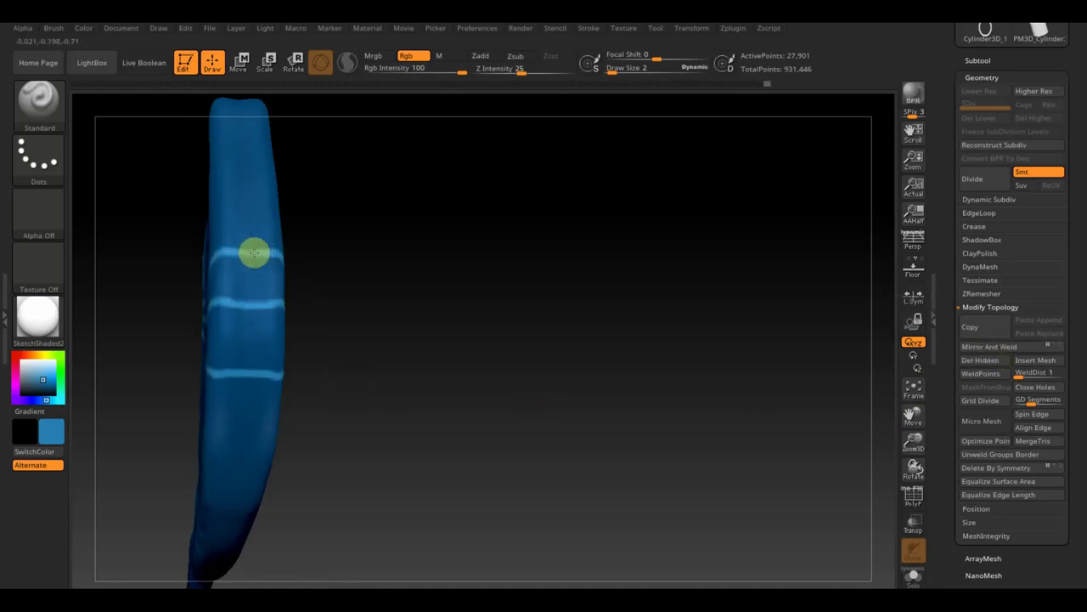
Paint light lines down the mane's tip and more stripes toward its inner edge and tail.
{"action": "mouse_move", "coordinate": [329, 298]}
{"action": "left_mouse_down"}
{"action": "mouse_move", "coordinate": [396, 330]}
{"action": "mouse_move", "coordinate": [318, 296]}
{"action": "mouse_move", "coordinate": [442, 365]}
{"action": "mouse_move", "coordinate": [430, 388]}
{"action": "left_mouse_up"}
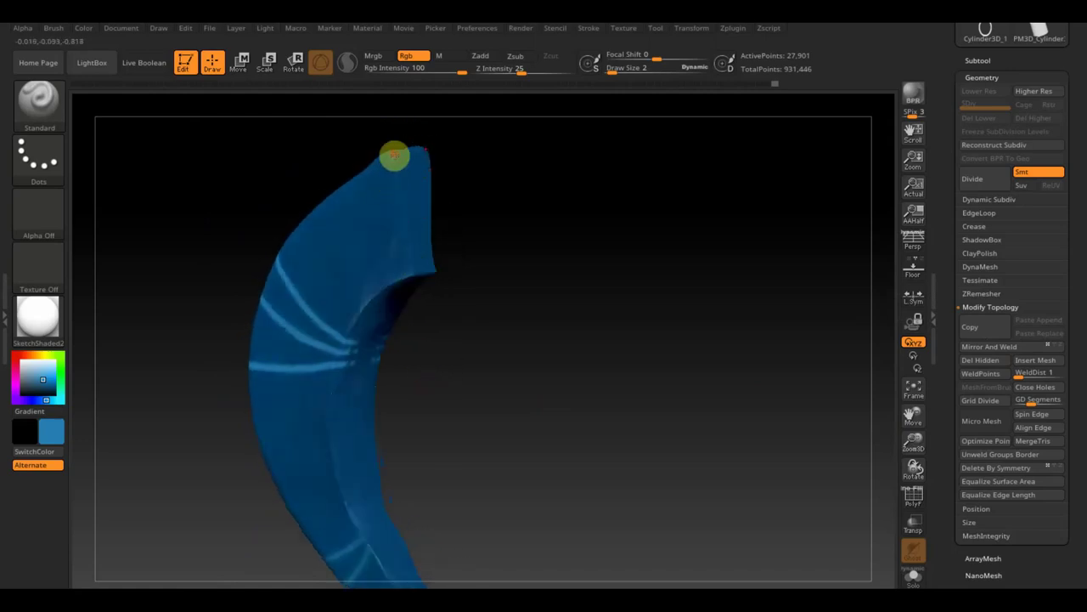
{"action": "mouse_move", "coordinate": [398, 192]}
{"action": "left_mouse_down"}
{"action": "mouse_move", "coordinate": [413, 267]}
{"action": "mouse_move", "coordinate": [490, 281]}
{"action": "left_mouse_up"}
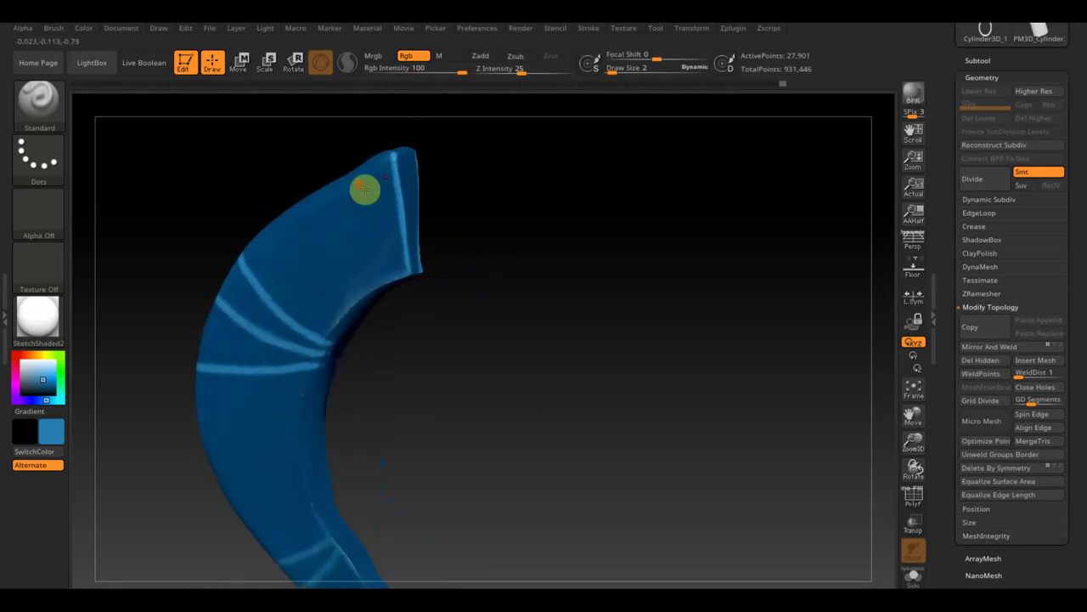
{"action": "left_click_drag", "start_coordinate": [351, 170], "coordinate": [395, 267]}
{"action": "left_click_drag", "start_coordinate": [469, 314], "coordinate": [481, 316]}
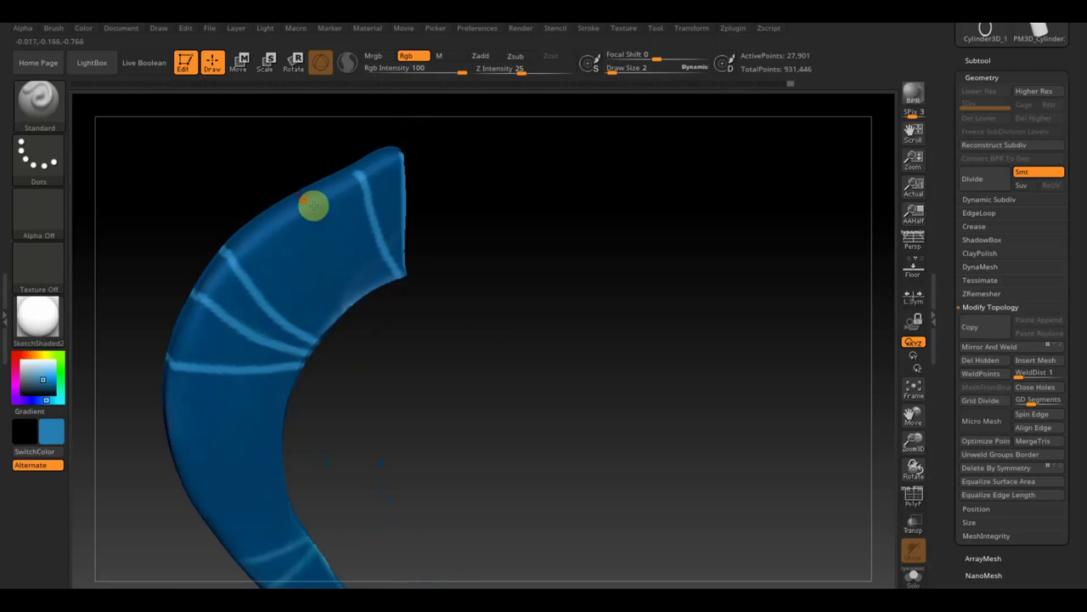
{"action": "left_click_drag", "start_coordinate": [312, 225], "coordinate": [361, 268]}
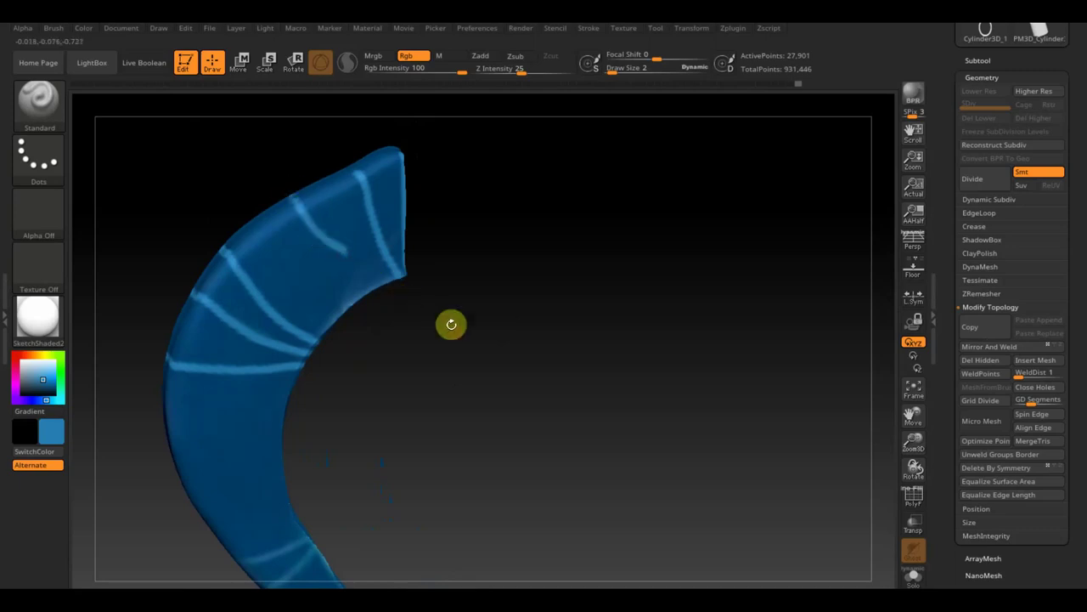
{"action": "left_click_drag", "start_coordinate": [449, 324], "coordinate": [451, 322]}
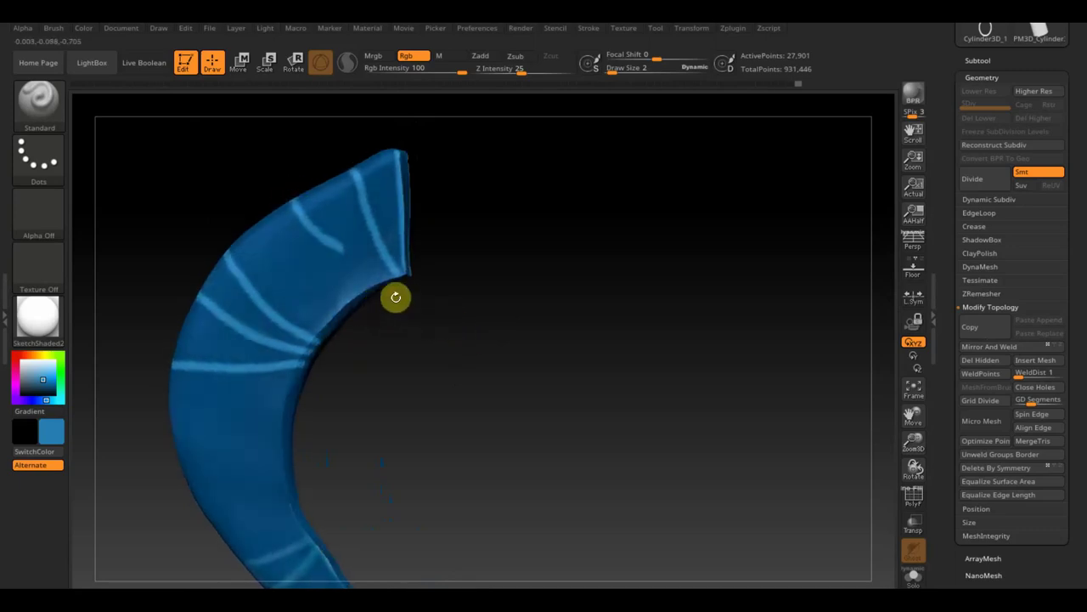
{"action": "key", "text": "ctrl"}
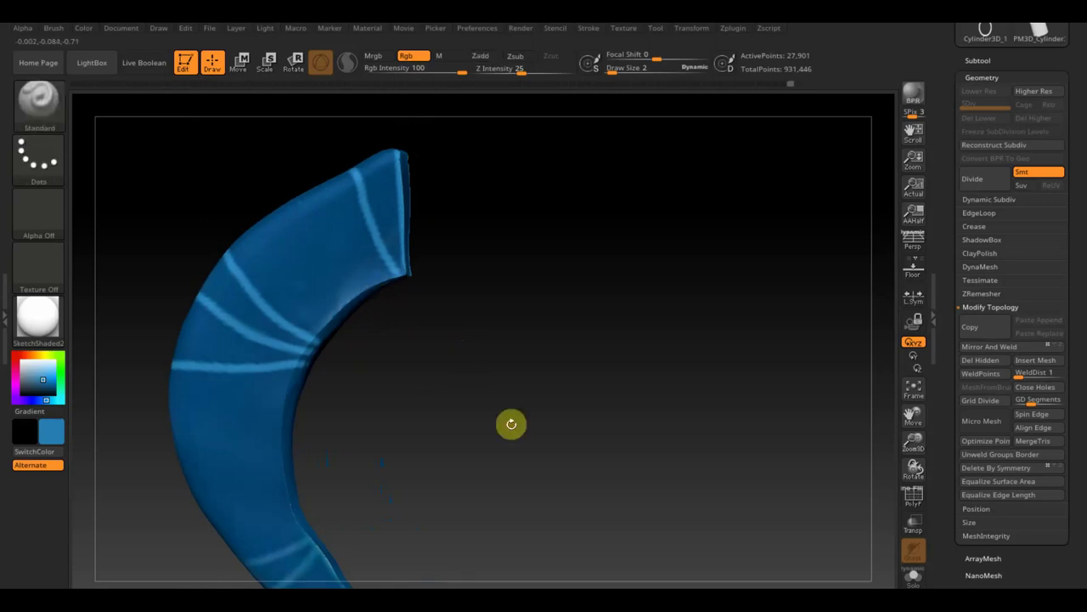
{"action": "left_click_drag", "start_coordinate": [321, 253], "coordinate": [419, 324]}
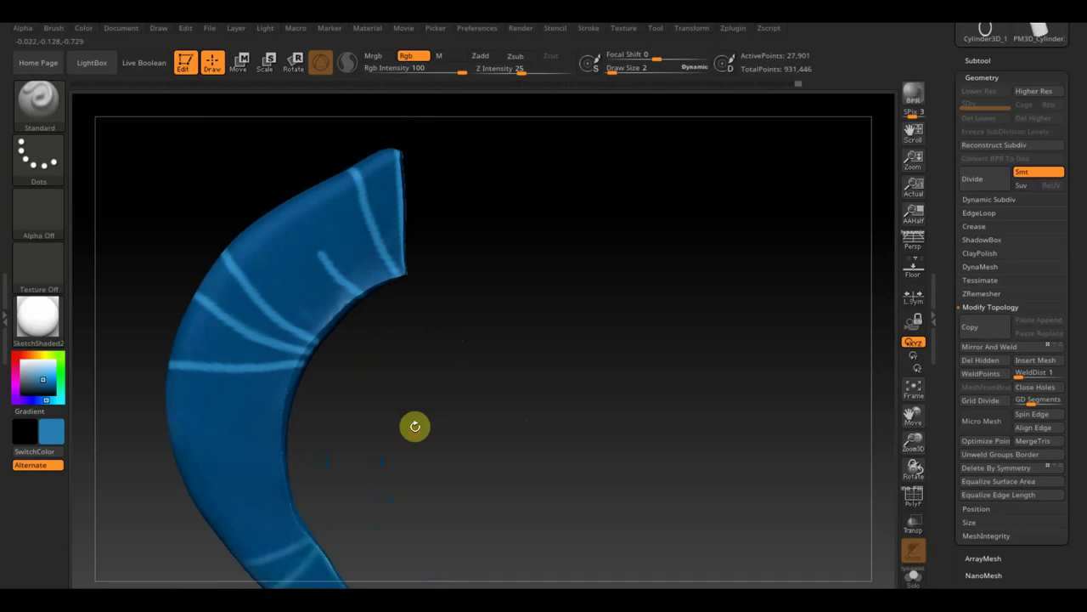
{"action": "left_click_drag", "start_coordinate": [416, 425], "coordinate": [453, 284]}
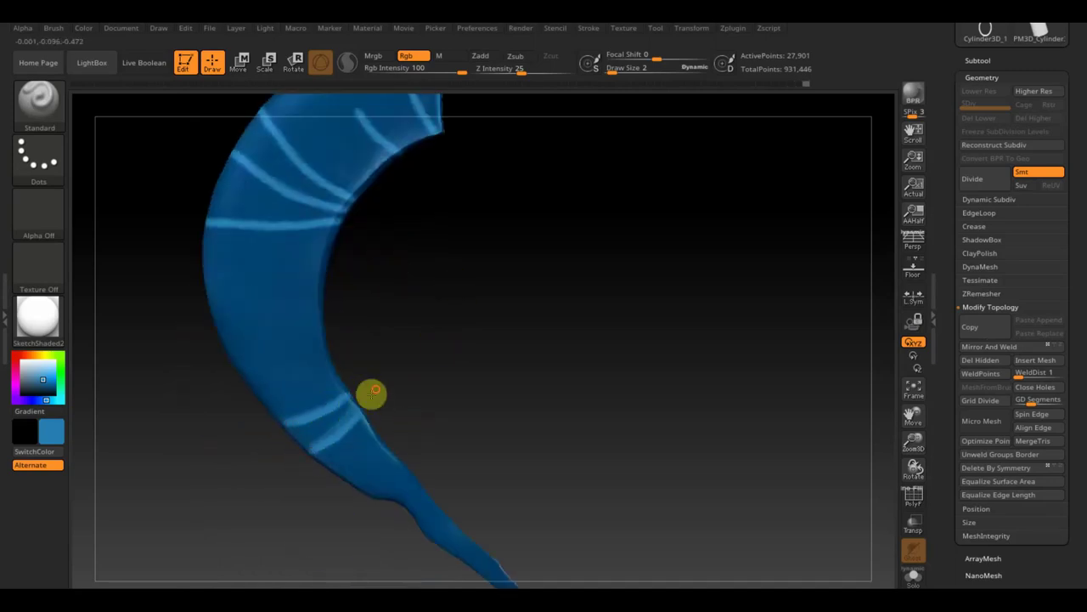
{"action": "left_click_drag", "start_coordinate": [336, 434], "coordinate": [310, 449]}
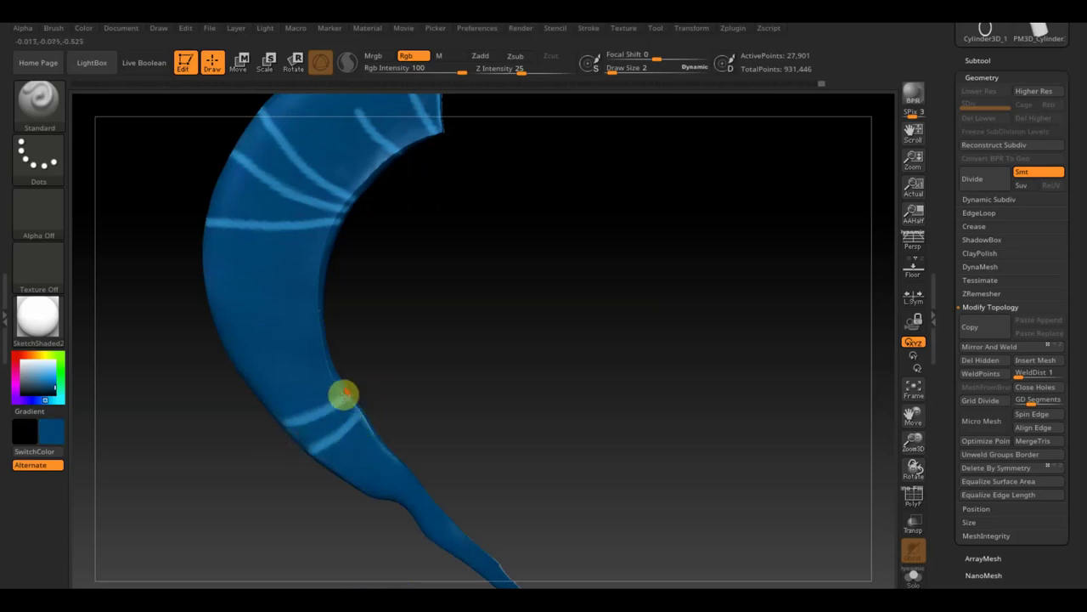
Smooth the bright ridges and speckles along the lower piece and near its tip.
{"action": "left_click_drag", "start_coordinate": [432, 403], "coordinate": [379, 428]}
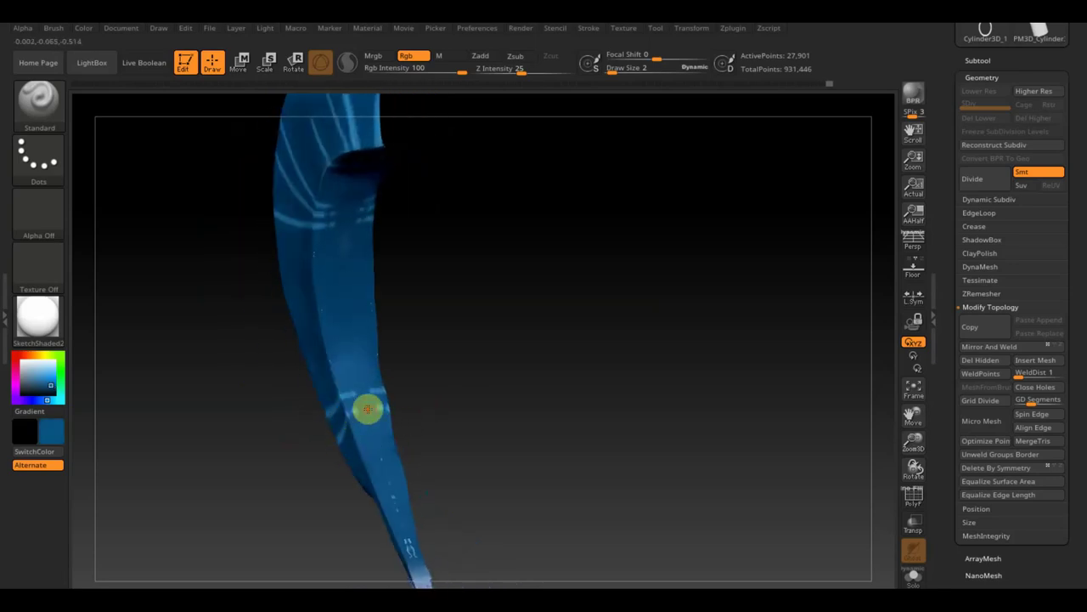
{"action": "mouse_move", "coordinate": [388, 409]}
{"action": "left_mouse_down"}
{"action": "mouse_move", "coordinate": [440, 362]}
{"action": "mouse_move", "coordinate": [329, 227]}
{"action": "left_mouse_up"}
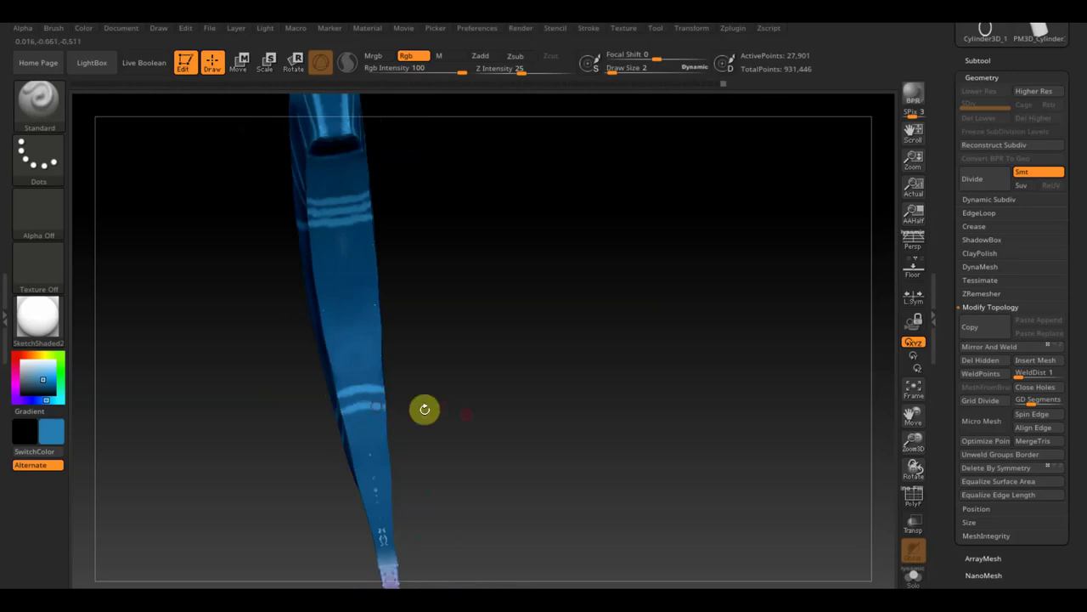
{"action": "left_click_drag", "start_coordinate": [481, 417], "coordinate": [481, 344]}
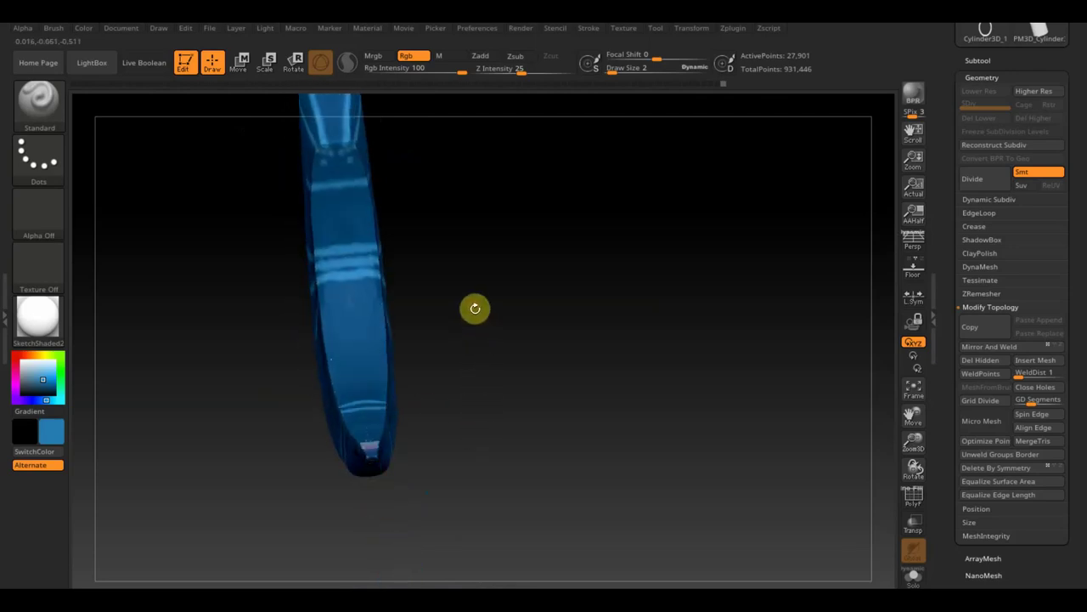
{"action": "left_click_drag", "start_coordinate": [476, 291], "coordinate": [493, 439]}
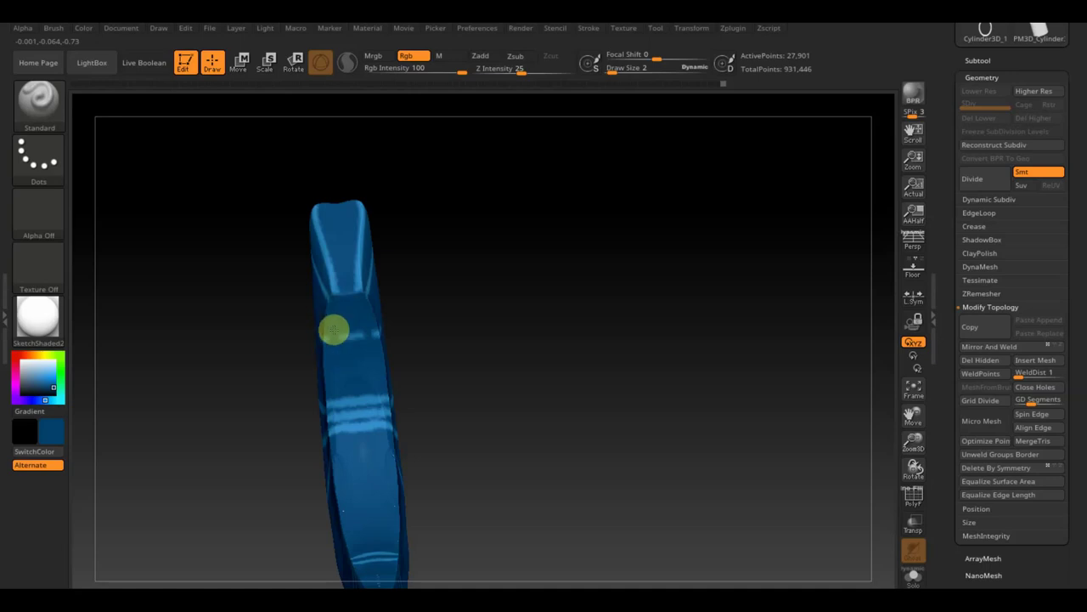
{"action": "left_click_drag", "start_coordinate": [352, 330], "coordinate": [351, 429], "text": "shift"}
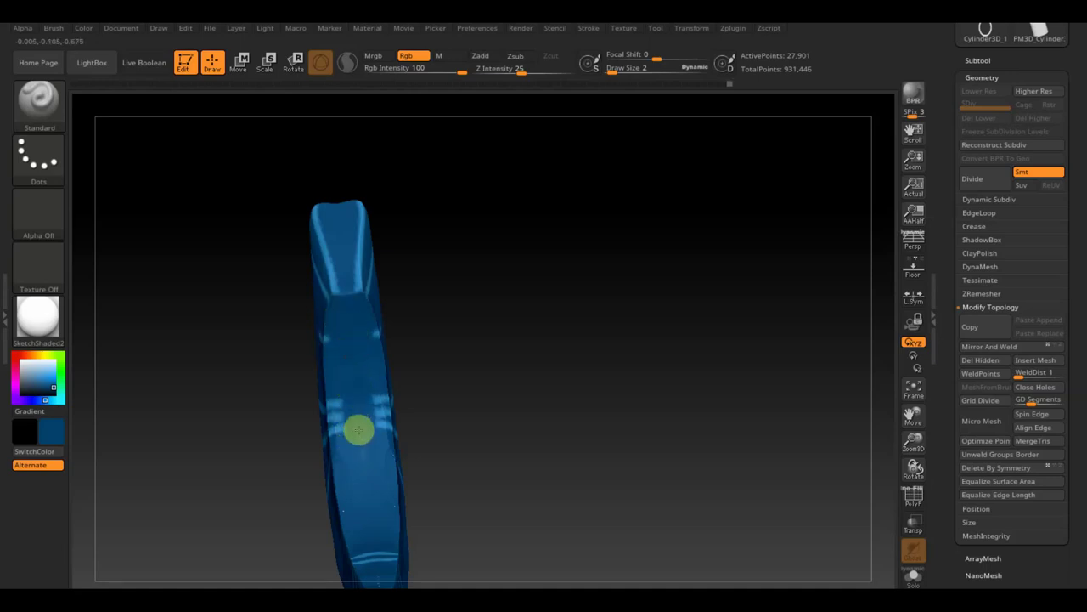
{"action": "mouse_move", "coordinate": [451, 394]}
{"action": "left_mouse_down"}
{"action": "mouse_move", "coordinate": [473, 446]}
{"action": "mouse_move", "coordinate": [458, 326]}
{"action": "mouse_move", "coordinate": [451, 360]}
{"action": "mouse_move", "coordinate": [365, 413]}
{"action": "mouse_move", "coordinate": [360, 394]}
{"action": "mouse_move", "coordinate": [370, 421]}
{"action": "left_mouse_up"}
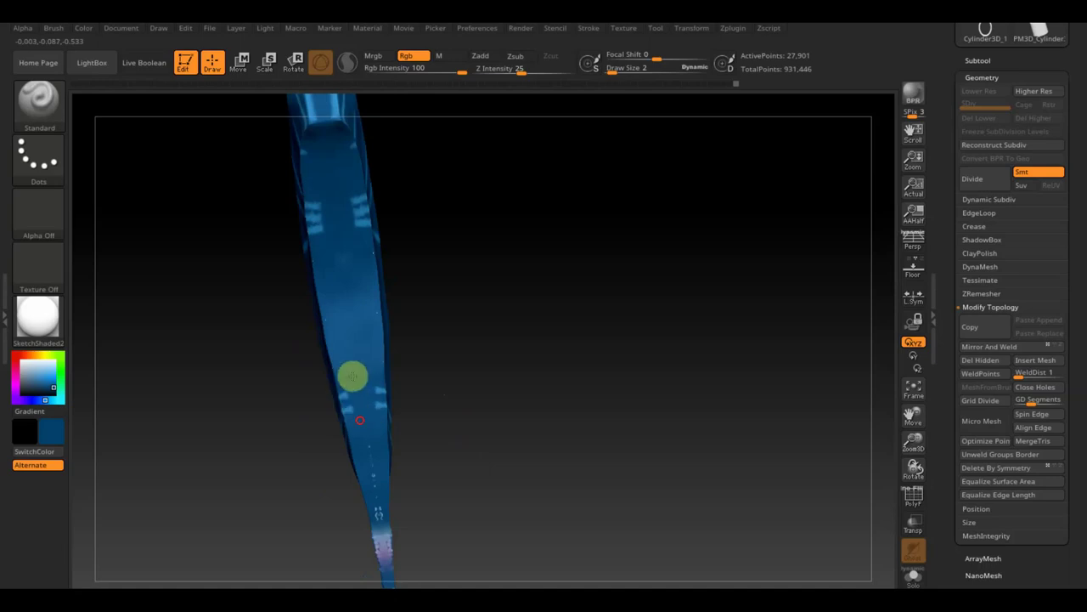
{"action": "left_click_drag", "start_coordinate": [439, 468], "coordinate": [433, 396]}
{"action": "mouse_move", "coordinate": [368, 450]}
{"action": "left_mouse_down", "text": "shift"}
{"action": "mouse_move", "coordinate": [377, 507]}
{"action": "mouse_move", "coordinate": [357, 439]}
{"action": "mouse_move", "coordinate": [373, 452]}
{"action": "mouse_move", "coordinate": [381, 504]}
{"action": "mouse_move", "coordinate": [374, 419]}
{"action": "mouse_move", "coordinate": [481, 400]}
{"action": "mouse_move", "coordinate": [488, 257]}
{"action": "left_mouse_up", "text": "shift"}
{"action": "mouse_move", "coordinate": [484, 375]}
{"action": "left_mouse_down", "text": "shift"}
{"action": "mouse_move", "coordinate": [532, 345]}
{"action": "mouse_move", "coordinate": [485, 357]}
{"action": "left_mouse_up", "text": "shift"}
{"action": "mouse_move", "coordinate": [500, 407]}
{"action": "left_mouse_down"}
{"action": "mouse_move", "coordinate": [492, 399]}
{"action": "mouse_move", "coordinate": [502, 417]}
{"action": "mouse_move", "coordinate": [498, 371]}
{"action": "left_mouse_up"}
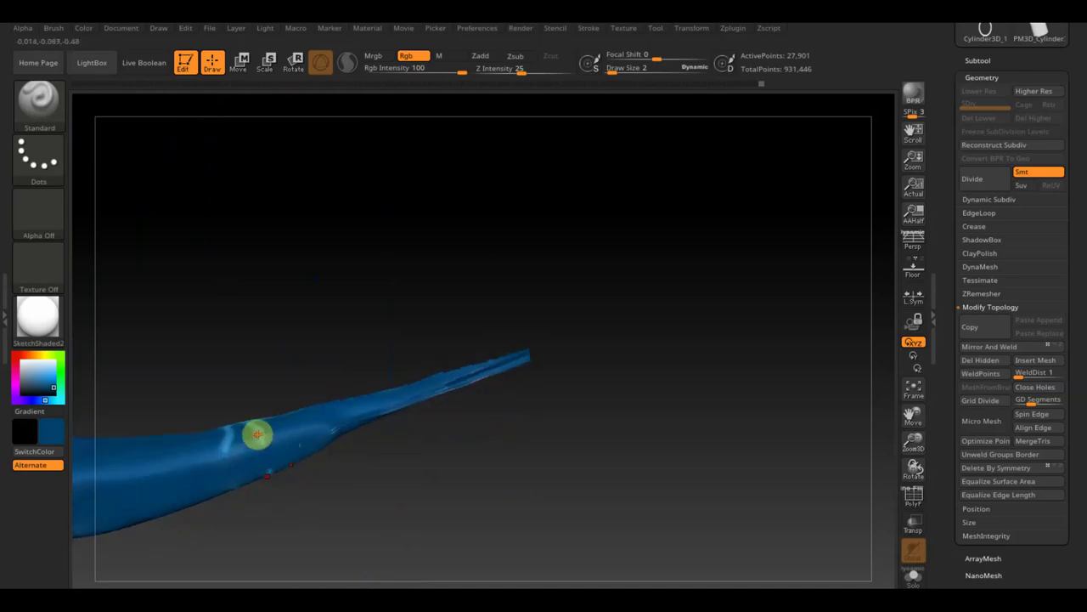
{"action": "left_click_drag", "start_coordinate": [265, 456], "coordinate": [231, 429]}
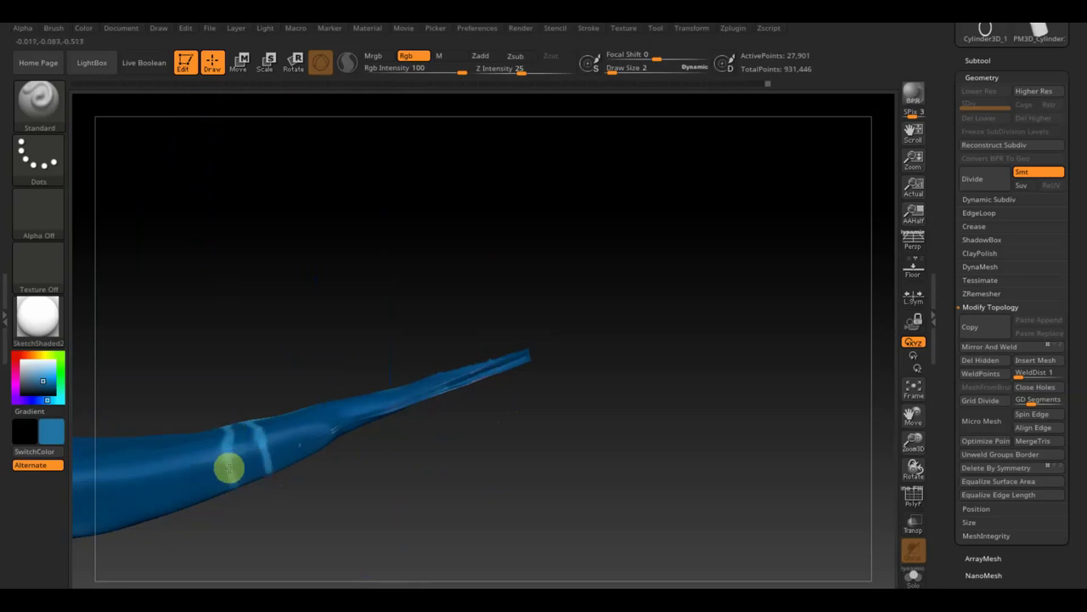
{"action": "left_click_drag", "start_coordinate": [370, 339], "coordinate": [377, 424]}
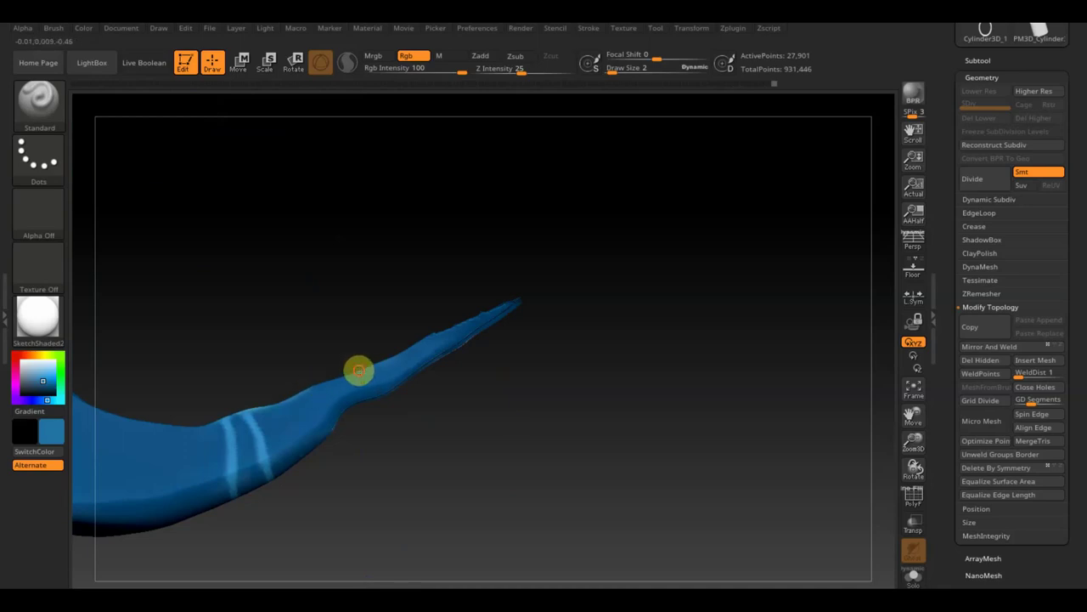
Paint light blue stripes across and down the mane, working toward its wide end.
{"action": "left_click_drag", "start_coordinate": [413, 363], "coordinate": [345, 383]}
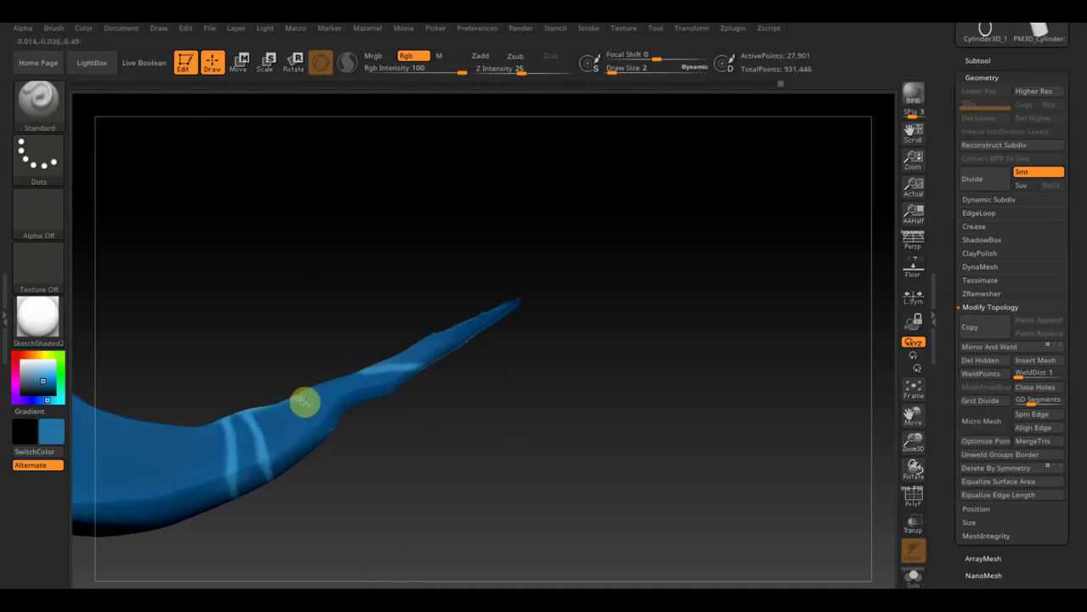
{"action": "mouse_move", "coordinate": [441, 413]}
{"action": "left_mouse_down"}
{"action": "mouse_move", "coordinate": [468, 446]}
{"action": "mouse_move", "coordinate": [648, 416]}
{"action": "left_mouse_up"}
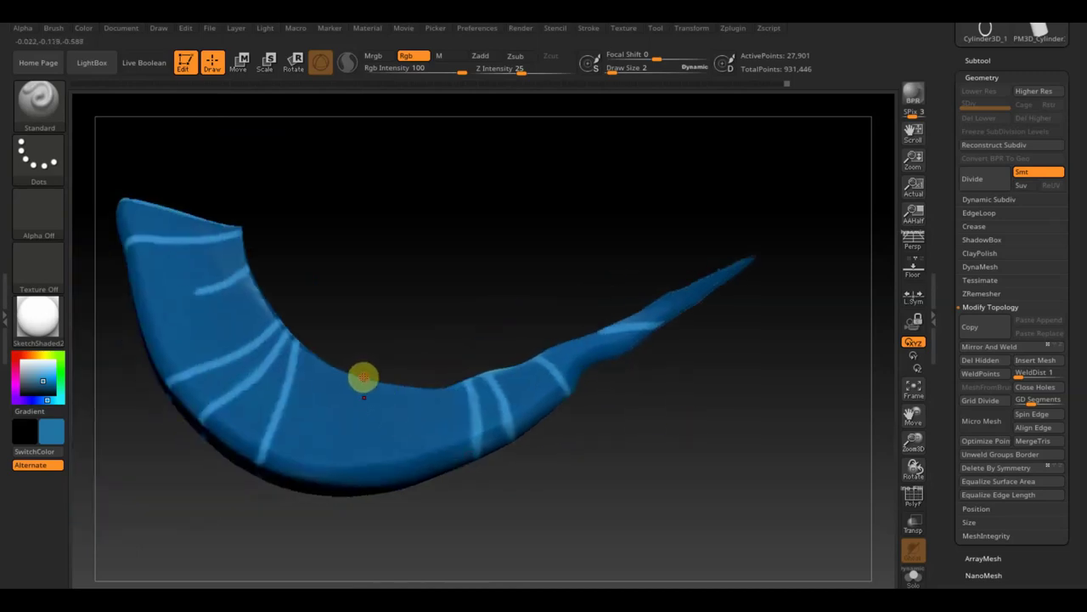
{"action": "left_click_drag", "start_coordinate": [363, 379], "coordinate": [366, 427]}
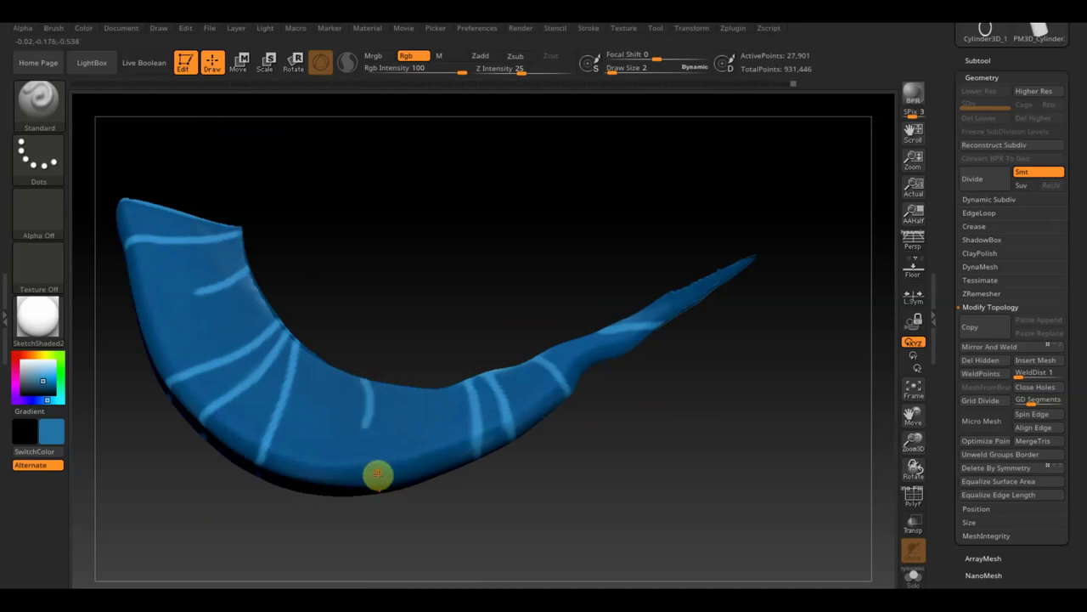
{"action": "mouse_move", "coordinate": [362, 498]}
{"action": "left_mouse_down"}
{"action": "mouse_move", "coordinate": [446, 521]}
{"action": "mouse_move", "coordinate": [383, 488]}
{"action": "left_mouse_up"}
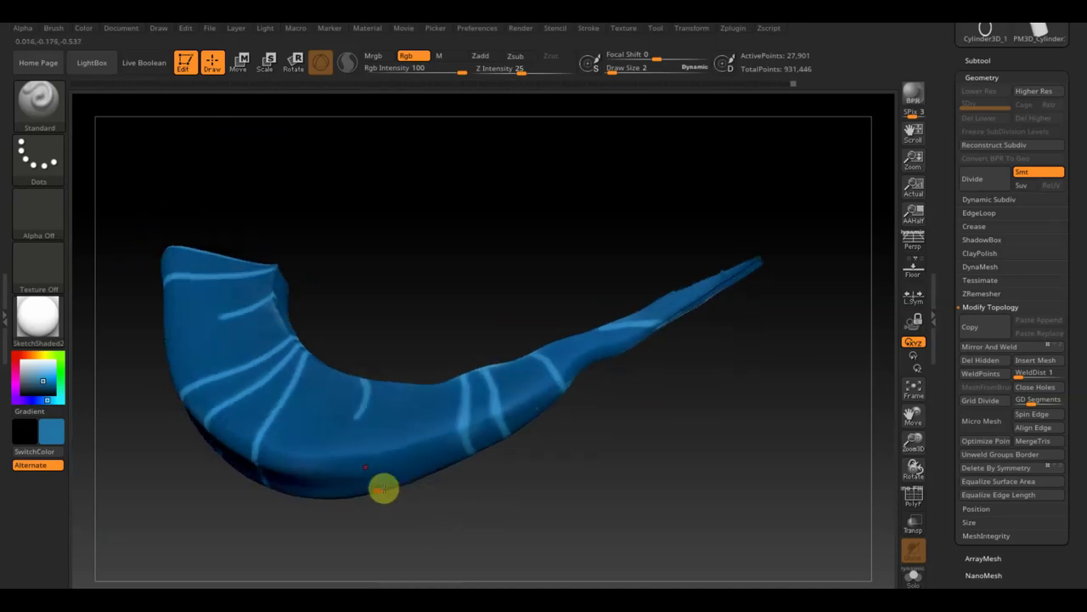
{"action": "left_click_drag", "start_coordinate": [395, 410], "coordinate": [374, 459]}
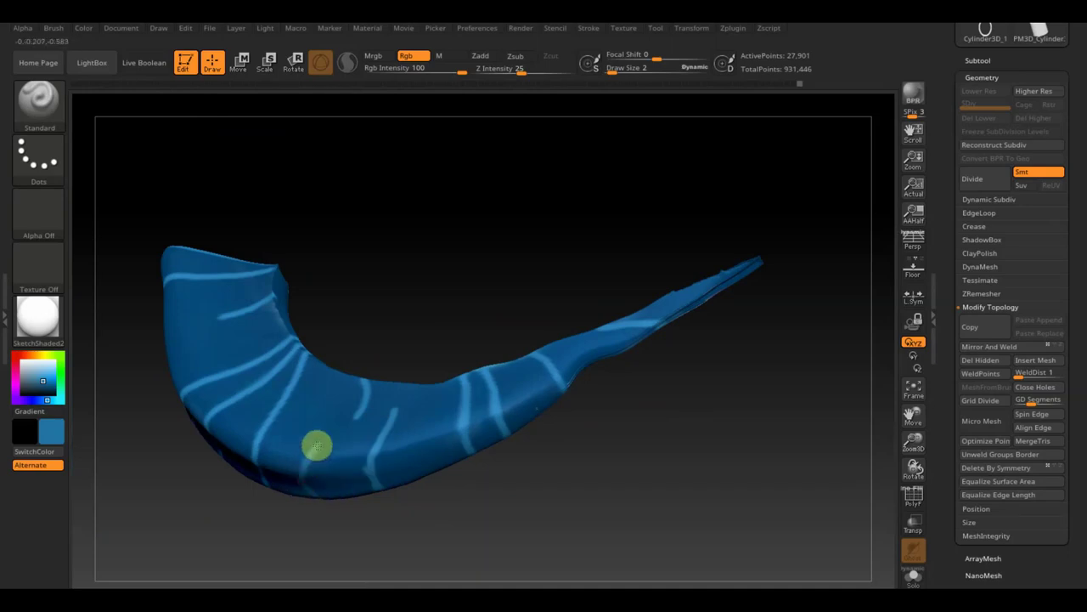
{"action": "mouse_move", "coordinate": [481, 495]}
{"action": "left_mouse_down"}
{"action": "mouse_move", "coordinate": [503, 529]}
{"action": "mouse_move", "coordinate": [510, 269]}
{"action": "left_mouse_up"}
{"action": "left_click_drag", "start_coordinate": [481, 394], "coordinate": [536, 217]}
Orbit the striped mane through tilted, side and arch views to check the stripes on every side.
{"action": "mouse_move", "coordinate": [373, 529]}
{"action": "left_mouse_down"}
{"action": "mouse_move", "coordinate": [376, 512]}
{"action": "mouse_move", "coordinate": [451, 481]}
{"action": "left_mouse_up"}
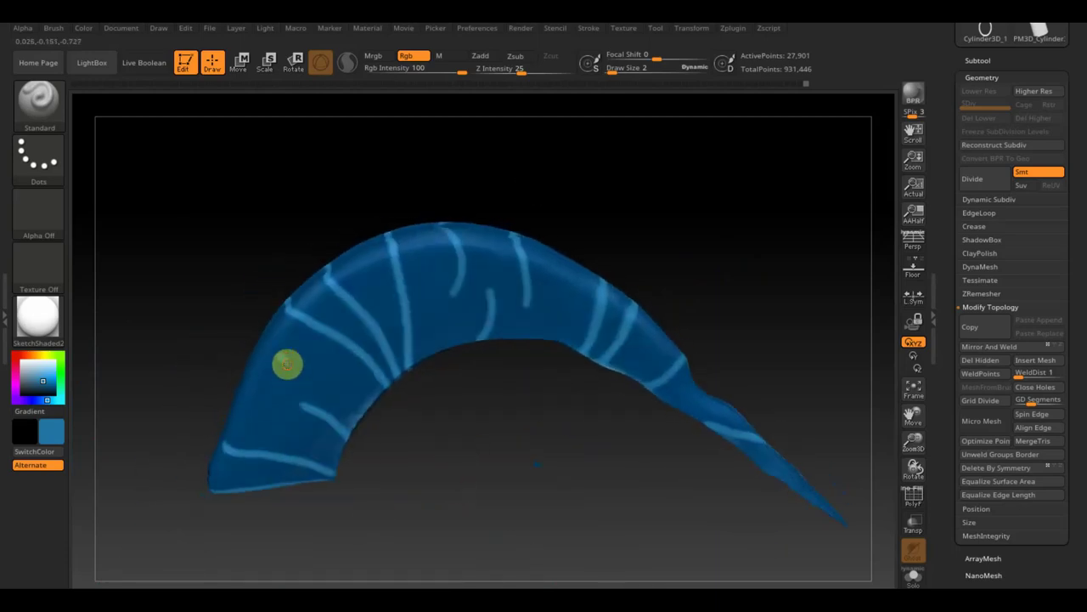
{"action": "left_click_drag", "start_coordinate": [168, 318], "coordinate": [274, 355]}
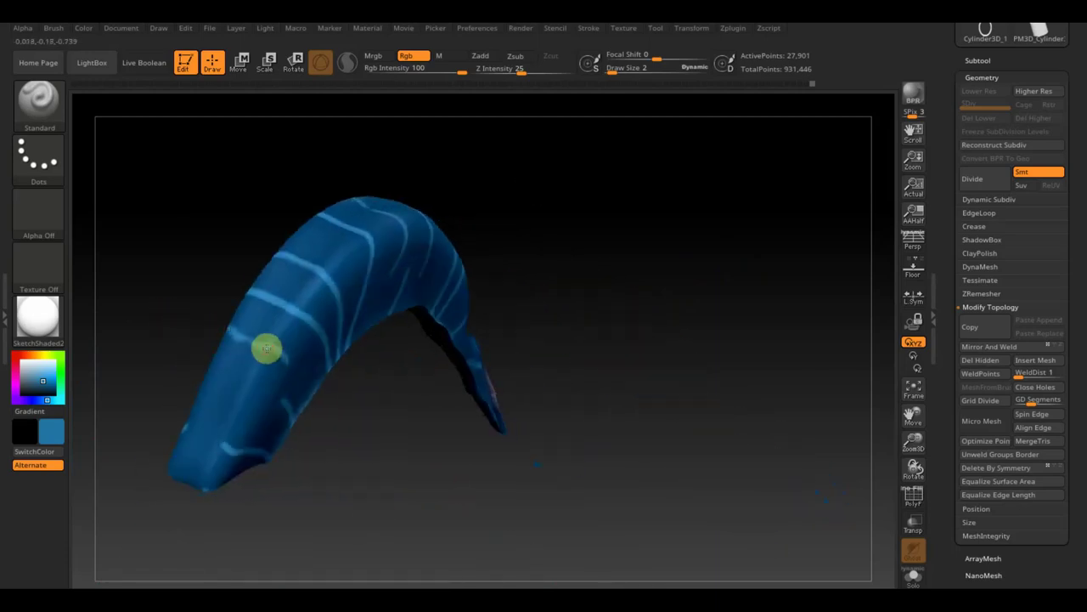
{"action": "left_click_drag", "start_coordinate": [345, 442], "coordinate": [315, 400]}
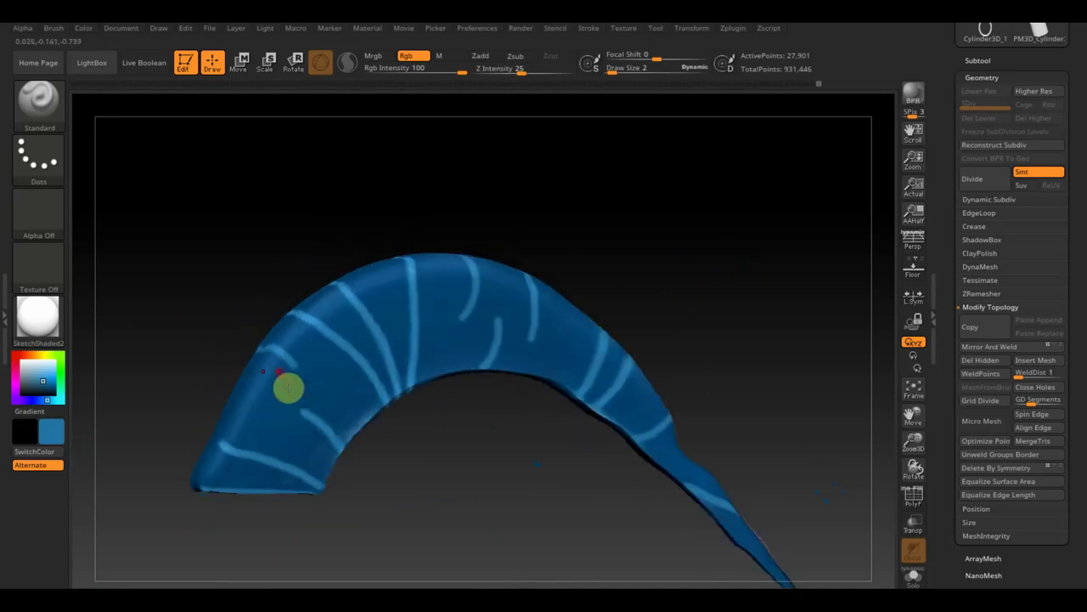
{"action": "mouse_move", "coordinate": [257, 361]}
{"action": "left_mouse_down"}
{"action": "mouse_move", "coordinate": [175, 332]}
{"action": "mouse_move", "coordinate": [207, 356]}
{"action": "mouse_move", "coordinate": [235, 352]}
{"action": "left_mouse_up"}
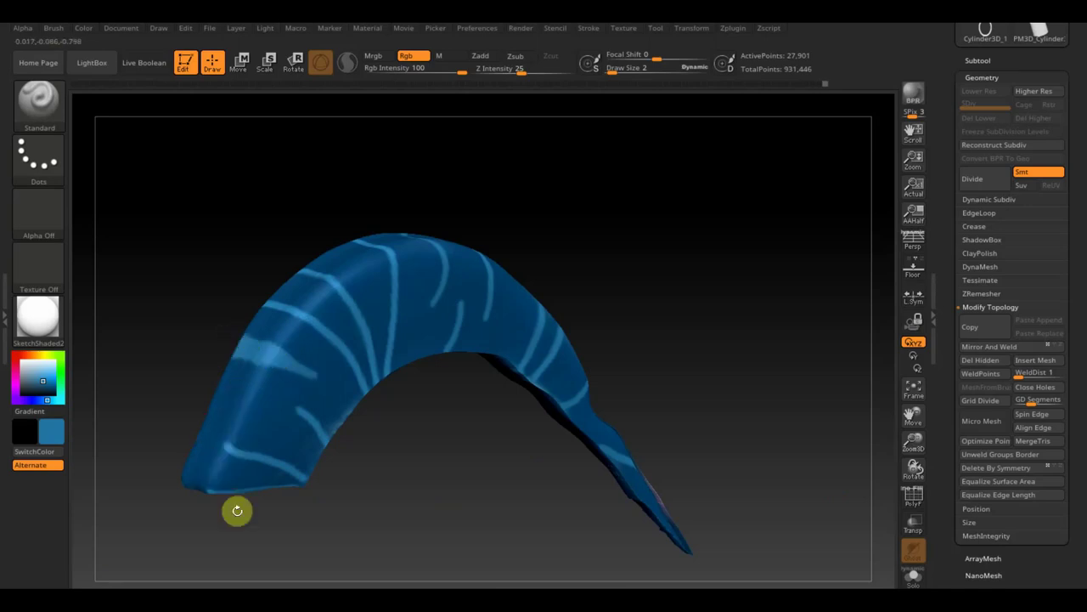
{"action": "left_click_drag", "start_coordinate": [235, 510], "coordinate": [277, 538]}
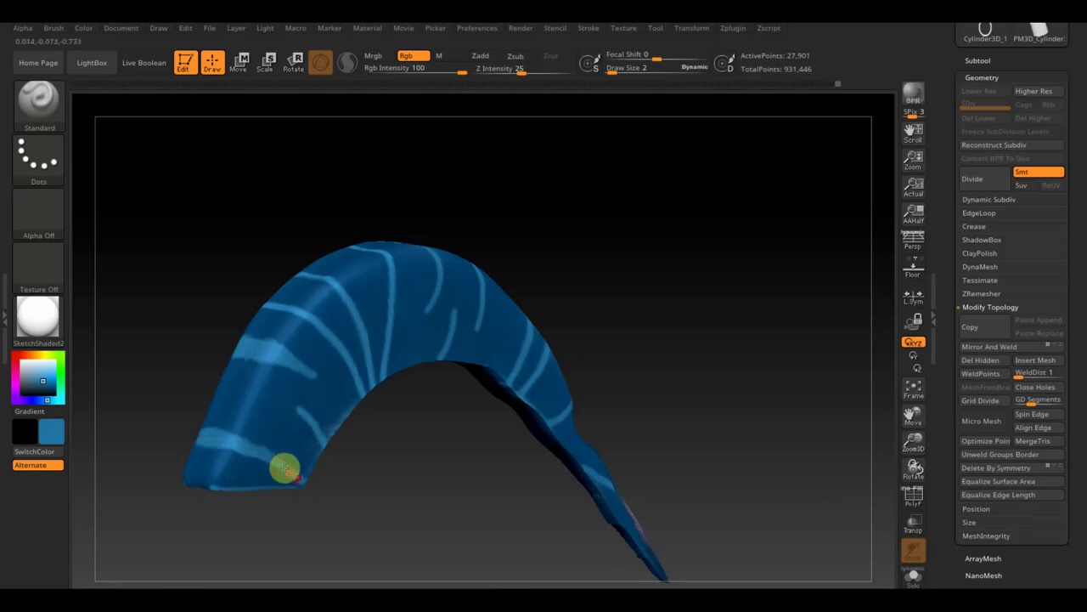
{"action": "mouse_move", "coordinate": [413, 493]}
{"action": "left_mouse_down"}
{"action": "mouse_move", "coordinate": [385, 433]}
{"action": "mouse_move", "coordinate": [447, 446]}
{"action": "left_mouse_up"}
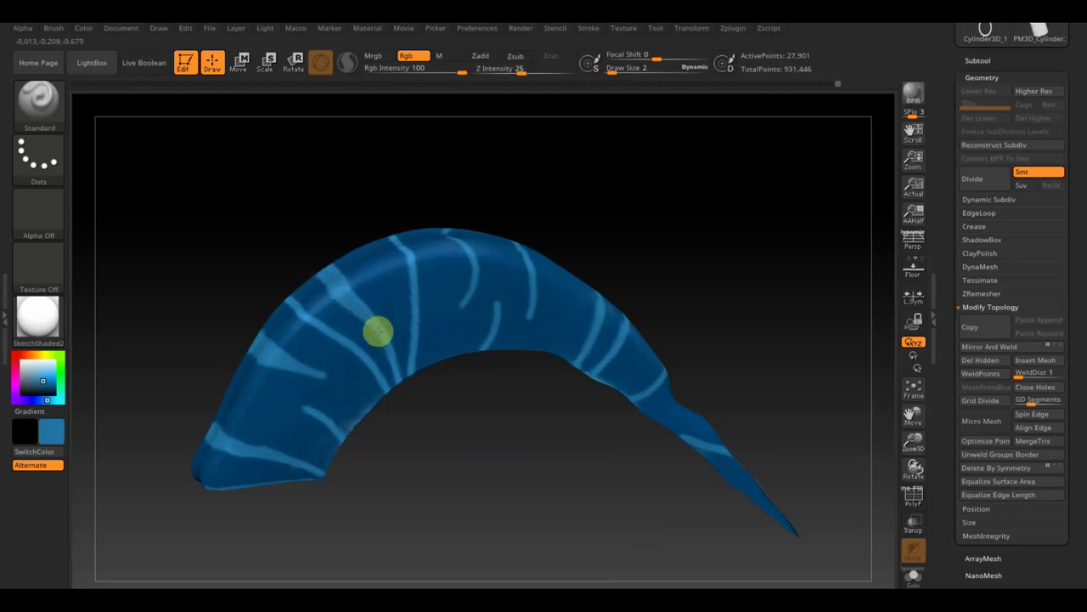
{"action": "mouse_move", "coordinate": [351, 213]}
{"action": "left_mouse_down"}
{"action": "mouse_move", "coordinate": [330, 165]}
{"action": "mouse_move", "coordinate": [601, 174]}
{"action": "mouse_move", "coordinate": [541, 271]}
{"action": "left_mouse_up"}
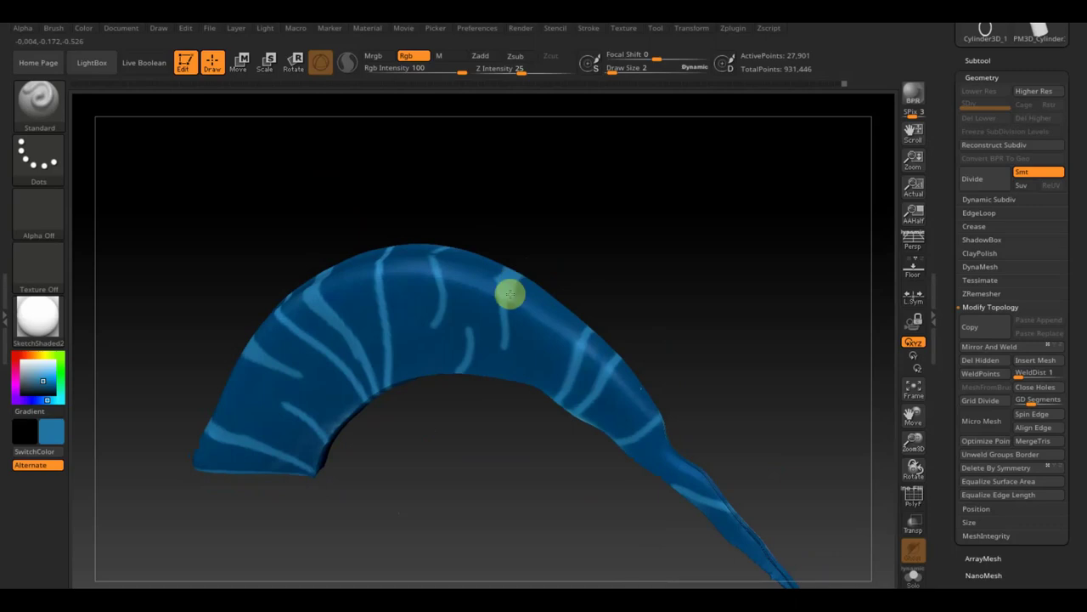
{"action": "mouse_move", "coordinate": [456, 278]}
{"action": "left_mouse_down"}
{"action": "mouse_move", "coordinate": [495, 213]}
{"action": "mouse_move", "coordinate": [461, 275]}
{"action": "left_mouse_up"}
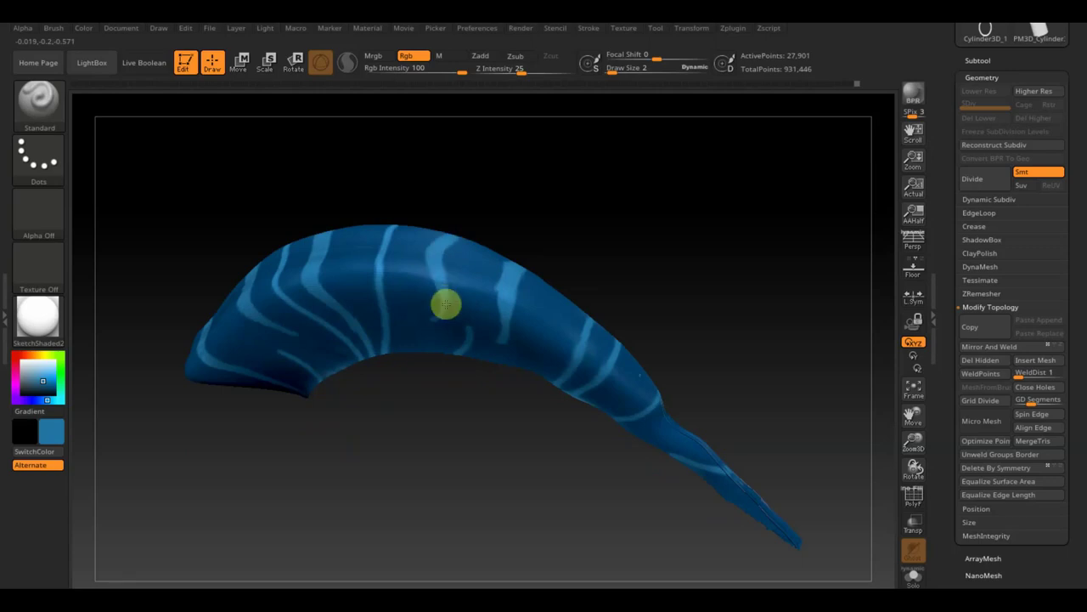
{"action": "mouse_move", "coordinate": [541, 229]}
{"action": "left_mouse_down"}
{"action": "mouse_move", "coordinate": [603, 175]}
{"action": "mouse_move", "coordinate": [620, 251]}
{"action": "mouse_move", "coordinate": [665, 169]}
{"action": "mouse_move", "coordinate": [660, 145]}
{"action": "mouse_move", "coordinate": [690, 274]}
{"action": "left_mouse_up"}
Mask the mane by intensity and scale it about twice as wide along X with Move.
{"action": "mouse_move", "coordinate": [1018, 585]}
{"action": "left_mouse_down"}
{"action": "mouse_move", "coordinate": [1045, 522]}
{"action": "mouse_move", "coordinate": [1030, 483]}
{"action": "left_mouse_up"}
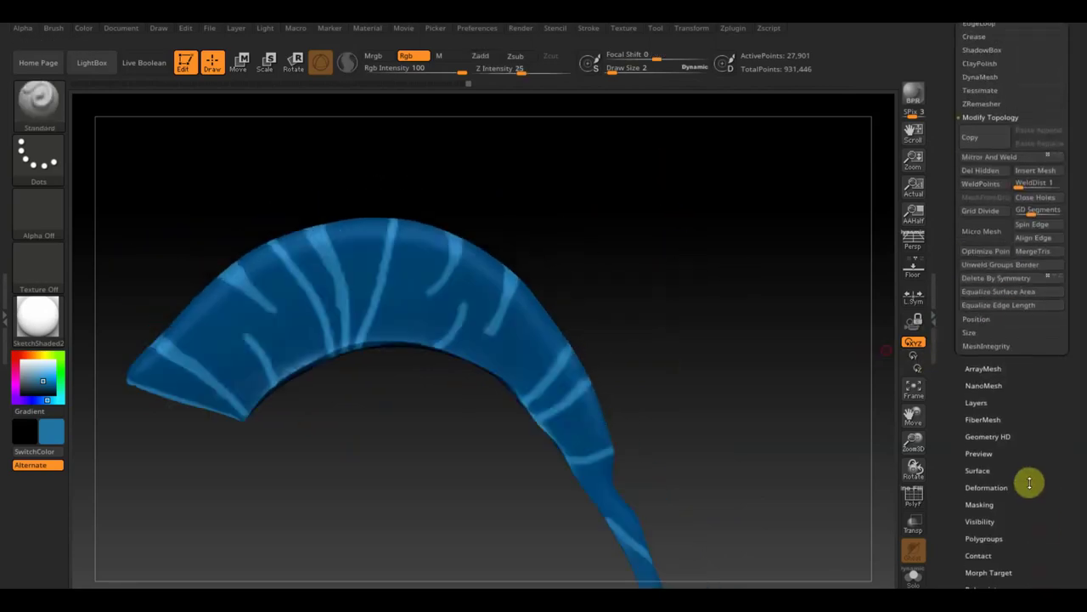
{"action": "left_click", "coordinate": [981, 505]}
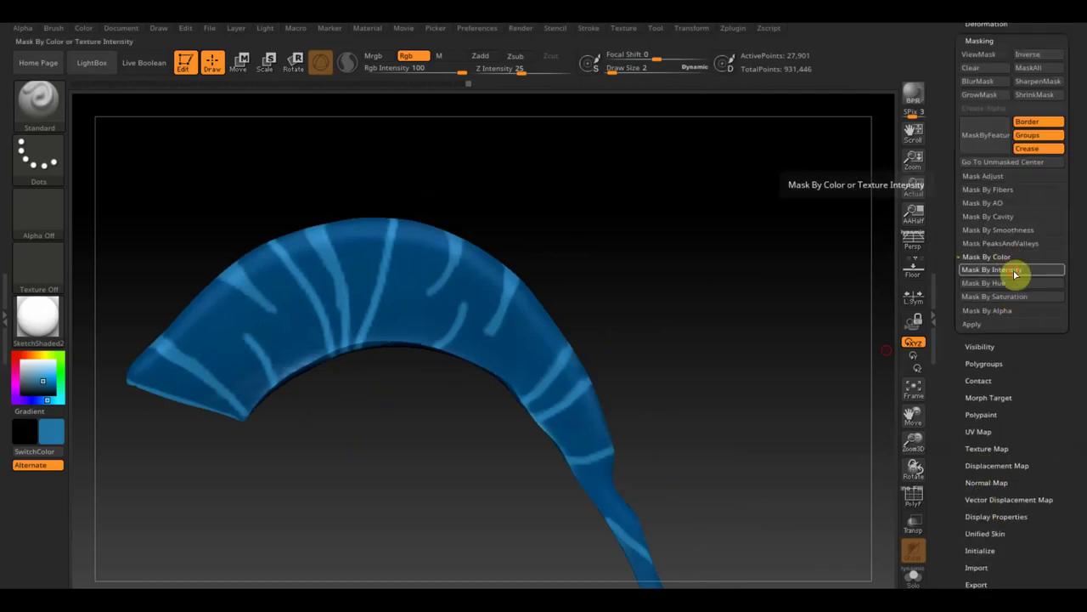
{"action": "left_click", "coordinate": [1016, 274]}
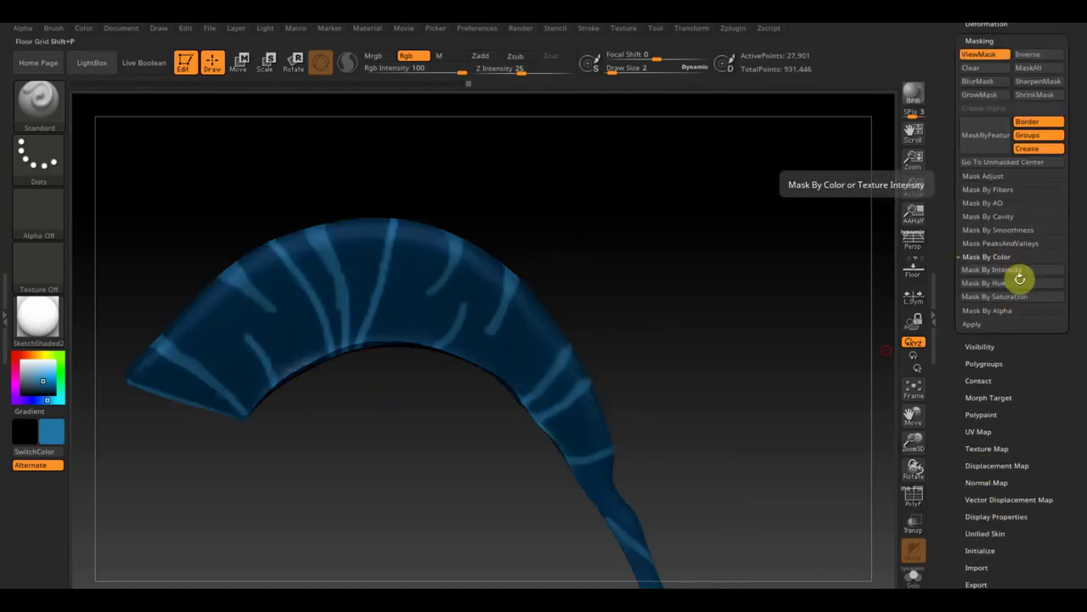
{"action": "left_click", "coordinate": [248, 64]}
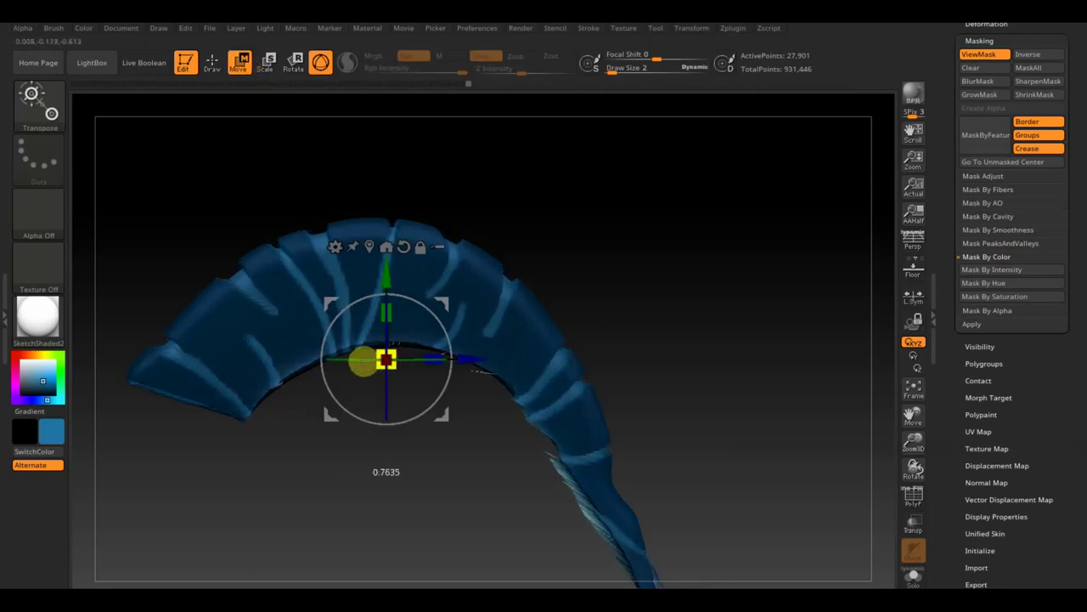
{"action": "left_click_drag", "start_coordinate": [648, 265], "coordinate": [647, 274]}
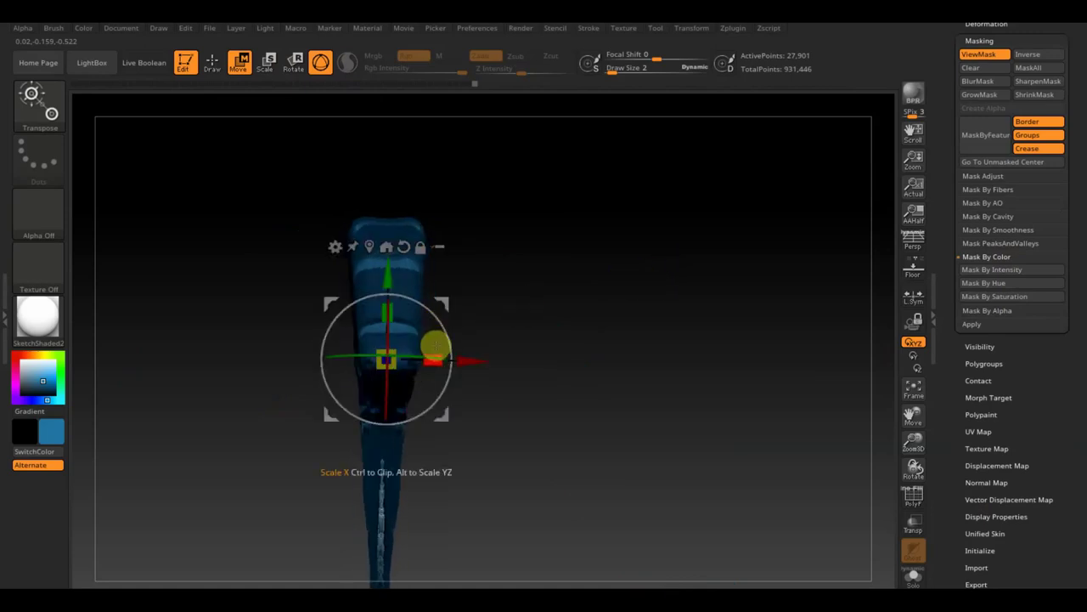
{"action": "mouse_move", "coordinate": [424, 363]}
{"action": "left_mouse_down"}
{"action": "mouse_move", "coordinate": [681, 370]}
{"action": "mouse_move", "coordinate": [459, 388]}
{"action": "left_mouse_up"}
Clear the mask, set brush size 21, and lightly smooth the mane's top ridges.
{"action": "left_click", "coordinate": [213, 62]}
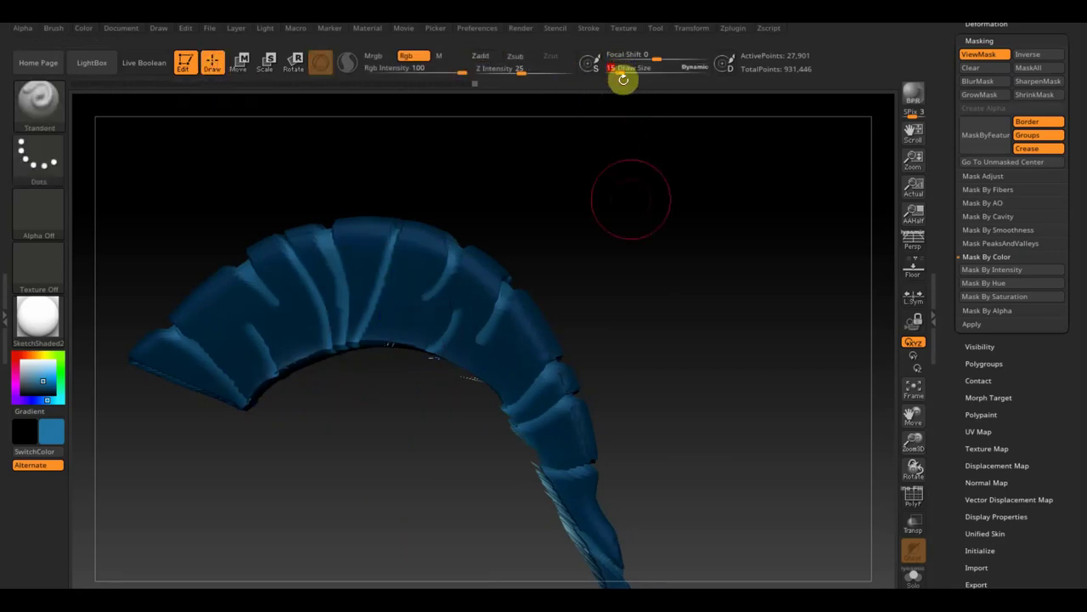
{"action": "key", "text": "ctrl"}
{"action": "left_click", "coordinate": [653, 203], "text": "ctrl"}
{"action": "key", "text": "shift"}
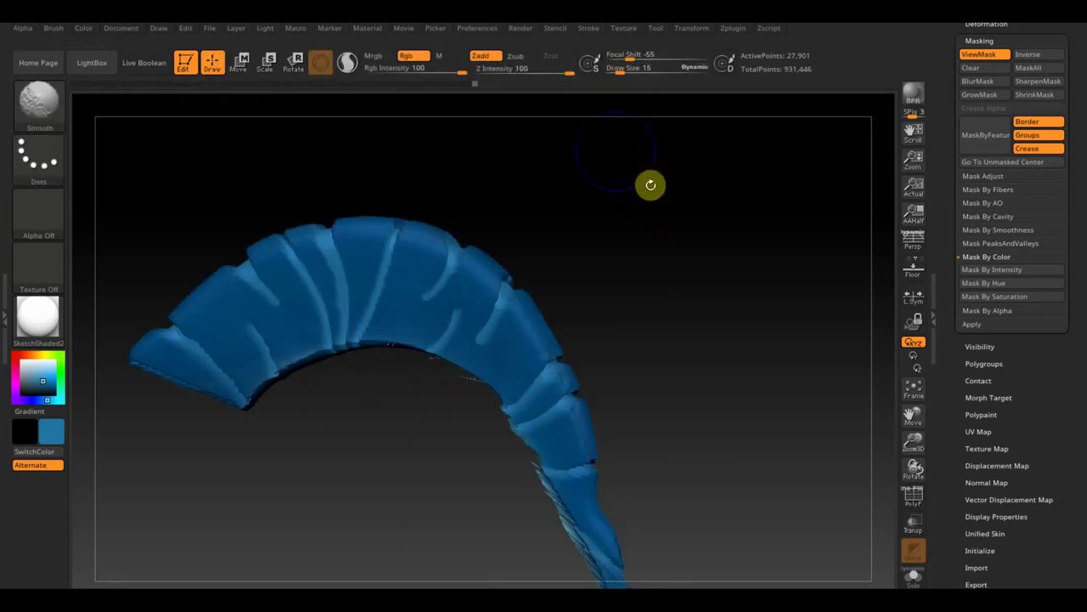
{"action": "left_click_drag", "start_coordinate": [609, 211], "coordinate": [614, 233]}
{"action": "left_click_drag", "start_coordinate": [609, 68], "coordinate": [619, 68]}
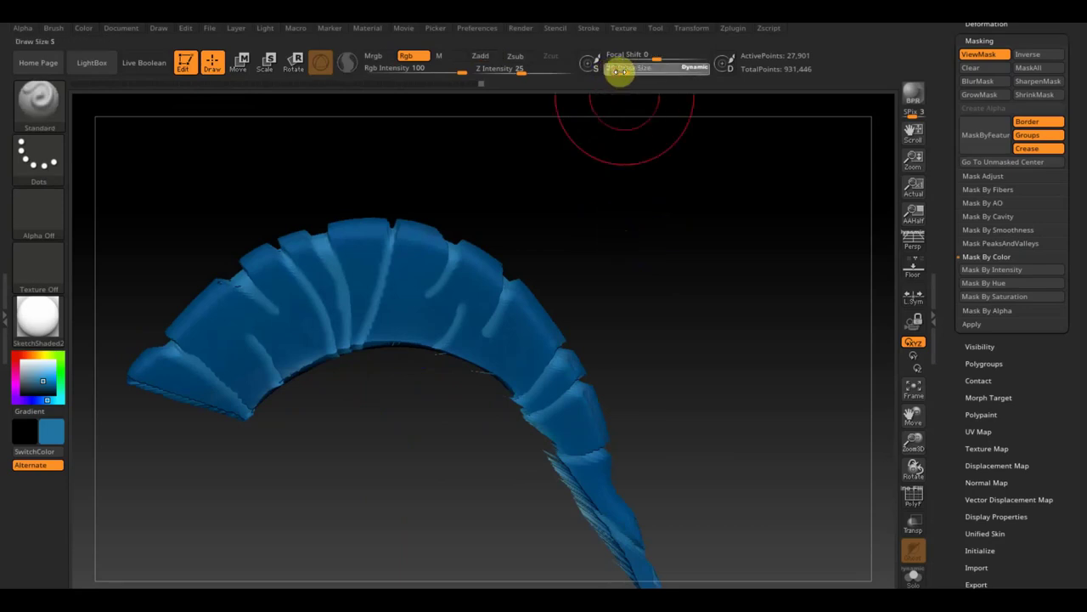
{"action": "mouse_move", "coordinate": [504, 222]}
{"action": "left_mouse_down", "text": "shift"}
{"action": "mouse_move", "coordinate": [420, 254]}
{"action": "mouse_move", "coordinate": [291, 243]}
{"action": "mouse_move", "coordinate": [214, 294]}
{"action": "left_mouse_up", "text": "shift"}
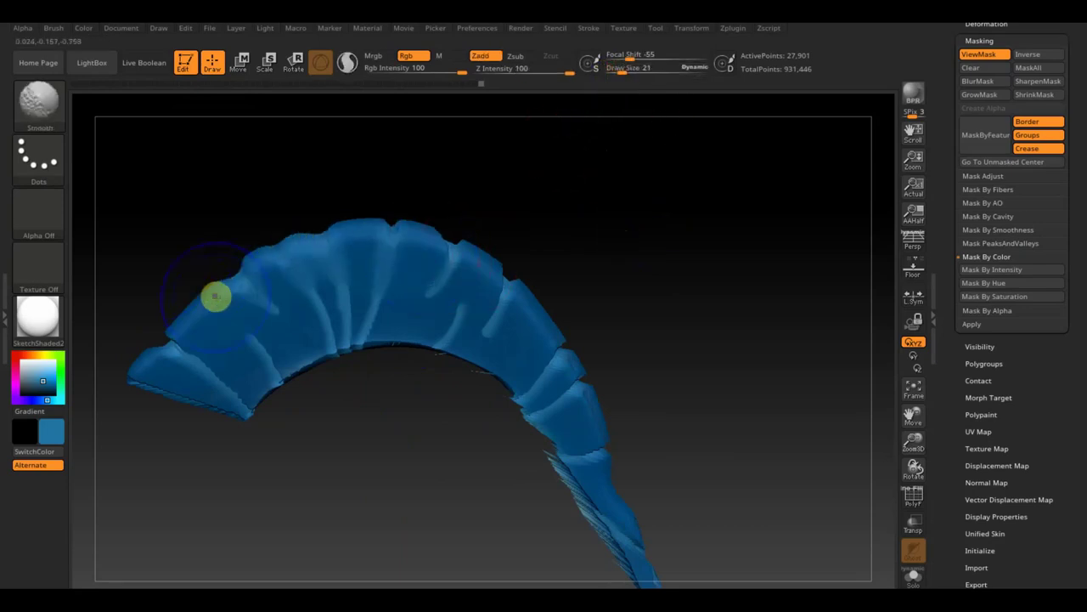
{"action": "key", "text": "ctrl+z"}
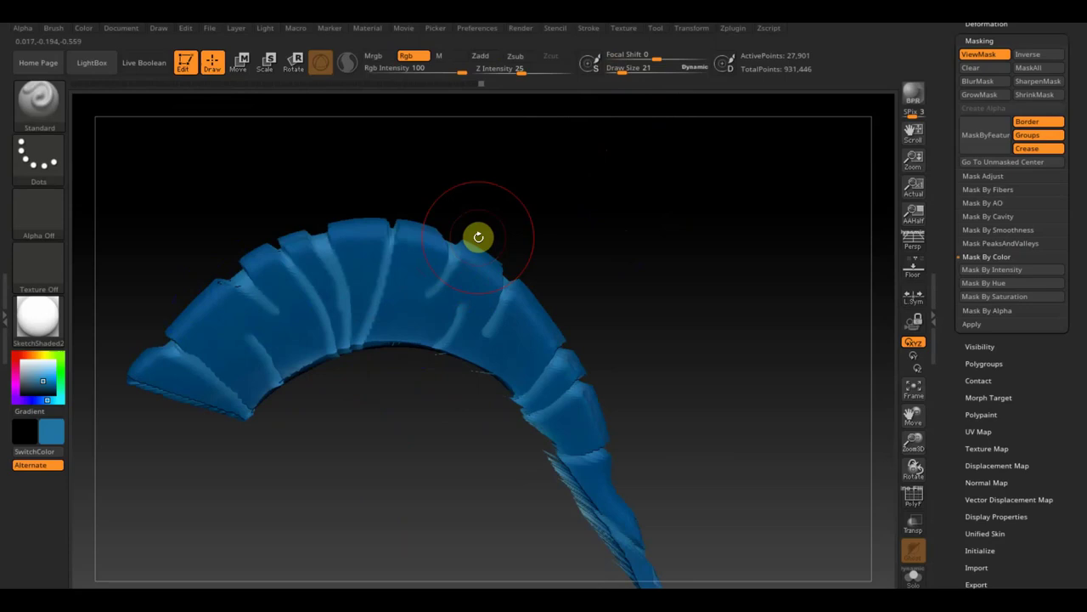
{"action": "key", "text": "ctrl+a"}
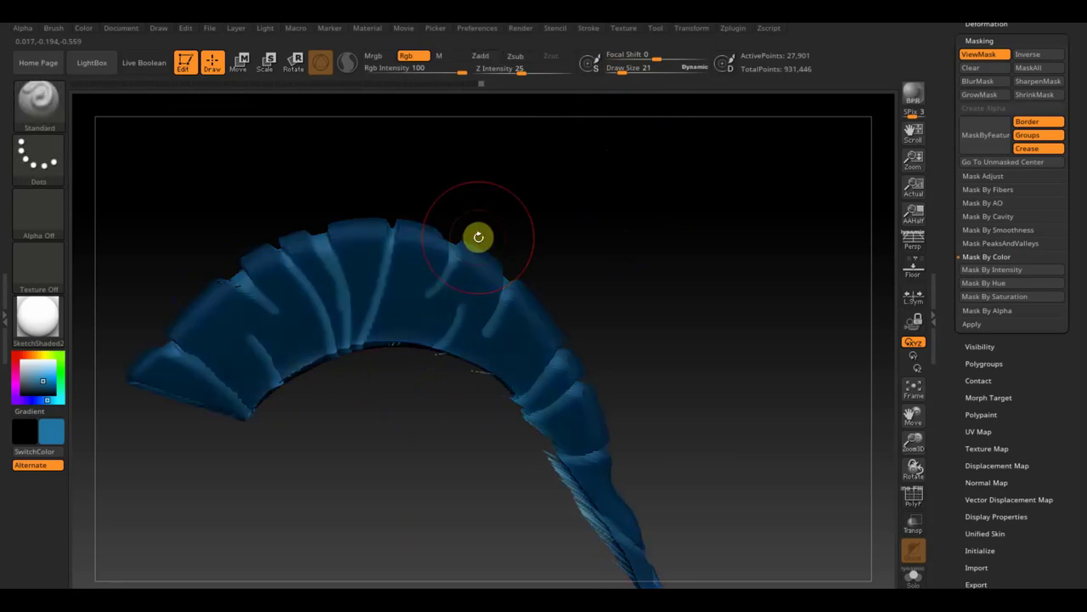
{"action": "left_click_drag", "start_coordinate": [381, 250], "coordinate": [229, 285], "text": "shift"}
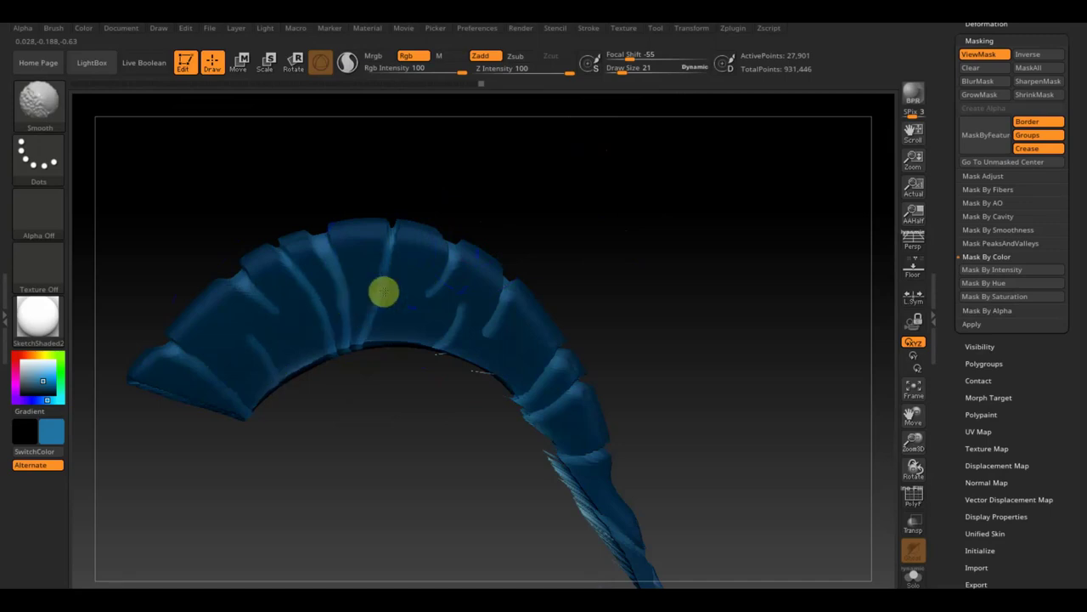
Smooth the lower strand's striations and the arch underside at Z Intensity 87.
{"action": "mouse_move", "coordinate": [581, 334]}
{"action": "left_mouse_down", "text": "shift"}
{"action": "mouse_move", "coordinate": [531, 422]}
{"action": "mouse_move", "coordinate": [605, 563]}
{"action": "left_mouse_up", "text": "shift"}
{"action": "mouse_move", "coordinate": [699, 497]}
{"action": "left_mouse_down"}
{"action": "mouse_move", "coordinate": [682, 359]}
{"action": "mouse_move", "coordinate": [660, 351]}
{"action": "left_mouse_up"}
{"action": "key", "text": "shift"}
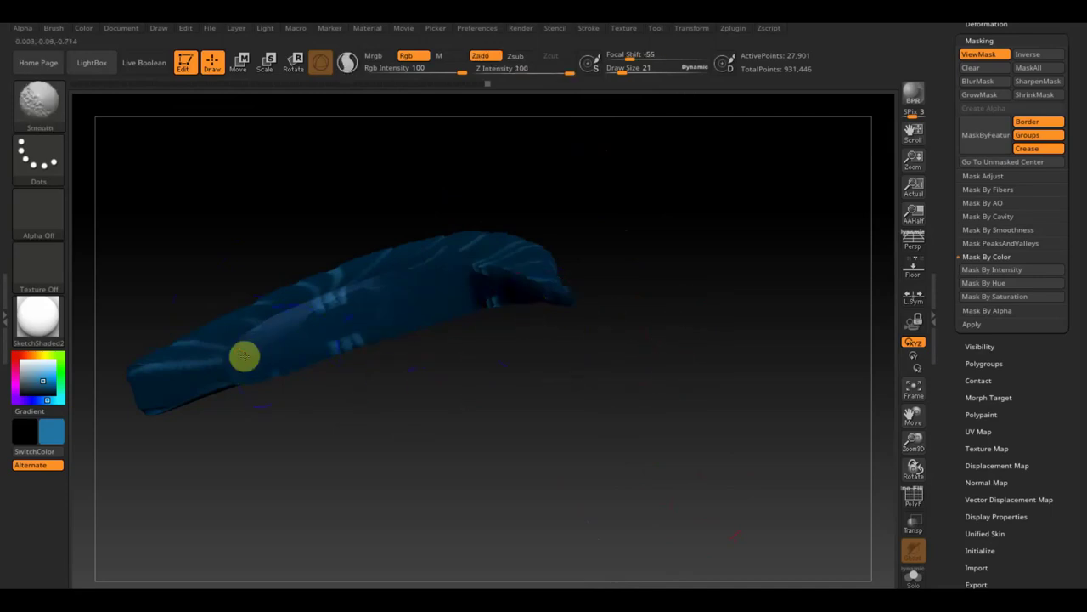
{"action": "left_click_drag", "start_coordinate": [119, 389], "coordinate": [434, 514]}
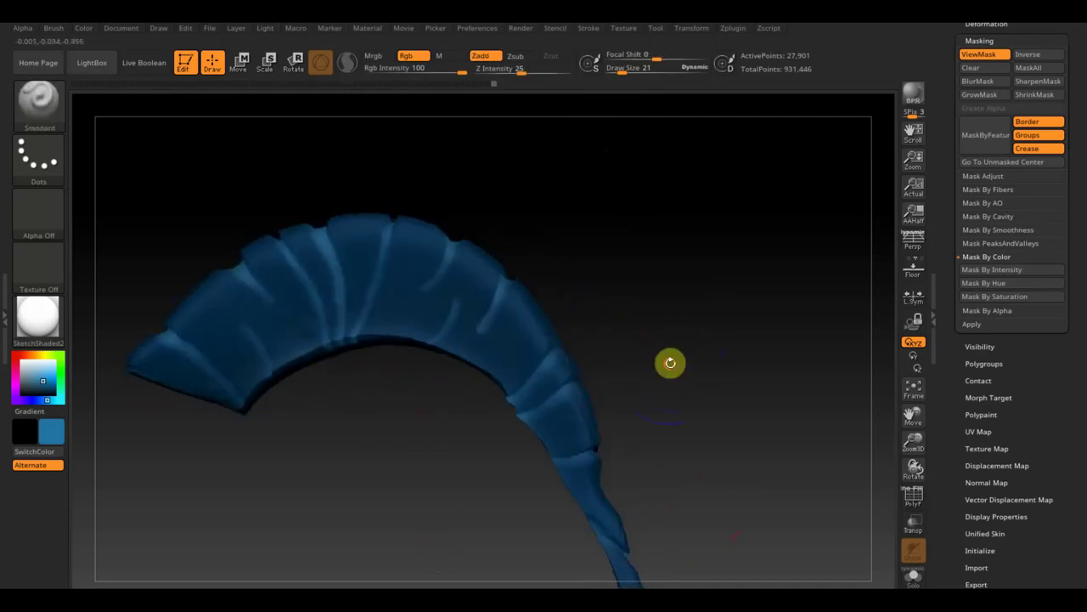
{"action": "key", "text": "ctrl+h"}
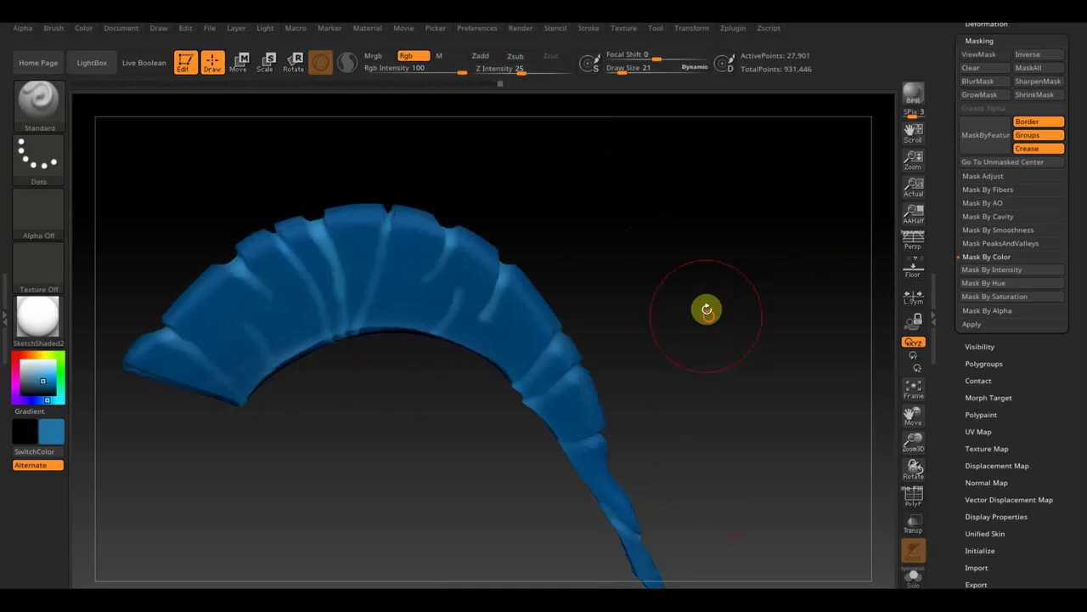
{"action": "left_click_drag", "start_coordinate": [706, 311], "coordinate": [754, 326]}
{"action": "key", "text": "shift"}
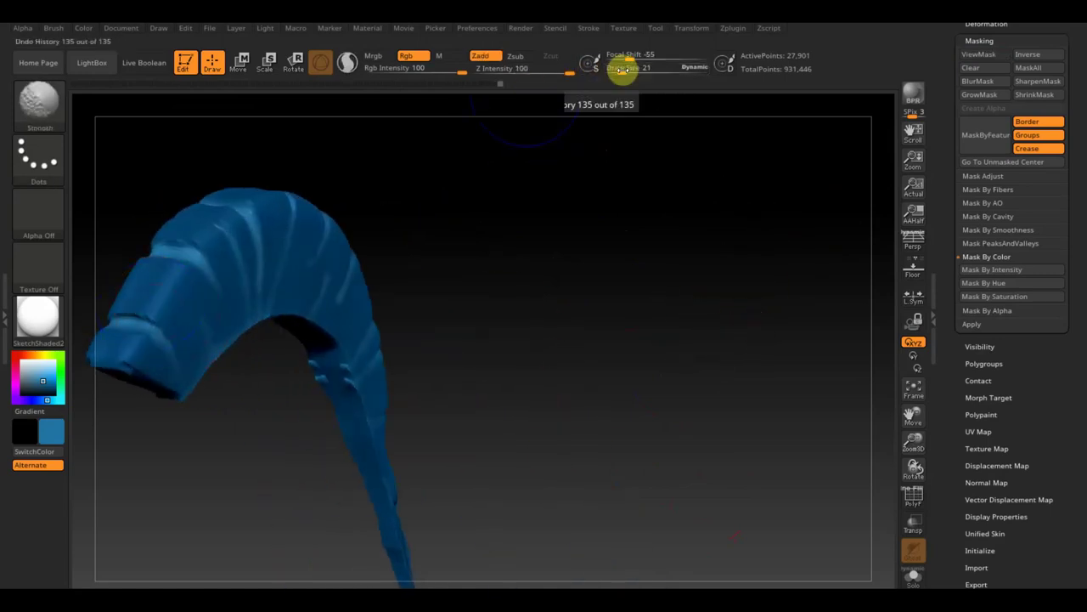
{"action": "left_click_drag", "start_coordinate": [569, 73], "coordinate": [498, 80]}
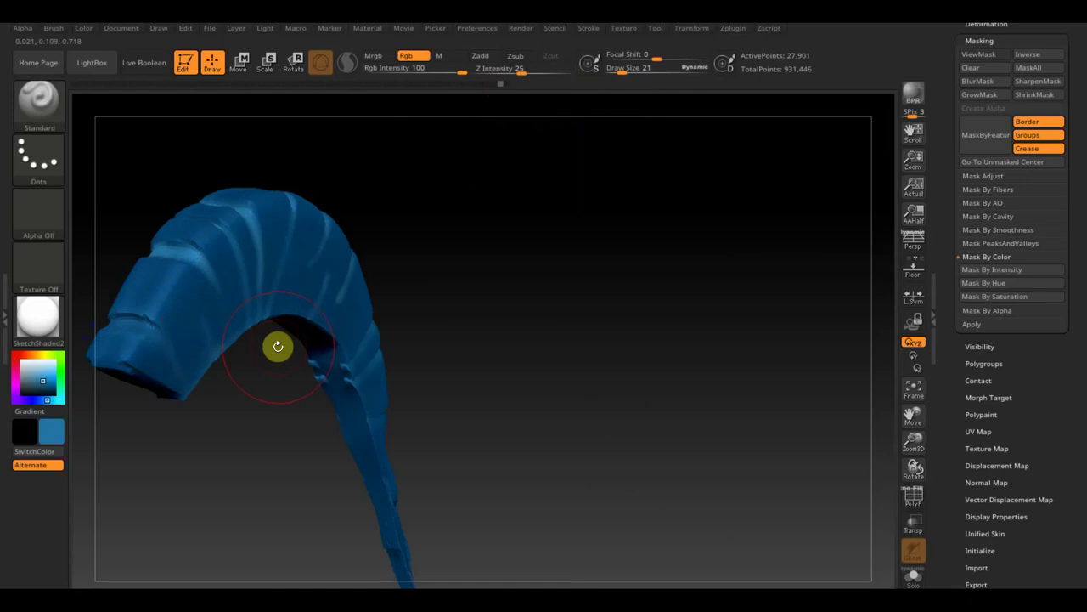
{"action": "left_click_drag", "start_coordinate": [278, 346], "coordinate": [292, 314], "text": "shift"}
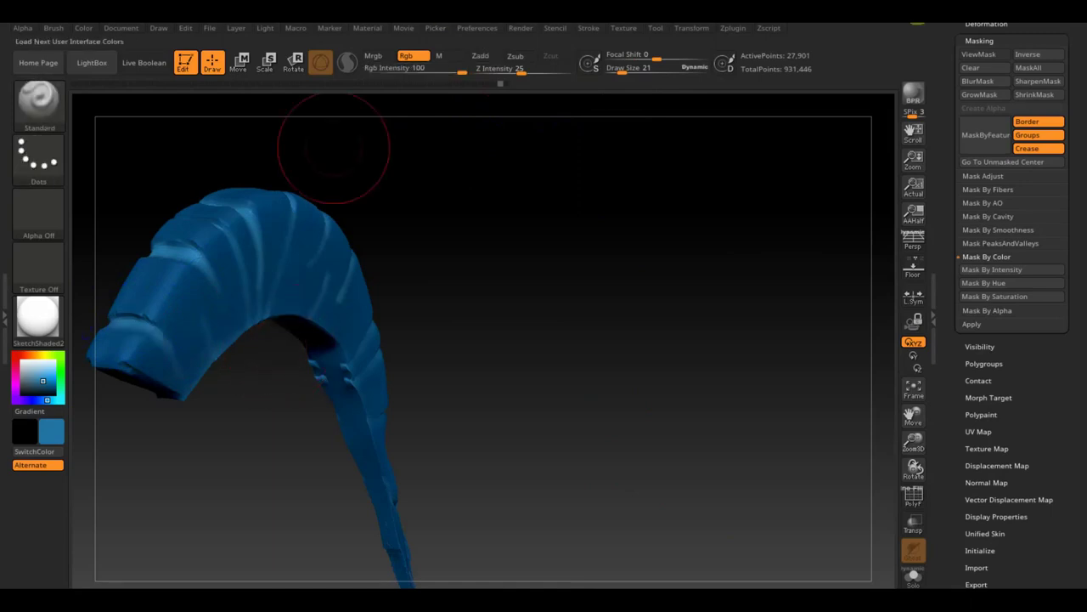
{"action": "left_click_drag", "start_coordinate": [1062, 59], "coordinate": [1067, 127]}
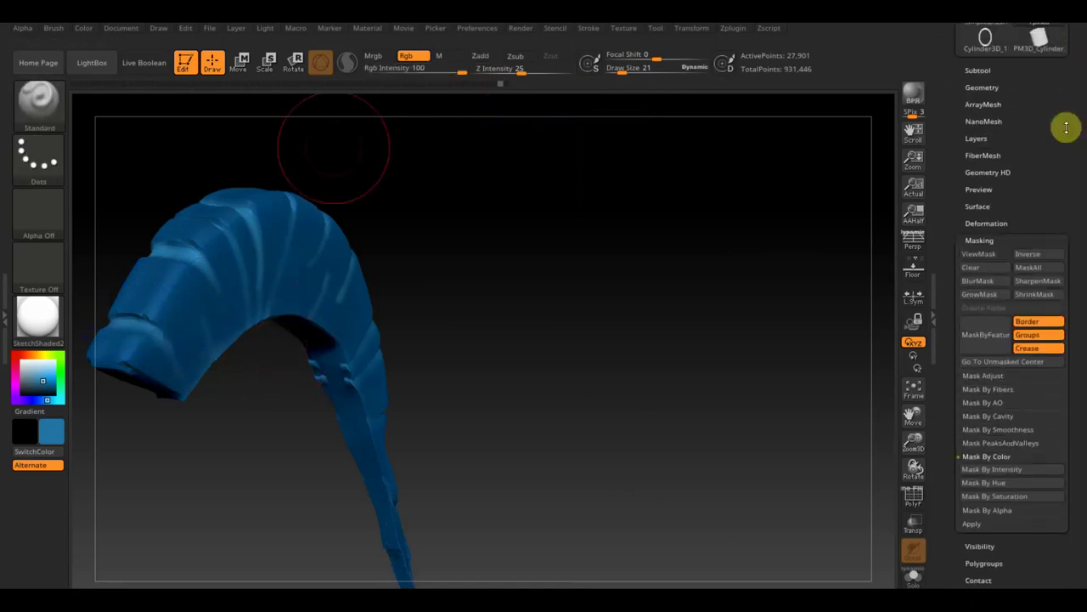
Select the mane subtool, smooth its creases at Z Intensity 18, and show its polypaint.
{"action": "left_click", "coordinate": [981, 65]}
{"action": "left_click", "coordinate": [1044, 102]}
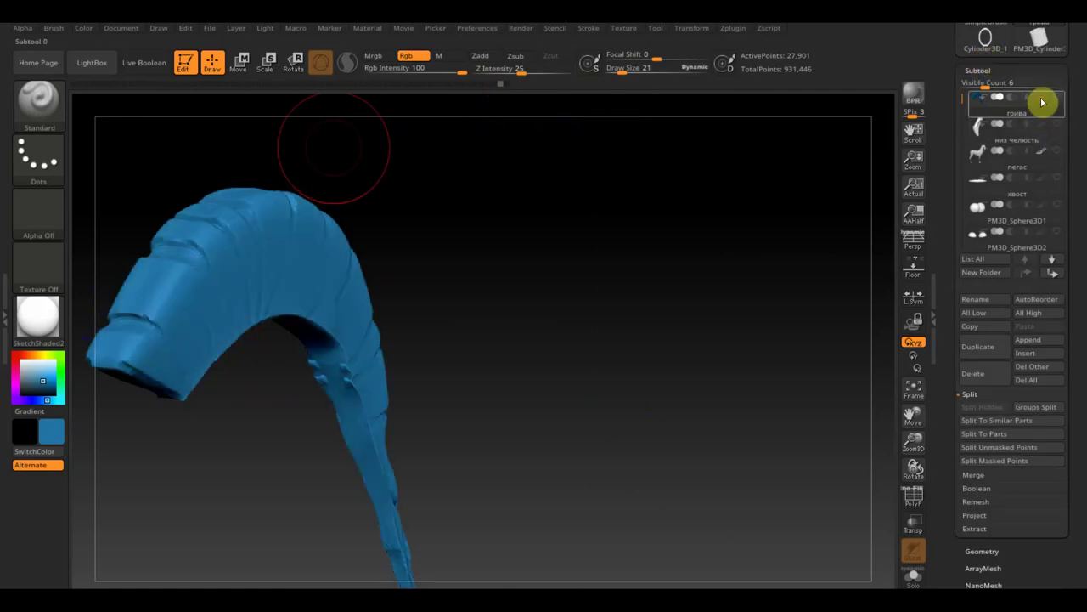
{"action": "left_click_drag", "start_coordinate": [298, 313], "coordinate": [130, 323], "text": "shift"}
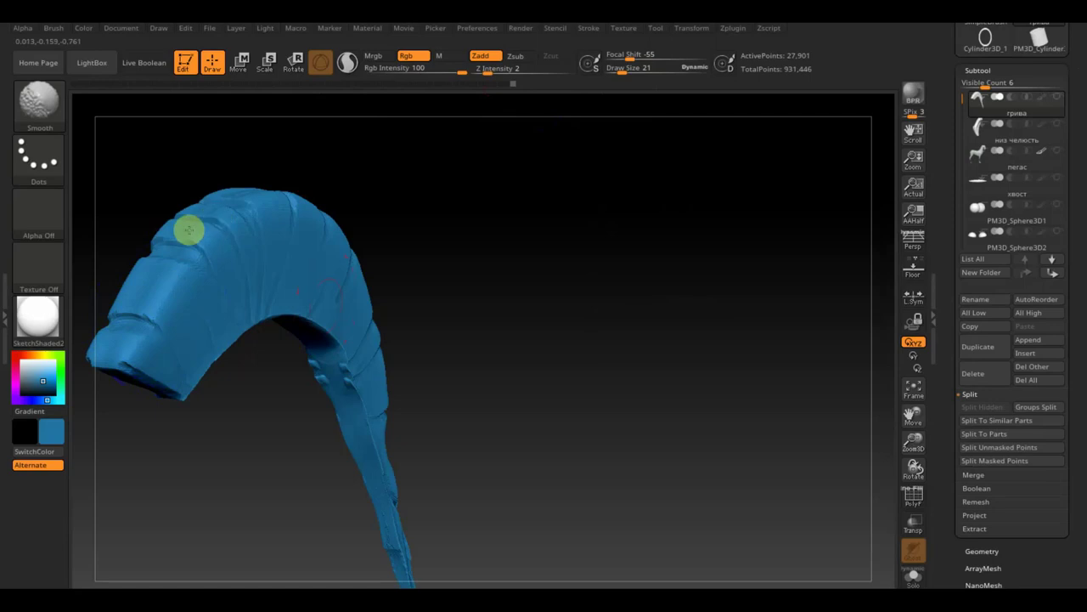
{"action": "left_click_drag", "start_coordinate": [206, 229], "coordinate": [490, 228]}
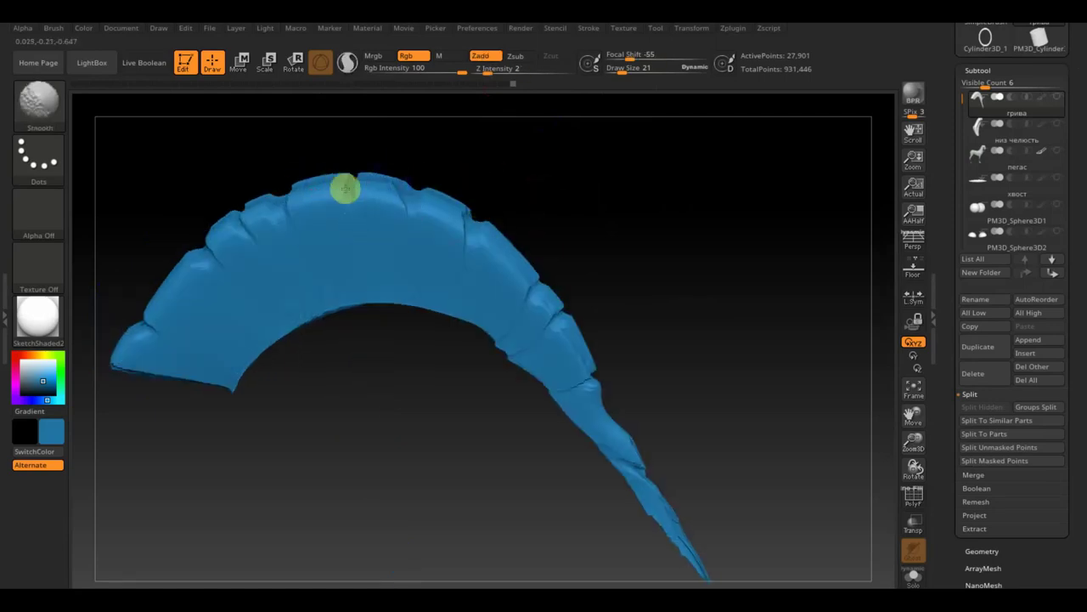
{"action": "left_click_drag", "start_coordinate": [357, 195], "coordinate": [423, 204], "text": "shift"}
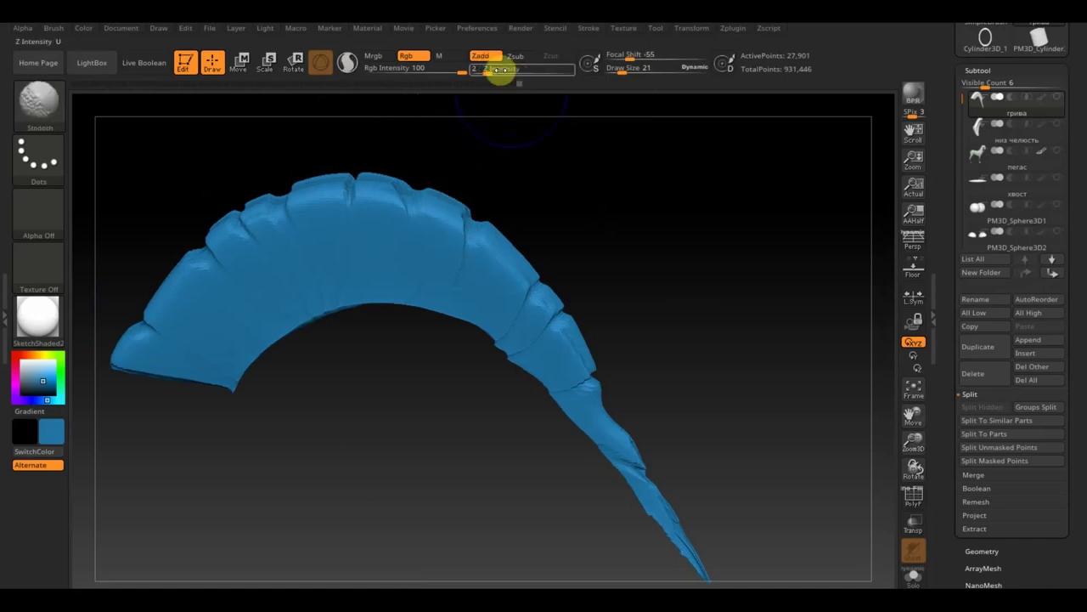
{"action": "left_click_drag", "start_coordinate": [508, 75], "coordinate": [514, 74]}
{"action": "mouse_move", "coordinate": [463, 217]}
{"action": "left_mouse_down", "text": "shift"}
{"action": "mouse_move", "coordinate": [413, 202]}
{"action": "mouse_move", "coordinate": [469, 281]}
{"action": "mouse_move", "coordinate": [521, 318]}
{"action": "left_mouse_up", "text": "shift"}
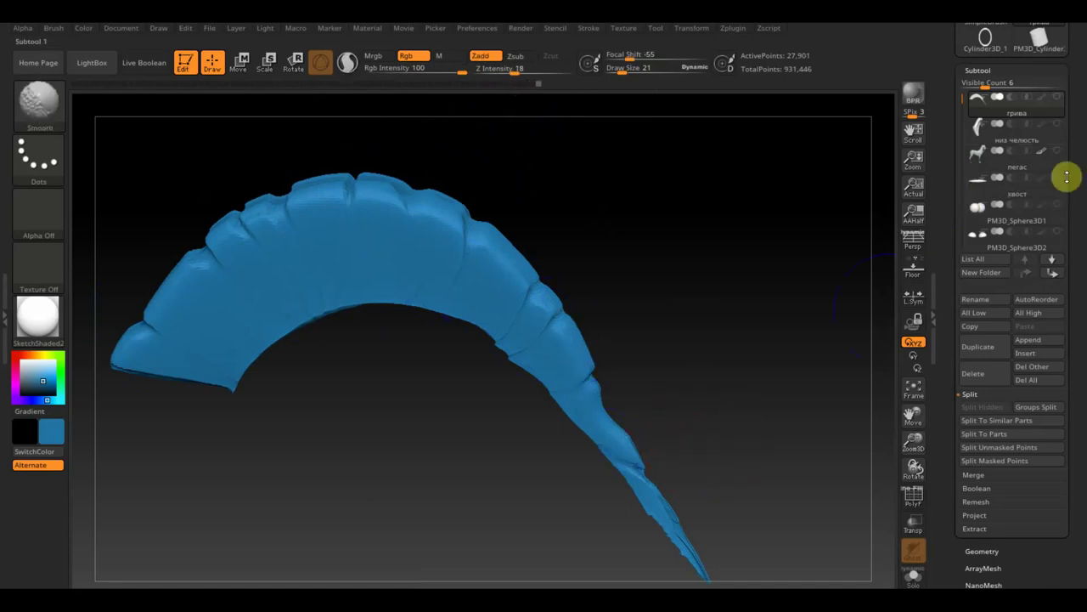
{"action": "left_click", "coordinate": [1043, 98]}
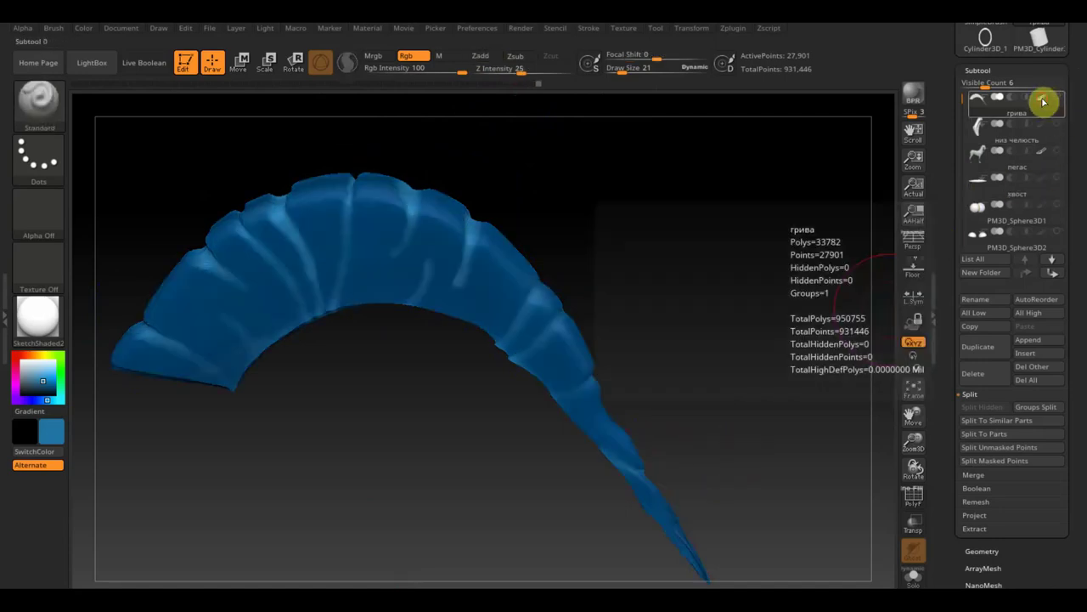
{"action": "left_click_drag", "start_coordinate": [692, 224], "coordinate": [696, 250], "text": "shift"}
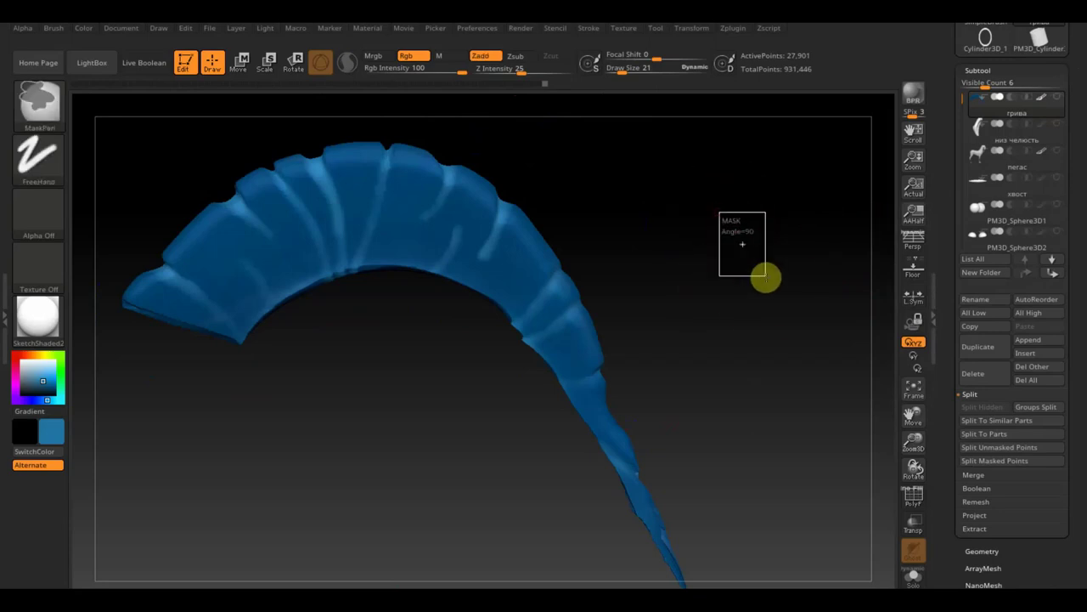
Show the whole horse, sample its light grey body colour, and zoom in on the head and eye.
{"action": "left_click", "coordinate": [1058, 97]}
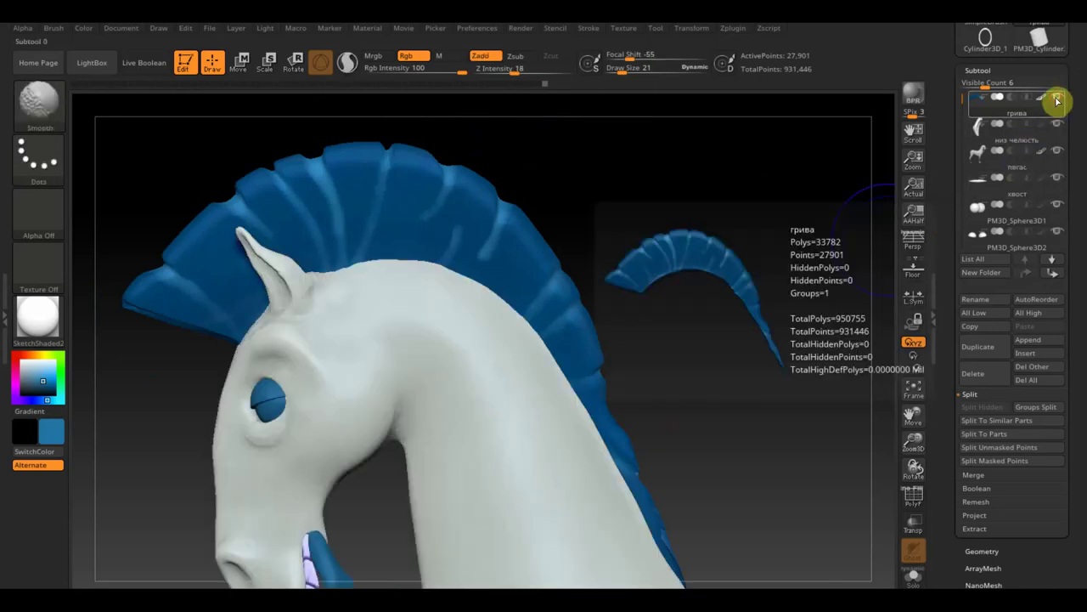
{"action": "mouse_move", "coordinate": [764, 324]}
{"action": "left_mouse_down"}
{"action": "mouse_move", "coordinate": [625, 209]}
{"action": "mouse_move", "coordinate": [723, 430]}
{"action": "left_mouse_up"}
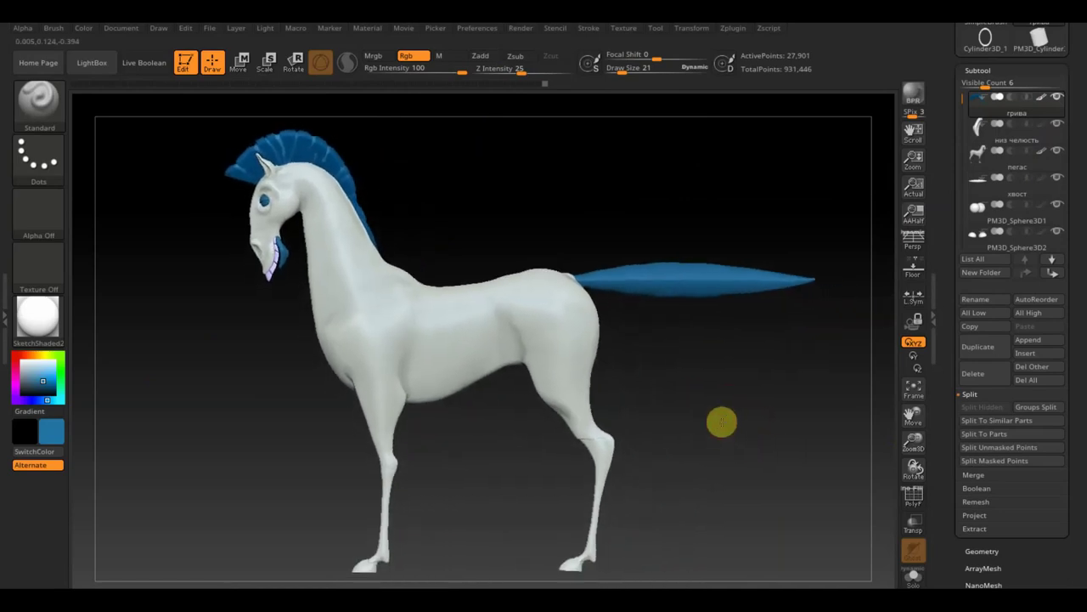
{"action": "left_click_drag", "start_coordinate": [723, 430], "coordinate": [737, 439]}
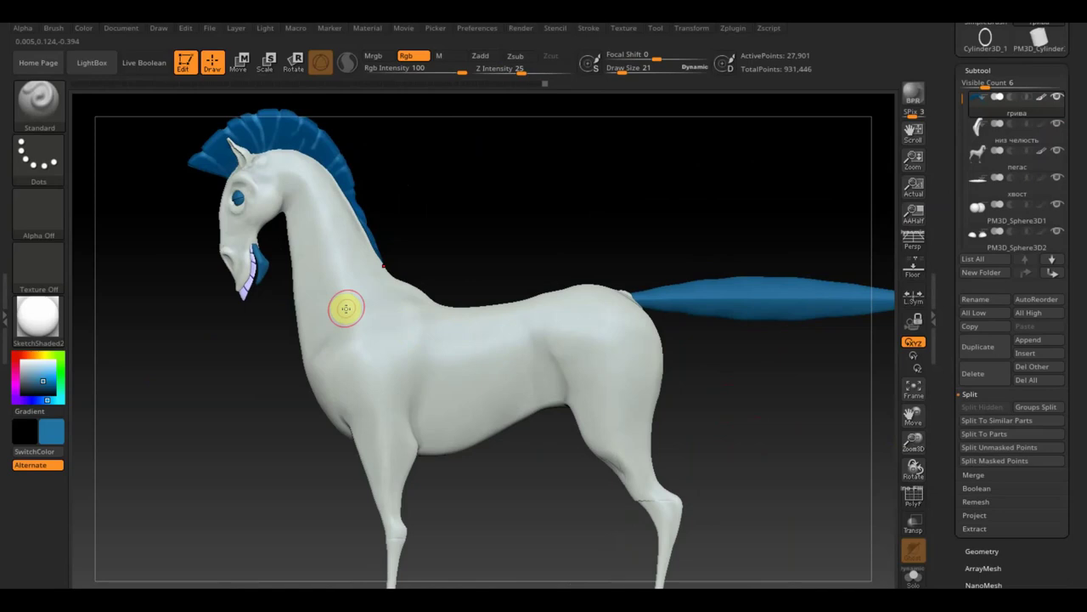
{"action": "key", "text": "c"}
{"action": "left_click", "coordinate": [266, 267], "text": "alt"}
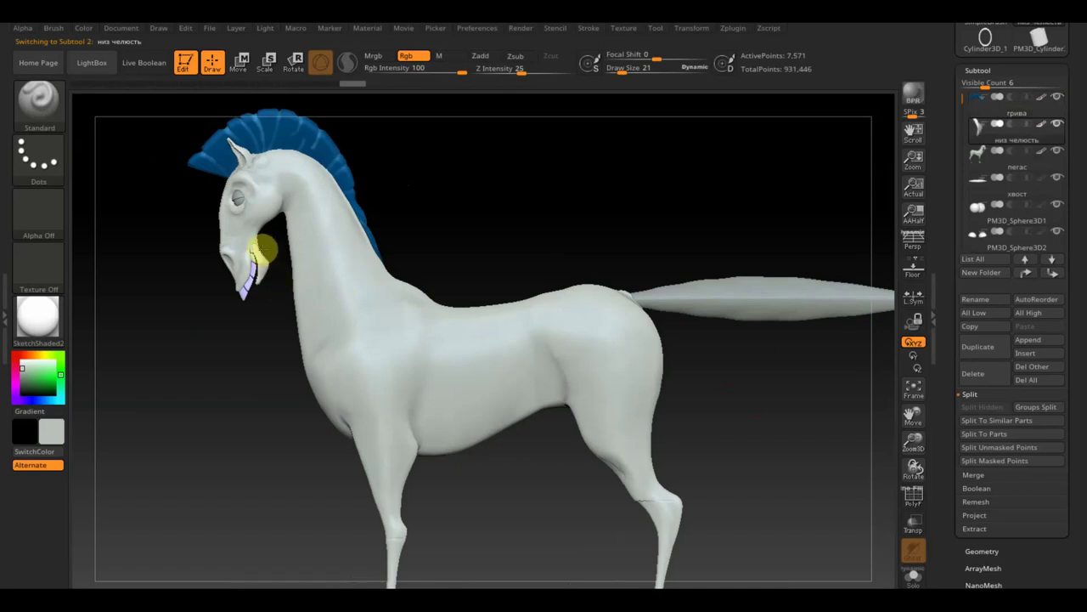
{"action": "mouse_move", "coordinate": [262, 305]}
{"action": "left_mouse_down"}
{"action": "mouse_move", "coordinate": [315, 309]}
{"action": "mouse_move", "coordinate": [425, 272]}
{"action": "mouse_move", "coordinate": [277, 254]}
{"action": "mouse_move", "coordinate": [372, 264]}
{"action": "mouse_move", "coordinate": [326, 209]}
{"action": "left_mouse_up"}
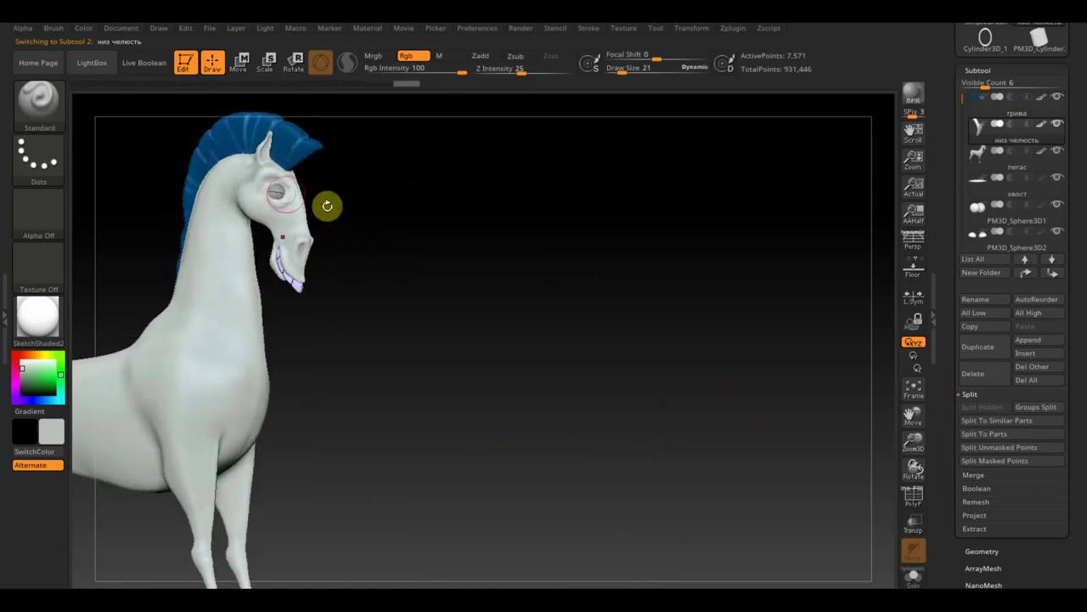
{"action": "left_click", "coordinate": [284, 185], "text": "alt"}
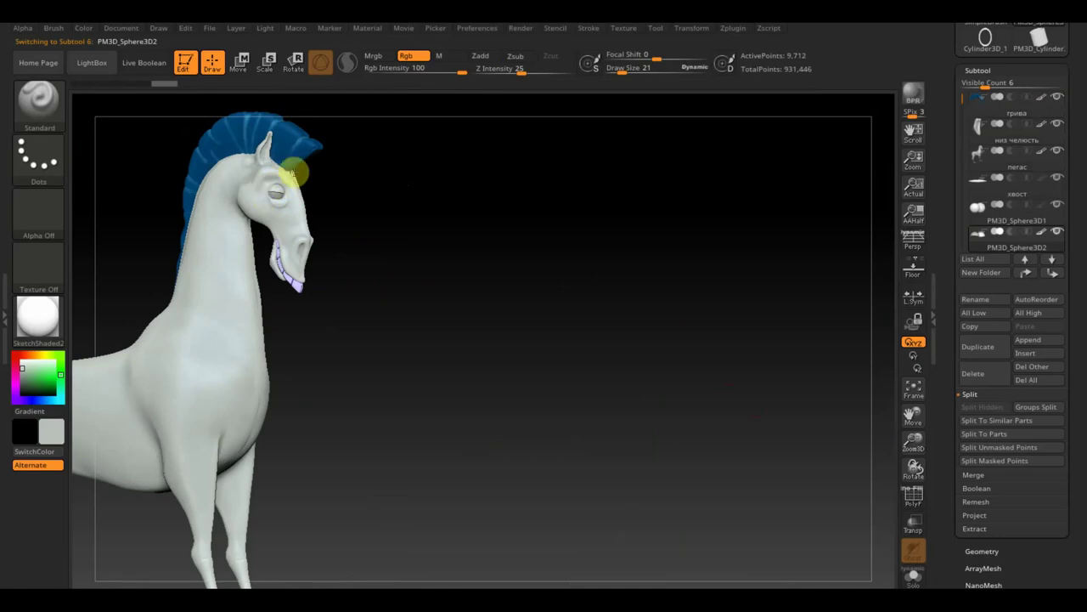
{"action": "mouse_move", "coordinate": [267, 191]}
{"action": "left_mouse_down", "text": "alt"}
{"action": "mouse_move", "coordinate": [442, 229]}
{"action": "mouse_move", "coordinate": [551, 376]}
{"action": "mouse_move", "coordinate": [646, 366]}
{"action": "mouse_move", "coordinate": [435, 277]}
{"action": "left_mouse_up", "text": "alt"}
{"action": "mouse_move", "coordinate": [527, 260]}
{"action": "left_mouse_down"}
{"action": "mouse_move", "coordinate": [501, 264]}
{"action": "mouse_move", "coordinate": [498, 252]}
{"action": "left_mouse_up"}
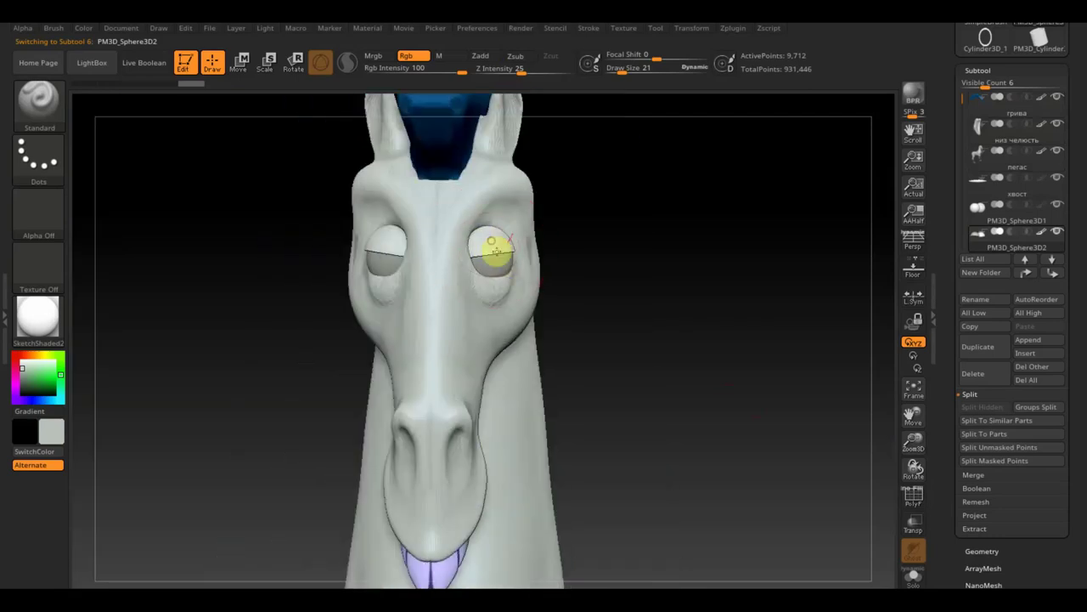
{"action": "mouse_move", "coordinate": [592, 348]}
{"action": "left_mouse_down"}
{"action": "mouse_move", "coordinate": [658, 365]}
{"action": "mouse_move", "coordinate": [684, 354]}
{"action": "left_mouse_up"}
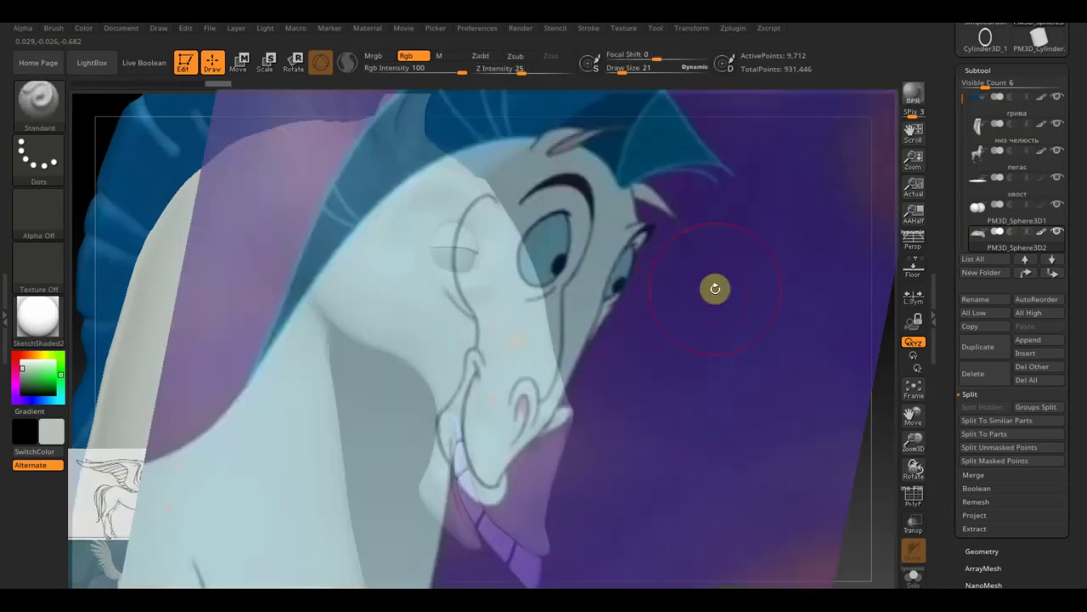
Scale and move the cartoon reference pictures beside the head, then hide Spotlight with Shift+Z.
{"action": "key", "text": "shift+z"}
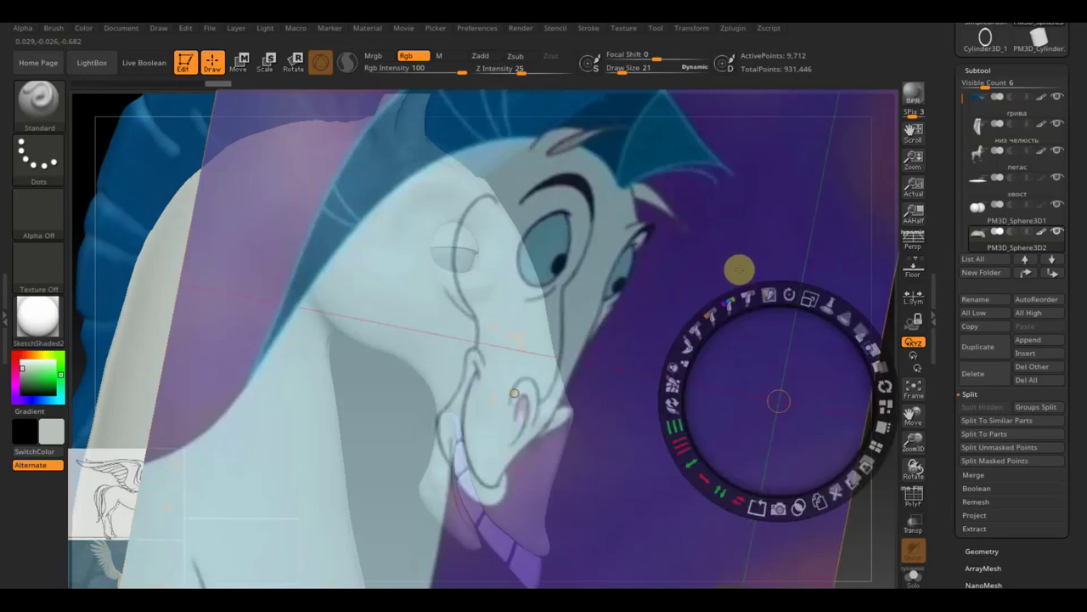
{"action": "left_click_drag", "start_coordinate": [807, 298], "coordinate": [661, 250]}
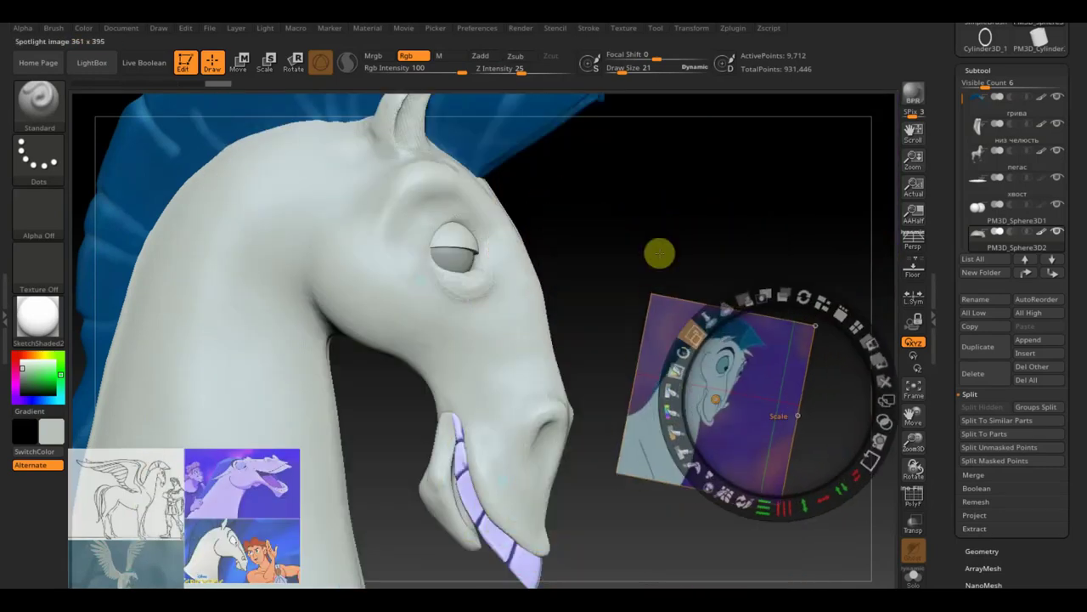
{"action": "mouse_move", "coordinate": [787, 413]}
{"action": "left_mouse_down"}
{"action": "mouse_move", "coordinate": [871, 299]}
{"action": "mouse_move", "coordinate": [871, 228]}
{"action": "left_mouse_up"}
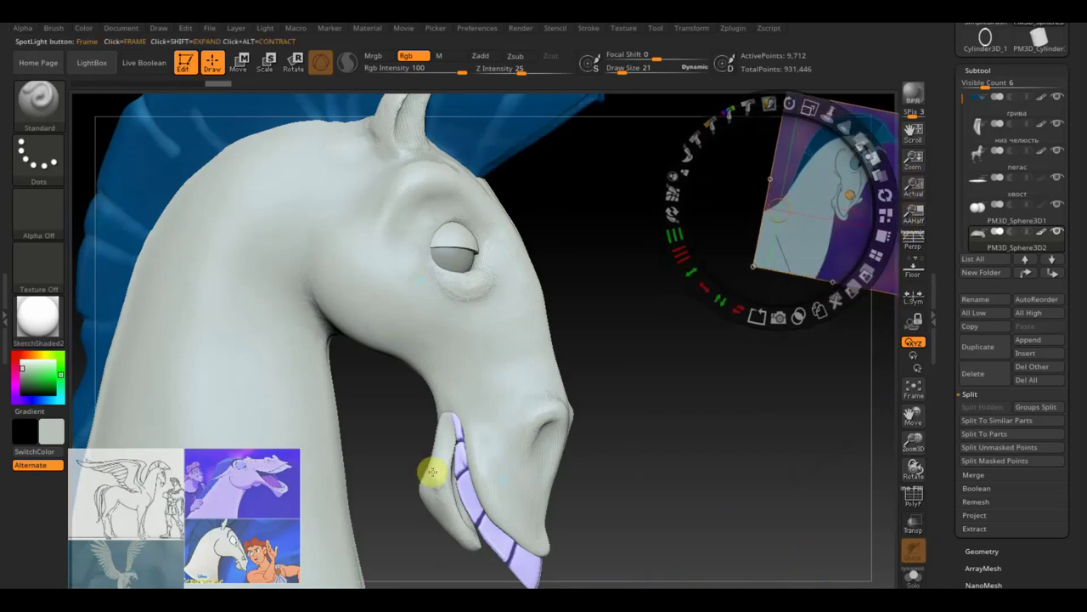
{"action": "left_click", "coordinate": [237, 548]}
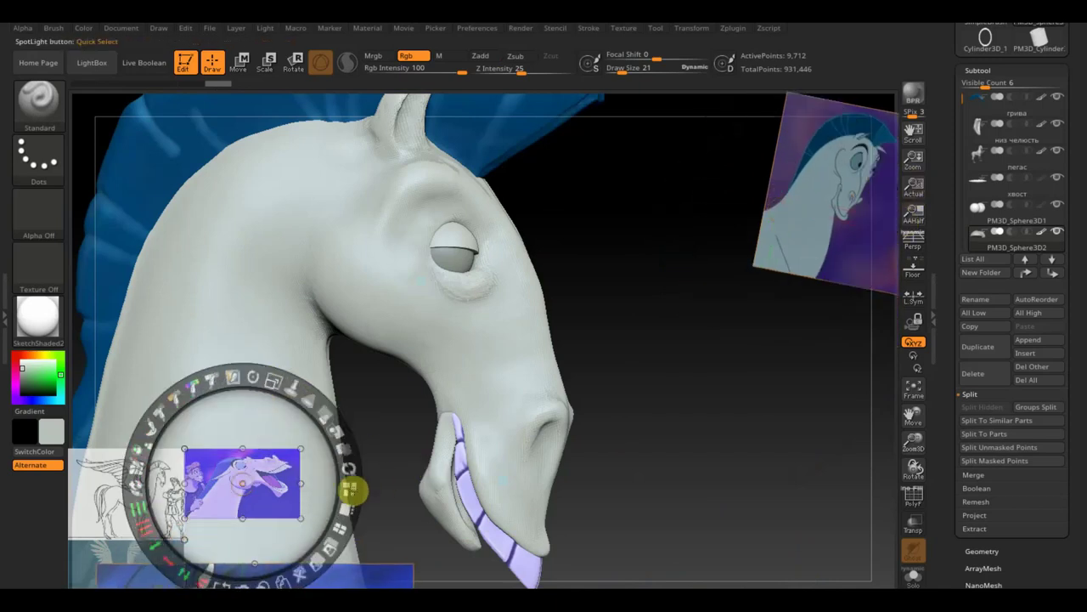
{"action": "left_click_drag", "start_coordinate": [352, 485], "coordinate": [646, 217]}
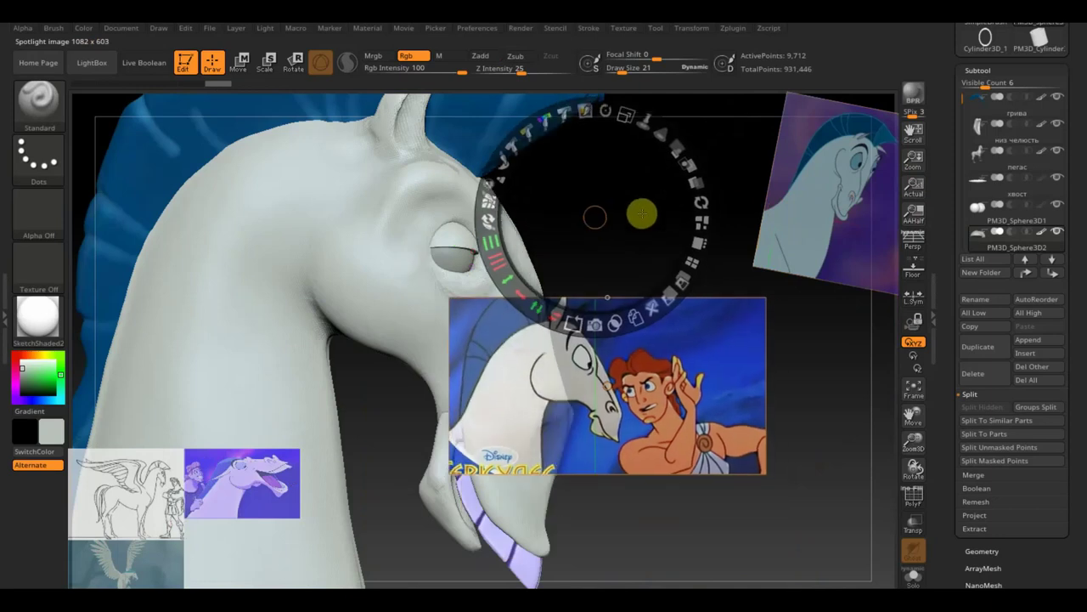
{"action": "left_click_drag", "start_coordinate": [626, 113], "coordinate": [672, 136]}
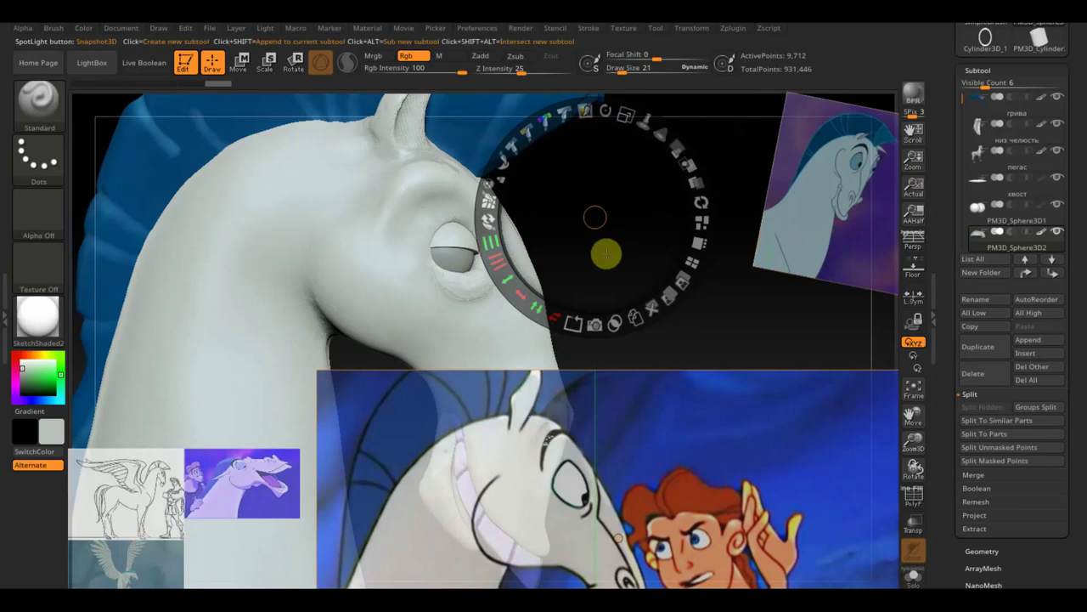
{"action": "left_click_drag", "start_coordinate": [631, 116], "coordinate": [535, 102]}
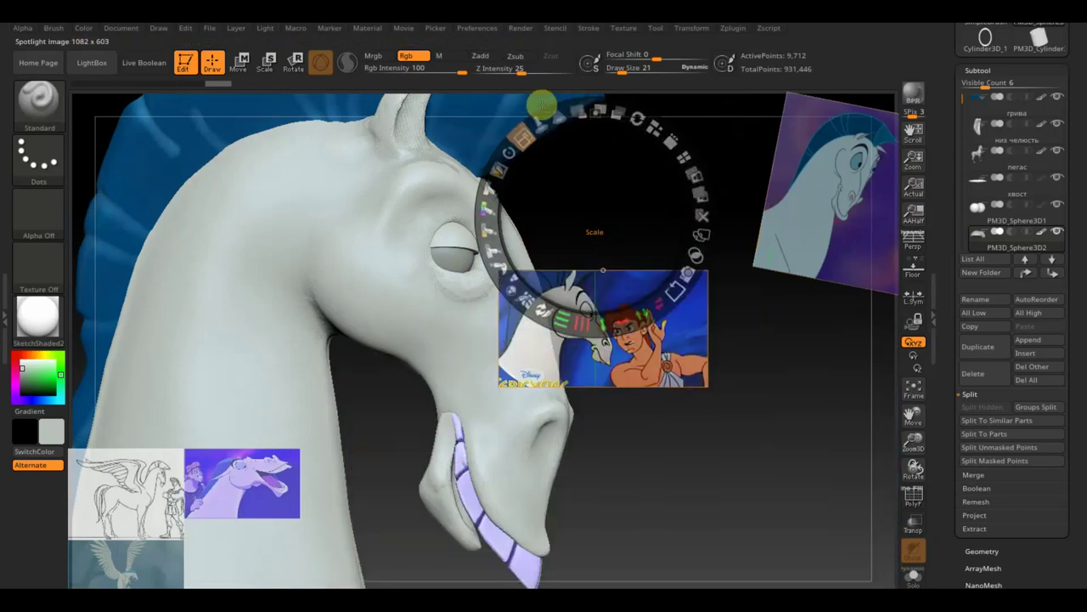
{"action": "mouse_move", "coordinate": [544, 150]}
{"action": "left_mouse_down"}
{"action": "mouse_move", "coordinate": [637, 200]}
{"action": "mouse_move", "coordinate": [693, 262]}
{"action": "left_mouse_up"}
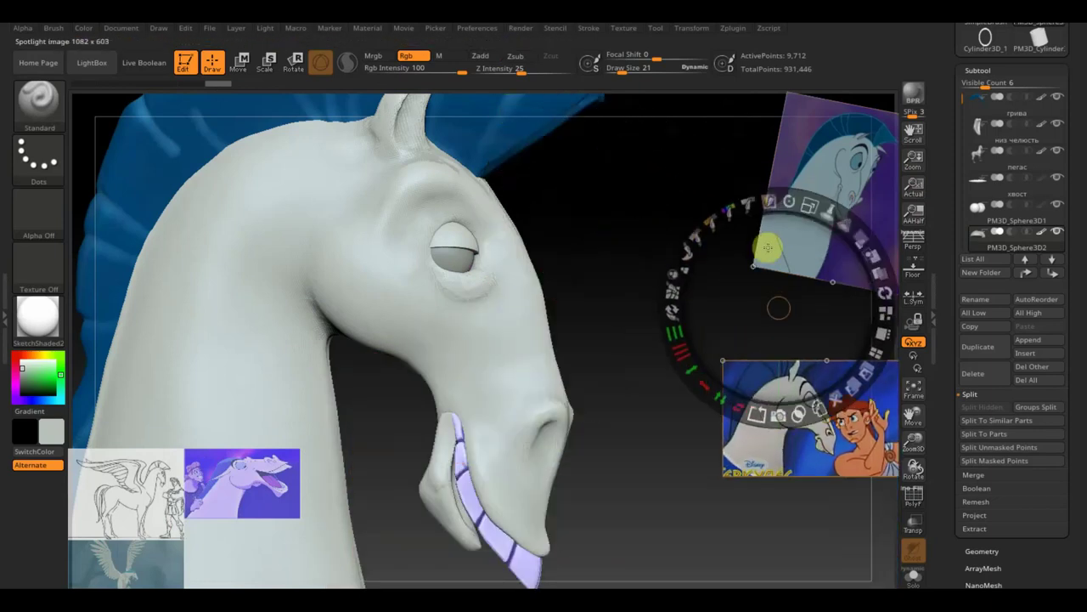
{"action": "key", "text": "shift+z"}
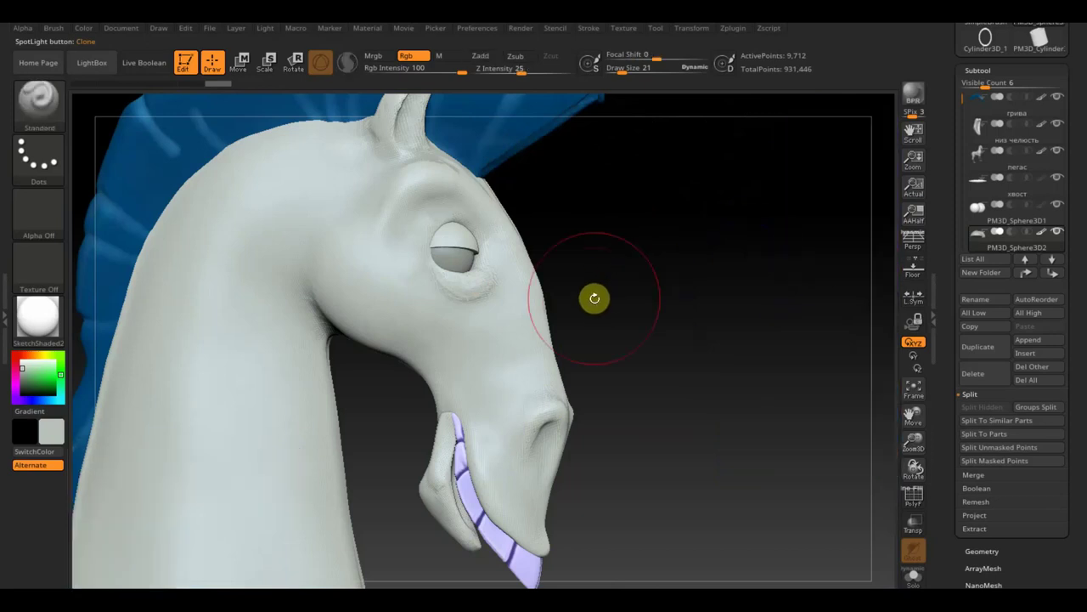
Select the eye spheres, choose a near-white colour, and briefly solo them for inspection.
{"action": "left_click", "coordinate": [463, 258], "text": "alt"}
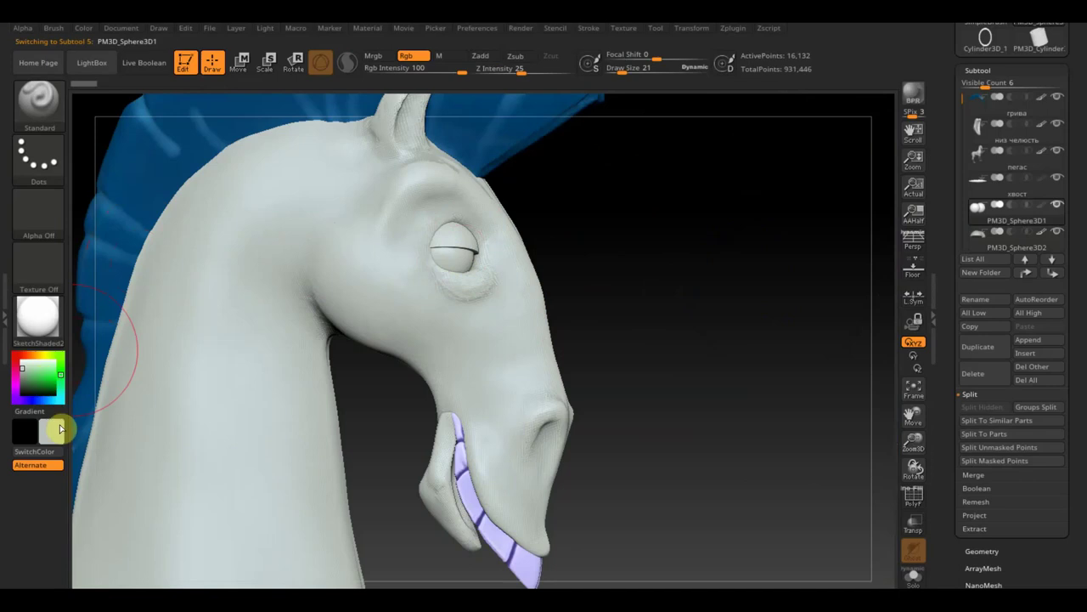
{"action": "left_click", "coordinate": [51, 431]}
{"action": "left_click", "coordinate": [42, 342]}
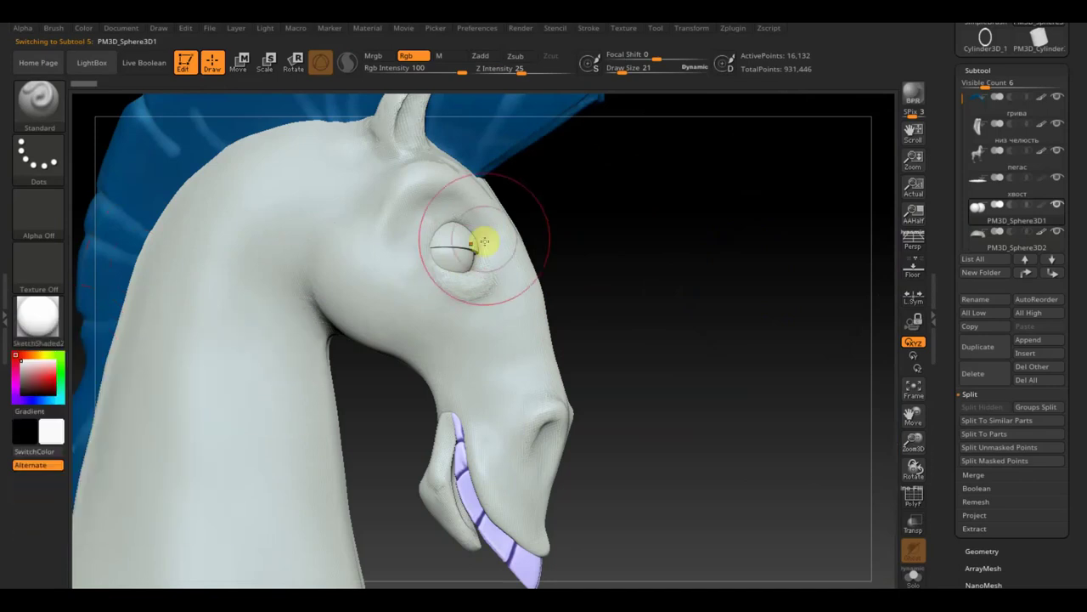
{"action": "left_click_drag", "start_coordinate": [667, 245], "coordinate": [626, 257]}
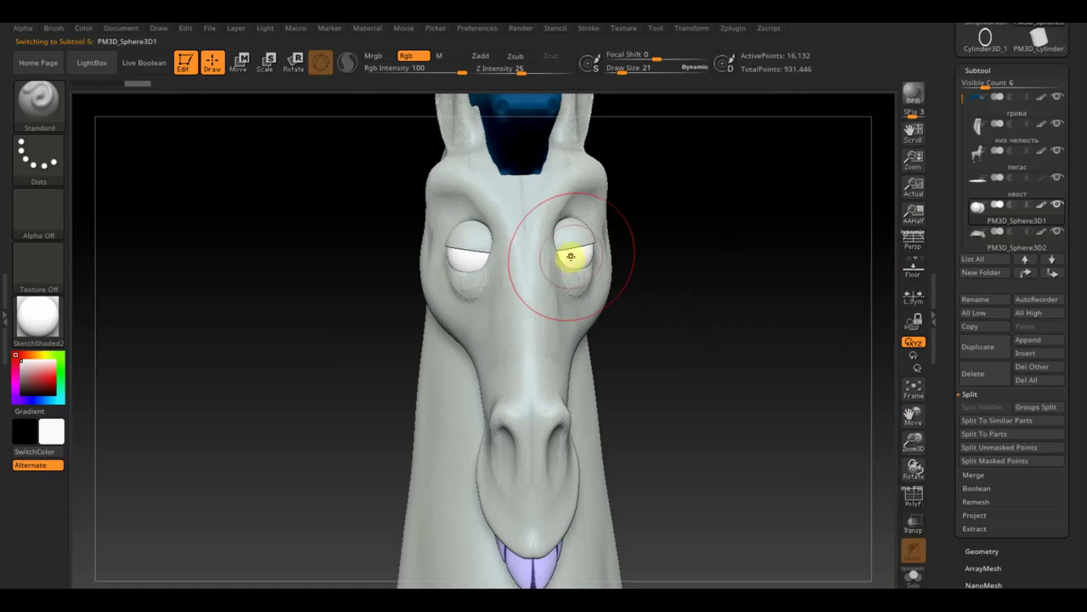
{"action": "left_click", "coordinate": [1057, 208], "text": "shift"}
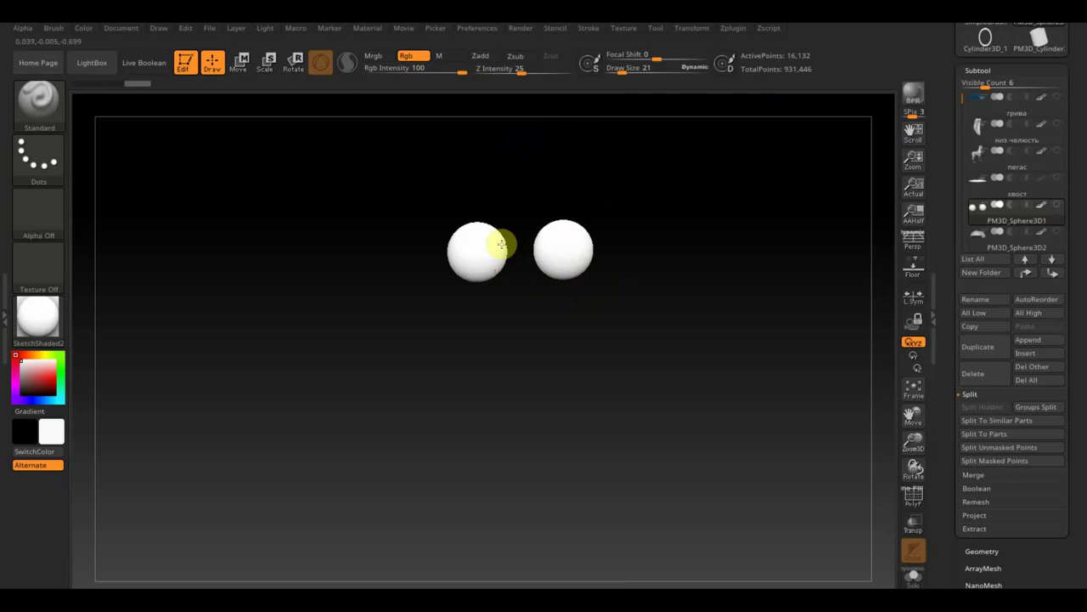
{"action": "mouse_move", "coordinate": [522, 209]}
{"action": "left_mouse_down"}
{"action": "mouse_move", "coordinate": [553, 369]}
{"action": "mouse_move", "coordinate": [648, 298]}
{"action": "mouse_move", "coordinate": [623, 383]}
{"action": "left_mouse_up"}
{"action": "left_click", "coordinate": [1057, 204], "text": "shift"}
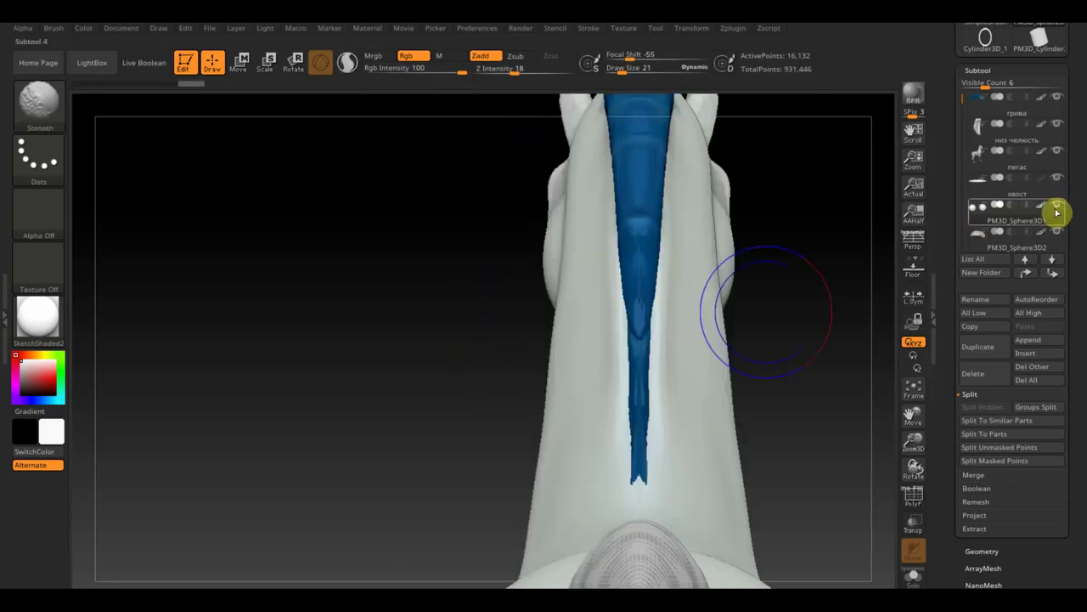
{"action": "mouse_move", "coordinate": [794, 375]}
{"action": "left_mouse_down"}
{"action": "mouse_move", "coordinate": [672, 371]}
{"action": "mouse_move", "coordinate": [739, 340]}
{"action": "mouse_move", "coordinate": [738, 318]}
{"action": "mouse_move", "coordinate": [826, 321]}
{"action": "mouse_move", "coordinate": [815, 316]}
{"action": "left_mouse_up"}
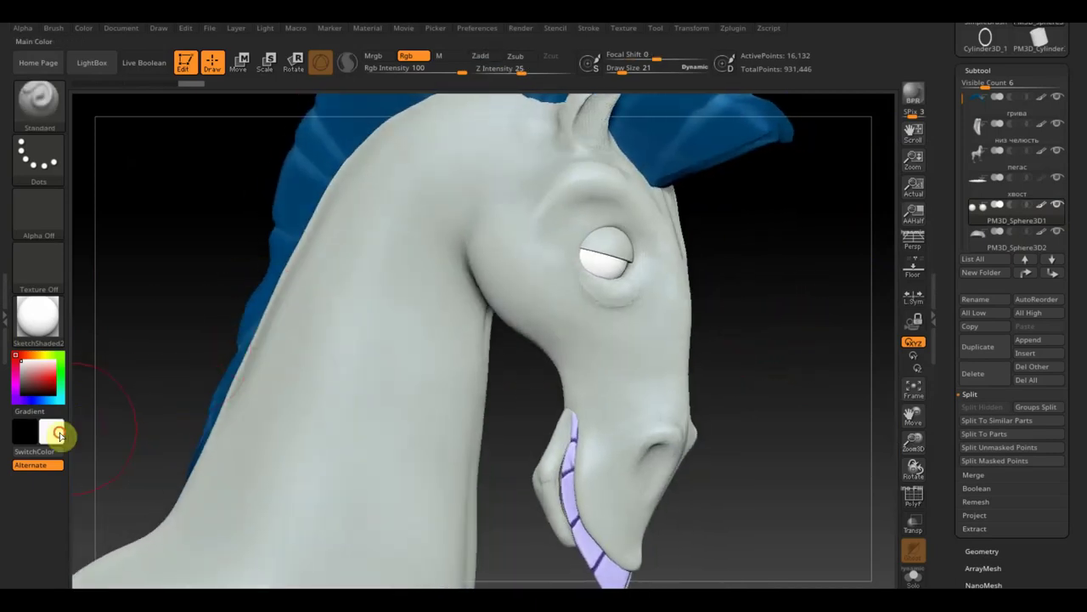
Pick a darker colour, set the freehand mask to circle strokes, zoom onto the eye, and set Draw Size 5.
{"action": "left_click", "coordinate": [53, 432]}
{"action": "left_click_drag", "start_coordinate": [60, 437], "coordinate": [39, 505]}
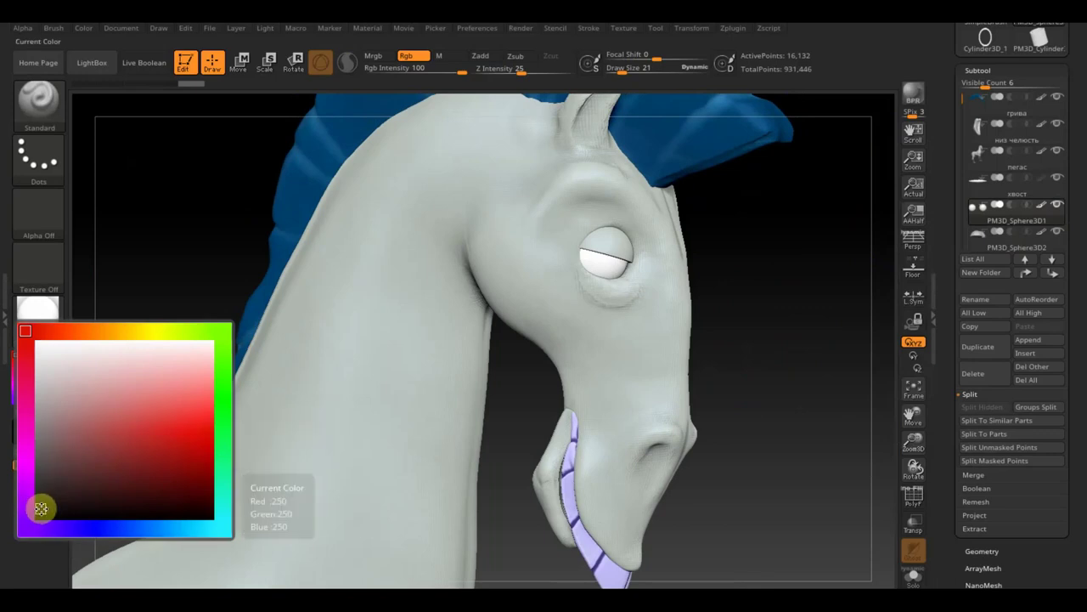
{"action": "left_click", "coordinate": [42, 157], "text": "ctrl"}
{"action": "left_click", "coordinate": [109, 201]}
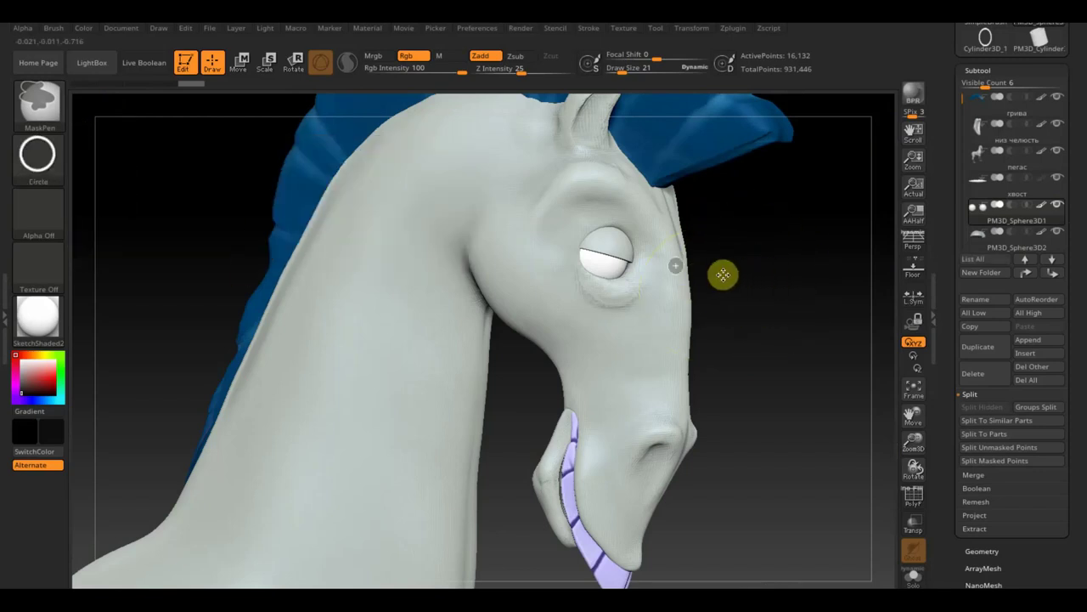
{"action": "mouse_move", "coordinate": [753, 315]}
{"action": "left_mouse_down"}
{"action": "mouse_move", "coordinate": [697, 286]}
{"action": "mouse_move", "coordinate": [731, 311]}
{"action": "left_mouse_up"}
{"action": "left_click_drag", "start_coordinate": [787, 342], "coordinate": [806, 377], "text": "alt"}
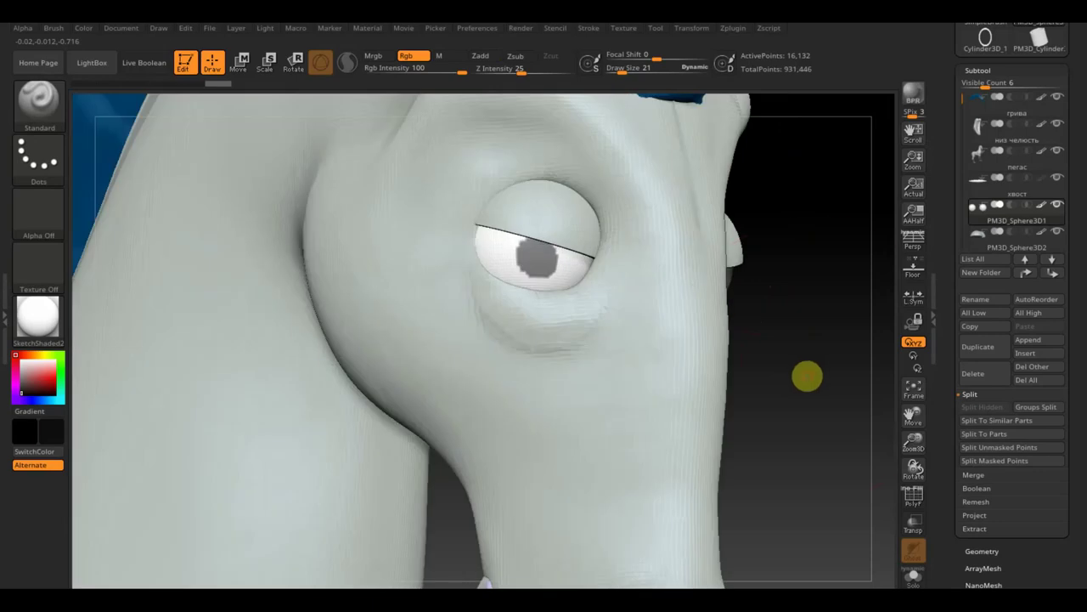
{"action": "key", "text": "ctrl"}
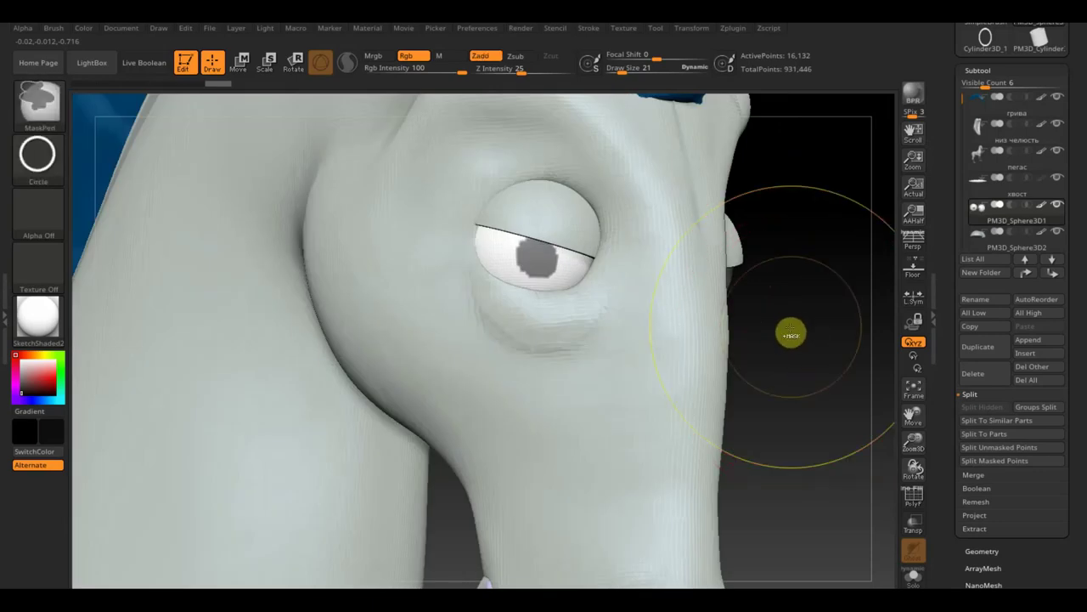
{"action": "left_click_drag", "start_coordinate": [792, 333], "coordinate": [802, 339], "text": "ctrl"}
{"action": "left_click_drag", "start_coordinate": [637, 68], "coordinate": [626, 68]}
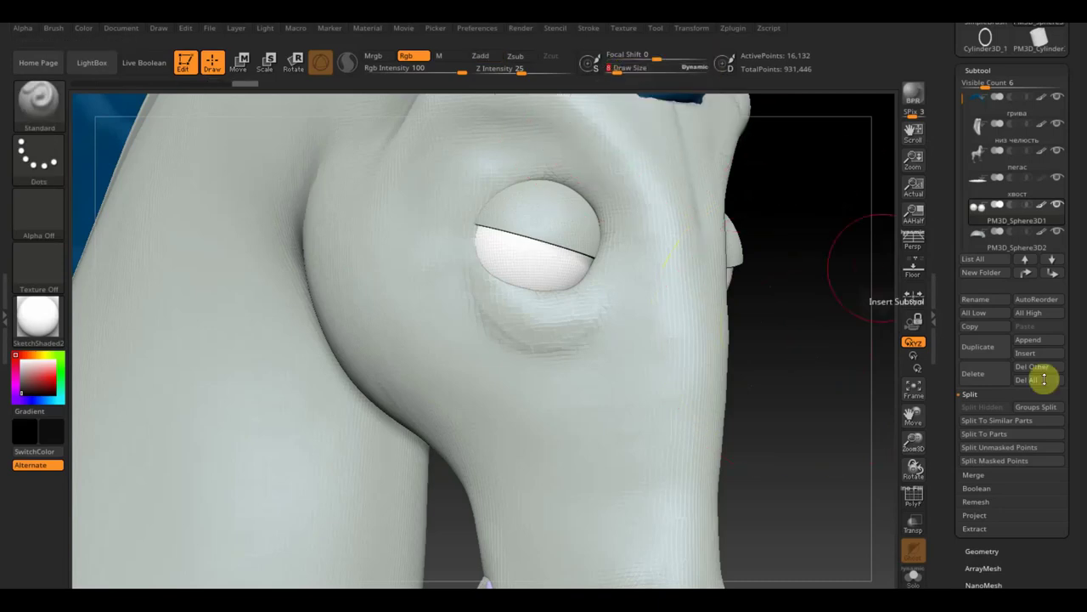
Mask the eyeball's iris, invert the mask, and drop to a lower subdivision level.
{"action": "key", "text": "ctrl+d"}
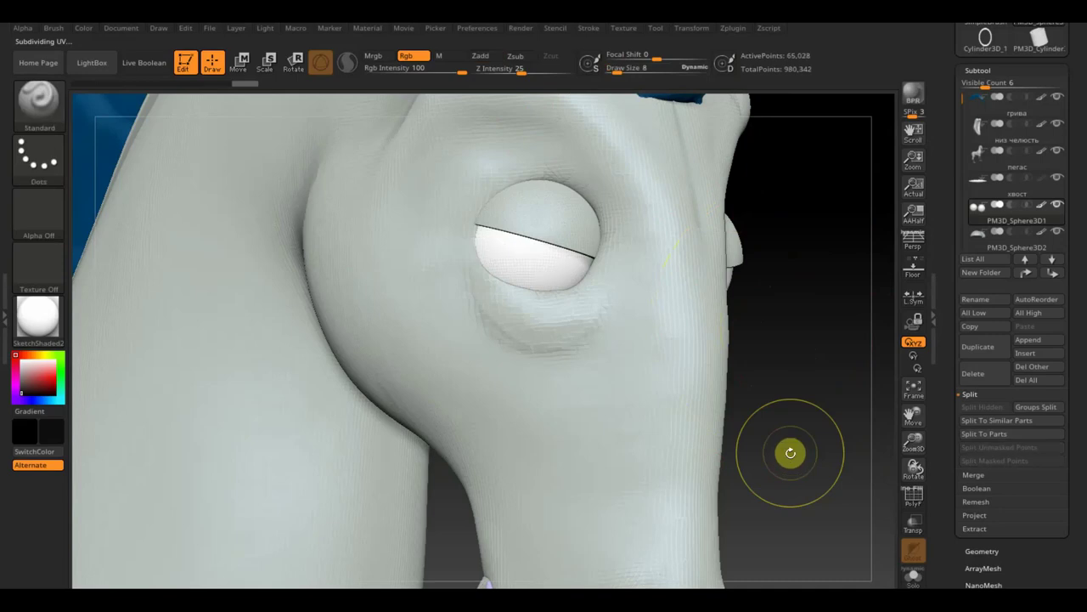
{"action": "key", "text": "ctrl+z"}
{"action": "key", "text": "ctrl"}
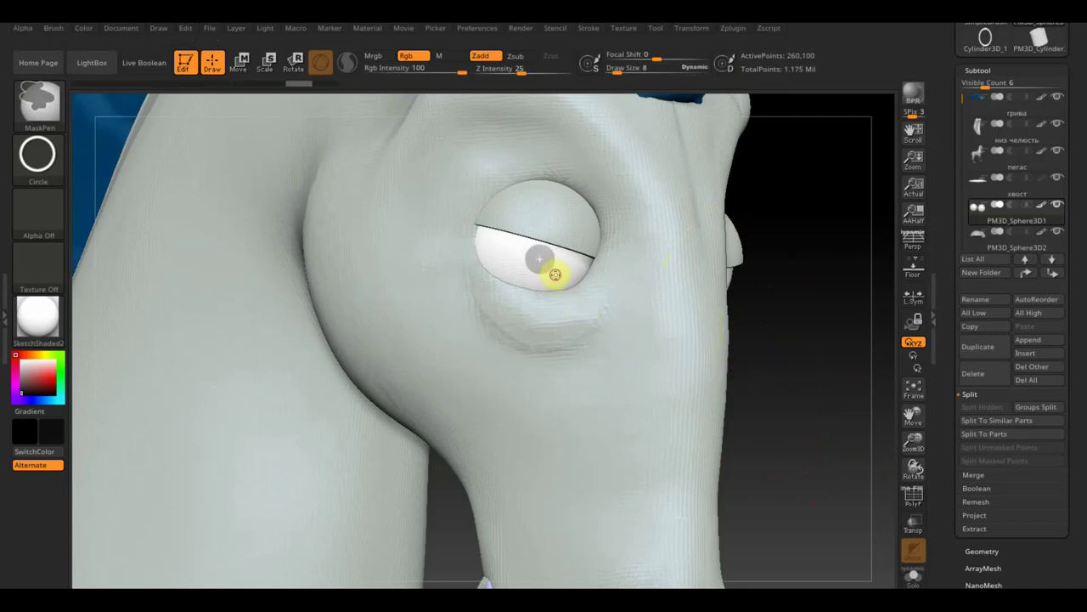
{"action": "left_click", "coordinate": [789, 363], "text": "ctrl"}
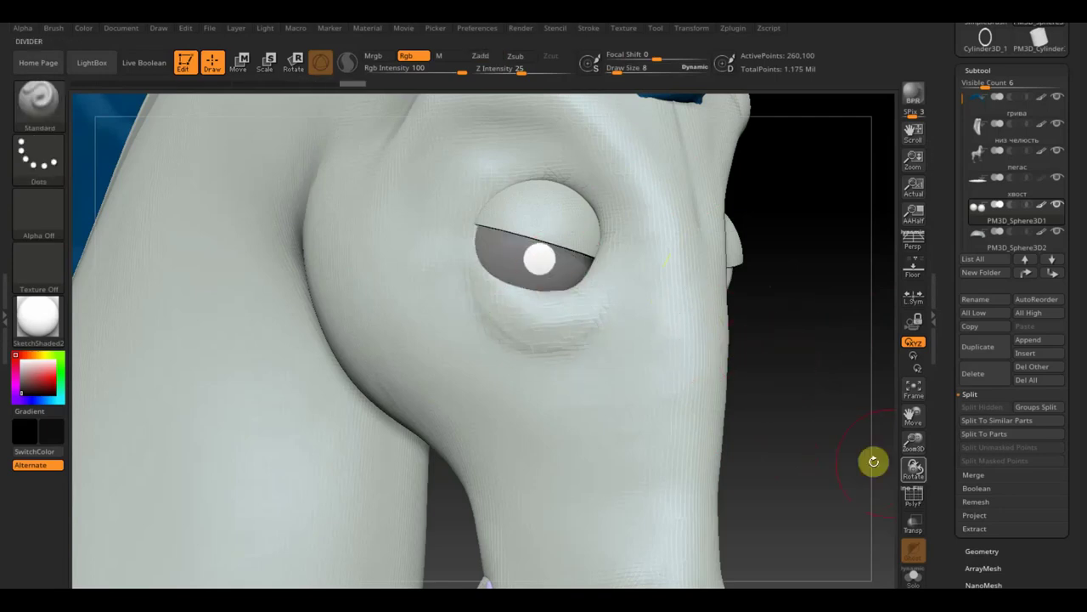
{"action": "left_click", "coordinate": [986, 549]}
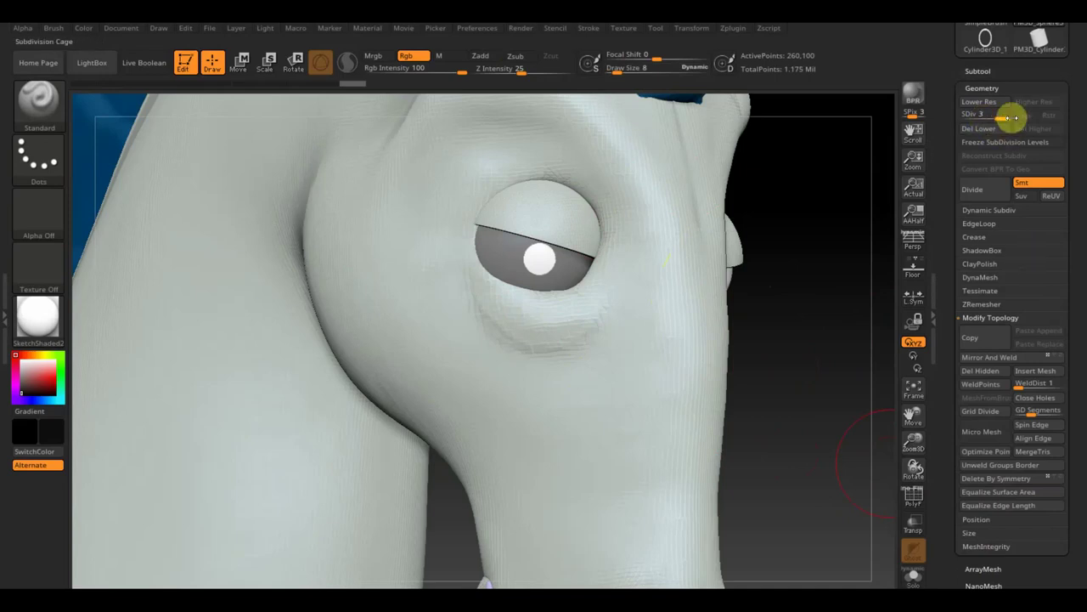
{"action": "mouse_move", "coordinate": [971, 114]}
{"action": "left_mouse_down"}
{"action": "mouse_move", "coordinate": [949, 113]}
{"action": "mouse_move", "coordinate": [1019, 114]}
{"action": "left_mouse_up"}
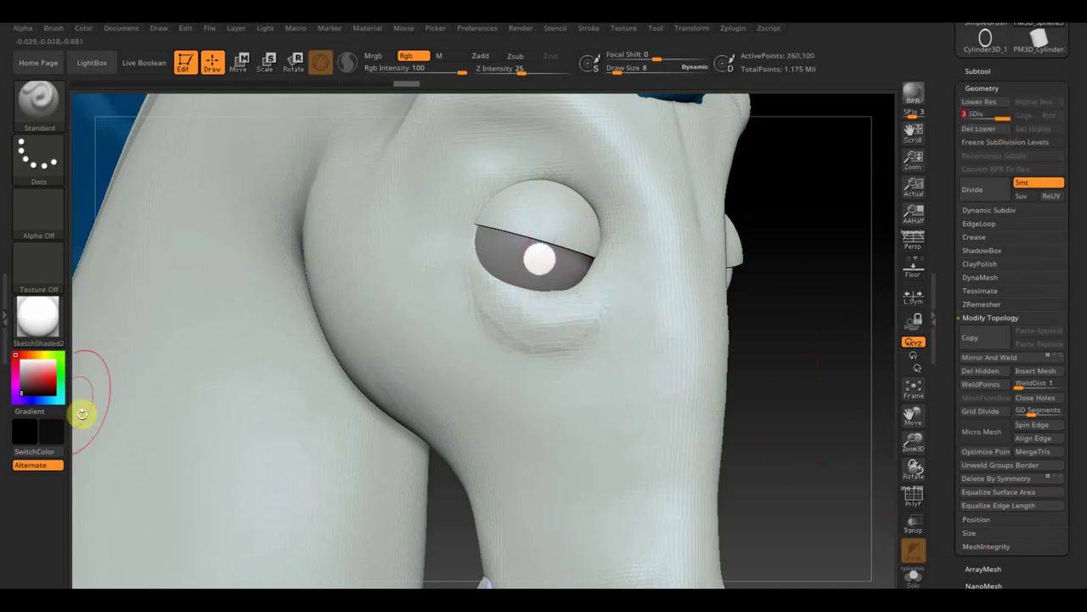
Paint the pupil black, then pick near-white with Draw Size 1 for the highlight.
{"action": "left_click_drag", "start_coordinate": [551, 251], "coordinate": [560, 276]}
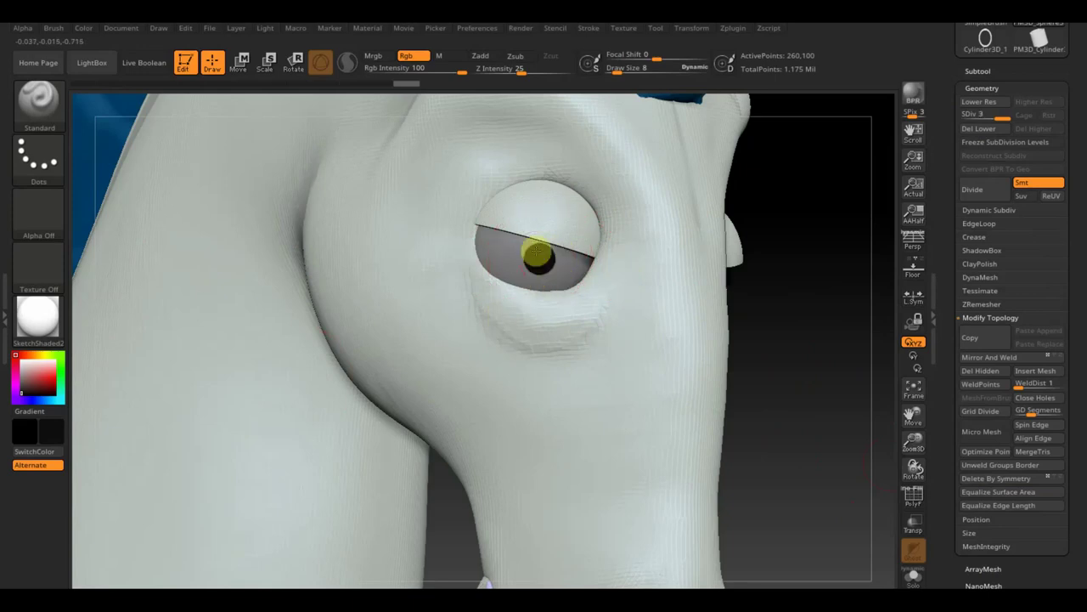
{"action": "left_click", "coordinate": [619, 72]}
{"action": "left_click_drag", "start_coordinate": [618, 72], "coordinate": [606, 69]}
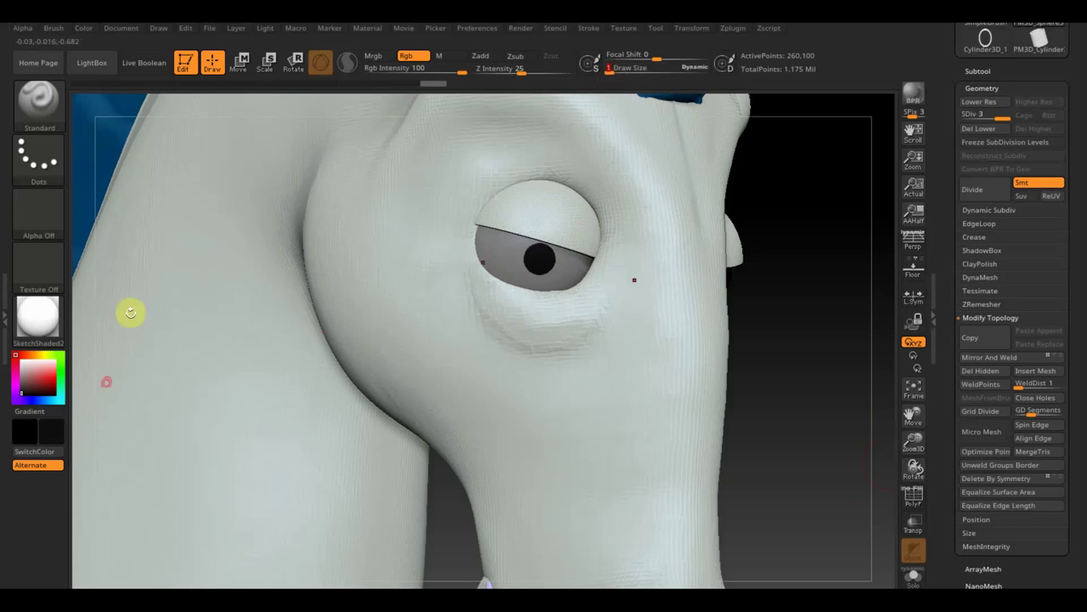
{"action": "left_click", "coordinate": [49, 435]}
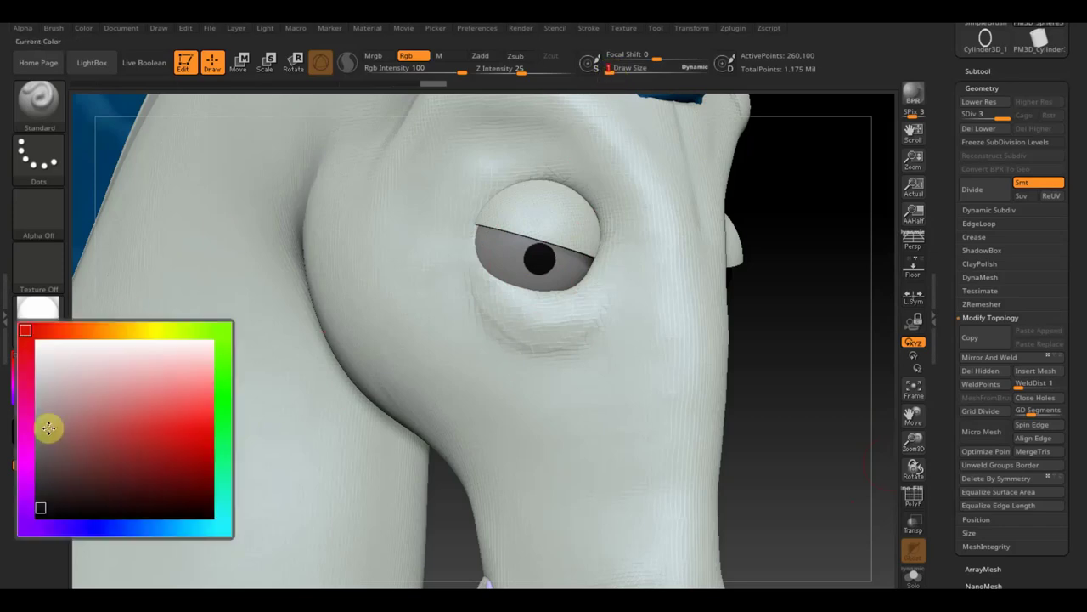
{"action": "left_click", "coordinate": [41, 359]}
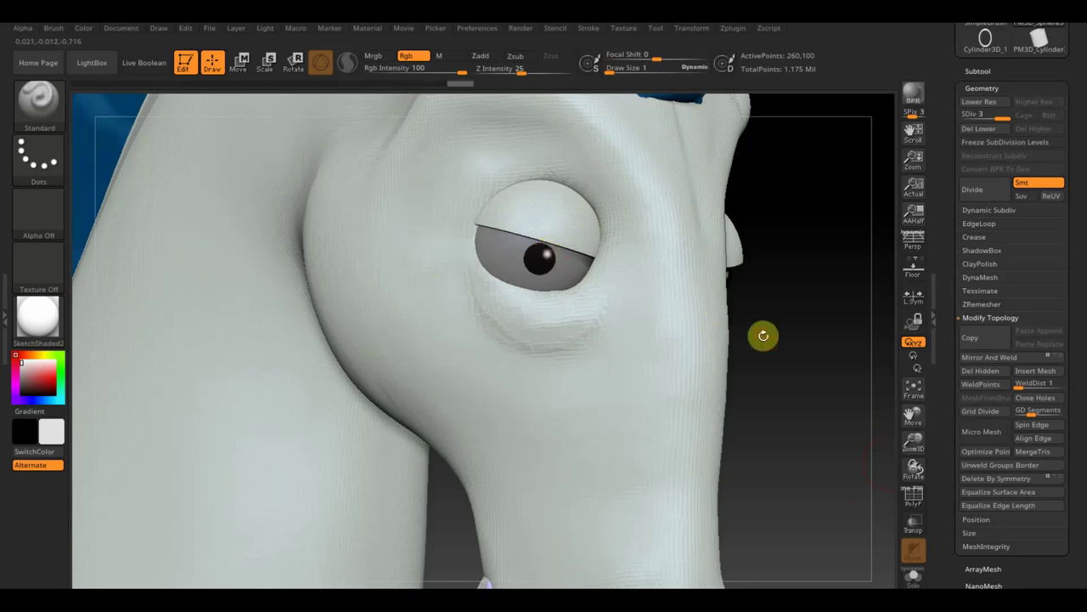
Frame the whole head and rotate it to compare both eyes.
{"action": "key", "text": "f"}
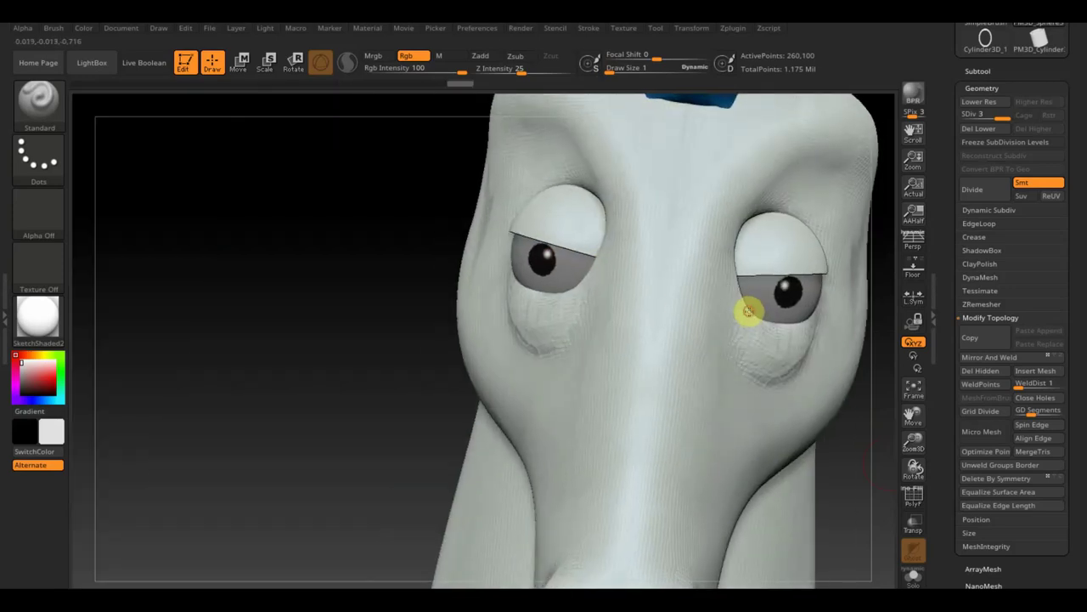
{"action": "left_click_drag", "start_coordinate": [351, 296], "coordinate": [287, 262], "text": "shift"}
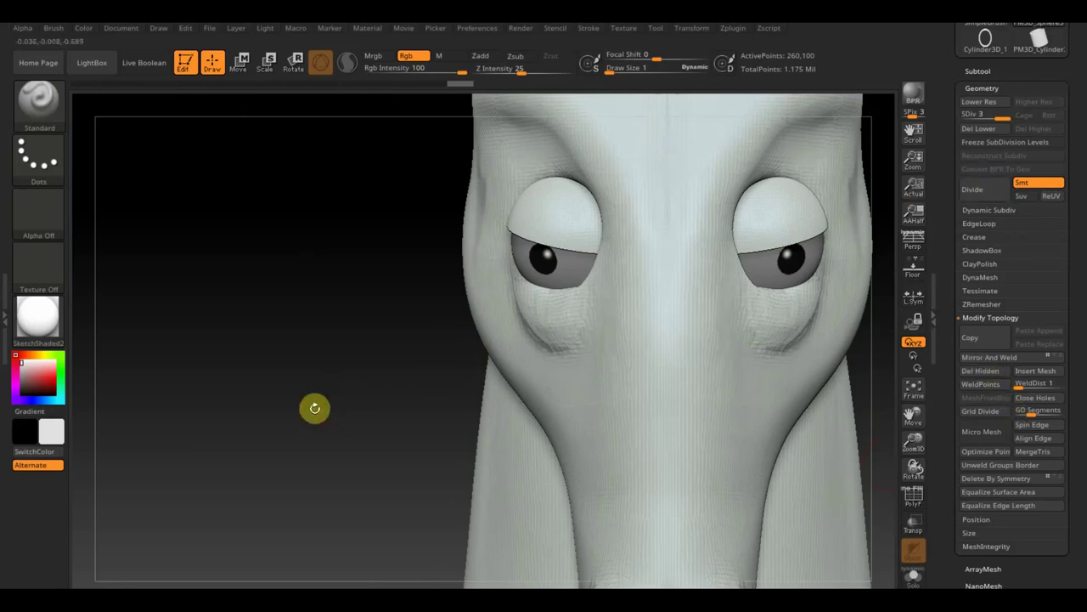
{"action": "mouse_move", "coordinate": [347, 473]}
{"action": "left_mouse_down"}
{"action": "mouse_move", "coordinate": [286, 303]}
{"action": "mouse_move", "coordinate": [293, 365]}
{"action": "mouse_move", "coordinate": [240, 368]}
{"action": "mouse_move", "coordinate": [224, 275]}
{"action": "mouse_move", "coordinate": [172, 156]}
{"action": "mouse_move", "coordinate": [242, 259]}
{"action": "left_mouse_up"}
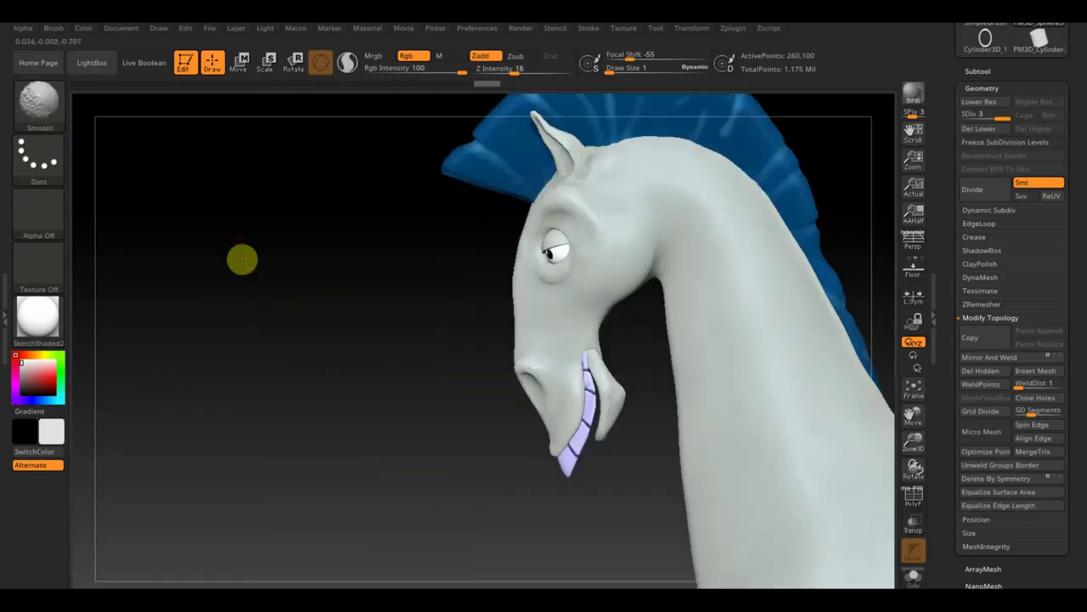
Orbit to a side view of the lower jaw and select the teeth subtool PM3D_Cylinder3D_2.
{"action": "mouse_move", "coordinate": [274, 383]}
{"action": "left_mouse_down", "text": "alt"}
{"action": "mouse_move", "coordinate": [245, 338]}
{"action": "mouse_move", "coordinate": [274, 342]}
{"action": "mouse_move", "coordinate": [221, 267]}
{"action": "left_mouse_up", "text": "alt"}
{"action": "left_click_drag", "start_coordinate": [566, 219], "coordinate": [690, 224]}
{"action": "mouse_move", "coordinate": [482, 274]}
{"action": "left_mouse_down"}
{"action": "mouse_move", "coordinate": [619, 301]}
{"action": "mouse_move", "coordinate": [687, 365]}
{"action": "mouse_move", "coordinate": [721, 362]}
{"action": "mouse_move", "coordinate": [810, 288]}
{"action": "mouse_move", "coordinate": [767, 287]}
{"action": "mouse_move", "coordinate": [796, 318]}
{"action": "mouse_move", "coordinate": [791, 343]}
{"action": "mouse_move", "coordinate": [801, 284]}
{"action": "left_mouse_up"}
{"action": "left_click_drag", "start_coordinate": [773, 323], "coordinate": [789, 338]}
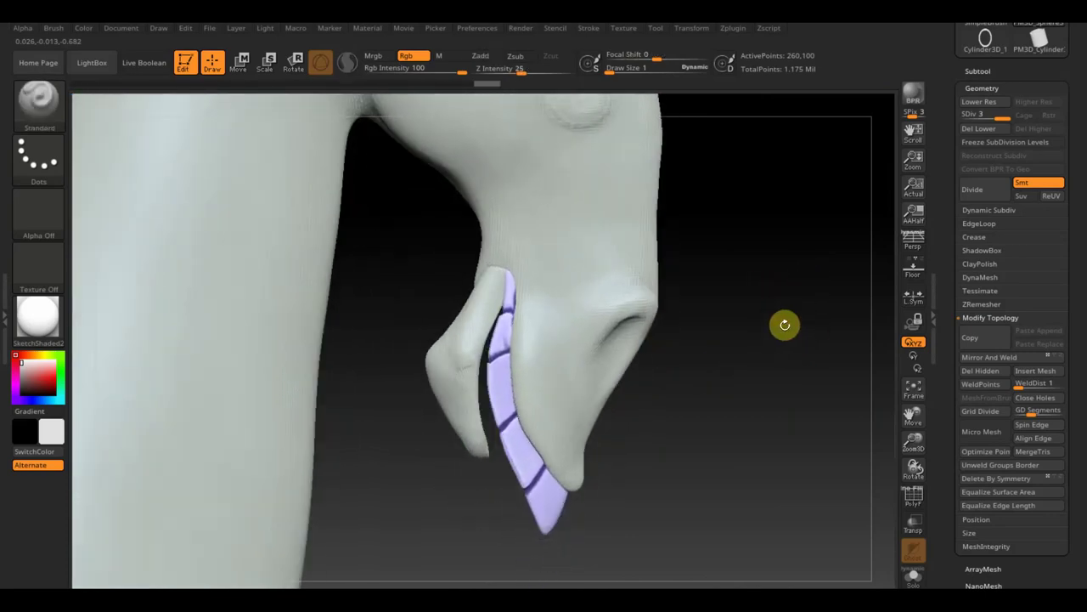
{"action": "left_click", "coordinate": [501, 411], "text": "alt"}
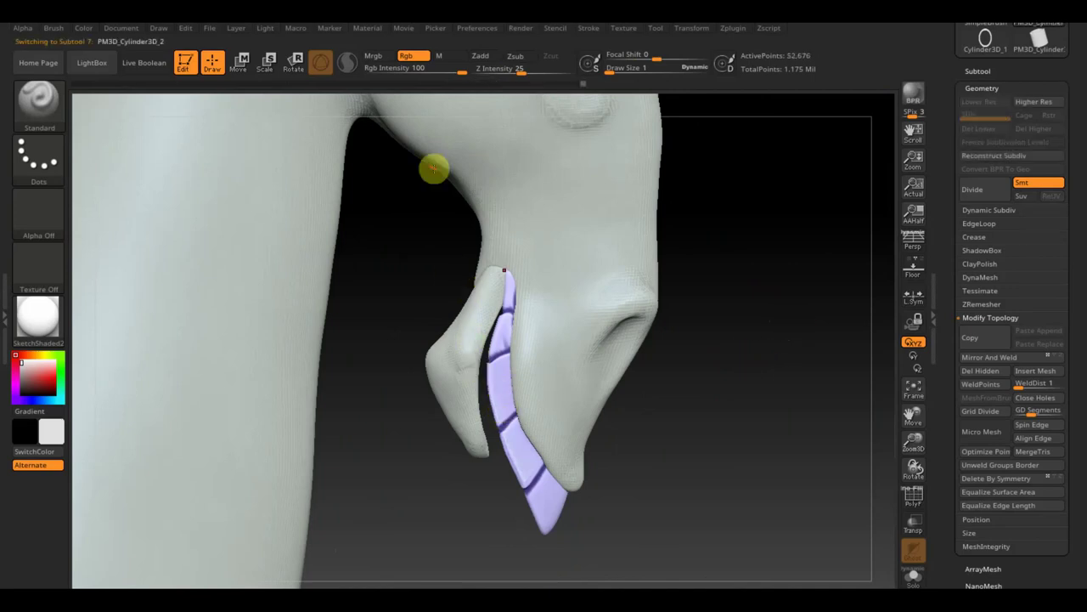
Scrub the undo history to return the teeth to their white segmented state.
{"action": "left_click", "coordinate": [536, 88]}
{"action": "left_click", "coordinate": [548, 88]}
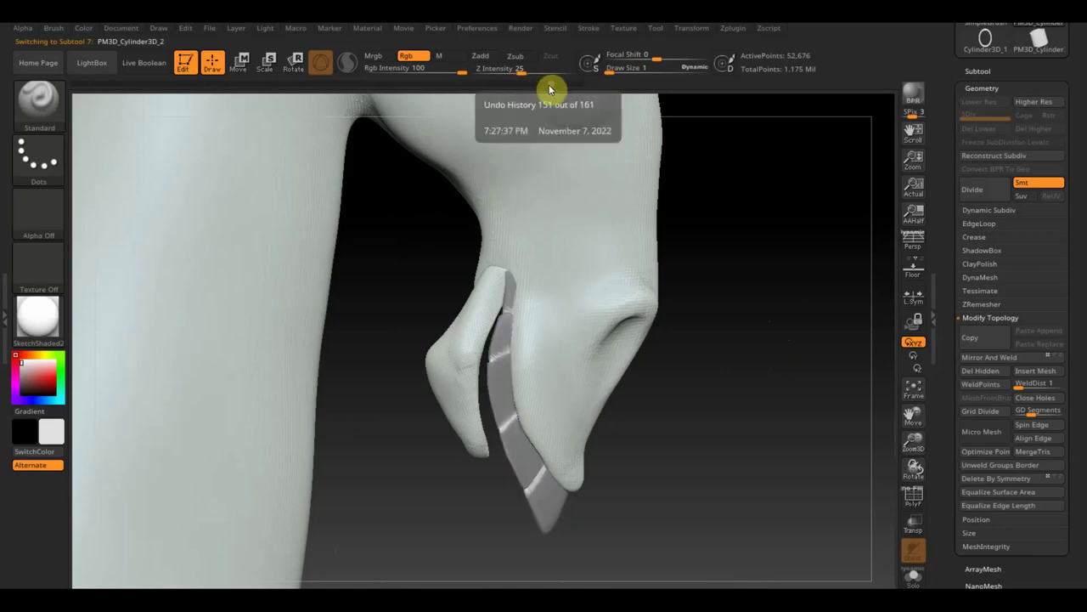
{"action": "left_click_drag", "start_coordinate": [544, 89], "coordinate": [533, 88]}
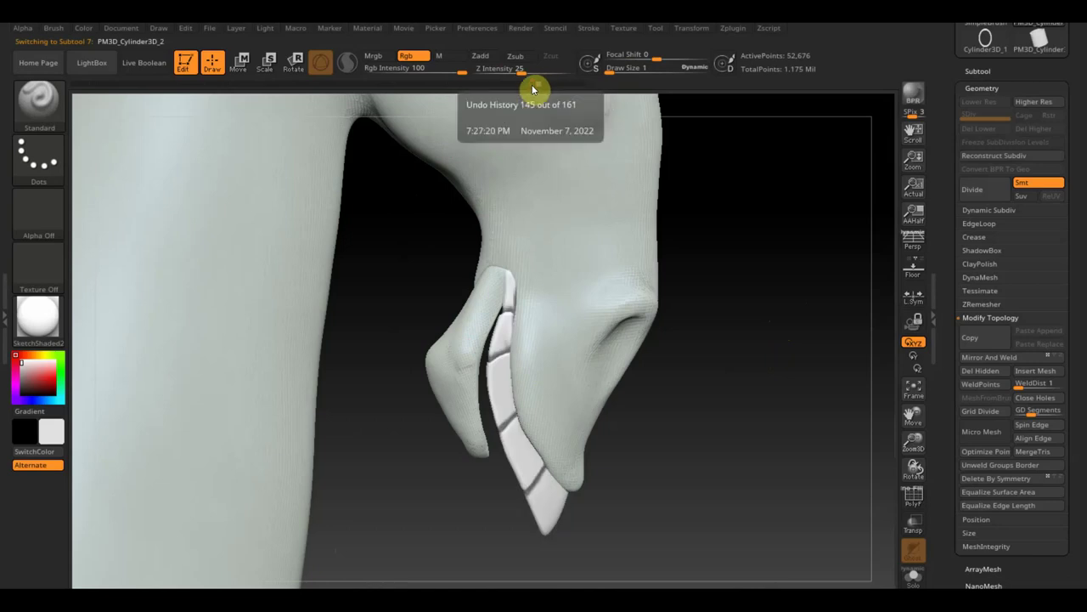
Pick near-white and polypaint the lower tooth segments white at Draw Size 7.
{"action": "left_click", "coordinate": [621, 75]}
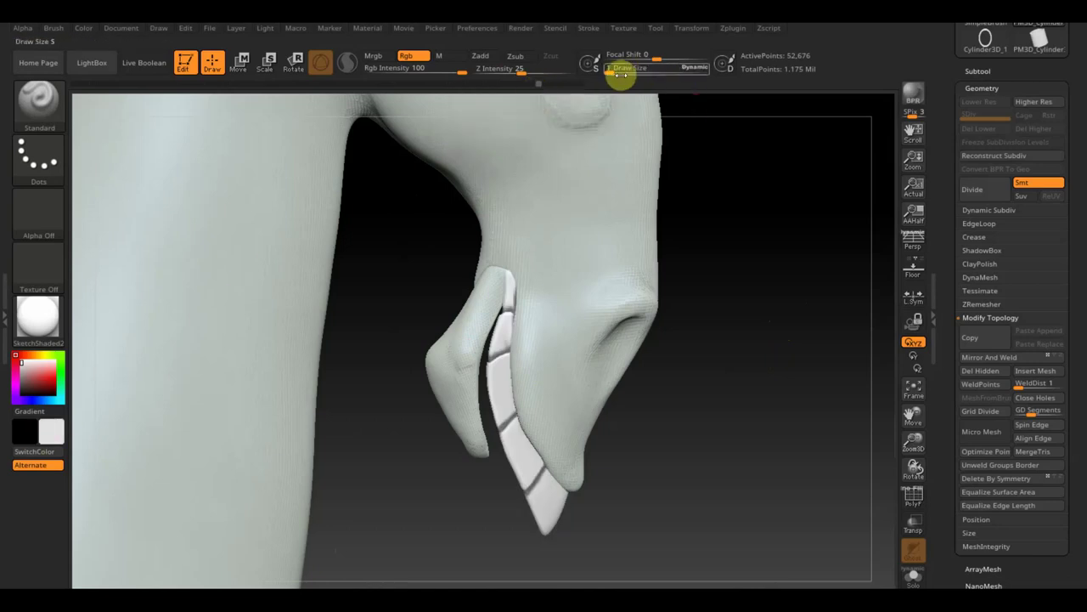
{"action": "left_click_drag", "start_coordinate": [621, 75], "coordinate": [627, 71]}
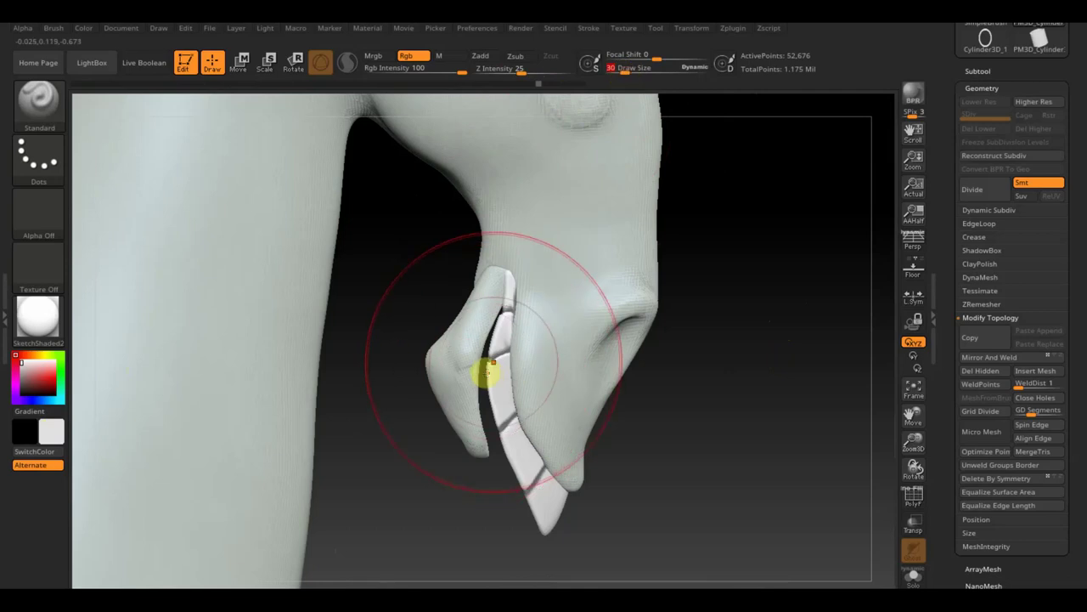
{"action": "left_click", "coordinate": [510, 410], "text": "alt"}
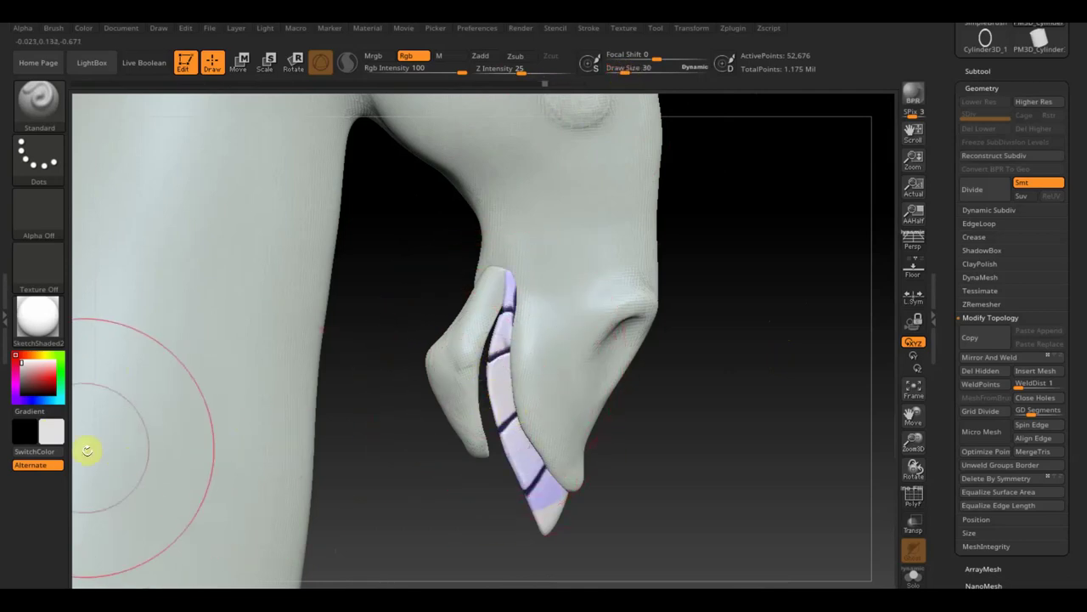
{"action": "left_click", "coordinate": [49, 434]}
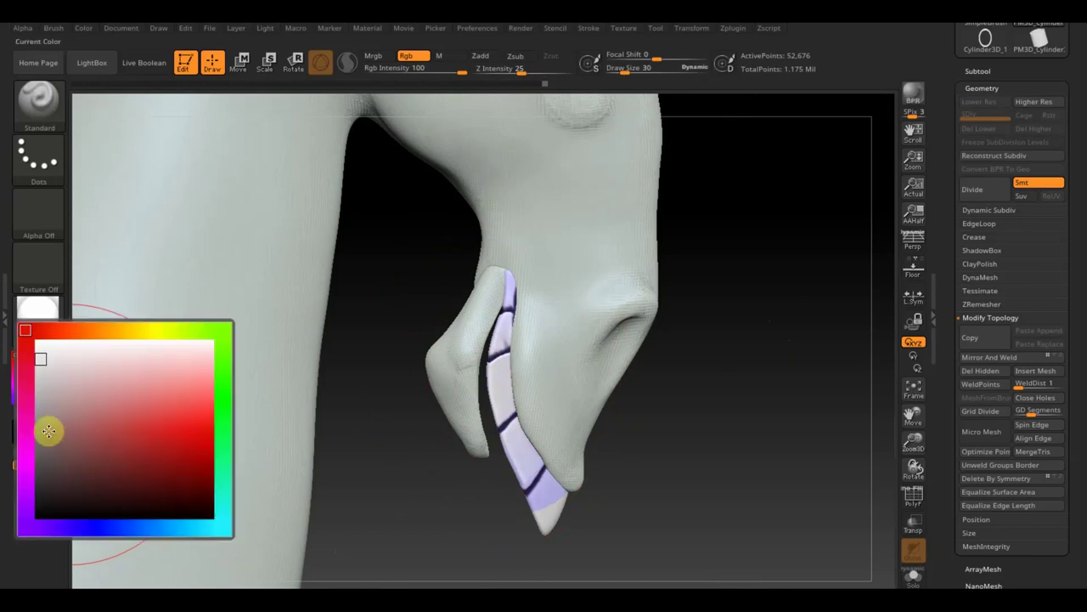
{"action": "left_click", "coordinate": [36, 348]}
{"action": "left_click_drag", "start_coordinate": [651, 73], "coordinate": [617, 71]}
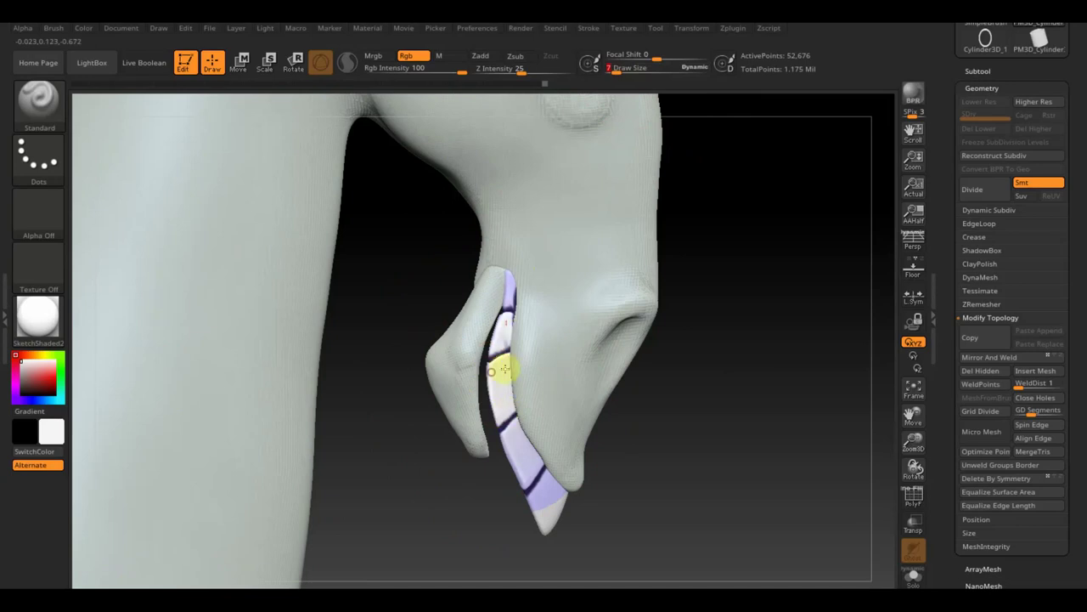
{"action": "mouse_move", "coordinate": [488, 427]}
{"action": "left_mouse_down"}
{"action": "mouse_move", "coordinate": [522, 478]}
{"action": "mouse_move", "coordinate": [546, 488]}
{"action": "left_mouse_up"}
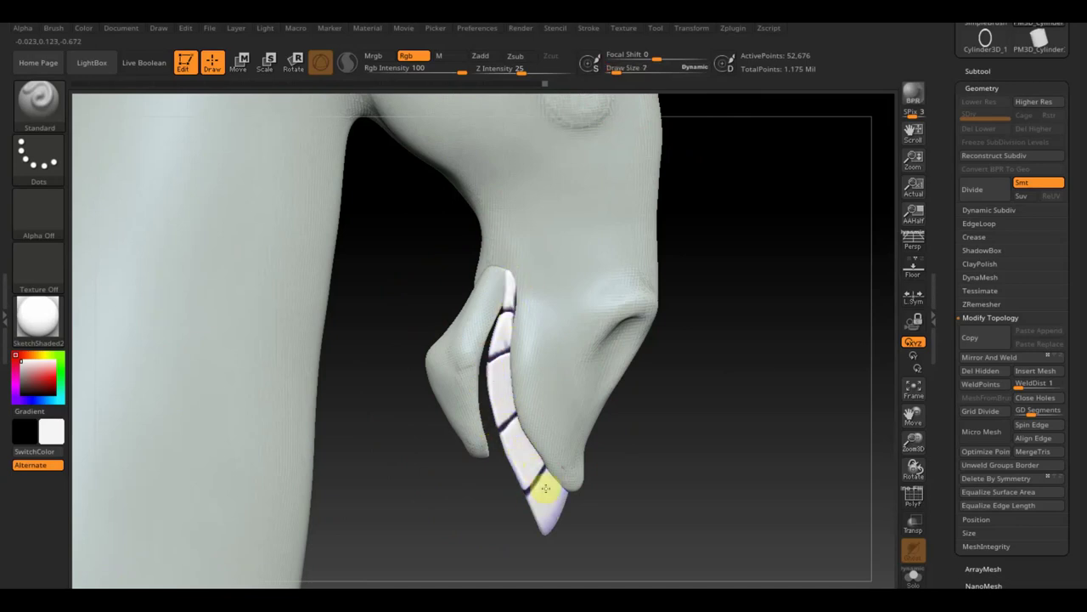
Inspect the teeth from several angles, then mask the whole teeth strip.
{"action": "mouse_move", "coordinate": [497, 352]}
{"action": "right_mouse_down"}
{"action": "mouse_move", "coordinate": [651, 345]}
{"action": "mouse_move", "coordinate": [611, 280]}
{"action": "right_mouse_up"}
{"action": "mouse_move", "coordinate": [430, 389]}
{"action": "right_mouse_down"}
{"action": "mouse_move", "coordinate": [449, 399]}
{"action": "mouse_move", "coordinate": [357, 365]}
{"action": "mouse_move", "coordinate": [383, 364]}
{"action": "right_mouse_up"}
{"action": "mouse_move", "coordinate": [330, 454]}
{"action": "right_mouse_down"}
{"action": "mouse_move", "coordinate": [413, 359]}
{"action": "mouse_move", "coordinate": [383, 340]}
{"action": "mouse_move", "coordinate": [408, 354]}
{"action": "right_mouse_up"}
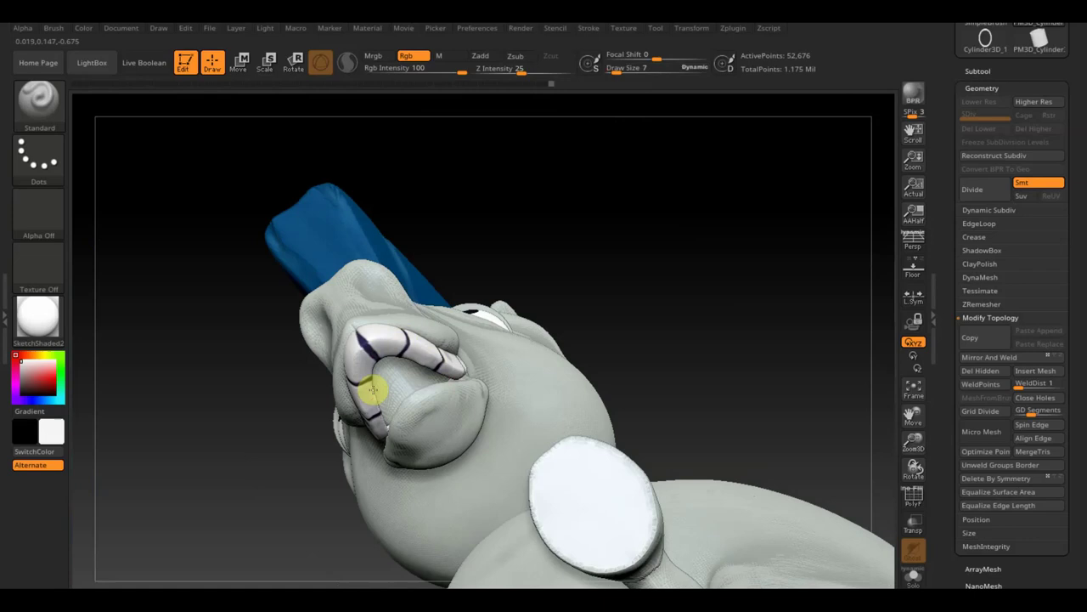
{"action": "mouse_move", "coordinate": [568, 297]}
{"action": "right_mouse_down"}
{"action": "mouse_move", "coordinate": [641, 248]}
{"action": "mouse_move", "coordinate": [628, 236]}
{"action": "right_mouse_up"}
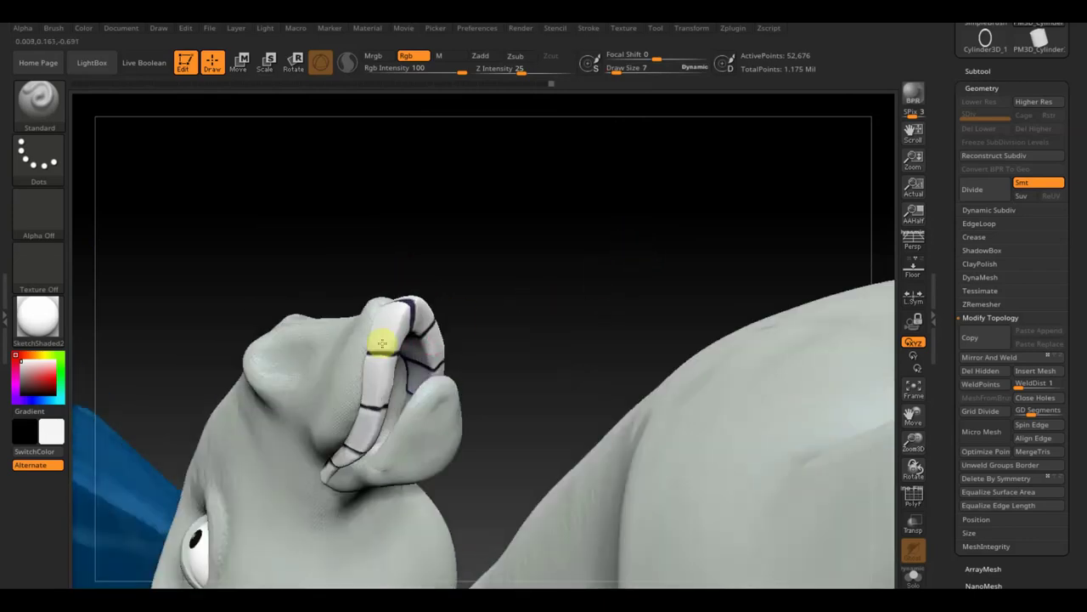
{"action": "mouse_move", "coordinate": [289, 508]}
{"action": "right_mouse_down"}
{"action": "mouse_move", "coordinate": [560, 349]}
{"action": "mouse_move", "coordinate": [513, 498]}
{"action": "mouse_move", "coordinate": [413, 464]}
{"action": "mouse_move", "coordinate": [352, 436]}
{"action": "mouse_move", "coordinate": [213, 202]}
{"action": "mouse_move", "coordinate": [165, 201]}
{"action": "mouse_move", "coordinate": [579, 297]}
{"action": "mouse_move", "coordinate": [604, 328]}
{"action": "right_mouse_up"}
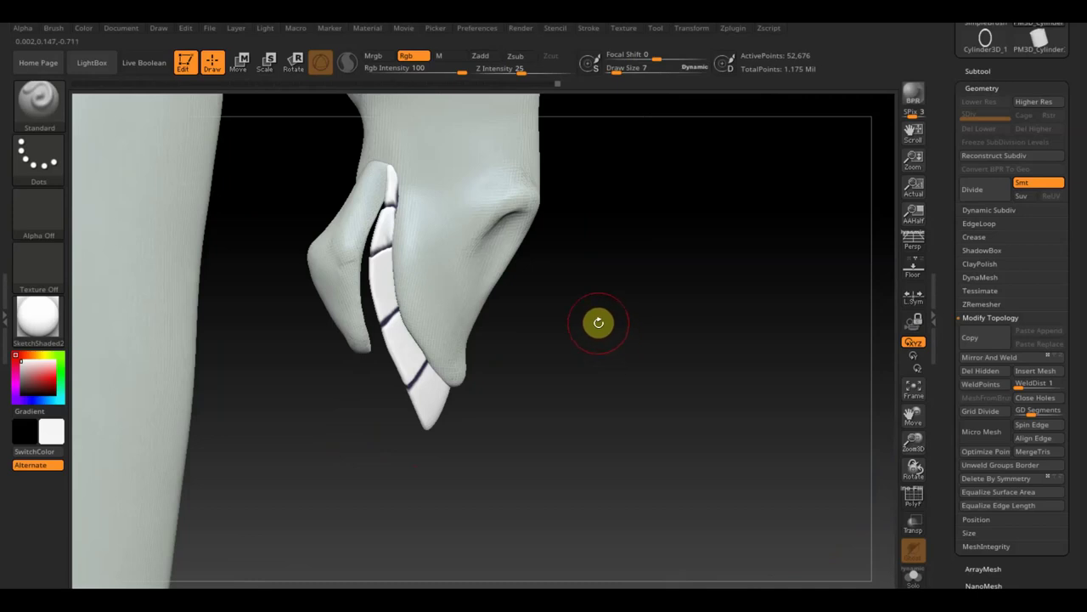
{"action": "key", "text": "ctrl"}
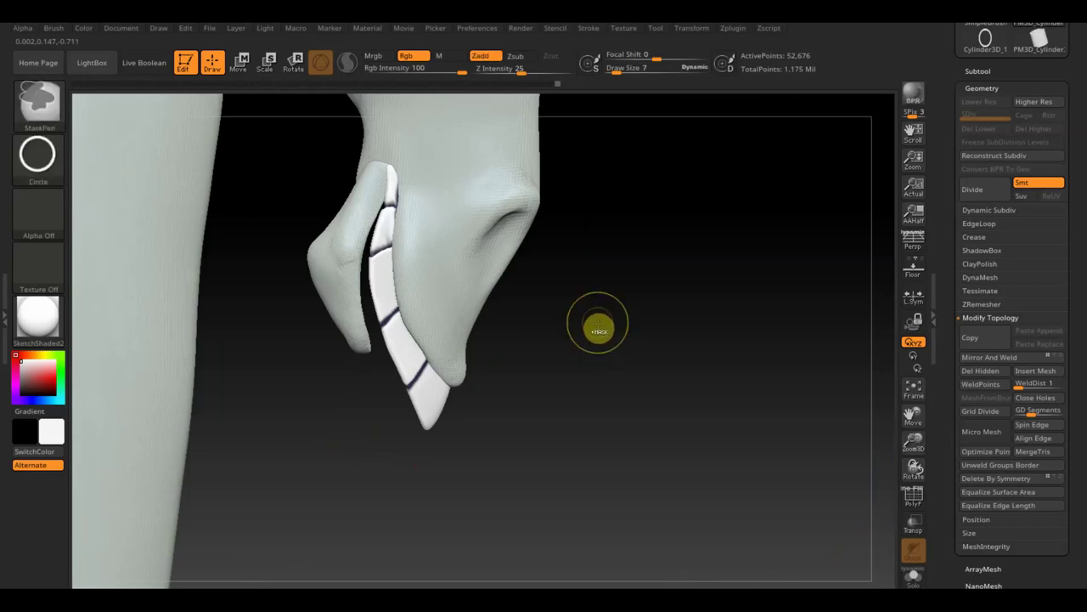
{"action": "left_click_drag", "start_coordinate": [599, 323], "coordinate": [618, 328], "text": "ctrl"}
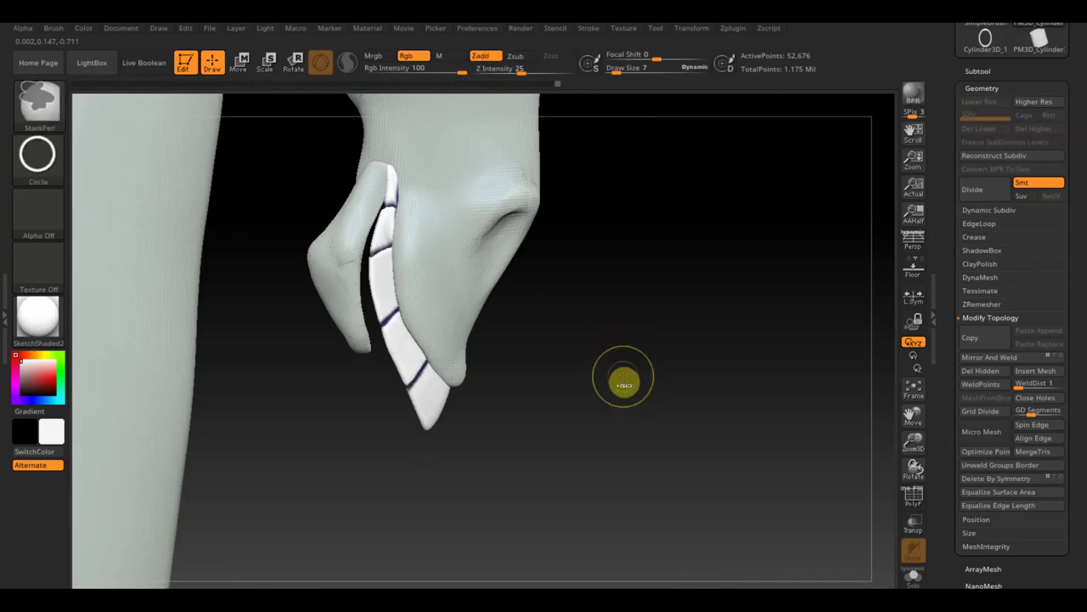
{"action": "left_click", "coordinate": [624, 376], "text": "ctrl"}
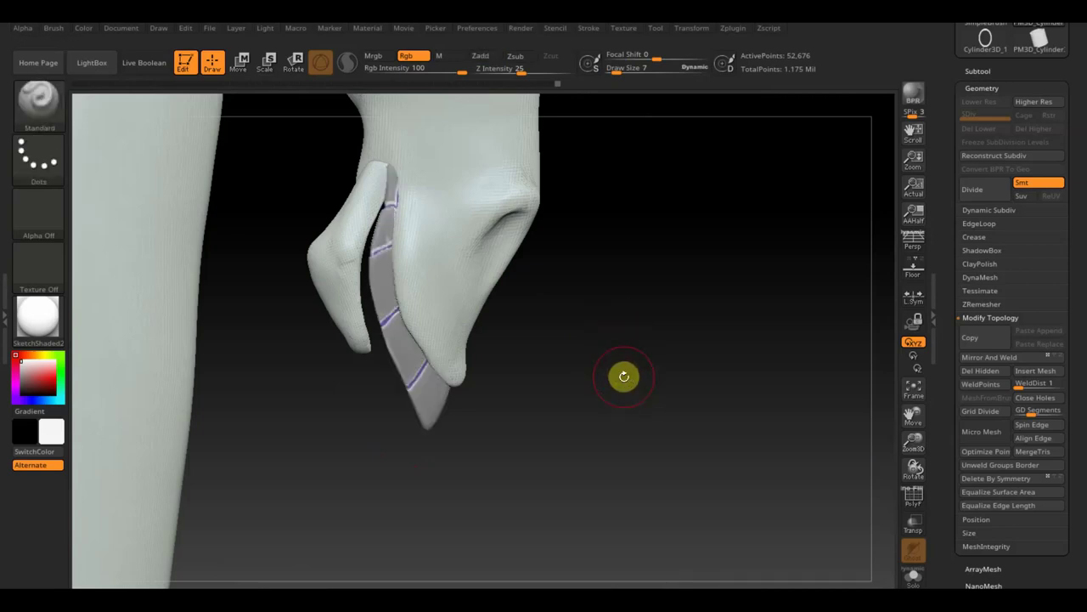
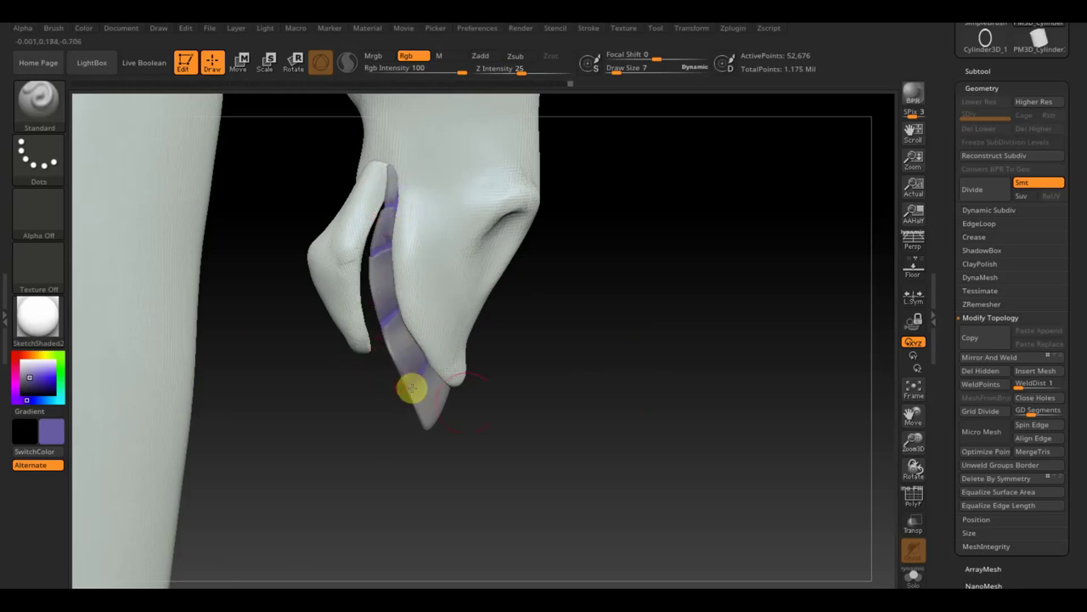
Orbit around the tooth strip, then set Focal Shift to 0 and begin editing Draw Size.
{"action": "left_click_drag", "start_coordinate": [572, 434], "coordinate": [411, 374]}
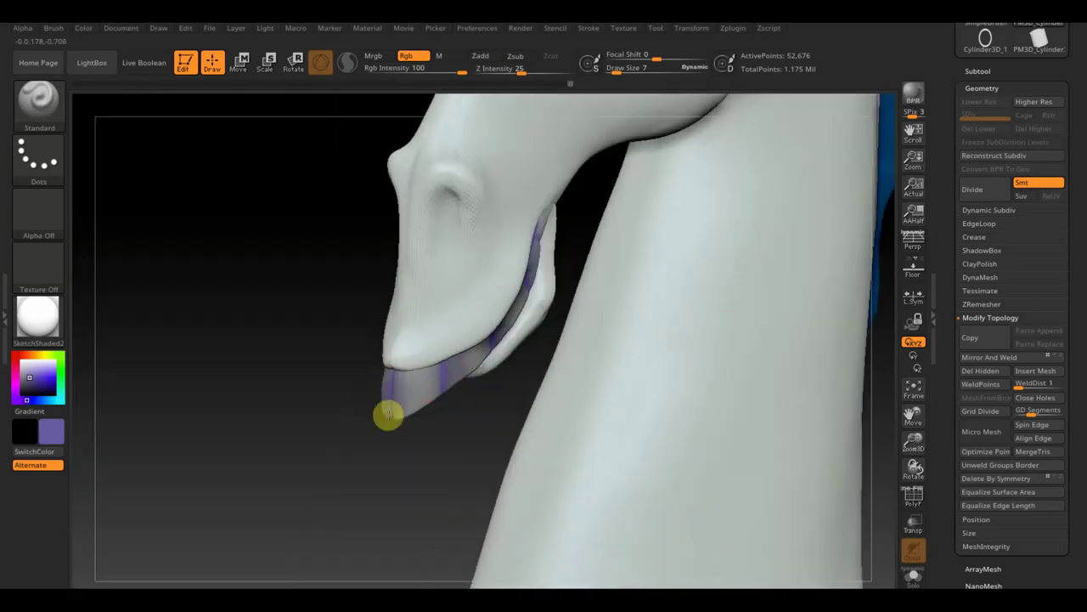
{"action": "left_click_drag", "start_coordinate": [484, 425], "coordinate": [449, 438]}
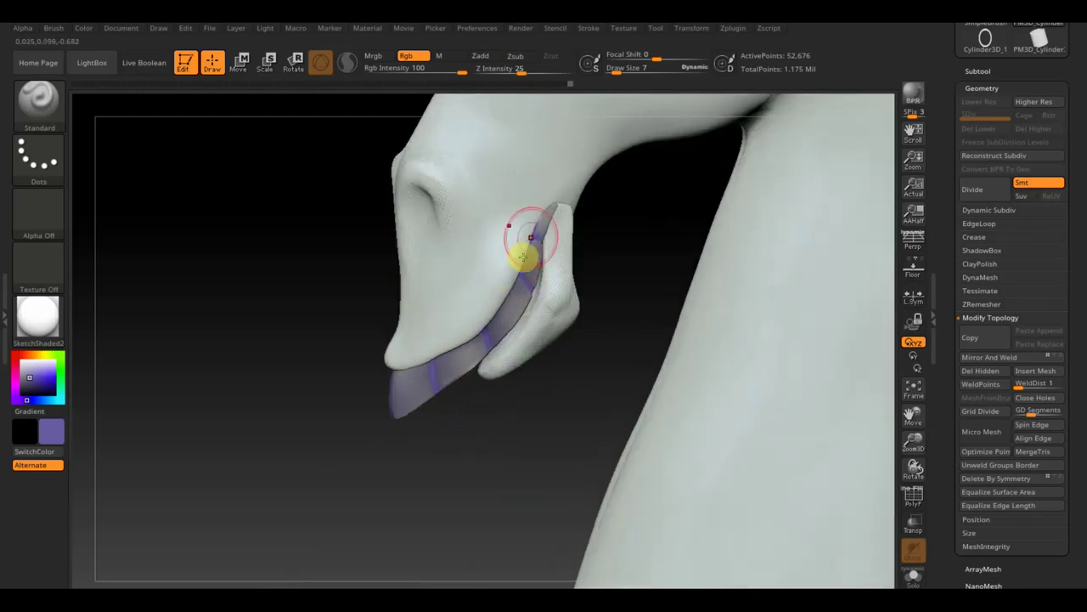
{"action": "mouse_move", "coordinate": [206, 347]}
{"action": "left_mouse_down"}
{"action": "mouse_move", "coordinate": [291, 344]}
{"action": "mouse_move", "coordinate": [626, 391]}
{"action": "left_mouse_up"}
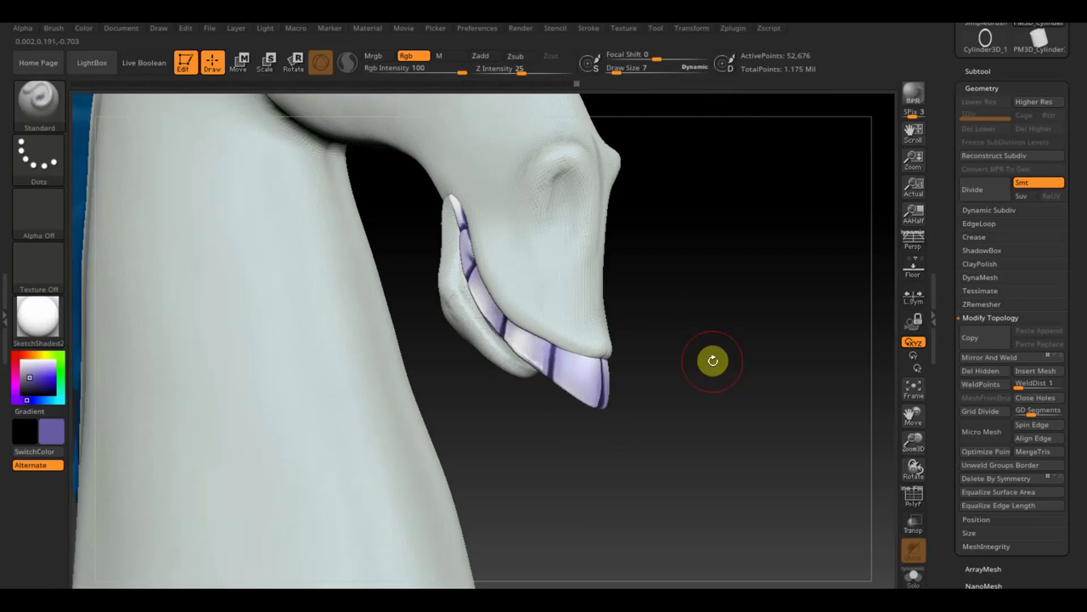
{"action": "left_click_drag", "start_coordinate": [713, 361], "coordinate": [745, 355]}
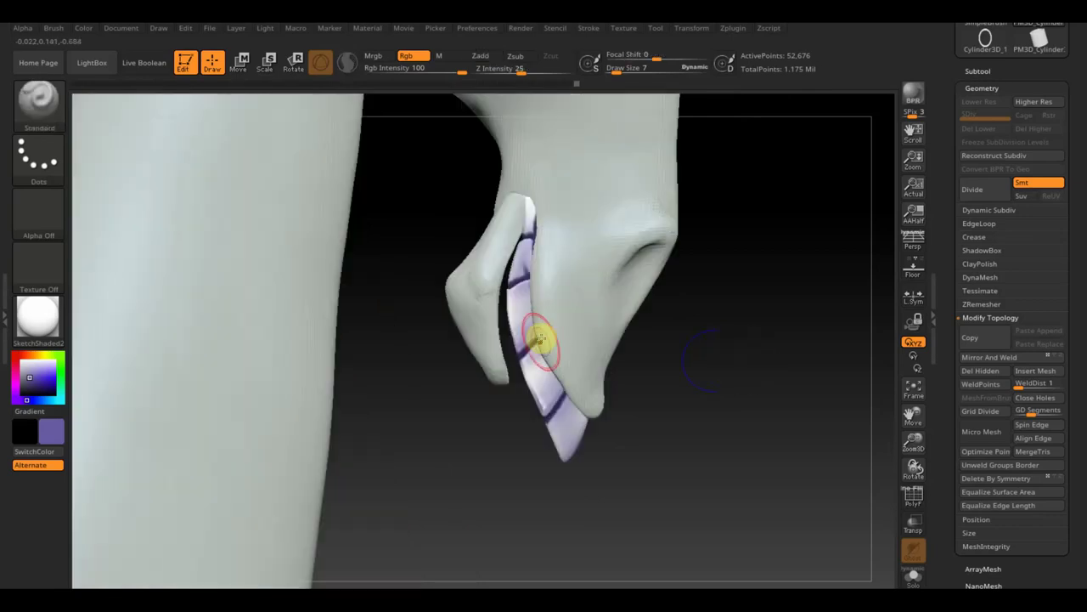
{"action": "left_click", "coordinate": [635, 55]}
{"action": "left_click", "coordinate": [615, 68]}
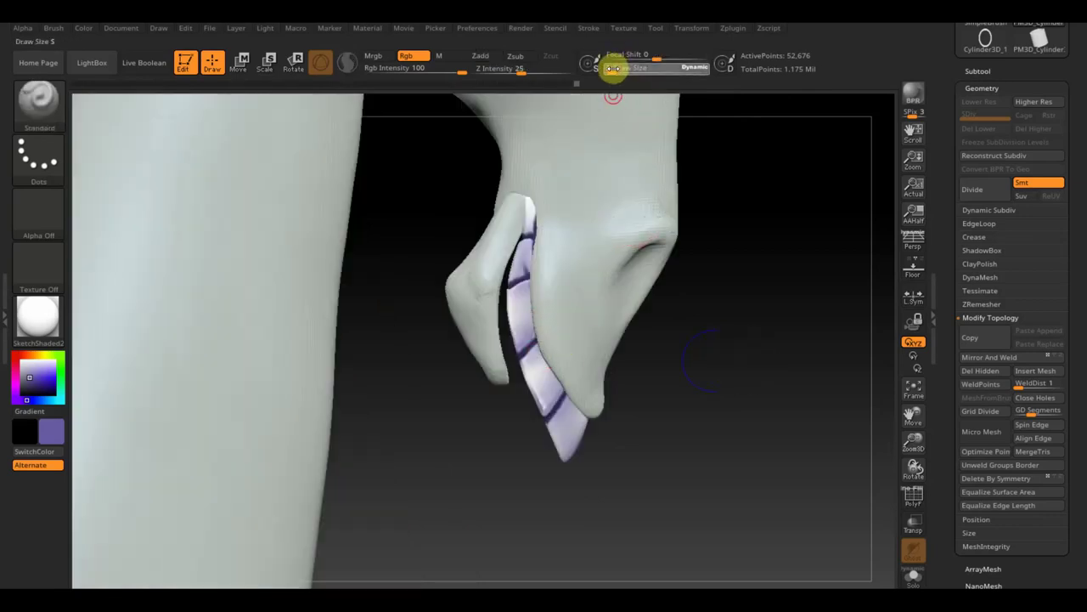
Set Draw Size to 2 and make the secondary colour white.
{"action": "type", "text": "2"}
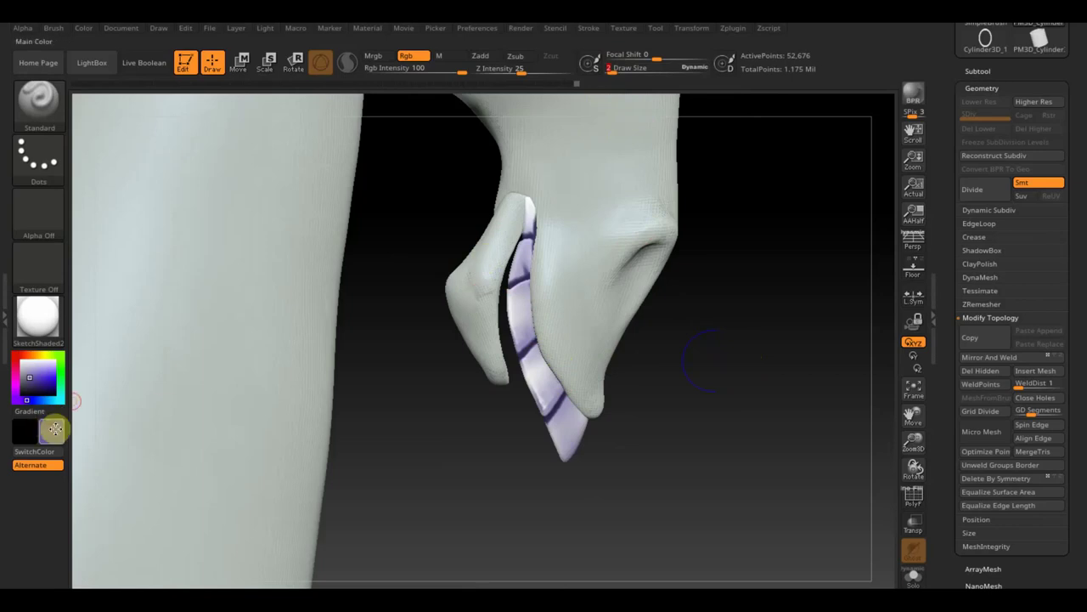
{"action": "left_click", "coordinate": [53, 429]}
{"action": "left_click", "coordinate": [43, 340]}
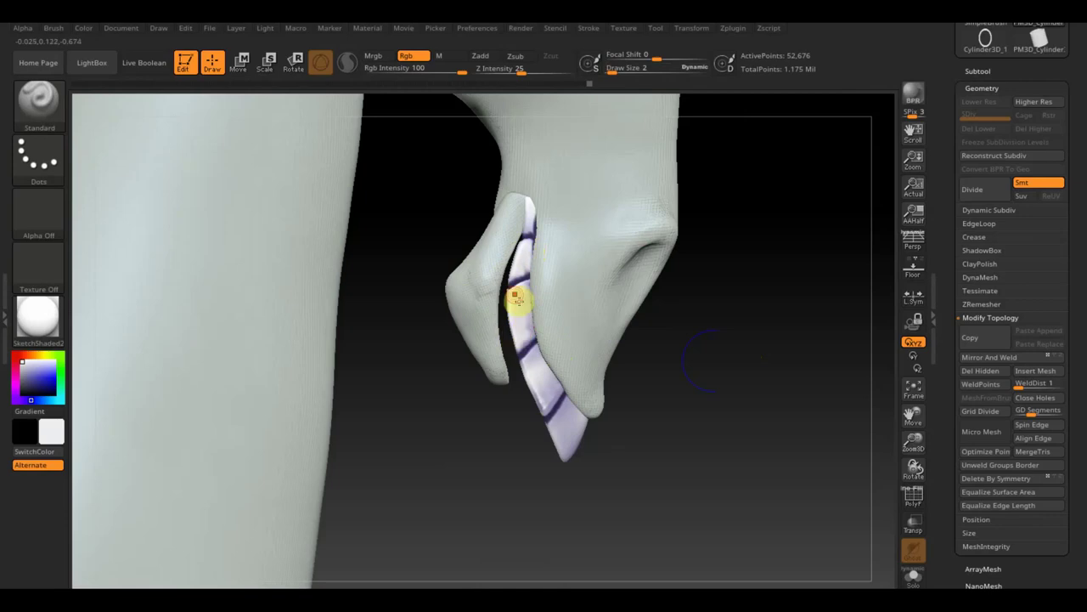
Paint three dark dividing lines across the teeth, then orbit to a low front view.
{"action": "left_click_drag", "start_coordinate": [522, 357], "coordinate": [553, 389]}
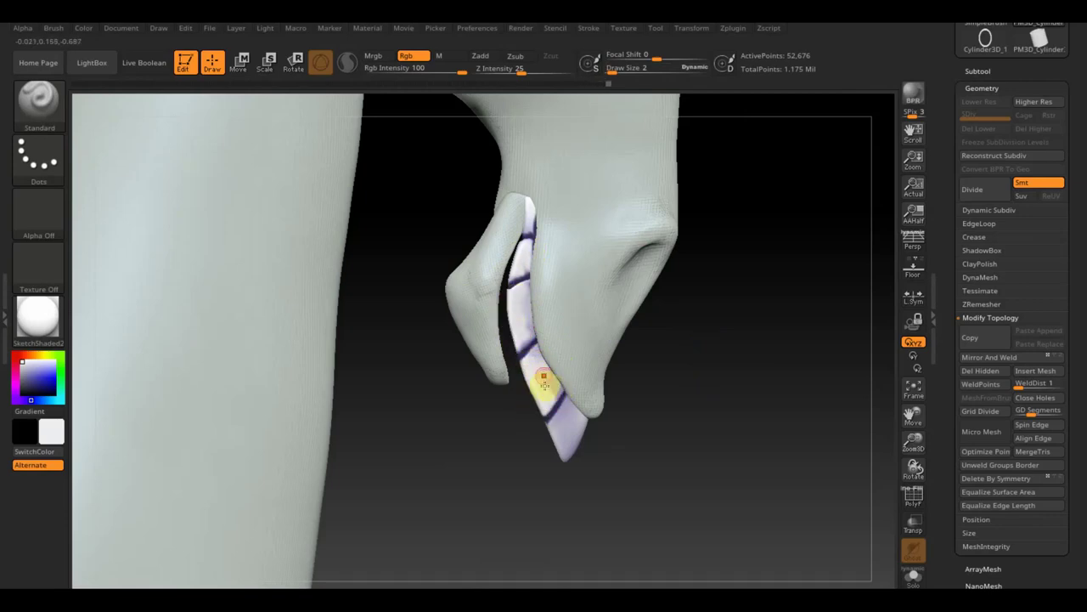
{"action": "left_click_drag", "start_coordinate": [568, 414], "coordinate": [523, 316]}
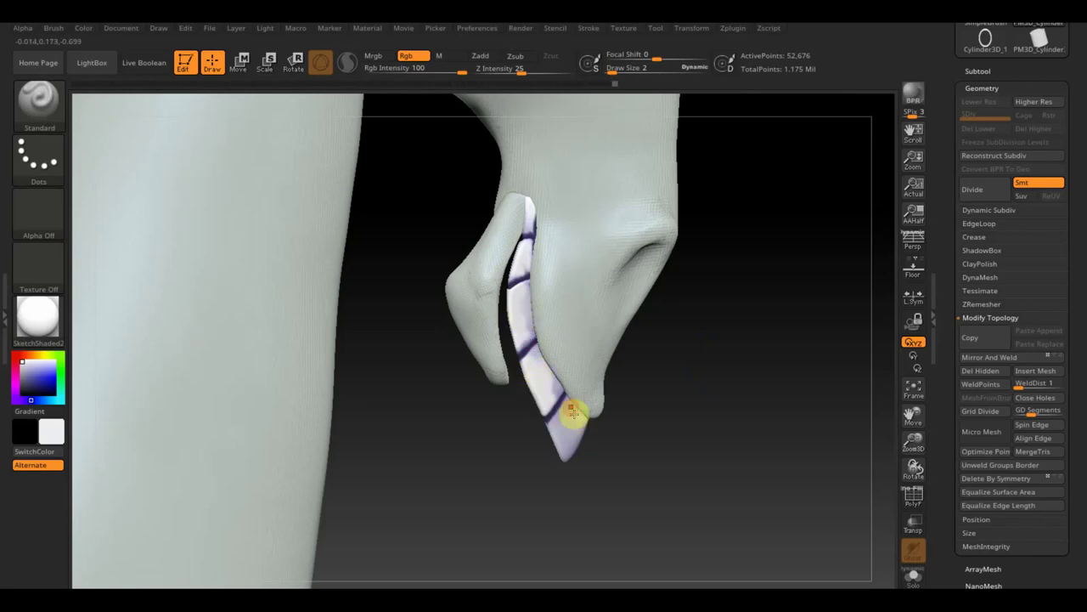
{"action": "mouse_move", "coordinate": [553, 418]}
{"action": "left_mouse_down"}
{"action": "mouse_move", "coordinate": [558, 400]}
{"action": "mouse_move", "coordinate": [604, 483]}
{"action": "mouse_move", "coordinate": [573, 449]}
{"action": "mouse_move", "coordinate": [583, 427]}
{"action": "left_mouse_up"}
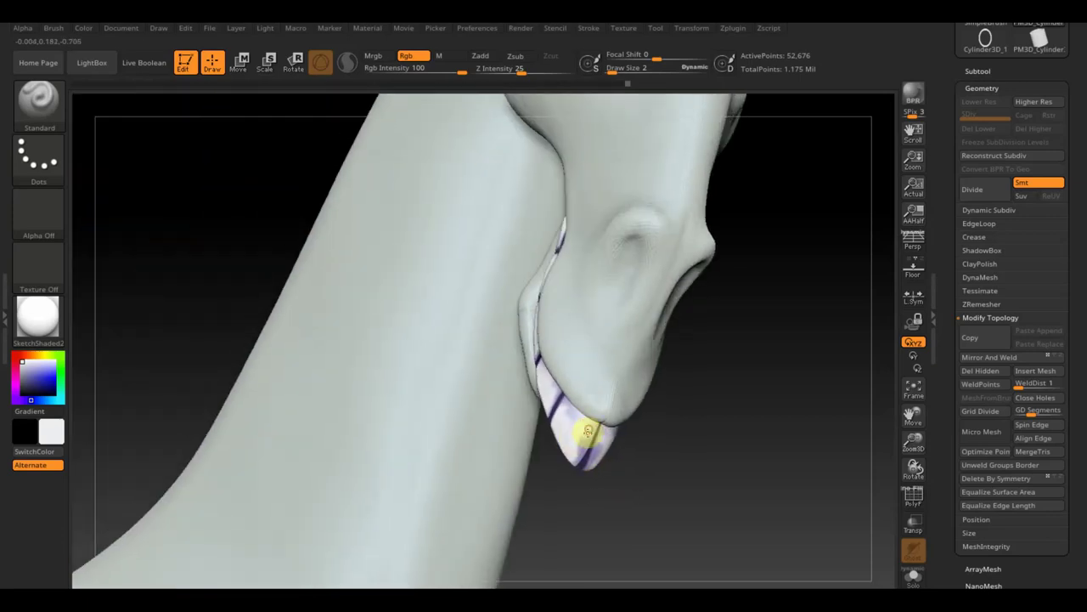
{"action": "mouse_move", "coordinate": [554, 488]}
{"action": "left_mouse_down"}
{"action": "mouse_move", "coordinate": [518, 483]}
{"action": "mouse_move", "coordinate": [483, 440]}
{"action": "mouse_move", "coordinate": [501, 457]}
{"action": "left_mouse_up"}
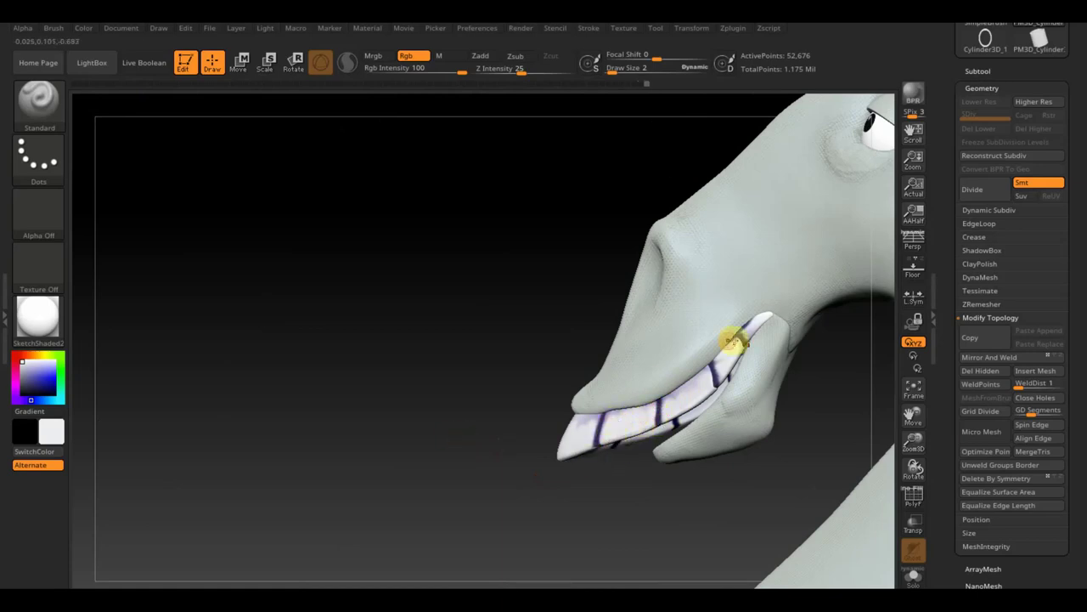
{"action": "mouse_move", "coordinate": [507, 360]}
{"action": "left_mouse_down", "text": "shift"}
{"action": "mouse_move", "coordinate": [597, 382]}
{"action": "mouse_move", "coordinate": [792, 358]}
{"action": "mouse_move", "coordinate": [649, 109]}
{"action": "mouse_move", "coordinate": [777, 401]}
{"action": "mouse_move", "coordinate": [810, 408]}
{"action": "left_mouse_up", "text": "shift"}
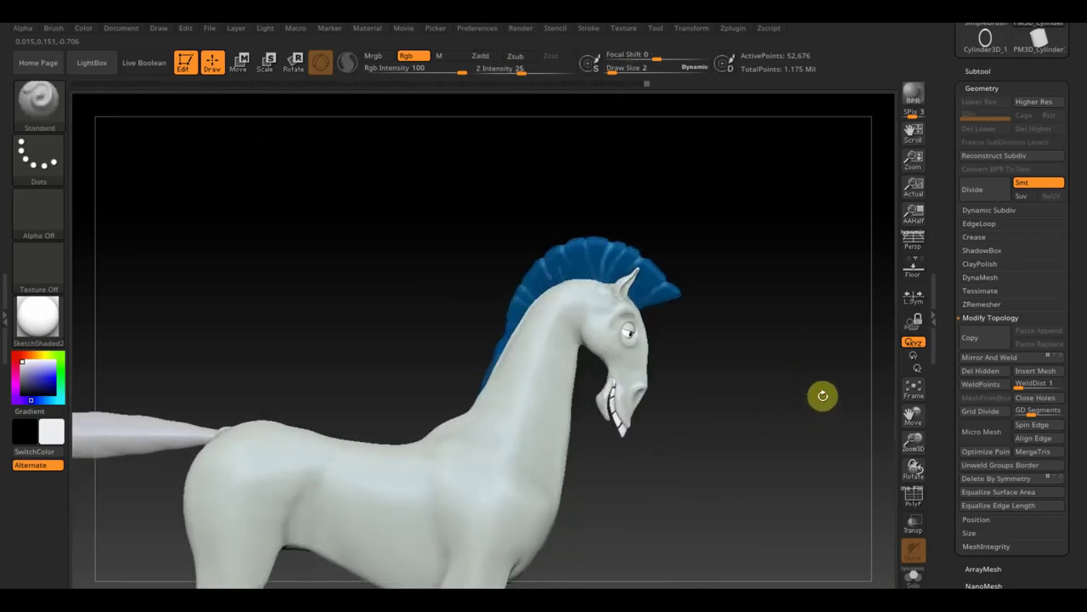
{"action": "mouse_move", "coordinate": [799, 454]}
{"action": "left_mouse_down", "text": "alt"}
{"action": "mouse_move", "coordinate": [747, 309]}
{"action": "mouse_move", "coordinate": [747, 318]}
{"action": "left_mouse_up", "text": "alt"}
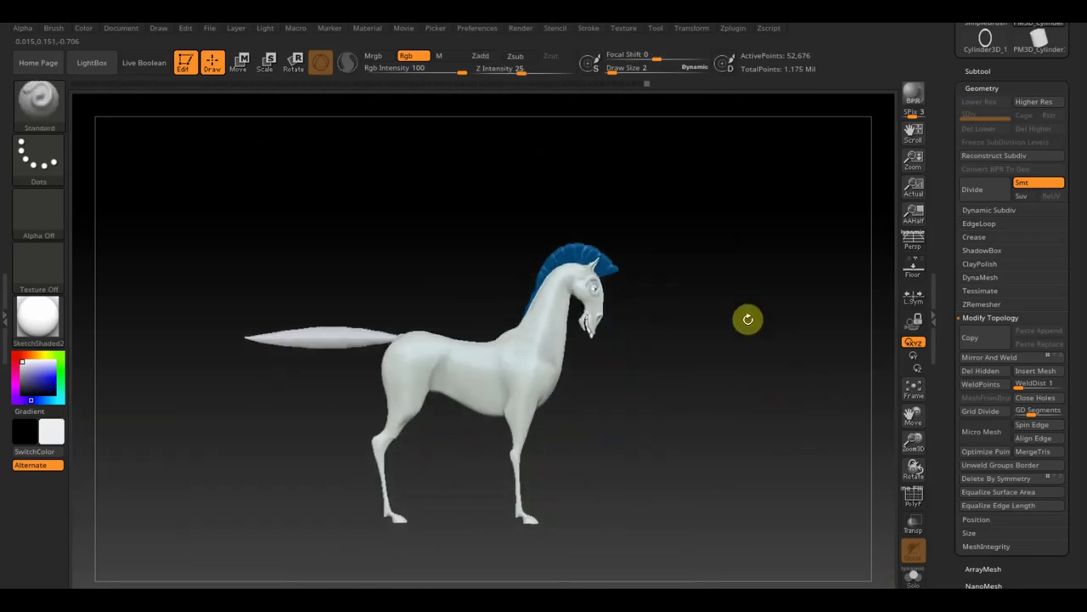
{"action": "key", "text": "ctrl"}
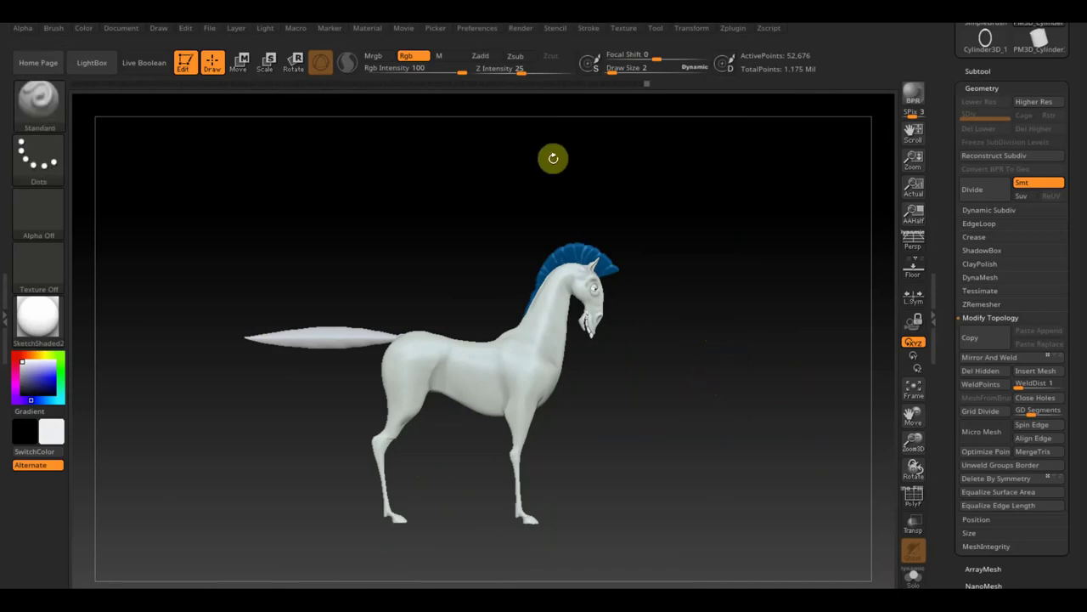
{"action": "left_click", "coordinate": [623, 28]}
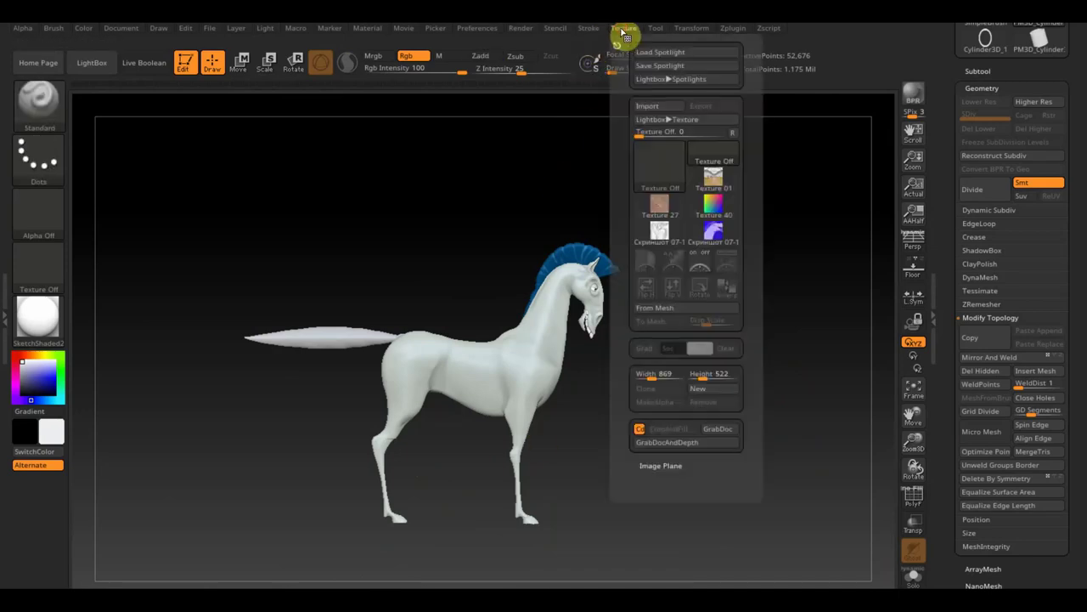
{"action": "left_click", "coordinate": [648, 107]}
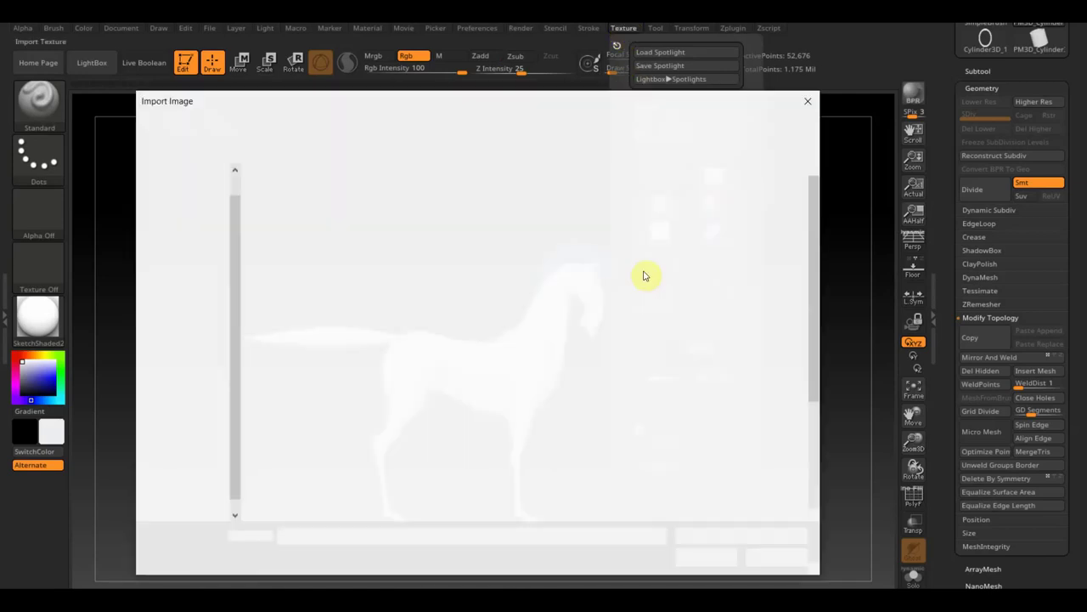
{"action": "left_click", "coordinate": [543, 420]}
{"action": "scroll", "coordinate": [729, 452], "scroll_direction": "down", "scroll_amount": 2}
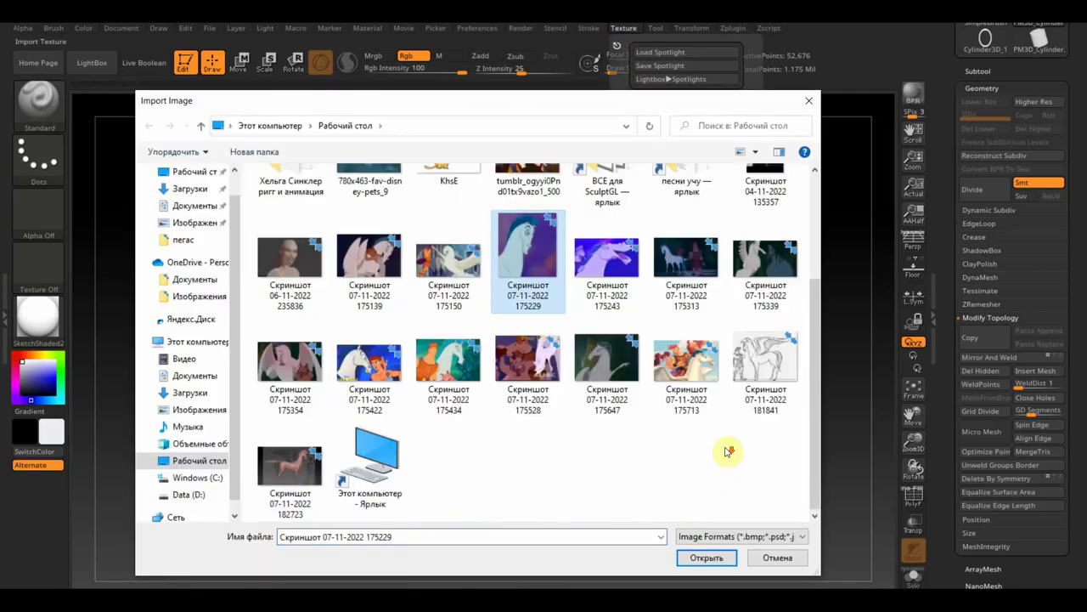
{"action": "left_click", "coordinate": [762, 263]}
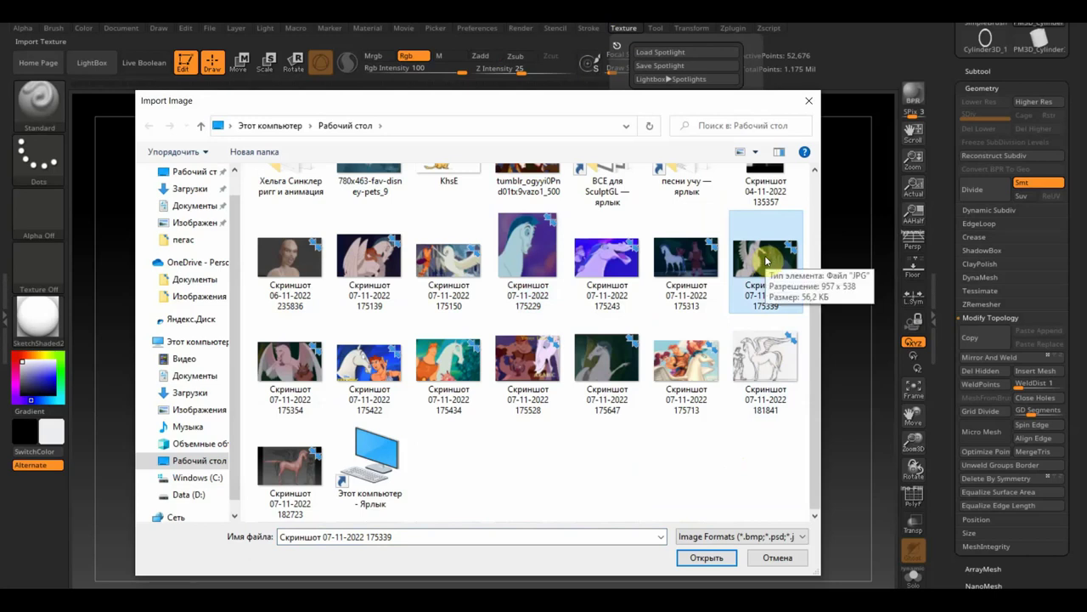
{"action": "left_click", "coordinate": [705, 555]}
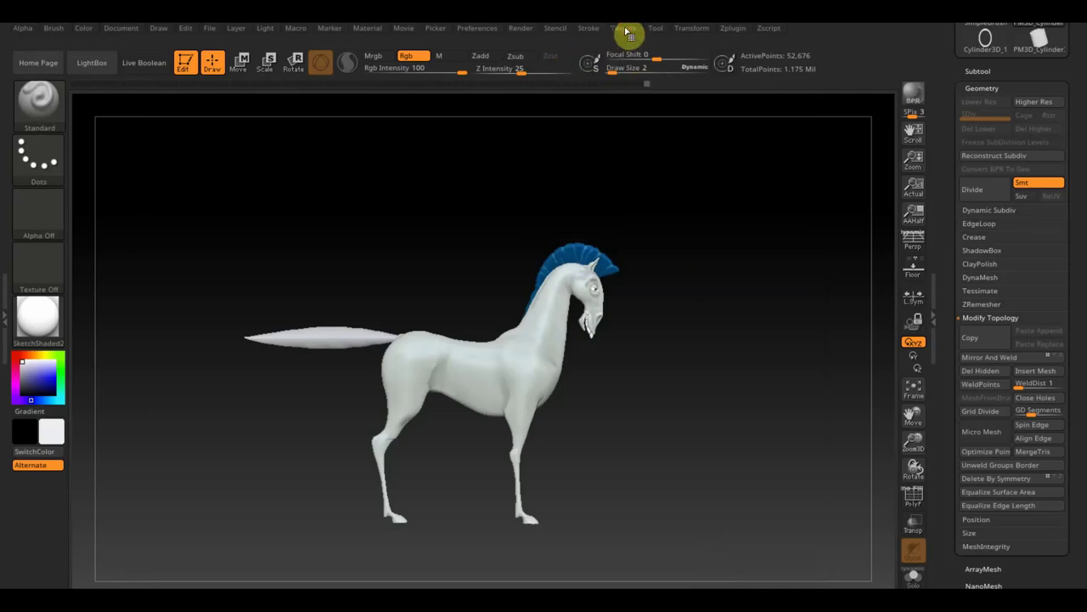
{"action": "left_click", "coordinate": [626, 29]}
Add the reference to Spotlight, enlarge it, and turn the horse to match it.
{"action": "left_click", "coordinate": [677, 279]}
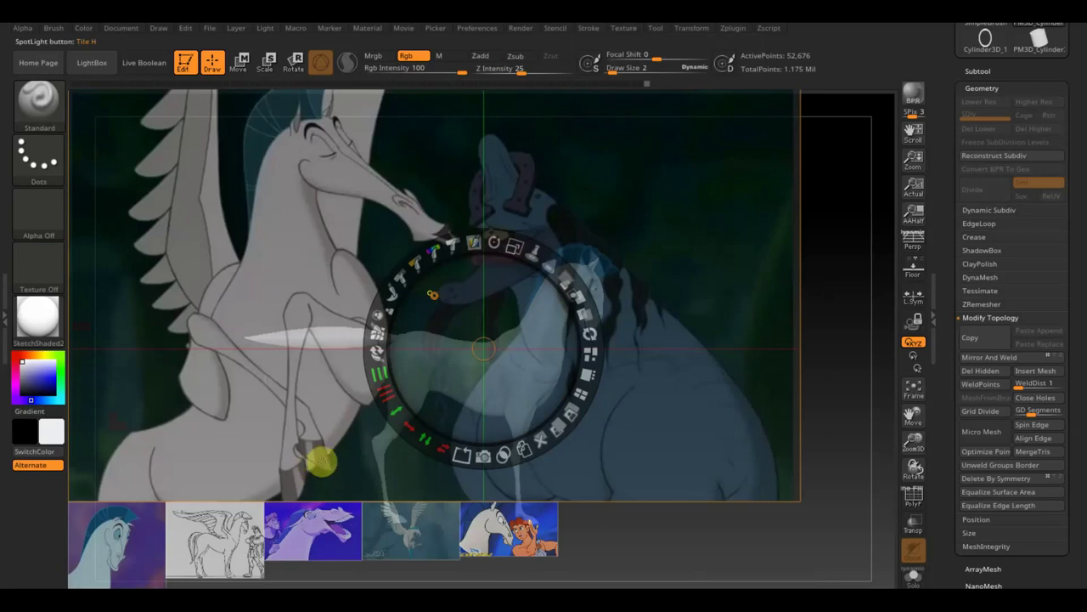
{"action": "mouse_move", "coordinate": [516, 248]}
{"action": "left_mouse_down"}
{"action": "mouse_move", "coordinate": [769, 250]}
{"action": "mouse_move", "coordinate": [821, 202]}
{"action": "mouse_move", "coordinate": [816, 159]}
{"action": "left_mouse_up"}
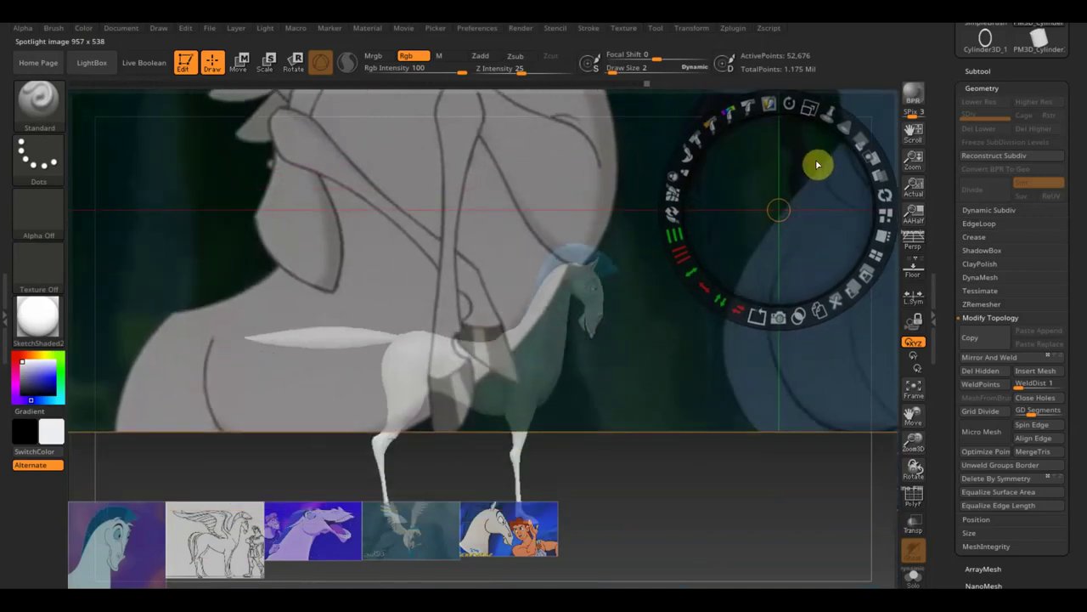
{"action": "mouse_move", "coordinate": [808, 121]}
{"action": "left_mouse_down"}
{"action": "mouse_move", "coordinate": [814, 110]}
{"action": "mouse_move", "coordinate": [828, 114]}
{"action": "mouse_move", "coordinate": [774, 180]}
{"action": "mouse_move", "coordinate": [827, 154]}
{"action": "mouse_move", "coordinate": [818, 178]}
{"action": "left_mouse_up"}
{"action": "key", "text": "shift+z"}
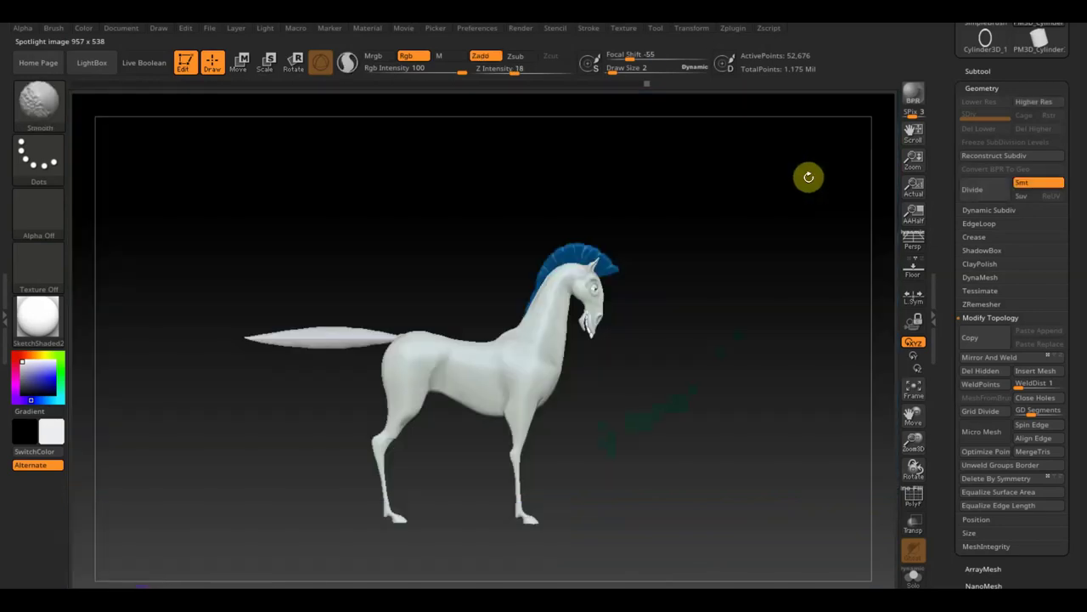
{"action": "key", "text": "shift+z"}
{"action": "key", "text": "z"}
{"action": "mouse_move", "coordinate": [708, 375]}
{"action": "left_mouse_down"}
{"action": "mouse_move", "coordinate": [721, 99]}
{"action": "mouse_move", "coordinate": [791, 244]}
{"action": "mouse_move", "coordinate": [631, 330]}
{"action": "mouse_move", "coordinate": [757, 104]}
{"action": "mouse_move", "coordinate": [679, 75]}
{"action": "left_mouse_up"}
{"action": "left_click_drag", "start_coordinate": [681, 119], "coordinate": [682, 143]}
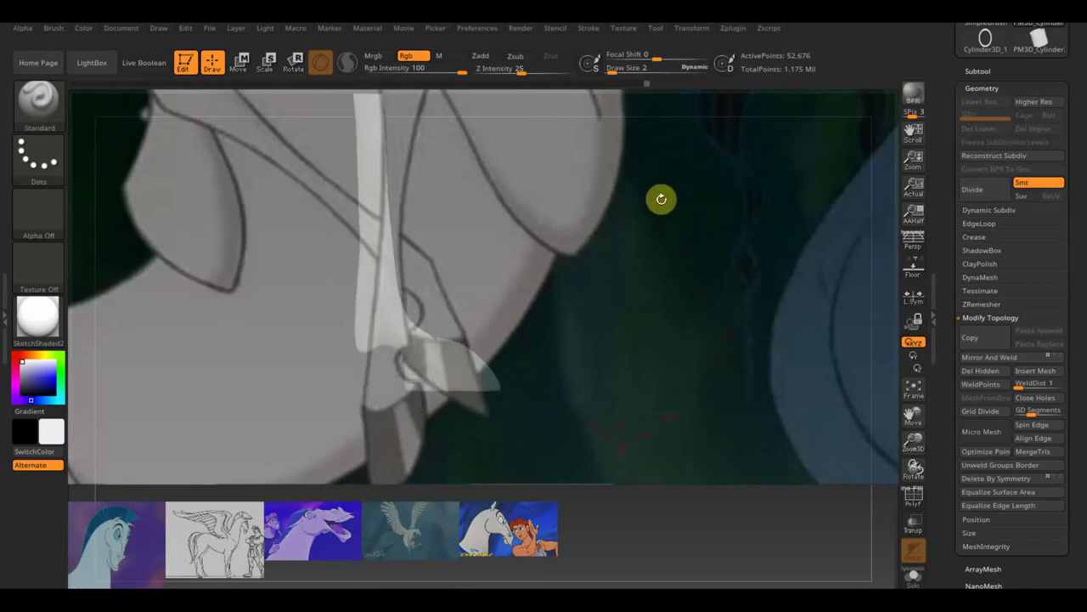
Rotate, move and scale the reference until its muzzle fits the model, then hide the dial.
{"action": "key", "text": "z"}
{"action": "mouse_move", "coordinate": [789, 102]}
{"action": "left_mouse_down"}
{"action": "mouse_move", "coordinate": [736, 77]}
{"action": "mouse_move", "coordinate": [697, 80]}
{"action": "mouse_move", "coordinate": [785, 161]}
{"action": "mouse_move", "coordinate": [655, 14]}
{"action": "left_mouse_up"}
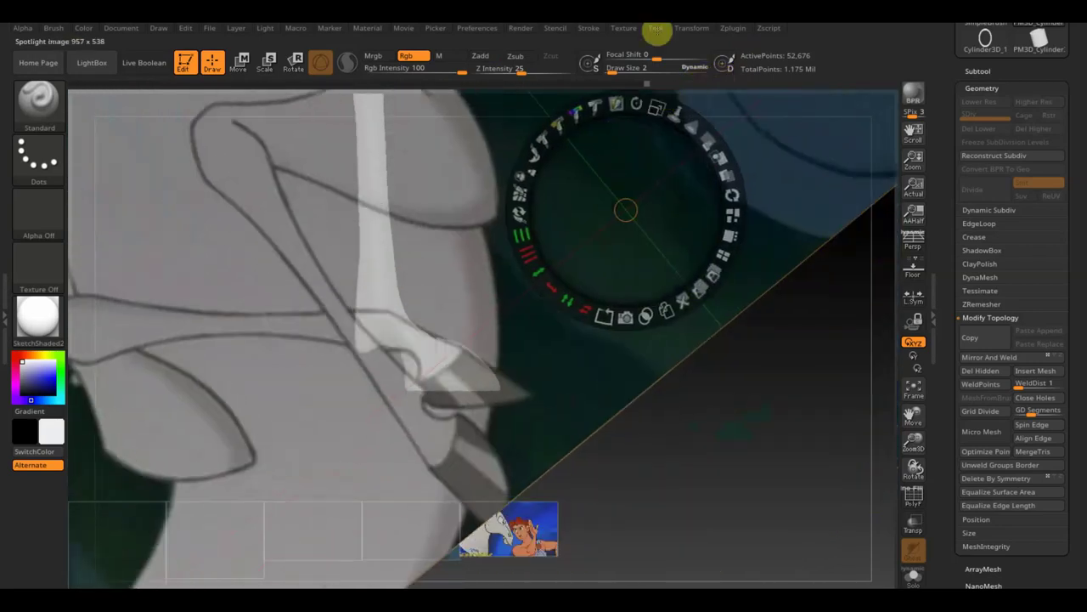
{"action": "mouse_move", "coordinate": [631, 128]}
{"action": "left_mouse_down"}
{"action": "mouse_move", "coordinate": [638, 178]}
{"action": "mouse_move", "coordinate": [631, 165]}
{"action": "left_mouse_up"}
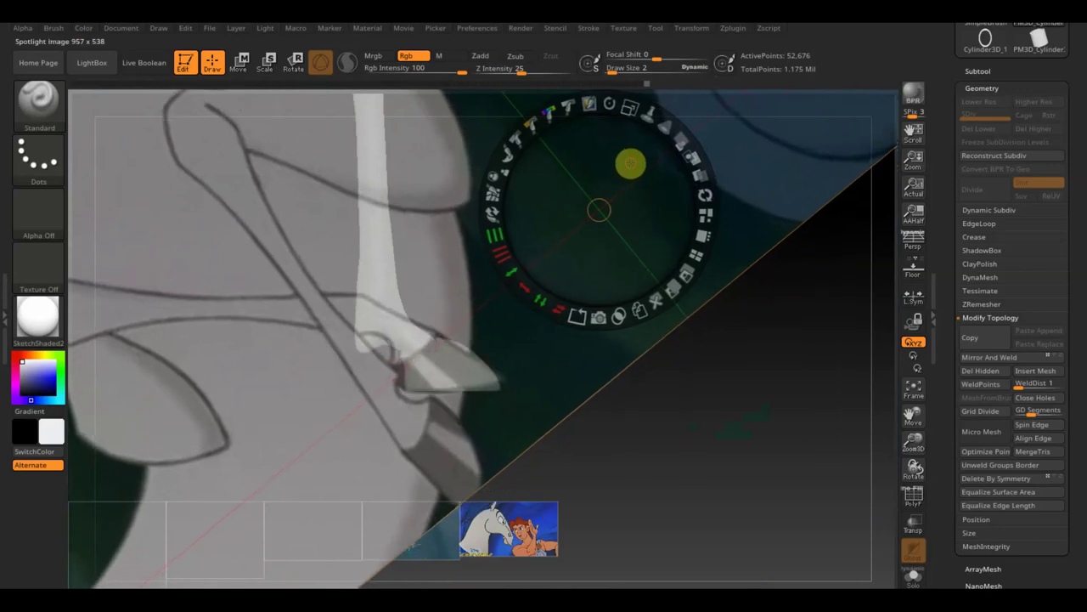
{"action": "mouse_move", "coordinate": [609, 104]}
{"action": "left_mouse_down"}
{"action": "mouse_move", "coordinate": [621, 105]}
{"action": "mouse_move", "coordinate": [638, 160]}
{"action": "mouse_move", "coordinate": [651, 127]}
{"action": "left_mouse_up"}
{"action": "left_click_drag", "start_coordinate": [634, 185], "coordinate": [674, 159]}
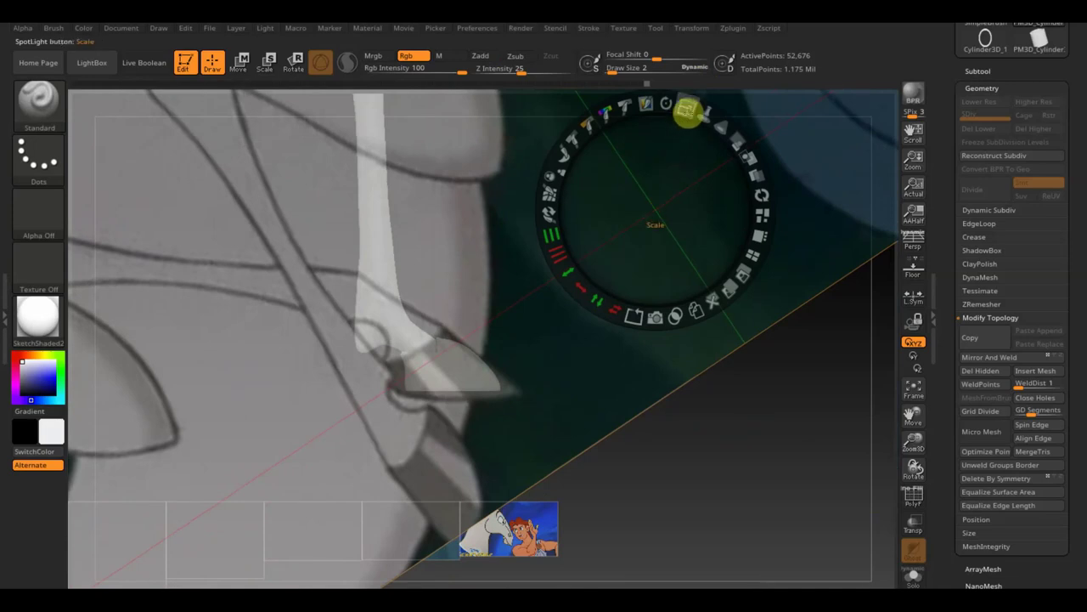
{"action": "left_click_drag", "start_coordinate": [684, 109], "coordinate": [689, 109]}
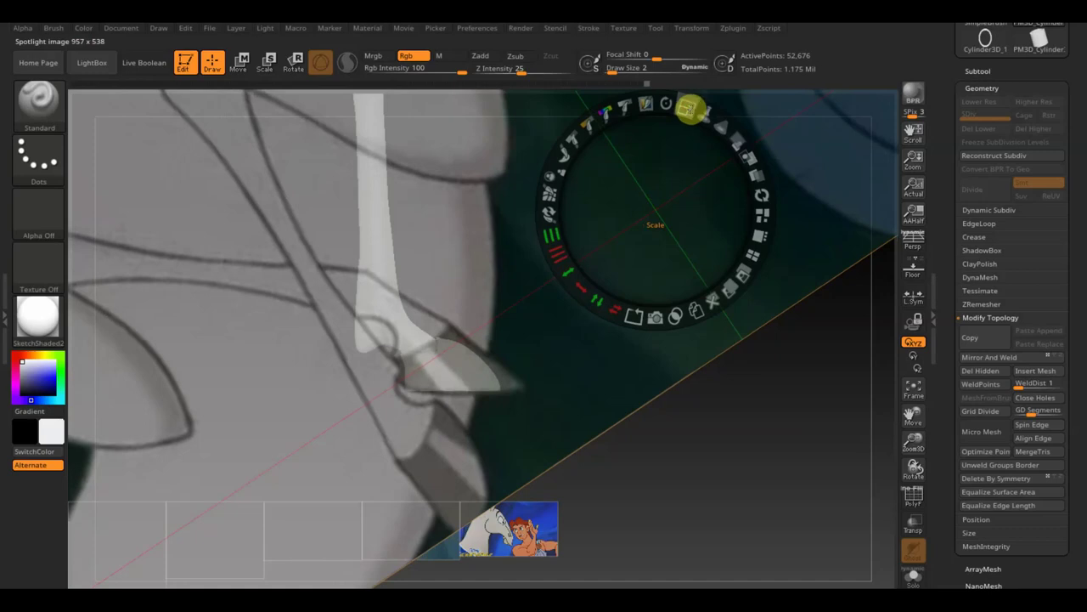
{"action": "key", "text": "z"}
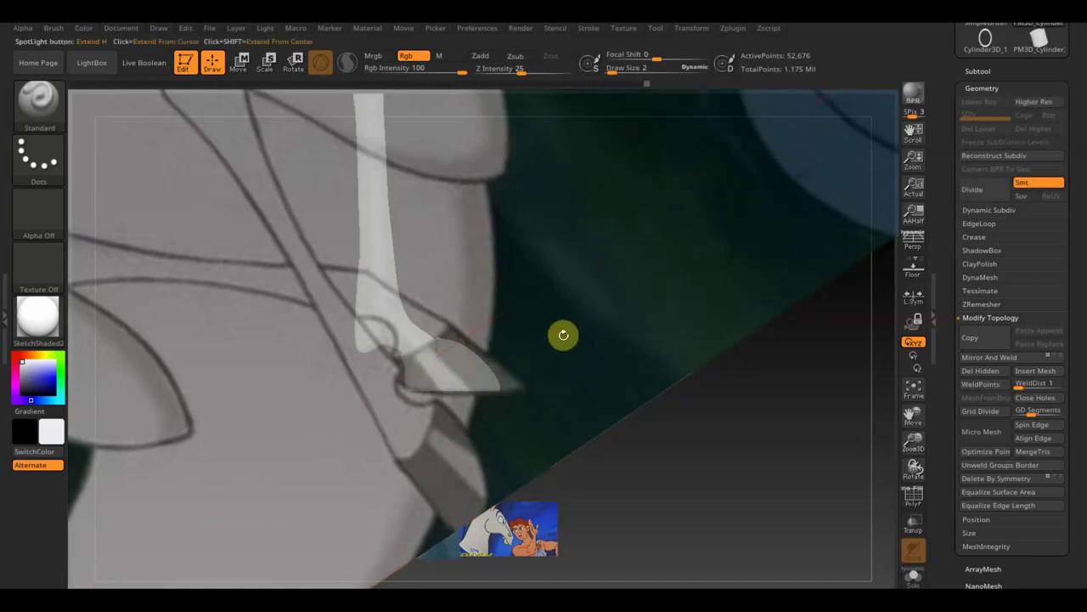
{"action": "left_click_drag", "start_coordinate": [626, 68], "coordinate": [617, 69]}
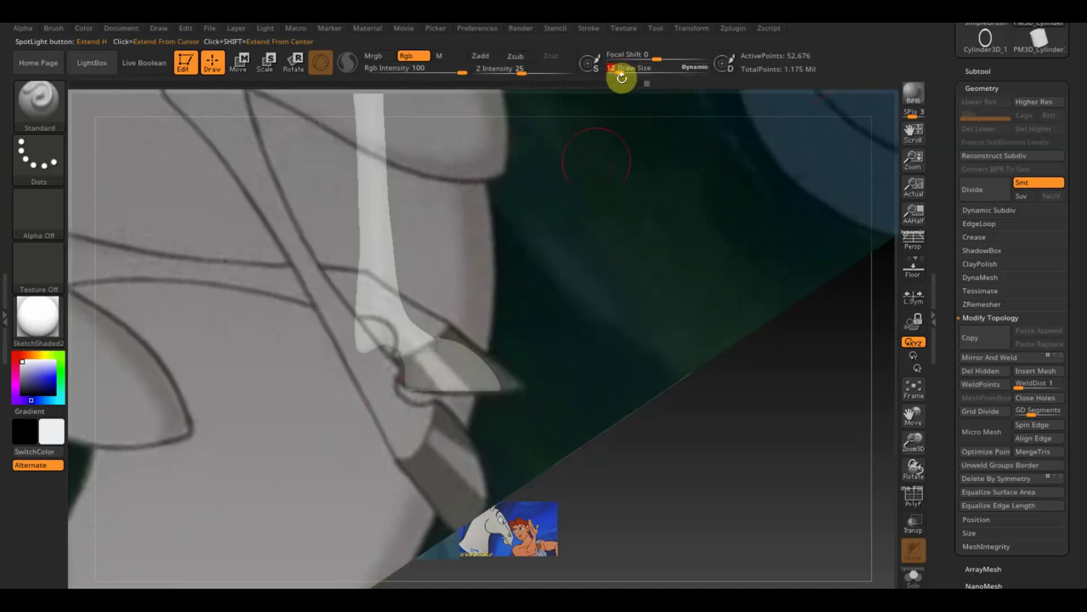
{"action": "left_click", "coordinate": [460, 365], "text": "alt"}
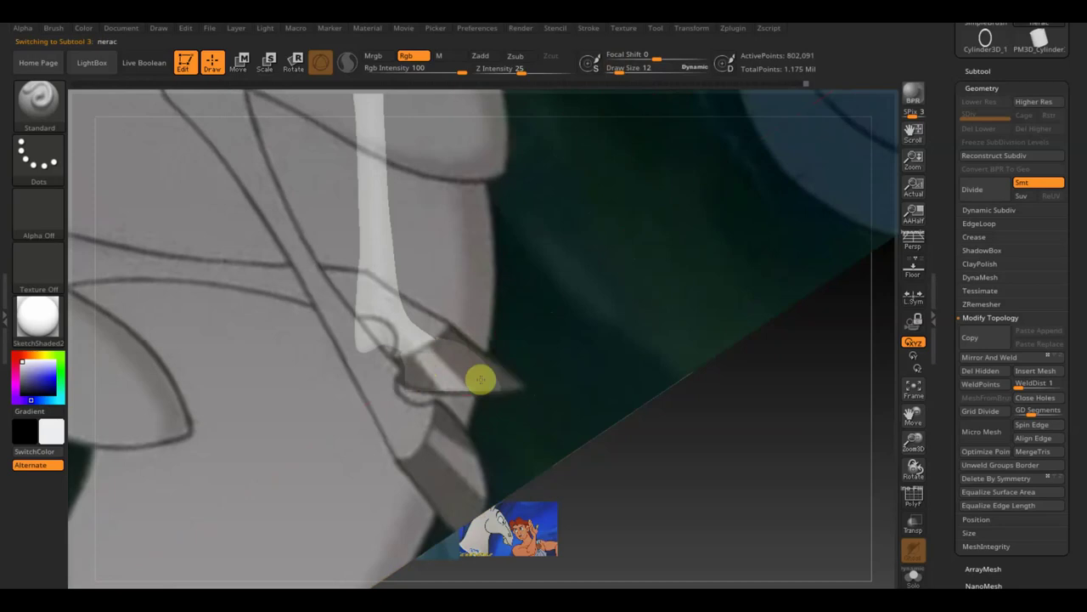
{"action": "left_click", "coordinate": [514, 373]}
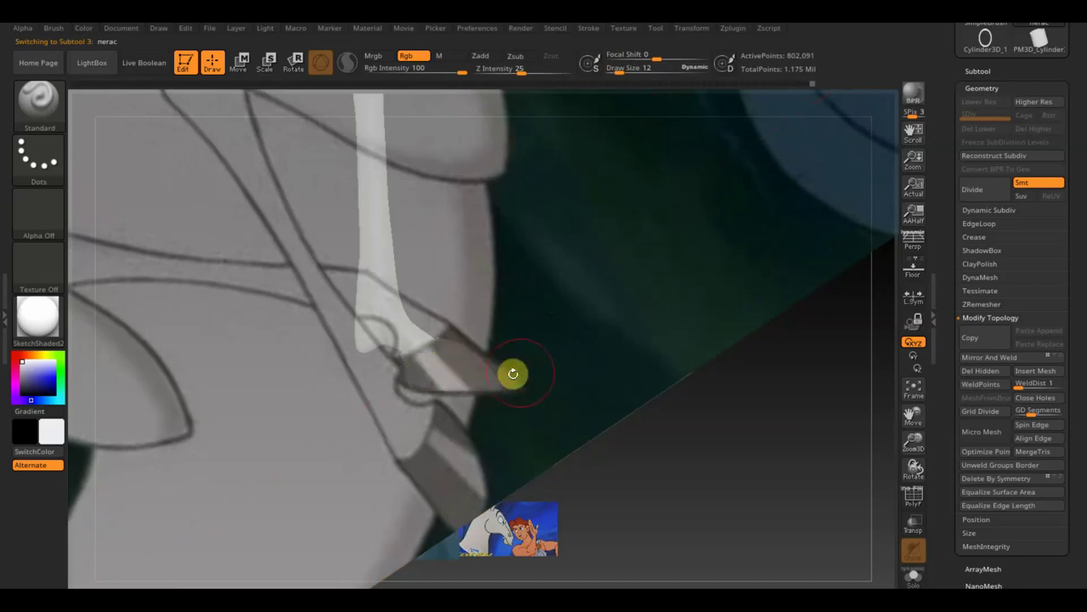
{"action": "left_click", "coordinate": [39, 97]}
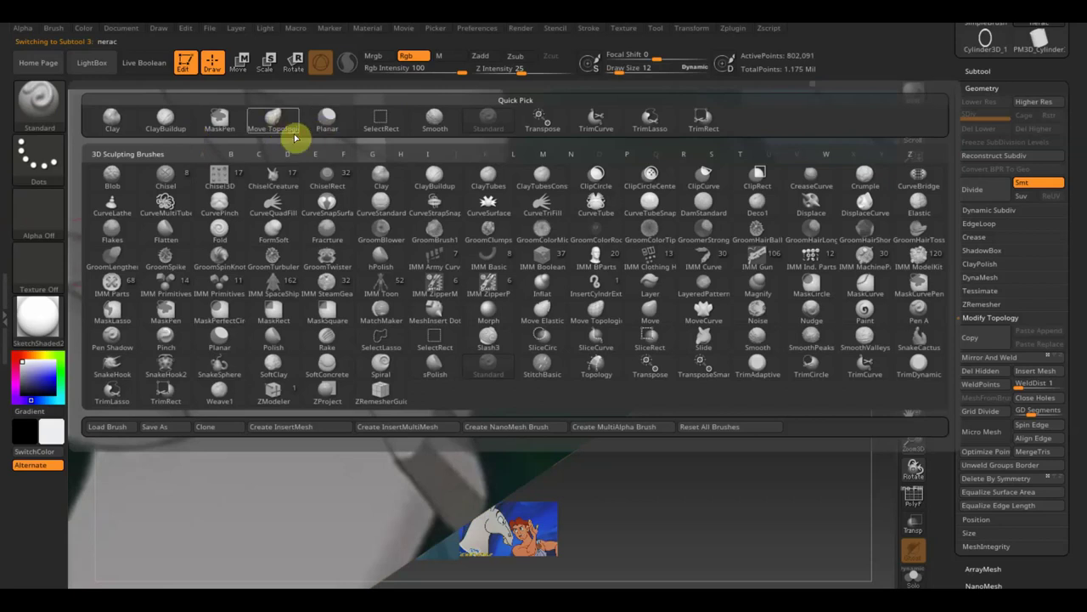
{"action": "left_click", "coordinate": [274, 123]}
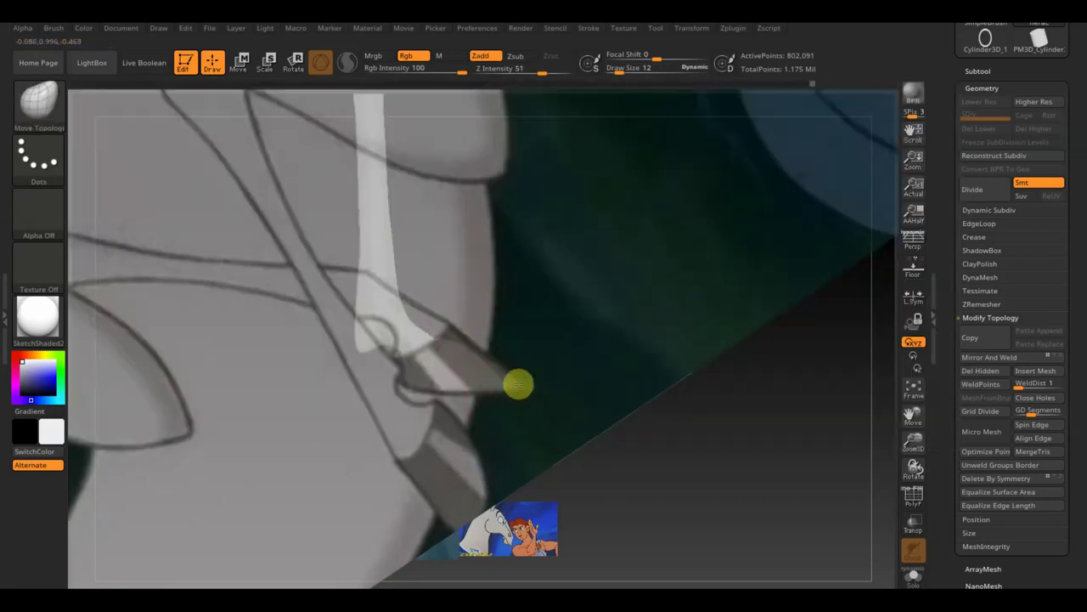
{"action": "left_click_drag", "start_coordinate": [528, 387], "coordinate": [474, 356]}
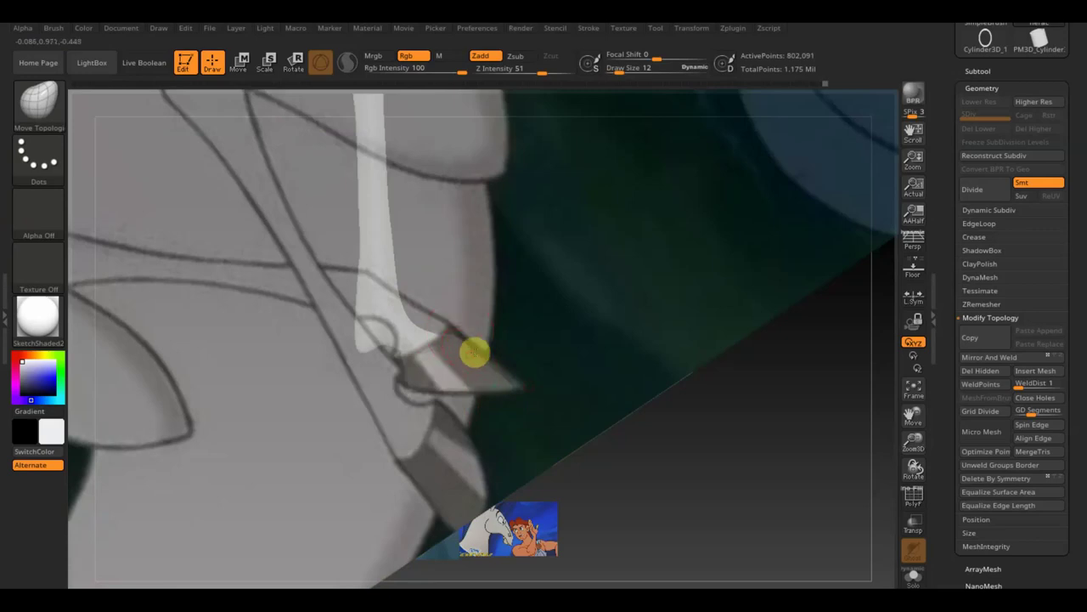
{"action": "key", "text": "ctrl+z"}
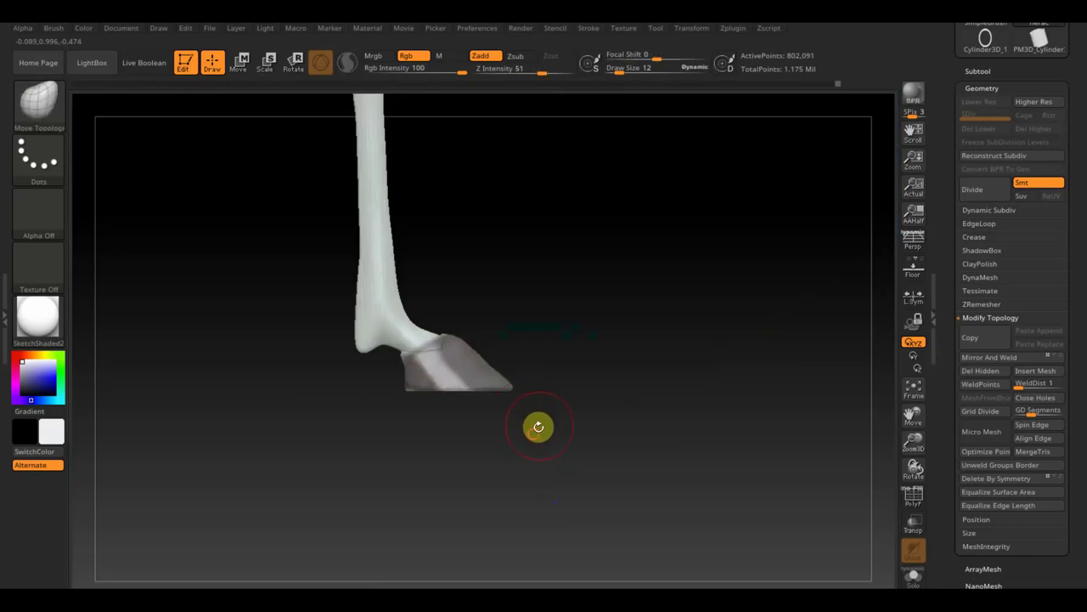
Undo the last change, set Draw Size to 5, and switch back to the Standard brush.
{"action": "left_click_drag", "start_coordinate": [538, 427], "coordinate": [542, 451]}
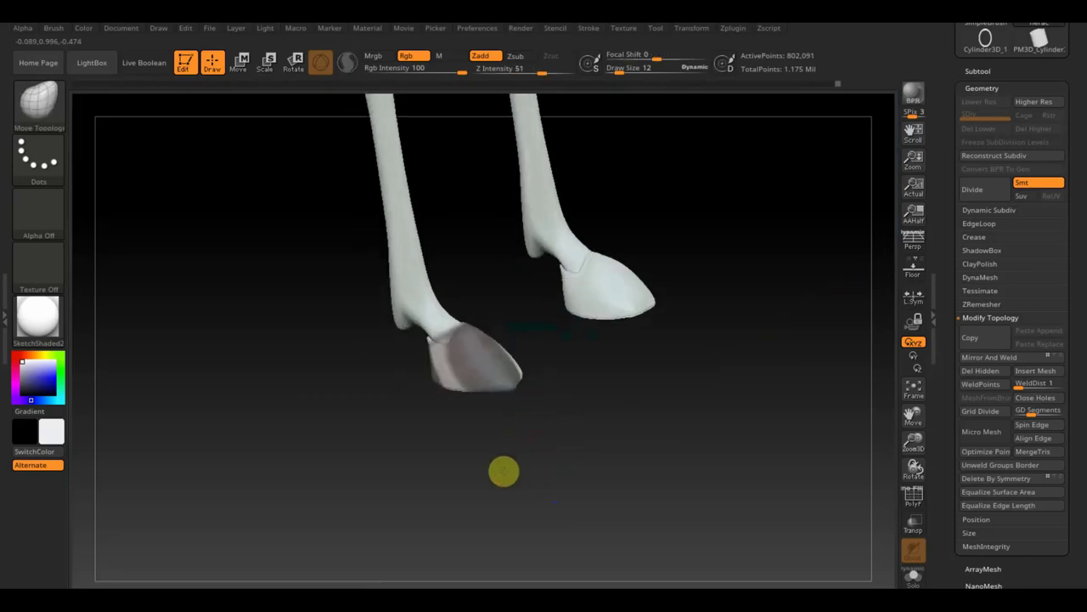
{"action": "key", "text": "ctrl+z"}
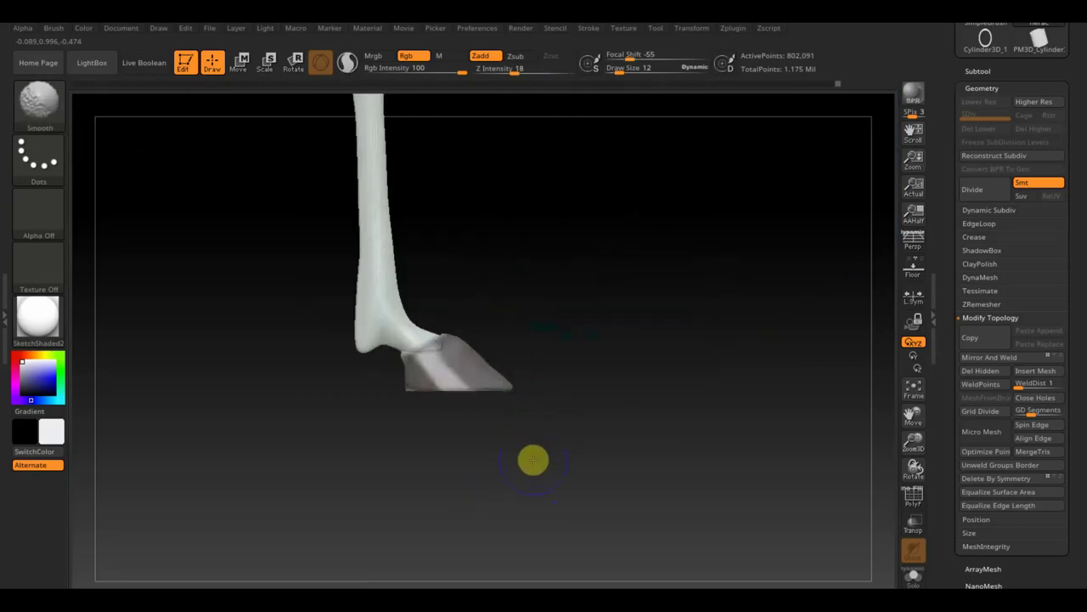
{"action": "left_click", "coordinate": [617, 68]}
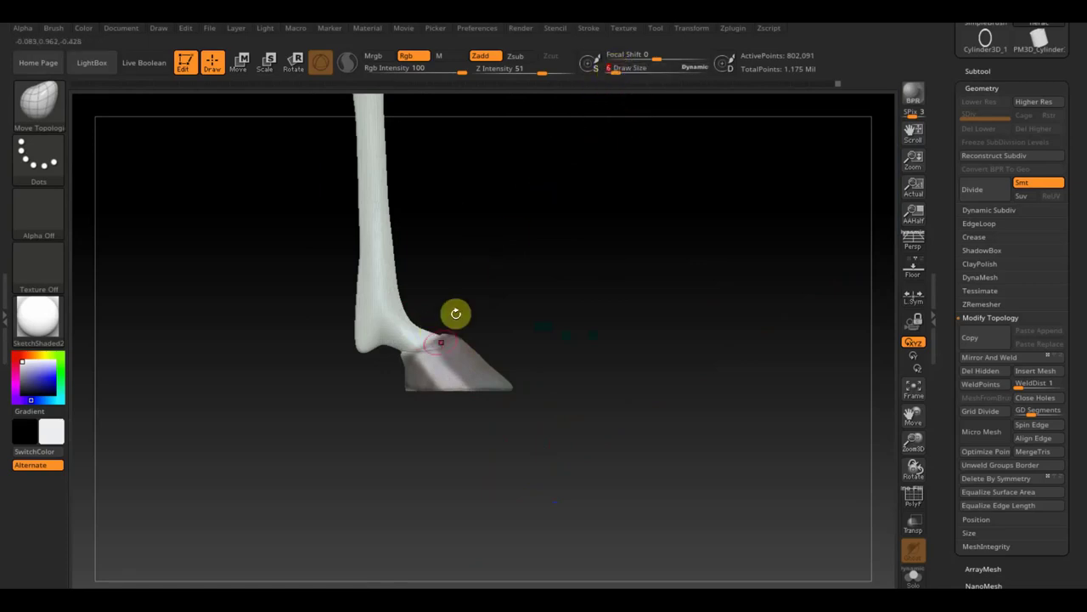
{"action": "key", "text": "c"}
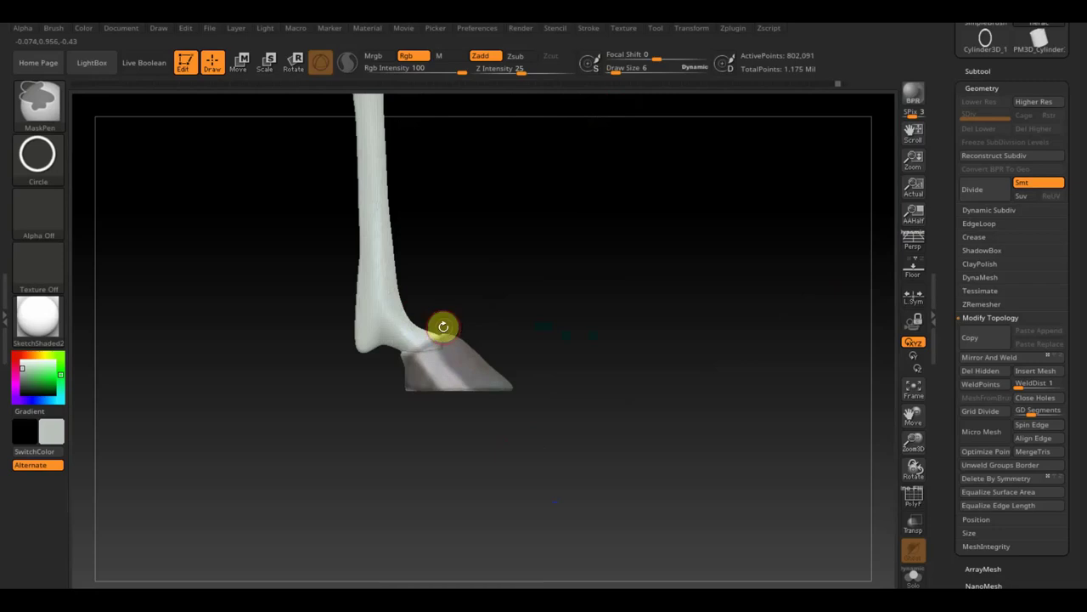
{"action": "left_click", "coordinate": [41, 100]}
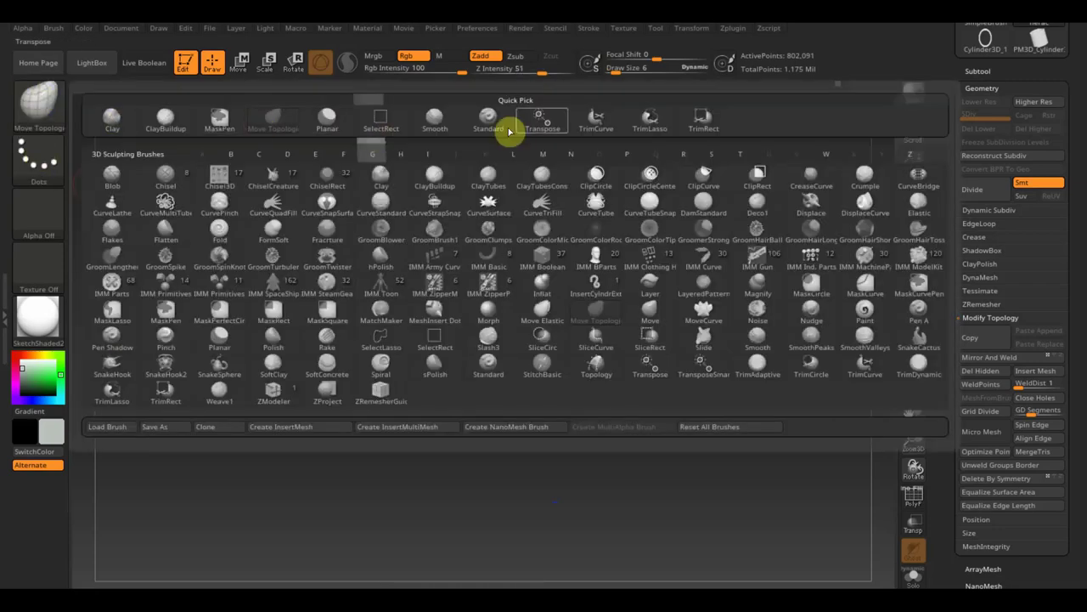
{"action": "left_click", "coordinate": [489, 119]}
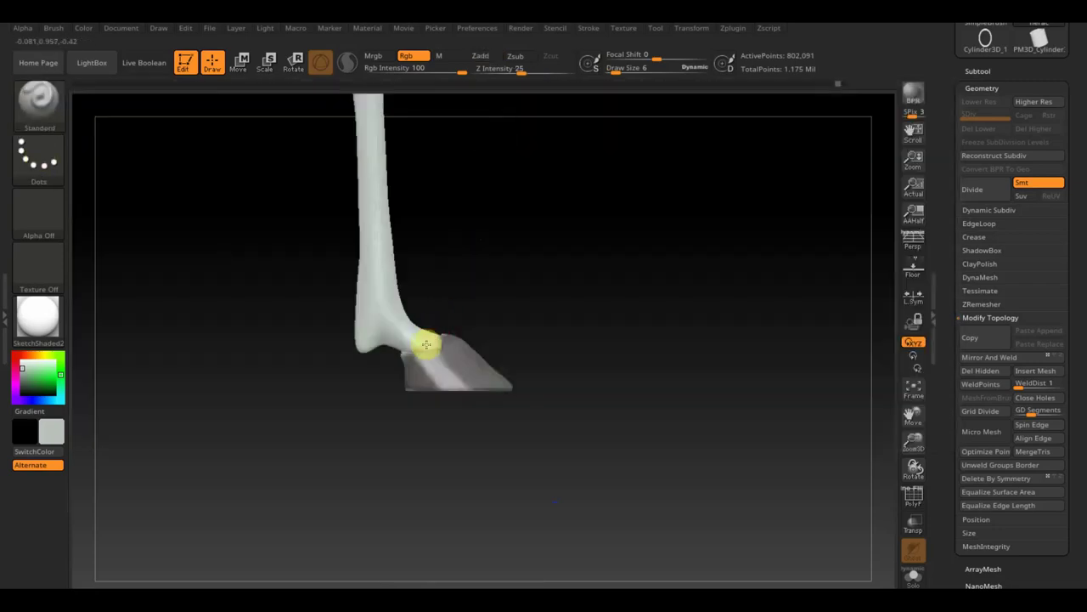
Turn the horse to a three-quarter view, sample the hoof's darker grey, and show the colour chooser.
{"action": "mouse_move", "coordinate": [605, 433]}
{"action": "left_mouse_down", "text": "alt"}
{"action": "mouse_move", "coordinate": [497, 178]}
{"action": "mouse_move", "coordinate": [598, 406]}
{"action": "mouse_move", "coordinate": [606, 451]}
{"action": "left_mouse_up", "text": "alt"}
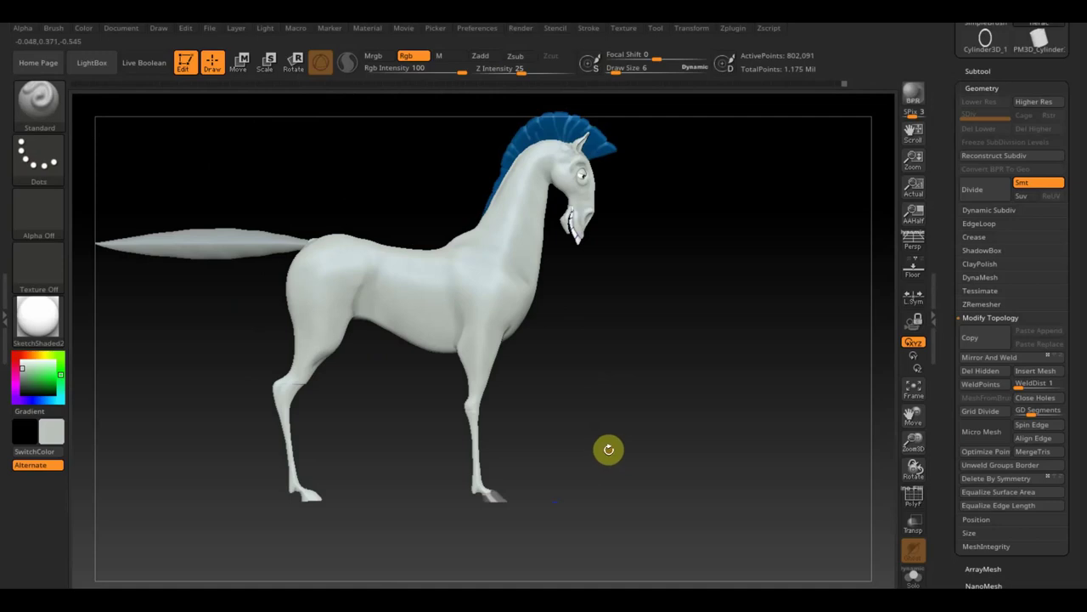
{"action": "mouse_move", "coordinate": [613, 450]}
{"action": "left_mouse_down"}
{"action": "mouse_move", "coordinate": [595, 441]}
{"action": "mouse_move", "coordinate": [600, 434]}
{"action": "mouse_move", "coordinate": [598, 446]}
{"action": "mouse_move", "coordinate": [603, 436]}
{"action": "mouse_move", "coordinate": [682, 524]}
{"action": "mouse_move", "coordinate": [823, 532]}
{"action": "mouse_move", "coordinate": [756, 335]}
{"action": "mouse_move", "coordinate": [733, 388]}
{"action": "mouse_move", "coordinate": [626, 407]}
{"action": "mouse_move", "coordinate": [573, 439]}
{"action": "left_mouse_up"}
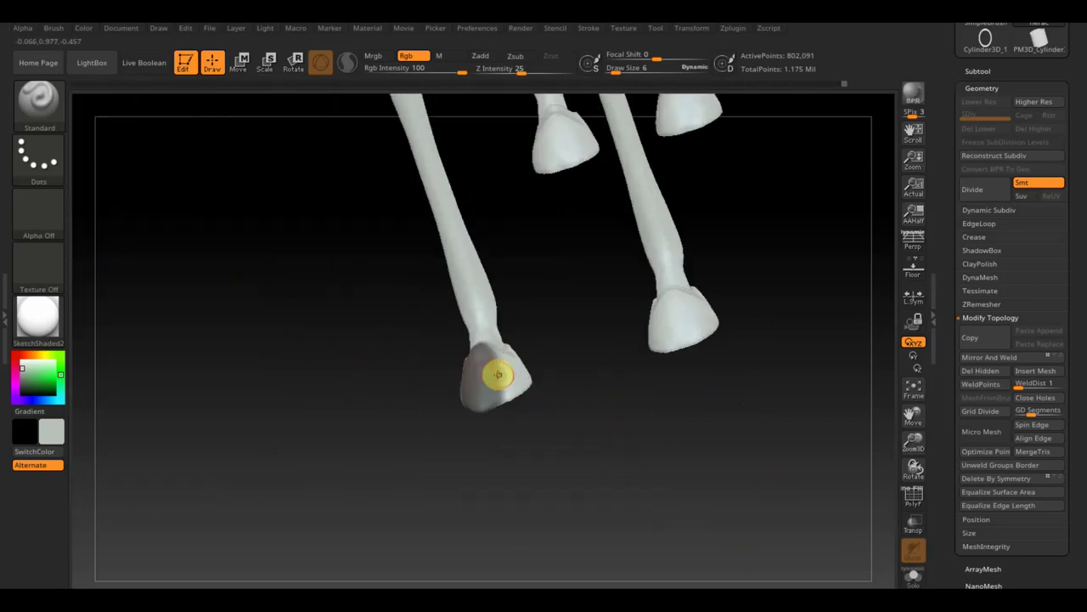
{"action": "key", "text": "c"}
{"action": "key", "text": "c"}
{"action": "left_click", "coordinate": [51, 431]}
{"action": "mouse_move", "coordinate": [510, 476]}
{"action": "left_mouse_down"}
{"action": "mouse_move", "coordinate": [516, 570]}
{"action": "mouse_move", "coordinate": [510, 527]}
{"action": "left_mouse_up"}
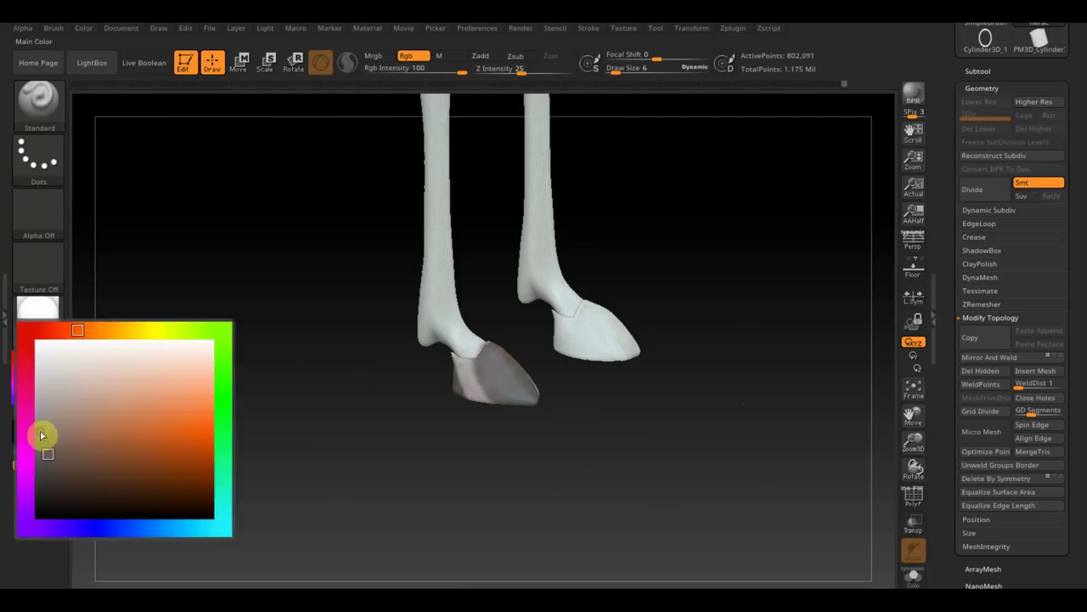
Choose a dark brown and paint the tops of both front hooves.
{"action": "left_click", "coordinate": [46, 433]}
{"action": "mouse_move", "coordinate": [303, 502]}
{"action": "left_mouse_down"}
{"action": "mouse_move", "coordinate": [447, 498]}
{"action": "mouse_move", "coordinate": [452, 508]}
{"action": "left_mouse_up"}
{"action": "left_click", "coordinate": [501, 380]}
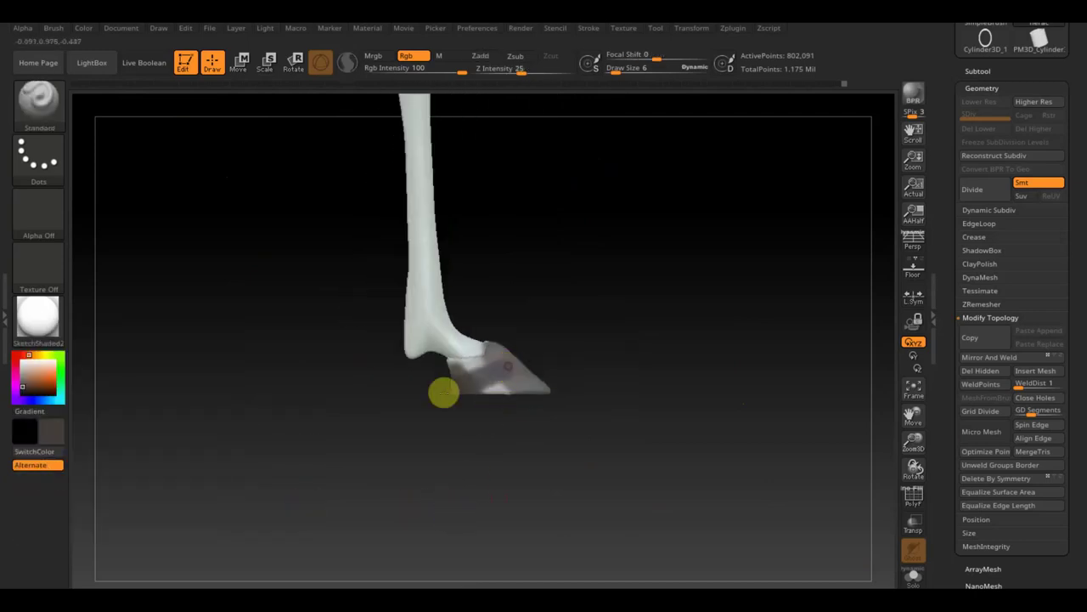
{"action": "mouse_move", "coordinate": [496, 341]}
{"action": "left_mouse_down"}
{"action": "mouse_move", "coordinate": [518, 351]}
{"action": "mouse_move", "coordinate": [524, 374]}
{"action": "mouse_move", "coordinate": [464, 388]}
{"action": "mouse_move", "coordinate": [468, 478]}
{"action": "mouse_move", "coordinate": [482, 467]}
{"action": "left_mouse_up"}
{"action": "mouse_move", "coordinate": [543, 367]}
{"action": "left_mouse_down"}
{"action": "mouse_move", "coordinate": [534, 377]}
{"action": "mouse_move", "coordinate": [585, 388]}
{"action": "left_mouse_up"}
{"action": "mouse_move", "coordinate": [616, 346]}
{"action": "left_mouse_down"}
{"action": "mouse_move", "coordinate": [614, 369]}
{"action": "mouse_move", "coordinate": [621, 333]}
{"action": "mouse_move", "coordinate": [603, 369]}
{"action": "mouse_move", "coordinate": [597, 359]}
{"action": "mouse_move", "coordinate": [687, 379]}
{"action": "left_mouse_up"}
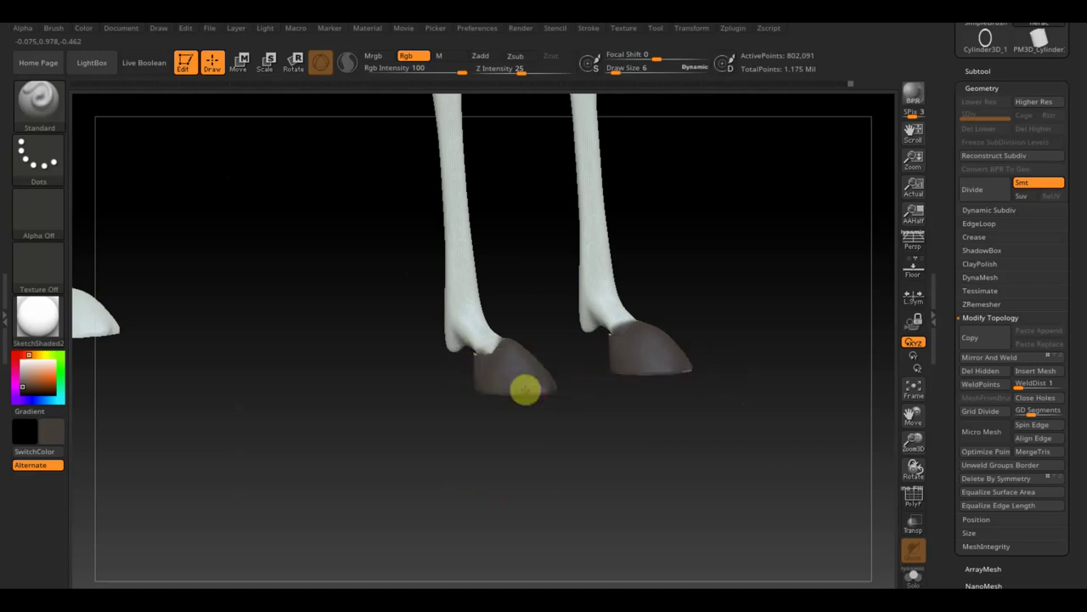
Paint both hooves darker brown from the side and check them from below.
{"action": "left_click_drag", "start_coordinate": [522, 441], "coordinate": [565, 359]}
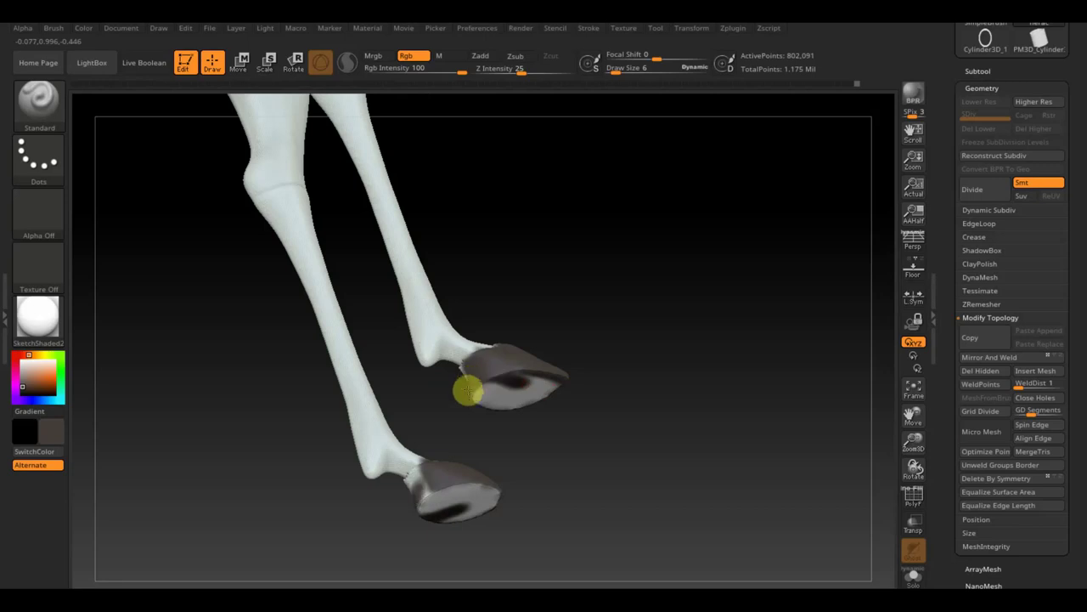
{"action": "mouse_move", "coordinate": [486, 388]}
{"action": "left_mouse_down"}
{"action": "mouse_move", "coordinate": [491, 376]}
{"action": "mouse_move", "coordinate": [564, 382]}
{"action": "mouse_move", "coordinate": [507, 394]}
{"action": "left_mouse_up"}
{"action": "mouse_move", "coordinate": [590, 407]}
{"action": "left_mouse_down"}
{"action": "mouse_move", "coordinate": [653, 394]}
{"action": "mouse_move", "coordinate": [653, 357]}
{"action": "mouse_move", "coordinate": [499, 376]}
{"action": "mouse_move", "coordinate": [503, 407]}
{"action": "left_mouse_up"}
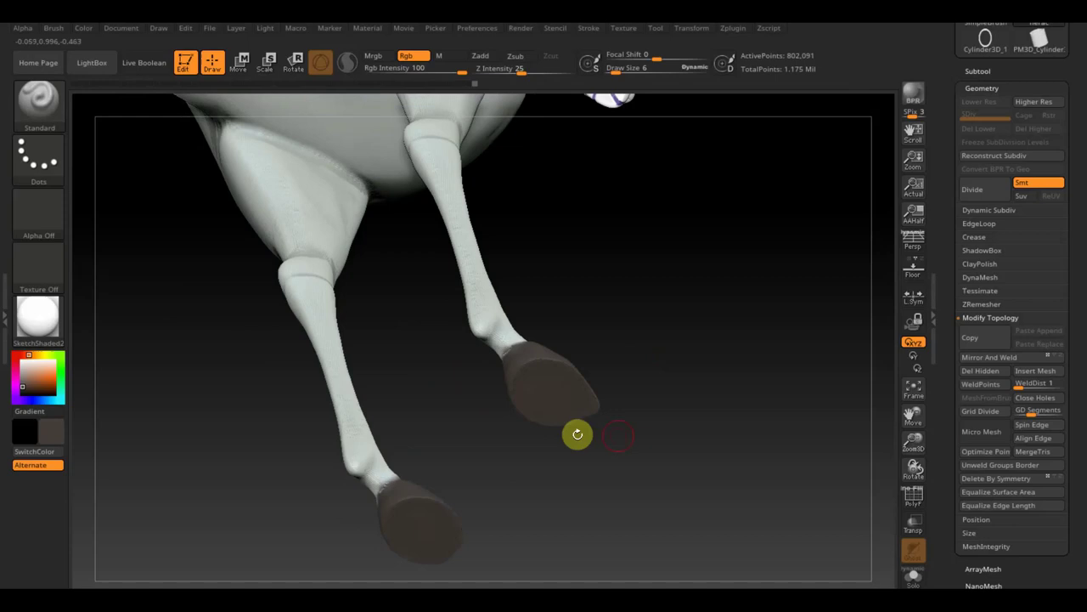
{"action": "left_click_drag", "start_coordinate": [623, 439], "coordinate": [590, 512]}
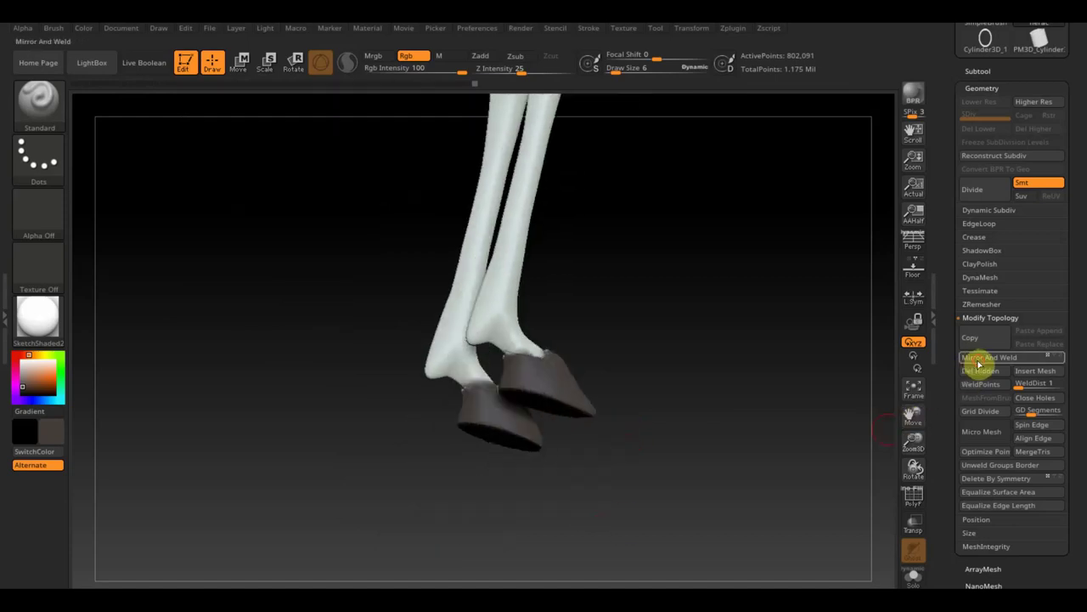
Mirror And Weld the mesh and bring the unpainted hoof into view.
{"action": "left_click", "coordinate": [982, 362]}
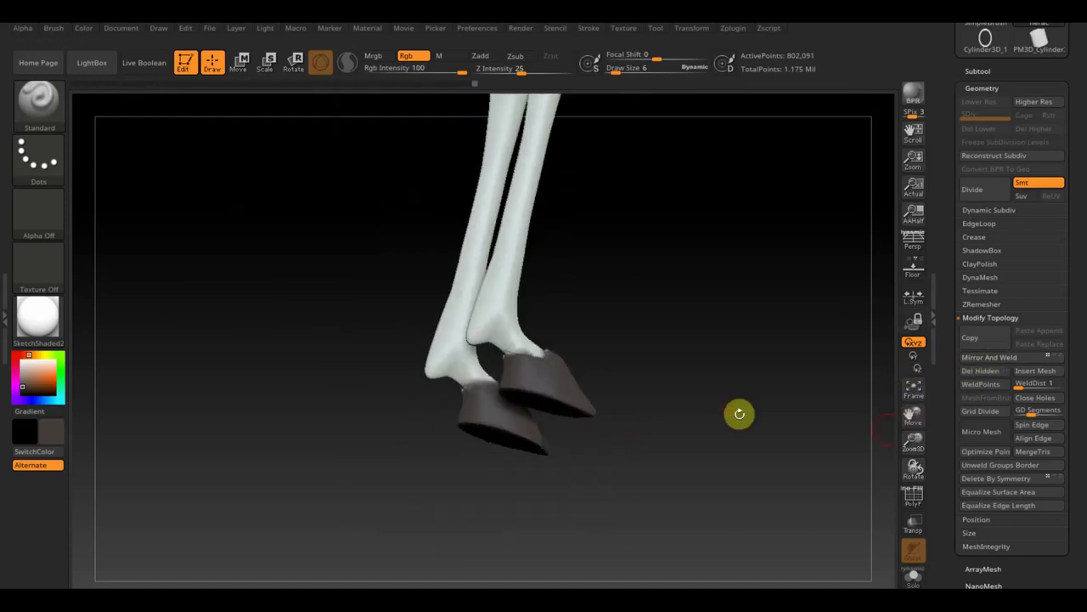
{"action": "left_click_drag", "start_coordinate": [735, 413], "coordinate": [719, 430]}
{"action": "mouse_move", "coordinate": [255, 515]}
{"action": "left_mouse_down"}
{"action": "mouse_move", "coordinate": [490, 517]}
{"action": "mouse_move", "coordinate": [410, 514]}
{"action": "mouse_move", "coordinate": [320, 447]}
{"action": "left_mouse_up"}
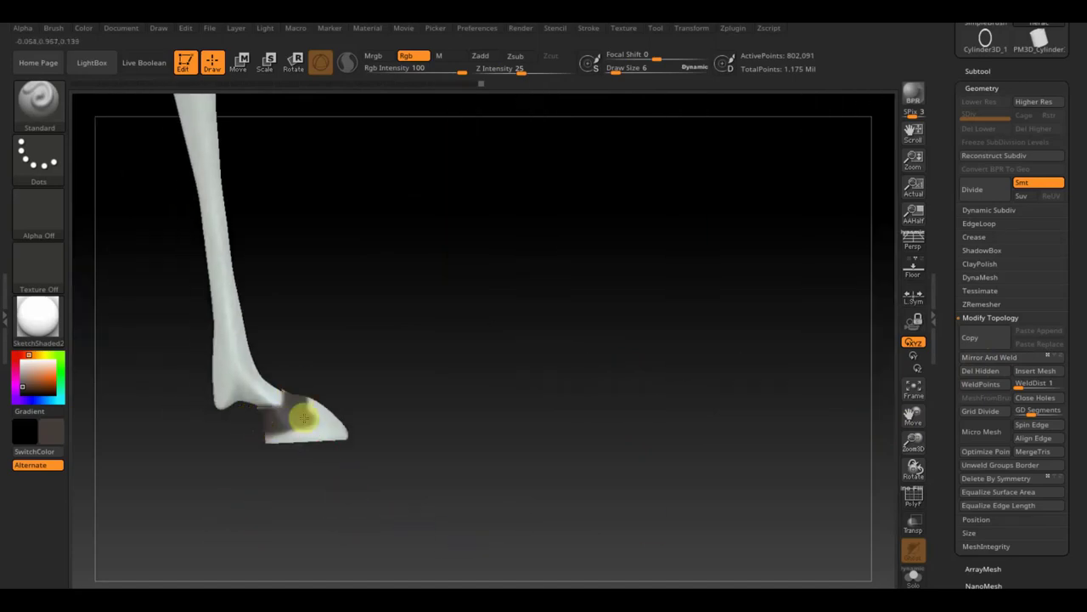
Paint the white hoof dark brown and inspect all the painted hooves.
{"action": "mouse_move", "coordinate": [304, 401]}
{"action": "left_mouse_down"}
{"action": "mouse_move", "coordinate": [257, 439]}
{"action": "mouse_move", "coordinate": [284, 439]}
{"action": "mouse_move", "coordinate": [332, 403]}
{"action": "mouse_move", "coordinate": [389, 481]}
{"action": "mouse_move", "coordinate": [343, 440]}
{"action": "mouse_move", "coordinate": [409, 388]}
{"action": "mouse_move", "coordinate": [381, 361]}
{"action": "mouse_move", "coordinate": [415, 344]}
{"action": "mouse_move", "coordinate": [400, 352]}
{"action": "mouse_move", "coordinate": [436, 383]}
{"action": "mouse_move", "coordinate": [388, 396]}
{"action": "mouse_move", "coordinate": [417, 379]}
{"action": "left_mouse_up"}
{"action": "mouse_move", "coordinate": [423, 426]}
{"action": "left_mouse_down"}
{"action": "mouse_move", "coordinate": [512, 413]}
{"action": "mouse_move", "coordinate": [323, 413]}
{"action": "mouse_move", "coordinate": [234, 394]}
{"action": "mouse_move", "coordinate": [204, 339]}
{"action": "left_mouse_up"}
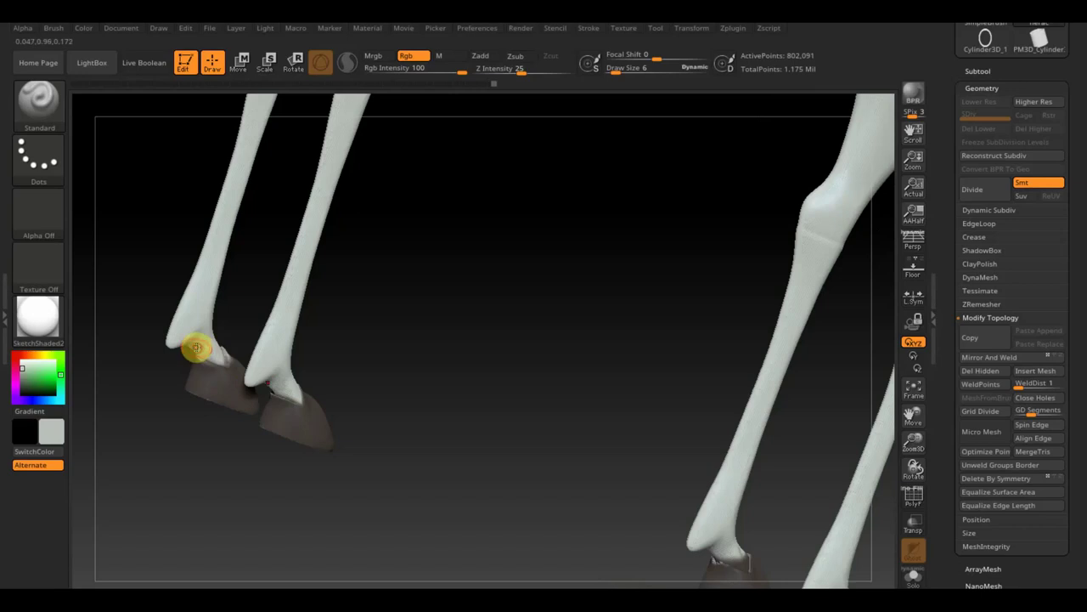
{"action": "mouse_move", "coordinate": [385, 385]}
{"action": "left_mouse_down"}
{"action": "mouse_move", "coordinate": [427, 391]}
{"action": "mouse_move", "coordinate": [449, 437]}
{"action": "left_mouse_up"}
{"action": "mouse_move", "coordinate": [307, 392]}
{"action": "left_mouse_down"}
{"action": "mouse_move", "coordinate": [425, 498]}
{"action": "mouse_move", "coordinate": [433, 522]}
{"action": "left_mouse_up"}
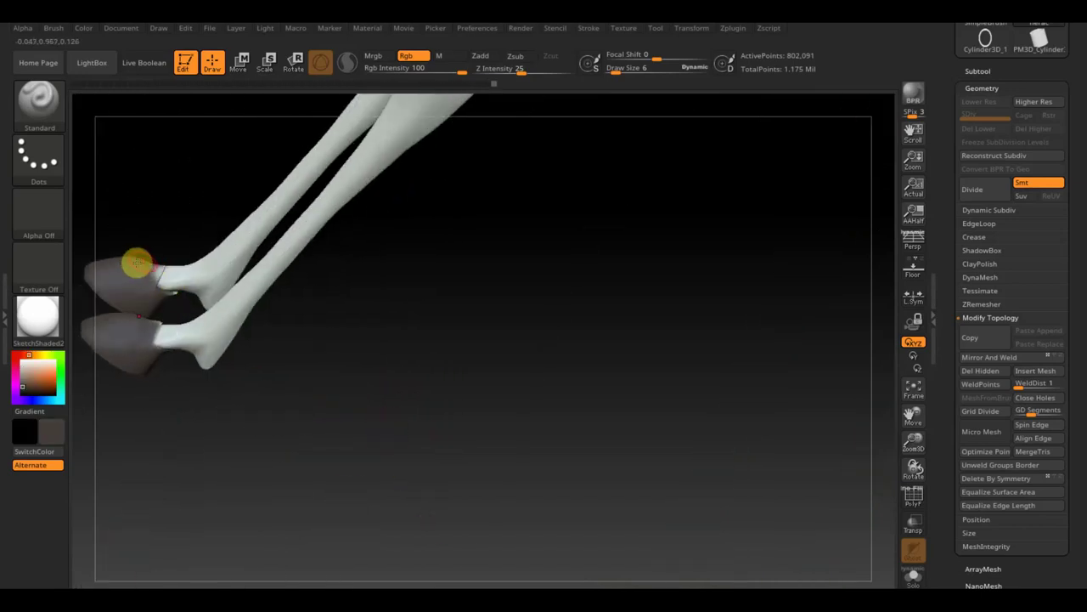
Smooth the joint between leg and hoof, then sample the leg's light grey.
{"action": "key", "text": "shift"}
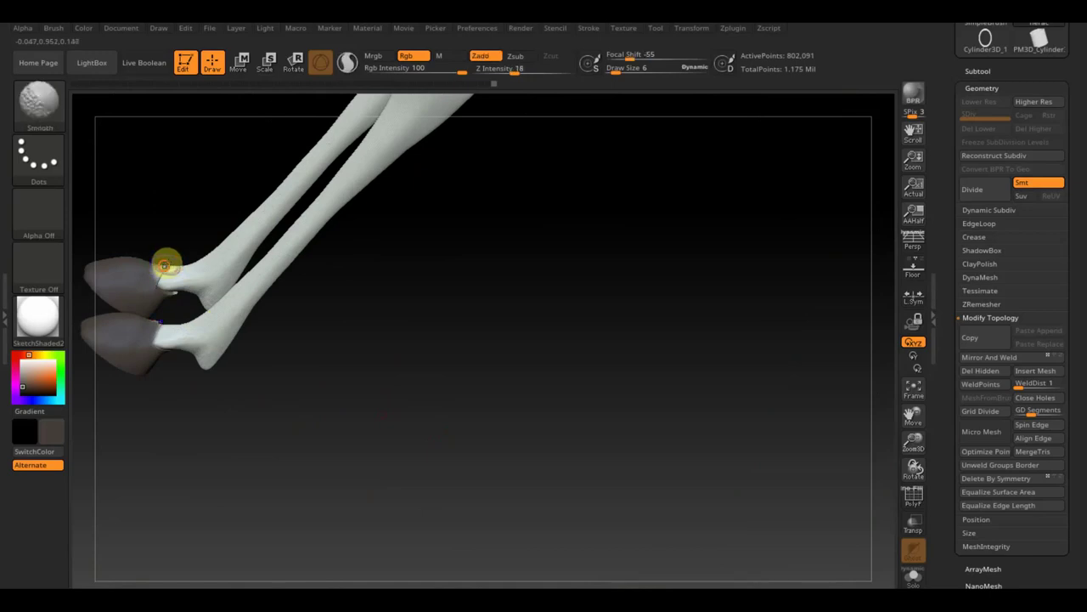
{"action": "key", "text": "shift"}
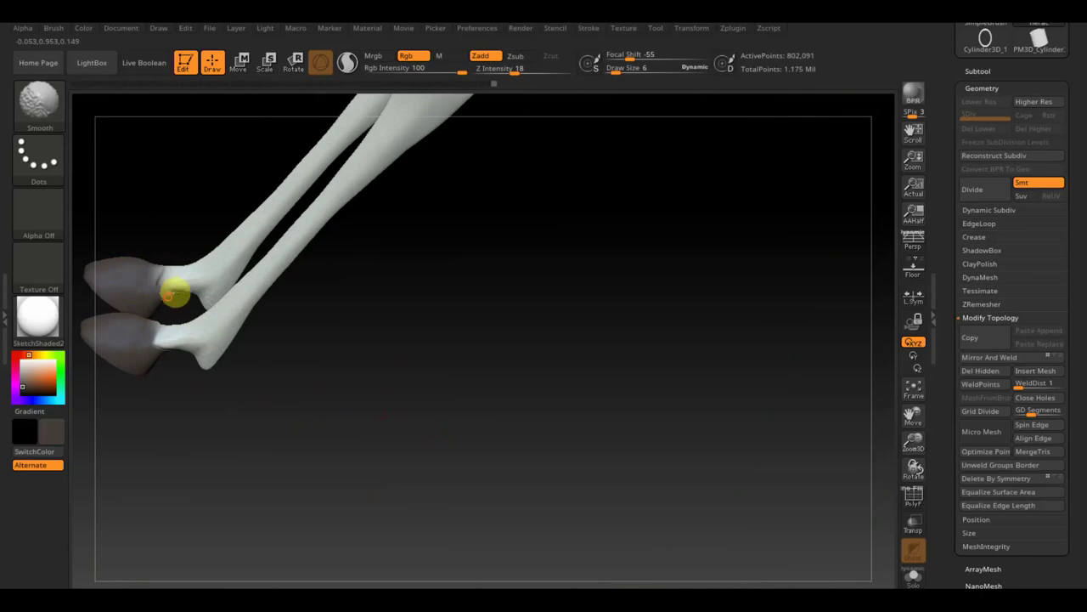
{"action": "mouse_move", "coordinate": [158, 308]}
{"action": "left_mouse_down", "text": "shift"}
{"action": "mouse_move", "coordinate": [175, 328]}
{"action": "mouse_move", "coordinate": [214, 319]}
{"action": "left_mouse_up", "text": "shift"}
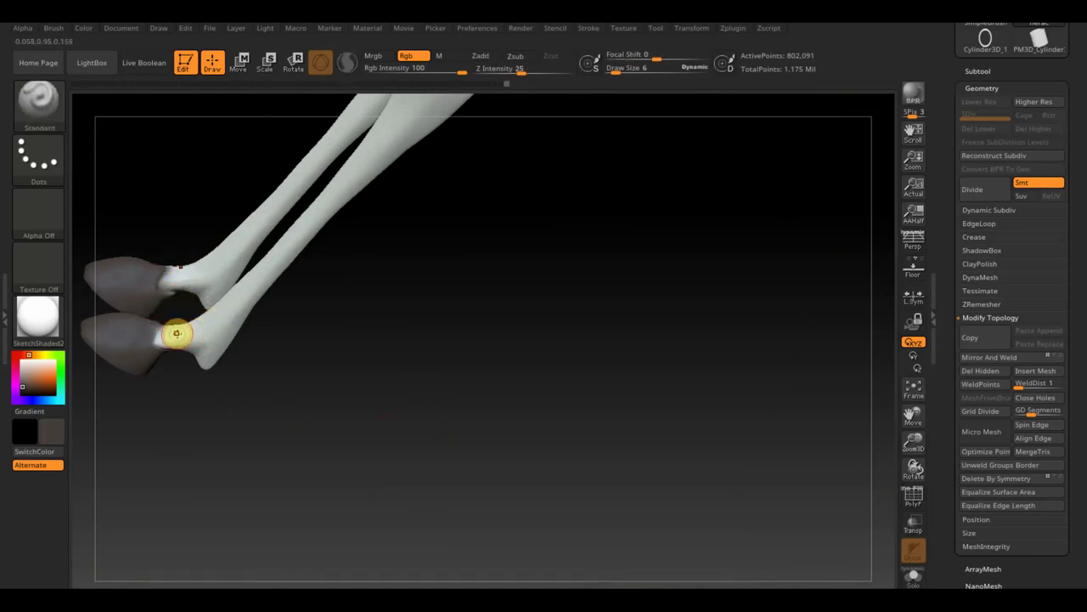
{"action": "key", "text": "c"}
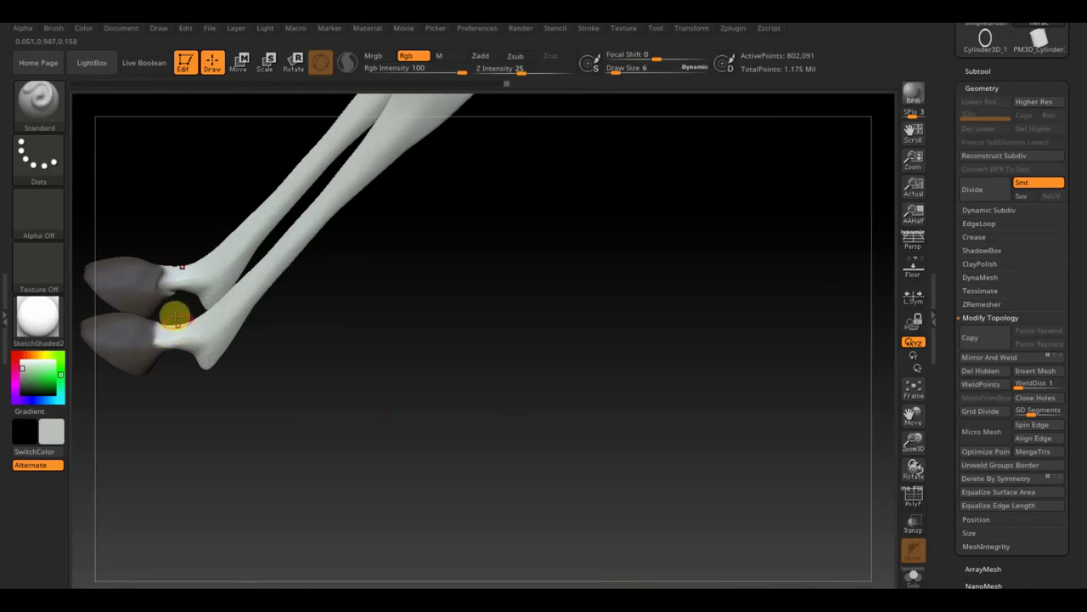
Touch up the leg-hoof joint, then sample the brown and paint both hoof soles dark brown.
{"action": "mouse_move", "coordinate": [188, 354]}
{"action": "left_mouse_down"}
{"action": "mouse_move", "coordinate": [323, 403]}
{"action": "mouse_move", "coordinate": [195, 362]}
{"action": "left_mouse_up"}
{"action": "mouse_move", "coordinate": [347, 355]}
{"action": "left_mouse_down"}
{"action": "mouse_move", "coordinate": [335, 390]}
{"action": "mouse_move", "coordinate": [374, 358]}
{"action": "mouse_move", "coordinate": [361, 348]}
{"action": "left_mouse_up"}
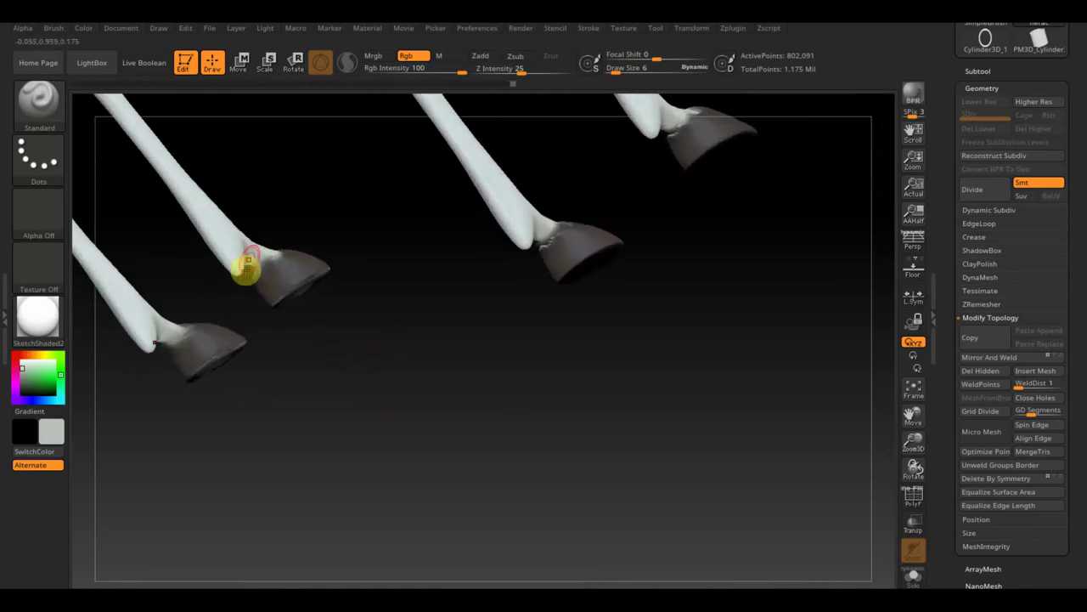
{"action": "left_click_drag", "start_coordinate": [258, 254], "coordinate": [287, 276]}
{"action": "key", "text": "c"}
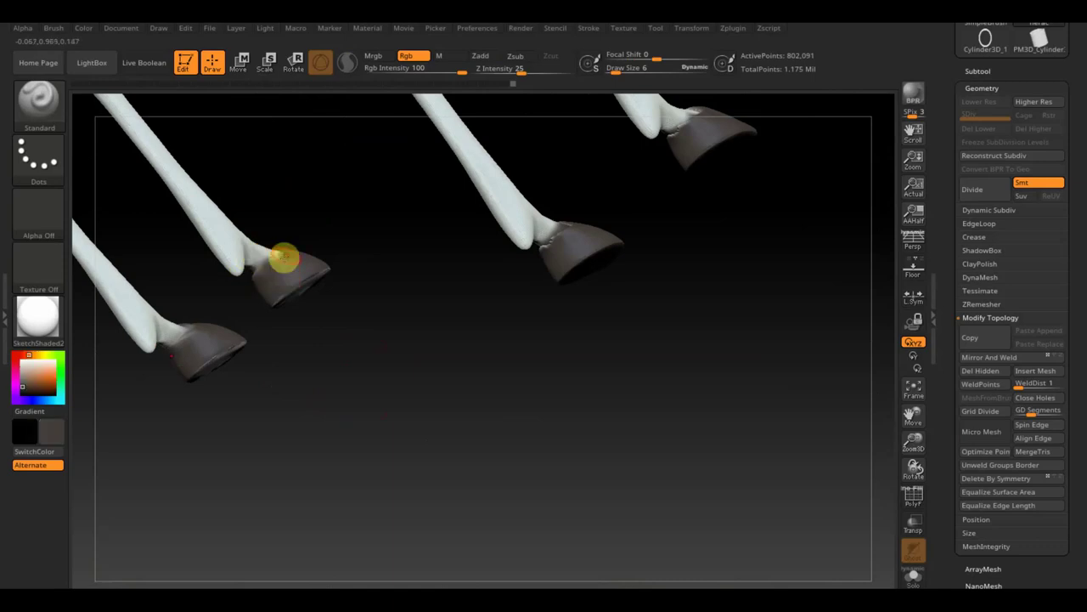
{"action": "left_click_drag", "start_coordinate": [255, 318], "coordinate": [249, 352]}
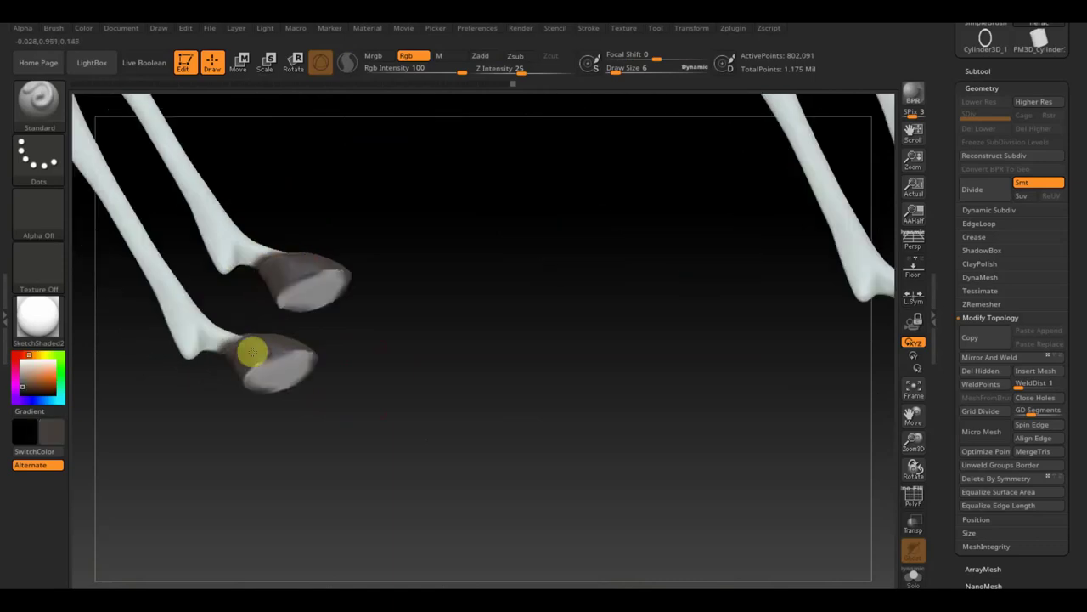
{"action": "mouse_move", "coordinate": [279, 303]}
{"action": "left_mouse_down"}
{"action": "mouse_move", "coordinate": [307, 276]}
{"action": "mouse_move", "coordinate": [345, 286]}
{"action": "mouse_move", "coordinate": [290, 311]}
{"action": "mouse_move", "coordinate": [402, 332]}
{"action": "mouse_move", "coordinate": [388, 396]}
{"action": "left_mouse_up"}
{"action": "mouse_move", "coordinate": [442, 352]}
{"action": "left_mouse_down"}
{"action": "mouse_move", "coordinate": [454, 352]}
{"action": "mouse_move", "coordinate": [419, 272]}
{"action": "mouse_move", "coordinate": [364, 379]}
{"action": "left_mouse_up"}
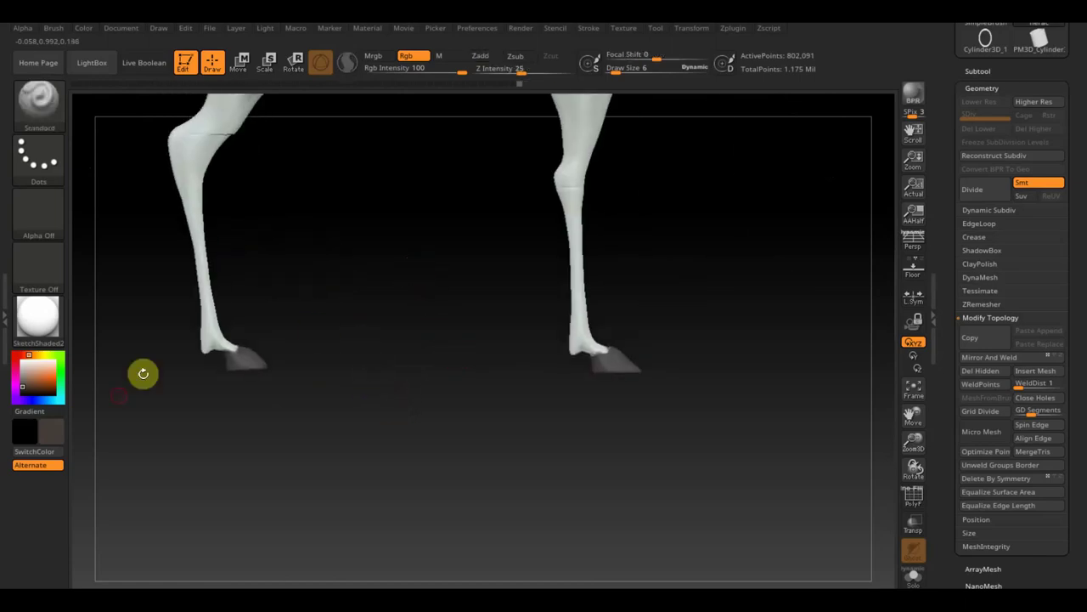
Pick a near-white paint colour and set Rgb Intensity to 2.
{"action": "left_click", "coordinate": [44, 418]}
{"action": "left_click", "coordinate": [38, 355]}
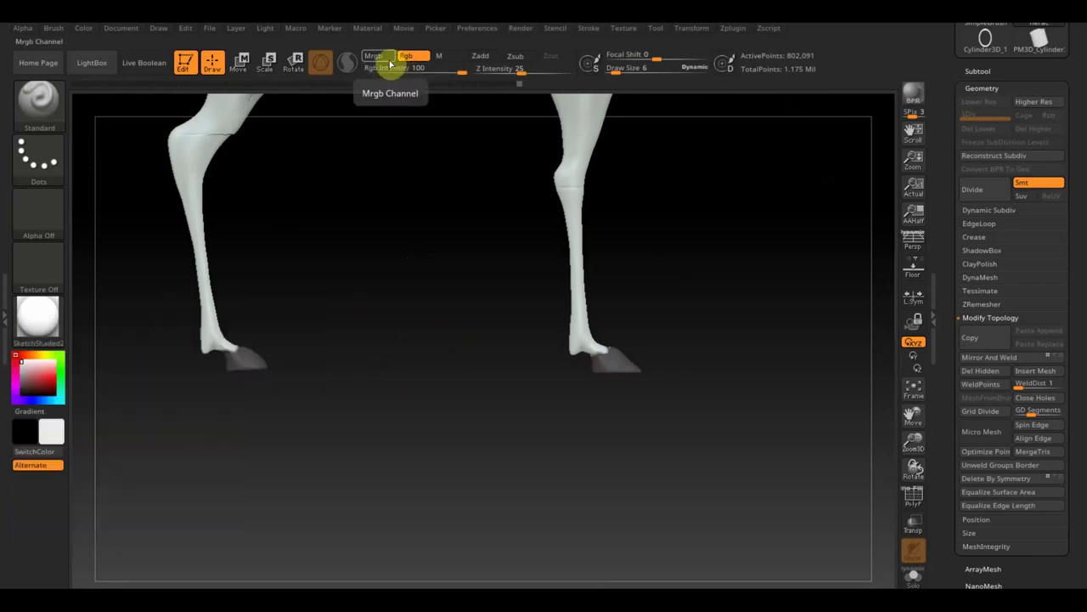
{"action": "left_click_drag", "start_coordinate": [456, 68], "coordinate": [416, 76]}
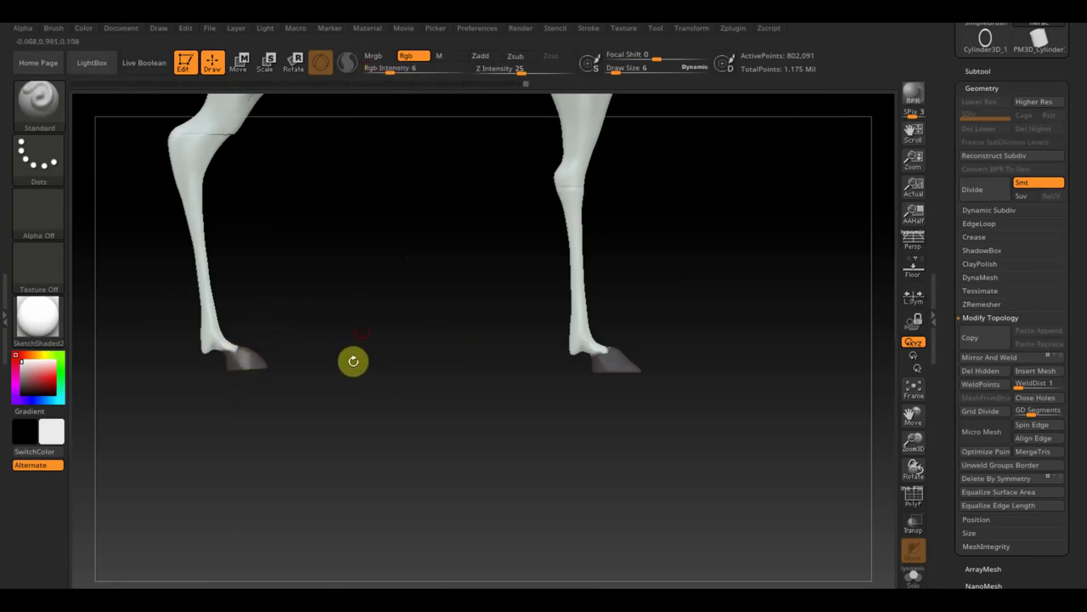
{"action": "left_click", "coordinate": [387, 68]}
{"action": "type", "text": "2"}
{"action": "key", "text": "Return"}
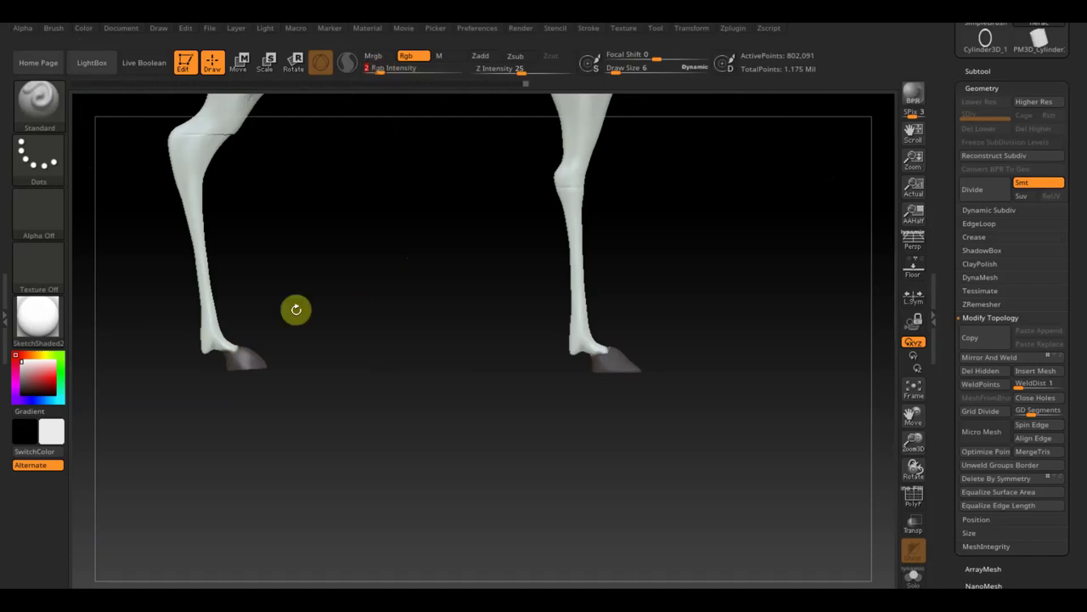
Inspect all four legs and the belly, then choose Move Topological from the brush palette.
{"action": "mouse_move", "coordinate": [249, 379]}
{"action": "left_mouse_down"}
{"action": "mouse_move", "coordinate": [371, 393]}
{"action": "mouse_move", "coordinate": [325, 430]}
{"action": "mouse_move", "coordinate": [287, 339]}
{"action": "left_mouse_up"}
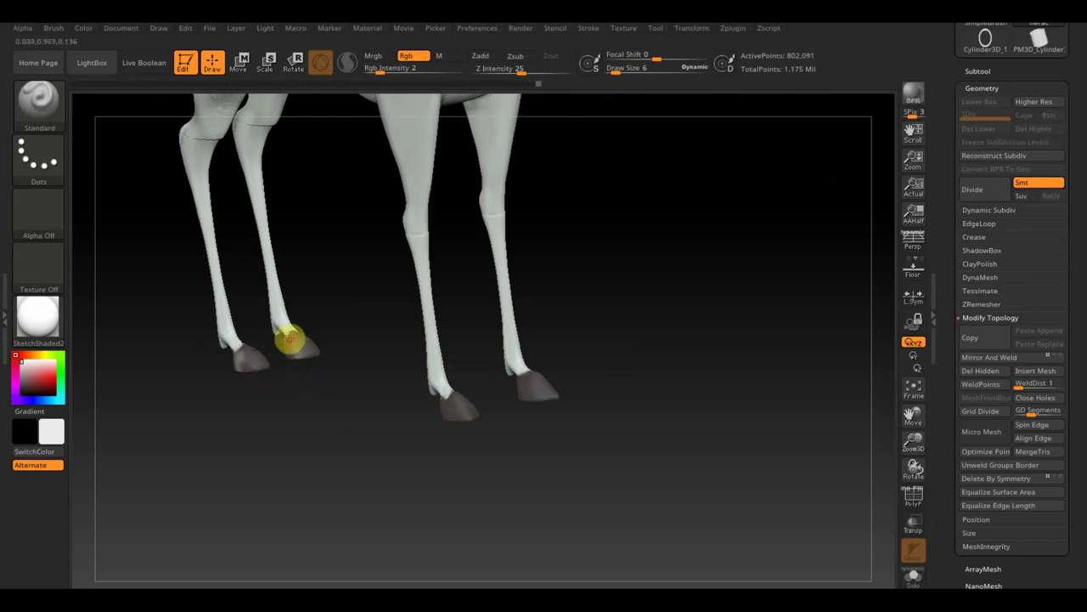
{"action": "mouse_move", "coordinate": [361, 439]}
{"action": "left_mouse_down"}
{"action": "mouse_move", "coordinate": [362, 461]}
{"action": "mouse_move", "coordinate": [543, 446]}
{"action": "left_mouse_up"}
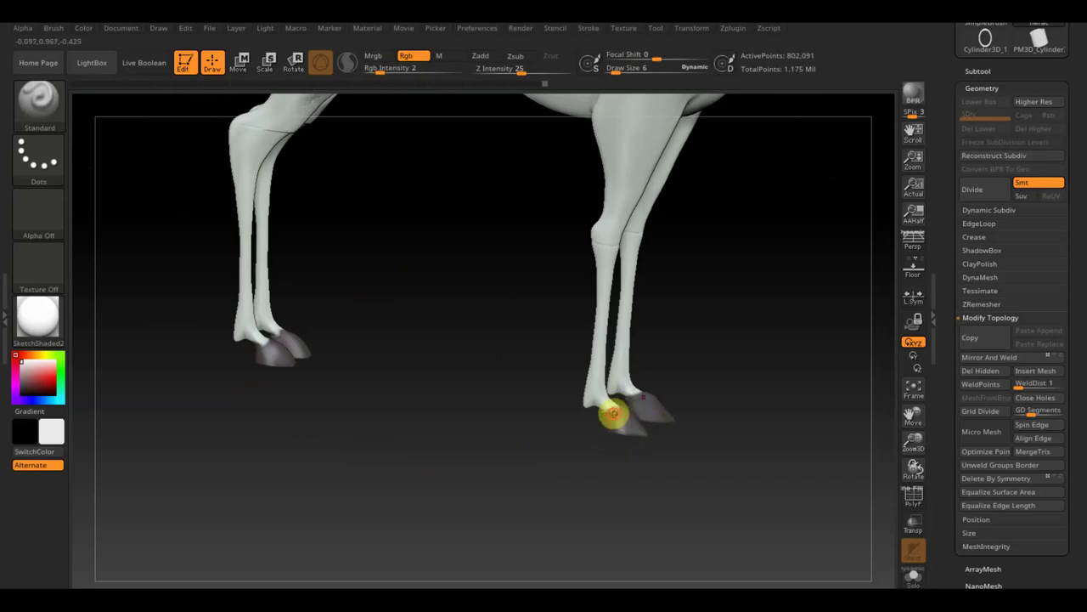
{"action": "mouse_move", "coordinate": [645, 456]}
{"action": "left_mouse_down"}
{"action": "mouse_move", "coordinate": [625, 553]}
{"action": "mouse_move", "coordinate": [640, 563]}
{"action": "left_mouse_up"}
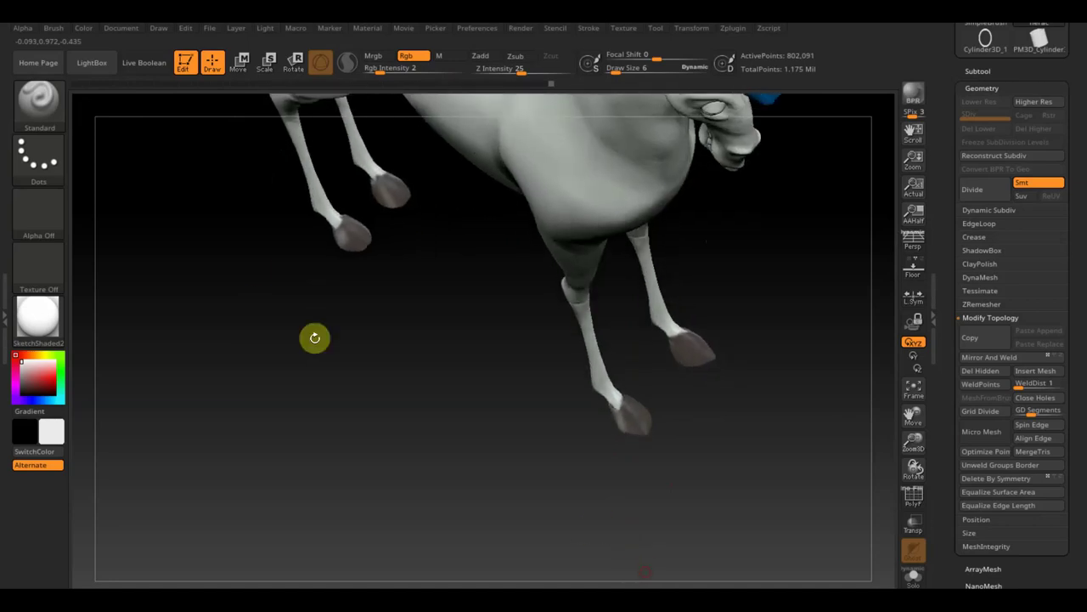
{"action": "left_click", "coordinate": [25, 107]}
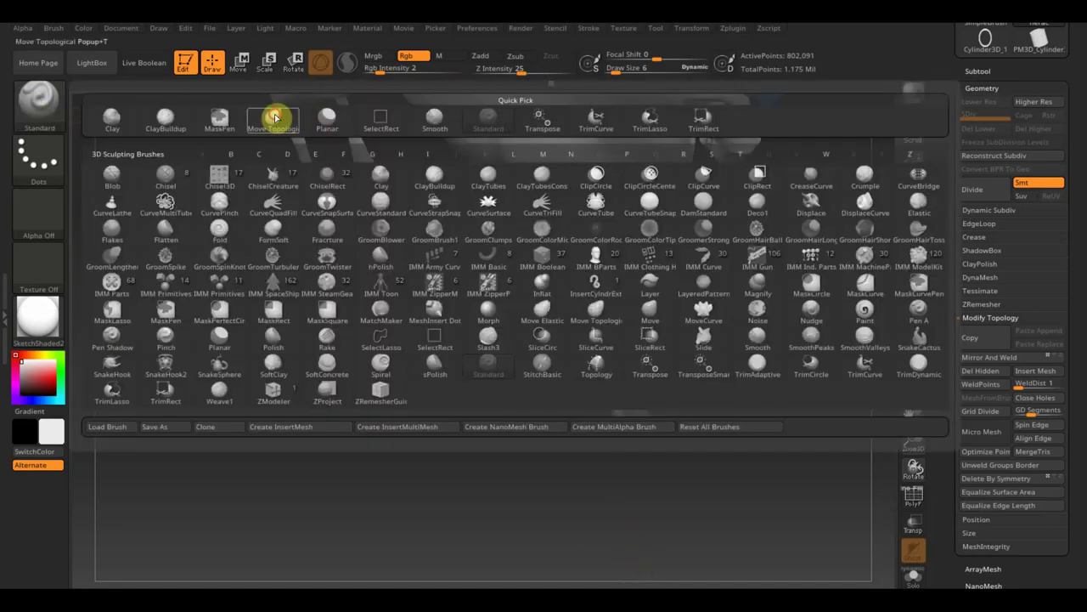
Confirm Move Topological, zoom in close on a hoof, and shrink the Draw Size.
{"action": "left_click", "coordinate": [272, 113]}
{"action": "left_click_drag", "start_coordinate": [618, 70], "coordinate": [620, 69]}
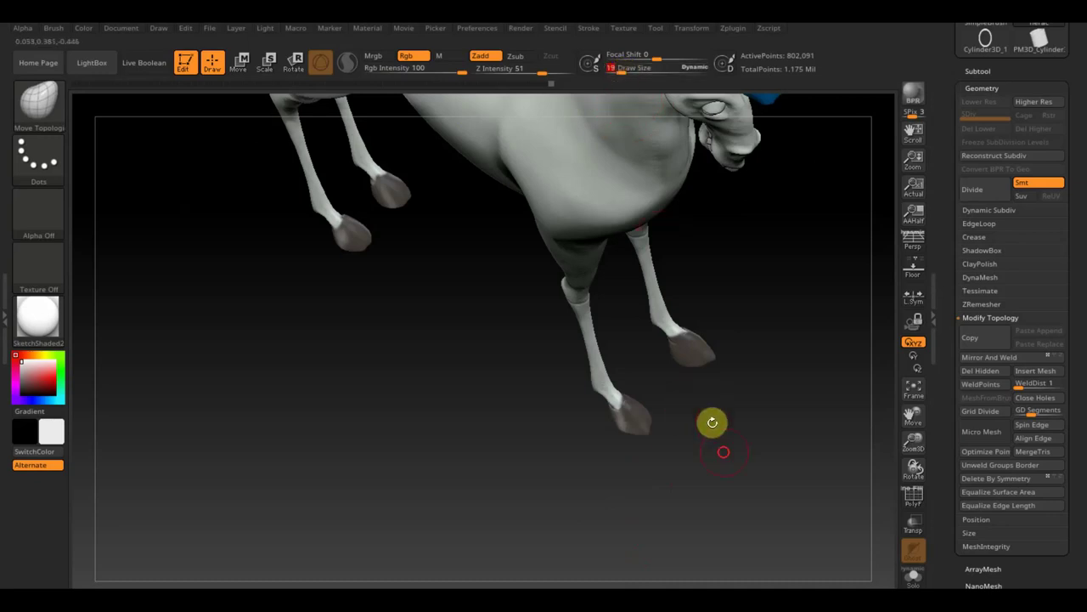
{"action": "left_click_drag", "start_coordinate": [712, 422], "coordinate": [728, 481]}
{"action": "left_click_drag", "start_coordinate": [733, 429], "coordinate": [787, 529]}
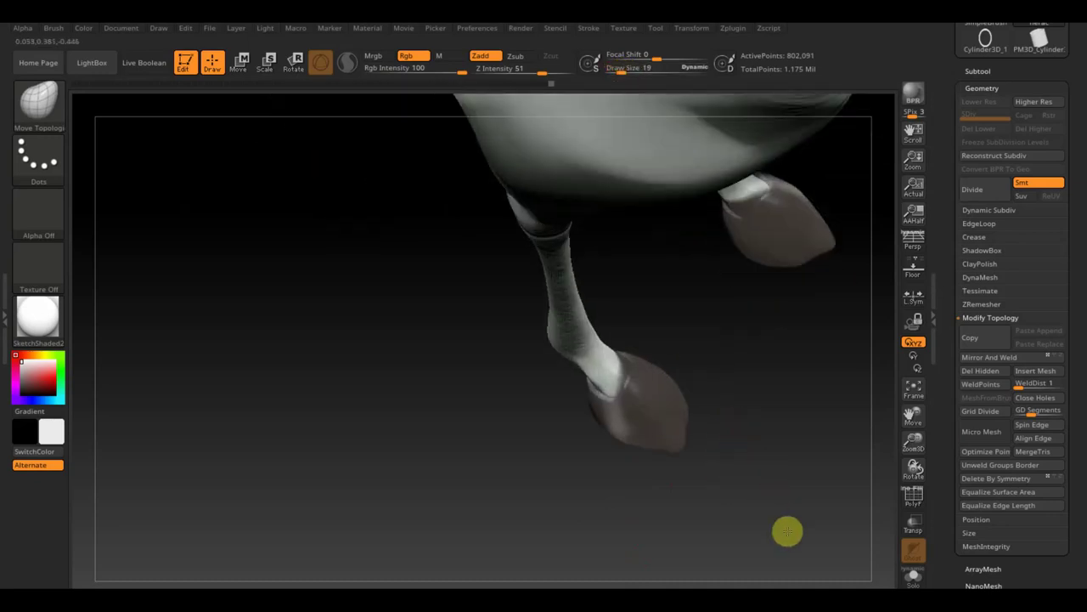
{"action": "left_click_drag", "start_coordinate": [621, 70], "coordinate": [620, 70]}
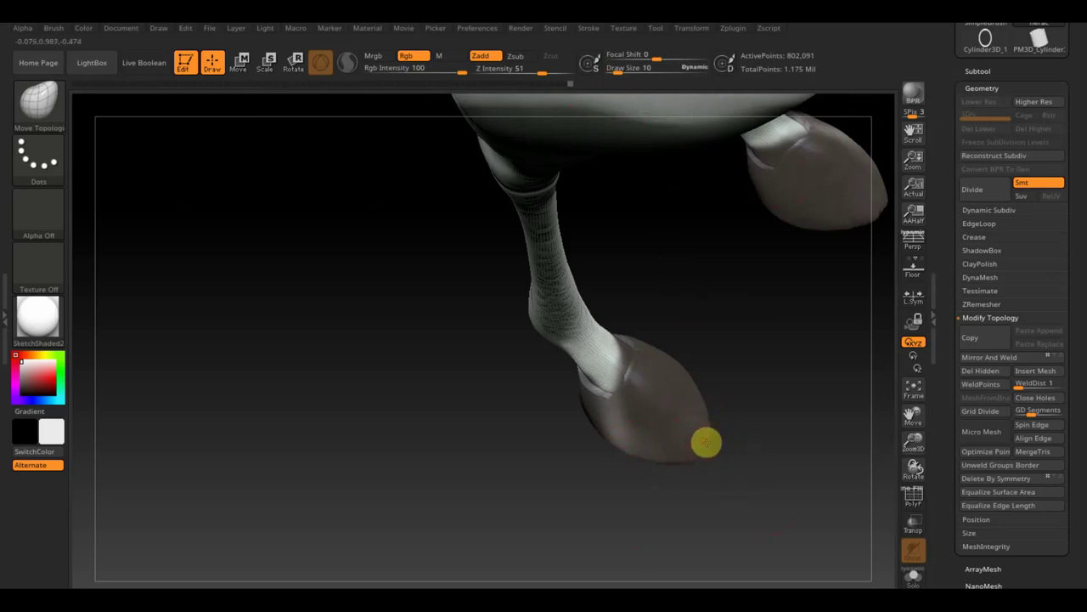
Check the reshaped hoof tips from several angles, then return to the Standard brush.
{"action": "mouse_move", "coordinate": [521, 464]}
{"action": "left_mouse_down"}
{"action": "mouse_move", "coordinate": [626, 456]}
{"action": "mouse_move", "coordinate": [600, 402]}
{"action": "mouse_move", "coordinate": [558, 442]}
{"action": "left_mouse_up"}
{"action": "mouse_move", "coordinate": [400, 422]}
{"action": "left_mouse_down"}
{"action": "mouse_move", "coordinate": [379, 422]}
{"action": "mouse_move", "coordinate": [570, 393]}
{"action": "mouse_move", "coordinate": [541, 468]}
{"action": "mouse_move", "coordinate": [552, 407]}
{"action": "mouse_move", "coordinate": [574, 464]}
{"action": "mouse_move", "coordinate": [543, 399]}
{"action": "left_mouse_up"}
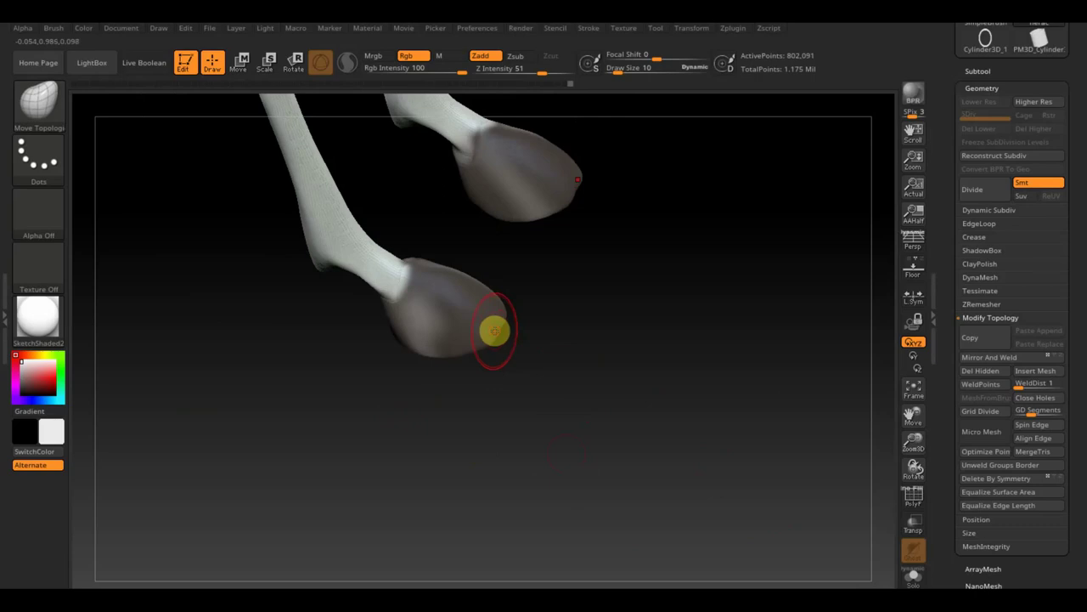
{"action": "mouse_move", "coordinate": [518, 338]}
{"action": "left_mouse_down"}
{"action": "mouse_move", "coordinate": [532, 377]}
{"action": "mouse_move", "coordinate": [484, 294]}
{"action": "left_mouse_up"}
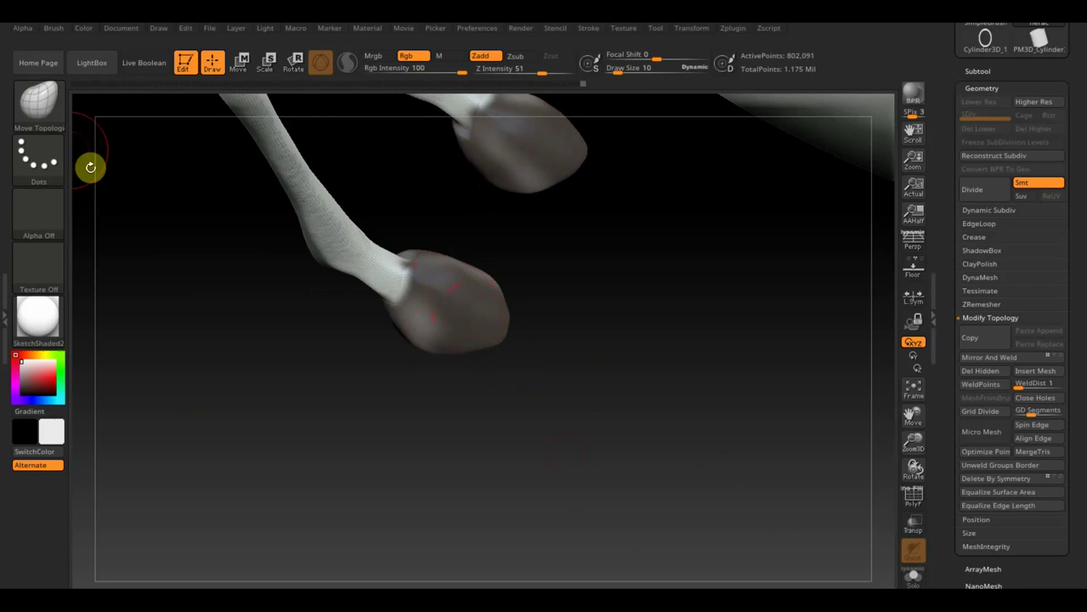
{"action": "left_click", "coordinate": [41, 104]}
{"action": "left_click", "coordinate": [473, 120]}
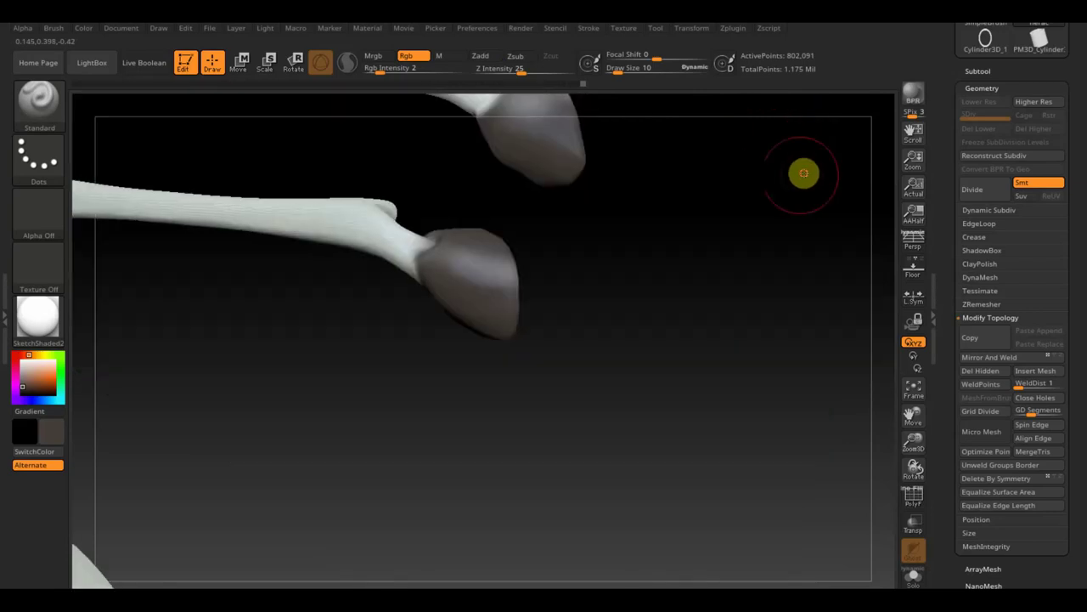
Set Rgb Intensity to 6 and softly darken the leg end and front hoof top.
{"action": "left_click_drag", "start_coordinate": [448, 248], "coordinate": [478, 292]}
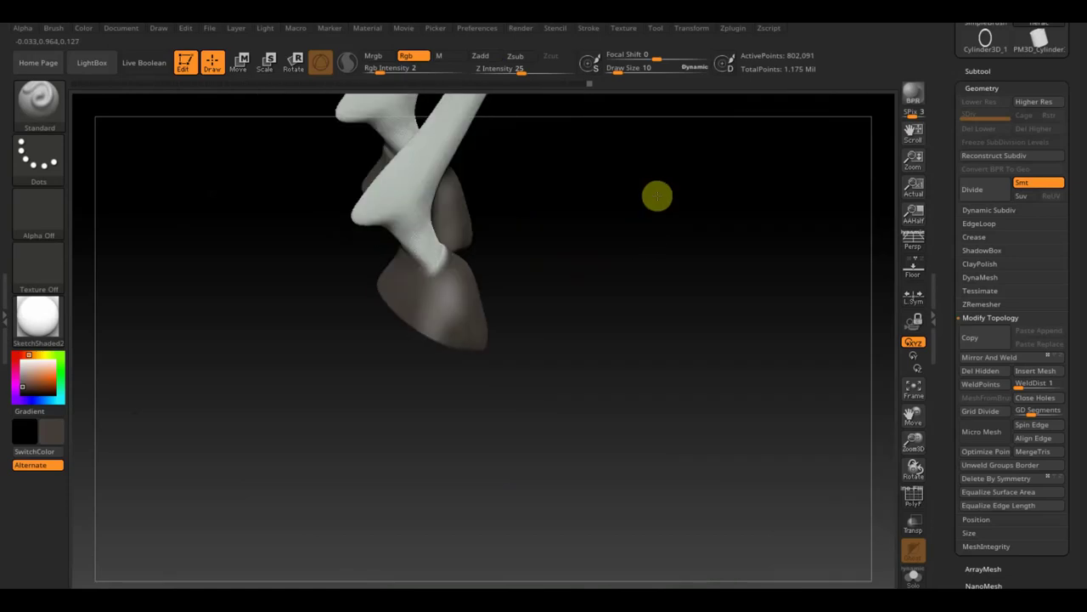
{"action": "left_click_drag", "start_coordinate": [655, 194], "coordinate": [504, 269]}
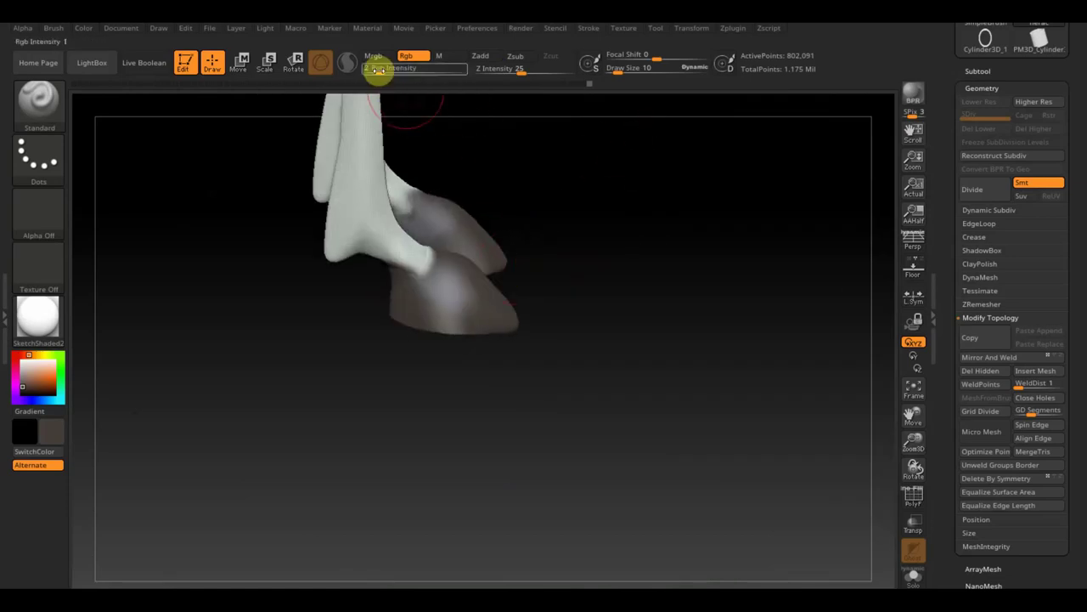
{"action": "left_click_drag", "start_coordinate": [383, 68], "coordinate": [388, 71]}
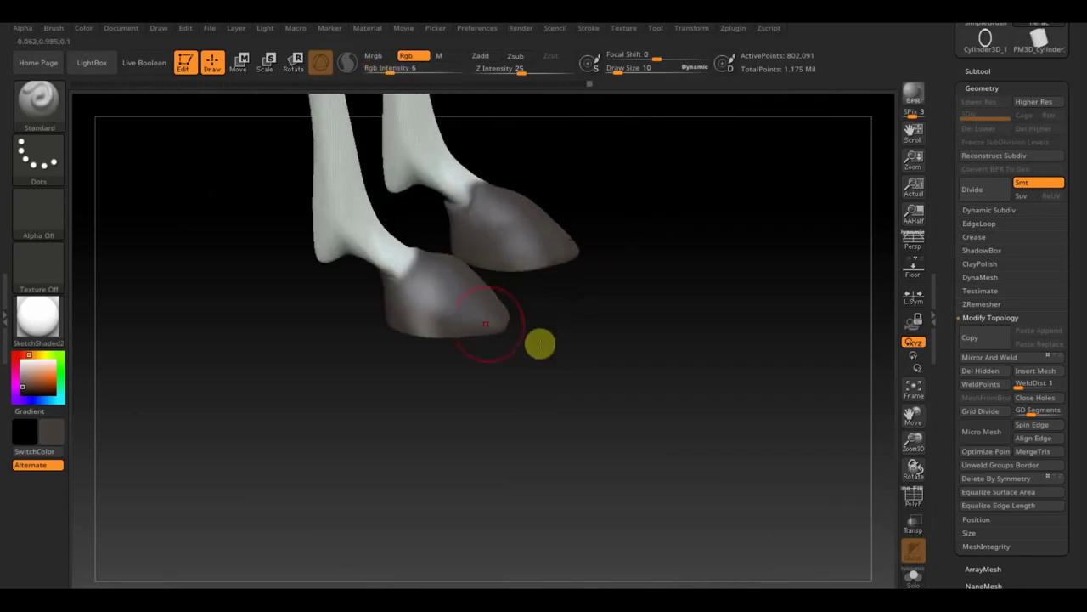
{"action": "mouse_move", "coordinate": [436, 263]}
{"action": "left_mouse_down"}
{"action": "mouse_move", "coordinate": [450, 304]}
{"action": "mouse_move", "coordinate": [388, 297]}
{"action": "left_mouse_up"}
{"action": "mouse_move", "coordinate": [603, 368]}
{"action": "left_mouse_down"}
{"action": "mouse_move", "coordinate": [531, 231]}
{"action": "mouse_move", "coordinate": [439, 332]}
{"action": "left_mouse_up"}
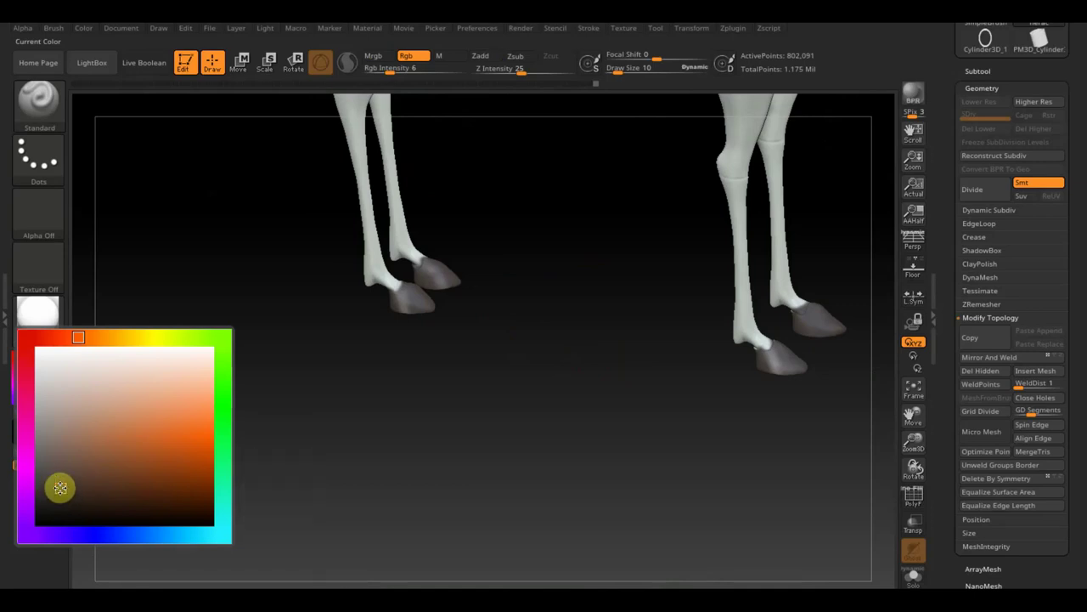
Pick a darker colour and tint the tops of the rear and front hooves.
{"action": "left_click", "coordinate": [60, 486]}
{"action": "left_click_drag", "start_coordinate": [335, 394], "coordinate": [524, 451]}
{"action": "mouse_move", "coordinate": [451, 322]}
{"action": "left_mouse_down"}
{"action": "mouse_move", "coordinate": [480, 305]}
{"action": "mouse_move", "coordinate": [459, 306]}
{"action": "left_mouse_up"}
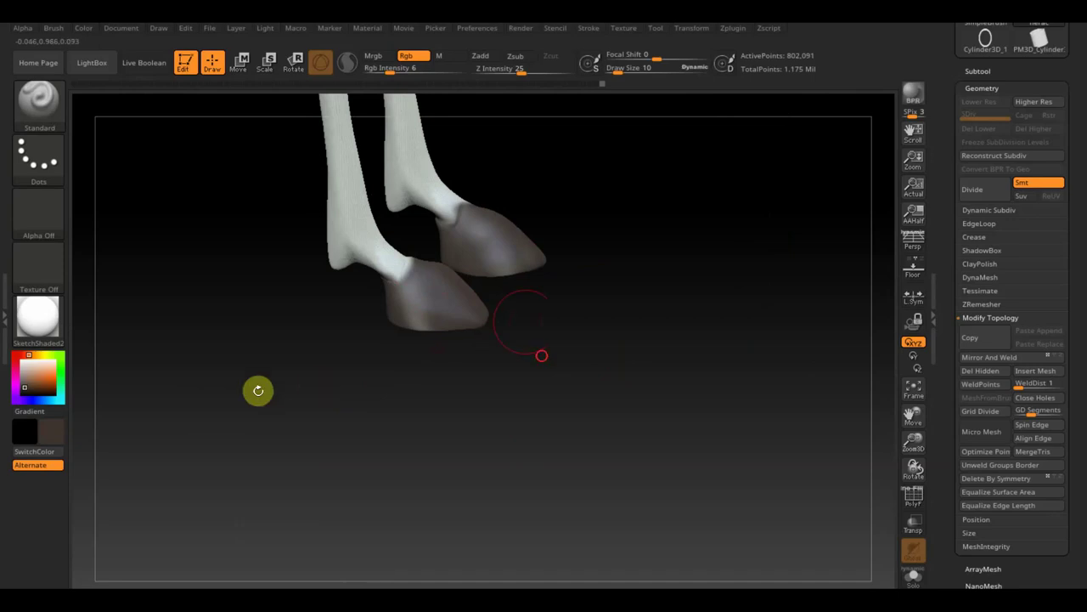
{"action": "left_click_drag", "start_coordinate": [259, 390], "coordinate": [517, 366]}
{"action": "left_click_drag", "start_coordinate": [509, 324], "coordinate": [521, 362]}
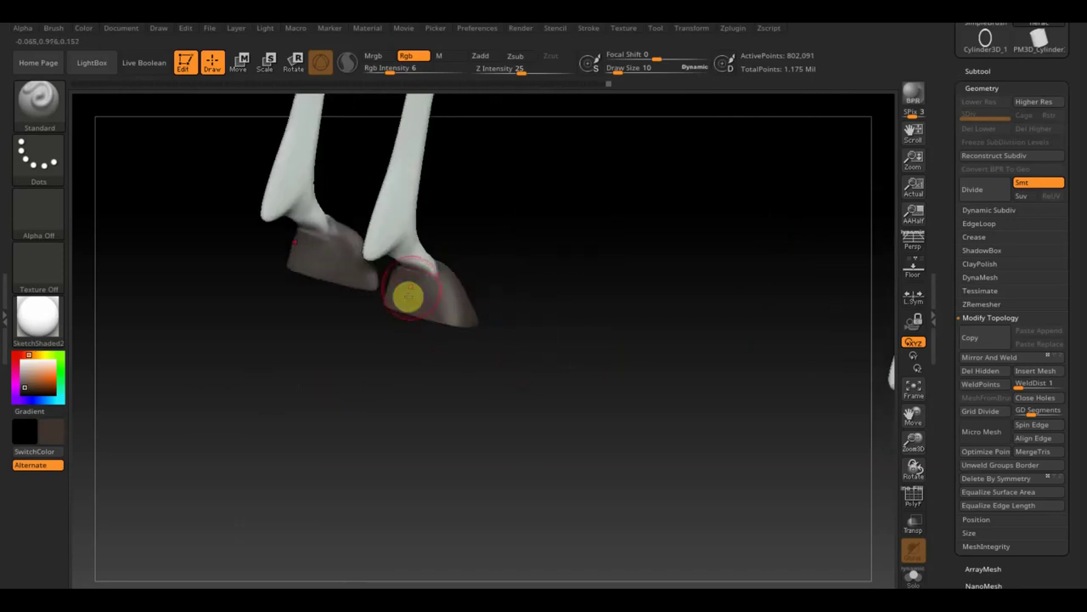
{"action": "mouse_move", "coordinate": [397, 325]}
{"action": "left_mouse_down"}
{"action": "mouse_move", "coordinate": [332, 260]}
{"action": "mouse_move", "coordinate": [361, 325]}
{"action": "left_mouse_up"}
{"action": "left_click_drag", "start_coordinate": [680, 422], "coordinate": [531, 411], "text": "alt"}
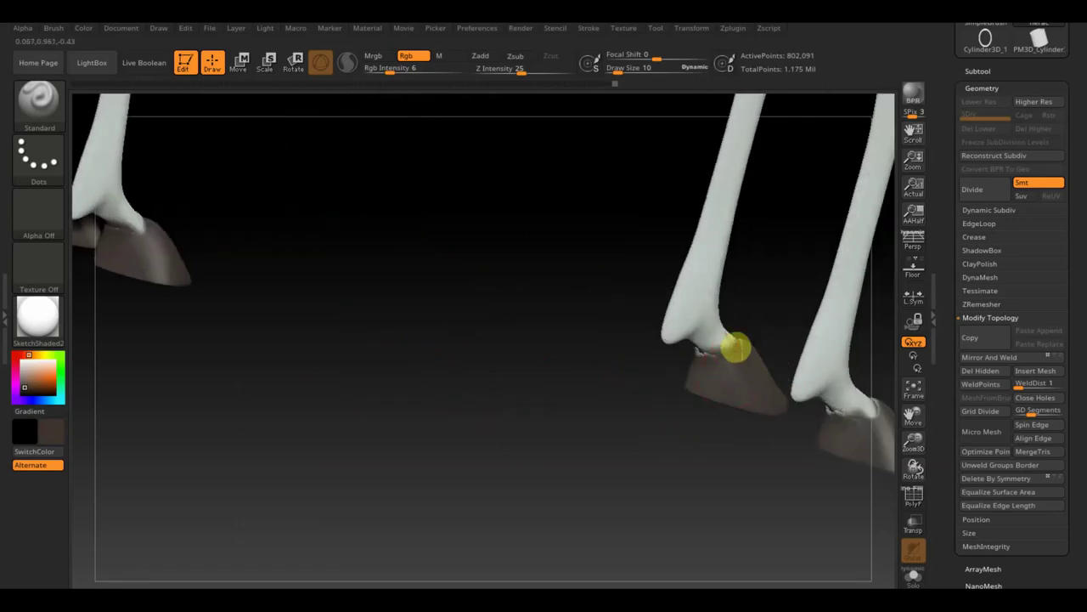
{"action": "left_click_drag", "start_coordinate": [716, 376], "coordinate": [706, 349]}
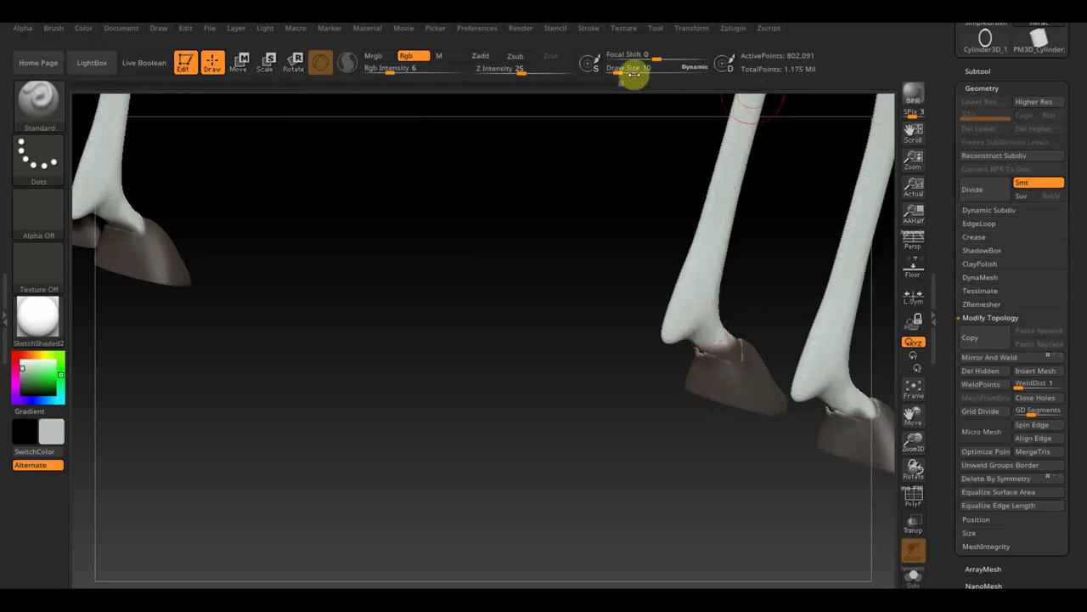
Raise Rgb Intensity back to 100 and set the draw size to 4.
{"action": "left_click_drag", "start_coordinate": [388, 69], "coordinate": [444, 75]}
{"action": "left_click_drag", "start_coordinate": [612, 75], "coordinate": [618, 71]}
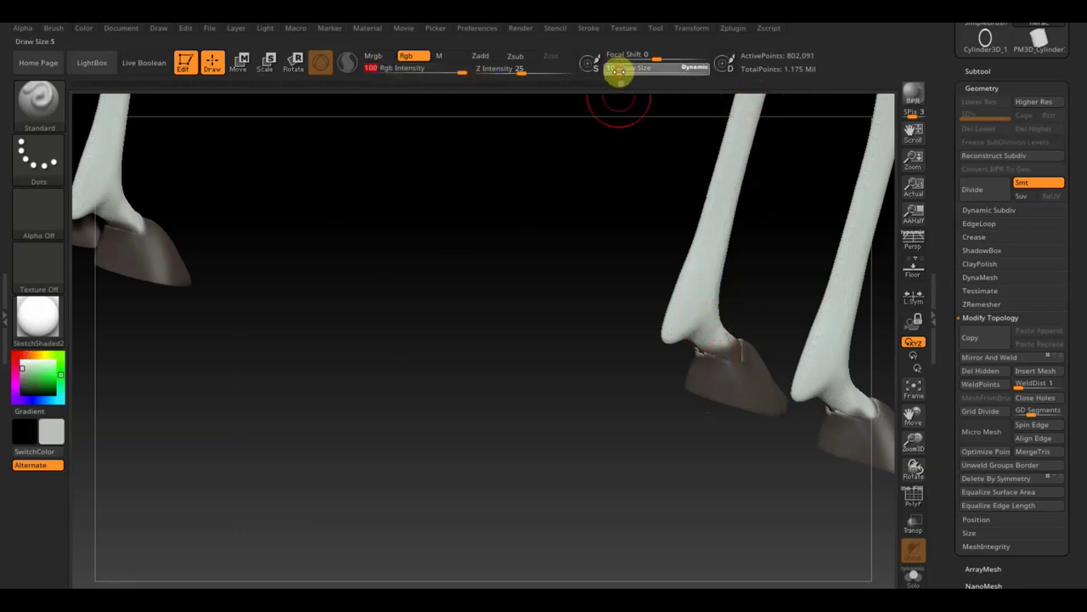
{"action": "key", "text": "shift"}
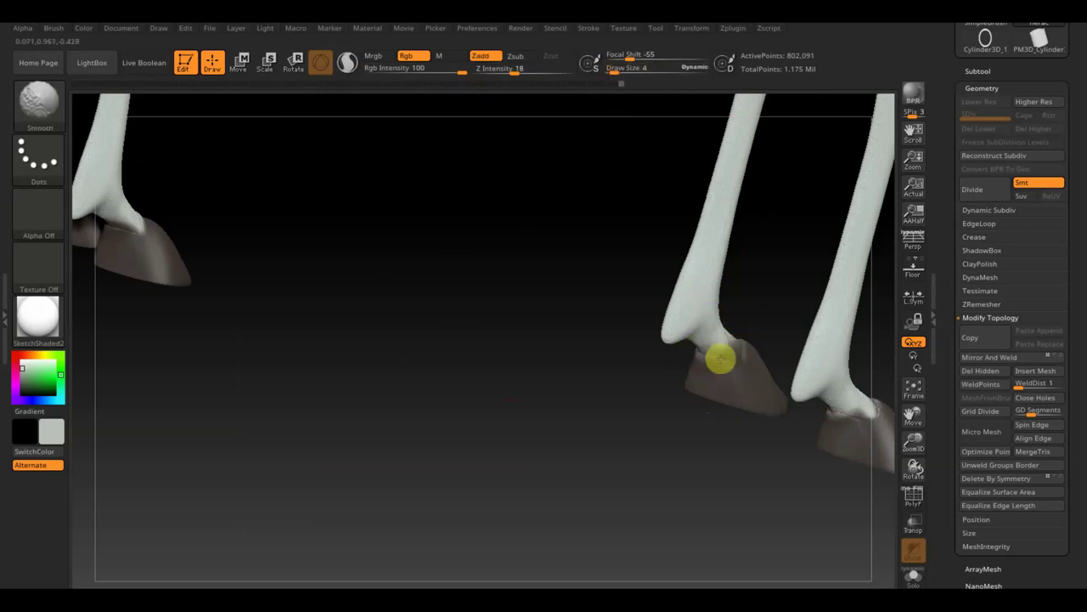
{"action": "key", "text": "shift"}
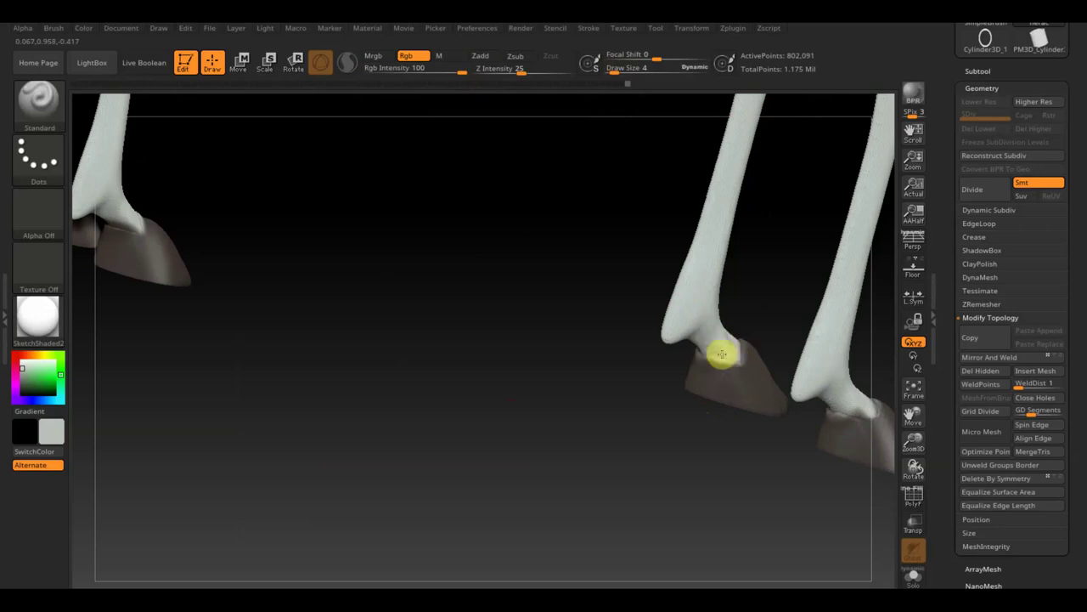
{"action": "mouse_move", "coordinate": [693, 347]}
{"action": "right_mouse_down"}
{"action": "mouse_move", "coordinate": [663, 382]}
{"action": "mouse_move", "coordinate": [726, 405]}
{"action": "mouse_move", "coordinate": [735, 379]}
{"action": "mouse_move", "coordinate": [689, 466]}
{"action": "mouse_move", "coordinate": [718, 485]}
{"action": "mouse_move", "coordinate": [740, 475]}
{"action": "mouse_move", "coordinate": [615, 448]}
{"action": "mouse_move", "coordinate": [619, 485]}
{"action": "mouse_move", "coordinate": [570, 371]}
{"action": "mouse_move", "coordinate": [519, 432]}
{"action": "mouse_move", "coordinate": [642, 449]}
{"action": "mouse_move", "coordinate": [781, 382]}
{"action": "mouse_move", "coordinate": [767, 379]}
{"action": "right_mouse_up"}
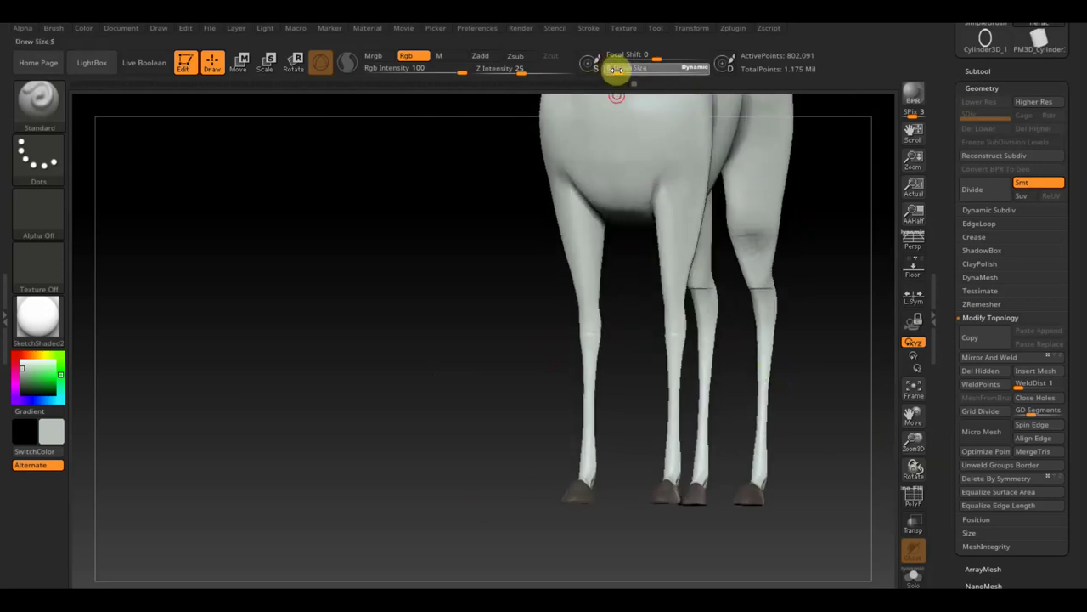
Smooth the back leg's surface, then orbit around the legs and belly to check it.
{"action": "left_click_drag", "start_coordinate": [731, 269], "coordinate": [736, 311], "text": "shift"}
{"action": "mouse_move", "coordinate": [478, 354]}
{"action": "left_mouse_down"}
{"action": "mouse_move", "coordinate": [461, 348]}
{"action": "mouse_move", "coordinate": [691, 294]}
{"action": "left_mouse_up"}
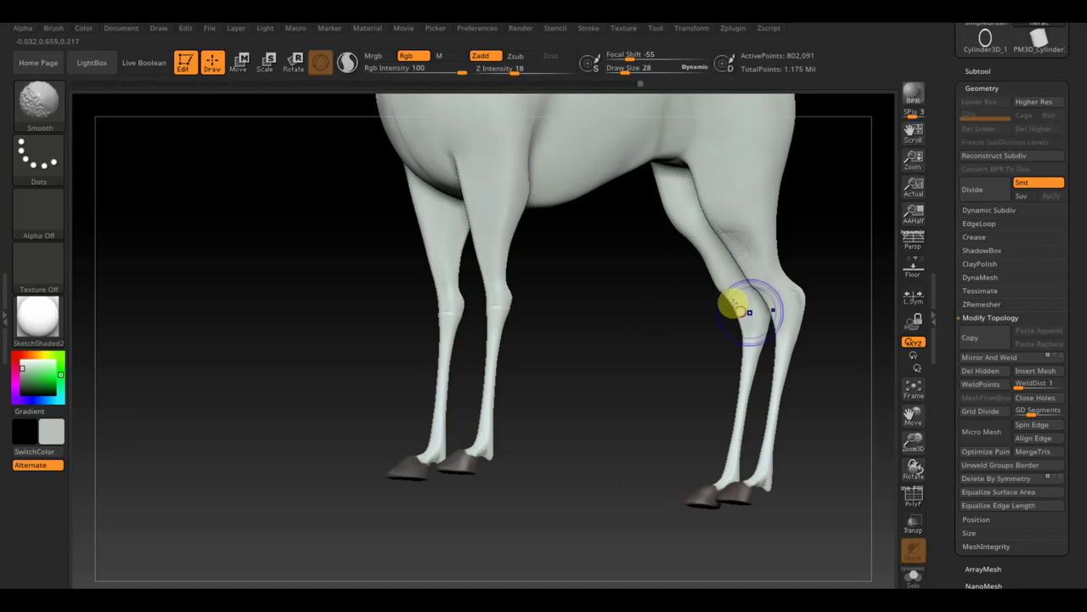
{"action": "mouse_move", "coordinate": [776, 255]}
{"action": "left_mouse_down"}
{"action": "mouse_move", "coordinate": [807, 241]}
{"action": "mouse_move", "coordinate": [830, 286]}
{"action": "mouse_move", "coordinate": [566, 381]}
{"action": "mouse_move", "coordinate": [541, 418]}
{"action": "mouse_move", "coordinate": [592, 502]}
{"action": "mouse_move", "coordinate": [259, 441]}
{"action": "left_mouse_up"}
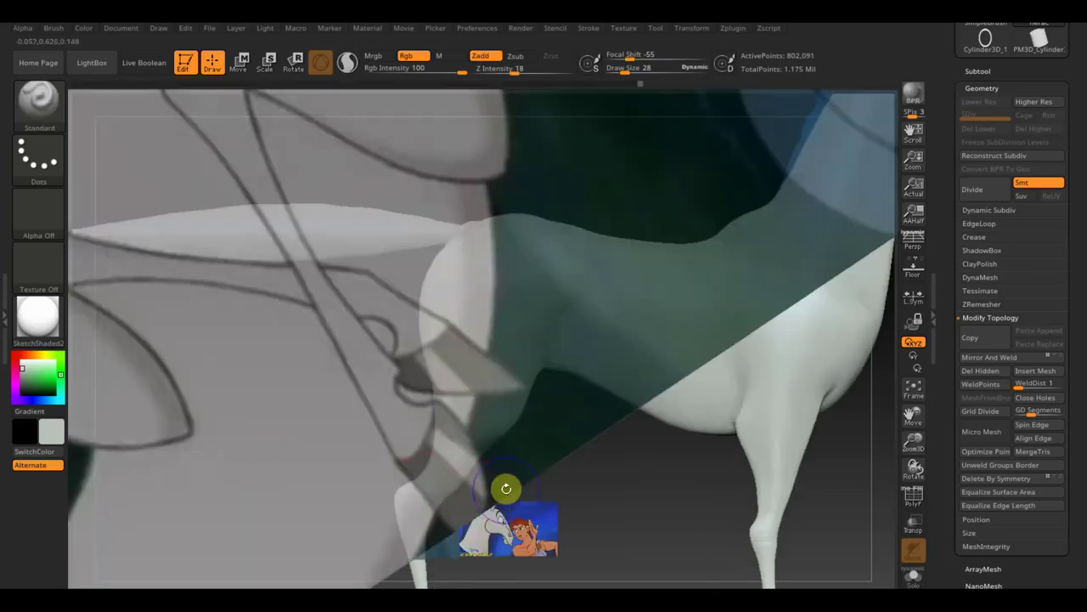
{"action": "key", "text": "shift+z"}
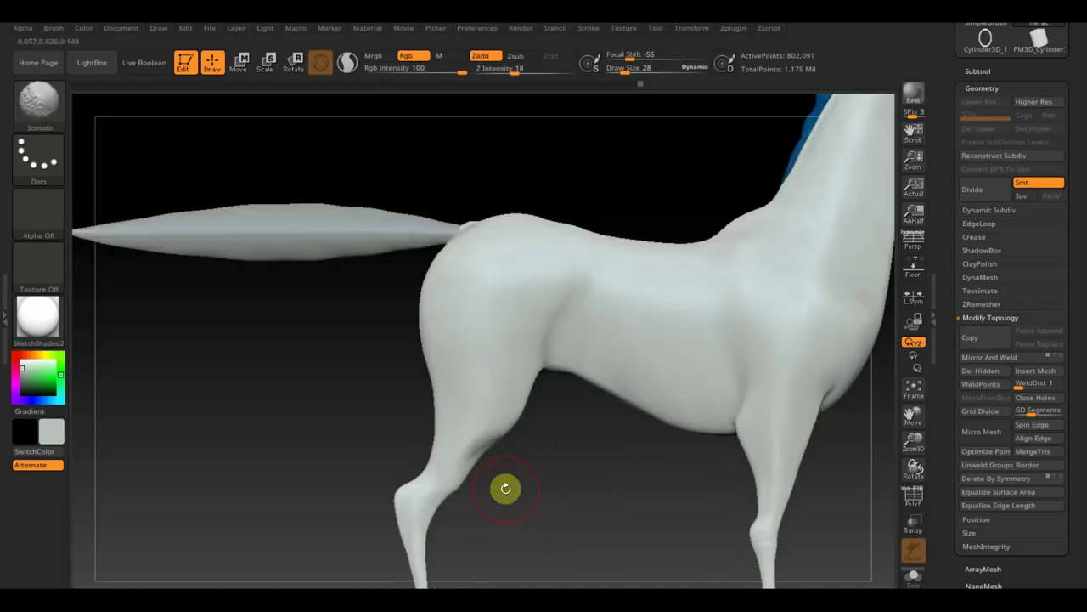
{"action": "key", "text": "shift+z"}
Move the current reference aside, select the pegasus image and enlarge it to fill the view.
{"action": "left_click_drag", "start_coordinate": [690, 113], "coordinate": [497, 114]}
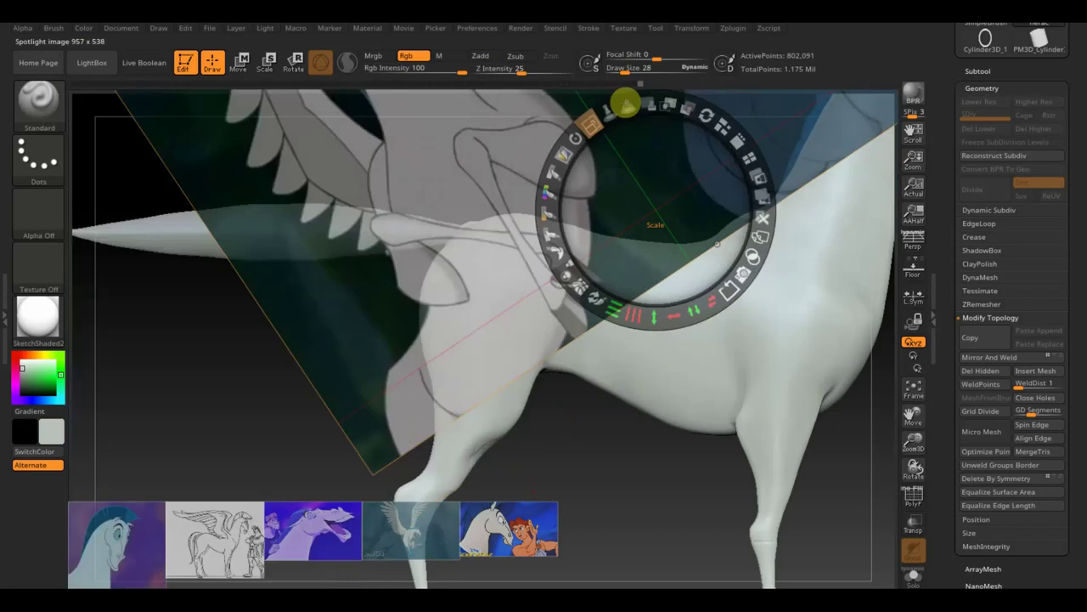
{"action": "mouse_move", "coordinate": [617, 179]}
{"action": "left_mouse_down"}
{"action": "mouse_move", "coordinate": [594, 202]}
{"action": "mouse_move", "coordinate": [137, 179]}
{"action": "left_mouse_up"}
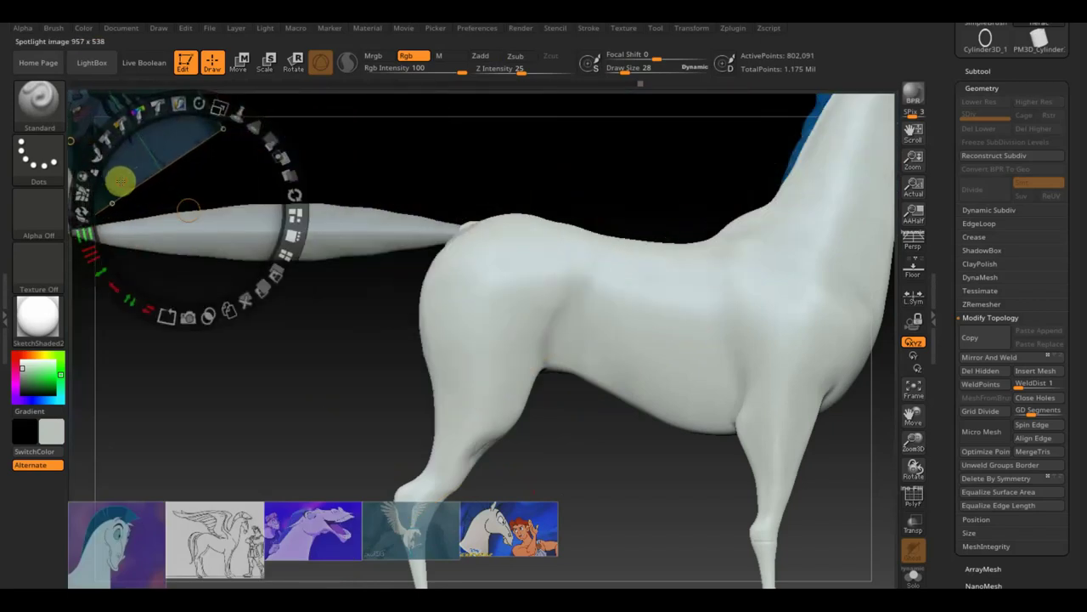
{"action": "left_click", "coordinate": [422, 547]}
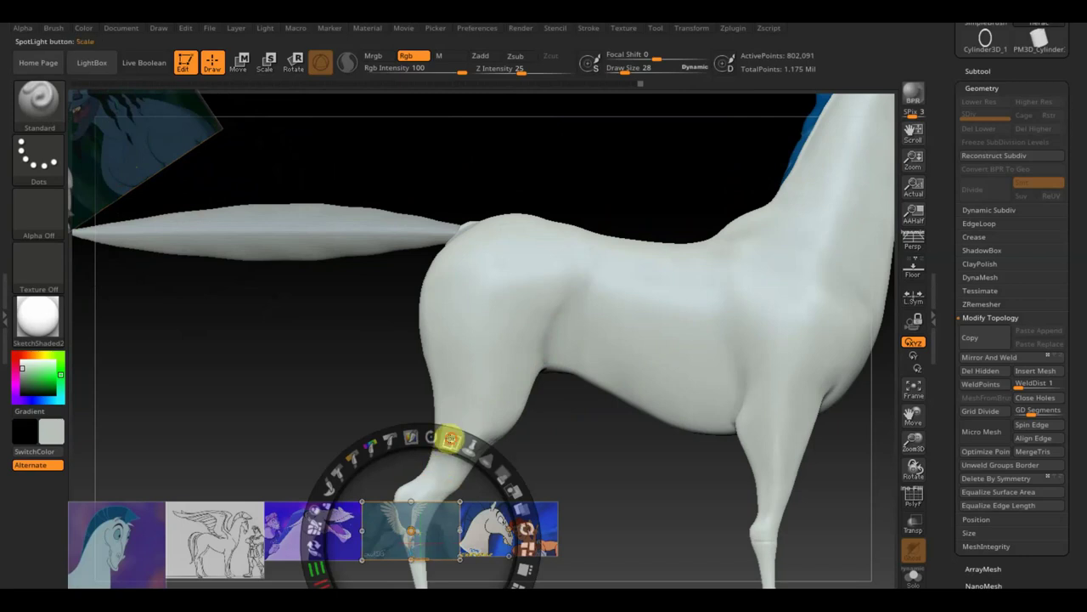
{"action": "left_click_drag", "start_coordinate": [449, 437], "coordinate": [664, 583]}
{"action": "left_click_drag", "start_coordinate": [509, 553], "coordinate": [430, 488]}
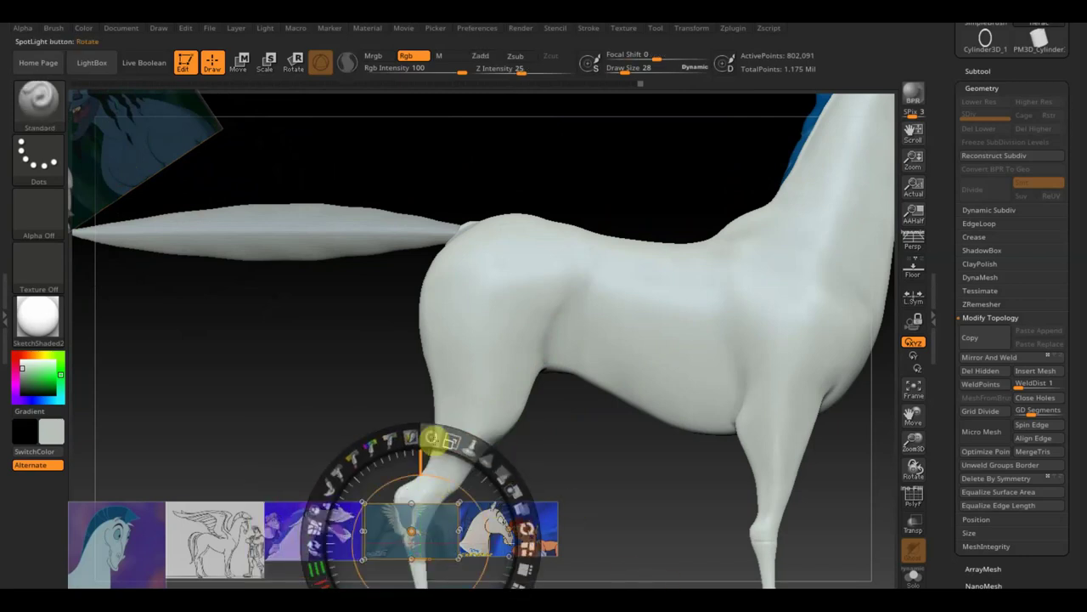
{"action": "left_click_drag", "start_coordinate": [451, 439], "coordinate": [651, 532]}
{"action": "left_click_drag", "start_coordinate": [461, 478], "coordinate": [477, 322]}
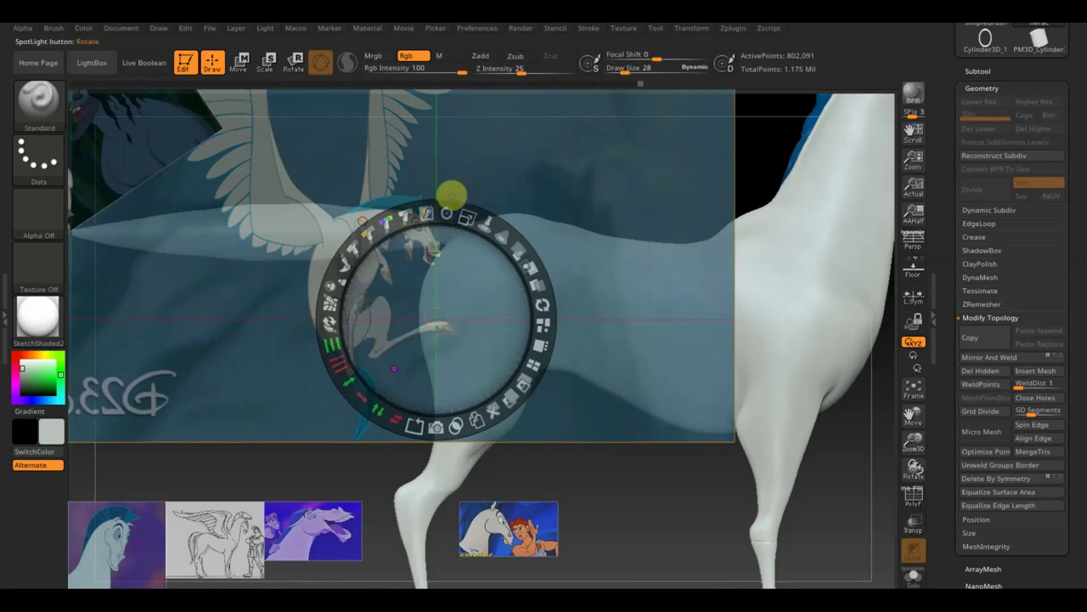
Rotate and align the pegasus image over the tail, exit Spotlight, and select the 'хвост' subtool.
{"action": "mouse_move", "coordinate": [466, 214]}
{"action": "left_mouse_down"}
{"action": "mouse_move", "coordinate": [534, 250]}
{"action": "mouse_move", "coordinate": [449, 213]}
{"action": "mouse_move", "coordinate": [572, 301]}
{"action": "mouse_move", "coordinate": [648, 420]}
{"action": "left_mouse_up"}
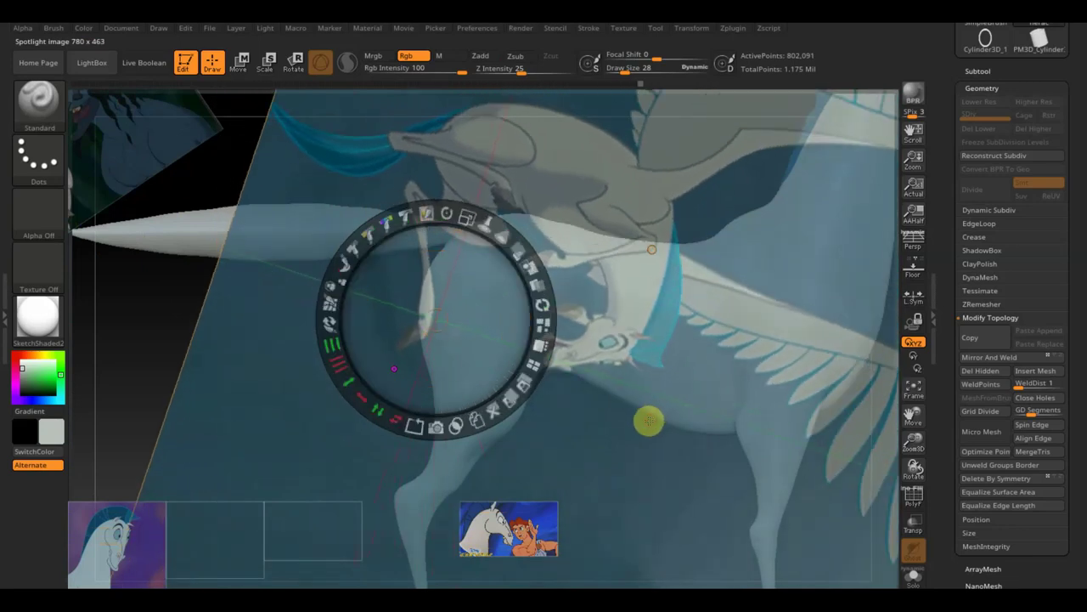
{"action": "mouse_move", "coordinate": [485, 226]}
{"action": "left_mouse_down"}
{"action": "mouse_move", "coordinate": [474, 218]}
{"action": "mouse_move", "coordinate": [498, 230]}
{"action": "mouse_move", "coordinate": [473, 286]}
{"action": "mouse_move", "coordinate": [437, 452]}
{"action": "left_mouse_up"}
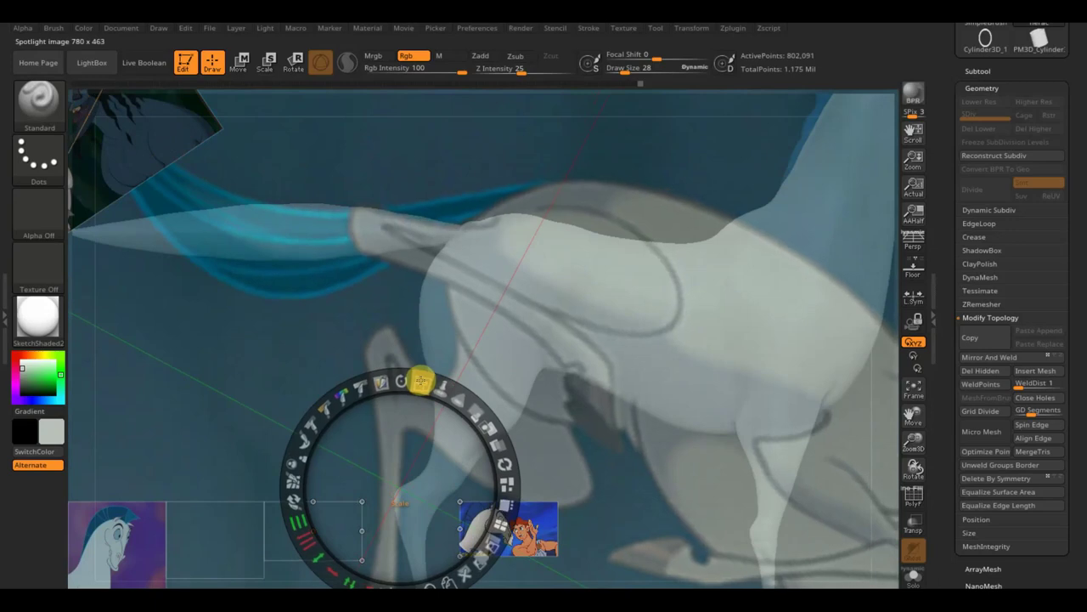
{"action": "left_click_drag", "start_coordinate": [421, 382], "coordinate": [429, 385]}
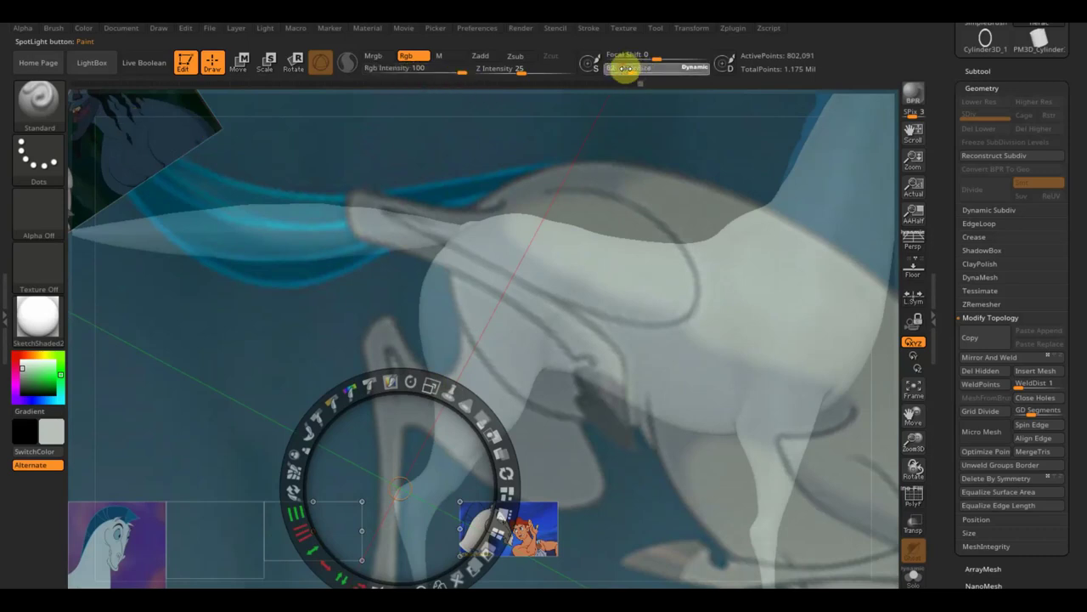
{"action": "left_click_drag", "start_coordinate": [698, 83], "coordinate": [621, 78]}
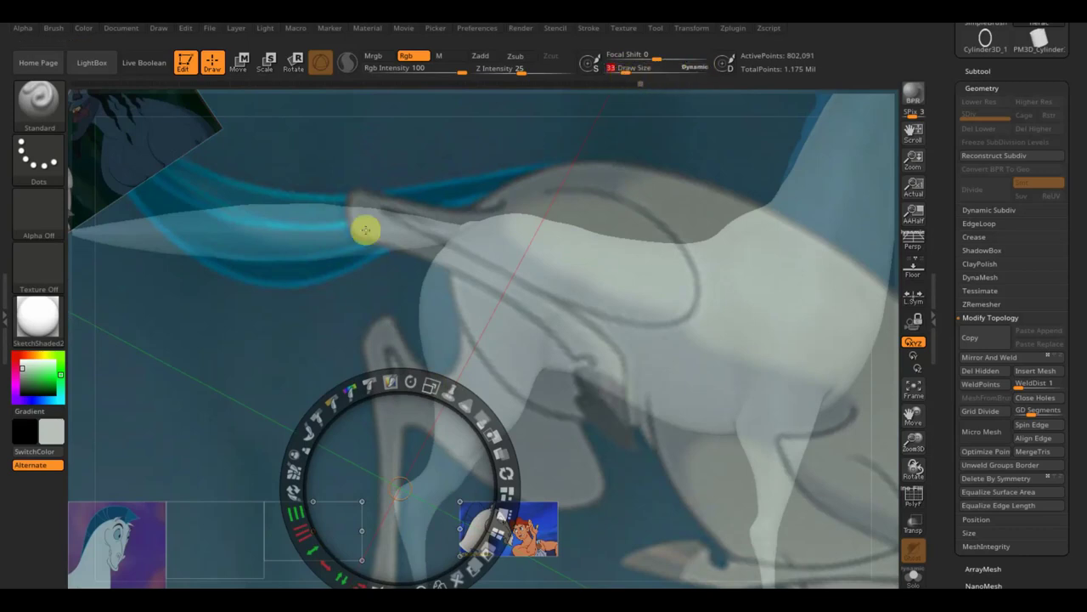
{"action": "key", "text": "z"}
{"action": "left_click", "coordinate": [308, 242], "text": "alt"}
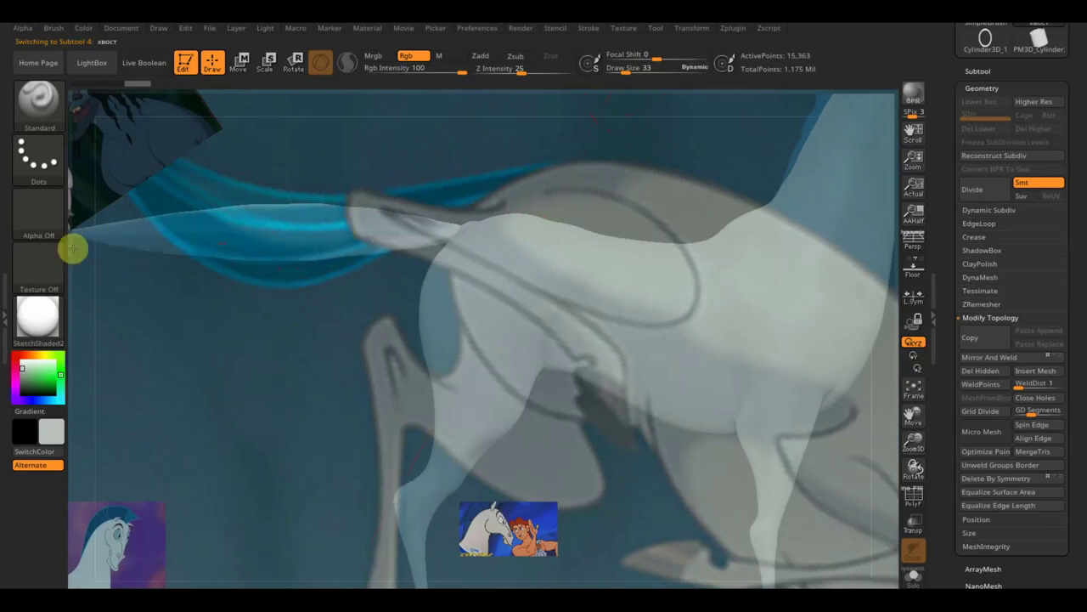
Hide the reference, sample the mane's blue and paint the tail including its whitish base.
{"action": "key", "text": "shift+z"}
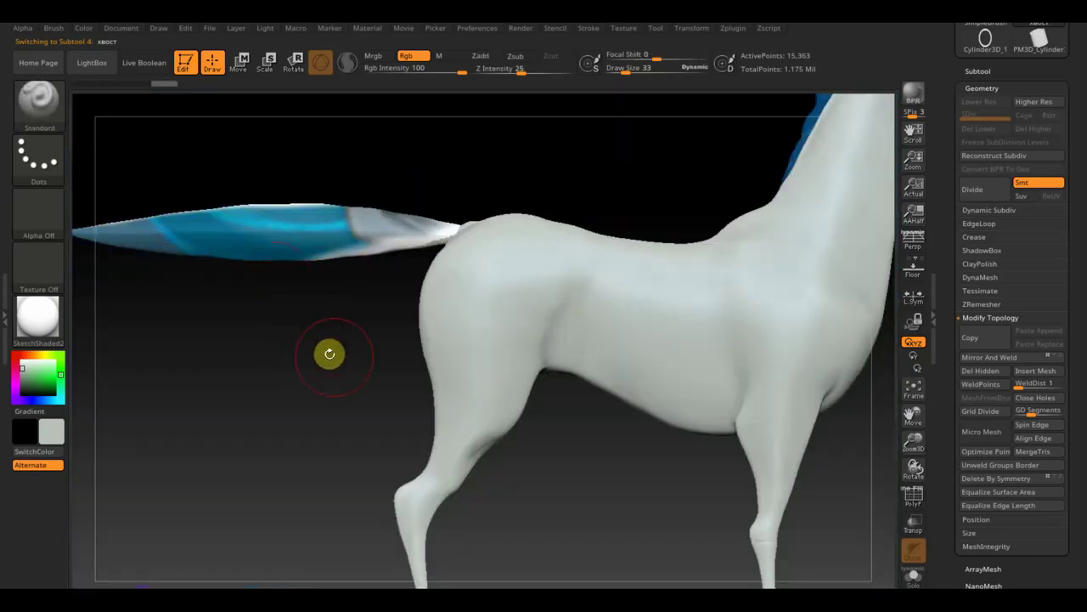
{"action": "key", "text": "f"}
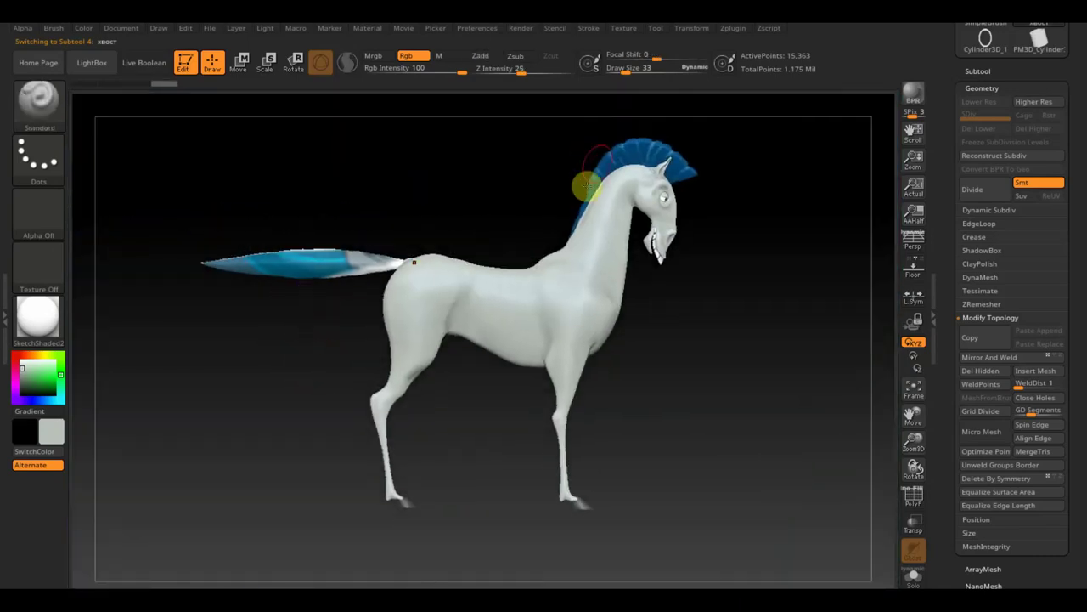
{"action": "key", "text": "c"}
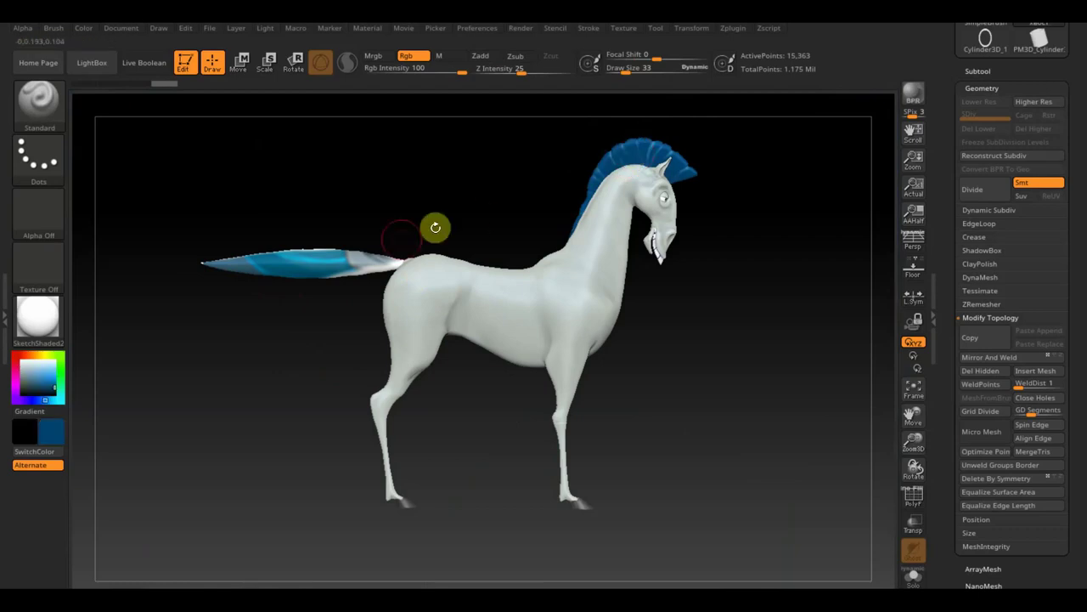
{"action": "mouse_move", "coordinate": [378, 264]}
{"action": "left_mouse_down"}
{"action": "mouse_move", "coordinate": [308, 267]}
{"action": "mouse_move", "coordinate": [366, 247]}
{"action": "left_mouse_up"}
{"action": "left_click_drag", "start_coordinate": [256, 259], "coordinate": [333, 256]}
Turn the horse to check both sides and reduce the brush draw size to 9.
{"action": "mouse_move", "coordinate": [263, 342]}
{"action": "left_mouse_down"}
{"action": "mouse_move", "coordinate": [461, 381]}
{"action": "mouse_move", "coordinate": [455, 339]}
{"action": "left_mouse_up"}
{"action": "mouse_move", "coordinate": [803, 319]}
{"action": "left_mouse_down"}
{"action": "mouse_move", "coordinate": [591, 347]}
{"action": "mouse_move", "coordinate": [568, 372]}
{"action": "mouse_move", "coordinate": [304, 368]}
{"action": "mouse_move", "coordinate": [363, 456]}
{"action": "mouse_move", "coordinate": [349, 416]}
{"action": "left_mouse_up"}
{"action": "key", "text": "ctrl"}
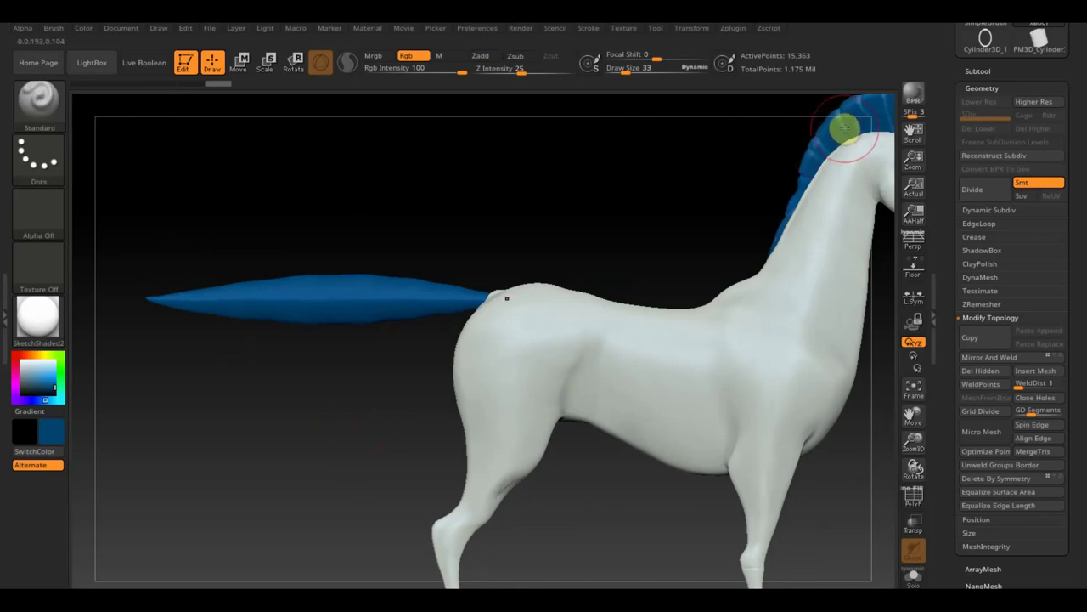
{"action": "left_click", "coordinate": [617, 71]}
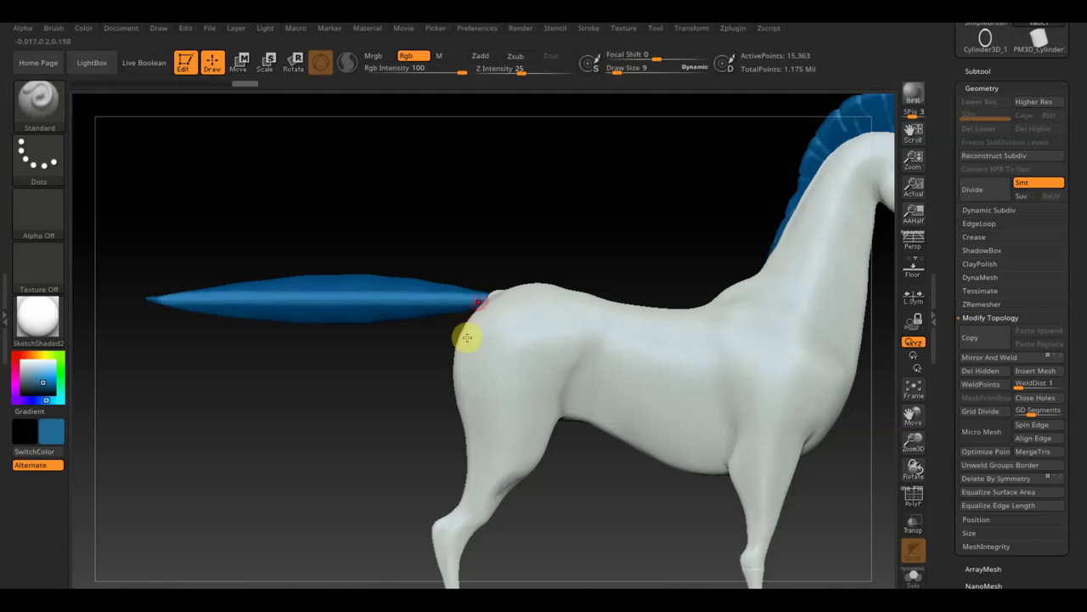
{"action": "left_click", "coordinate": [532, 248], "text": "ctrl"}
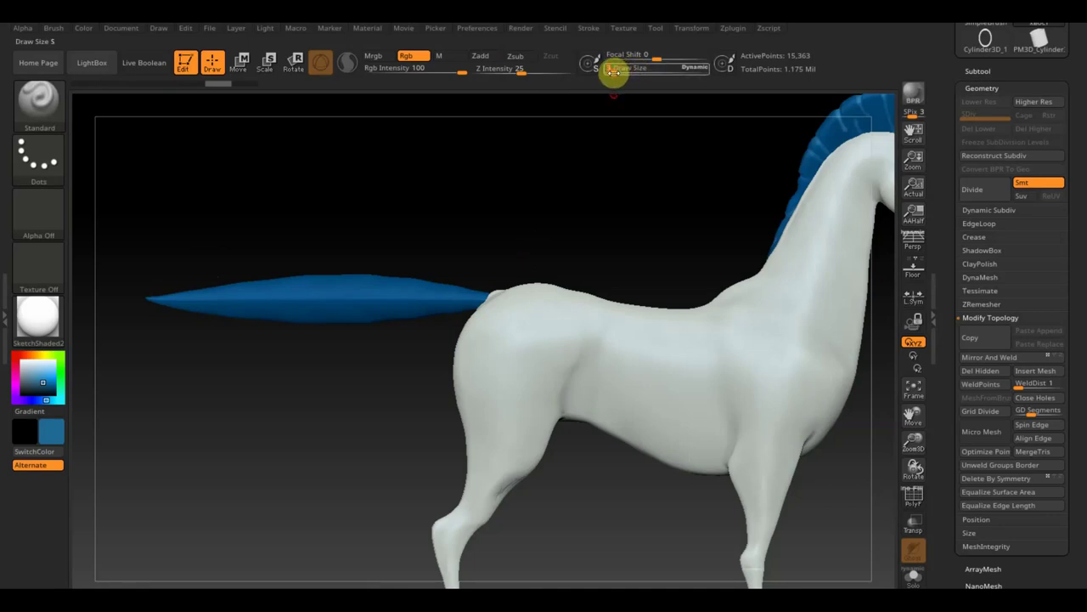
Mask the tail with MaskPen, switching its stroke from Circle to FreeHand for box masks.
{"action": "key", "text": "ctrl"}
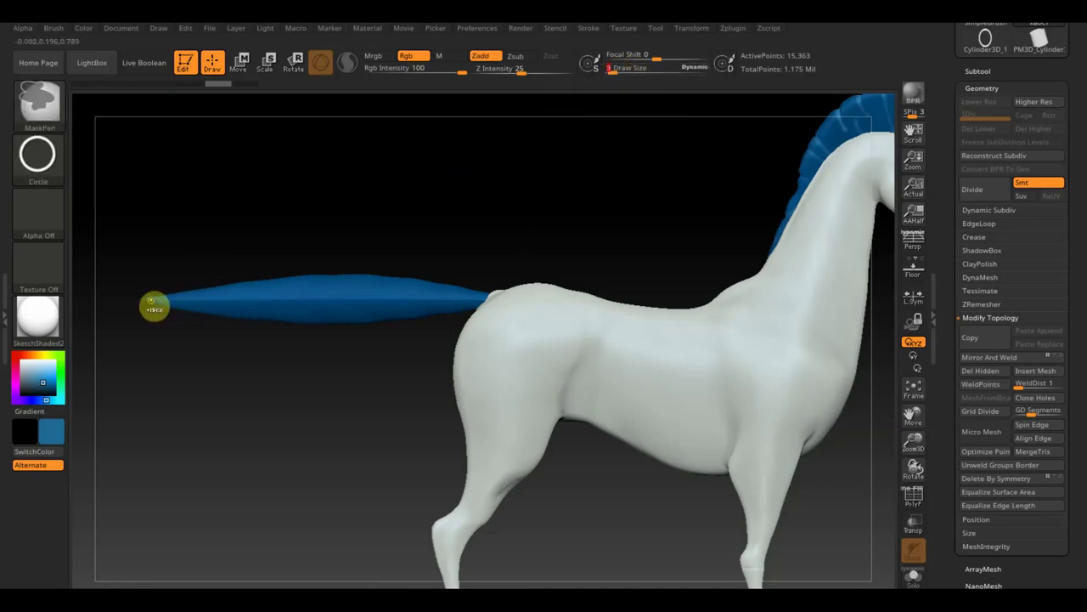
{"action": "left_click_drag", "start_coordinate": [118, 243], "coordinate": [414, 286], "text": "ctrl"}
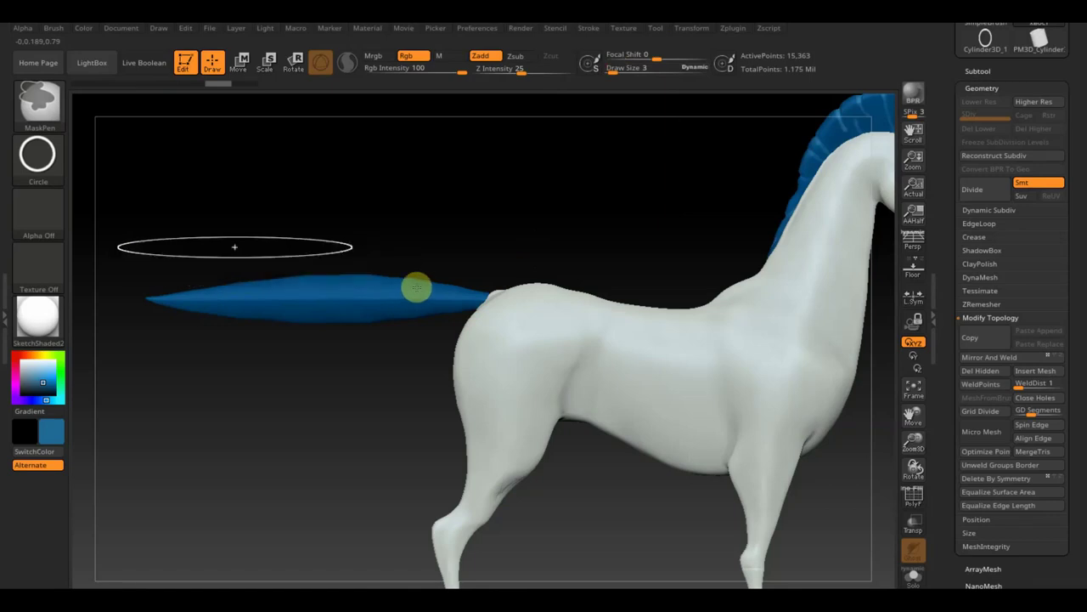
{"action": "left_click", "coordinate": [46, 160]}
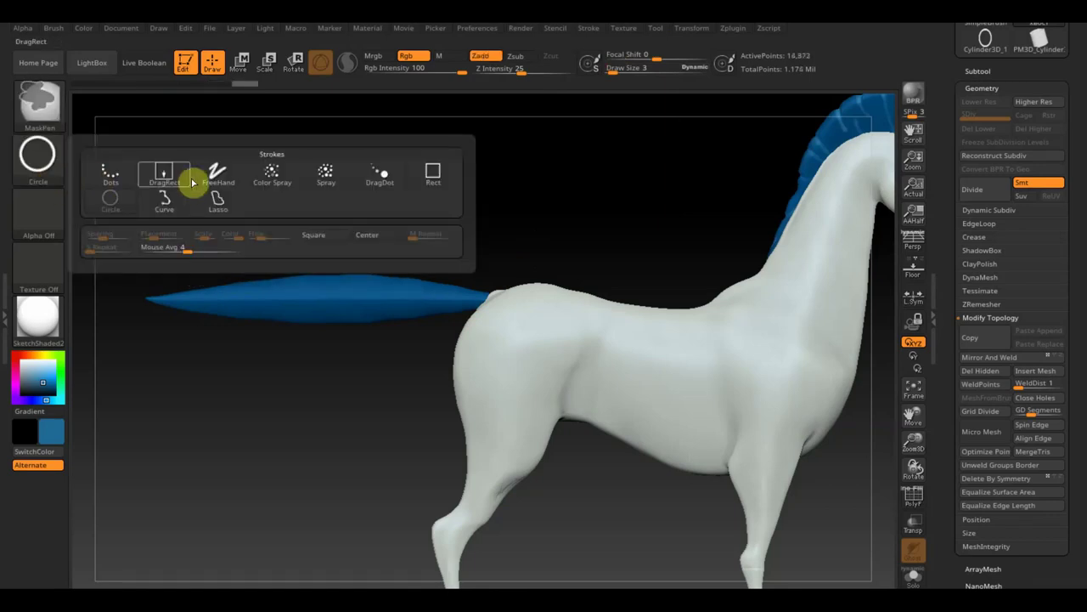
{"action": "left_click", "coordinate": [217, 176]}
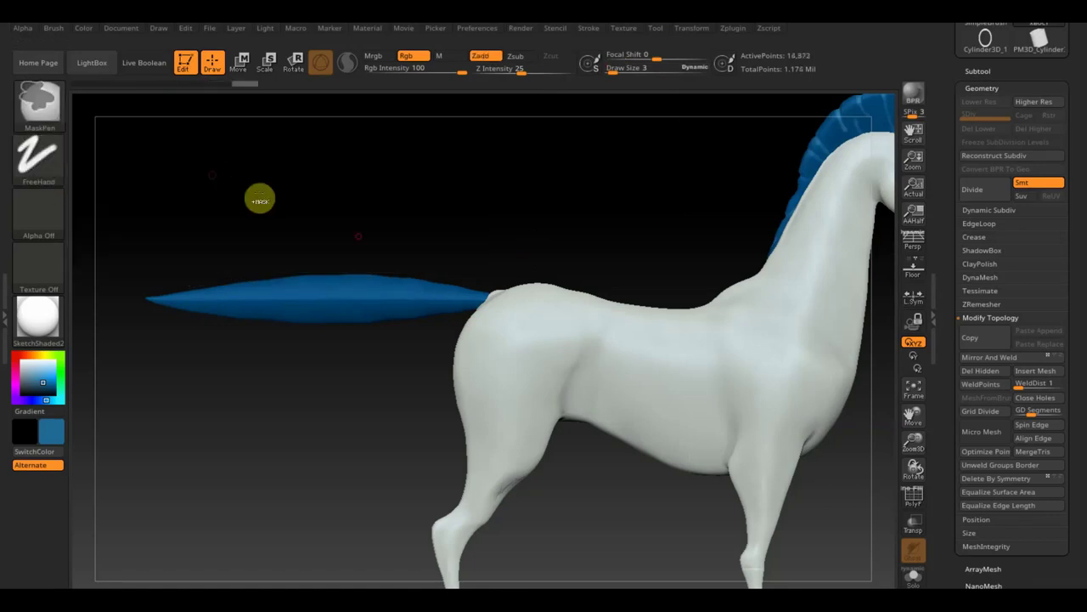
{"action": "left_click_drag", "start_coordinate": [109, 207], "coordinate": [499, 294], "text": "ctrl"}
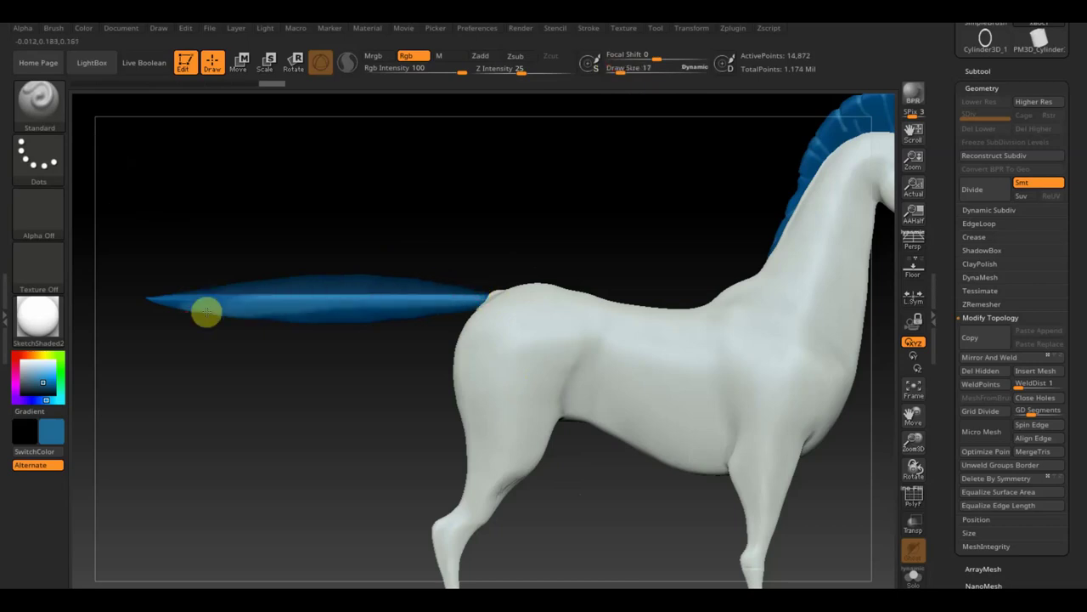
{"action": "left_click", "coordinate": [196, 305], "text": "ctrl"}
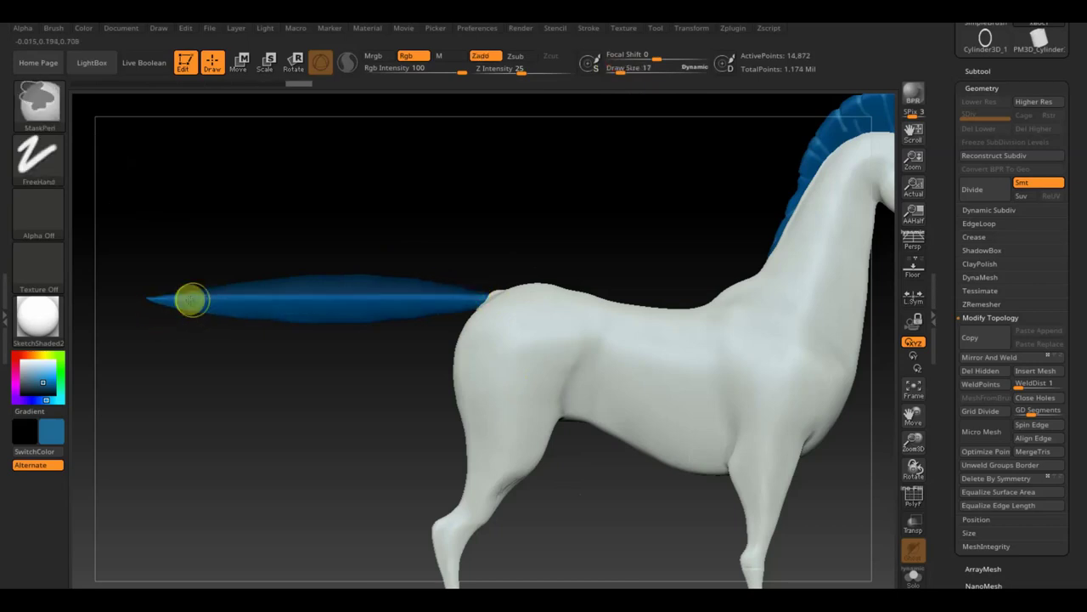
{"action": "left_click_drag", "start_coordinate": [625, 563], "coordinate": [113, 304], "text": "ctrl"}
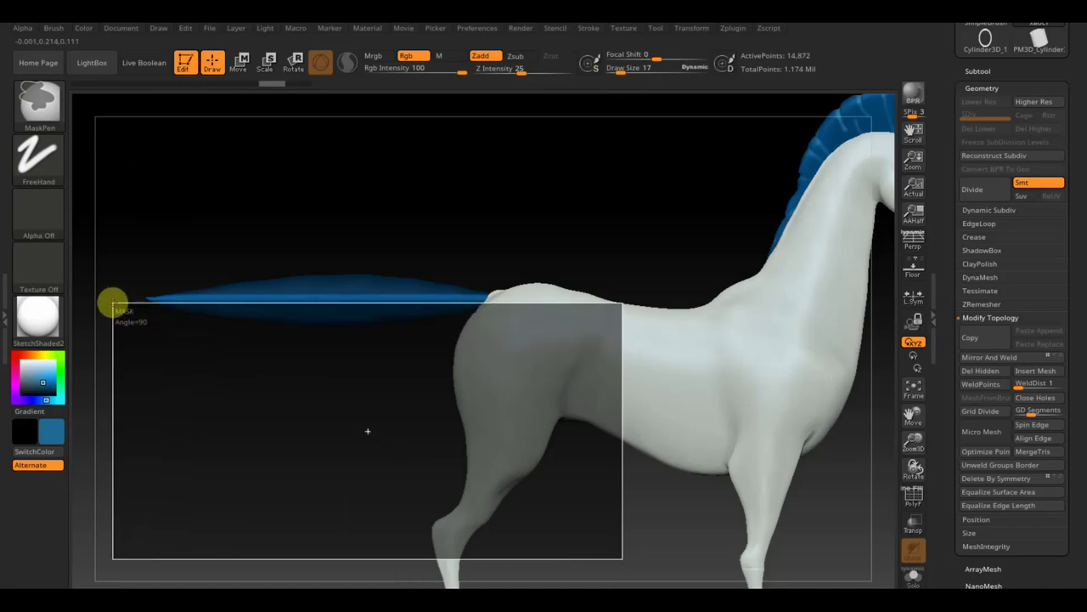
Clear the tail's mask on empty canvas and inspect the tail from top and side views.
{"action": "left_click_drag", "start_coordinate": [113, 304], "coordinate": [113, 304]}
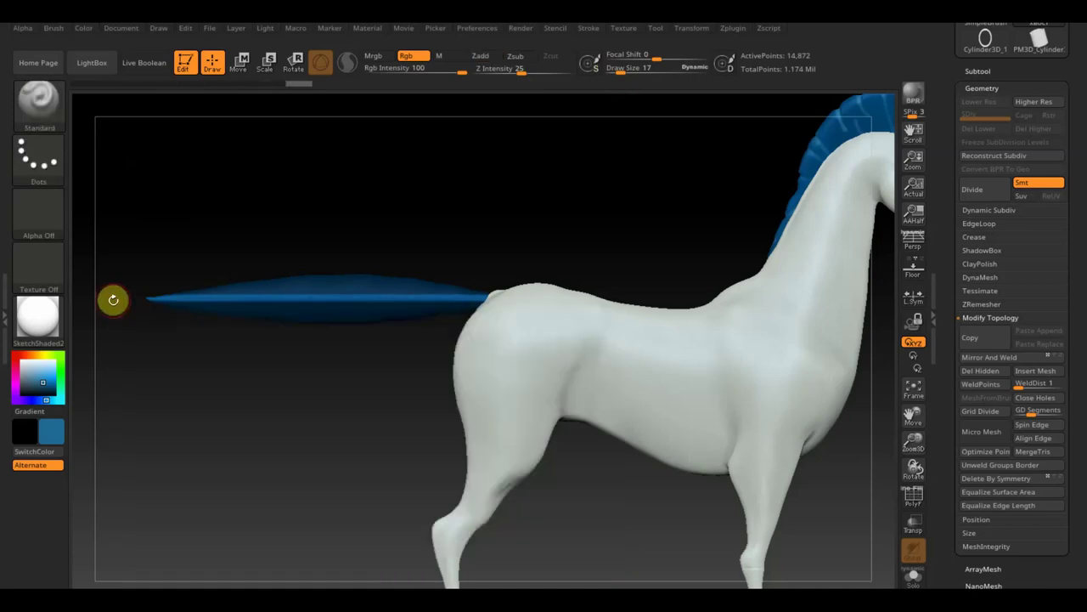
{"action": "left_click_drag", "start_coordinate": [600, 548], "coordinate": [128, 301], "text": "ctrl"}
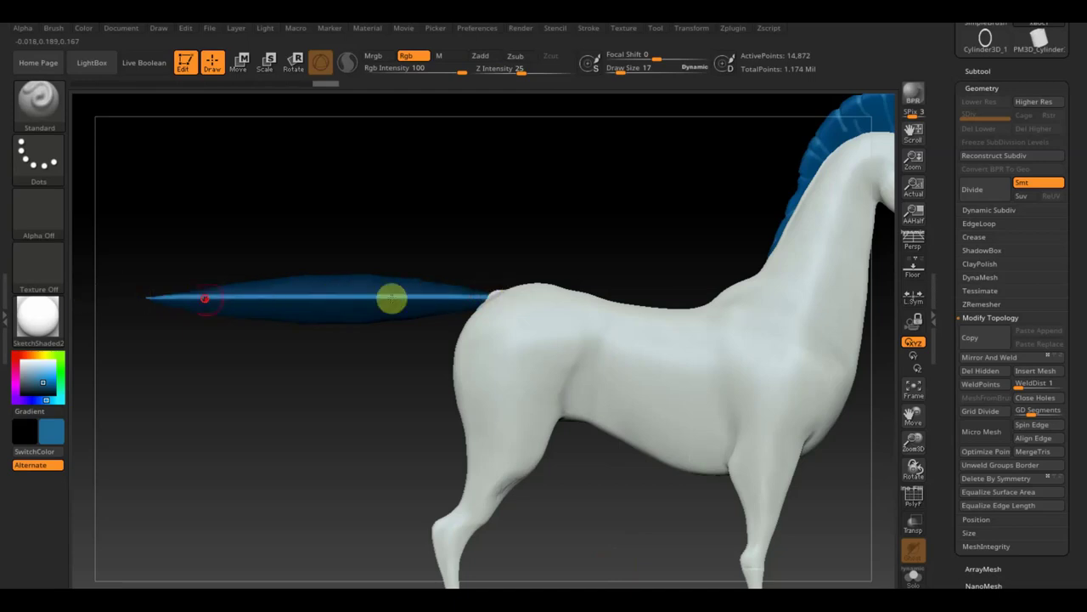
{"action": "mouse_move", "coordinate": [519, 216]}
{"action": "left_mouse_down", "text": "shift"}
{"action": "mouse_move", "coordinate": [502, 308]}
{"action": "mouse_move", "coordinate": [520, 407]}
{"action": "left_mouse_up", "text": "shift"}
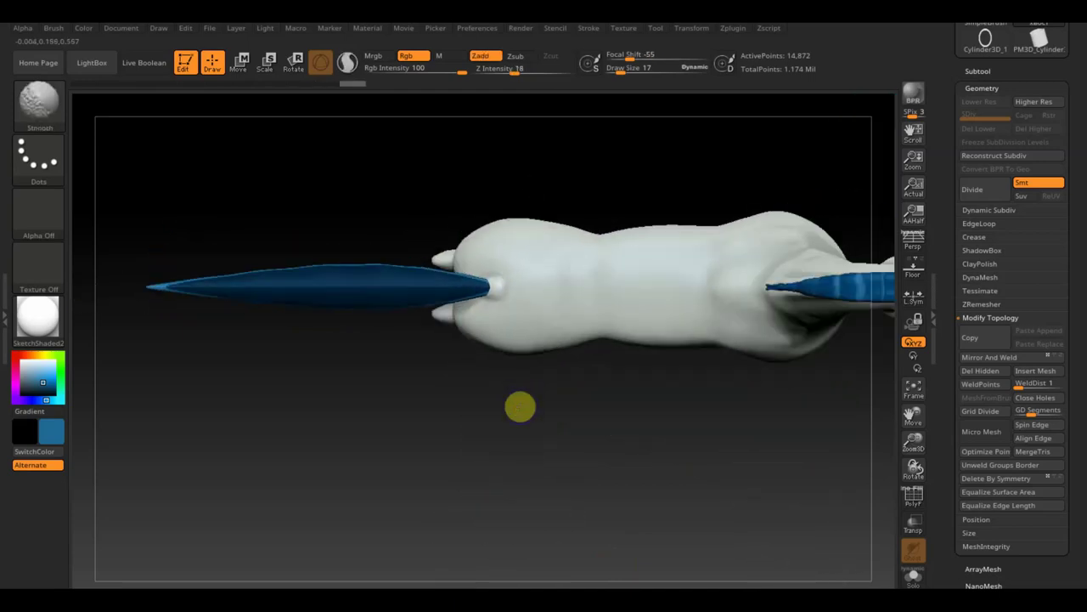
{"action": "mouse_move", "coordinate": [571, 467]}
{"action": "left_mouse_down", "text": "ctrl"}
{"action": "mouse_move", "coordinate": [592, 481]}
{"action": "mouse_move", "coordinate": [132, 295]}
{"action": "left_mouse_up", "text": "ctrl"}
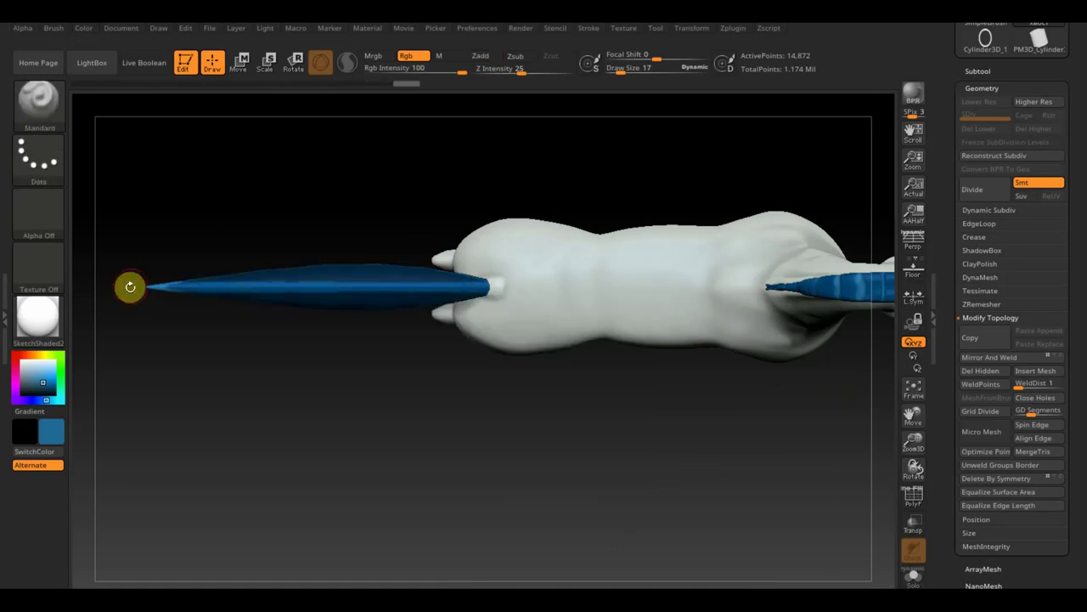
{"action": "left_click_drag", "start_coordinate": [85, 207], "coordinate": [538, 285], "text": "ctrl"}
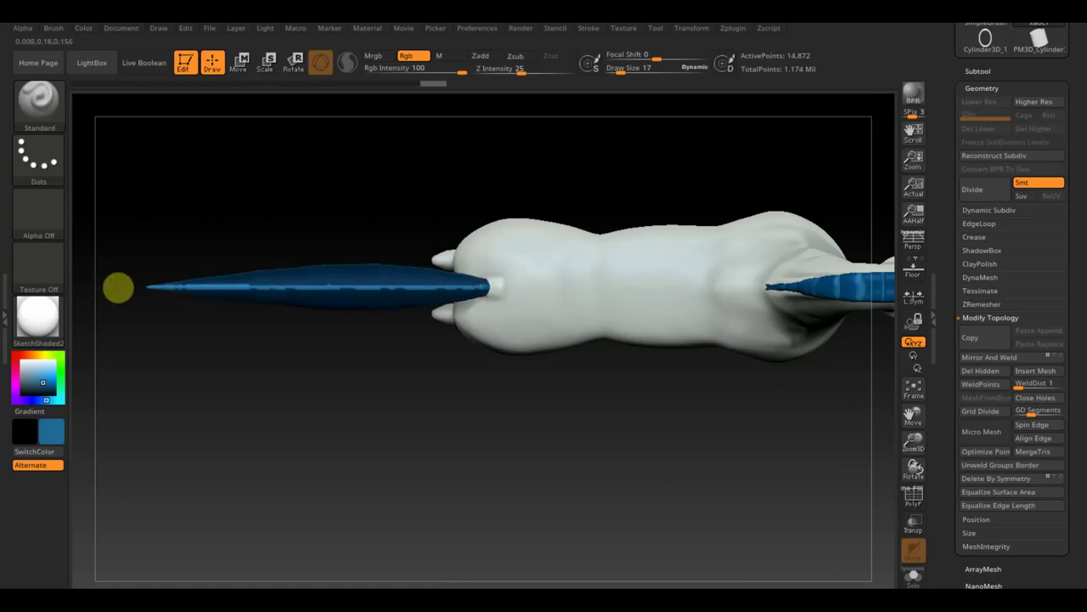
{"action": "mouse_move", "coordinate": [451, 519]}
{"action": "left_mouse_down", "text": "shift"}
{"action": "mouse_move", "coordinate": [437, 311]}
{"action": "mouse_move", "coordinate": [476, 284]}
{"action": "mouse_move", "coordinate": [416, 330]}
{"action": "mouse_move", "coordinate": [421, 293]}
{"action": "mouse_move", "coordinate": [266, 318]}
{"action": "mouse_move", "coordinate": [162, 314]}
{"action": "left_mouse_up", "text": "shift"}
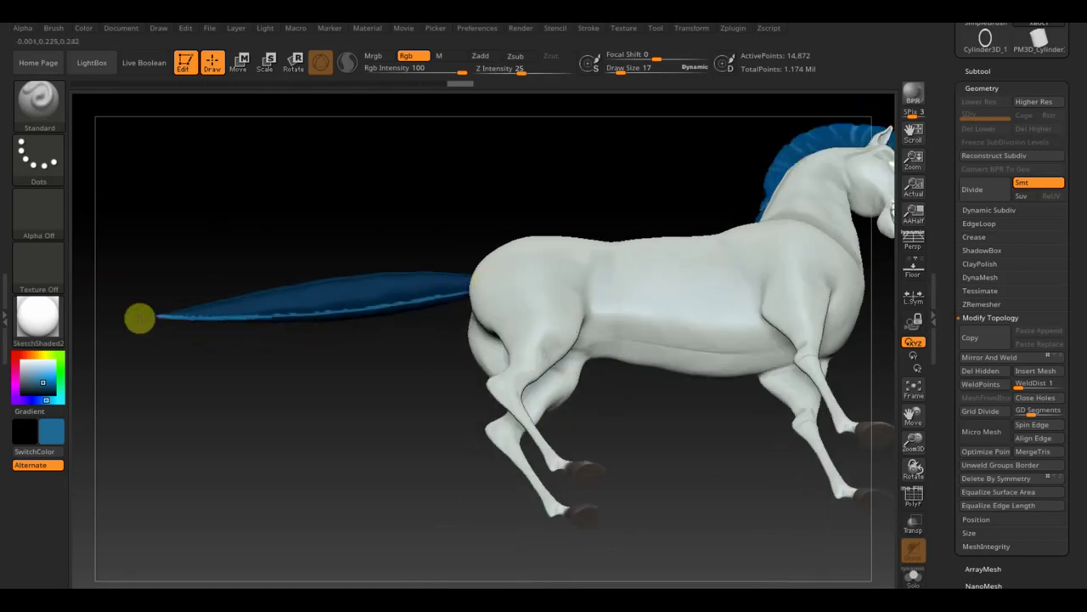
{"action": "mouse_move", "coordinate": [479, 179]}
{"action": "left_mouse_down", "text": "shift"}
{"action": "mouse_move", "coordinate": [458, 294]}
{"action": "mouse_move", "coordinate": [561, 226]}
{"action": "mouse_move", "coordinate": [585, 258]}
{"action": "mouse_move", "coordinate": [505, 216]}
{"action": "mouse_move", "coordinate": [500, 189]}
{"action": "mouse_move", "coordinate": [456, 226]}
{"action": "mouse_move", "coordinate": [452, 182]}
{"action": "mouse_move", "coordinate": [478, 259]}
{"action": "mouse_move", "coordinate": [459, 206]}
{"action": "mouse_move", "coordinate": [457, 128]}
{"action": "mouse_move", "coordinate": [471, 162]}
{"action": "left_mouse_up", "text": "shift"}
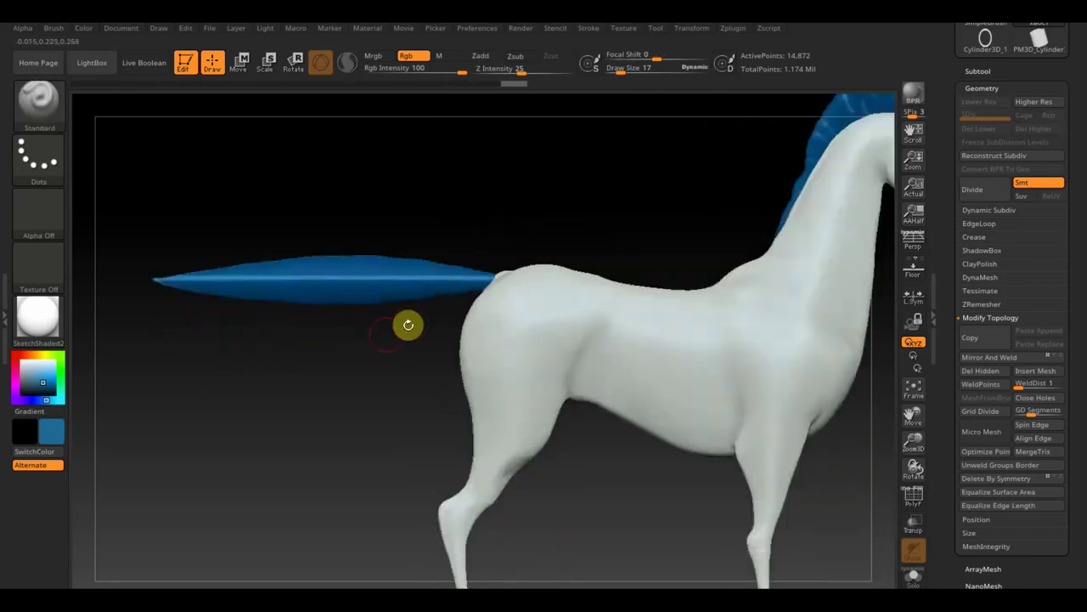
{"action": "mouse_move", "coordinate": [387, 290]}
{"action": "left_mouse_down"}
{"action": "mouse_move", "coordinate": [388, 335]}
{"action": "mouse_move", "coordinate": [389, 325]}
{"action": "left_mouse_up"}
{"action": "key", "text": "ctrl+shift"}
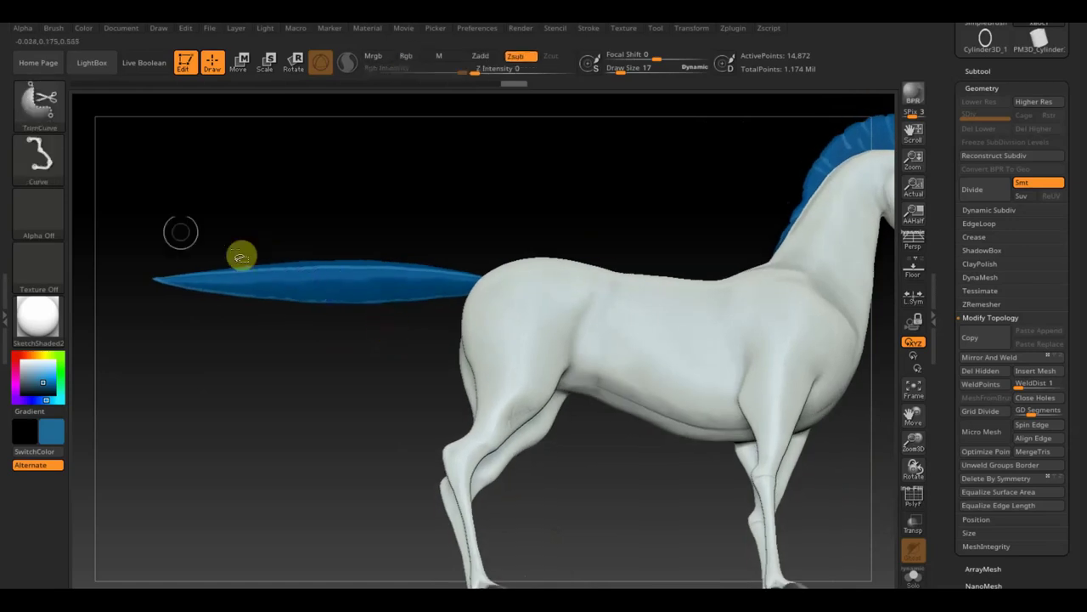
Switch the MaskPen stroke to Circle and drag an elliptical mask covering the whole tail.
{"action": "left_click", "coordinate": [38, 154], "text": "ctrl"}
{"action": "left_click", "coordinate": [111, 209]}
{"action": "mouse_move", "coordinate": [126, 194]}
{"action": "left_mouse_down"}
{"action": "mouse_move", "coordinate": [518, 283]}
{"action": "mouse_move", "coordinate": [617, 281]}
{"action": "mouse_move", "coordinate": [569, 283]}
{"action": "left_mouse_up"}
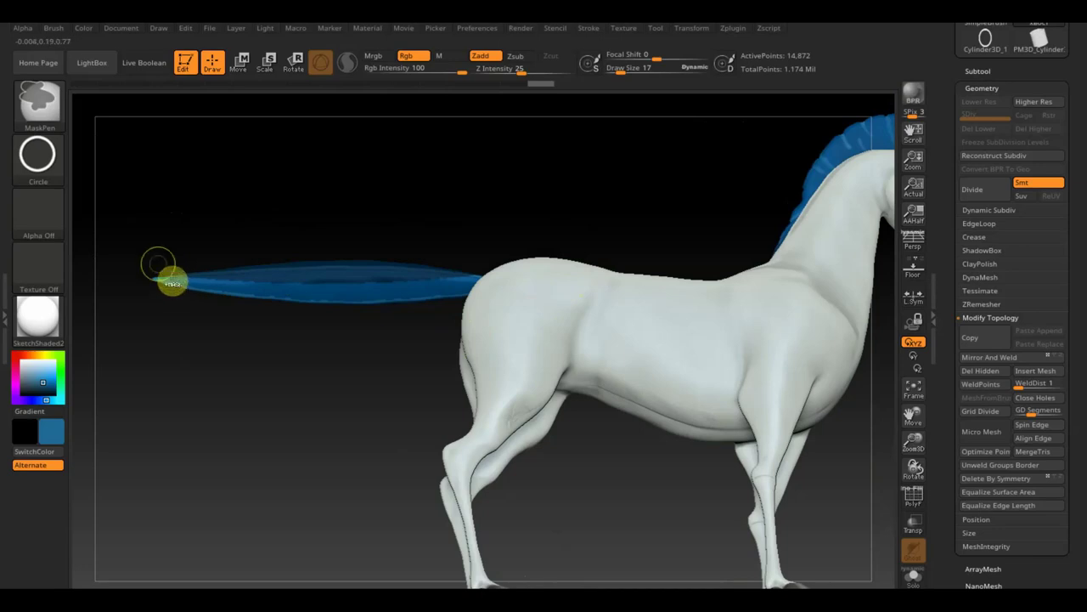
{"action": "left_click_drag", "start_coordinate": [113, 222], "coordinate": [537, 344], "text": "ctrl"}
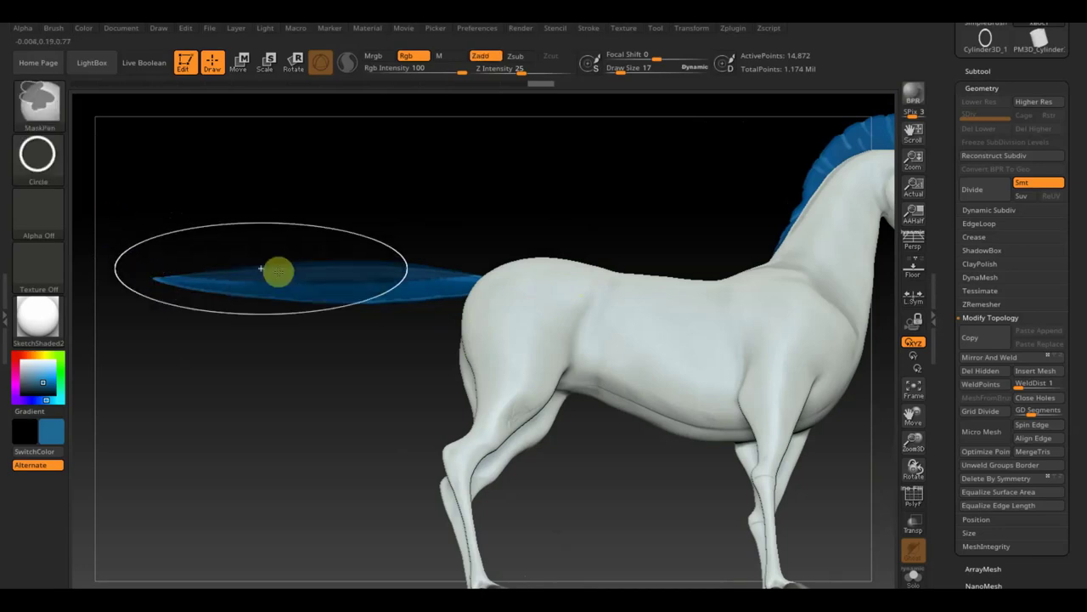
{"action": "left_click_drag", "start_coordinate": [102, 216], "coordinate": [553, 287], "text": "ctrl"}
Clear the tail mask and step the tail up to SDiv 3.
{"action": "left_click_drag", "start_coordinate": [357, 209], "coordinate": [429, 204], "text": "ctrl"}
{"action": "key", "text": "ctrl"}
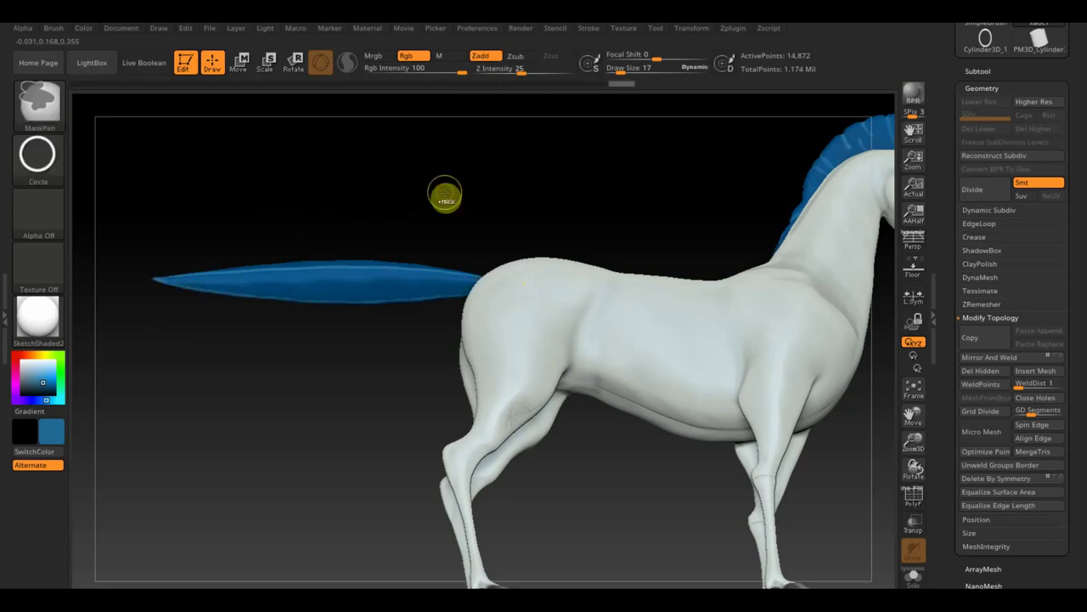
{"action": "key", "text": "shift+d"}
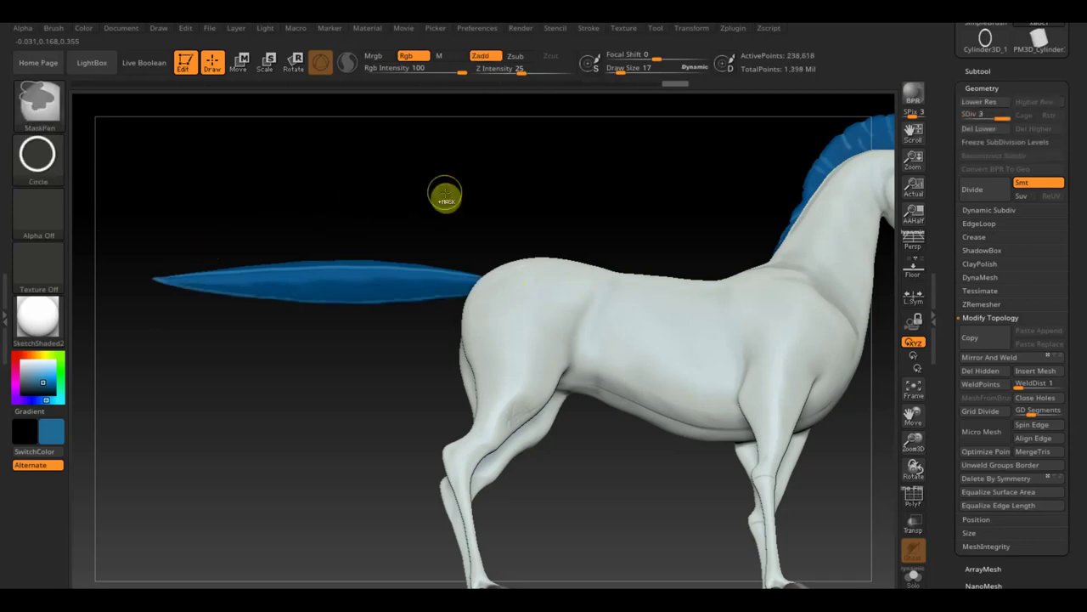
Drag elliptical Circle masks across the full length of the tail.
{"action": "mouse_move", "coordinate": [108, 188]}
{"action": "left_mouse_down", "text": "ctrl"}
{"action": "mouse_move", "coordinate": [485, 260]}
{"action": "mouse_move", "coordinate": [524, 286]}
{"action": "mouse_move", "coordinate": [799, 289]}
{"action": "mouse_move", "coordinate": [601, 292]}
{"action": "left_mouse_up", "text": "ctrl"}
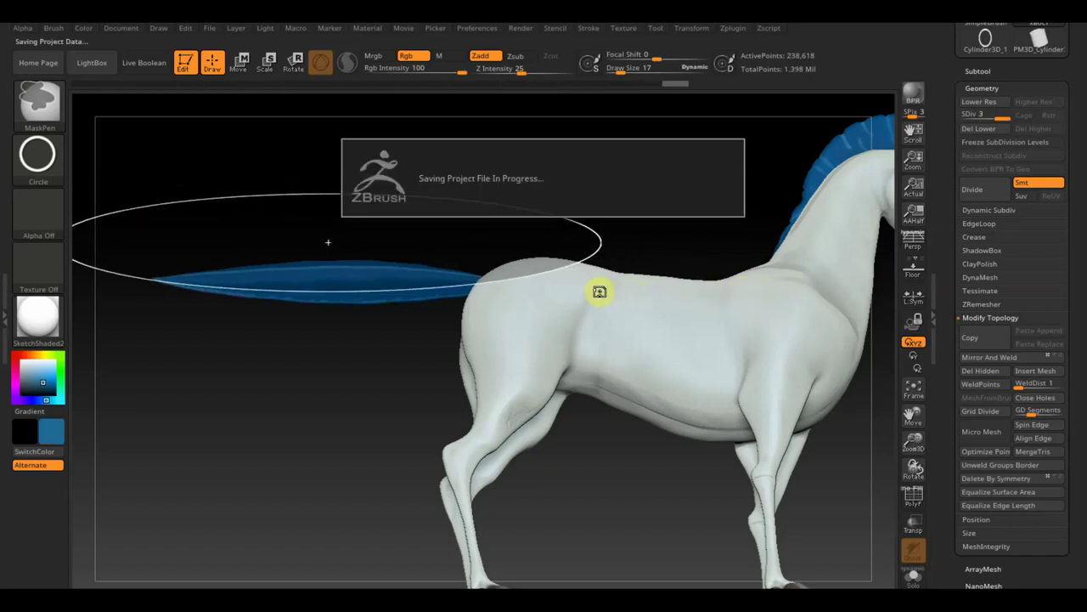
{"action": "key", "text": "ctrl"}
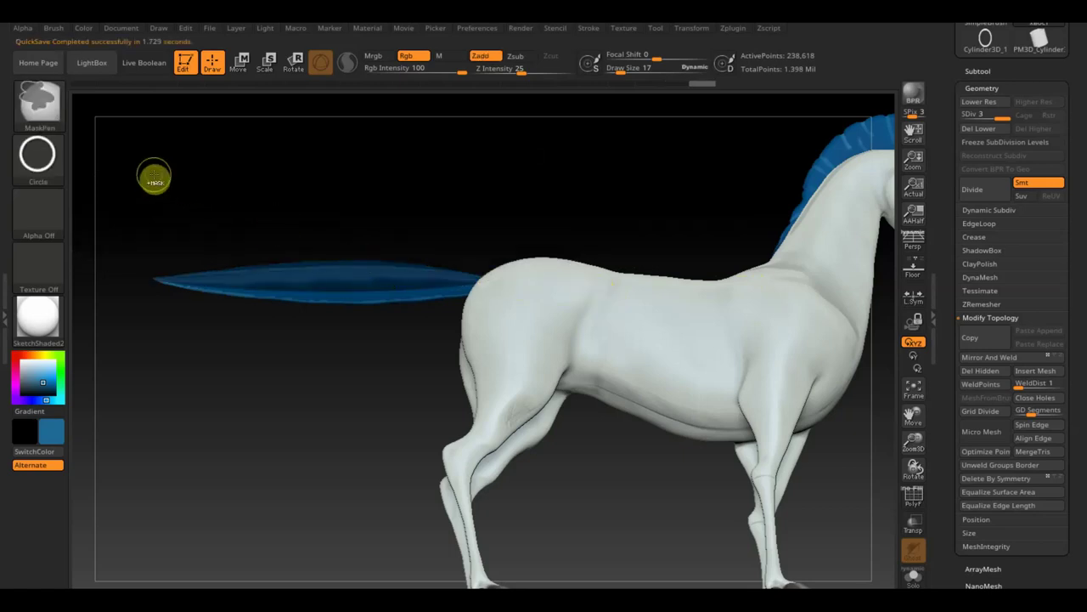
{"action": "mouse_move", "coordinate": [184, 194]}
{"action": "left_mouse_down", "text": "ctrl"}
{"action": "mouse_move", "coordinate": [272, 236]}
{"action": "mouse_move", "coordinate": [542, 280]}
{"action": "mouse_move", "coordinate": [655, 263]}
{"action": "mouse_move", "coordinate": [587, 280]}
{"action": "left_mouse_up", "text": "ctrl"}
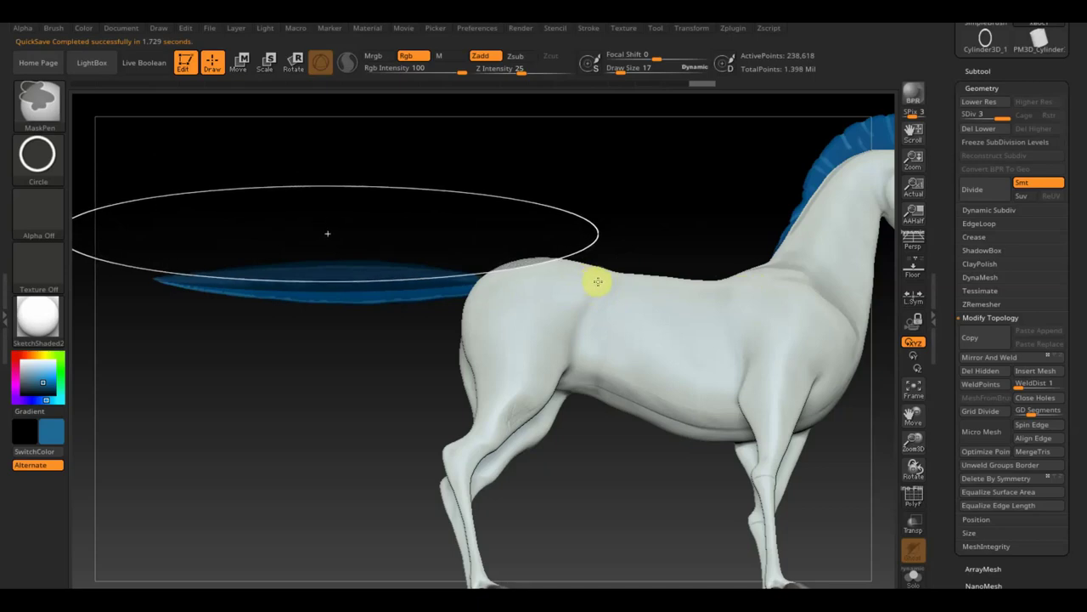
{"action": "left_click_drag", "start_coordinate": [596, 280], "coordinate": [593, 282], "text": "ctrl"}
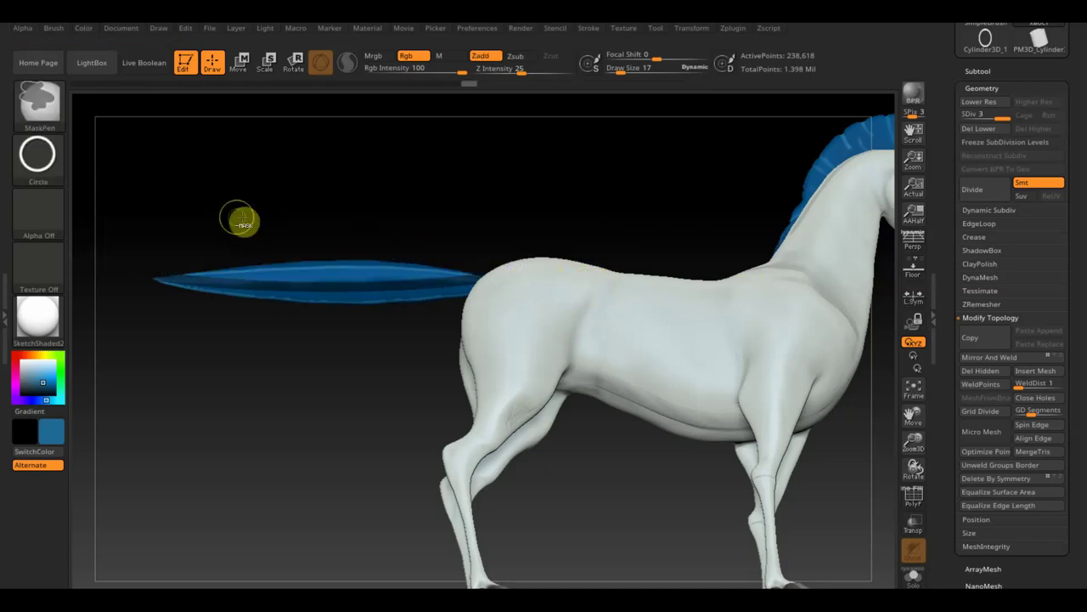
{"action": "mouse_move", "coordinate": [125, 208]}
{"action": "left_mouse_down", "text": "ctrl"}
{"action": "mouse_move", "coordinate": [321, 261]}
{"action": "mouse_move", "coordinate": [643, 282]}
{"action": "mouse_move", "coordinate": [622, 284]}
{"action": "left_mouse_up", "text": "ctrl"}
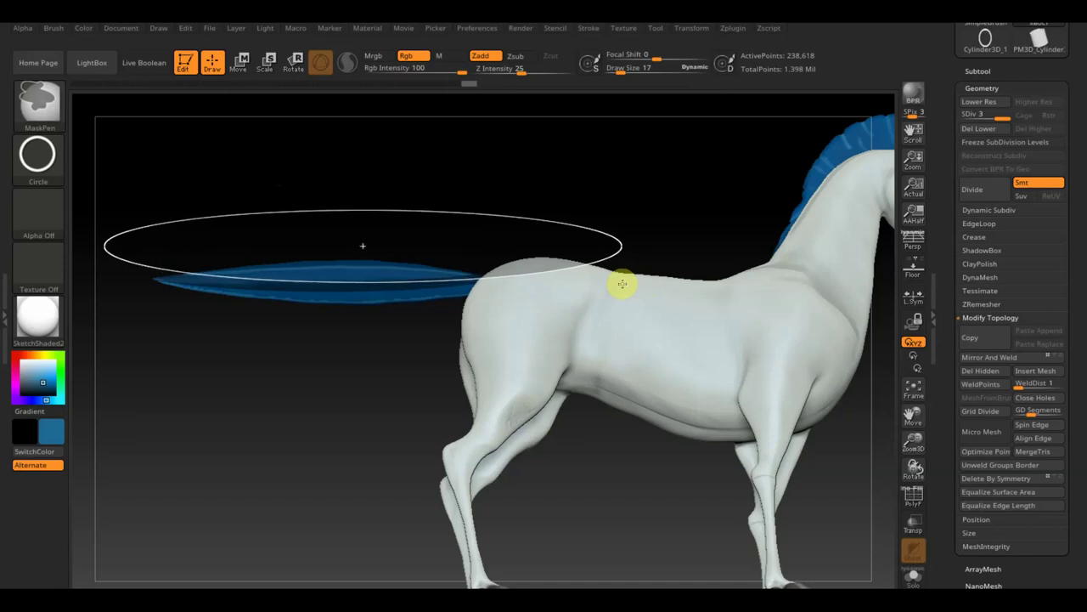
{"action": "left_click_drag", "start_coordinate": [622, 284], "coordinate": [622, 283], "text": "ctrl"}
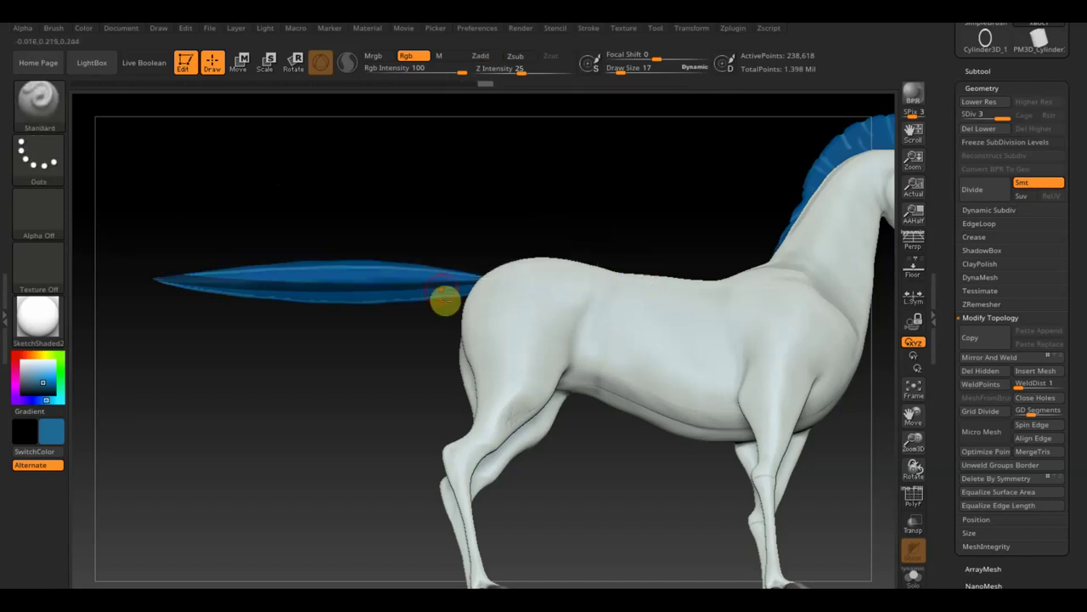
Redraw the elliptical tail mask, blur it, and invert it on empty canvas.
{"action": "key", "text": "ctrl"}
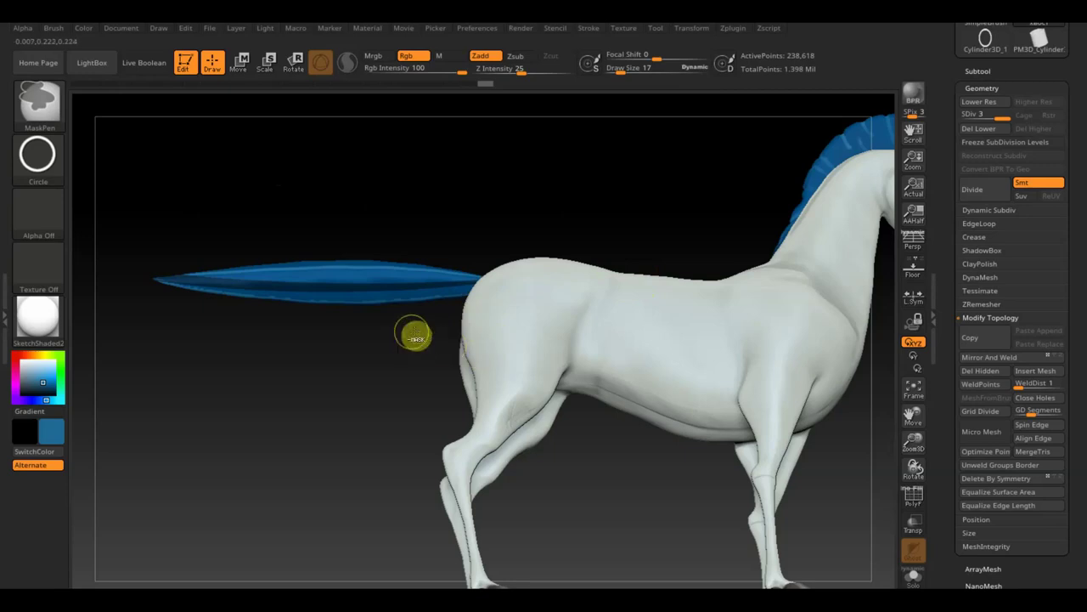
{"action": "mouse_move", "coordinate": [119, 226]}
{"action": "left_mouse_down", "text": "ctrl"}
{"action": "mouse_move", "coordinate": [433, 291]}
{"action": "mouse_move", "coordinate": [567, 283]}
{"action": "left_mouse_up", "text": "ctrl"}
{"action": "left_click", "coordinate": [565, 287], "text": "ctrl"}
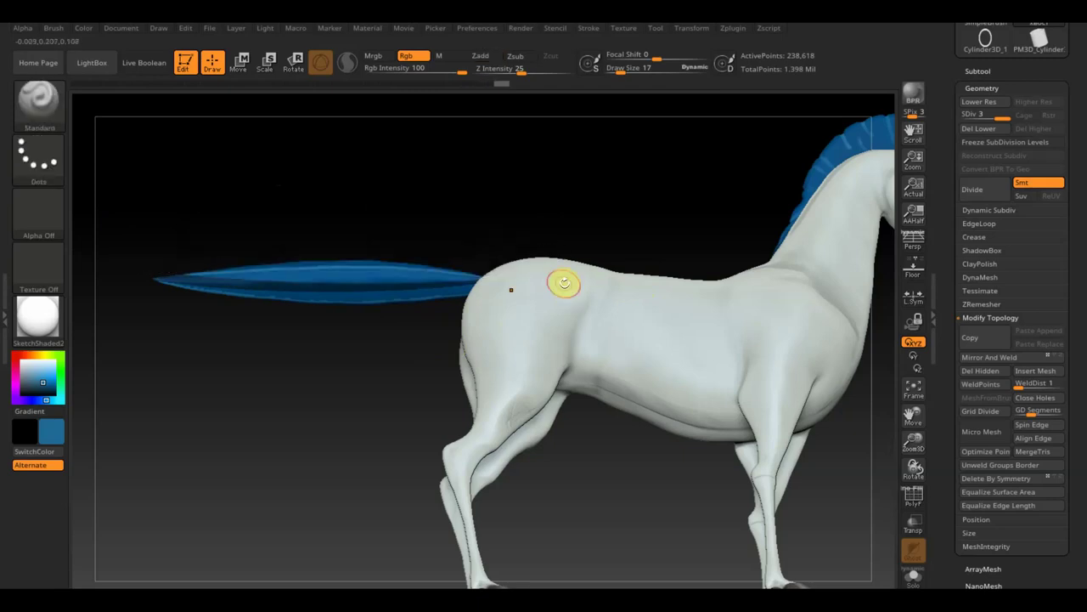
{"action": "mouse_move", "coordinate": [92, 201]}
{"action": "left_mouse_down", "text": "ctrl"}
{"action": "mouse_move", "coordinate": [677, 276]}
{"action": "mouse_move", "coordinate": [629, 285]}
{"action": "left_mouse_up", "text": "ctrl"}
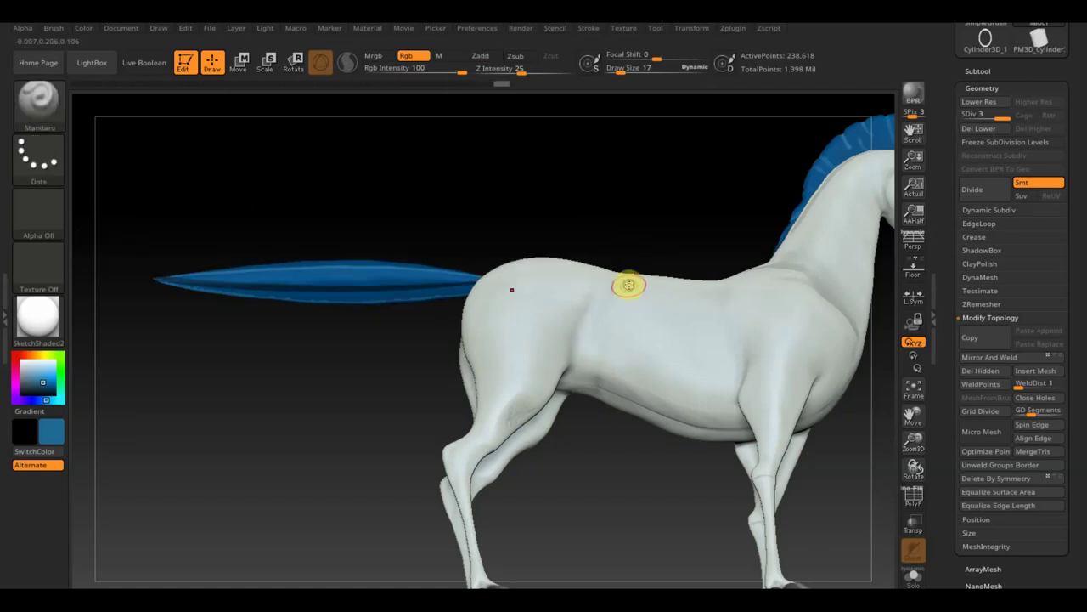
{"action": "key", "text": "ctrl"}
{"action": "left_click", "coordinate": [605, 190], "text": "ctrl"}
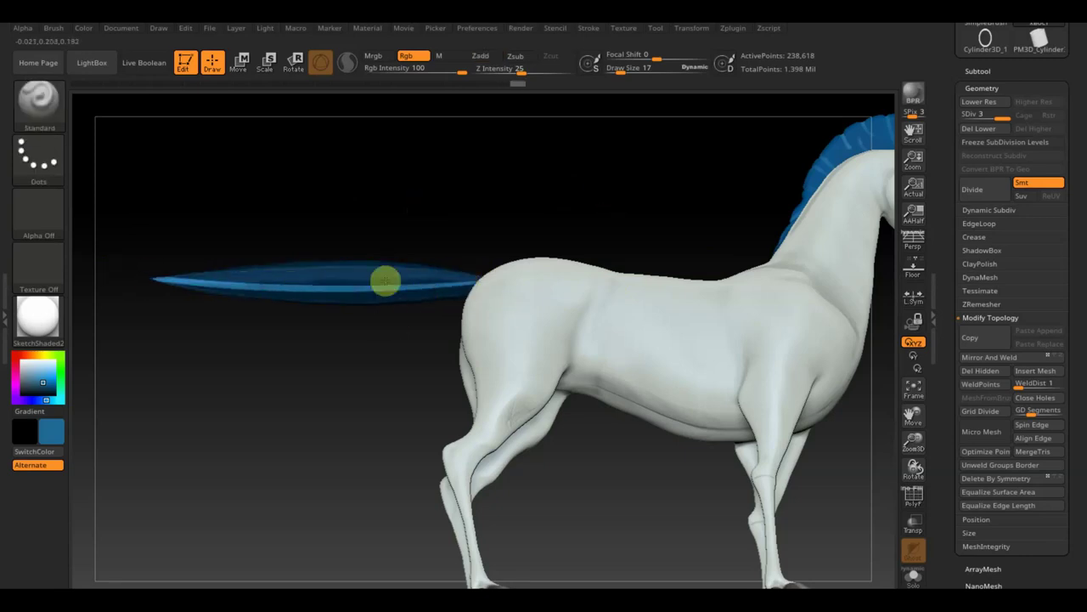
{"action": "left_click_drag", "start_coordinate": [680, 218], "coordinate": [679, 211], "text": "ctrl"}
Make the brush smaller and rotate the horse to a more side-on view.
{"action": "mouse_move", "coordinate": [604, 175]}
{"action": "left_mouse_down"}
{"action": "mouse_move", "coordinate": [618, 186]}
{"action": "mouse_move", "coordinate": [606, 328]}
{"action": "mouse_move", "coordinate": [621, 400]}
{"action": "mouse_move", "coordinate": [650, 424]}
{"action": "mouse_move", "coordinate": [772, 345]}
{"action": "mouse_move", "coordinate": [723, 230]}
{"action": "mouse_move", "coordinate": [621, 255]}
{"action": "mouse_move", "coordinate": [572, 187]}
{"action": "mouse_move", "coordinate": [563, 279]}
{"action": "left_mouse_up"}
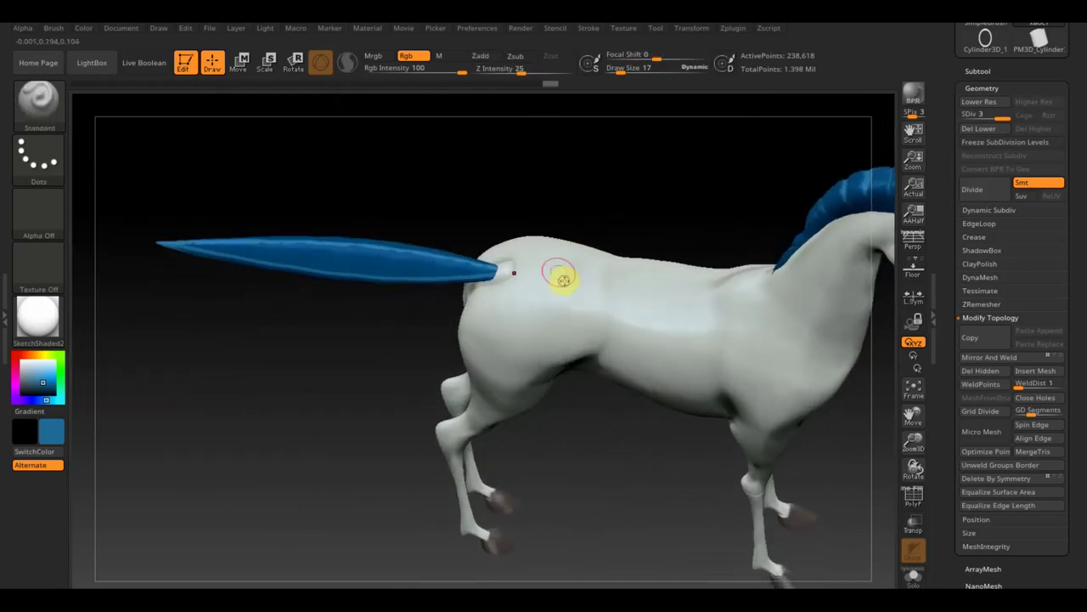
{"action": "left_click_drag", "start_coordinate": [627, 68], "coordinate": [609, 72]}
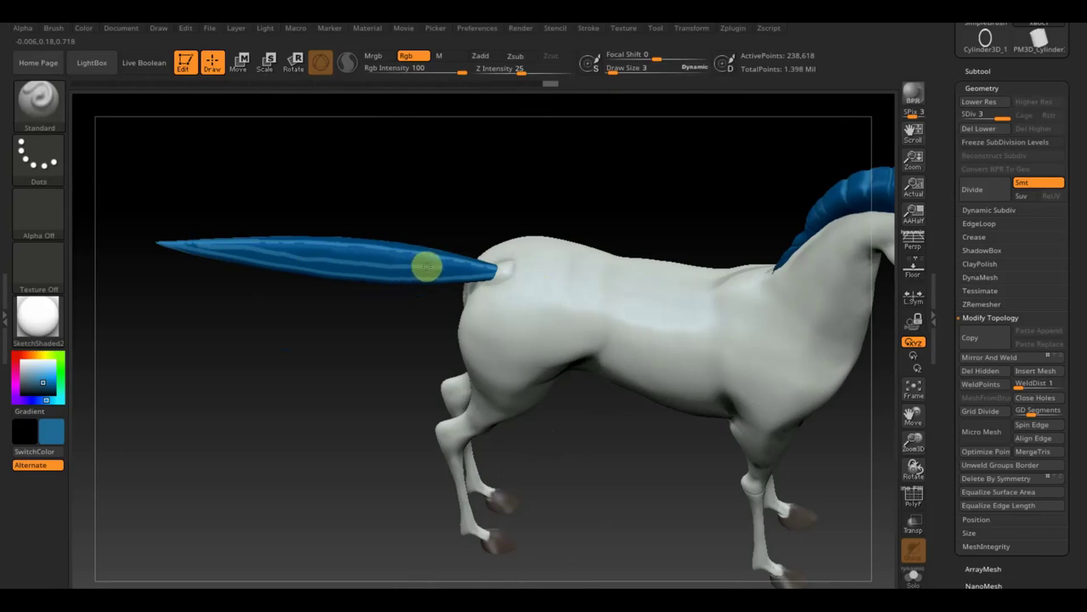
{"action": "mouse_move", "coordinate": [334, 364]}
{"action": "left_mouse_down"}
{"action": "mouse_move", "coordinate": [332, 344]}
{"action": "mouse_move", "coordinate": [340, 447]}
{"action": "mouse_move", "coordinate": [348, 269]}
{"action": "left_mouse_up"}
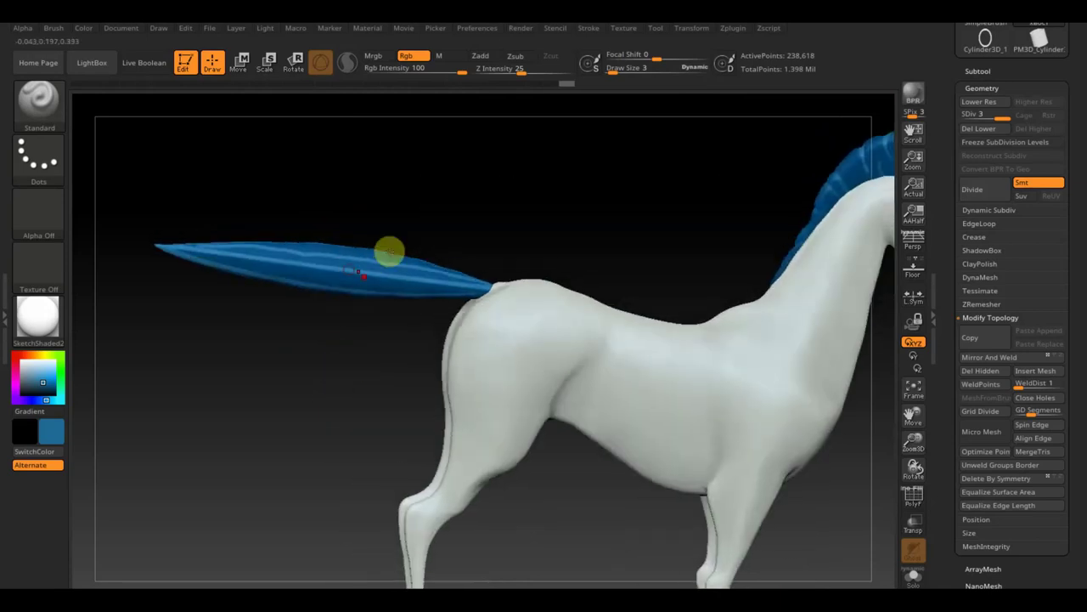
{"action": "left_click_drag", "start_coordinate": [519, 204], "coordinate": [519, 165]}
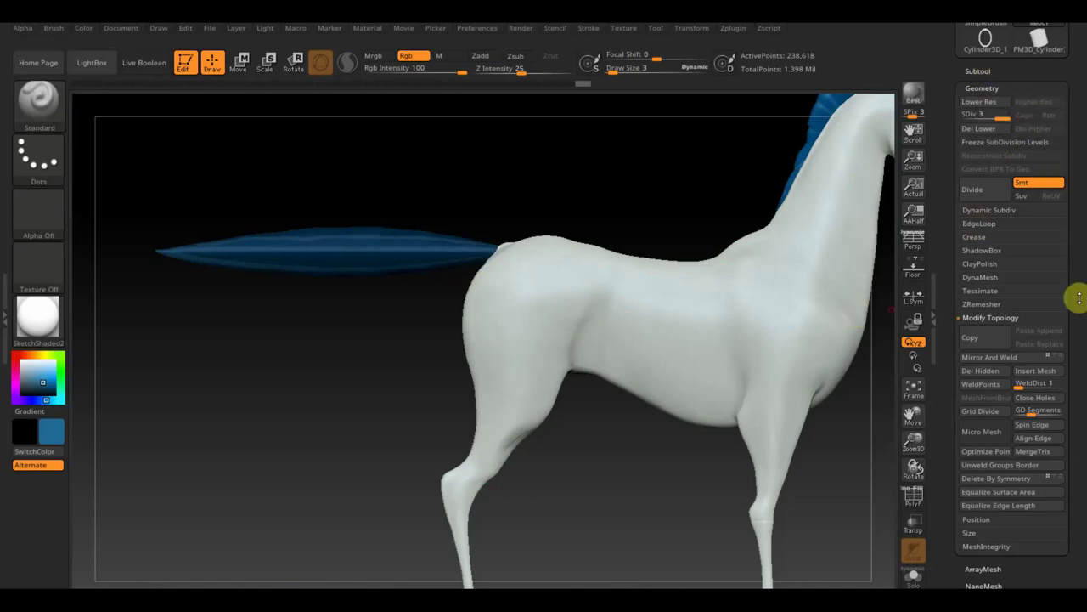
{"action": "left_click_drag", "start_coordinate": [1076, 297], "coordinate": [1077, 190]}
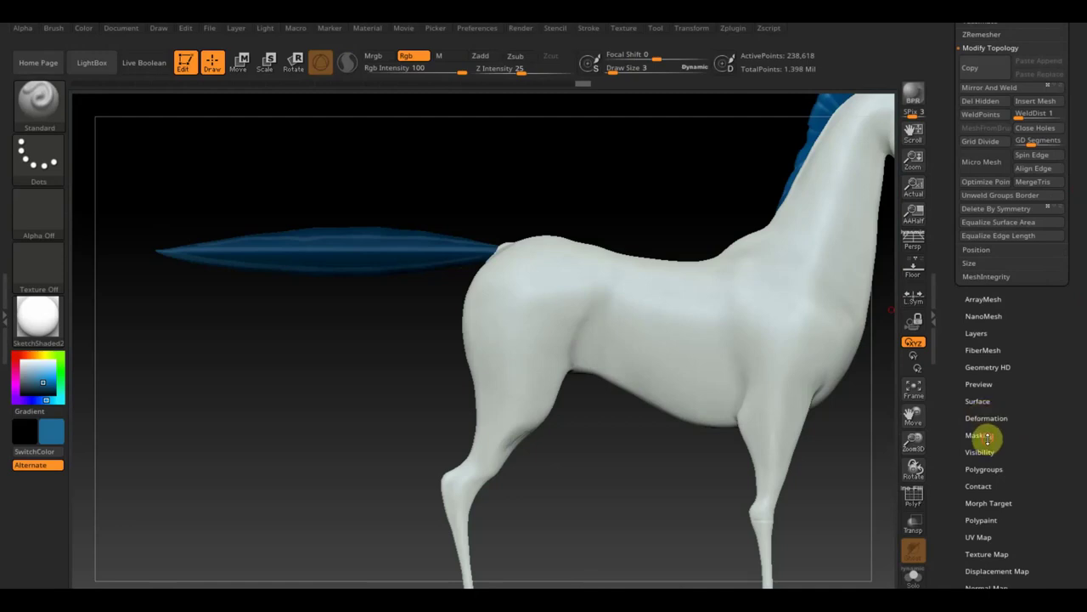
Expand Tool > Masking, then use the Move gizmo to scale the tail slightly smaller and lower it.
{"action": "left_click", "coordinate": [987, 437]}
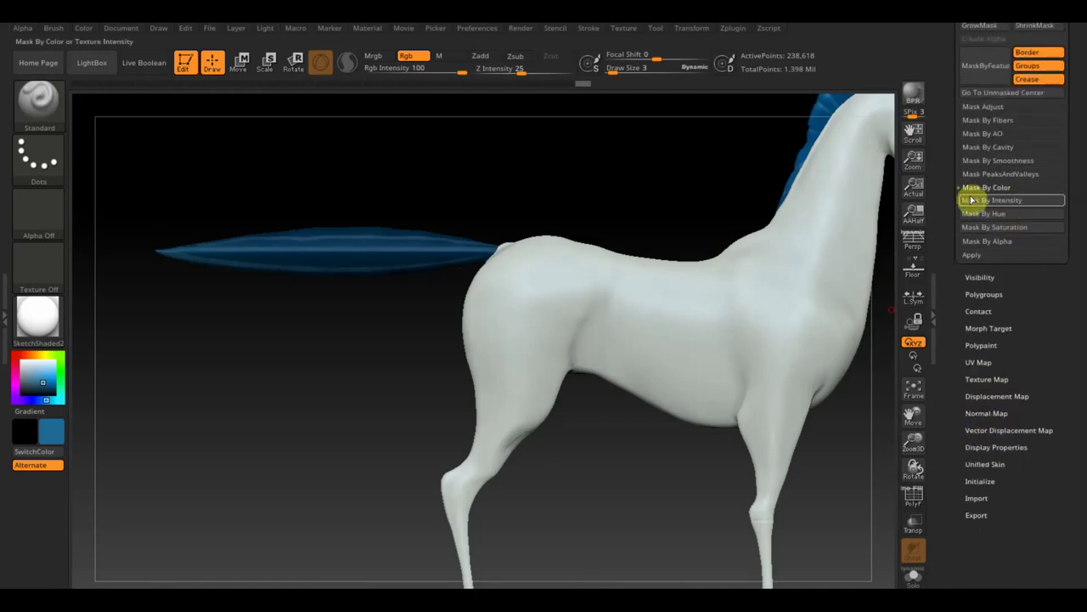
{"action": "left_click", "coordinate": [240, 61]}
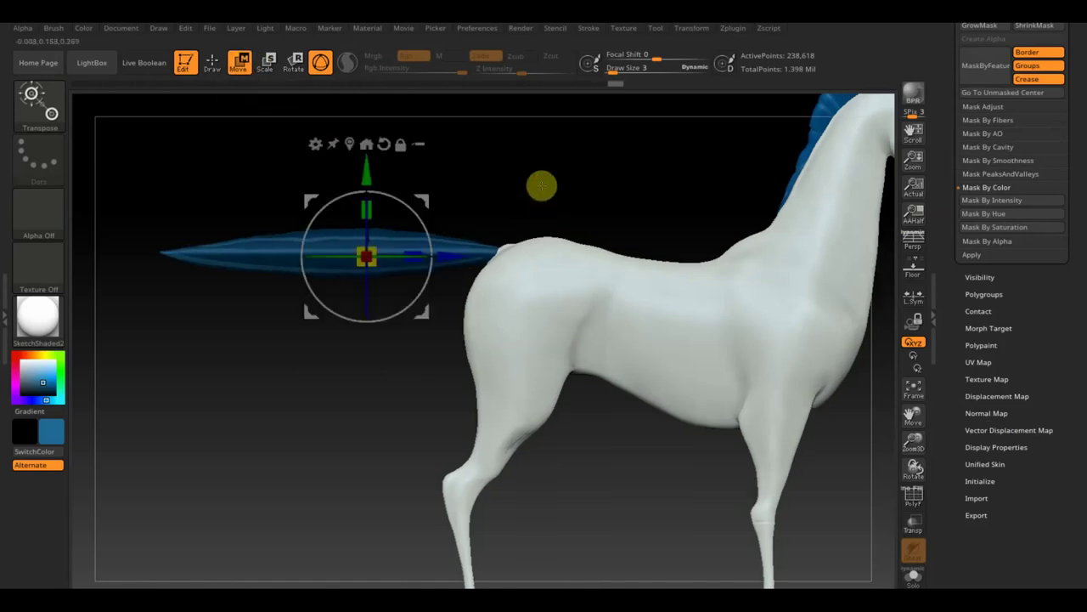
{"action": "left_click_drag", "start_coordinate": [541, 182], "coordinate": [718, 391], "text": "alt"}
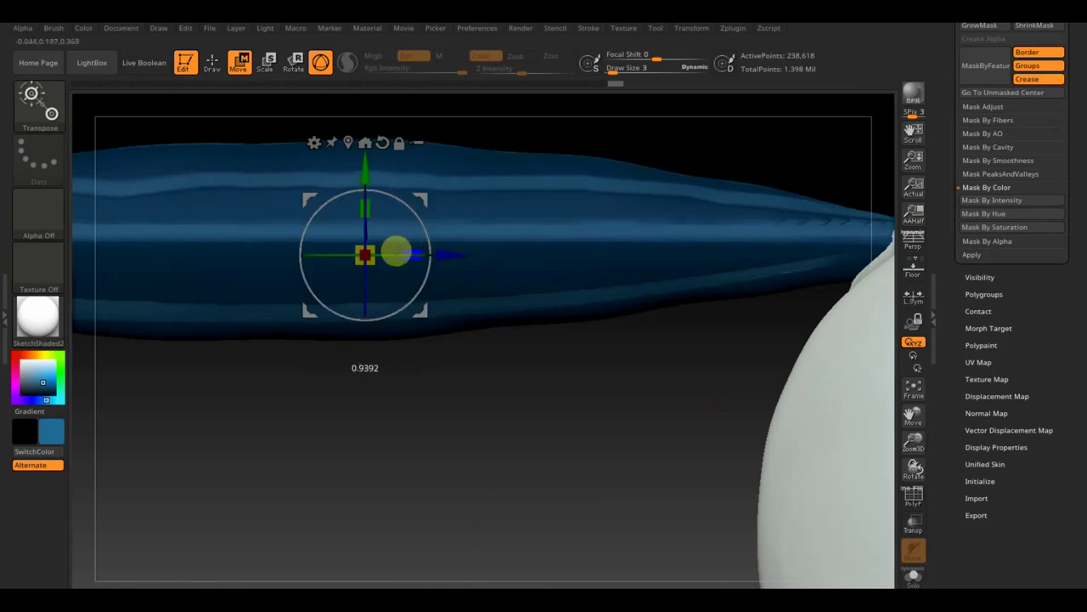
{"action": "left_click_drag", "start_coordinate": [395, 250], "coordinate": [378, 246]}
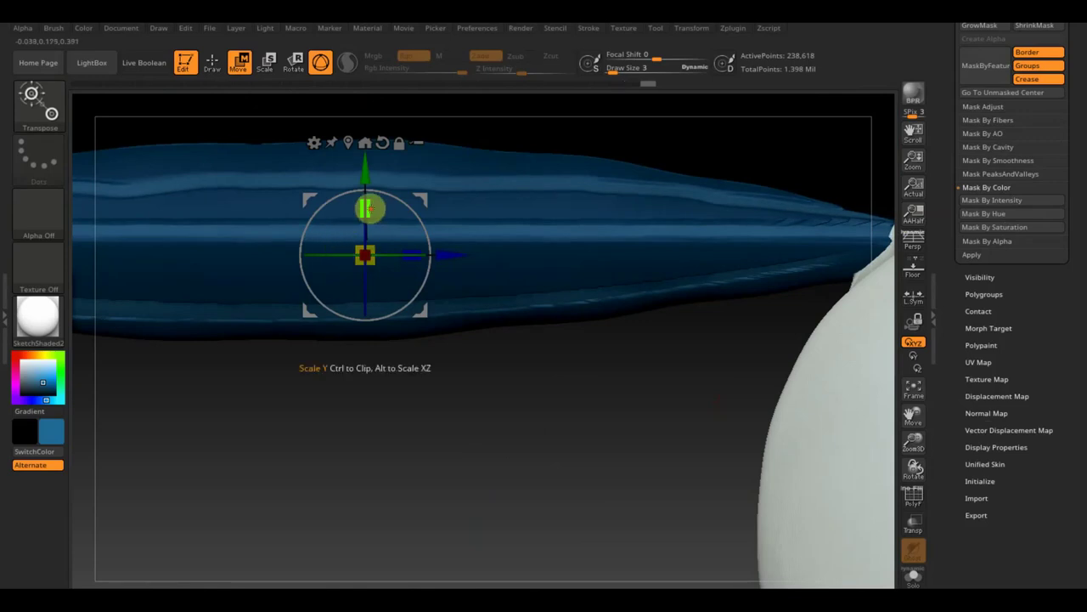
{"action": "mouse_move", "coordinate": [365, 176]}
{"action": "left_mouse_down"}
{"action": "mouse_move", "coordinate": [370, 211]}
{"action": "mouse_move", "coordinate": [382, 168]}
{"action": "left_mouse_up"}
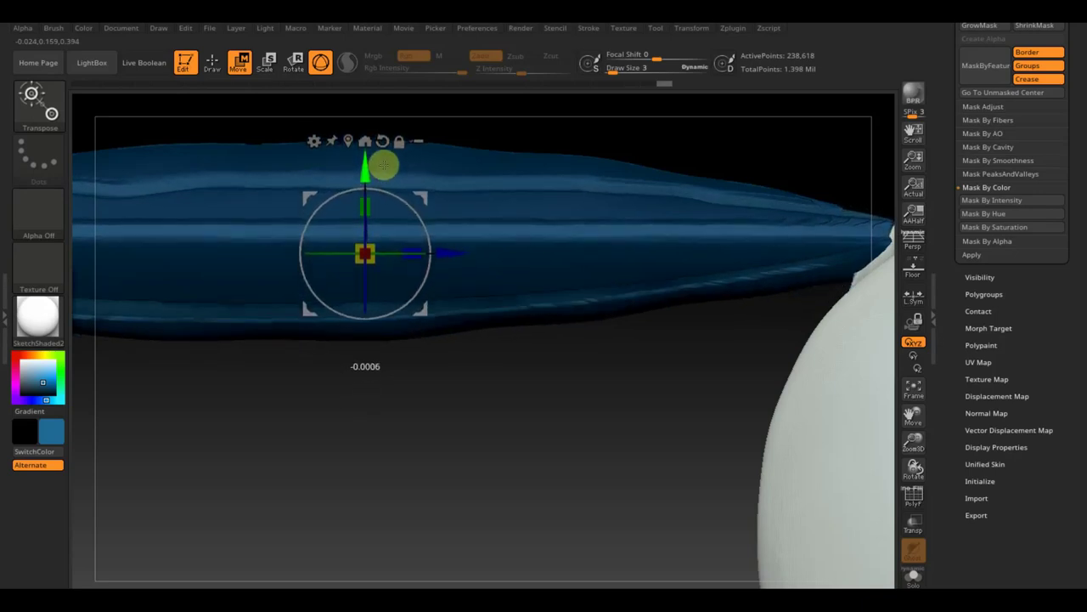
{"action": "left_click_drag", "start_coordinate": [382, 169], "coordinate": [382, 168]}
Return to sculpting mode and orbit to a horizontal side view of the tail.
{"action": "left_click", "coordinate": [215, 63]}
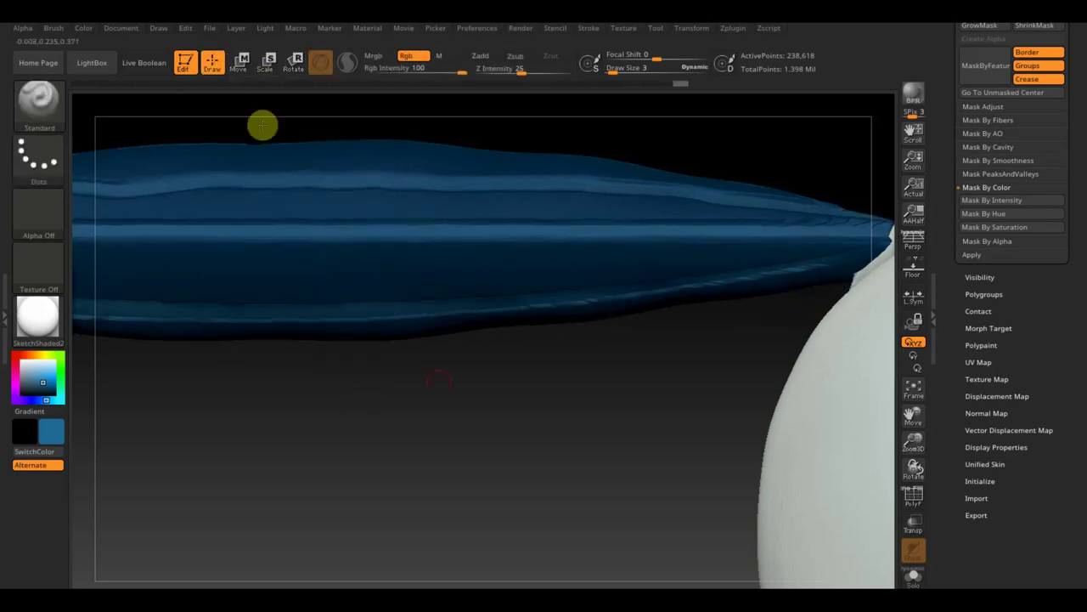
{"action": "mouse_move", "coordinate": [485, 431]}
{"action": "left_mouse_down"}
{"action": "mouse_move", "coordinate": [500, 387]}
{"action": "mouse_move", "coordinate": [488, 281]}
{"action": "mouse_move", "coordinate": [516, 185]}
{"action": "left_mouse_up"}
{"action": "left_click_drag", "start_coordinate": [614, 68], "coordinate": [623, 72]}
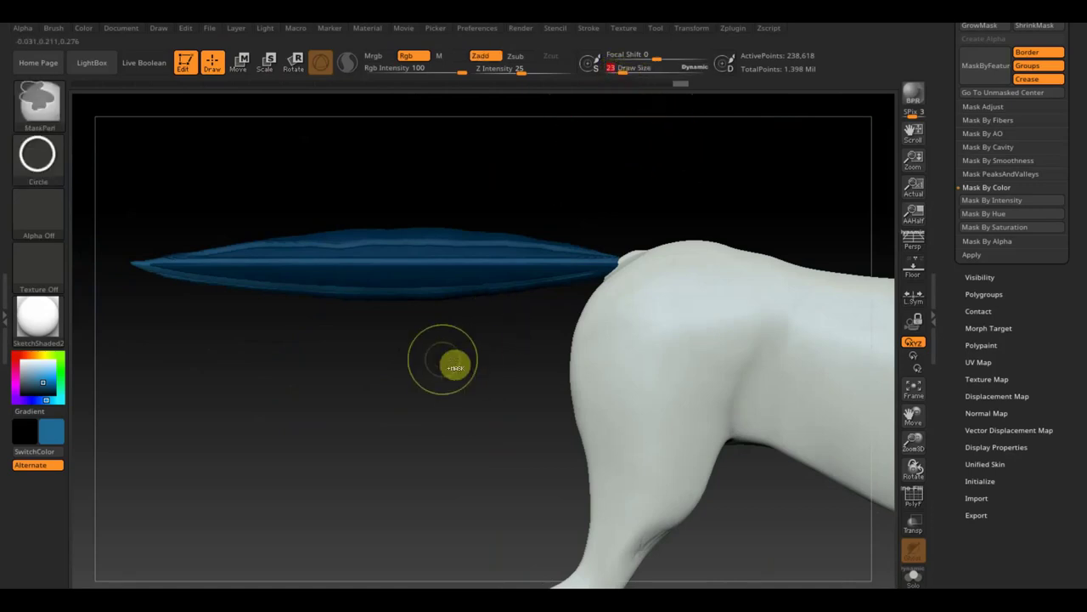
{"action": "key", "text": "shift"}
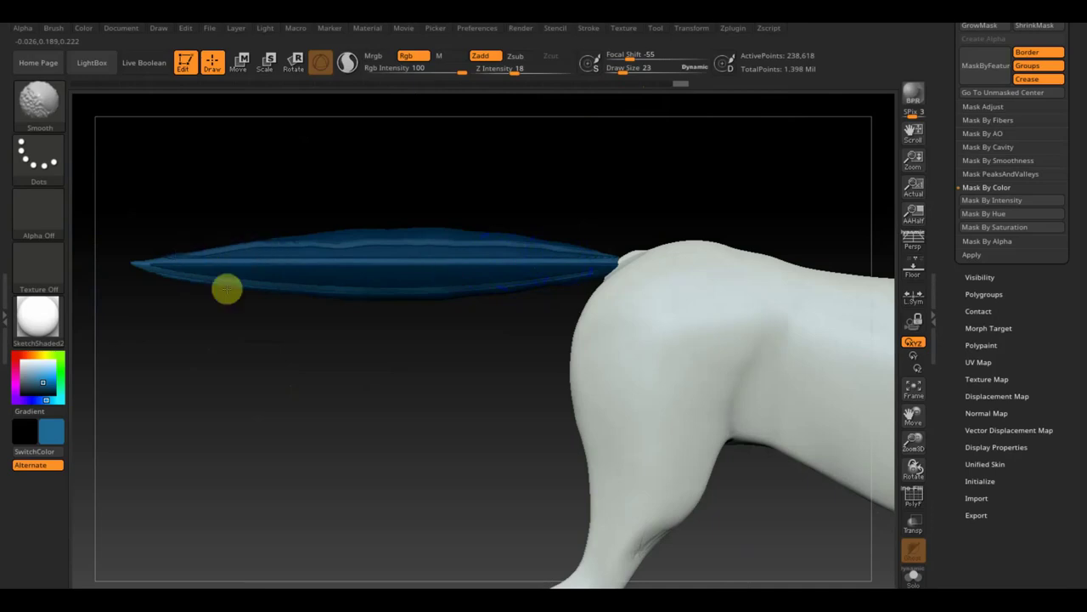
{"action": "left_click_drag", "start_coordinate": [212, 310], "coordinate": [589, 372]}
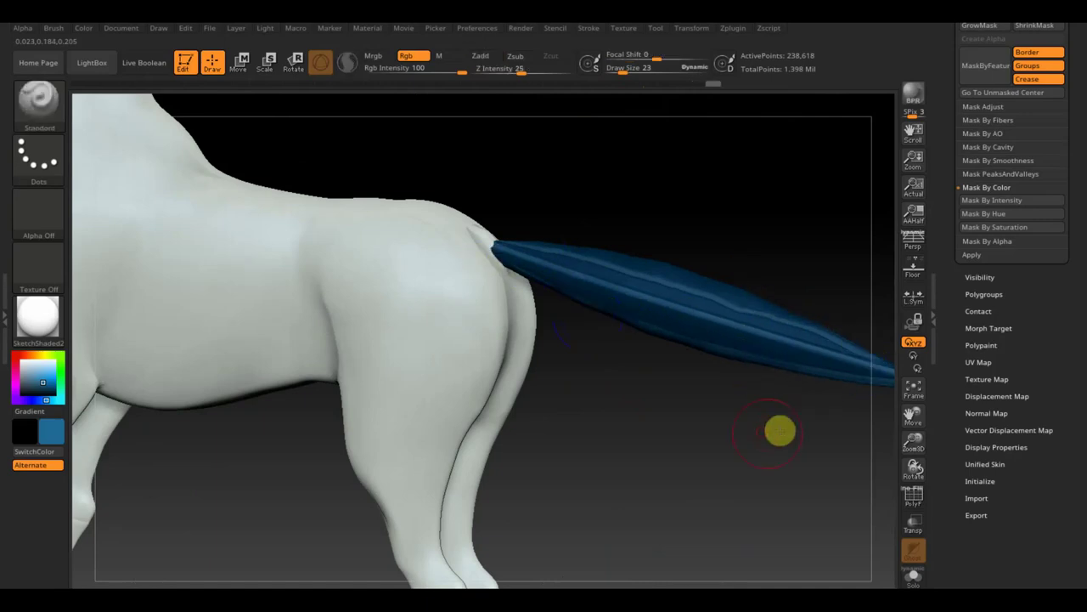
{"action": "left_click_drag", "start_coordinate": [779, 430], "coordinate": [653, 408]}
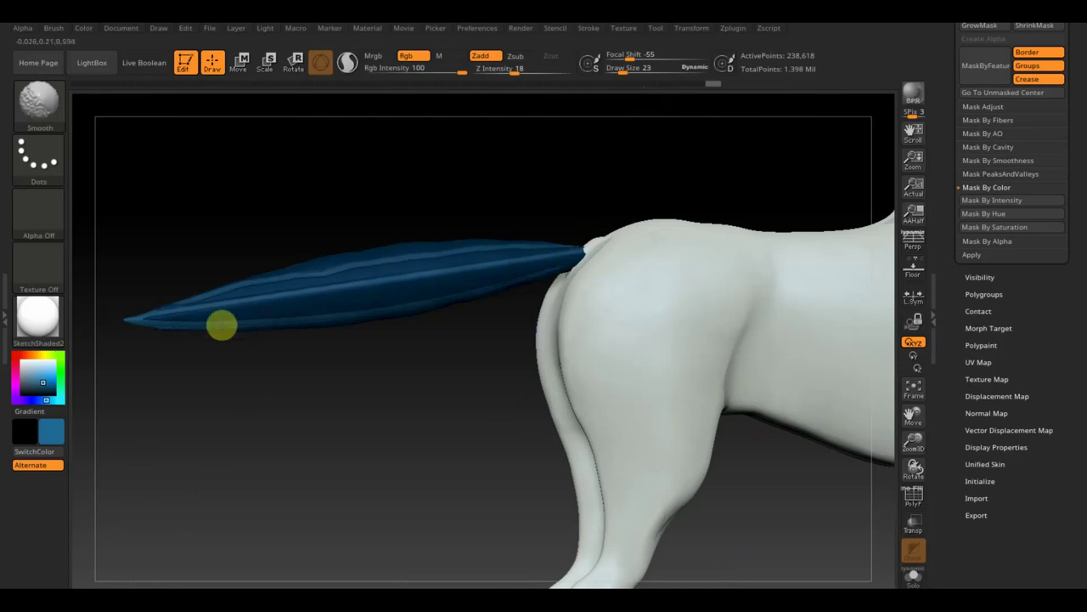
{"action": "left_click_drag", "start_coordinate": [318, 351], "coordinate": [359, 403]}
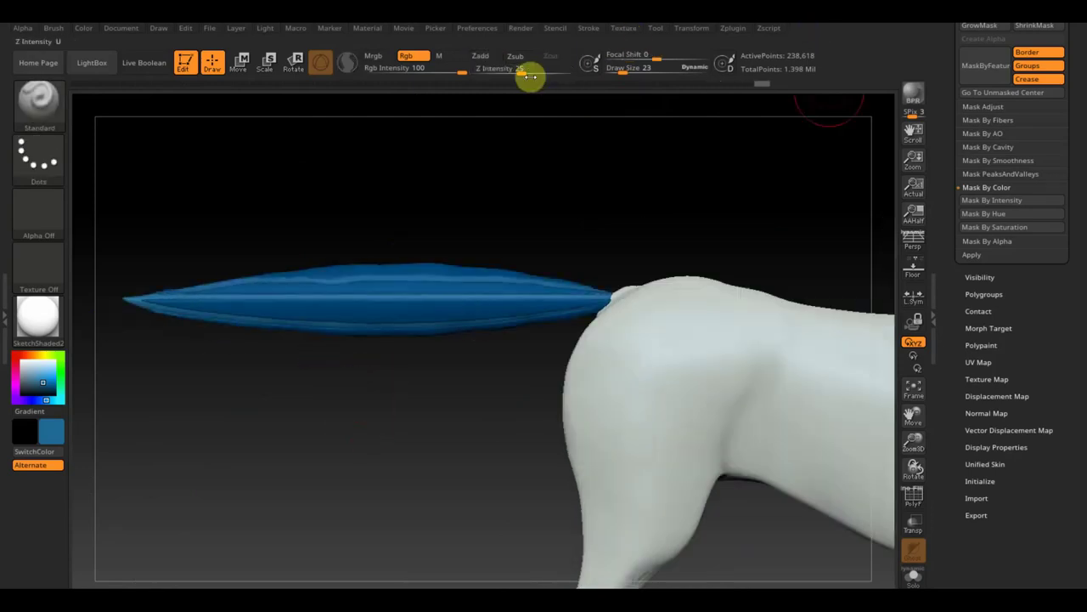
Set the smoothing strength to about 30 and orbit to inspect the tail.
{"action": "left_click_drag", "start_coordinate": [547, 73], "coordinate": [508, 73], "text": "shift"}
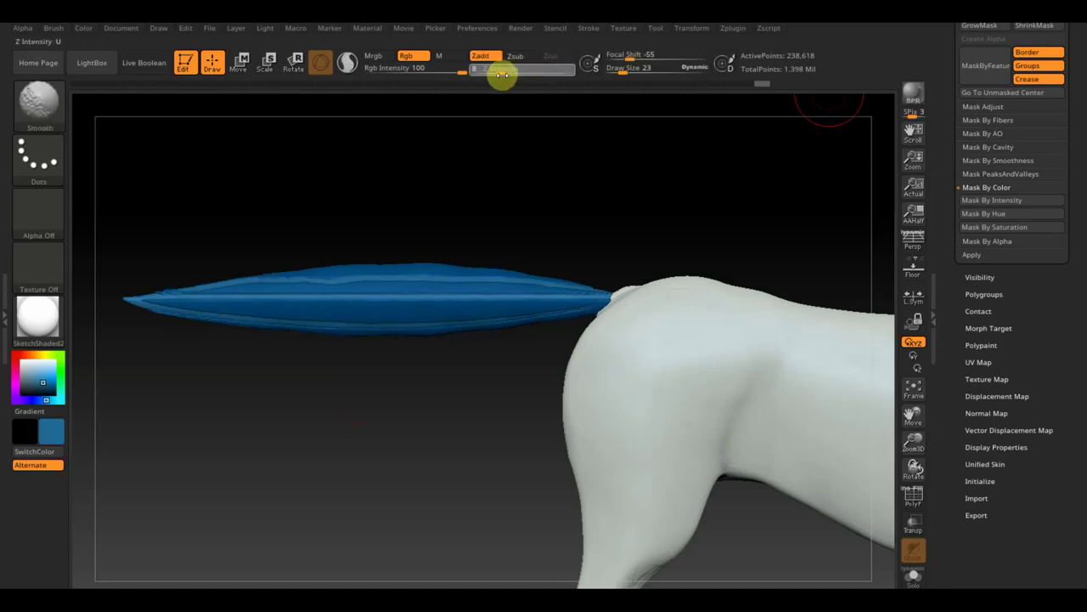
{"action": "type", "text": "8"}
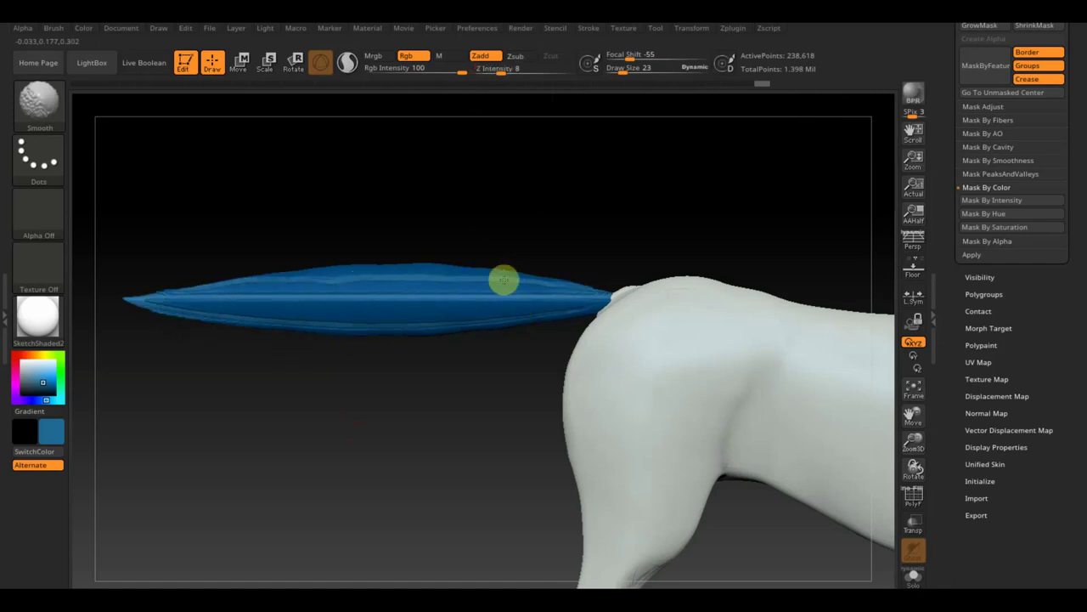
{"action": "left_click_drag", "start_coordinate": [549, 214], "coordinate": [539, 318]}
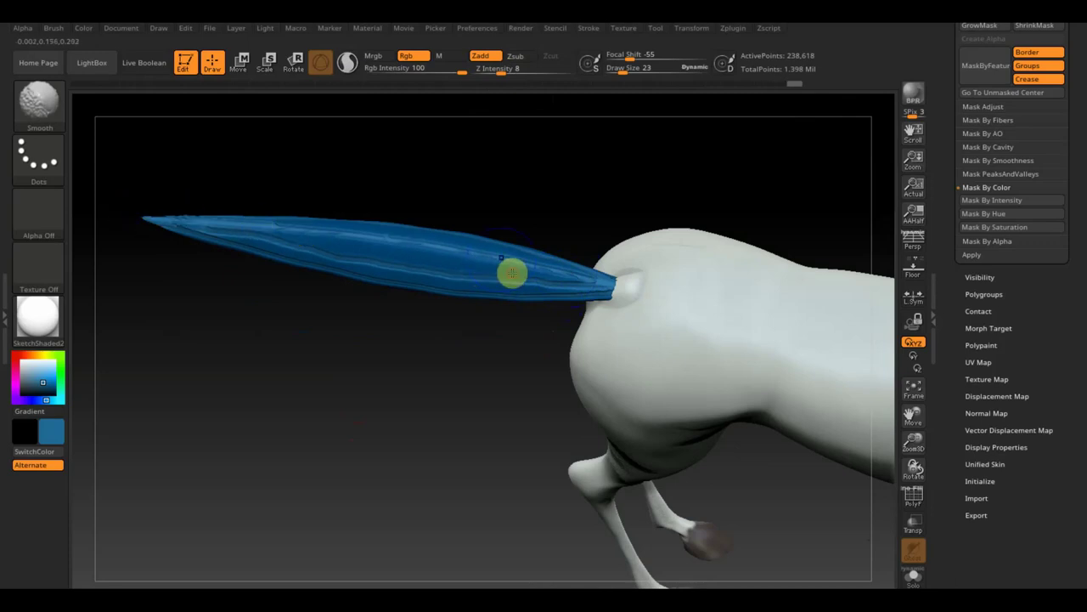
{"action": "left_click", "coordinate": [515, 68]}
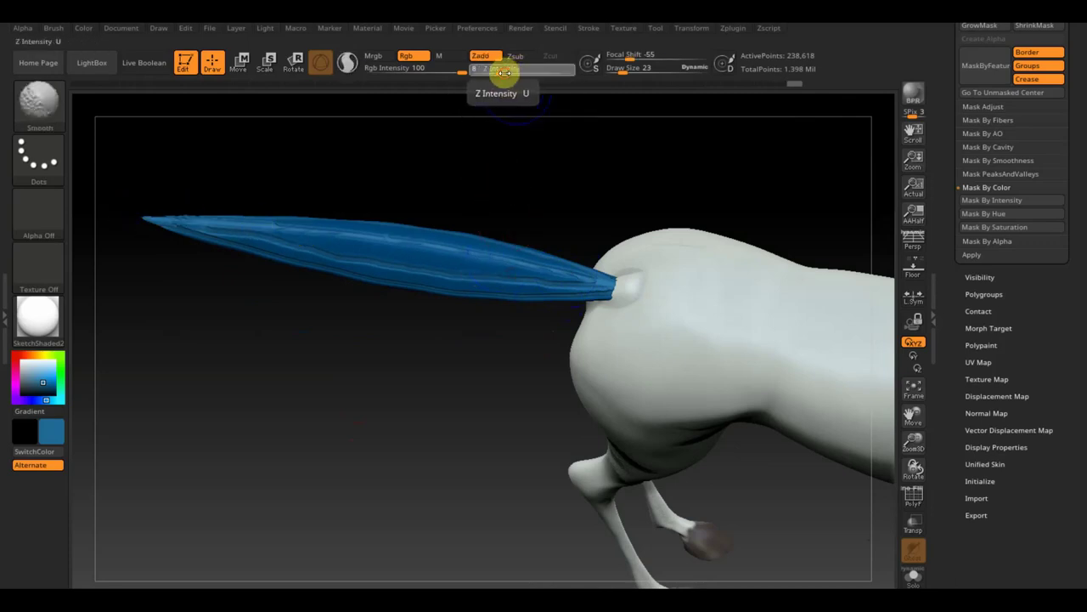
{"action": "left_click_drag", "start_coordinate": [505, 72], "coordinate": [524, 75]}
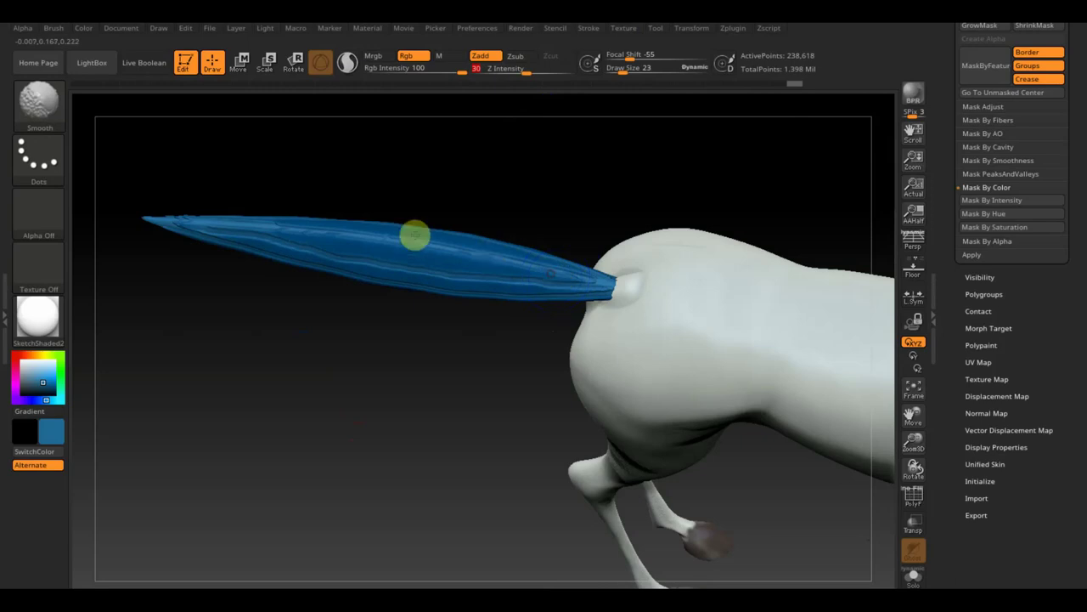
{"action": "left_click_drag", "start_coordinate": [453, 218], "coordinate": [517, 364], "text": "shift"}
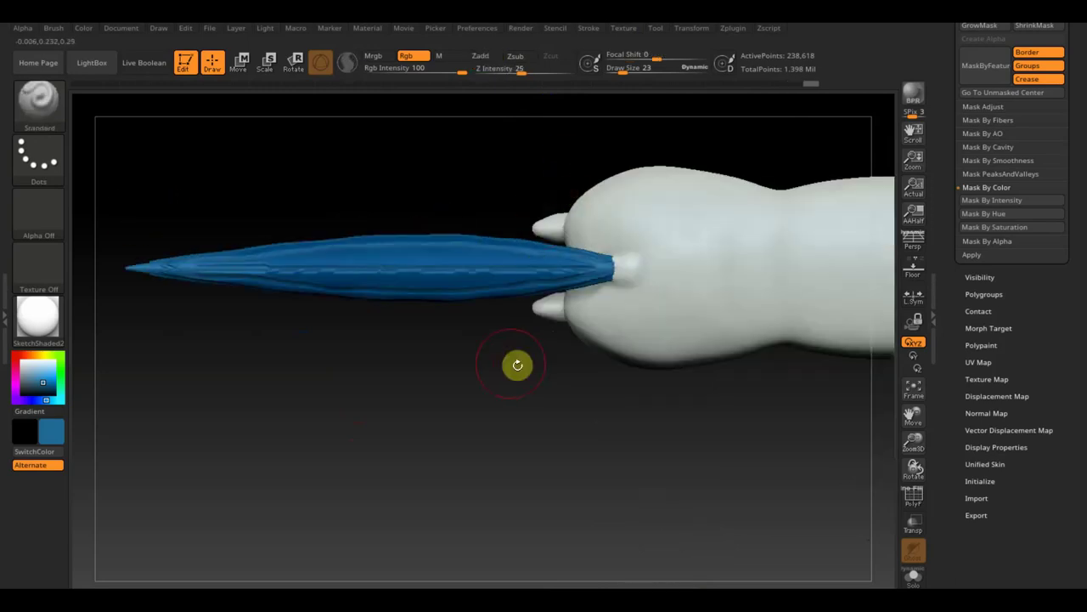
{"action": "left_click_drag", "start_coordinate": [415, 393], "coordinate": [413, 263]}
Mask the tail surface, then frame the tail and horse rump in view.
{"action": "left_click", "coordinate": [474, 222], "text": "ctrl"}
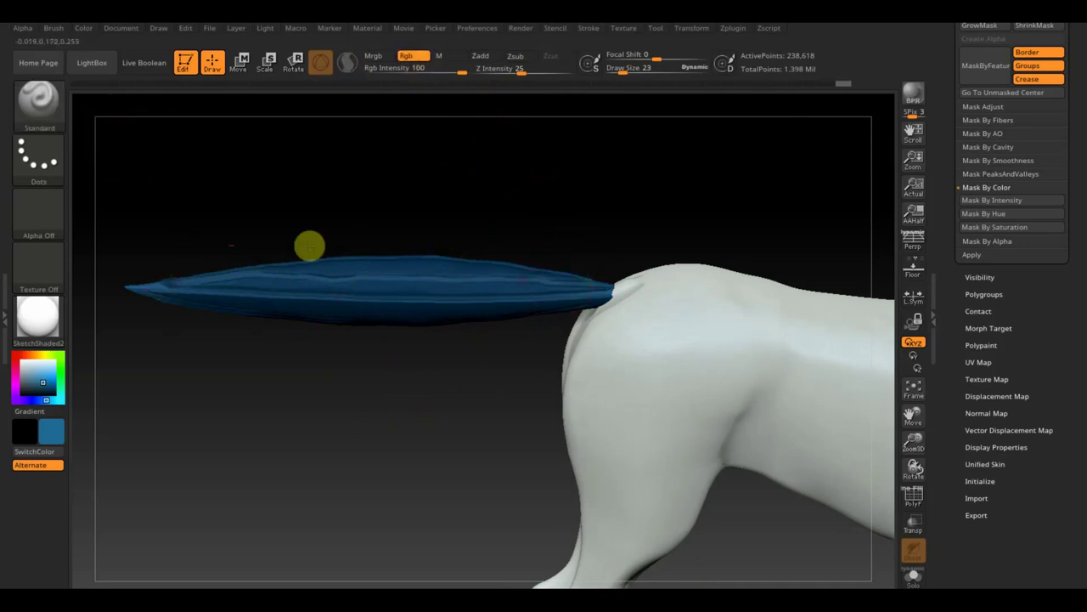
{"action": "left_click_drag", "start_coordinate": [246, 391], "coordinate": [315, 309]}
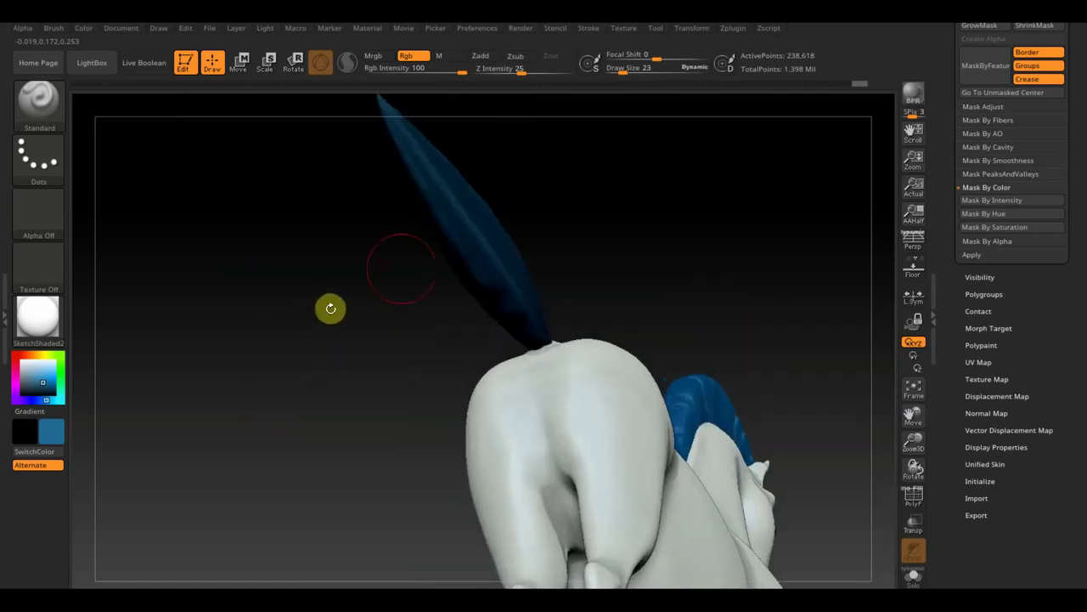
{"action": "mouse_move", "coordinate": [469, 329]}
{"action": "left_mouse_down"}
{"action": "mouse_move", "coordinate": [476, 362]}
{"action": "mouse_move", "coordinate": [483, 342]}
{"action": "left_mouse_up"}
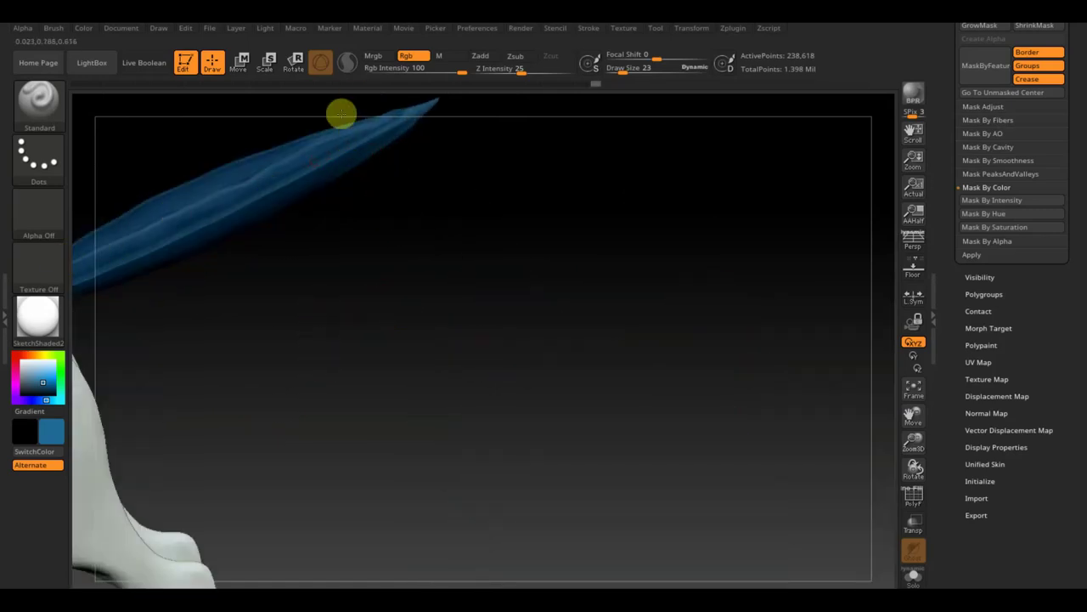
{"action": "mouse_move", "coordinate": [284, 277]}
{"action": "left_mouse_down"}
{"action": "mouse_move", "coordinate": [522, 437]}
{"action": "mouse_move", "coordinate": [577, 323]}
{"action": "left_mouse_up"}
{"action": "mouse_move", "coordinate": [617, 372]}
{"action": "left_mouse_down"}
{"action": "mouse_move", "coordinate": [490, 416]}
{"action": "mouse_move", "coordinate": [488, 437]}
{"action": "left_mouse_up"}
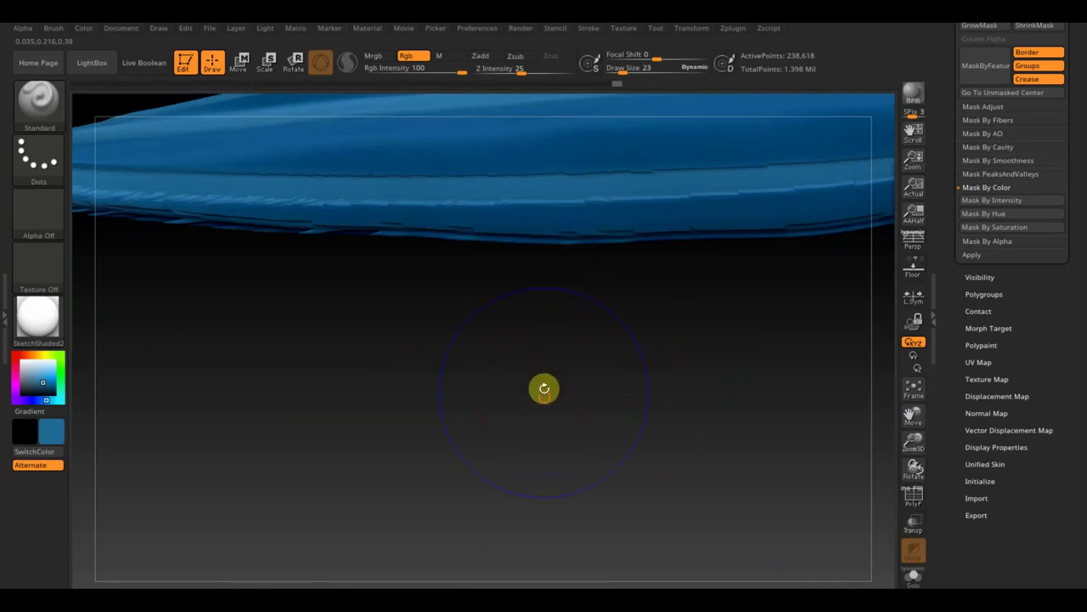
{"action": "mouse_move", "coordinate": [621, 496]}
{"action": "left_mouse_down", "text": "alt"}
{"action": "mouse_move", "coordinate": [479, 313]}
{"action": "mouse_move", "coordinate": [452, 396]}
{"action": "left_mouse_up", "text": "alt"}
{"action": "scroll", "coordinate": [1076, 176], "scroll_direction": "up", "scroll_amount": 2}
{"action": "scroll", "coordinate": [1045, 181], "scroll_direction": "up", "scroll_amount": 5}
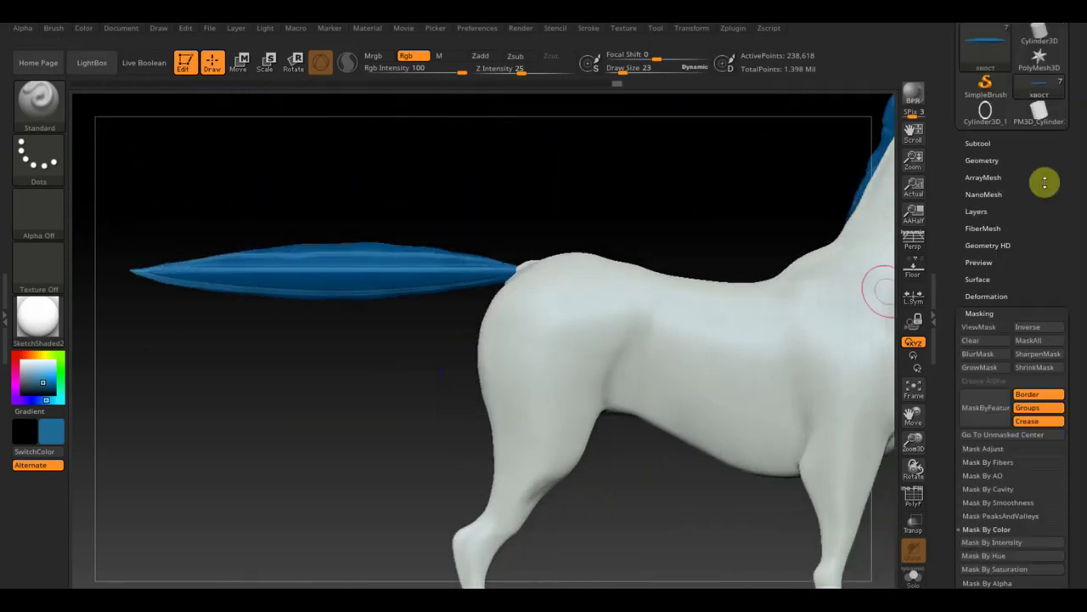
Make the tail the active subtool and smooth it along its length to the tip at brush size 81.
{"action": "left_click", "coordinate": [981, 142]}
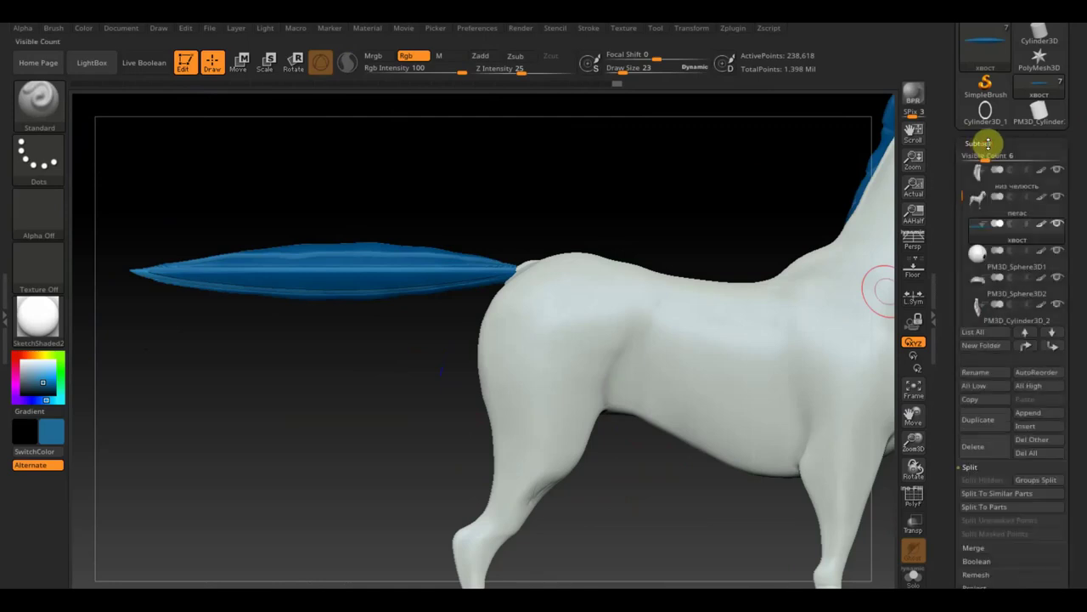
{"action": "left_click", "coordinate": [1039, 223]}
{"action": "left_click_drag", "start_coordinate": [625, 68], "coordinate": [637, 68]}
{"action": "key", "text": "shift"}
{"action": "left_click_drag", "start_coordinate": [438, 242], "coordinate": [384, 256], "text": "shift"}
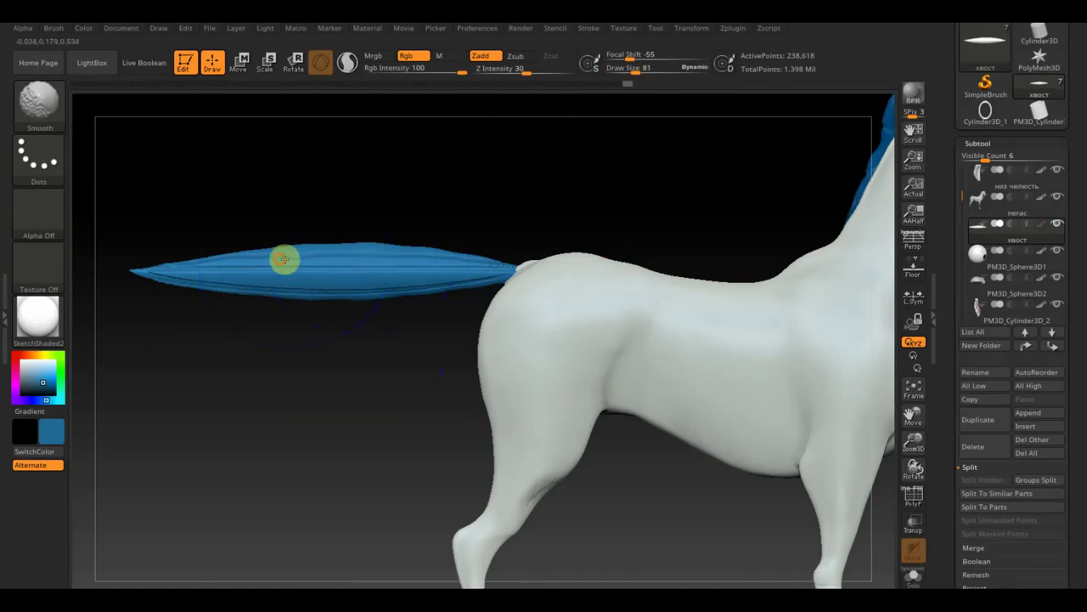
{"action": "left_click_drag", "start_coordinate": [193, 281], "coordinate": [180, 288], "text": "shift"}
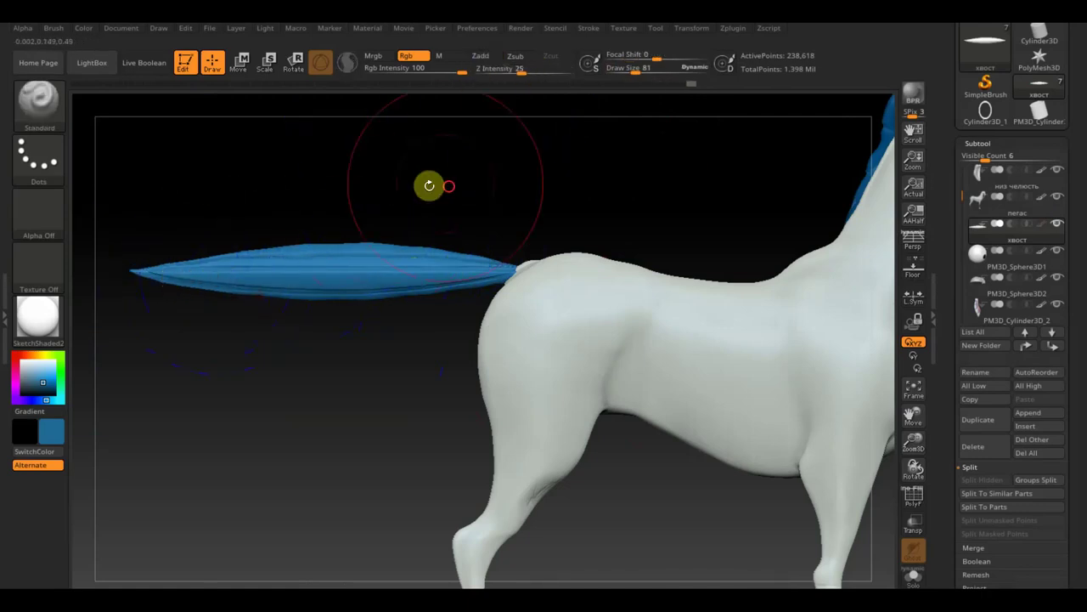
Turn the horse to a side view and shrink the brush to size 14.
{"action": "left_click_drag", "start_coordinate": [428, 184], "coordinate": [587, 254]}
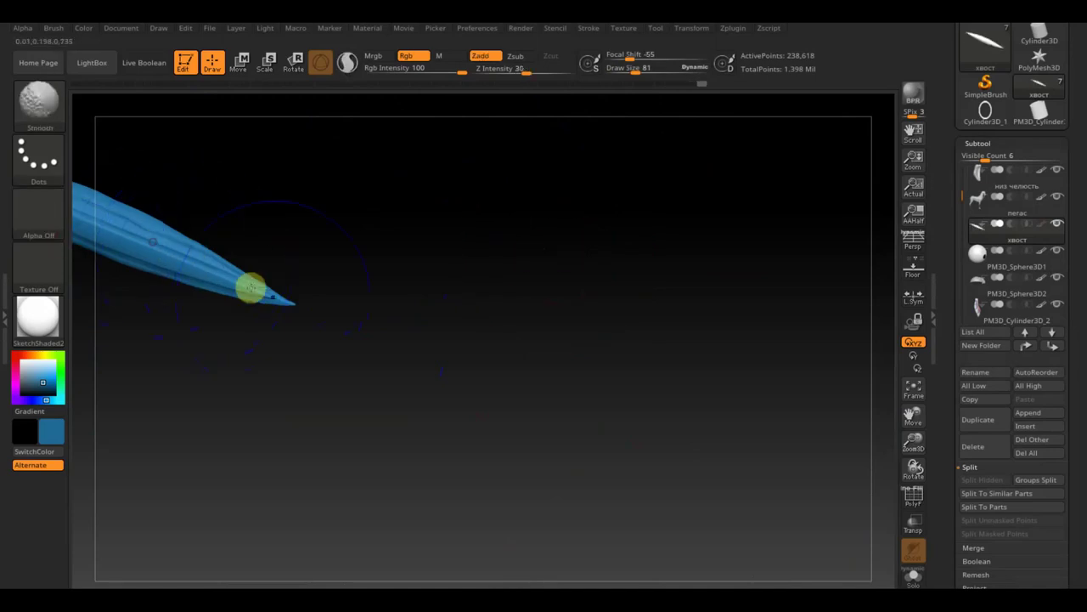
{"action": "left_click_drag", "start_coordinate": [413, 296], "coordinate": [718, 379]}
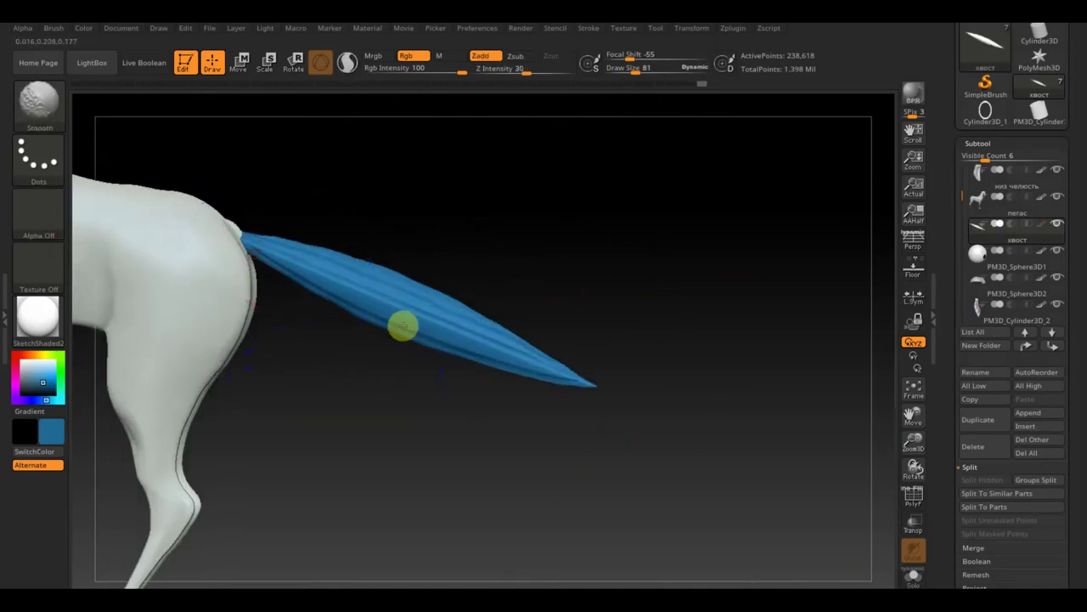
{"action": "mouse_move", "coordinate": [1017, 255]}
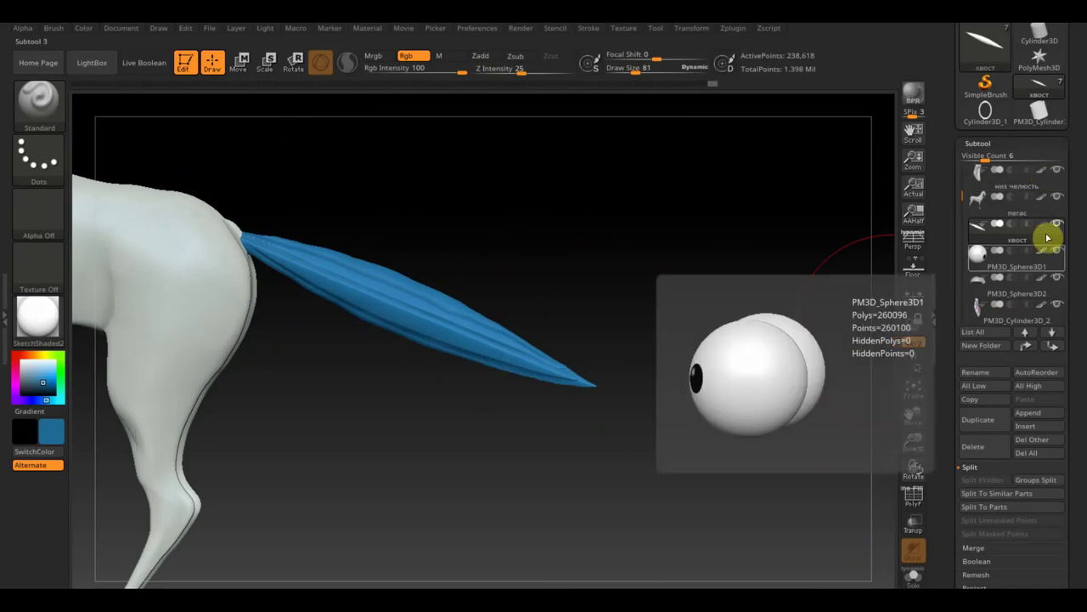
{"action": "mouse_move", "coordinate": [879, 255]}
{"action": "left_mouse_down"}
{"action": "mouse_move", "coordinate": [557, 259]}
{"action": "mouse_move", "coordinate": [777, 301]}
{"action": "mouse_move", "coordinate": [779, 381]}
{"action": "mouse_move", "coordinate": [1076, 442]}
{"action": "left_mouse_up"}
{"action": "left_click_drag", "start_coordinate": [633, 68], "coordinate": [626, 72]}
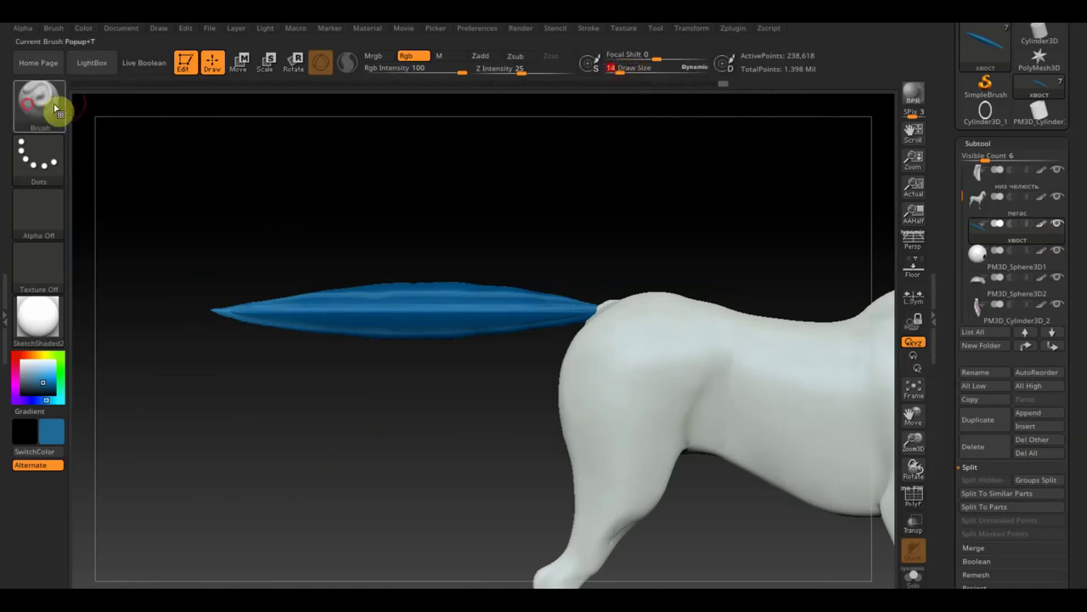
{"action": "left_click", "coordinate": [49, 104]}
{"action": "left_click", "coordinate": [272, 119]}
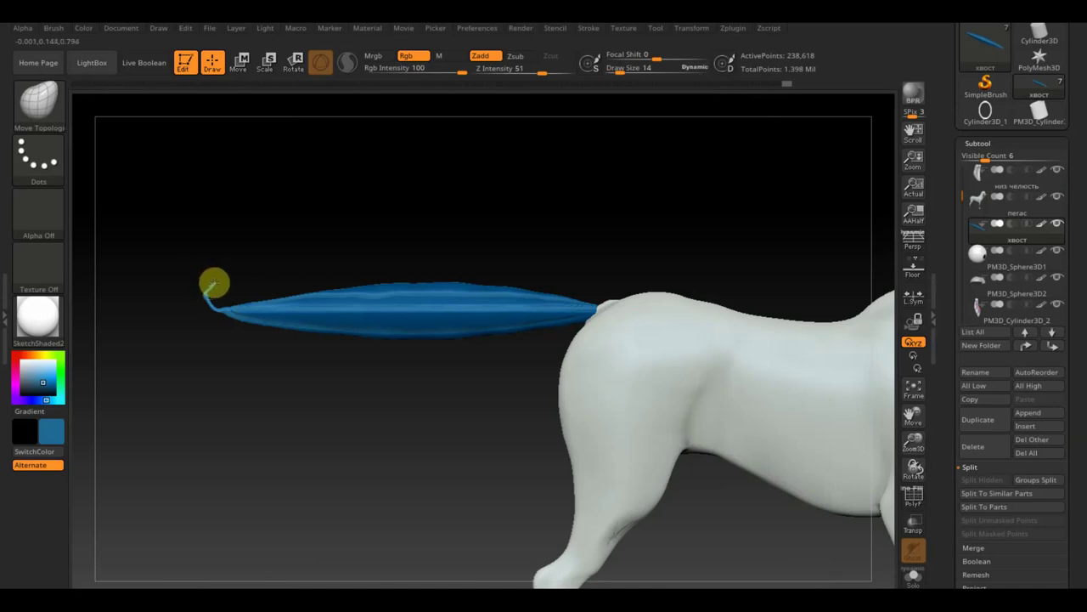
{"action": "key", "text": "shift"}
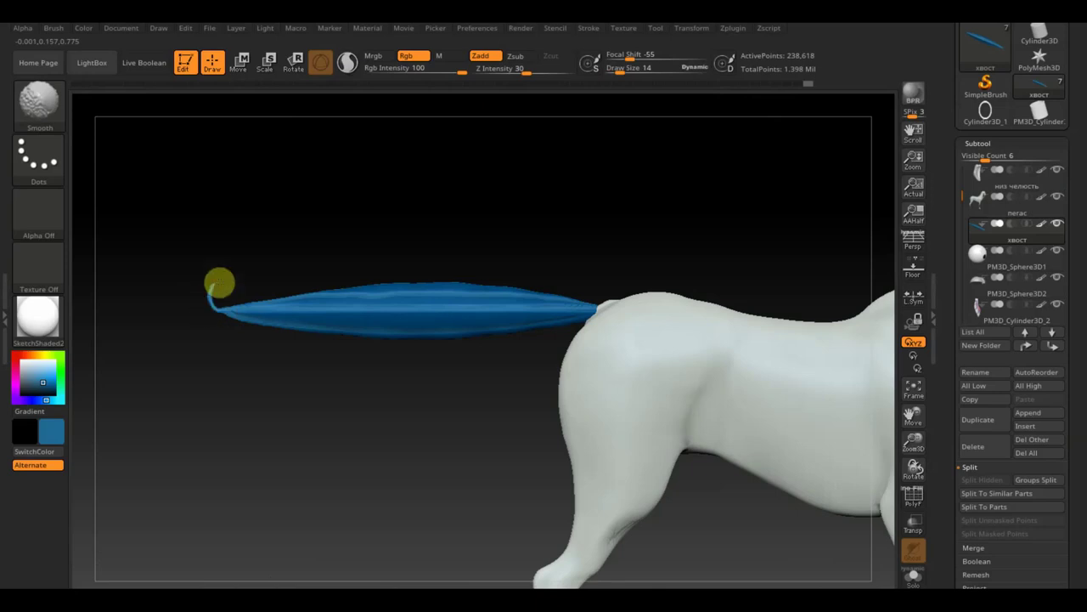
{"action": "mouse_move", "coordinate": [231, 382]}
{"action": "left_mouse_down"}
{"action": "mouse_move", "coordinate": [221, 432]}
{"action": "mouse_move", "coordinate": [241, 333]}
{"action": "mouse_move", "coordinate": [242, 361]}
{"action": "mouse_move", "coordinate": [275, 427]}
{"action": "mouse_move", "coordinate": [353, 409]}
{"action": "mouse_move", "coordinate": [313, 342]}
{"action": "mouse_move", "coordinate": [400, 429]}
{"action": "mouse_move", "coordinate": [418, 425]}
{"action": "mouse_move", "coordinate": [376, 274]}
{"action": "left_mouse_up"}
{"action": "left_click", "coordinate": [791, 88]}
{"action": "left_click", "coordinate": [790, 85]}
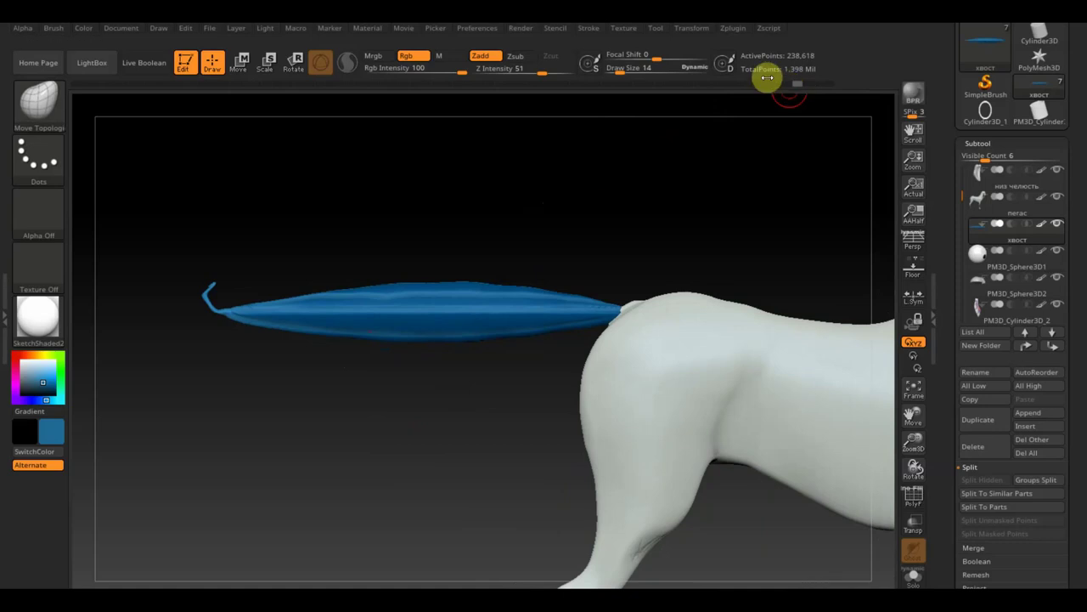
{"action": "left_click", "coordinate": [760, 87]}
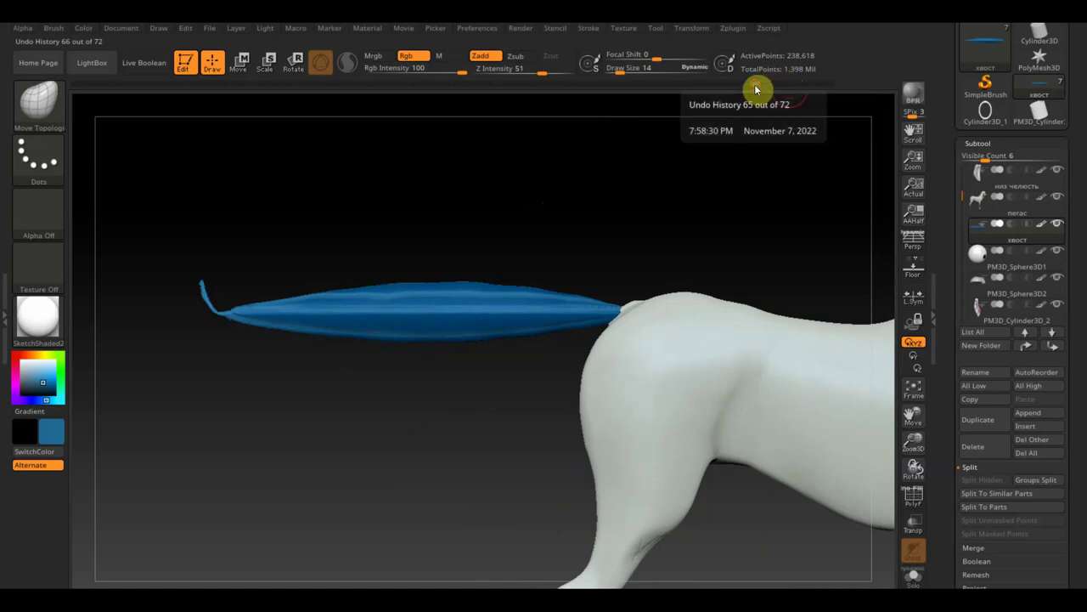
{"action": "left_click", "coordinate": [741, 85]}
{"action": "left_click", "coordinate": [720, 86]}
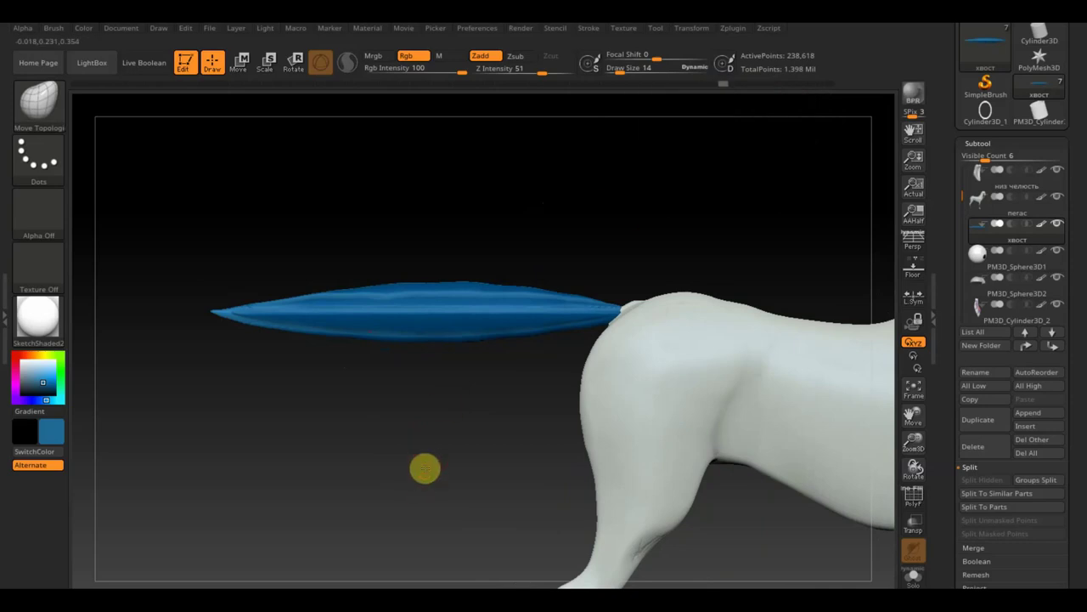
{"action": "left_click_drag", "start_coordinate": [425, 468], "coordinate": [306, 315], "text": "alt"}
Choose pale grey, set Draw Size 26 and Rgb Intensity 11, and make the 'nerac' body subtool active.
{"action": "key", "text": "f"}
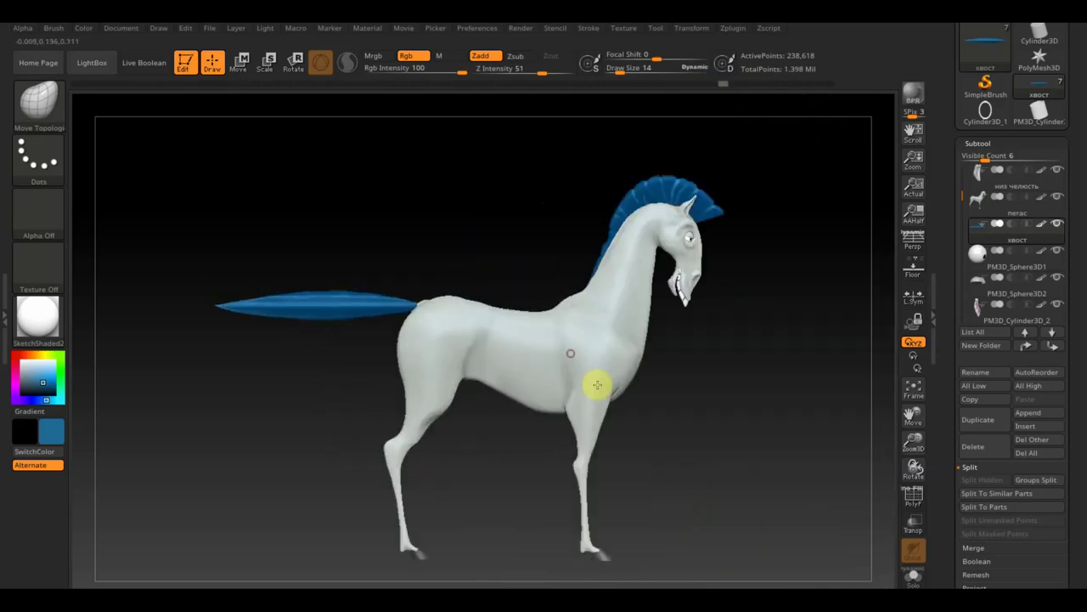
{"action": "left_click_drag", "start_coordinate": [708, 430], "coordinate": [685, 412]}
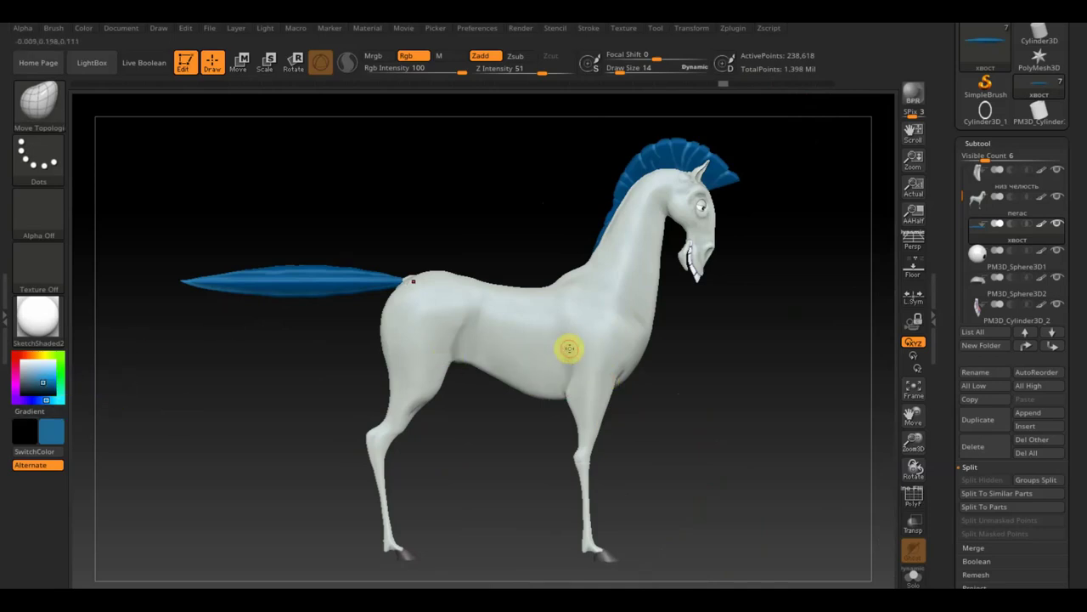
{"action": "left_click", "coordinate": [47, 438]}
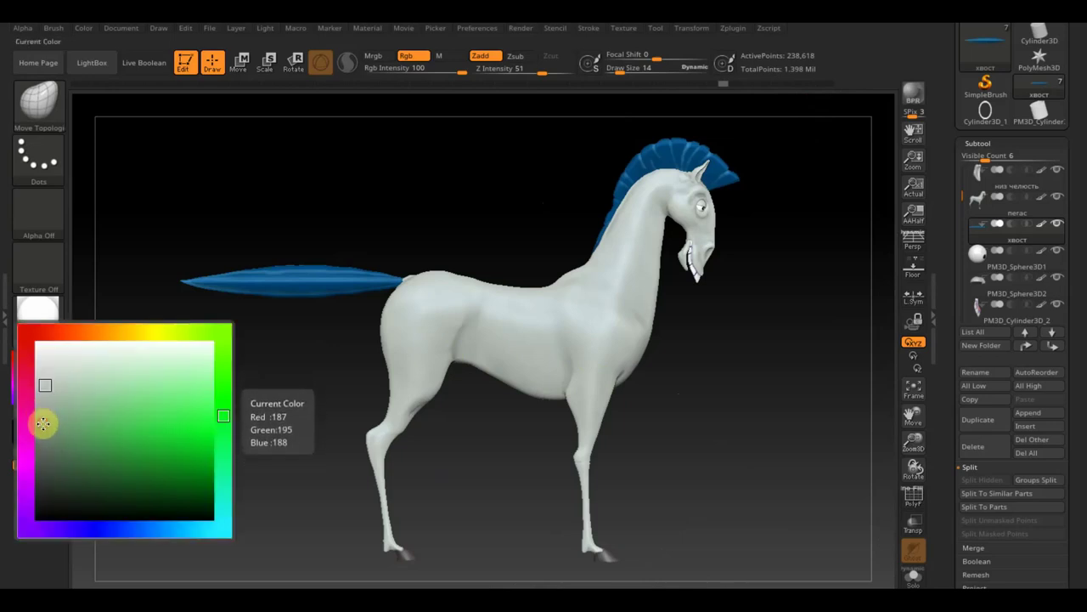
{"action": "left_click", "coordinate": [95, 405]}
{"action": "left_click_drag", "start_coordinate": [624, 68], "coordinate": [621, 70]}
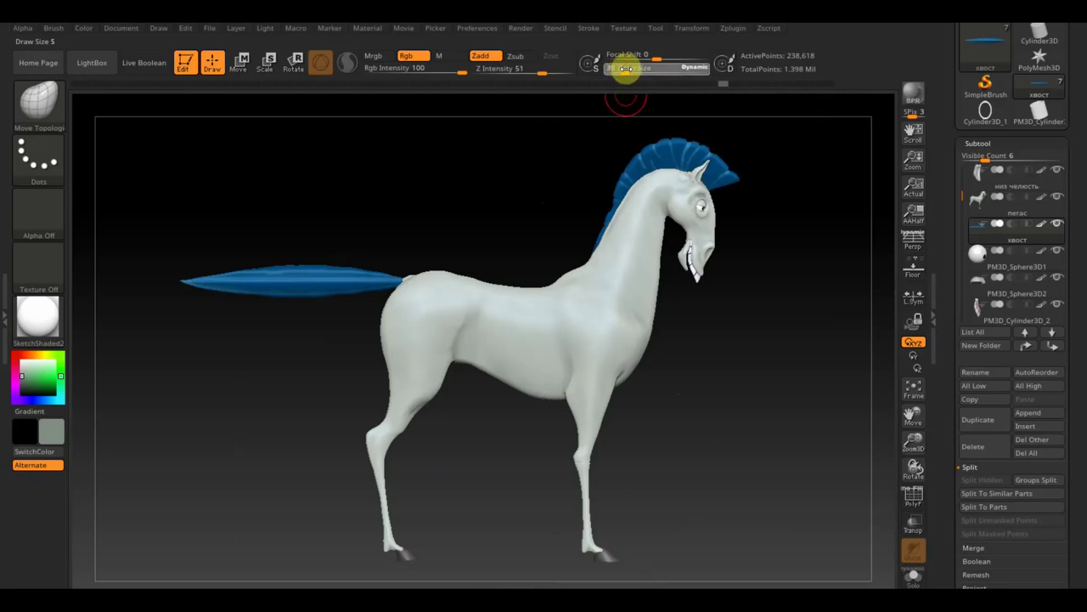
{"action": "left_click_drag", "start_coordinate": [453, 70], "coordinate": [399, 80]}
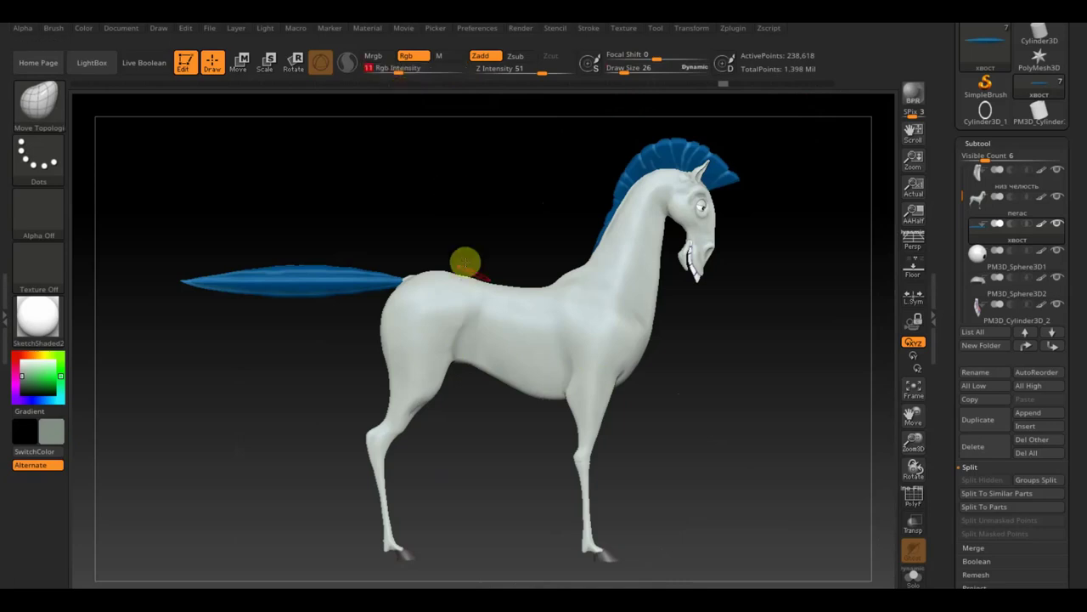
{"action": "left_click", "coordinate": [465, 330], "text": "alt"}
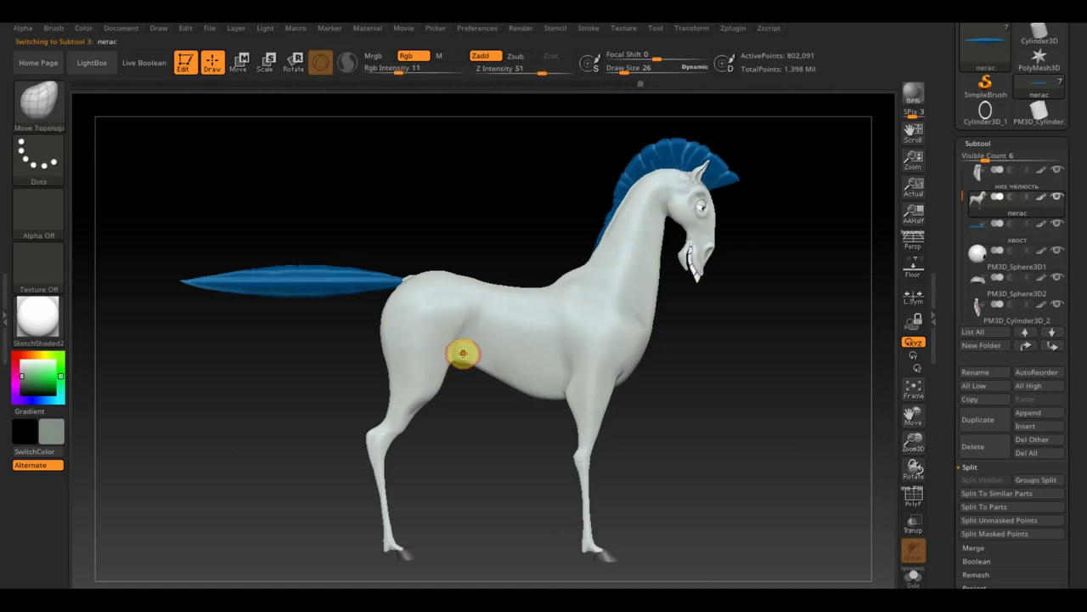
Switch to the Standard brush, undo the test crease, and lower Rgb Intensity to 7.
{"action": "left_click", "coordinate": [33, 106]}
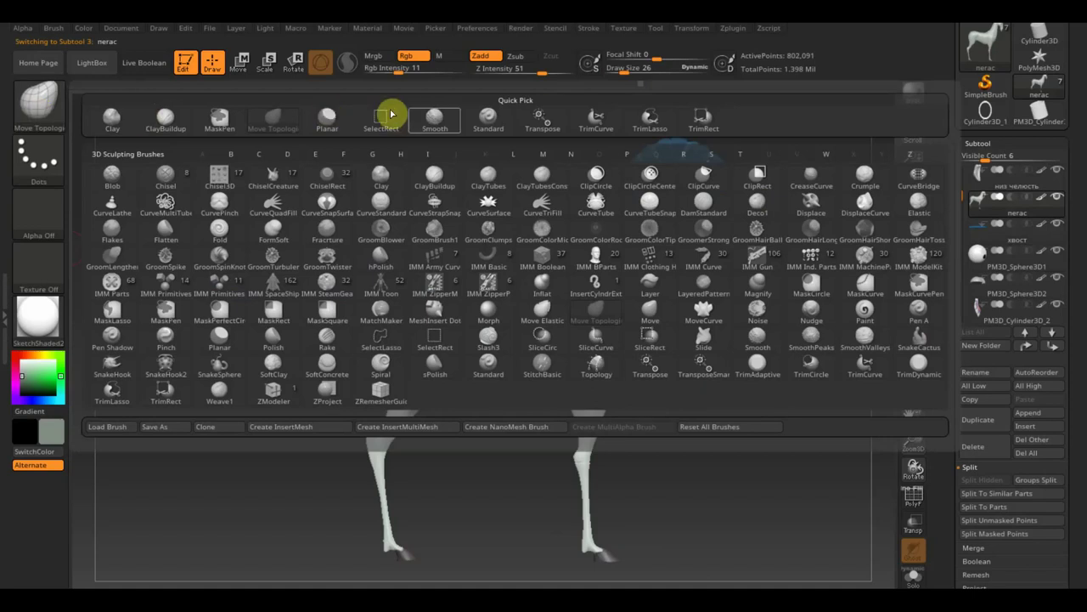
{"action": "left_click", "coordinate": [502, 126]}
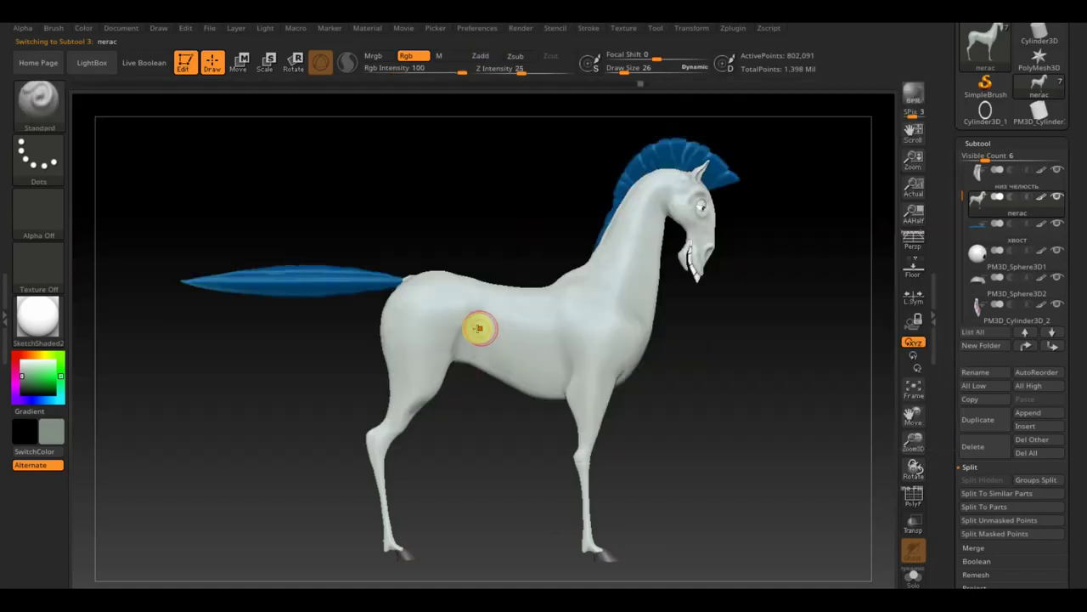
{"action": "left_click_drag", "start_coordinate": [460, 339], "coordinate": [451, 368]}
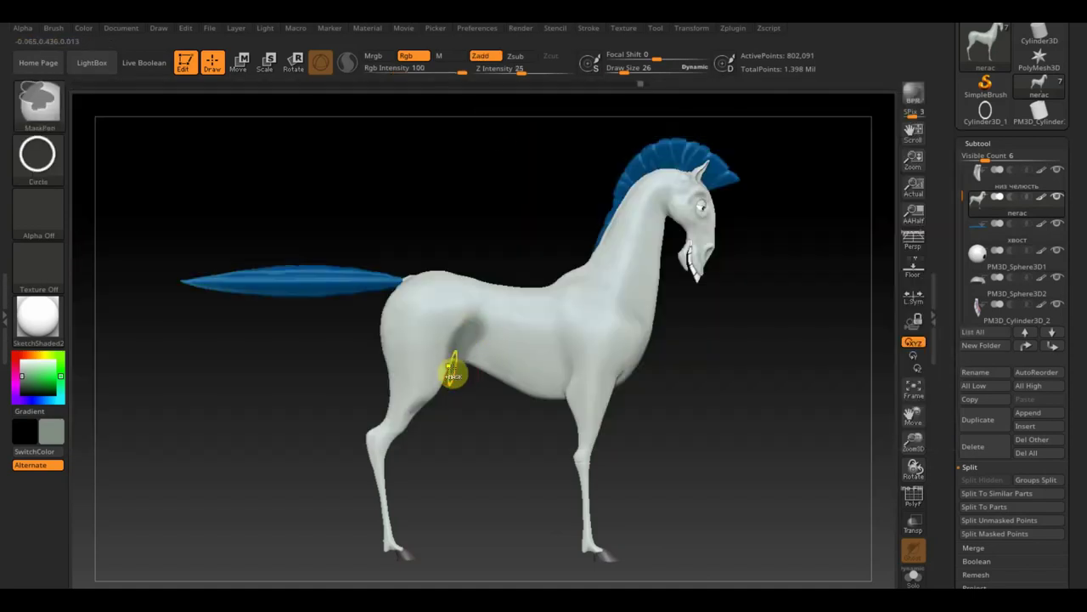
{"action": "key", "text": "ctrl+z"}
{"action": "left_click_drag", "start_coordinate": [461, 72], "coordinate": [389, 73]}
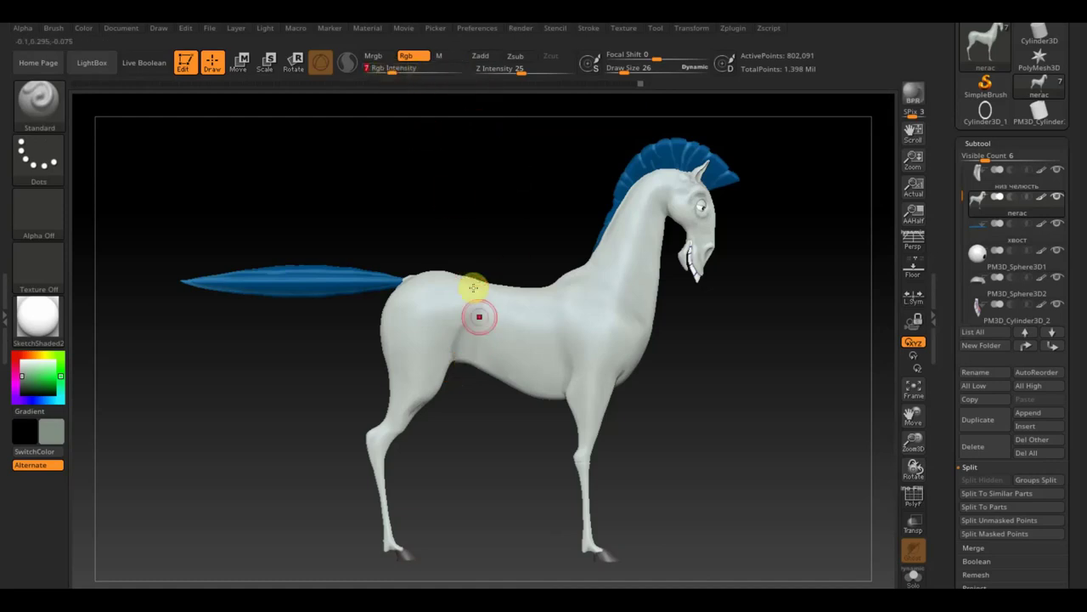
Paint faint grey strokes over the hip, body, neck and cheek.
{"action": "left_click_drag", "start_coordinate": [469, 323], "coordinate": [461, 287]}
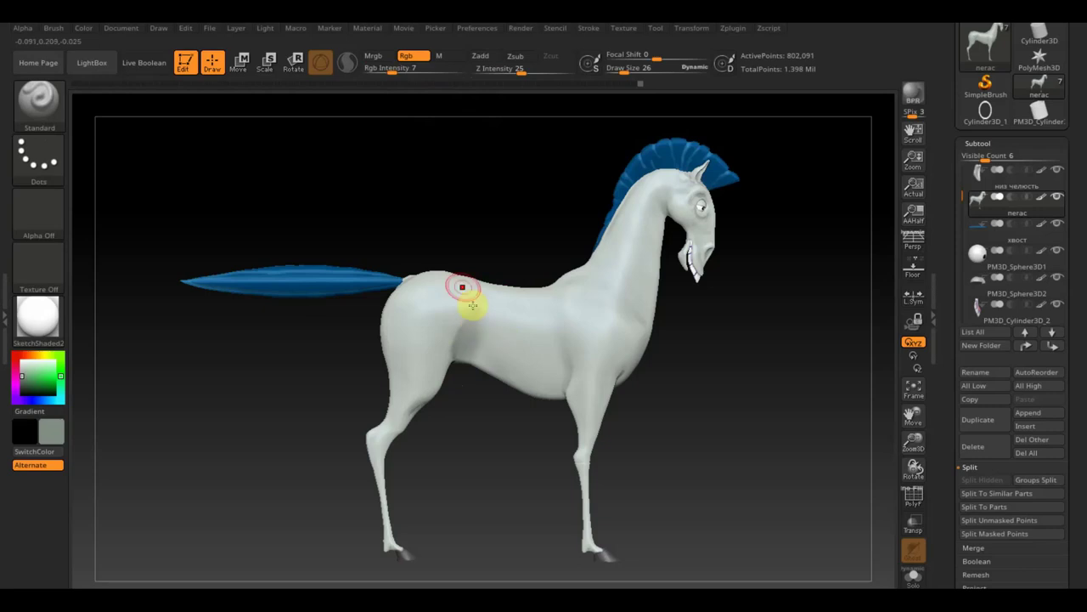
{"action": "left_click_drag", "start_coordinate": [546, 316], "coordinate": [574, 364]}
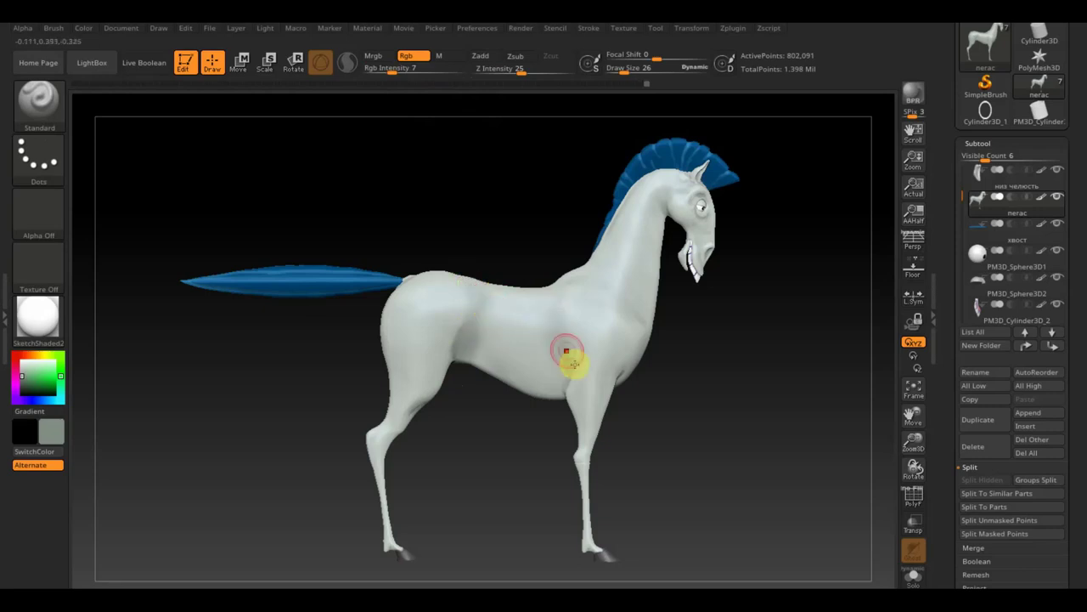
{"action": "left_click_drag", "start_coordinate": [657, 201], "coordinate": [663, 241]}
{"action": "left_click_drag", "start_coordinate": [678, 197], "coordinate": [695, 181]}
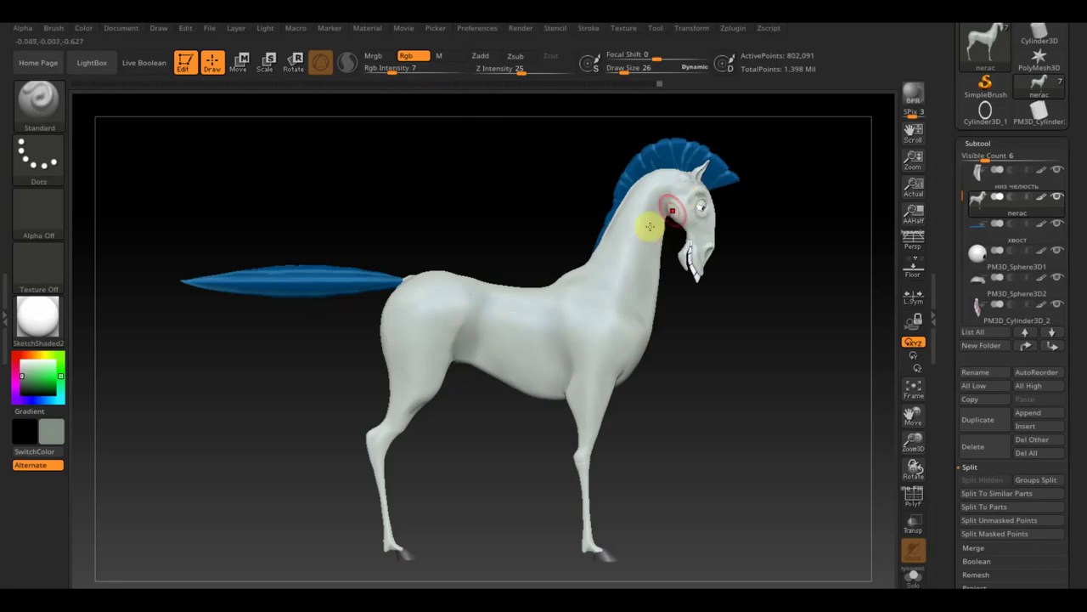
{"action": "left_click", "coordinate": [704, 224]}
{"action": "mouse_move", "coordinate": [720, 248]}
{"action": "left_mouse_down"}
{"action": "mouse_move", "coordinate": [728, 284]}
{"action": "mouse_move", "coordinate": [711, 219]}
{"action": "left_mouse_up"}
{"action": "left_click", "coordinate": [711, 205]}
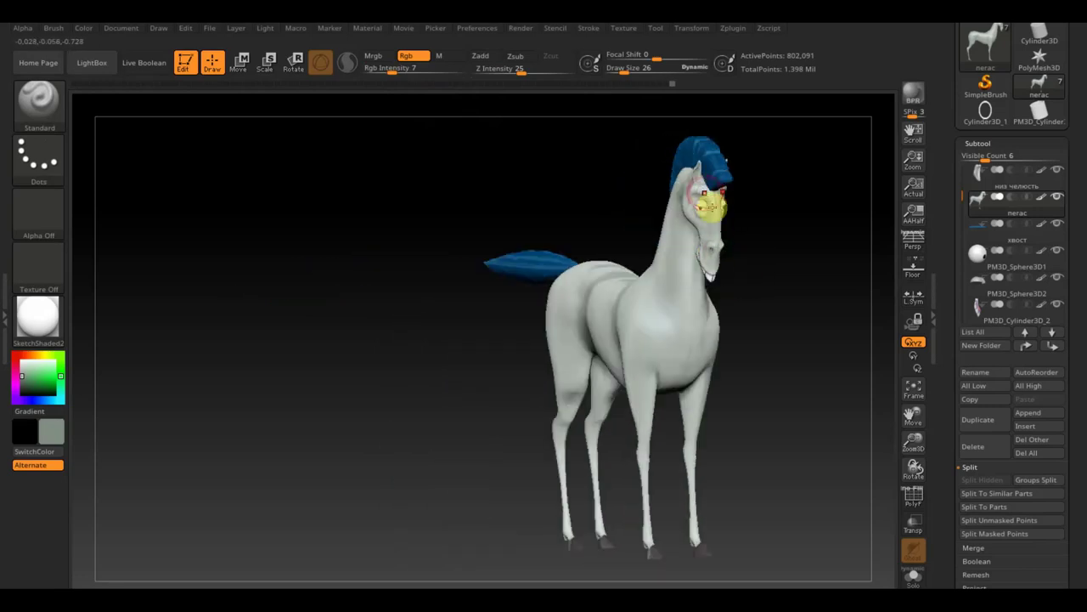
{"action": "mouse_move", "coordinate": [771, 260]}
{"action": "left_mouse_down"}
{"action": "mouse_move", "coordinate": [801, 258]}
{"action": "mouse_move", "coordinate": [805, 271]}
{"action": "left_mouse_up"}
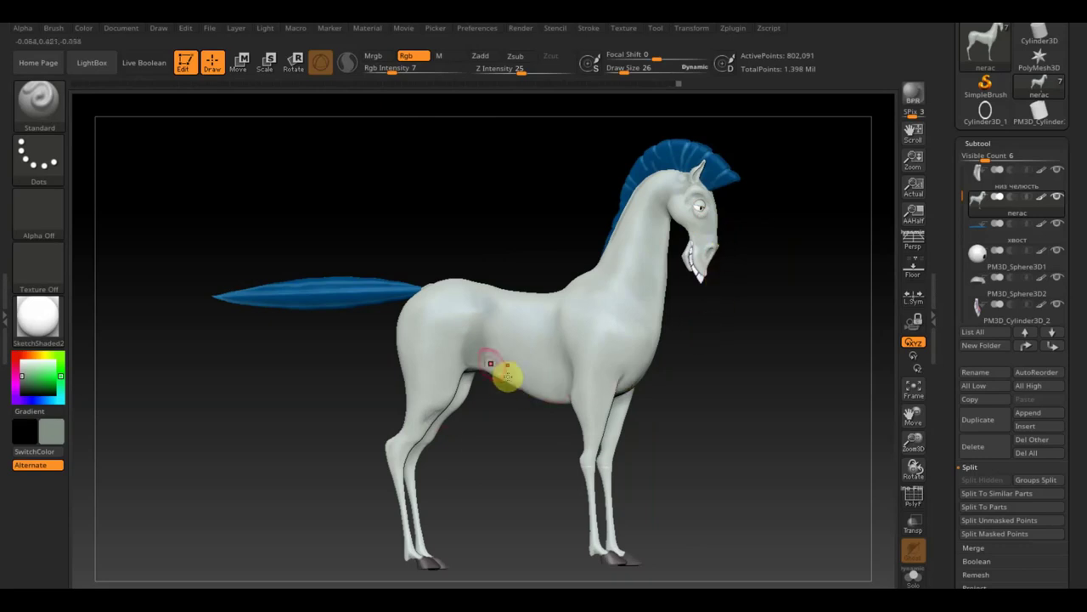
{"action": "mouse_move", "coordinate": [371, 481]}
{"action": "left_mouse_down"}
{"action": "mouse_move", "coordinate": [380, 510]}
{"action": "mouse_move", "coordinate": [388, 439]}
{"action": "left_mouse_up"}
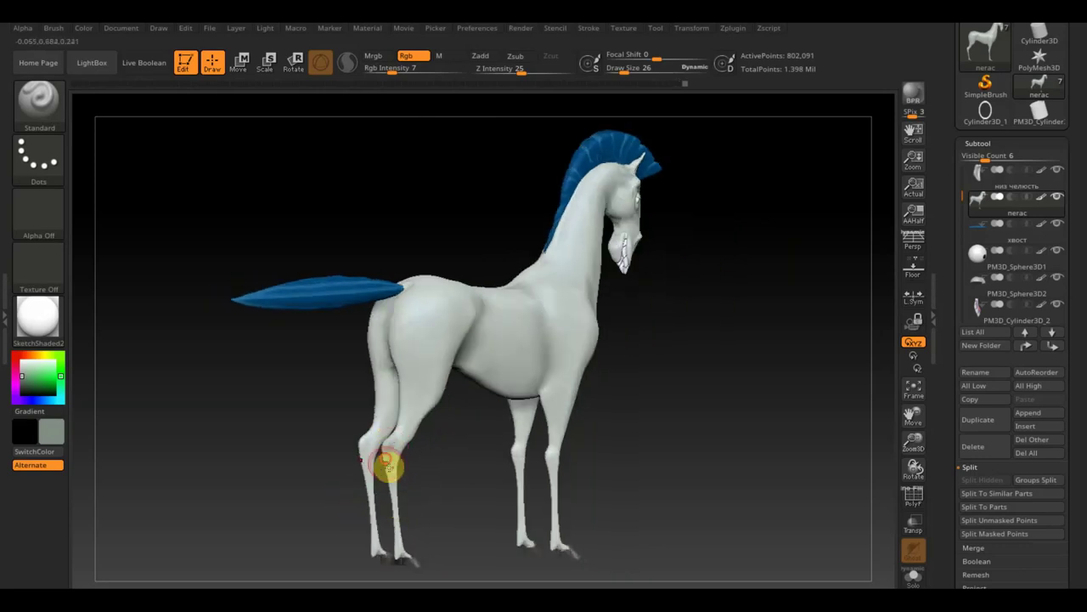
{"action": "left_click_drag", "start_coordinate": [627, 420], "coordinate": [655, 422]}
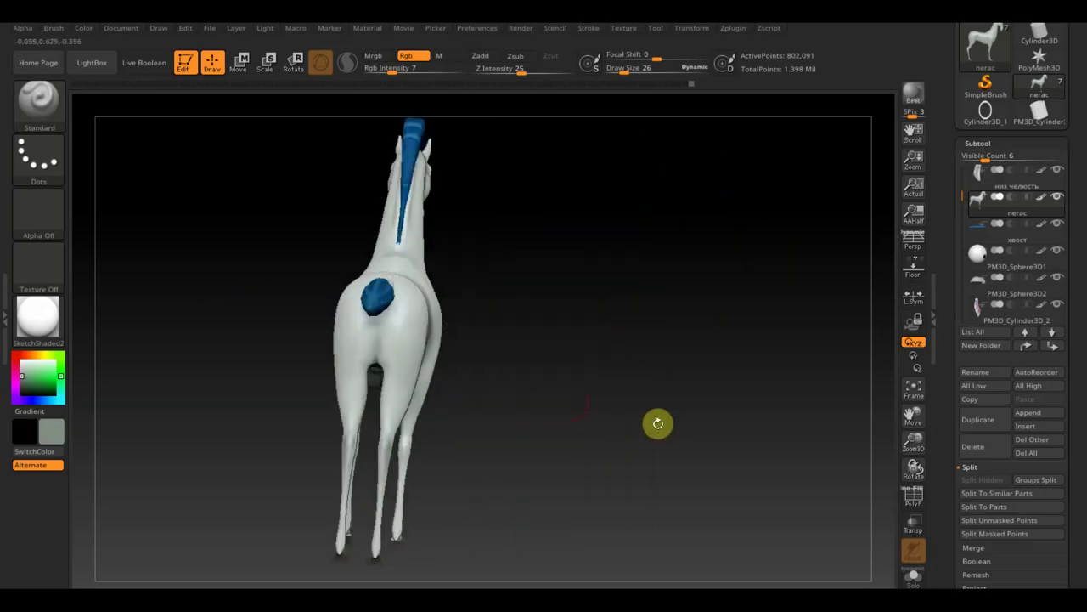
Smooth the shading over the horse's barrel and shoulder.
{"action": "mouse_move", "coordinate": [378, 354]}
{"action": "left_mouse_down"}
{"action": "mouse_move", "coordinate": [578, 345]}
{"action": "mouse_move", "coordinate": [462, 315]}
{"action": "left_mouse_up"}
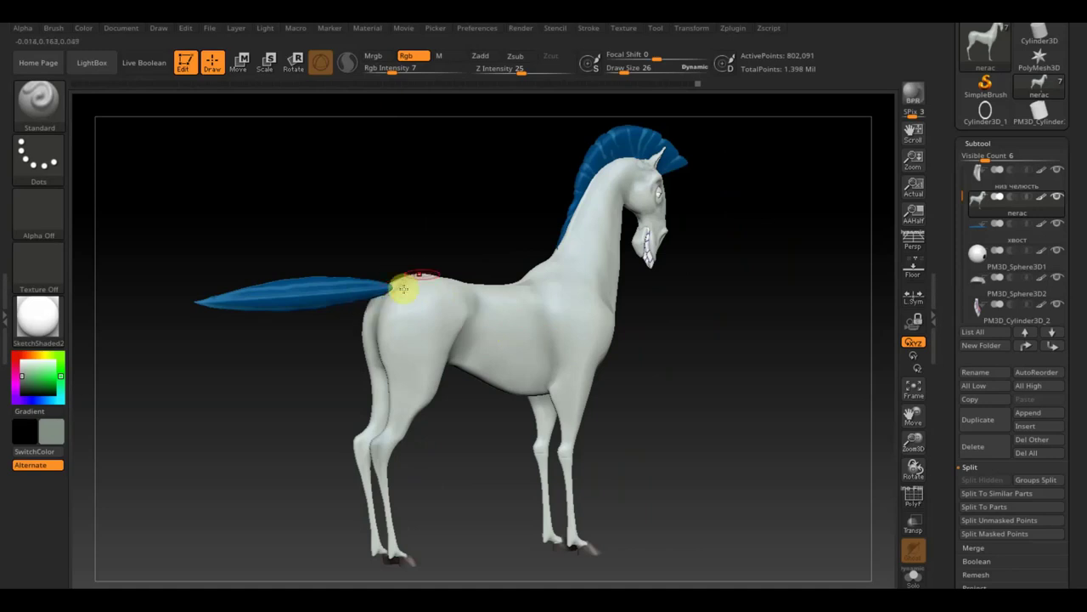
{"action": "left_click_drag", "start_coordinate": [400, 287], "coordinate": [428, 323]}
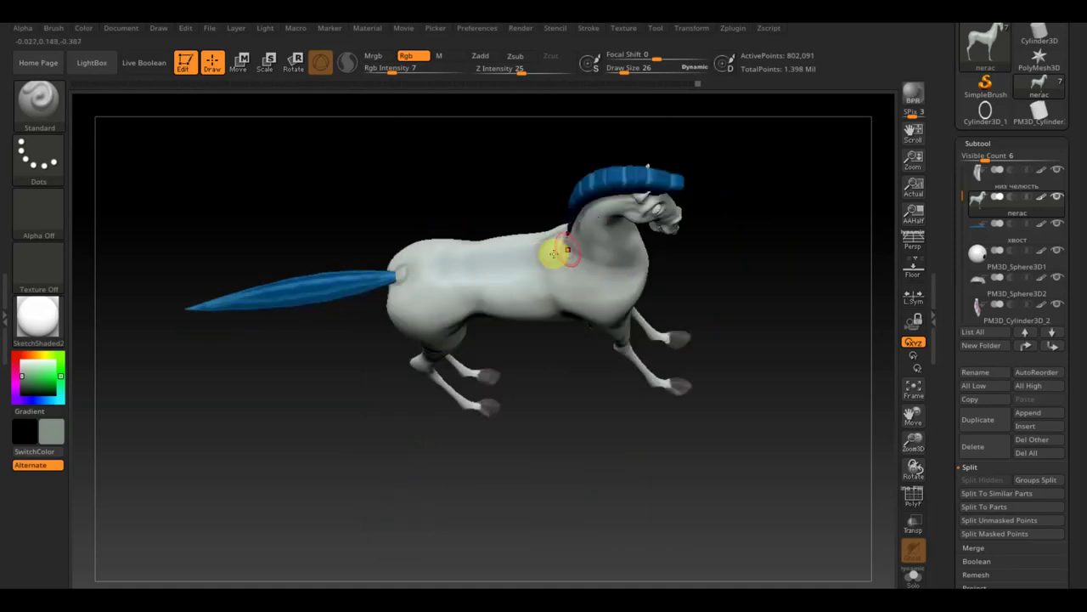
{"action": "mouse_move", "coordinate": [574, 250]}
{"action": "left_mouse_down", "text": "shift"}
{"action": "mouse_move", "coordinate": [489, 269]}
{"action": "mouse_move", "coordinate": [624, 281]}
{"action": "mouse_move", "coordinate": [511, 250]}
{"action": "mouse_move", "coordinate": [553, 243]}
{"action": "mouse_move", "coordinate": [614, 280]}
{"action": "mouse_move", "coordinate": [445, 260]}
{"action": "left_mouse_up", "text": "shift"}
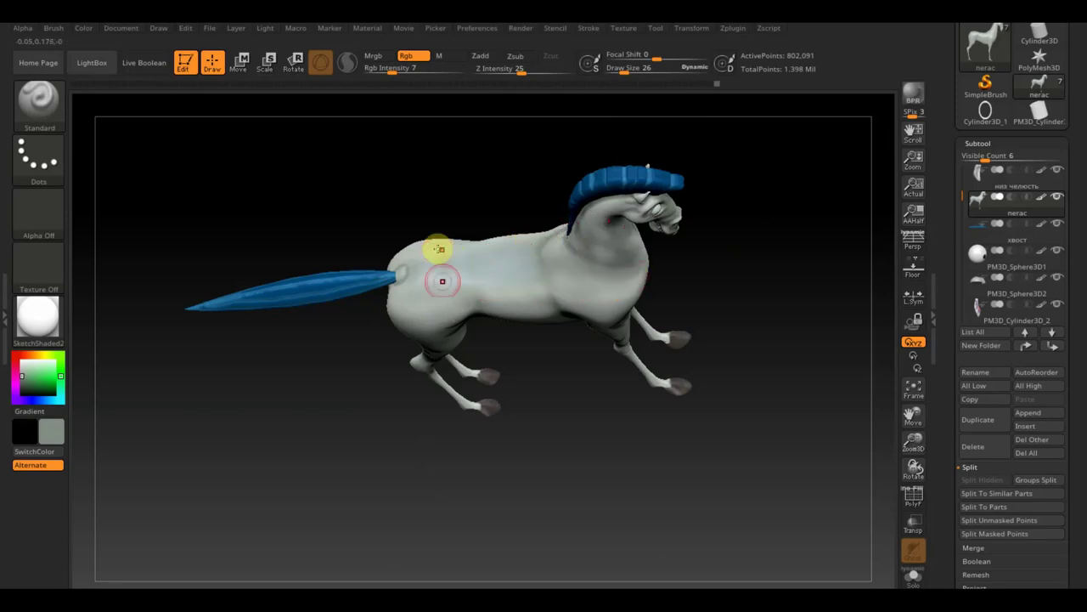
{"action": "mouse_move", "coordinate": [391, 308]}
{"action": "left_mouse_down"}
{"action": "mouse_move", "coordinate": [510, 346]}
{"action": "mouse_move", "coordinate": [512, 323]}
{"action": "mouse_move", "coordinate": [583, 289]}
{"action": "left_mouse_up"}
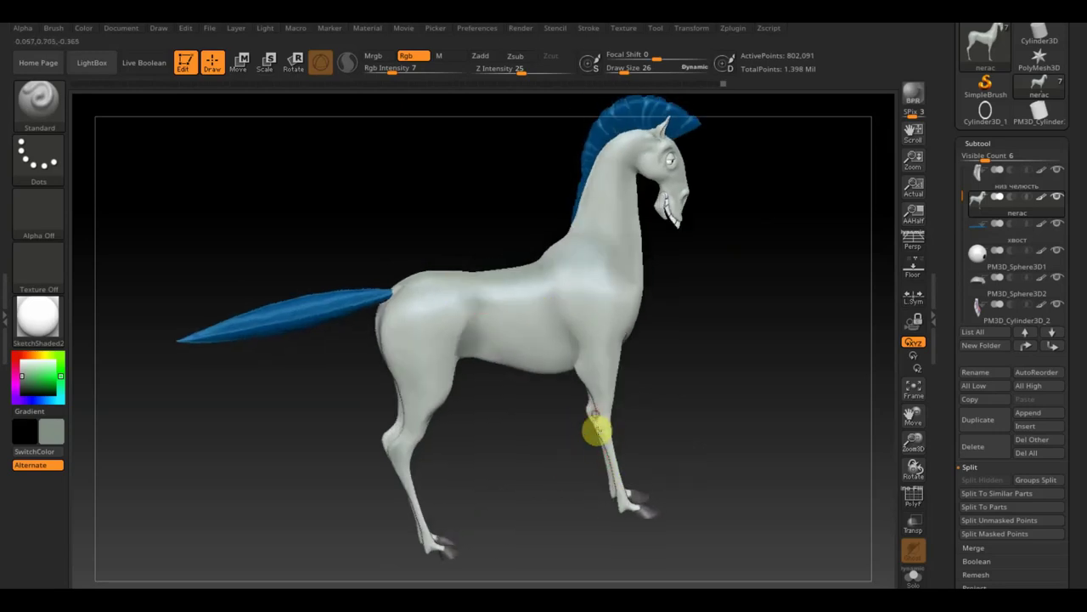
{"action": "left_click", "coordinate": [573, 328]}
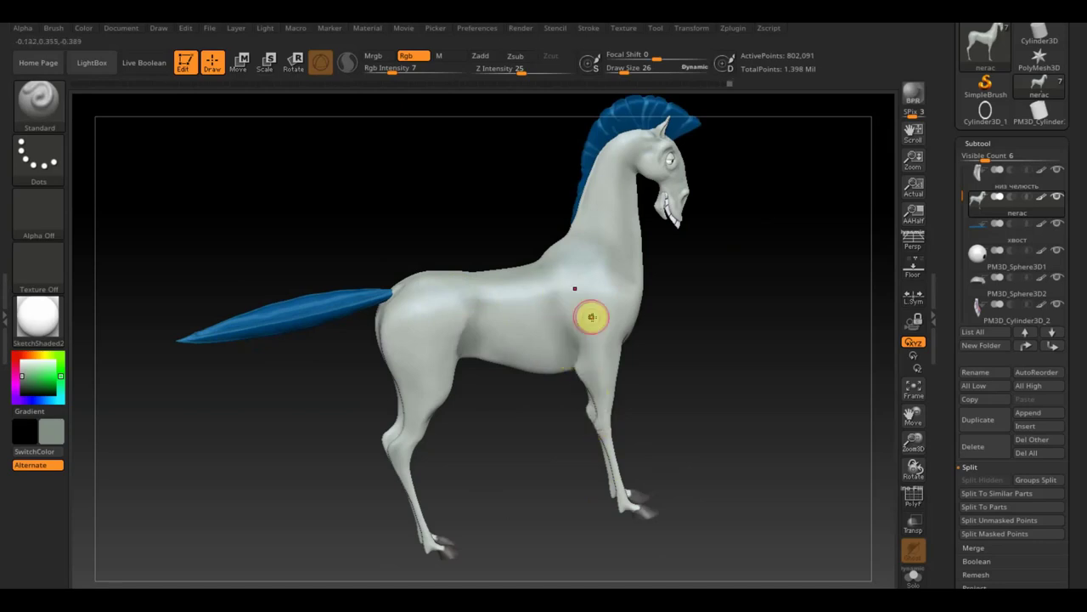
Orbit around the horse to inspect it from front, rear and side views.
{"action": "left_click_drag", "start_coordinate": [690, 351], "coordinate": [641, 314]}
{"action": "left_click_drag", "start_coordinate": [725, 358], "coordinate": [638, 332]}
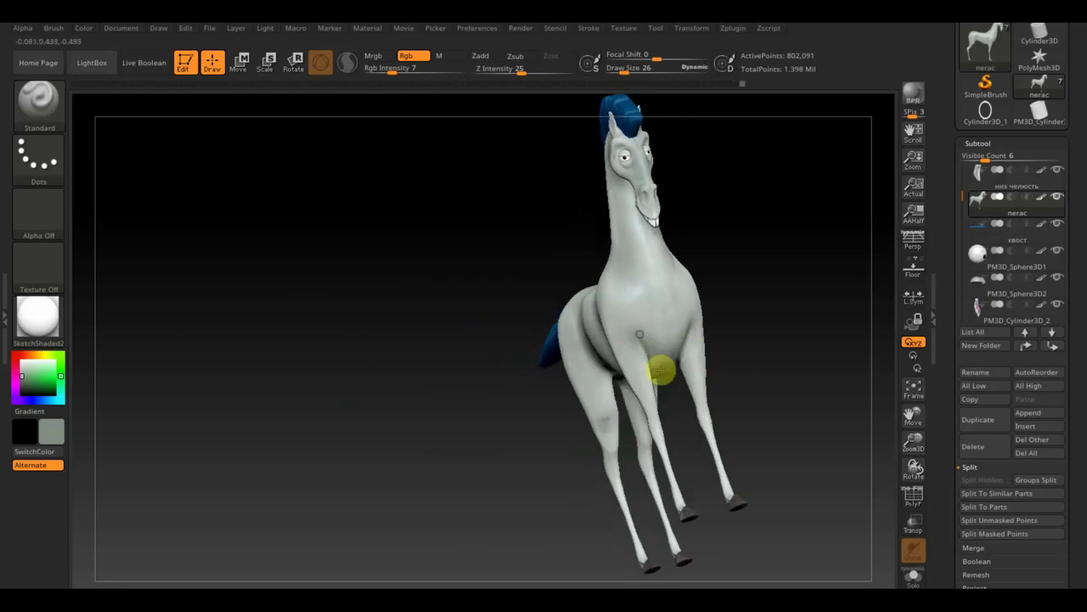
{"action": "mouse_move", "coordinate": [677, 396]}
{"action": "left_mouse_down"}
{"action": "mouse_move", "coordinate": [796, 432]}
{"action": "mouse_move", "coordinate": [671, 429]}
{"action": "left_mouse_up"}
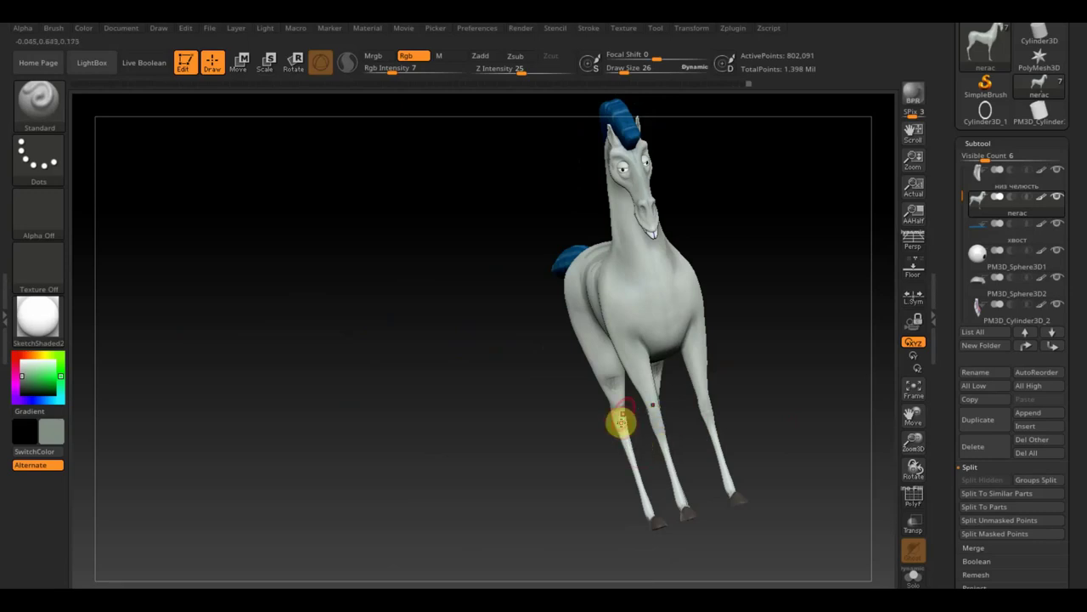
{"action": "mouse_move", "coordinate": [700, 389]}
{"action": "left_mouse_down"}
{"action": "mouse_move", "coordinate": [878, 354]}
{"action": "mouse_move", "coordinate": [685, 451]}
{"action": "mouse_move", "coordinate": [655, 394]}
{"action": "left_mouse_up"}
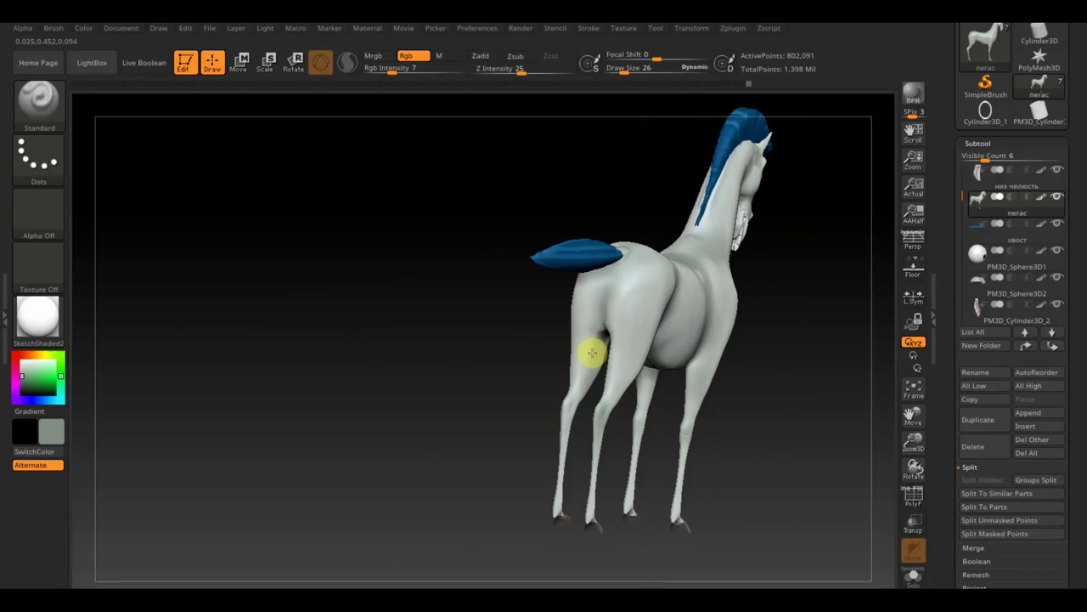
{"action": "mouse_move", "coordinate": [711, 416]}
{"action": "left_mouse_down"}
{"action": "mouse_move", "coordinate": [719, 408]}
{"action": "mouse_move", "coordinate": [692, 385]}
{"action": "left_mouse_up"}
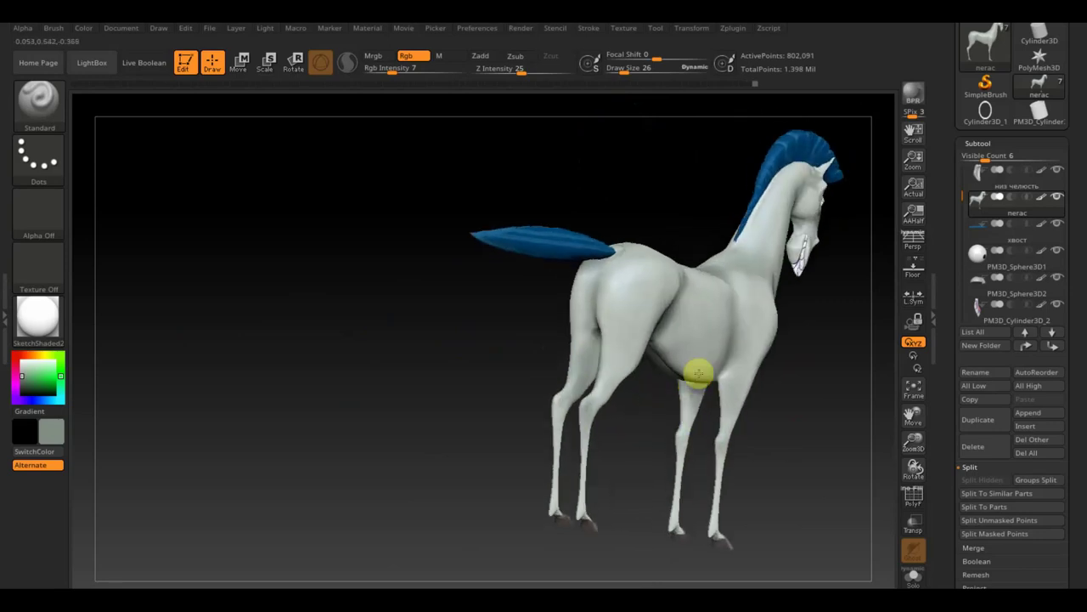
{"action": "mouse_move", "coordinate": [678, 444]}
{"action": "left_mouse_down"}
{"action": "mouse_move", "coordinate": [623, 493]}
{"action": "mouse_move", "coordinate": [519, 468]}
{"action": "mouse_move", "coordinate": [543, 459]}
{"action": "left_mouse_up"}
{"action": "mouse_move", "coordinate": [804, 379]}
{"action": "left_mouse_down"}
{"action": "mouse_move", "coordinate": [793, 369]}
{"action": "mouse_move", "coordinate": [742, 386]}
{"action": "left_mouse_up"}
{"action": "left_click_drag", "start_coordinate": [794, 430], "coordinate": [610, 450]}
{"action": "mouse_move", "coordinate": [738, 443]}
{"action": "left_mouse_down"}
{"action": "mouse_move", "coordinate": [753, 451]}
{"action": "mouse_move", "coordinate": [726, 459]}
{"action": "left_mouse_up"}
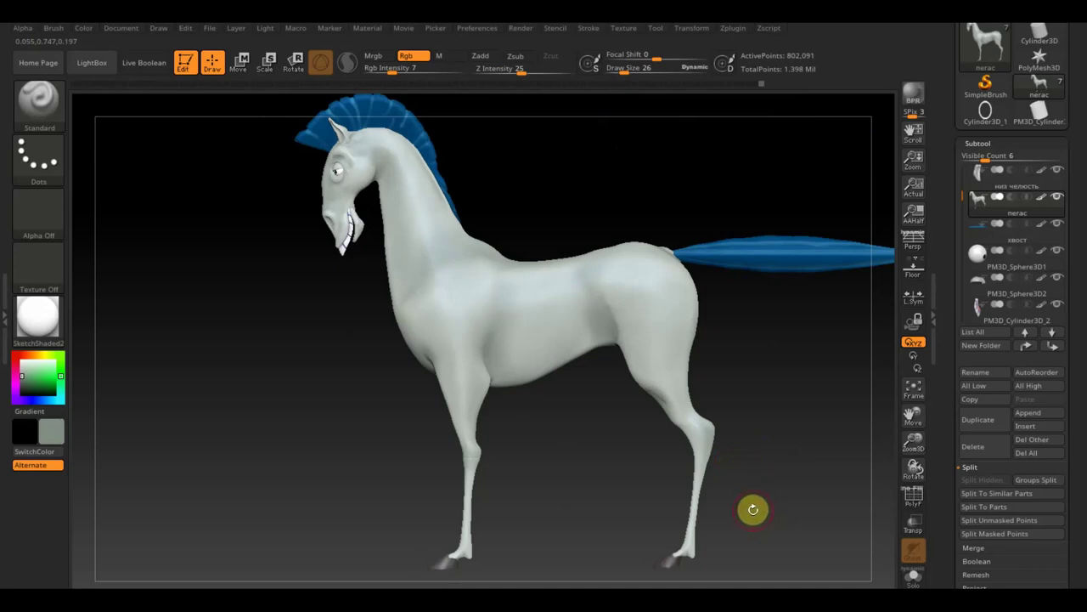
{"action": "mouse_move", "coordinate": [752, 511]}
{"action": "left_mouse_down"}
{"action": "mouse_move", "coordinate": [801, 509]}
{"action": "mouse_move", "coordinate": [723, 539]}
{"action": "mouse_move", "coordinate": [839, 499]}
{"action": "mouse_move", "coordinate": [725, 451]}
{"action": "mouse_move", "coordinate": [784, 426]}
{"action": "mouse_move", "coordinate": [755, 375]}
{"action": "left_mouse_up"}
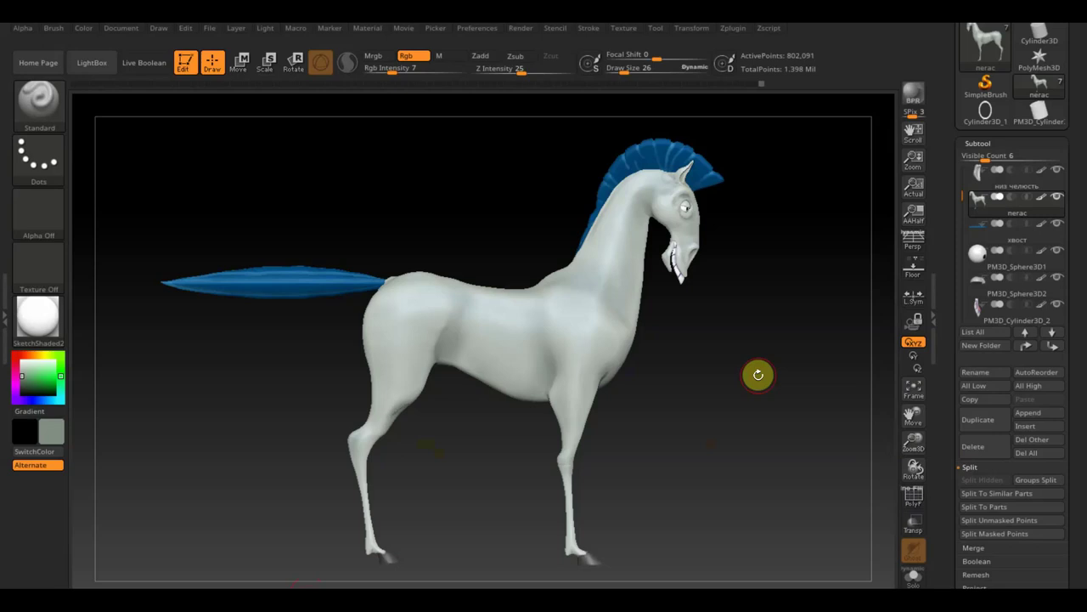
Save the project over 'ZBrushProject пегас.ZPR' in the desktop пегас folder, confirming the overwrite.
{"action": "left_click", "coordinate": [211, 30]}
{"action": "left_click", "coordinate": [293, 53]}
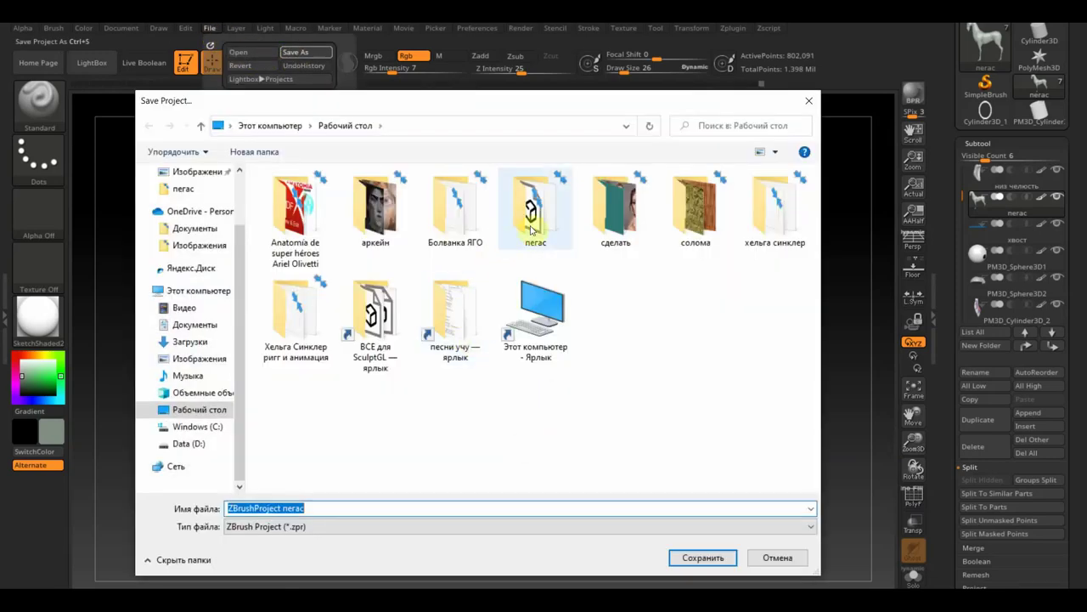
{"action": "double_click", "coordinate": [536, 208]}
{"action": "left_click", "coordinate": [690, 557]}
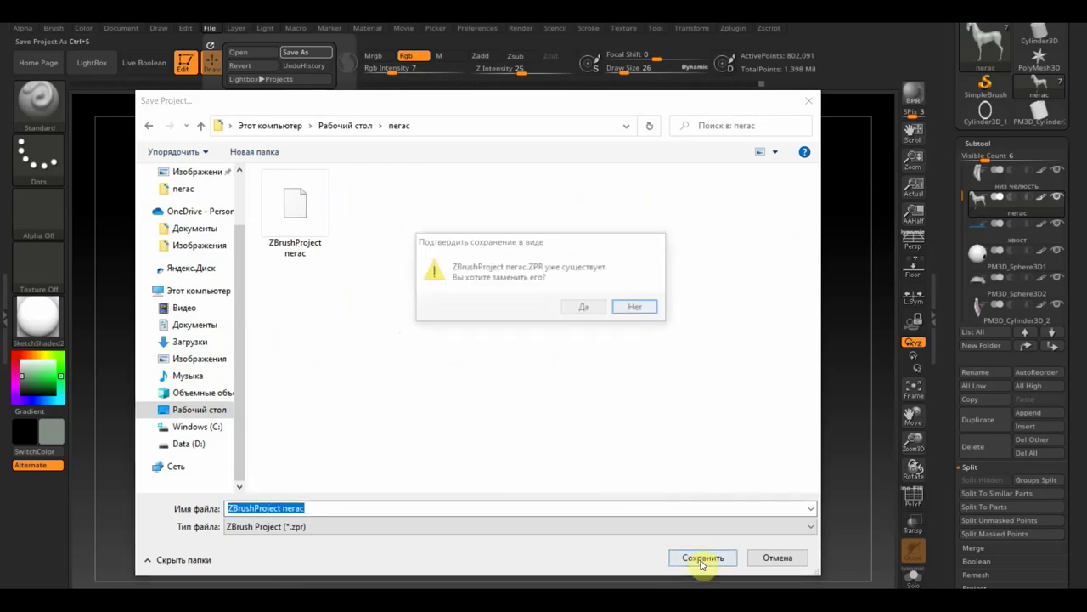
{"action": "left_click", "coordinate": [584, 308]}
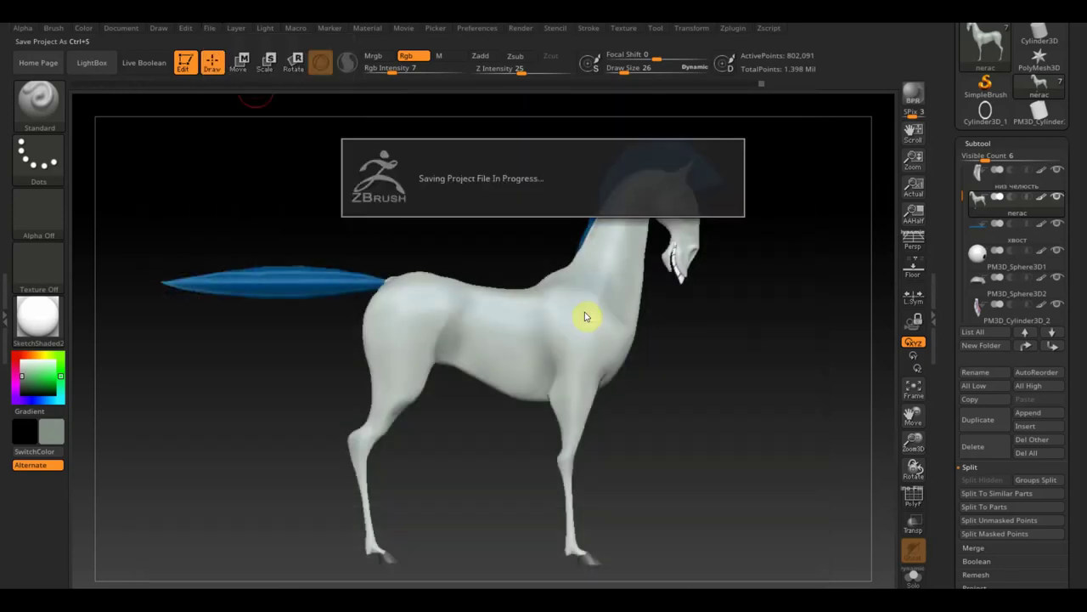